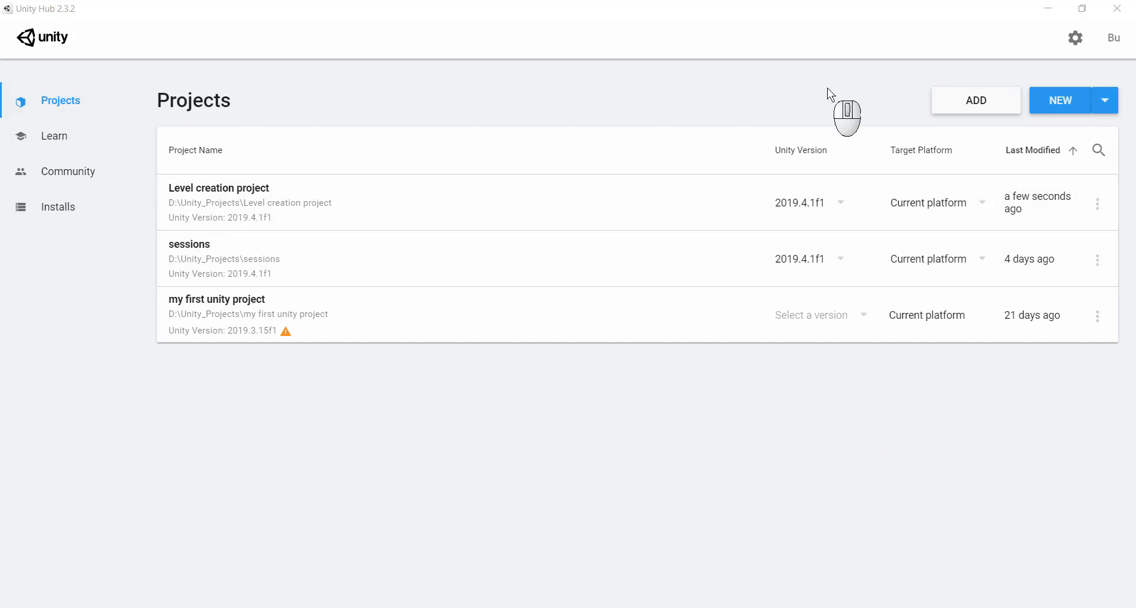
- Create a 3D project named "Standard Assets Project" in D:\Unity_Projects using Unity version 2019.4.1f1
left_click(1105, 102)
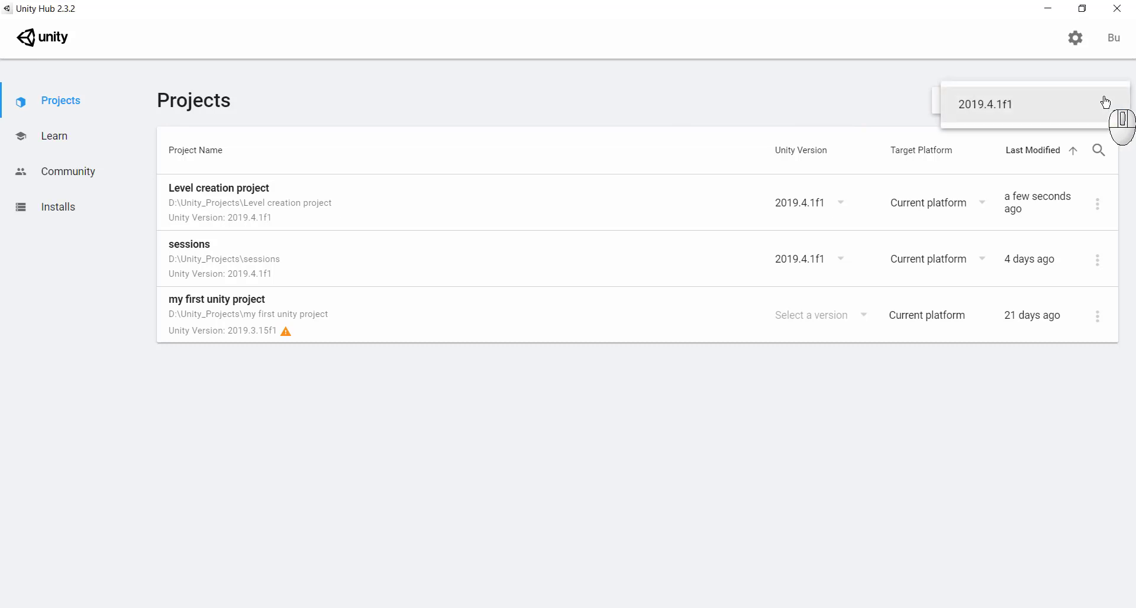
left_click(989, 112)
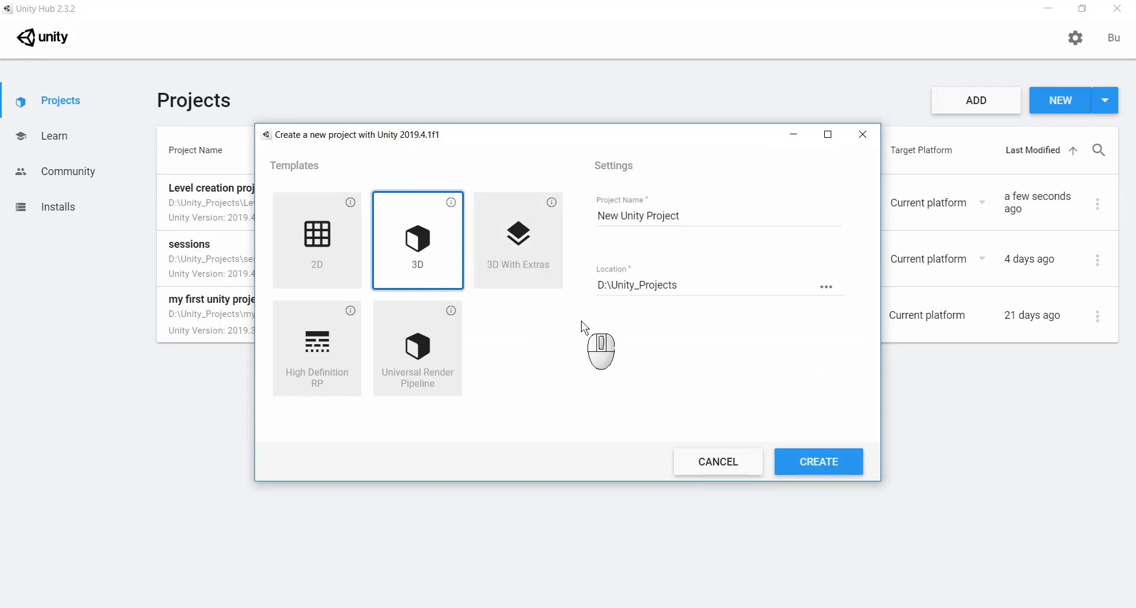
triple_click(684, 214)
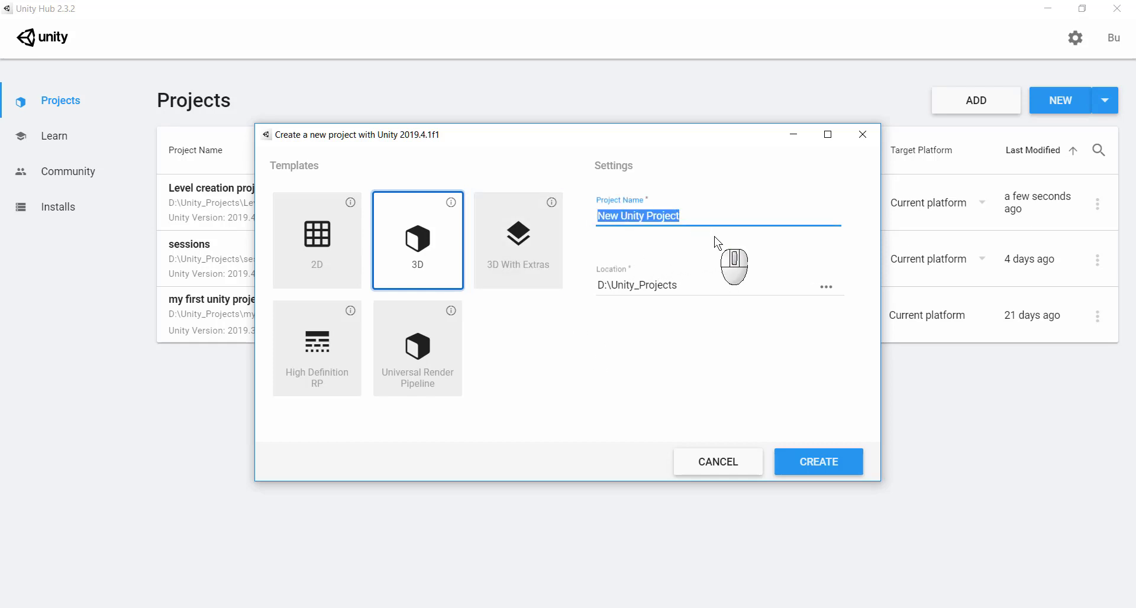
type("F")
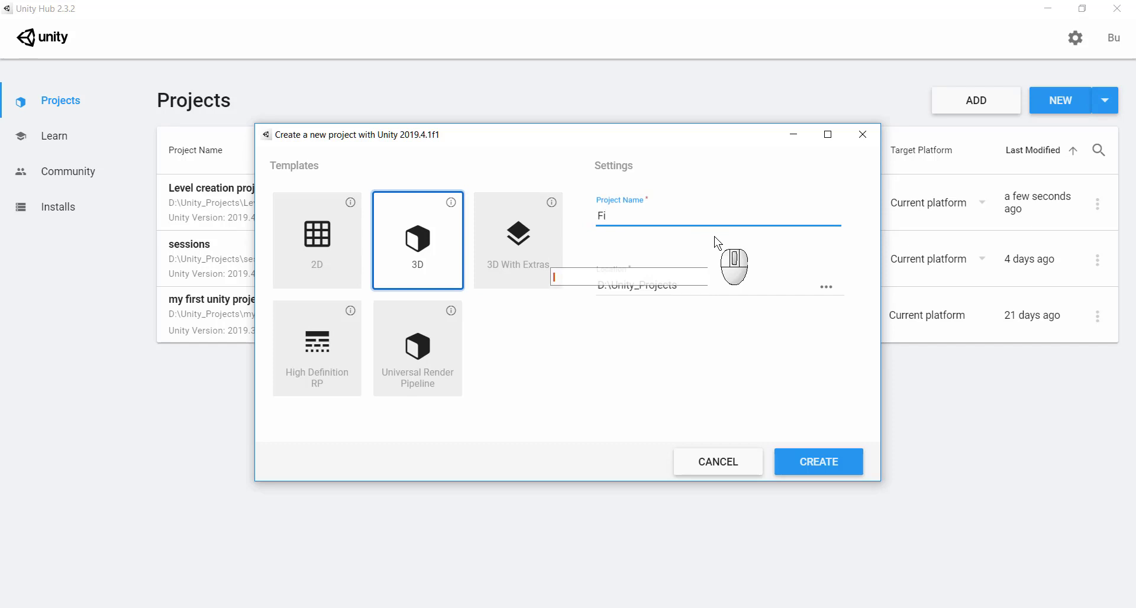
key("BackSpace")
type("G")
key("BackSpace")
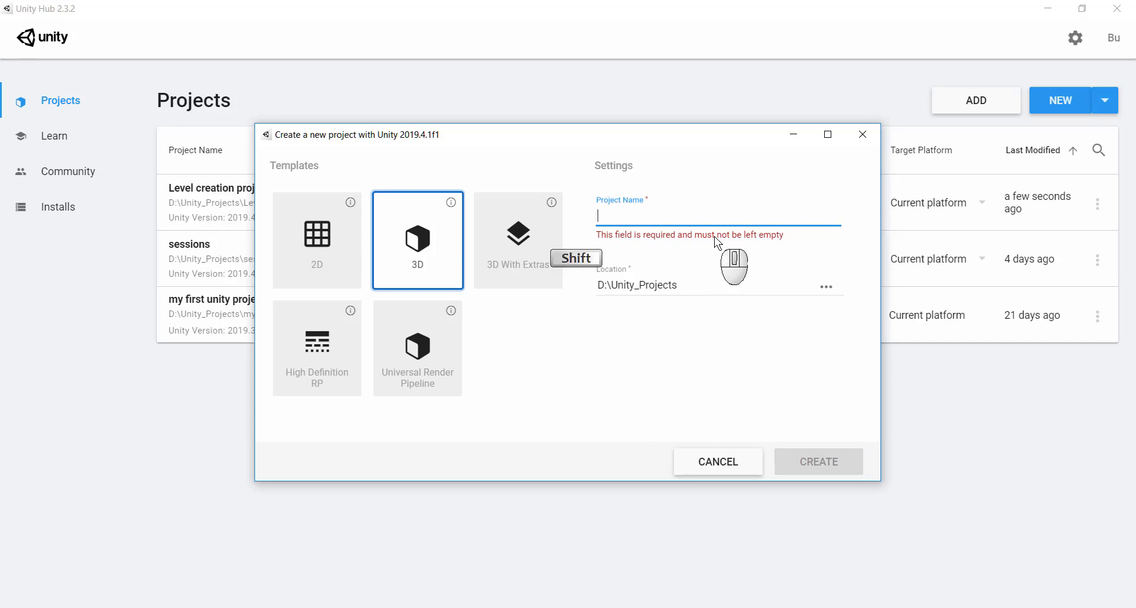
type("Stan")
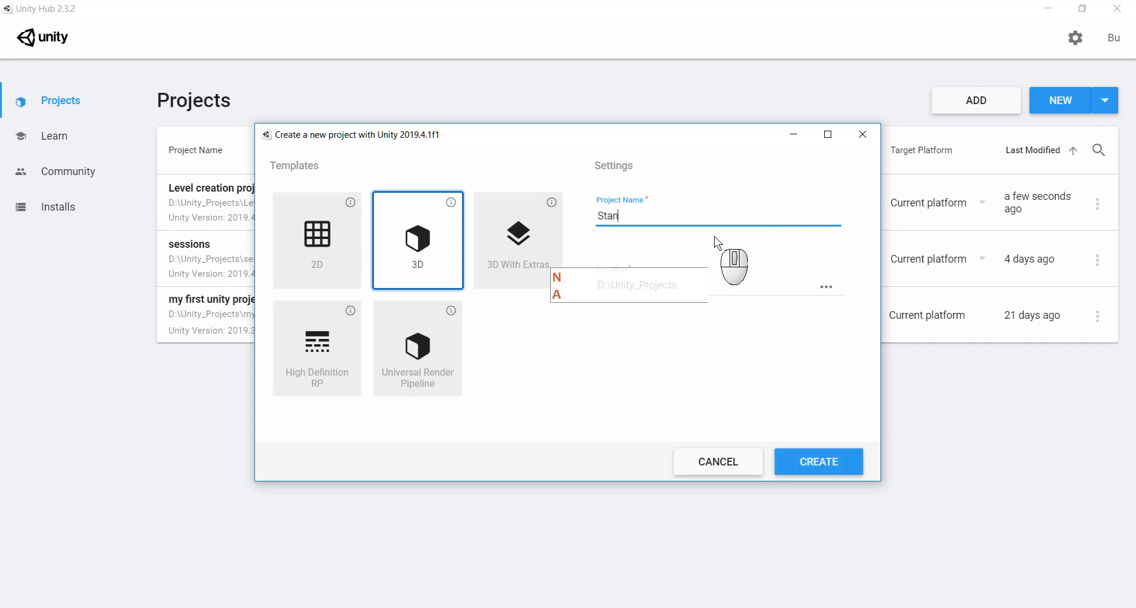
type("dard ")
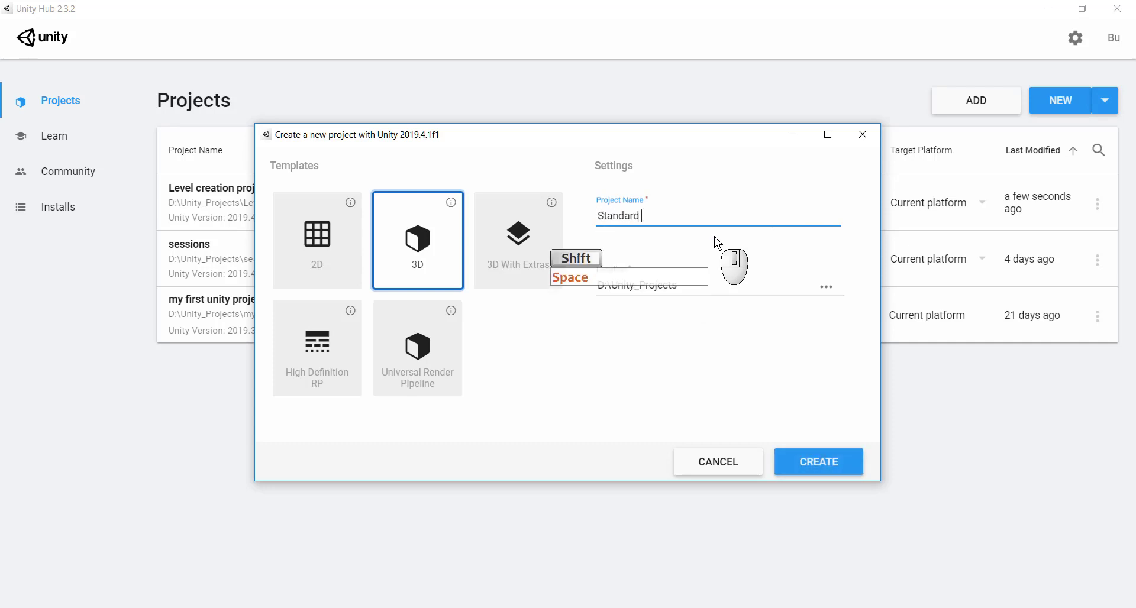
type("Assets Project")
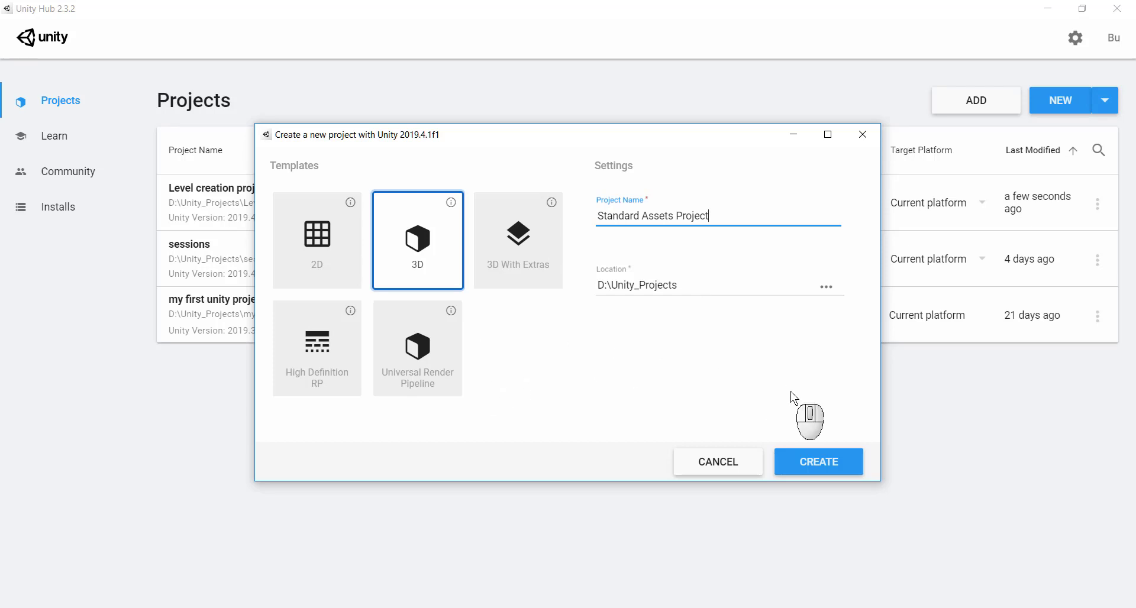
left_click(830, 465)
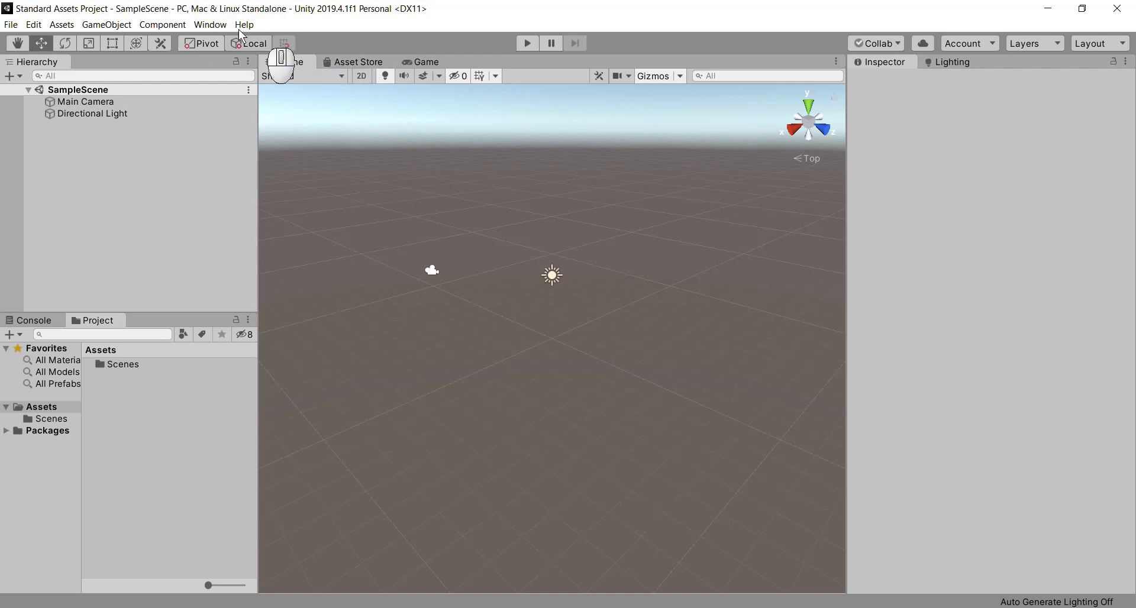
- Open the Asset Store inside the editor and check which account is signed in
left_click(210, 24)
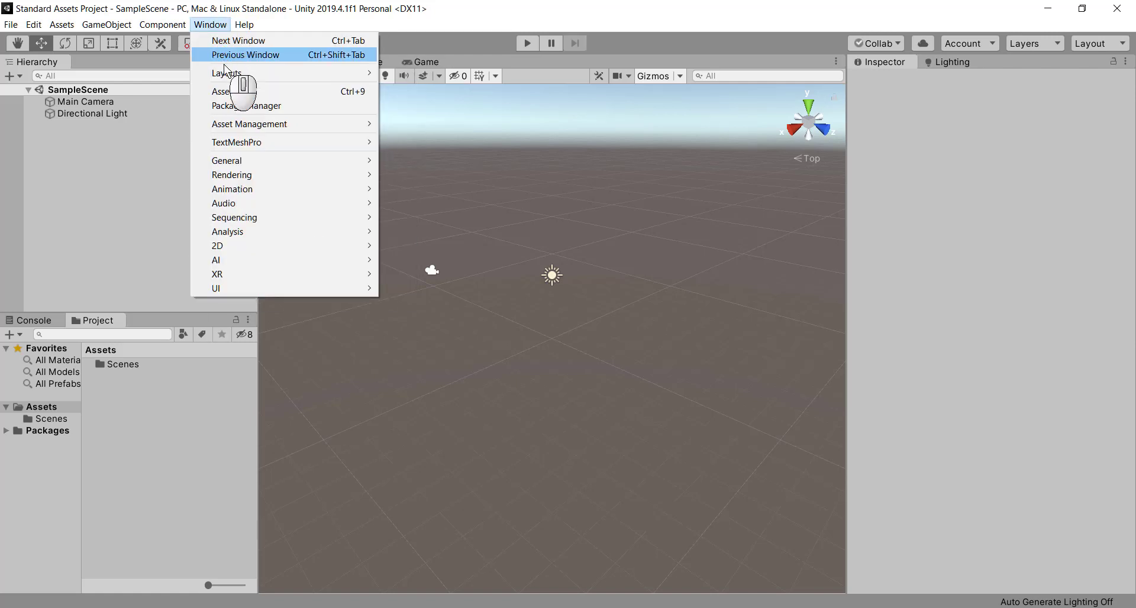
left_click(253, 93)
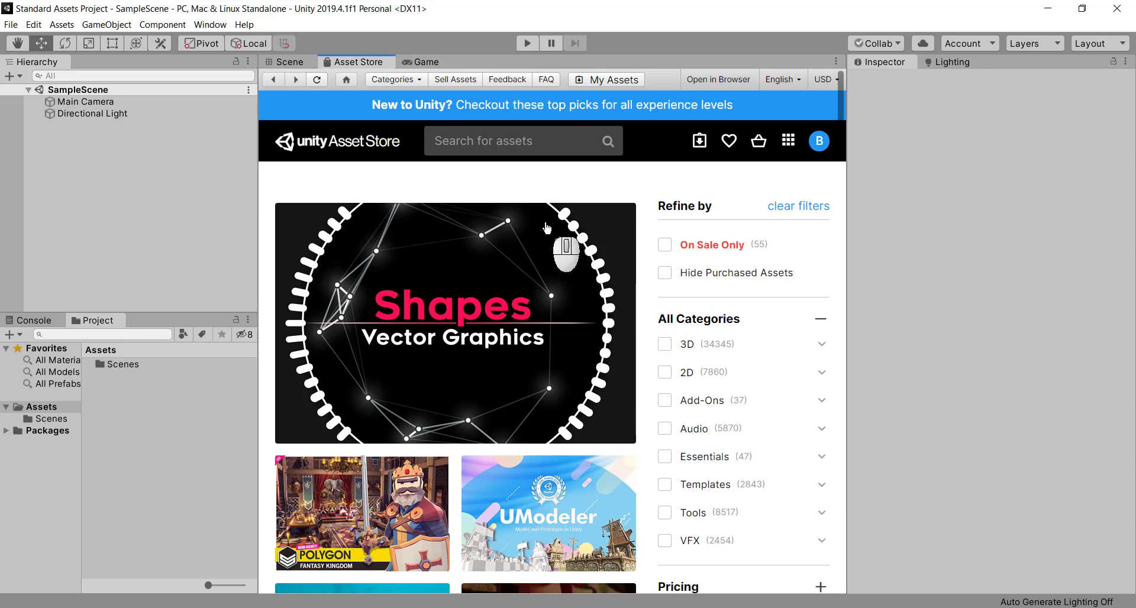
left_click(819, 142)
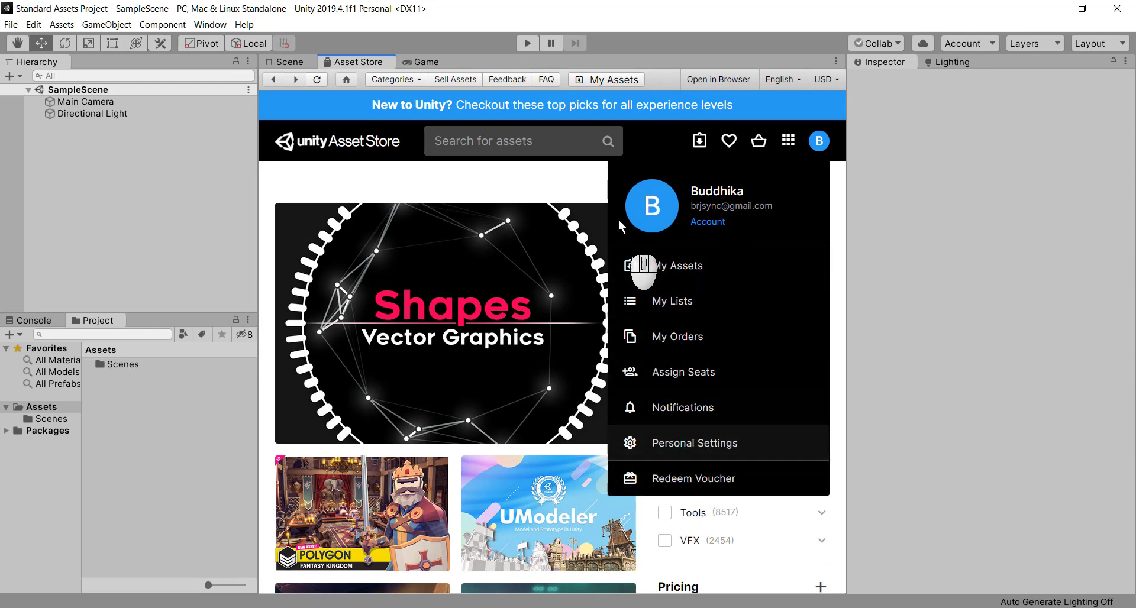
left_click(584, 179)
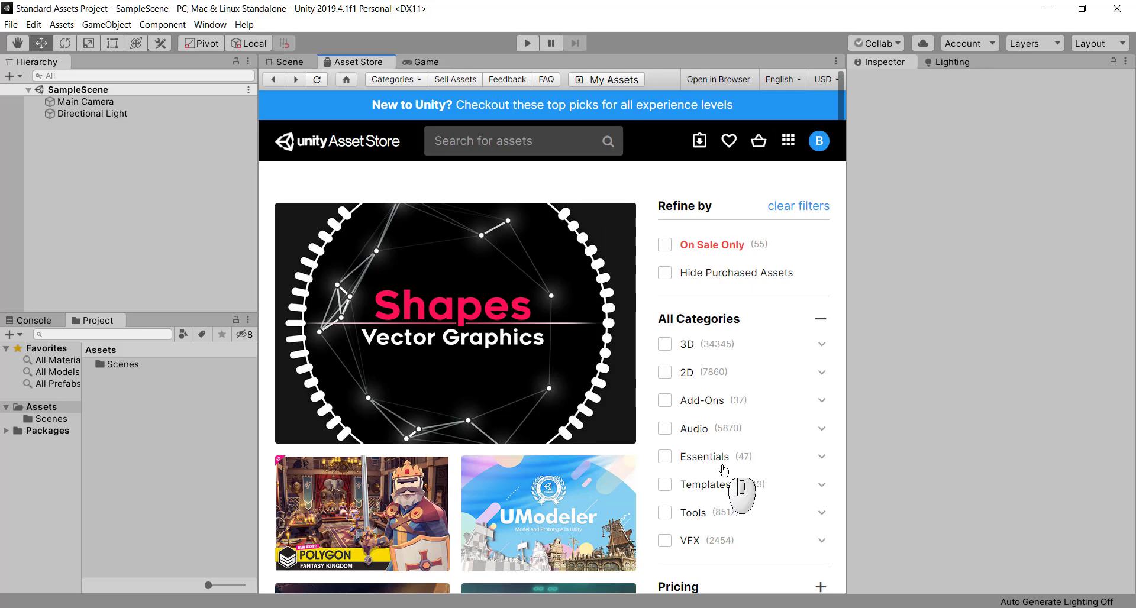
- Search the Asset Store for "standard"
left_click(523, 142)
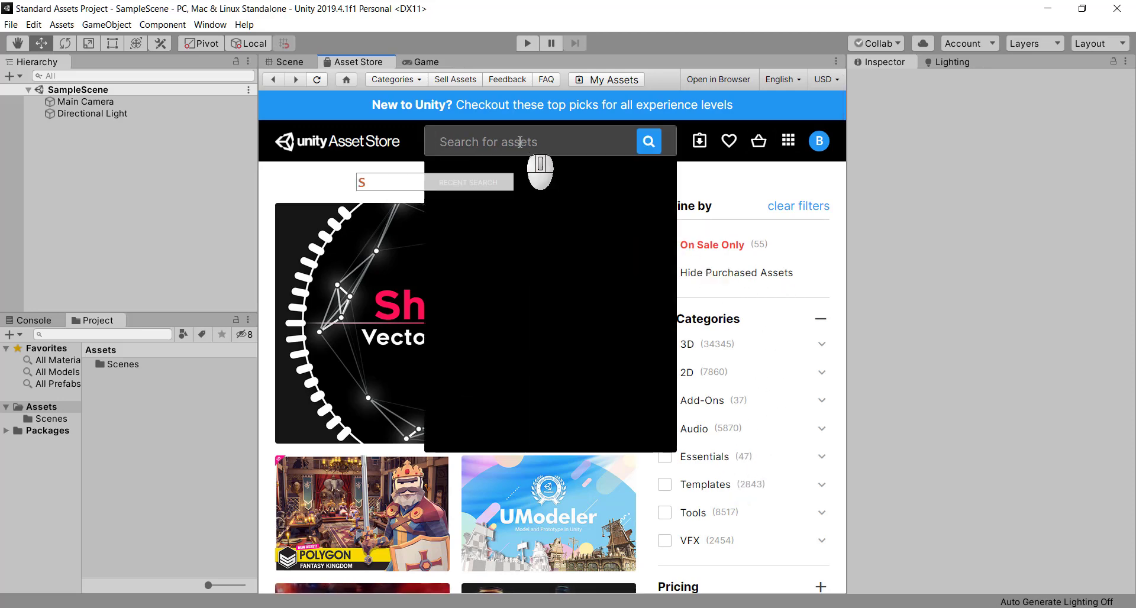
type("standa")
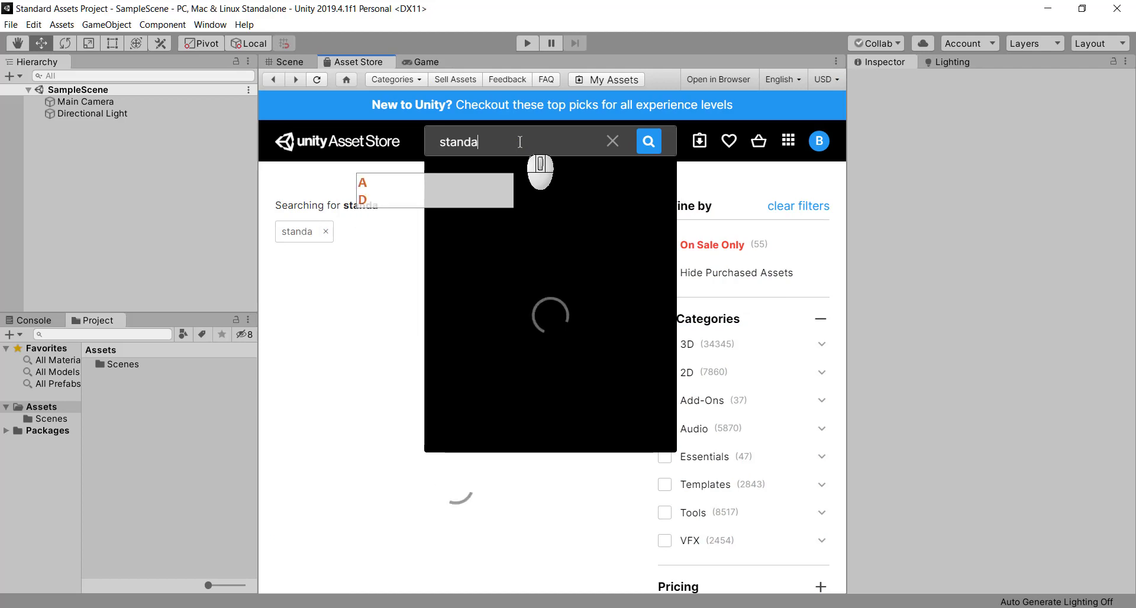
type("r")
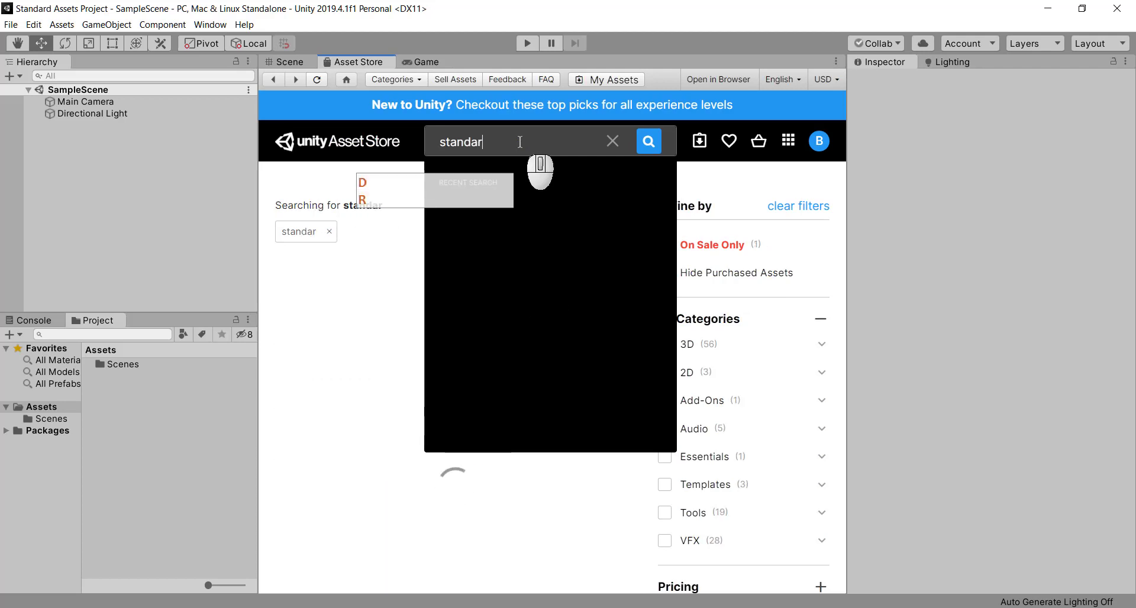
type("d")
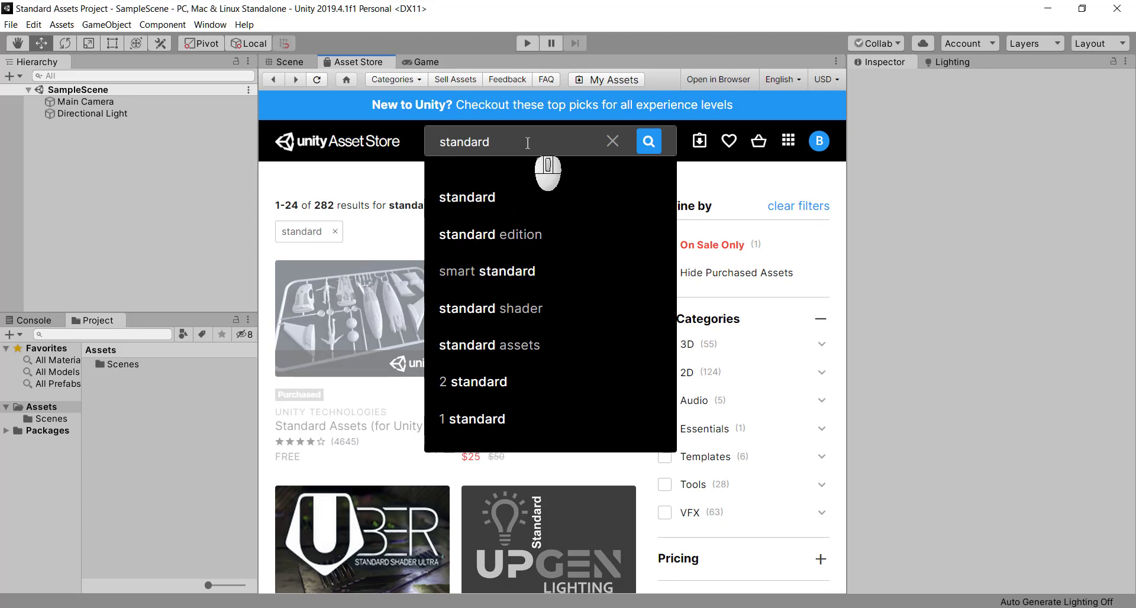
key("Return")
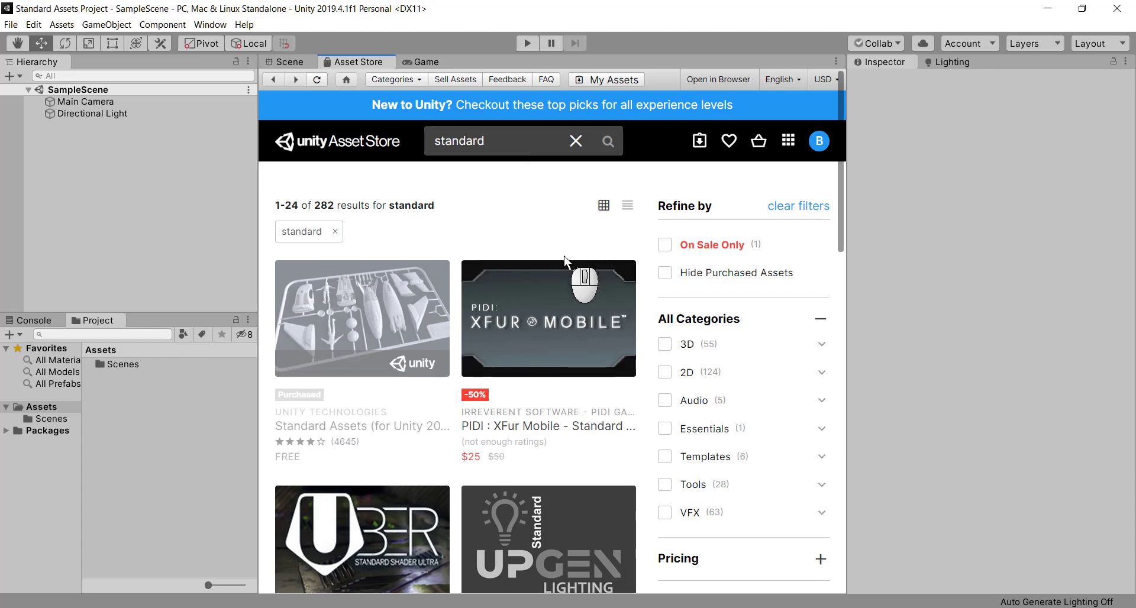
- Browse the search results and open the page of the free Standard Assets package by Unity Technologies
scroll(564, 260, "down", 1)
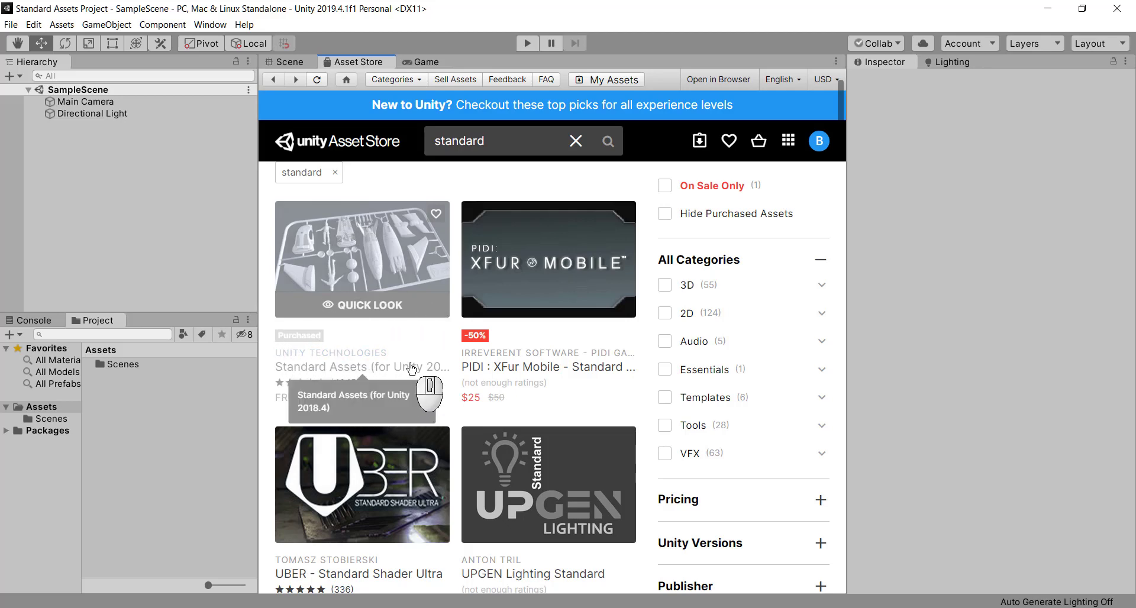
scroll(408, 289, "down", 10)
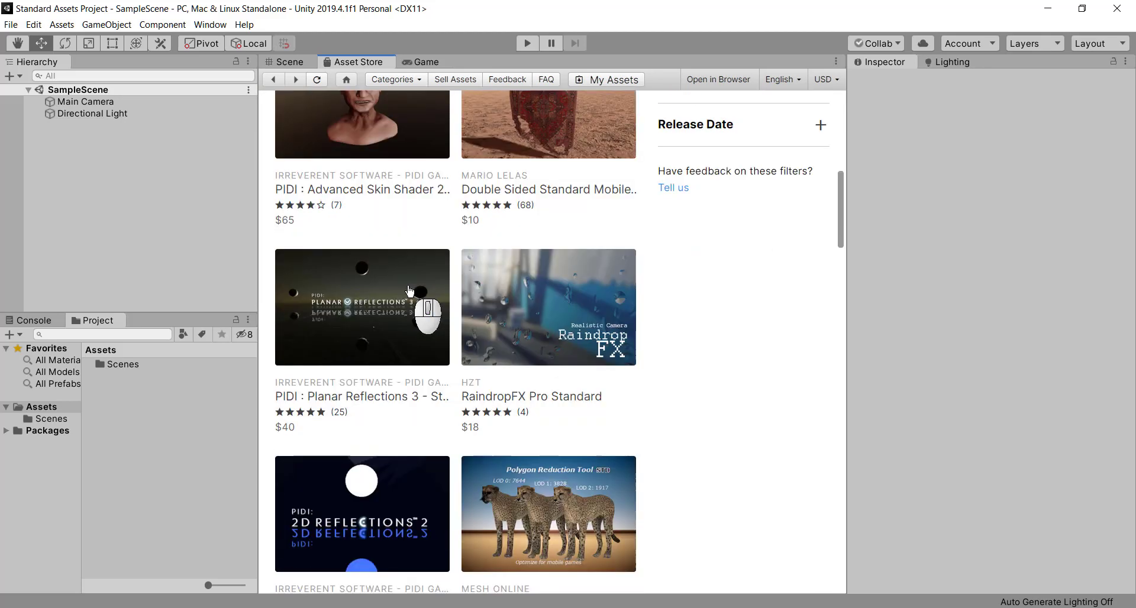
scroll(409, 289, "down", 10)
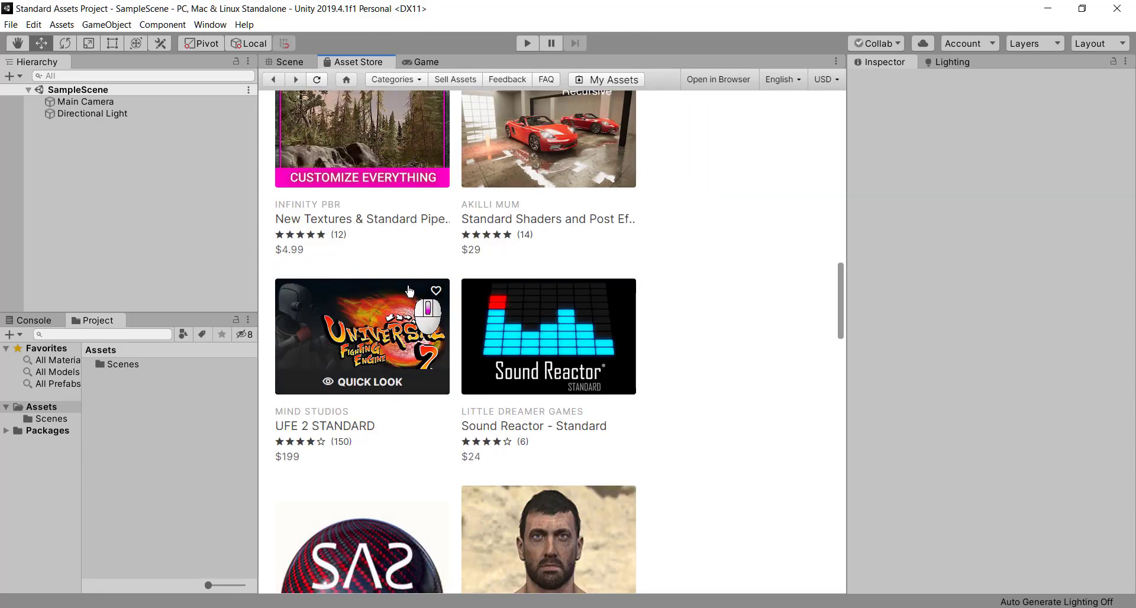
scroll(408, 290, "down", 13)
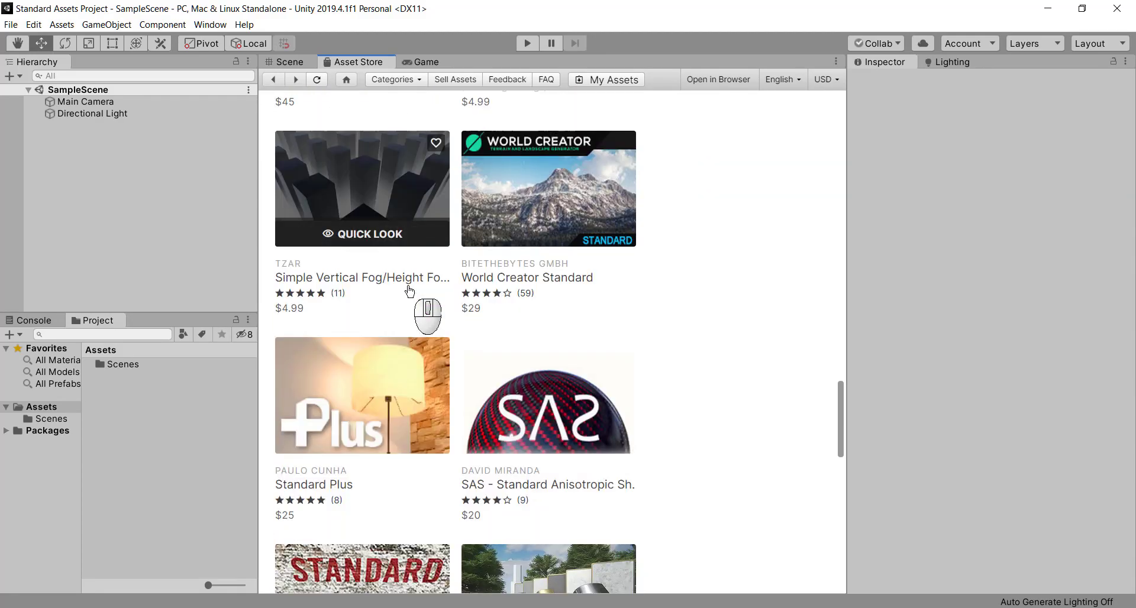
scroll(408, 290, "up", 20)
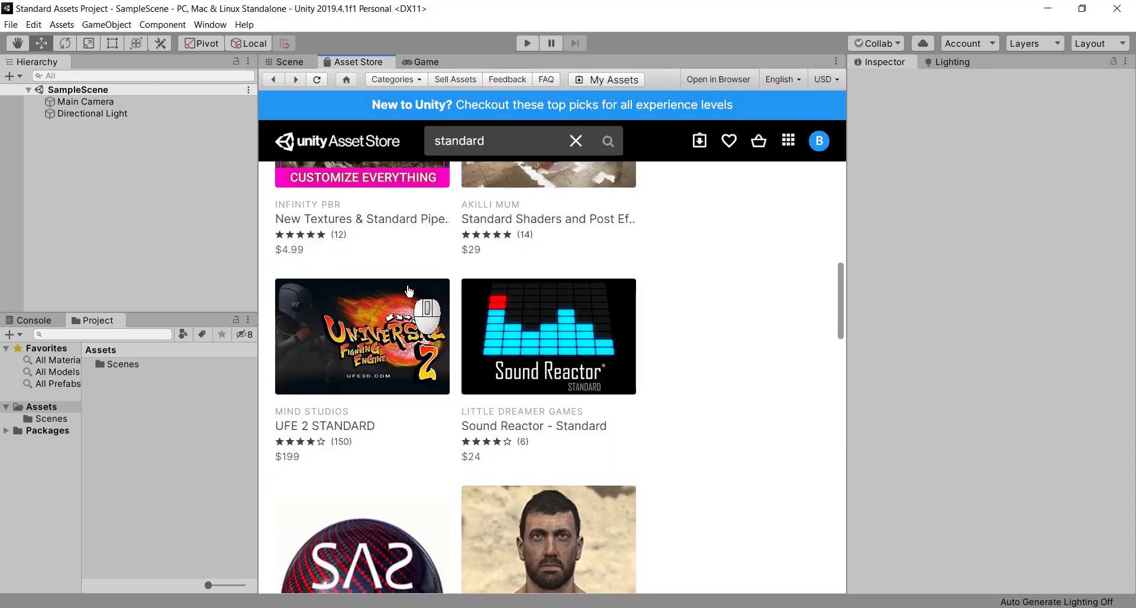
scroll(408, 290, "up", 10)
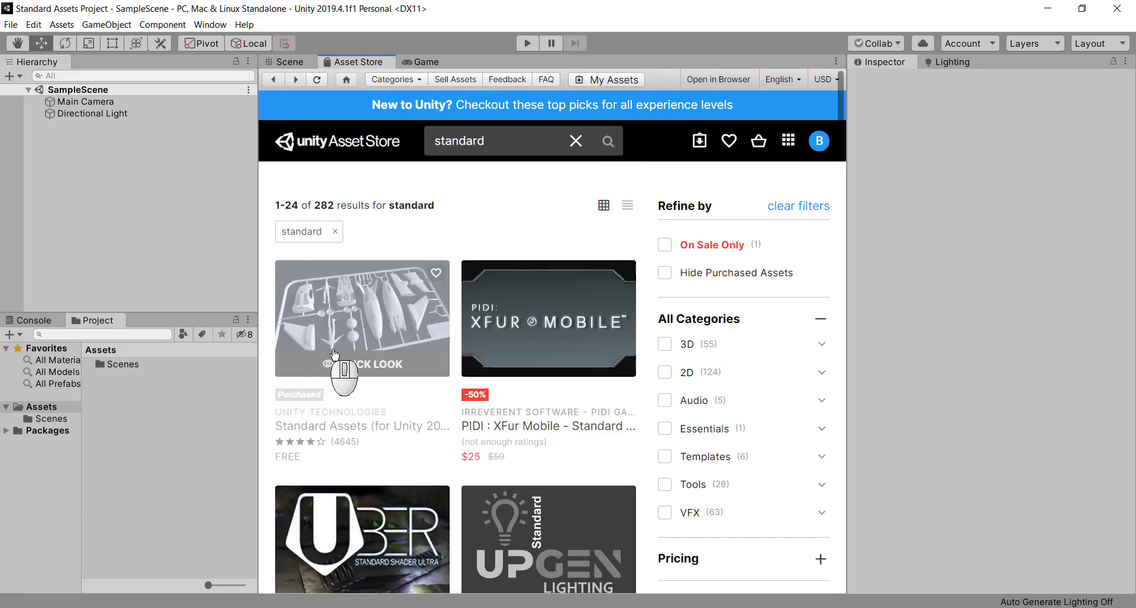
left_click(349, 320)
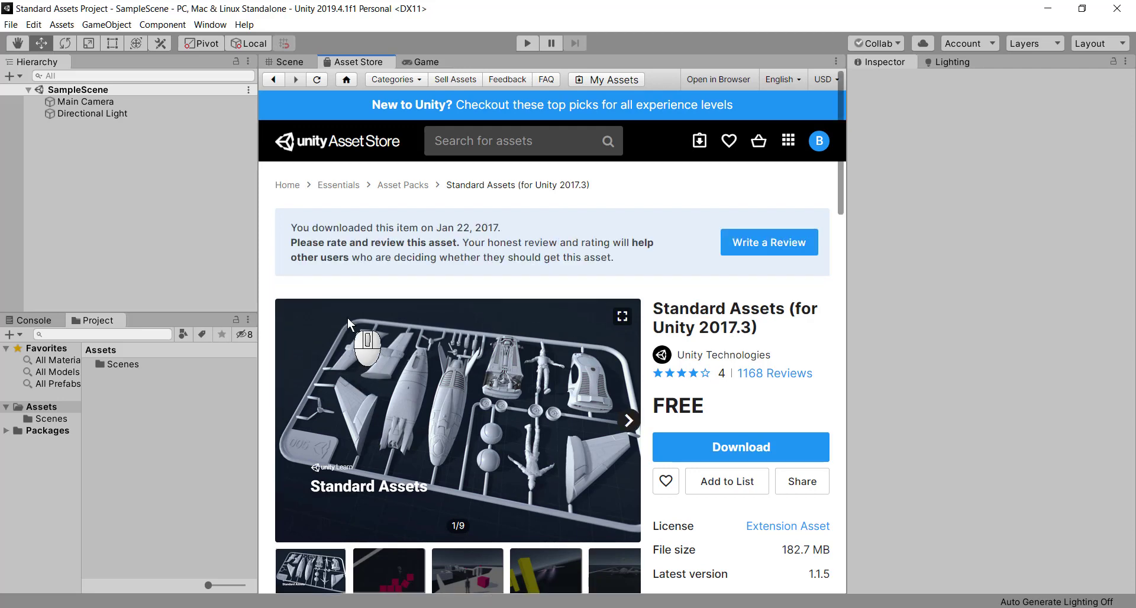
- Look over the Standard Assets package page and download the package
scroll(346, 318, "down", 2)
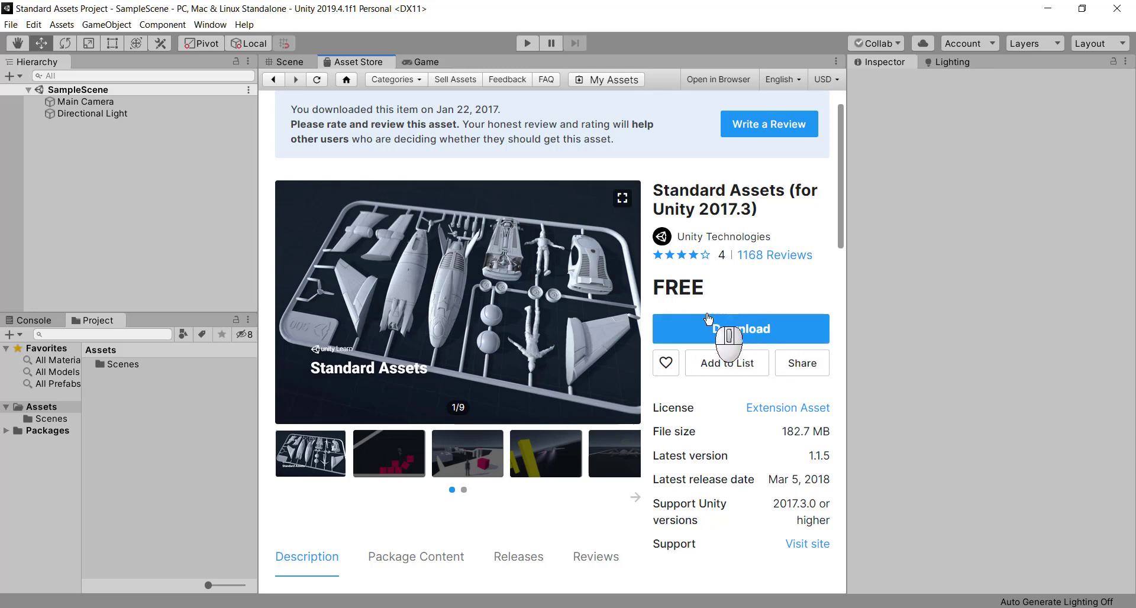
left_click(693, 327)
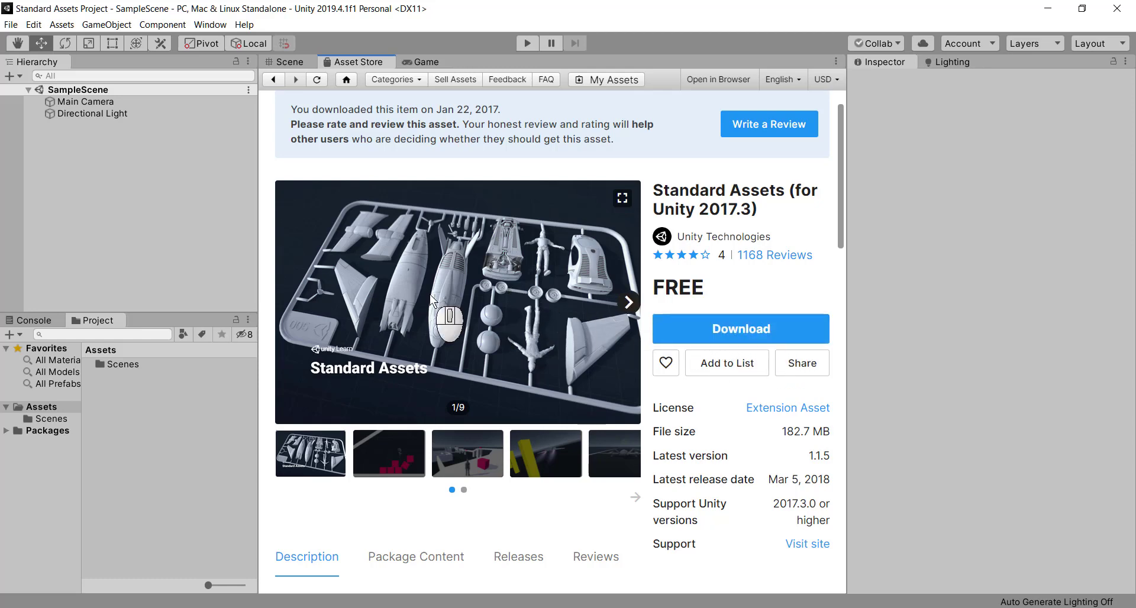
scroll(433, 300, "down", 3)
scroll(432, 301, "down", 4)
scroll(432, 301, "up", 7)
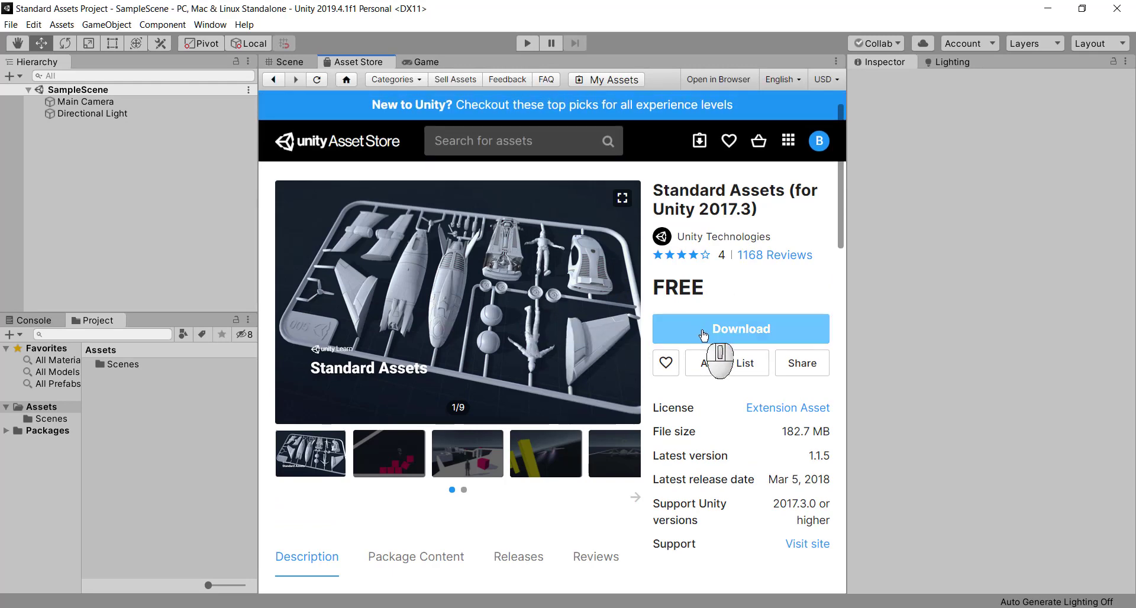
left_click(752, 329)
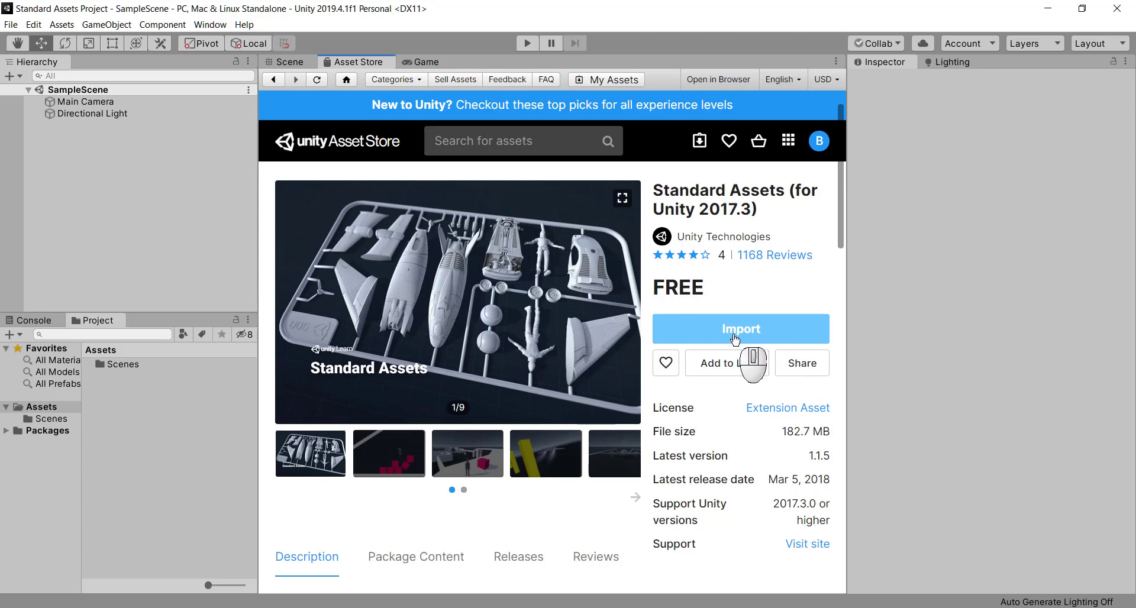
- Start importing the downloaded Standard Assets package, review the files in its import list and widen the import dialog
left_click(756, 329)
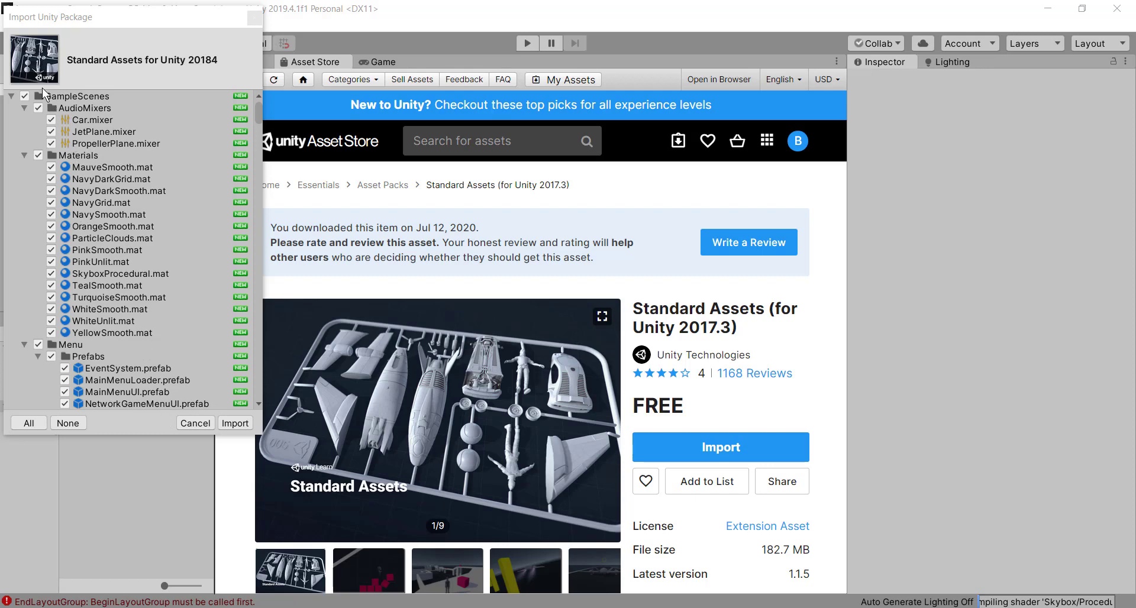
scroll(104, 267, "down", 5)
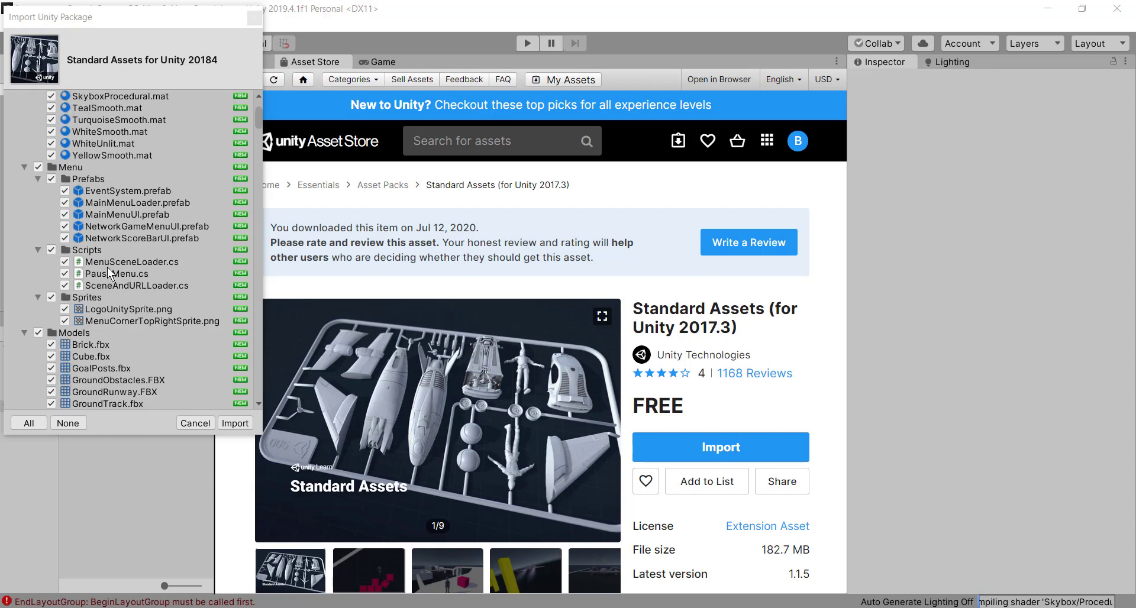
scroll(108, 268, "down", 20)
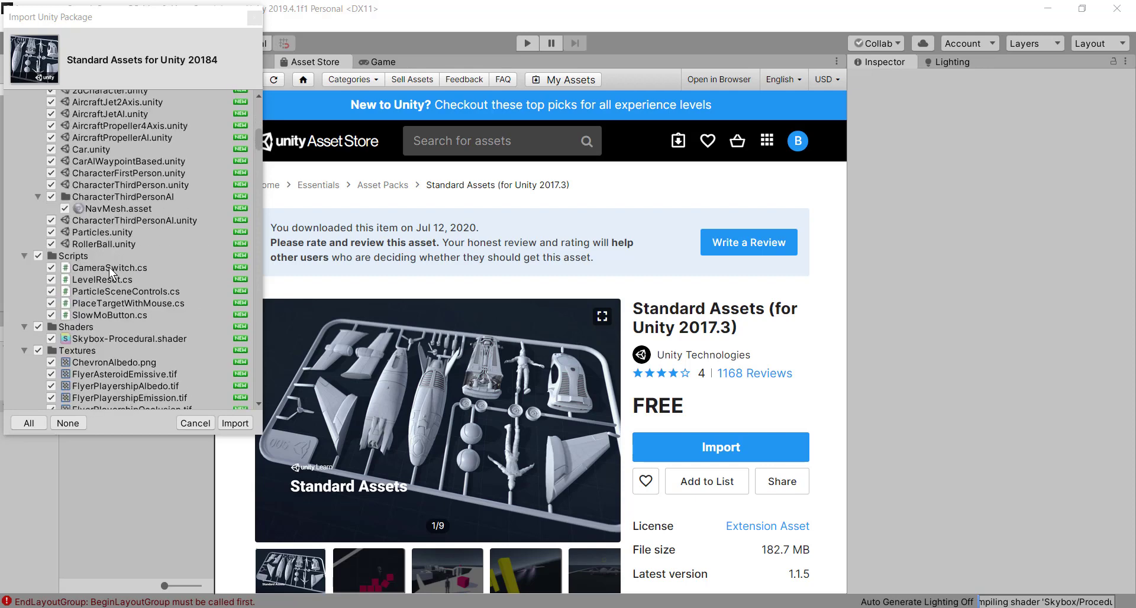
scroll(111, 261, "up", 20)
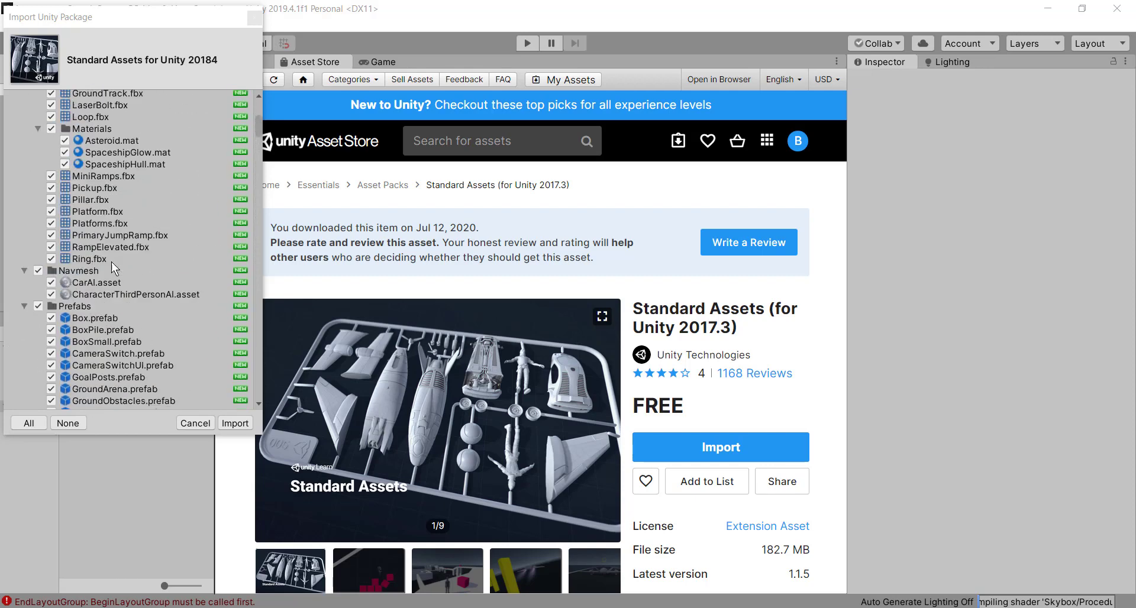
scroll(111, 268, "up", 3)
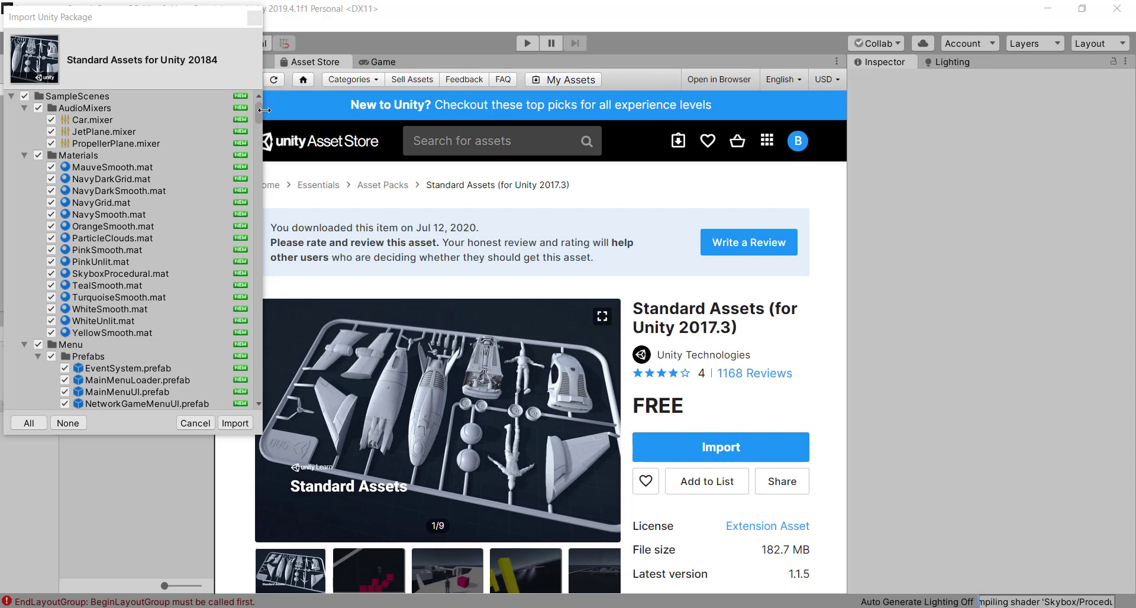
left_click_drag(265, 110, 609, 155)
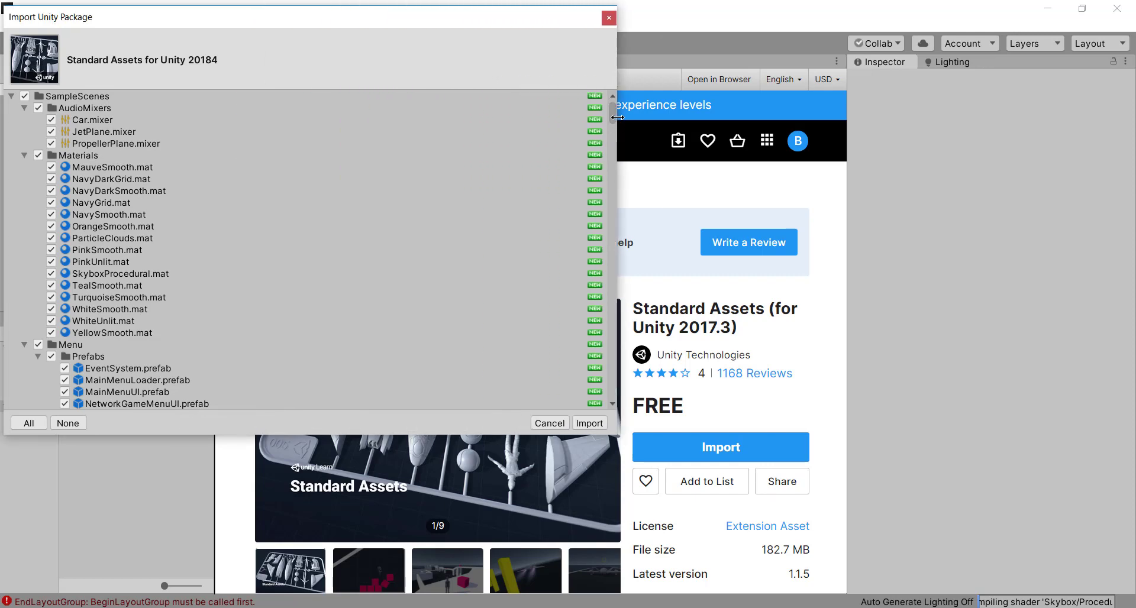
- Exclude RollerBall, ThirdPersonCharacter, Effects, Environment, Fonts, ParticleSystems, PhysicsMaterials and Prototyping from the import and review the remaining files
left_click_drag(612, 112, 640, 106)
scroll(24, 215, "down", 10)
left_click(24, 214)
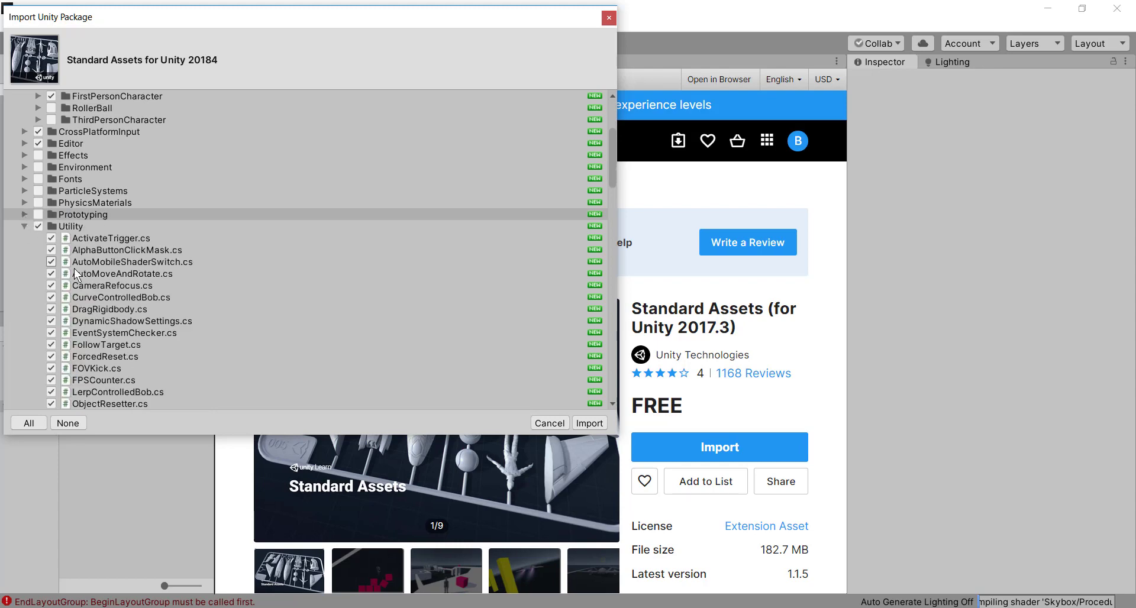
scroll(329, 250, "down", 10)
scroll(338, 241, "up", 9)
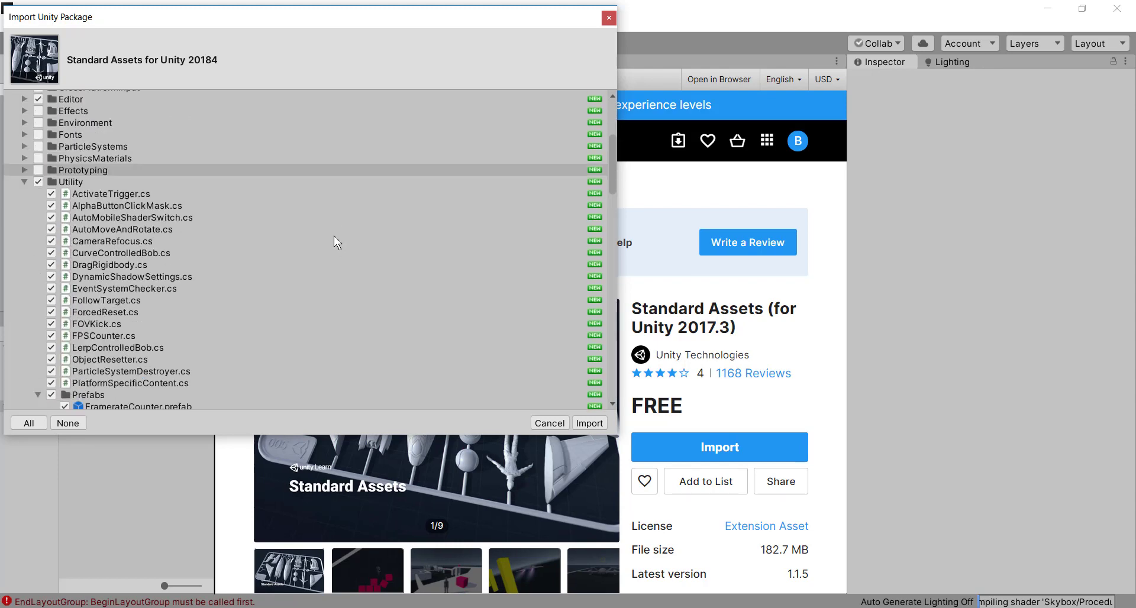
scroll(332, 235, "down", 3)
scroll(68, 141, "up", 3)
scroll(477, 240, "down", 3)
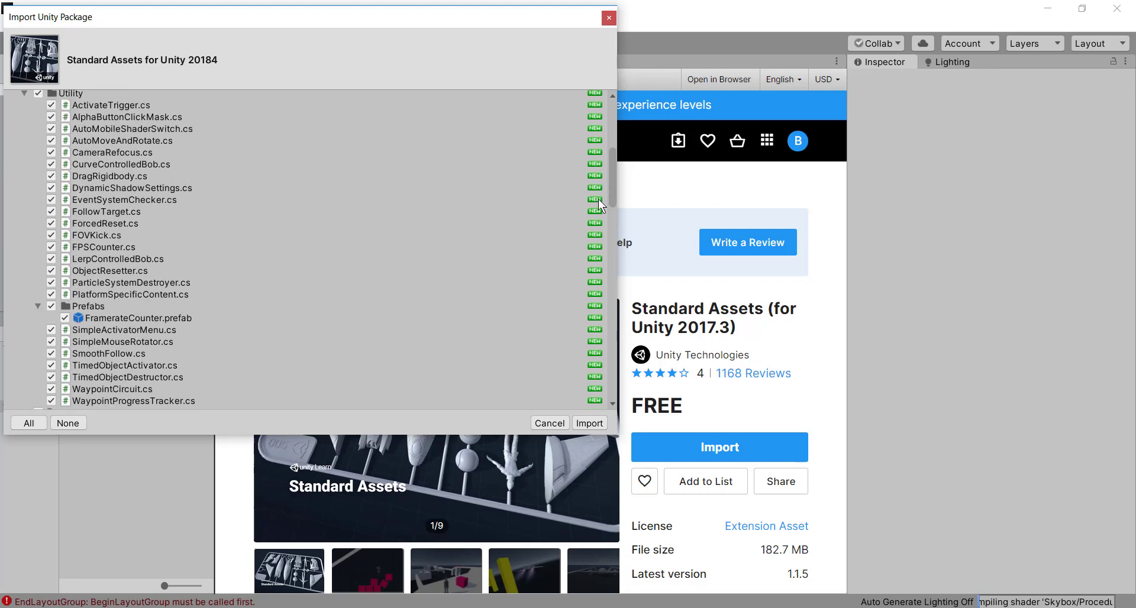
left_click_drag(613, 195, 604, 375)
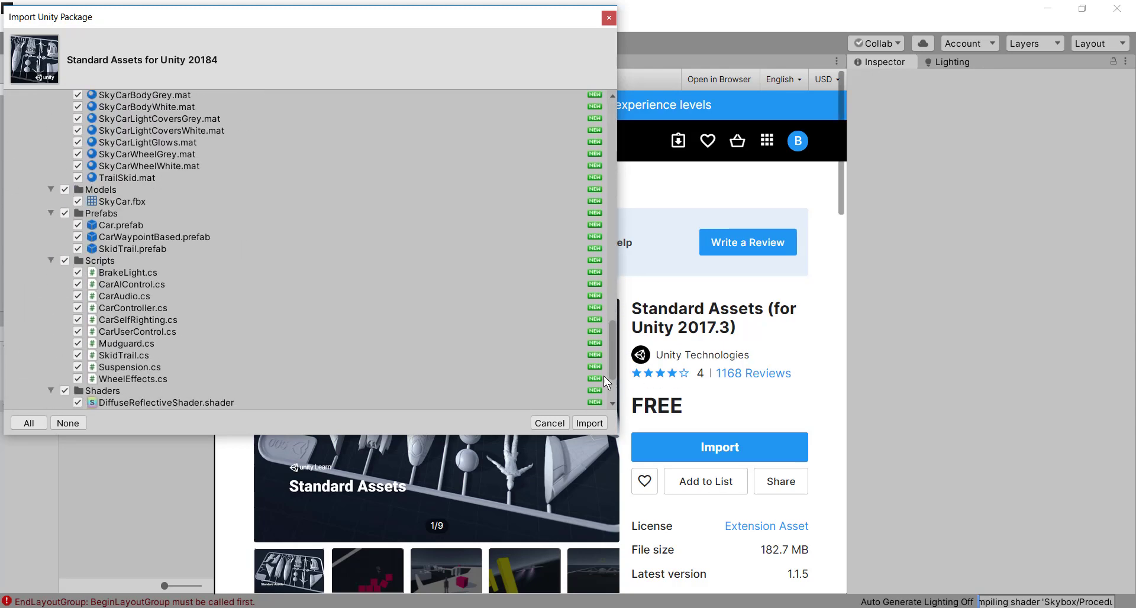
- Deselect all files in the import list and select only the FirstPersonCharacter folder under Standard Assets > Characters
left_click(68, 422)
scroll(335, 280, "up", 10)
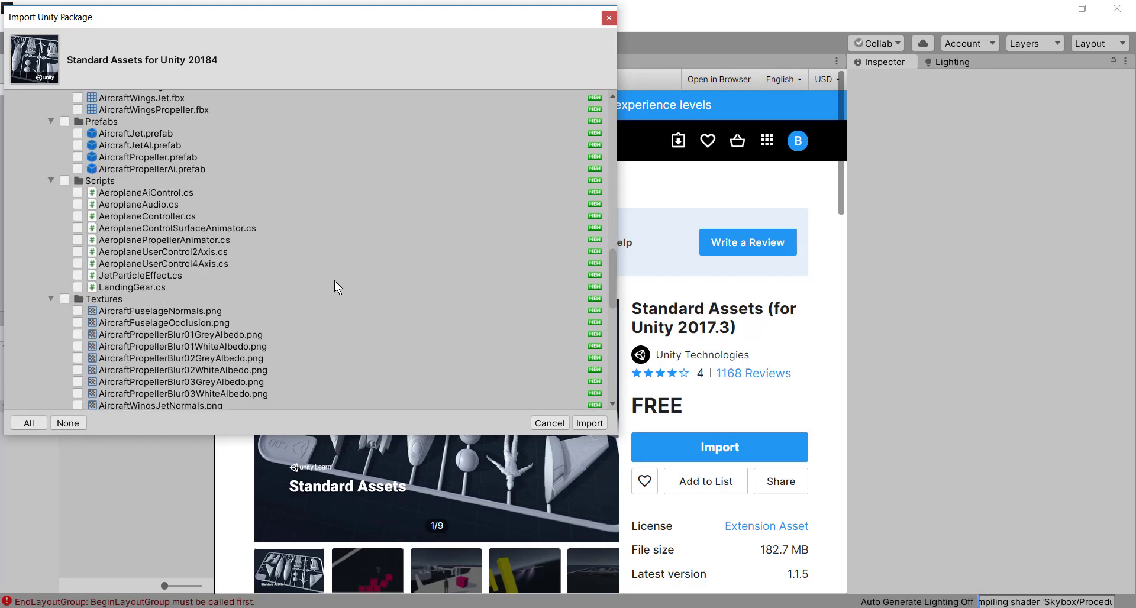
scroll(337, 272, "up", 15)
scroll(335, 262, "down", 5)
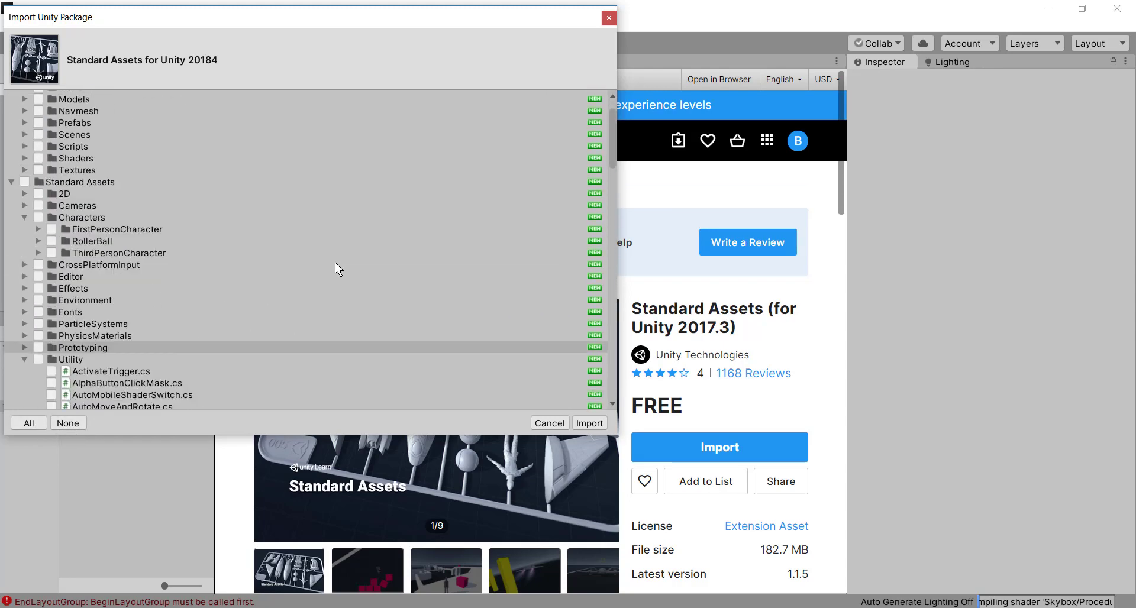
scroll(195, 175, "down", 4)
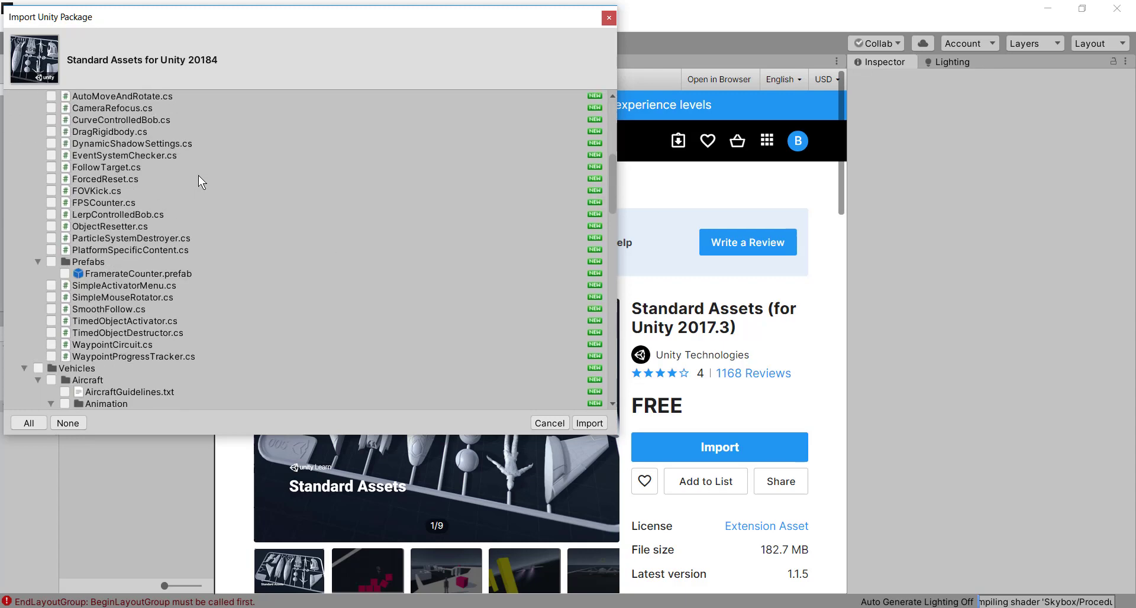
scroll(207, 172, "up", 8)
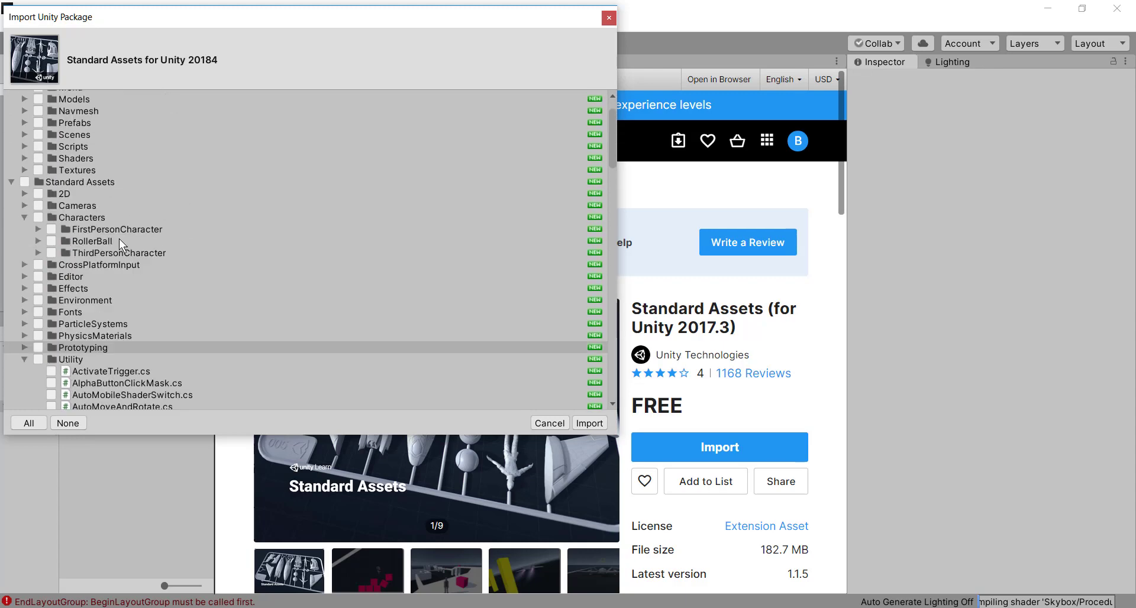
left_click(50, 230)
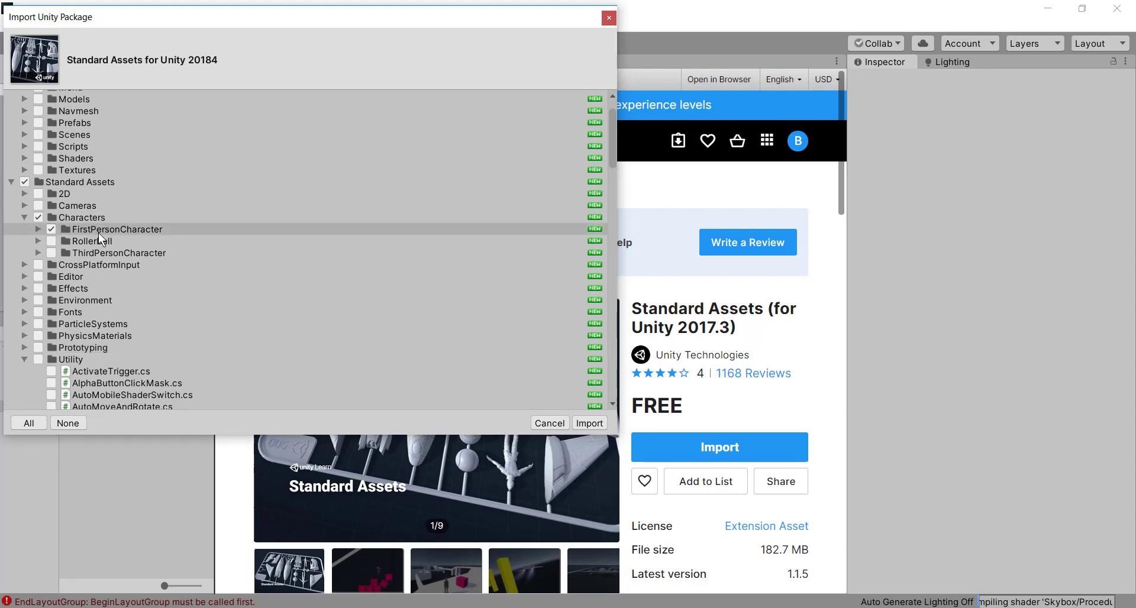
- Check the rest of the import list and import the selected FirstPersonCharacter files
scroll(355, 248, "down", 15)
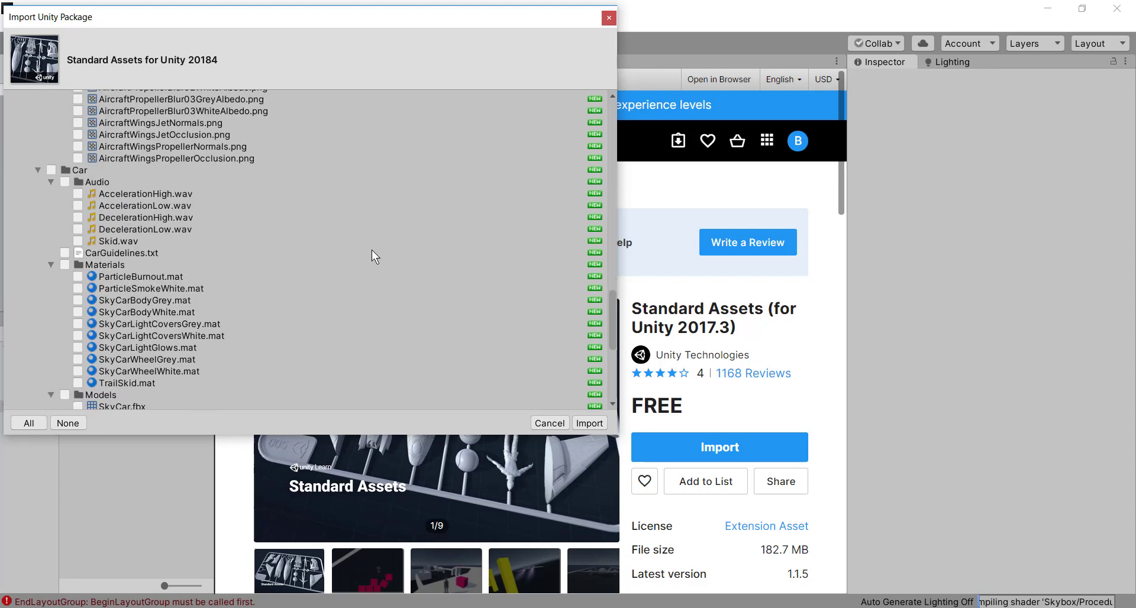
scroll(373, 248, "up", 9)
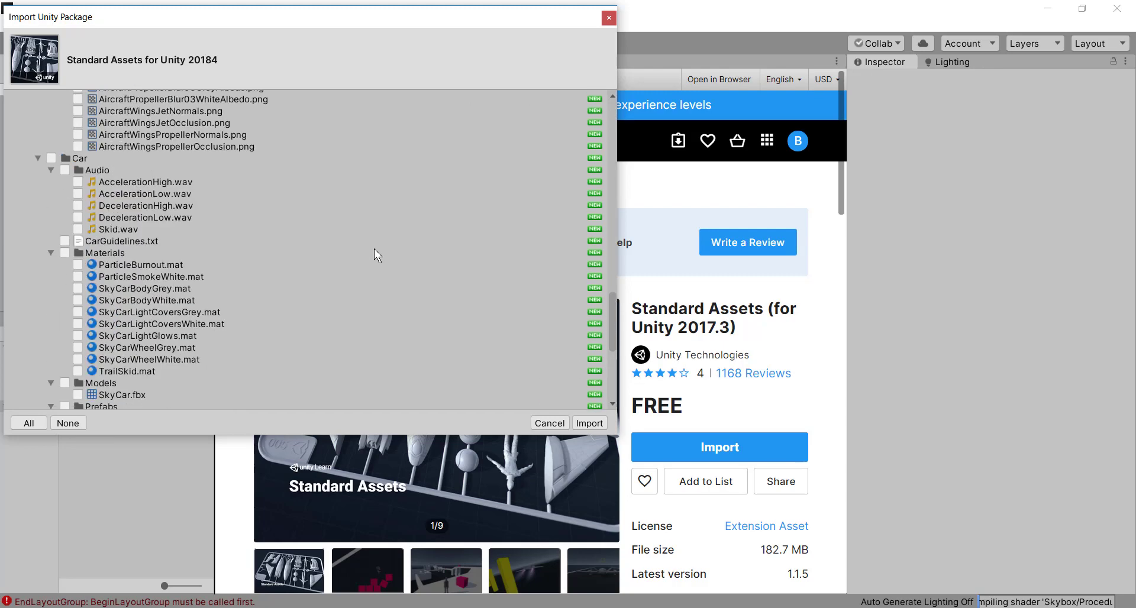
scroll(374, 248, "down", 9)
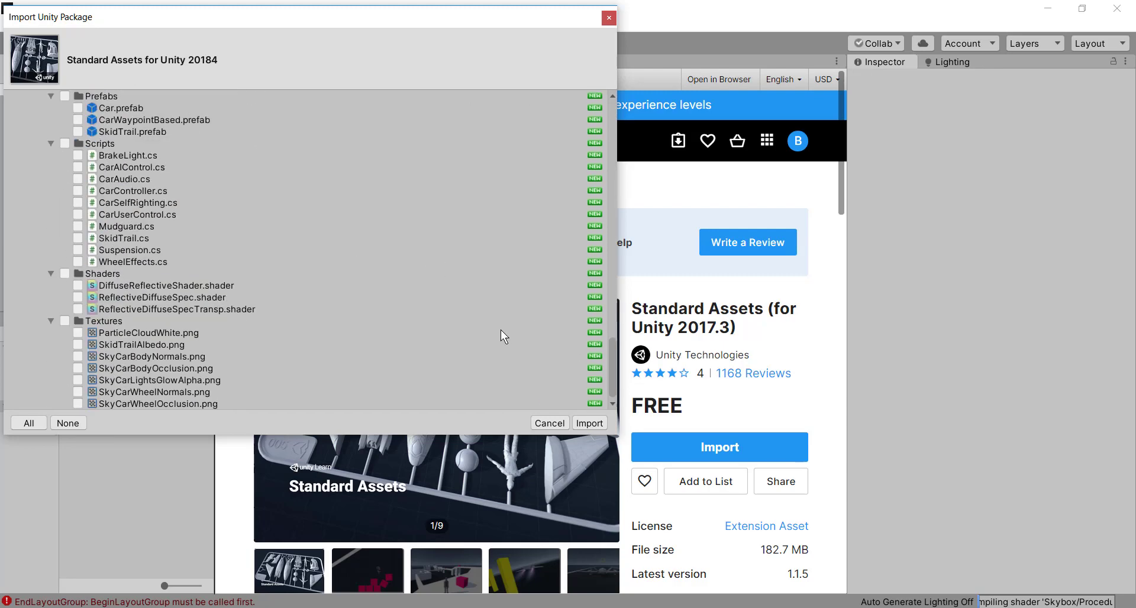
left_click(589, 423)
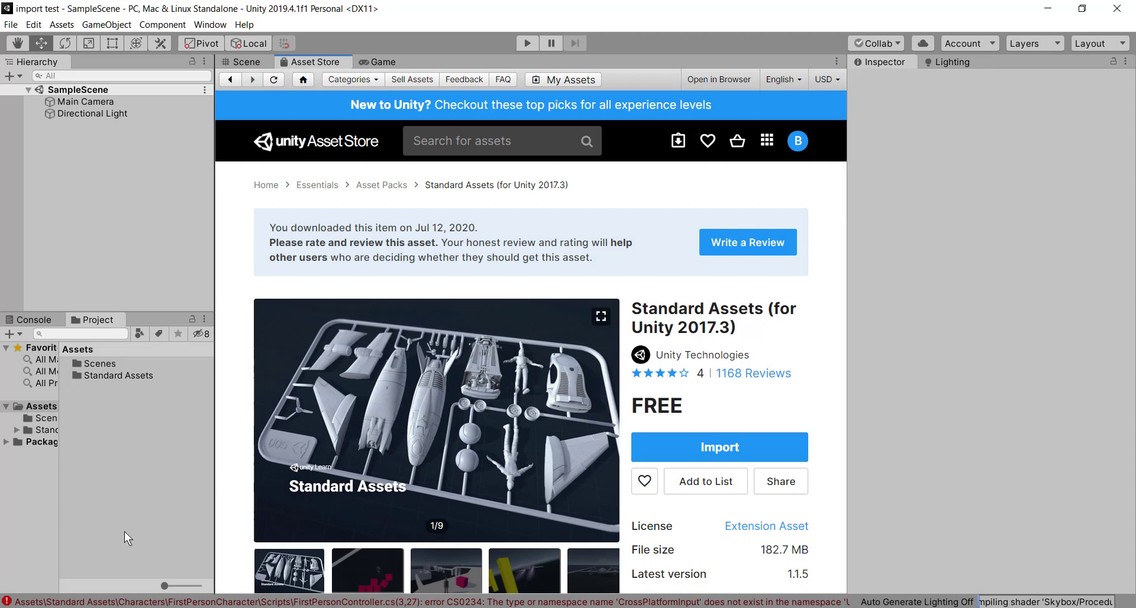
- Reopen the Standard Assets package import from its store page and deselect every file in the list
right_click(77, 376)
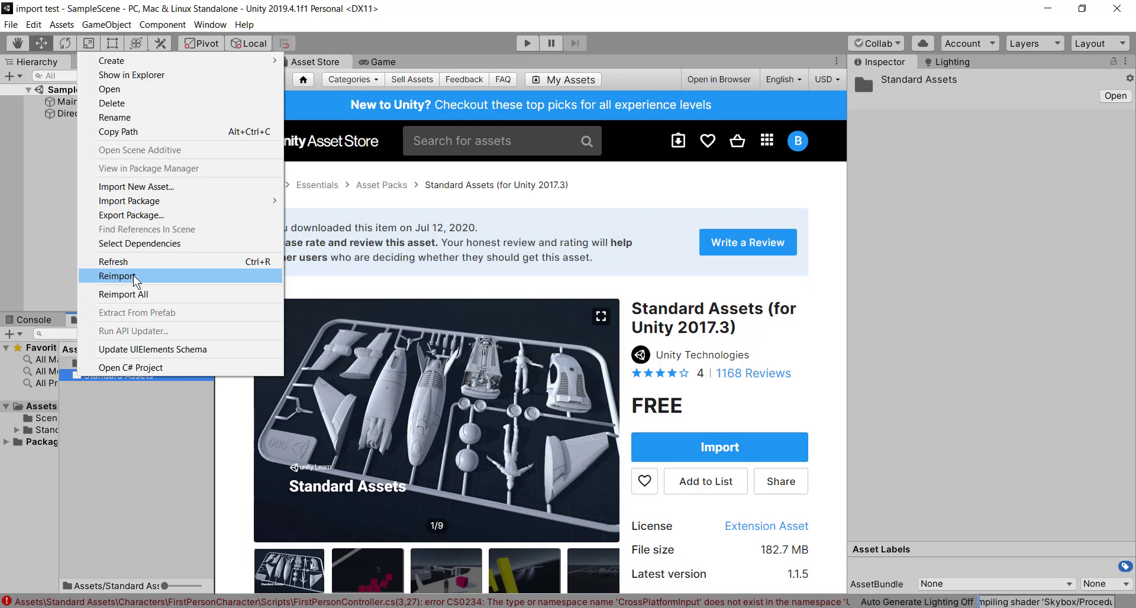
left_click(144, 415)
left_click(722, 447)
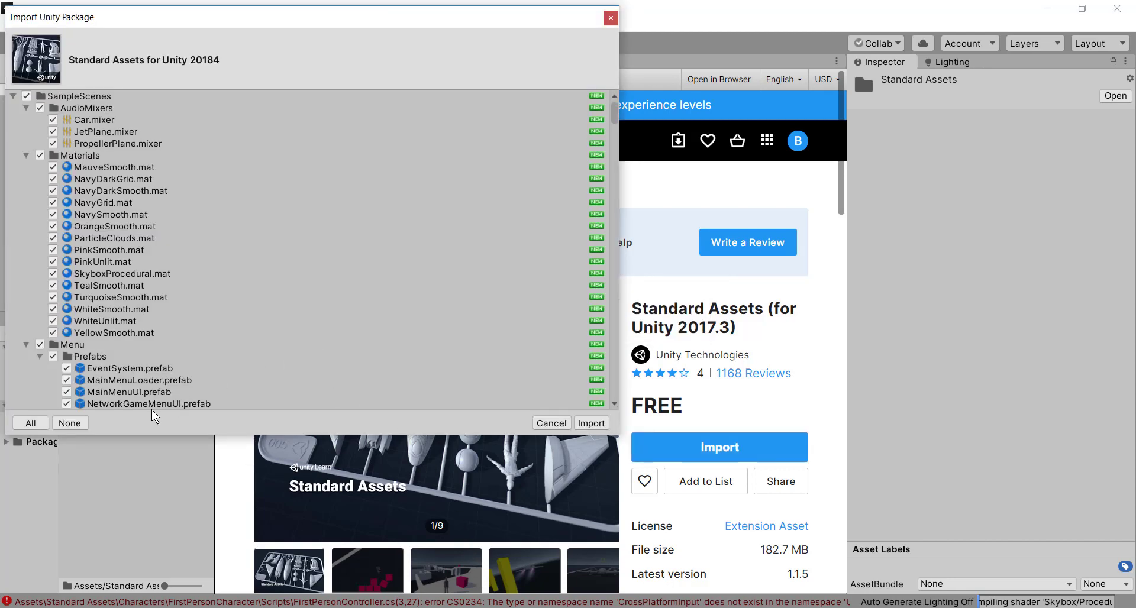
scroll(225, 281, "down", 20)
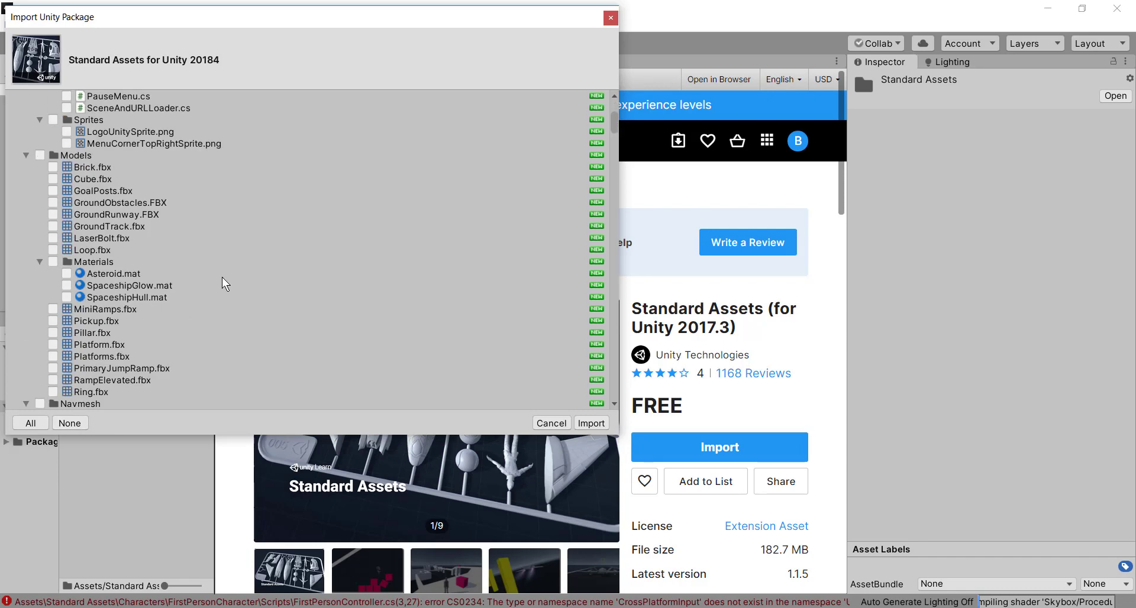
- Find the CrossPlatformInput folder directly under Standard Assets in the import list and select it with all its contents
scroll(229, 278, "down", 10)
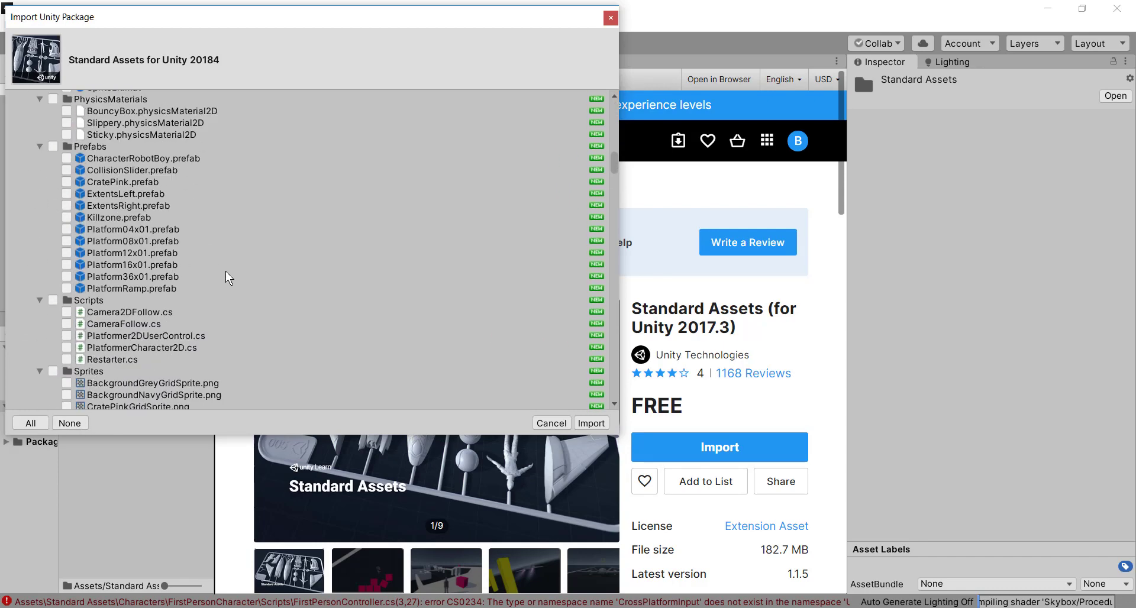
scroll(229, 278, "up", 2)
scroll(229, 278, "down", 14)
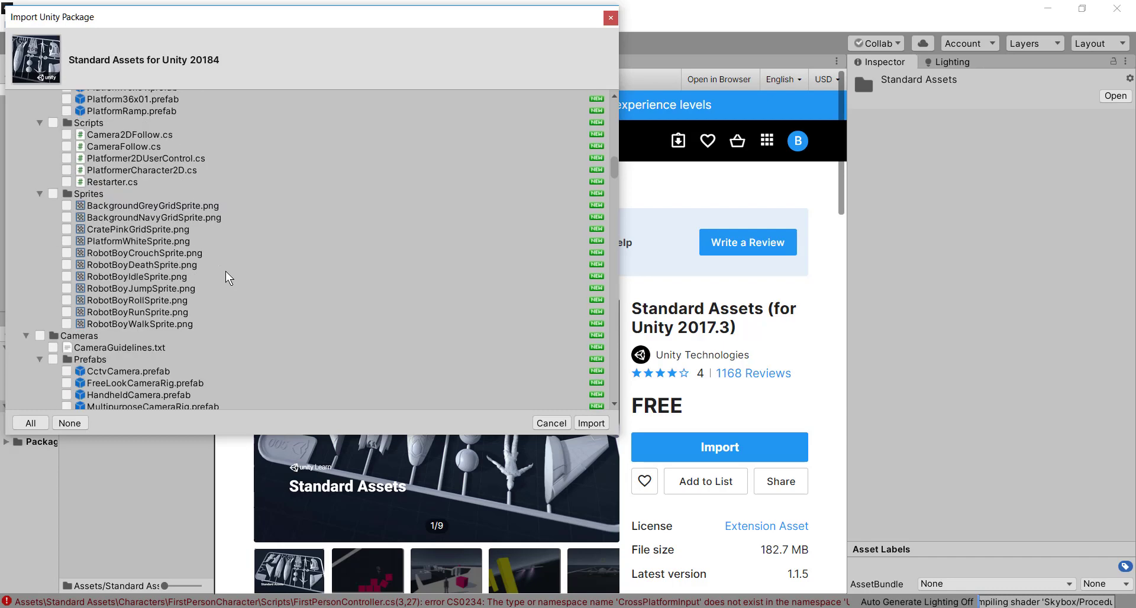
scroll(229, 278, "down", 10)
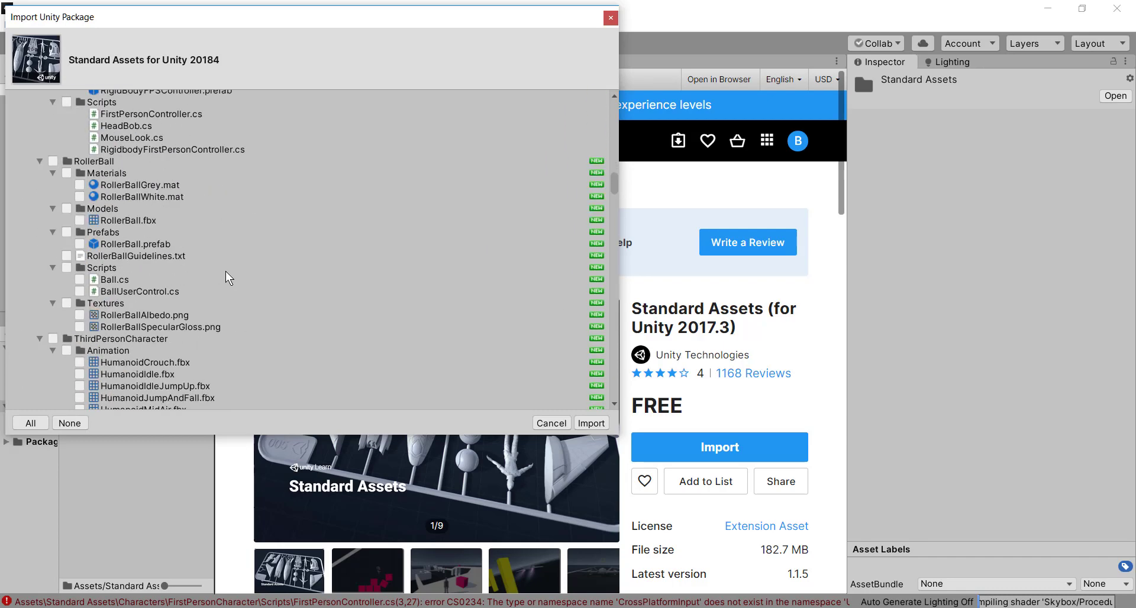
scroll(229, 278, "down", 9)
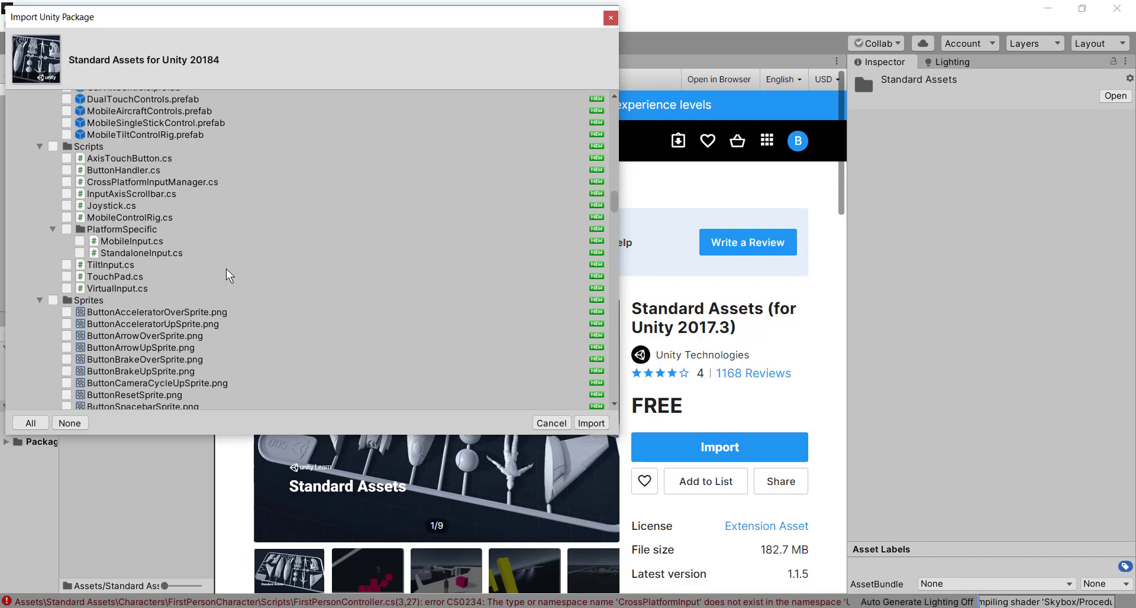
scroll(229, 277, "up", 11)
scroll(229, 276, "up", 10)
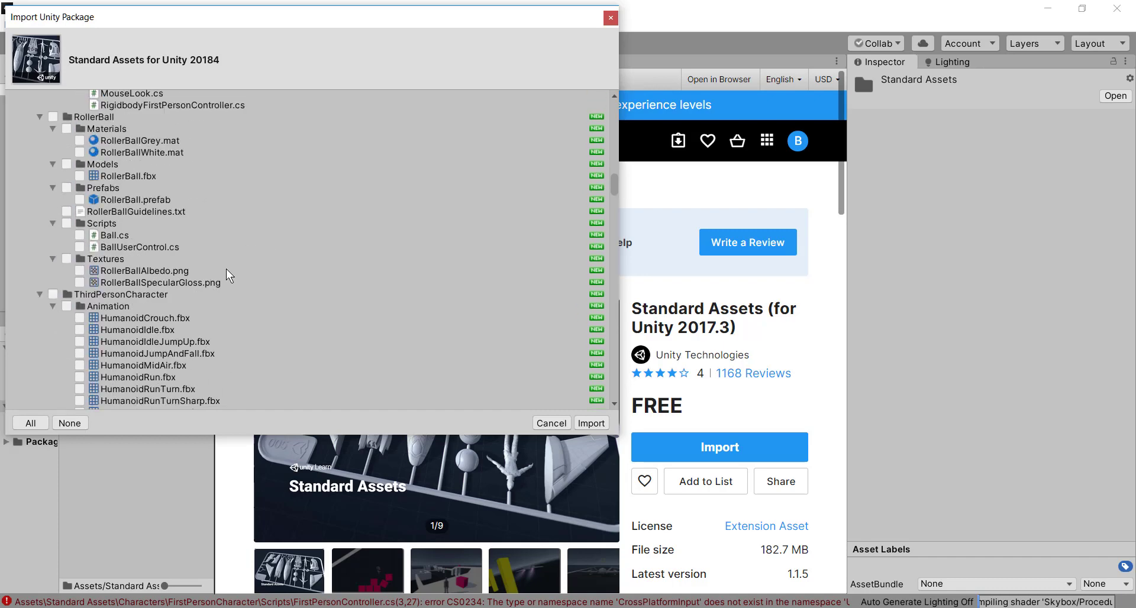
scroll(234, 279, "down", 13)
scroll(237, 282, "down", 5)
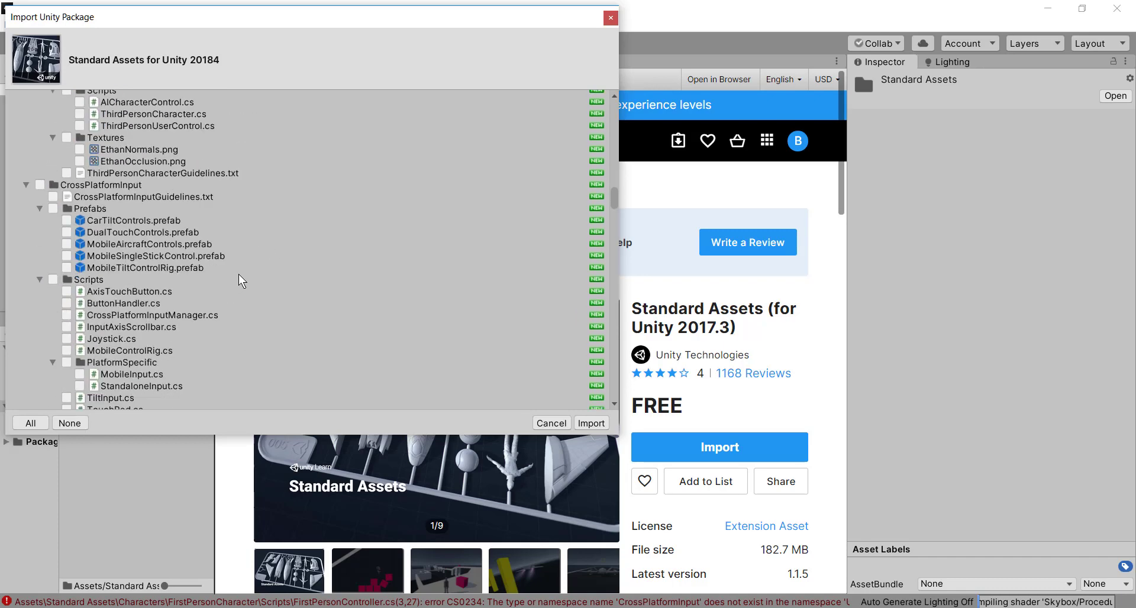
left_click(40, 185)
- Review the prefabs, scripts and sprites selected under CrossPlatformInput and import them
scroll(284, 248, "down", 7)
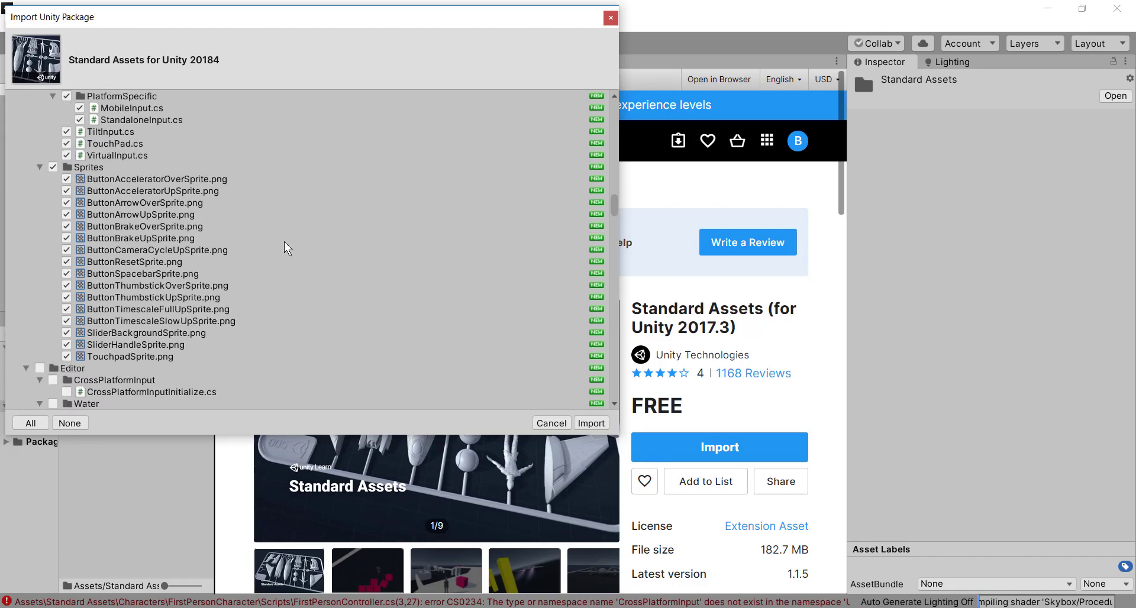
scroll(286, 246, "down", 5)
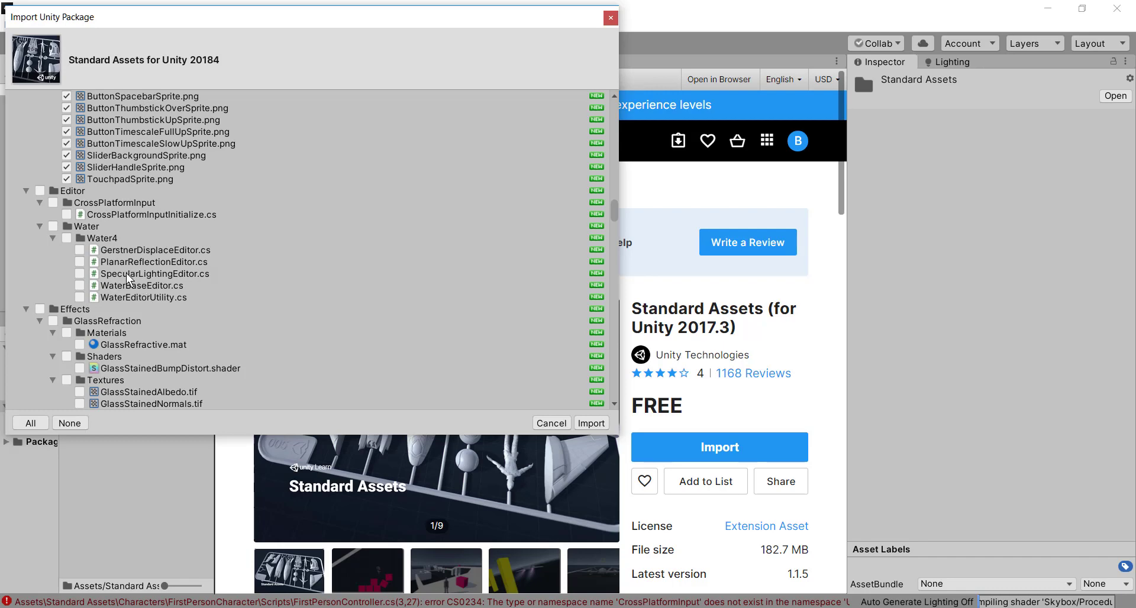
scroll(159, 216, "up", 12)
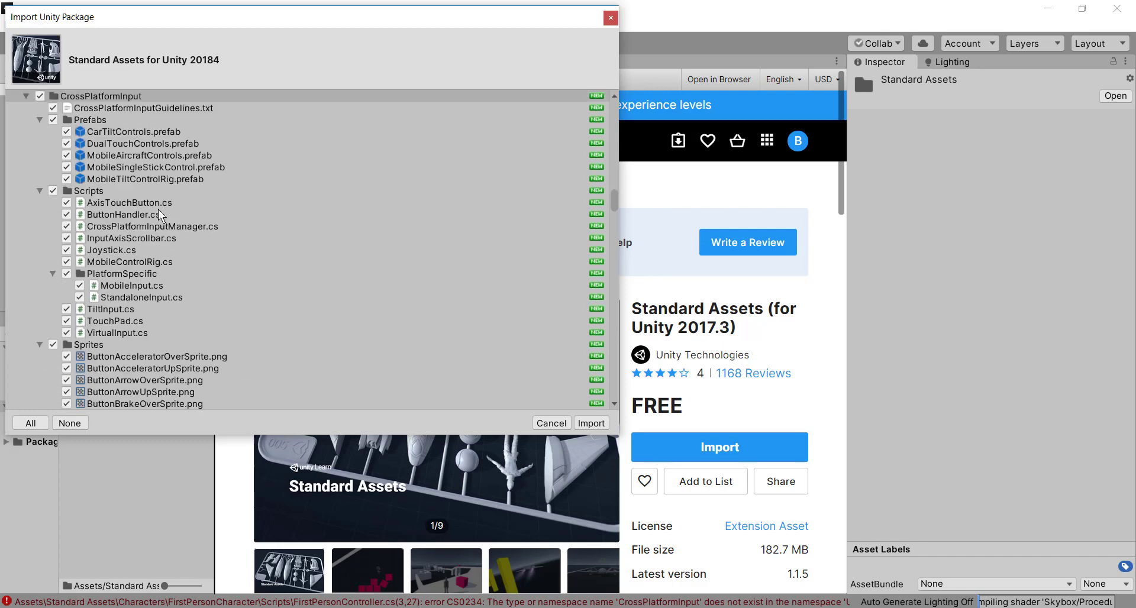
scroll(159, 215, "up", 5)
scroll(71, 287, "down", 4)
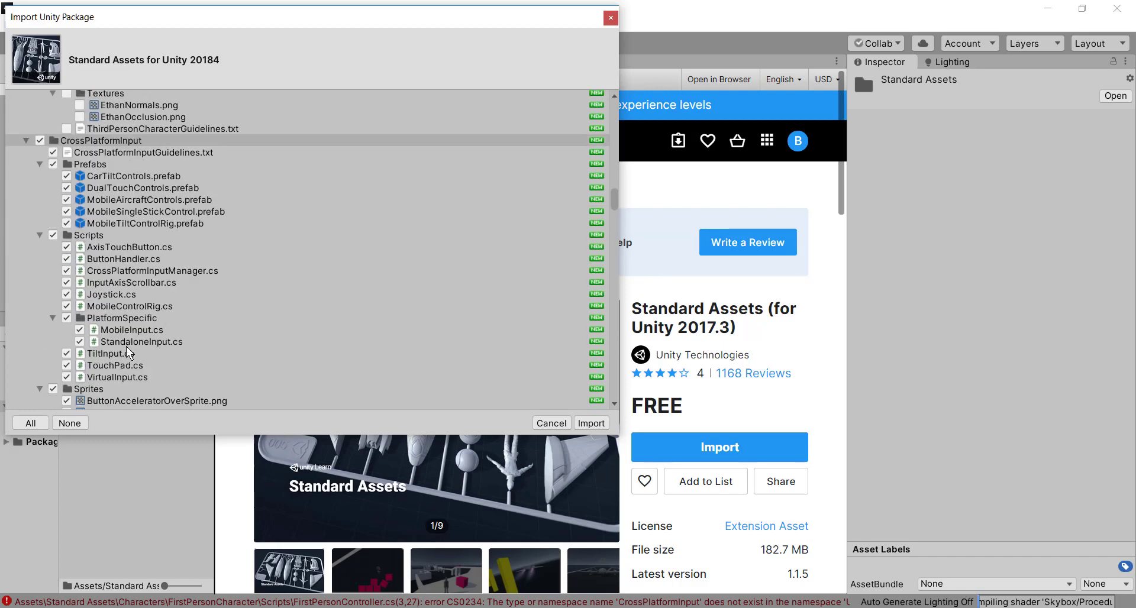
scroll(142, 332, "up", 8)
scroll(171, 310, "down", 14)
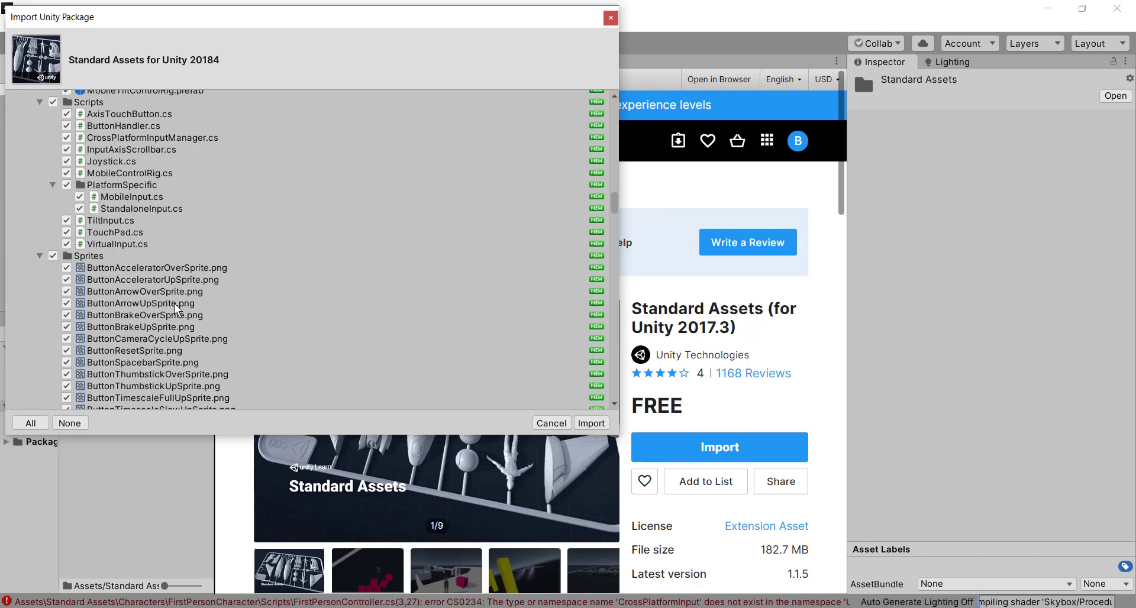
scroll(176, 306, "down", 4)
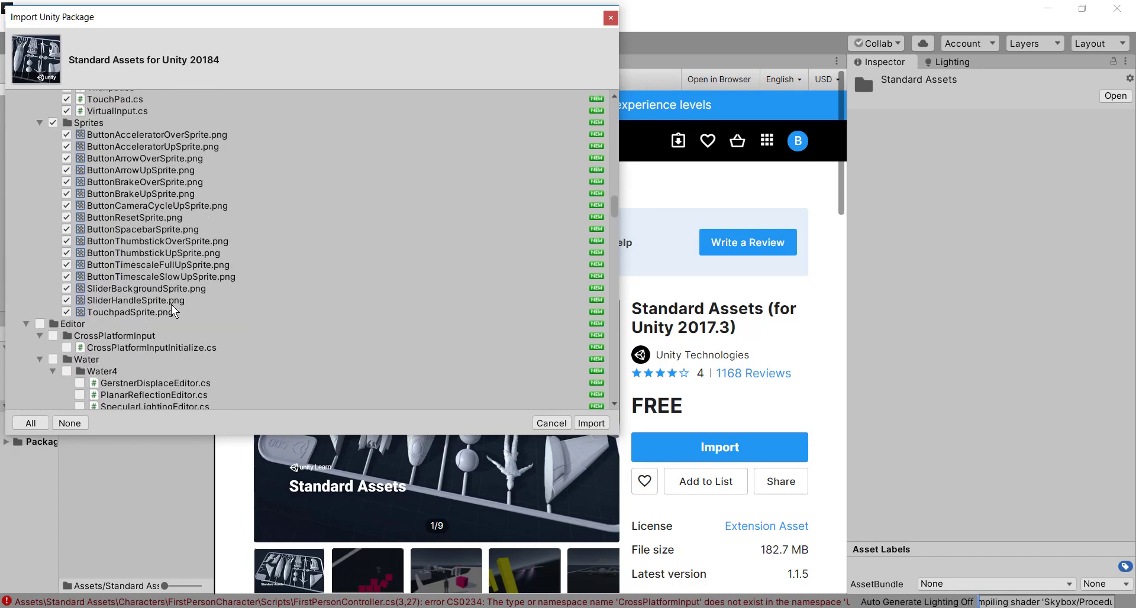
left_click(590, 423)
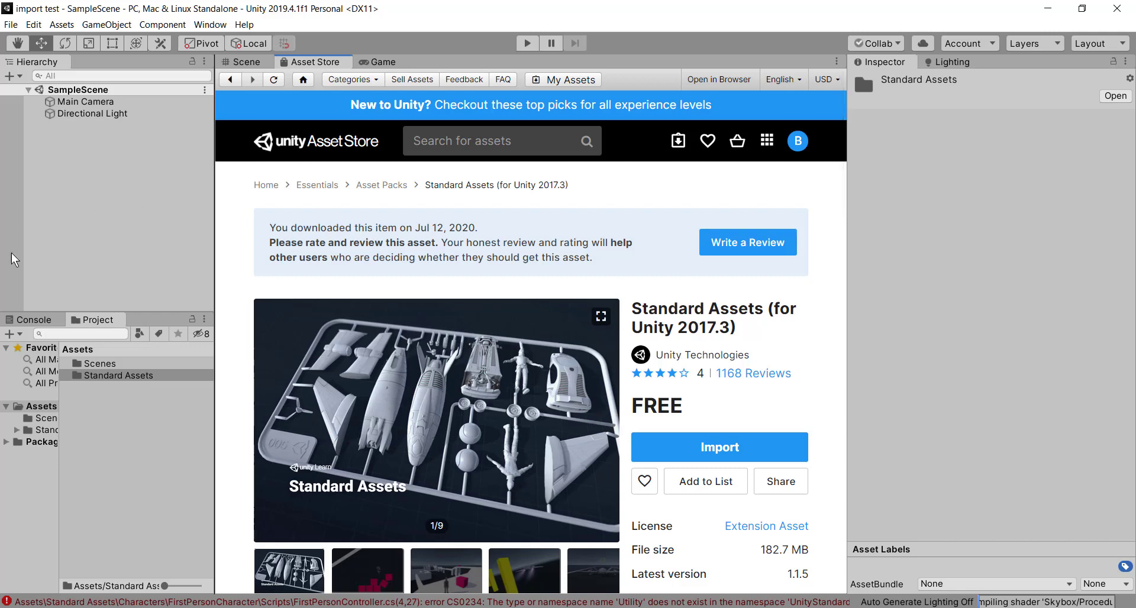
- Show the console messages and widen their area to read which scripts and namespaces the compile errors refer to
left_click(39, 320)
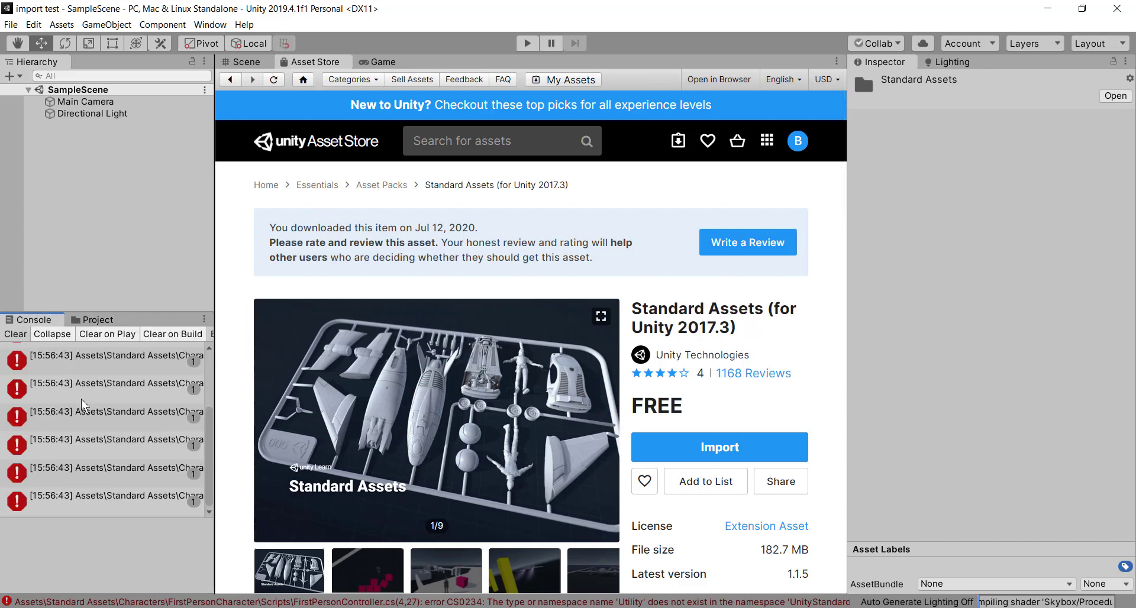
scroll(118, 436, "up", 2)
scroll(118, 435, "down", 3)
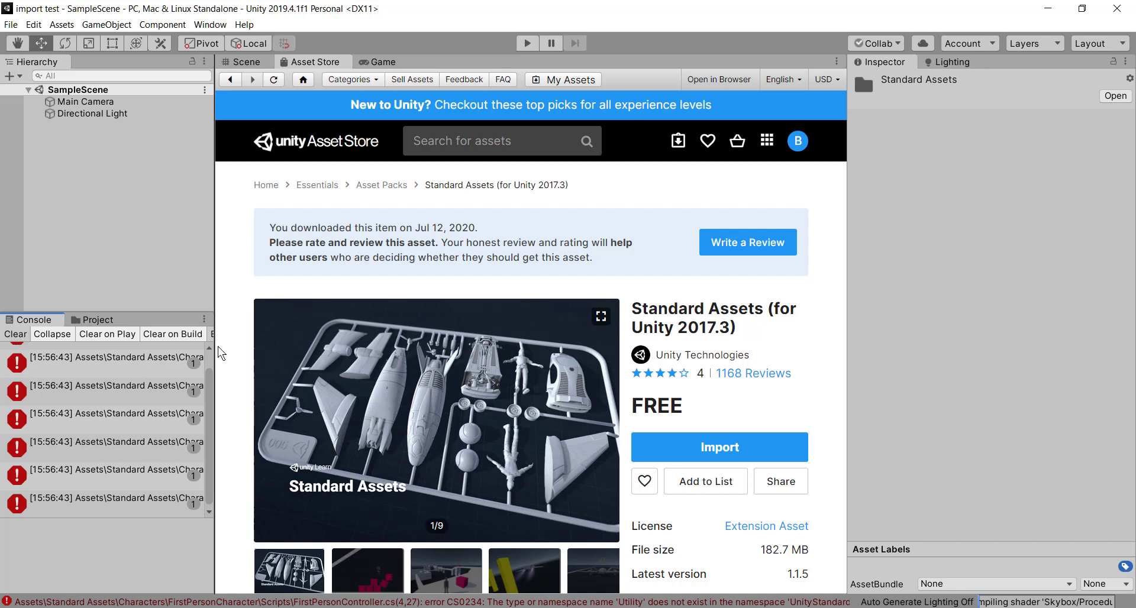
left_click_drag(215, 317, 555, 304)
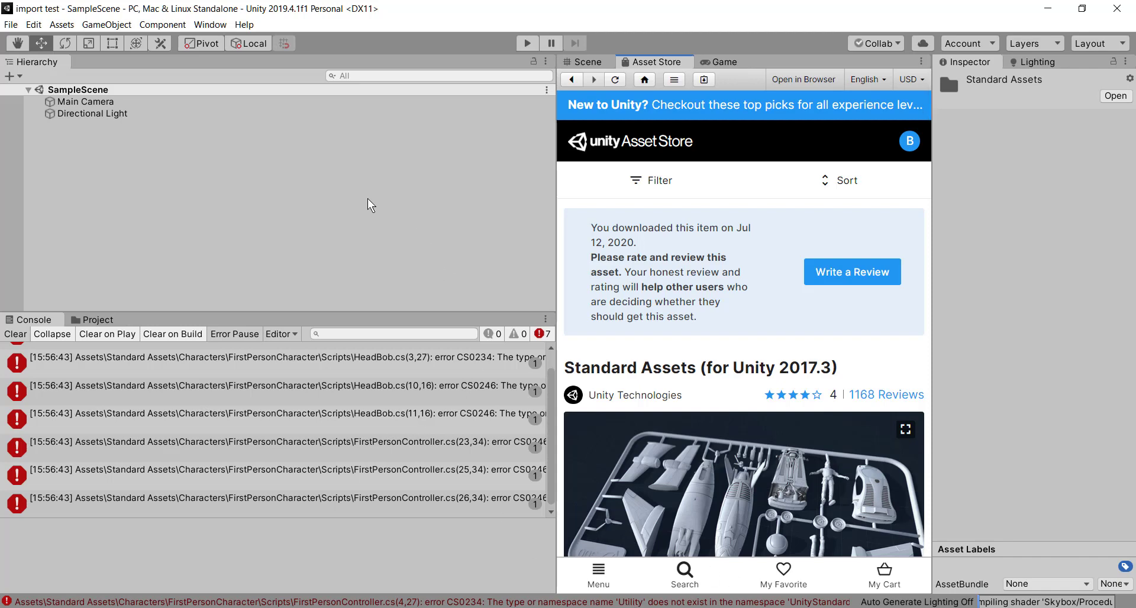
left_click_drag(555, 212, 295, 212)
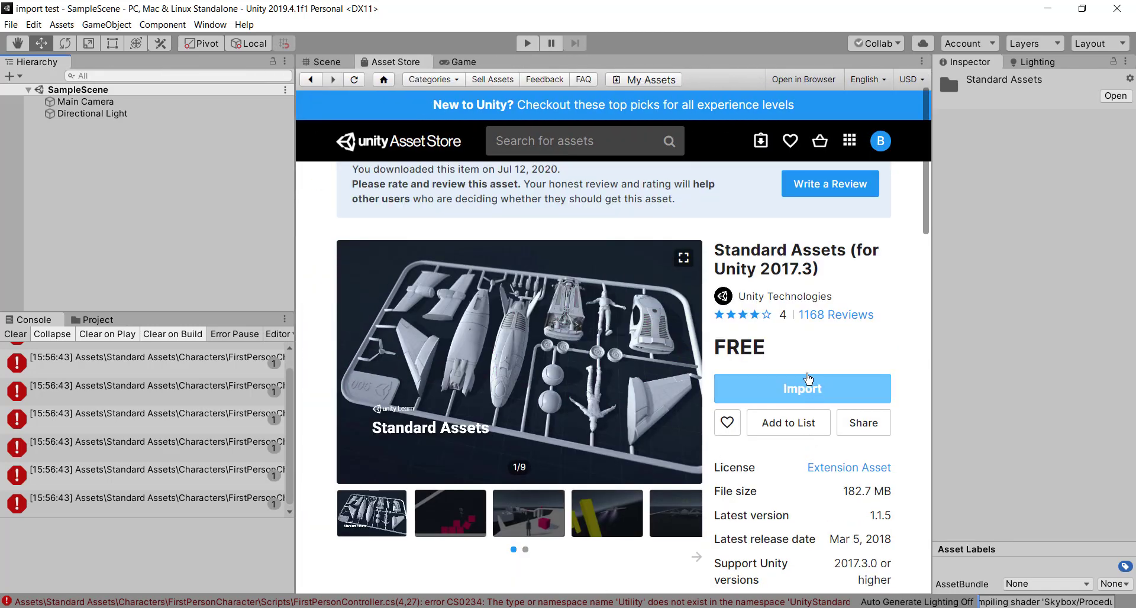
- Reopen the Standard Assets package import from its store page, deselect every file and collapse the Vehicles folder in the list
left_click(809, 390)
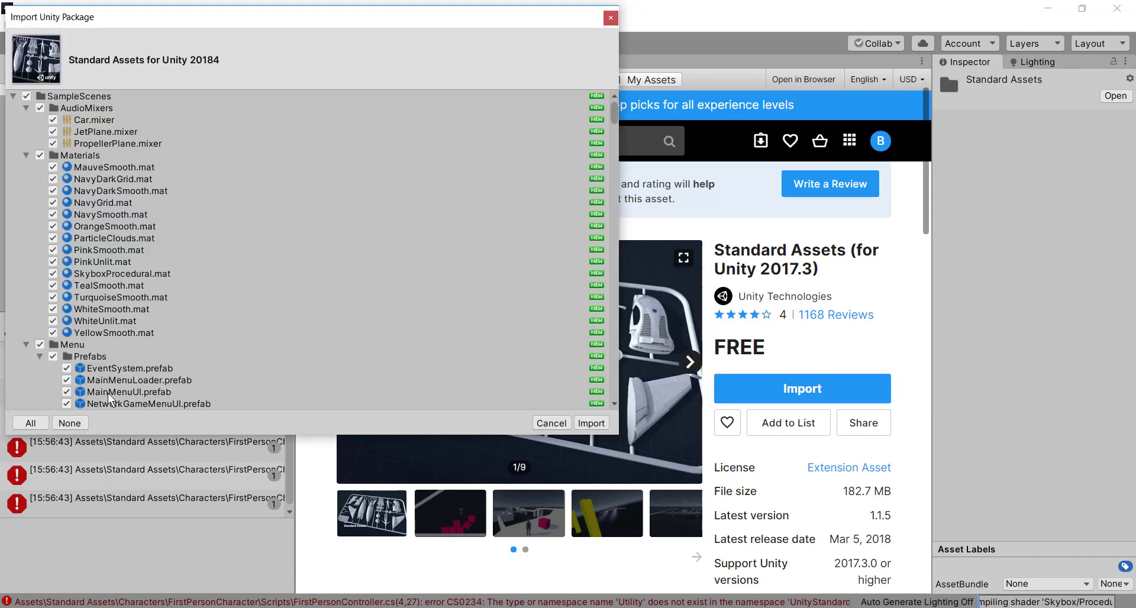
scroll(349, 283, "down", 10)
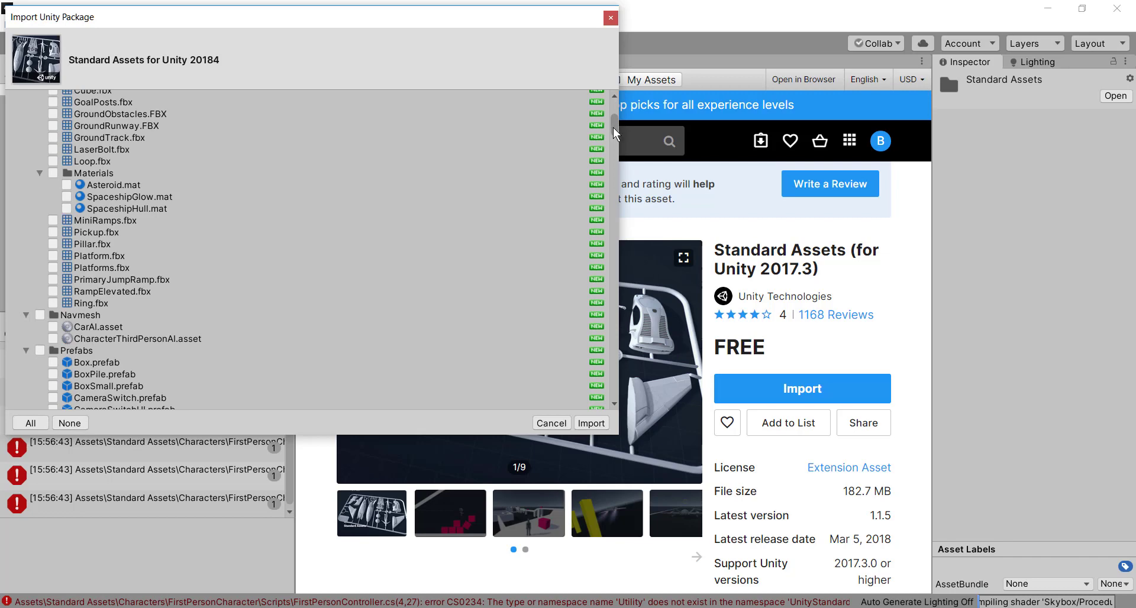
left_click_drag(613, 127, 619, 398)
scroll(403, 264, "up", 15)
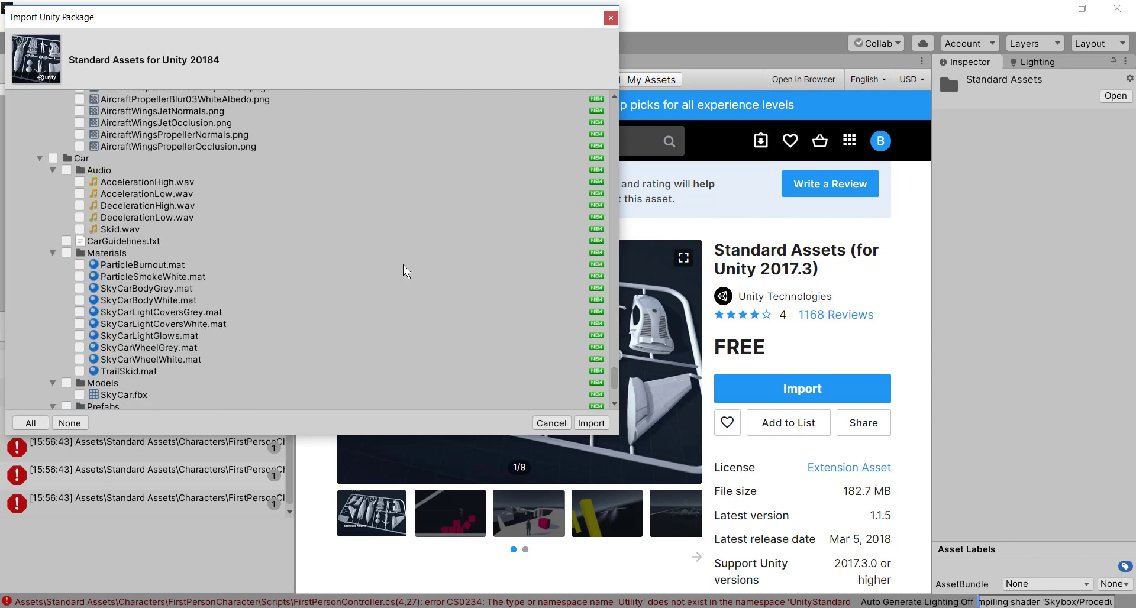
scroll(402, 265, "up", 10)
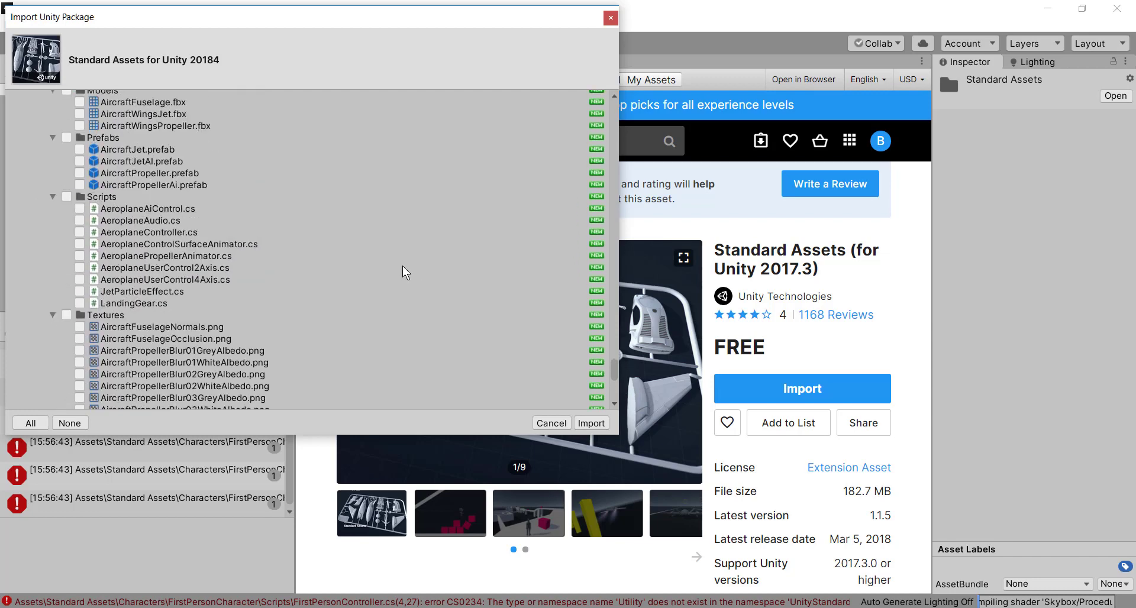
scroll(402, 273, "up", 3)
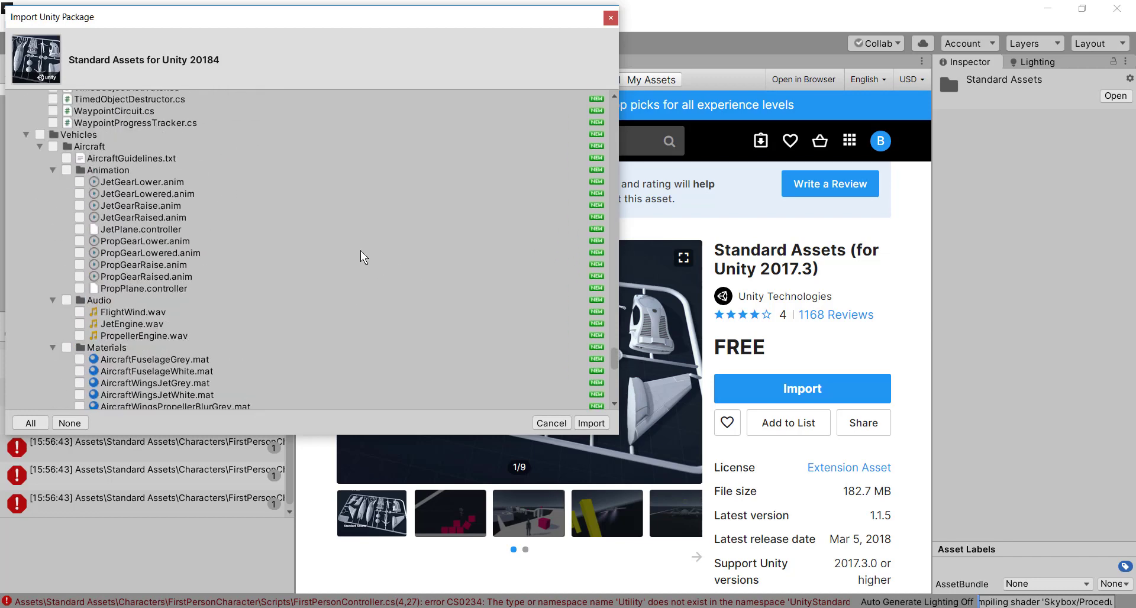
left_click(25, 135)
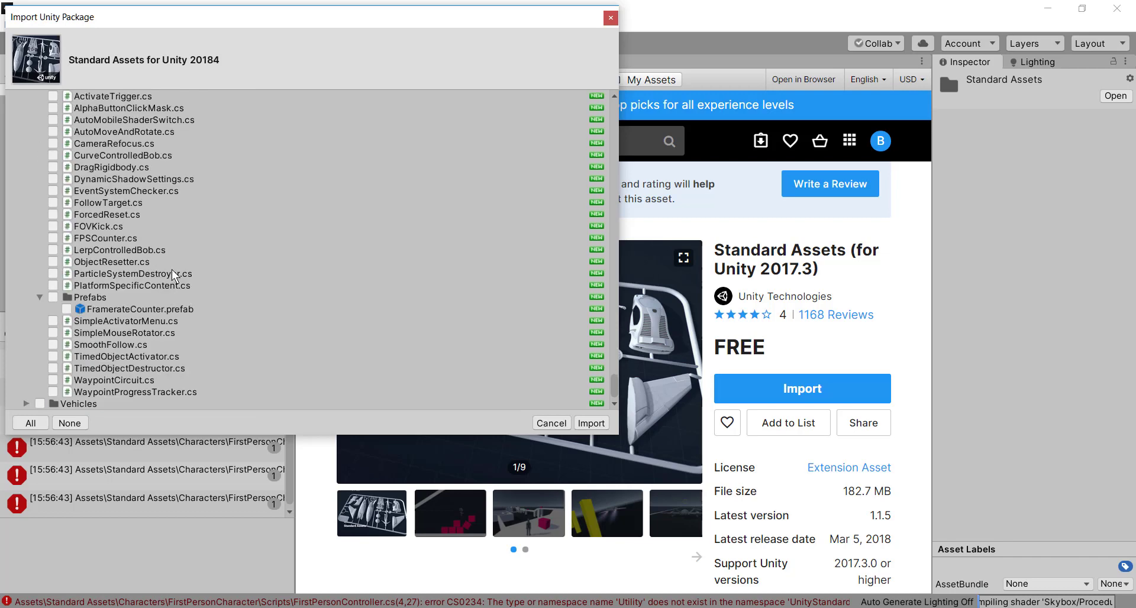
- Find the Utility folder under Standard Assets in the import list and select it with all its contents
scroll(175, 271, "up", 5)
scroll(165, 278, "down", 12)
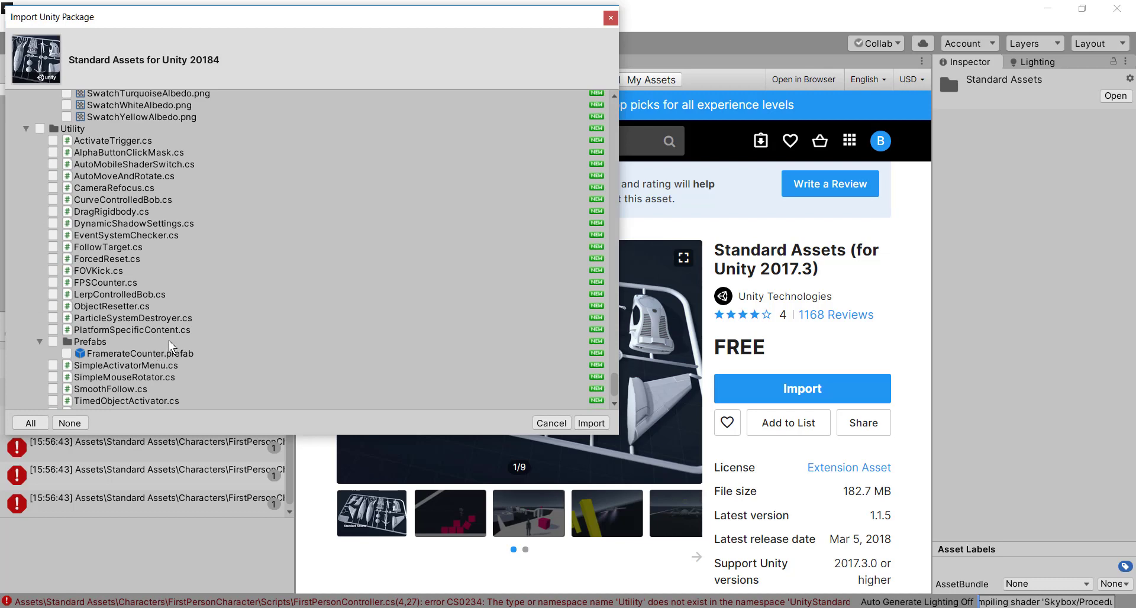
scroll(169, 337, "down", 3)
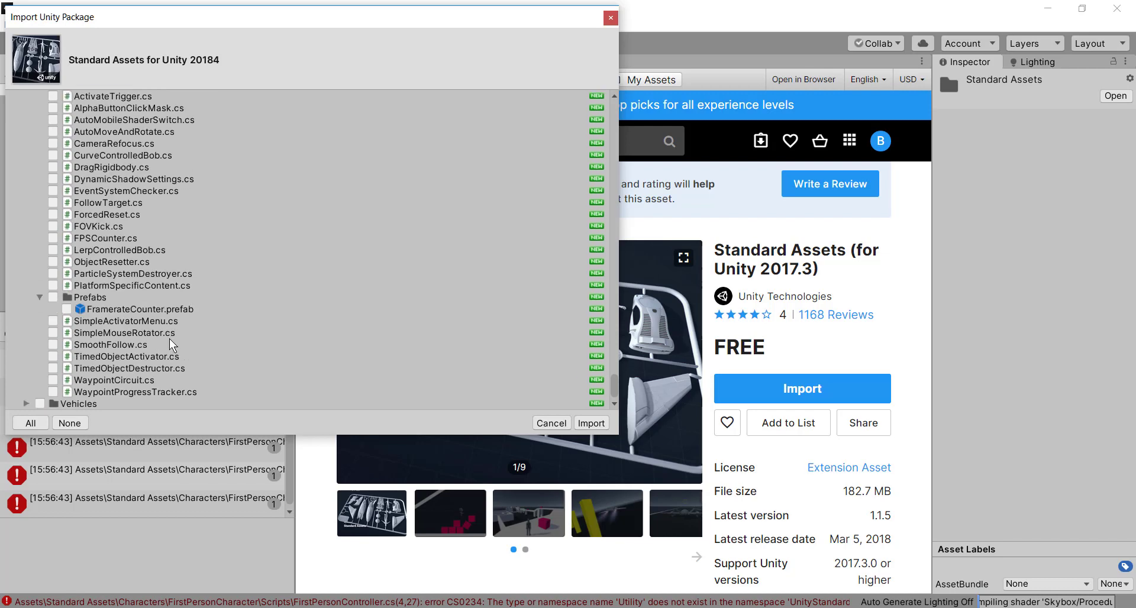
scroll(169, 339, "up", 9)
left_click(40, 217)
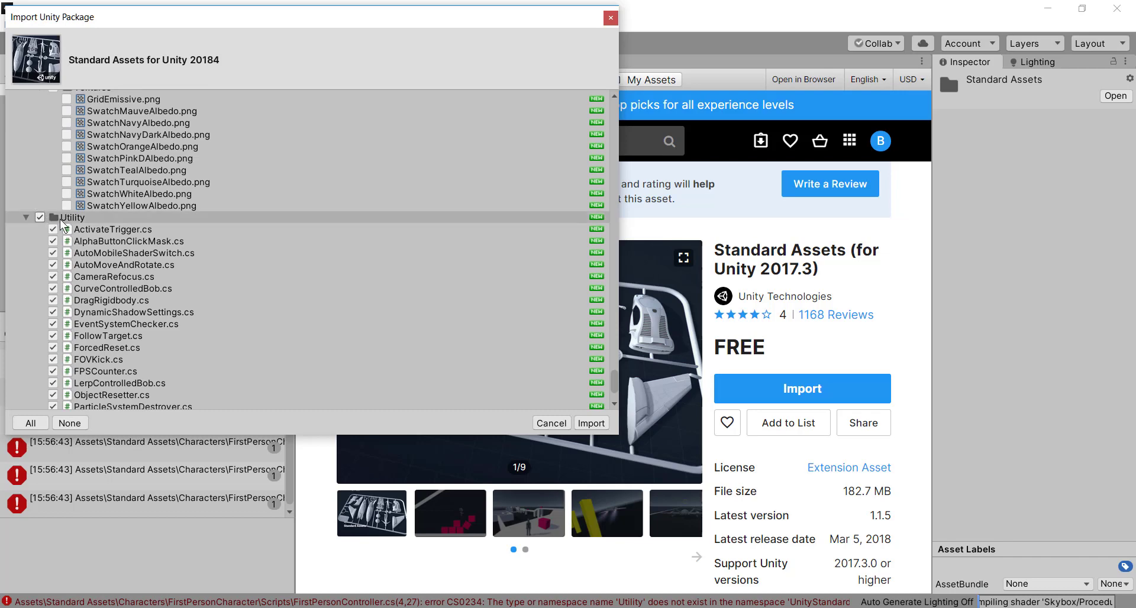
- Review the scripts and the Prefabs subfolder selected under Utility and import them into the project
scroll(203, 246, "down", 9)
scroll(201, 241, "up", 9)
scroll(71, 234, "down", 9)
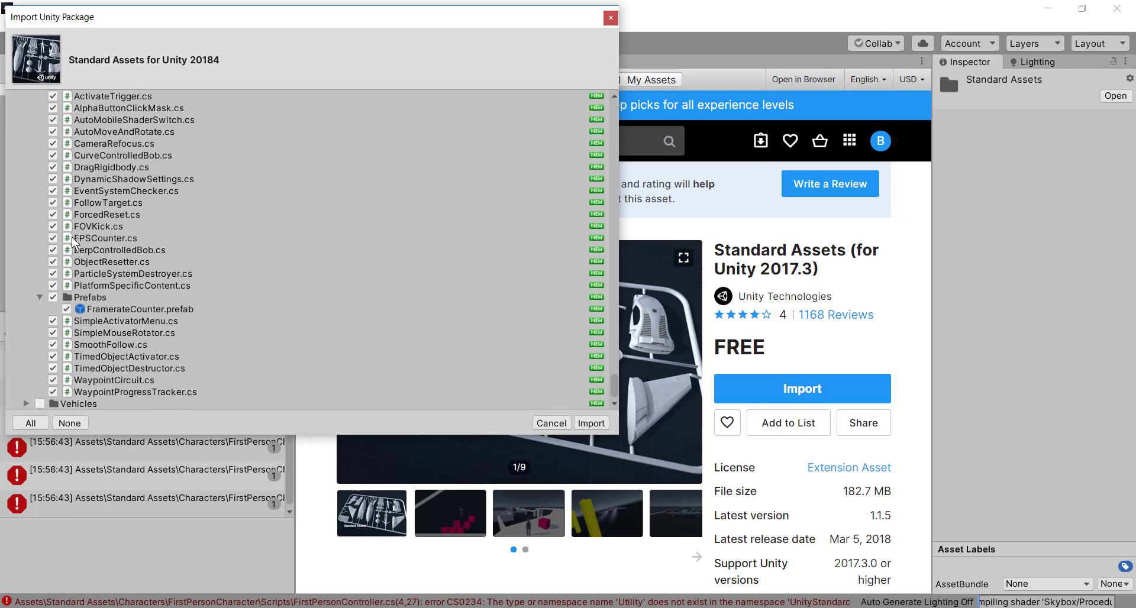
scroll(88, 204, "up", 6)
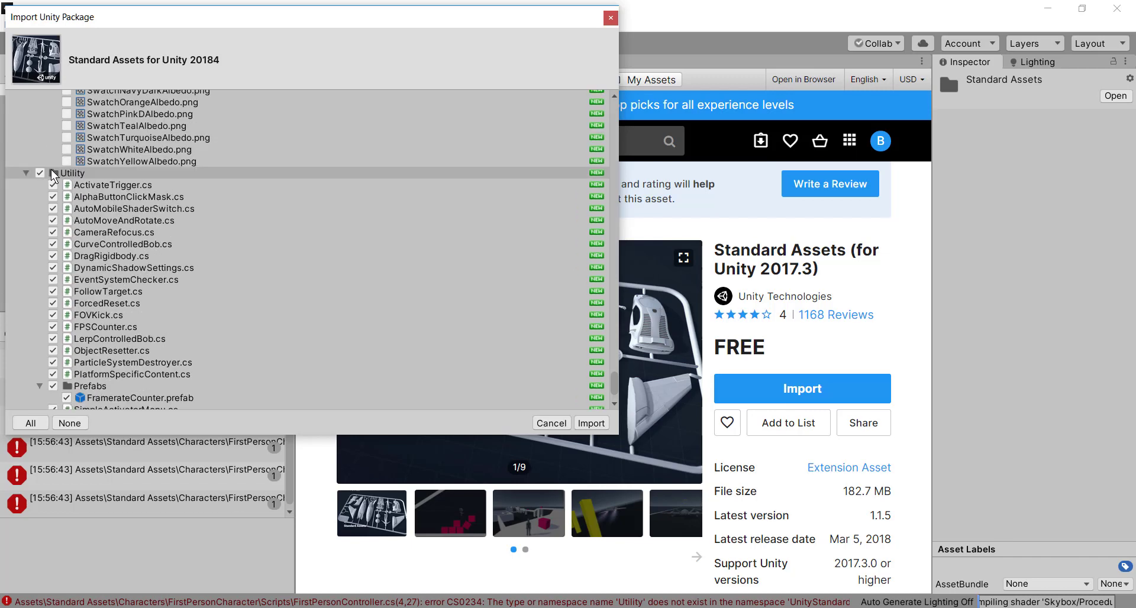
scroll(133, 216, "down", 6)
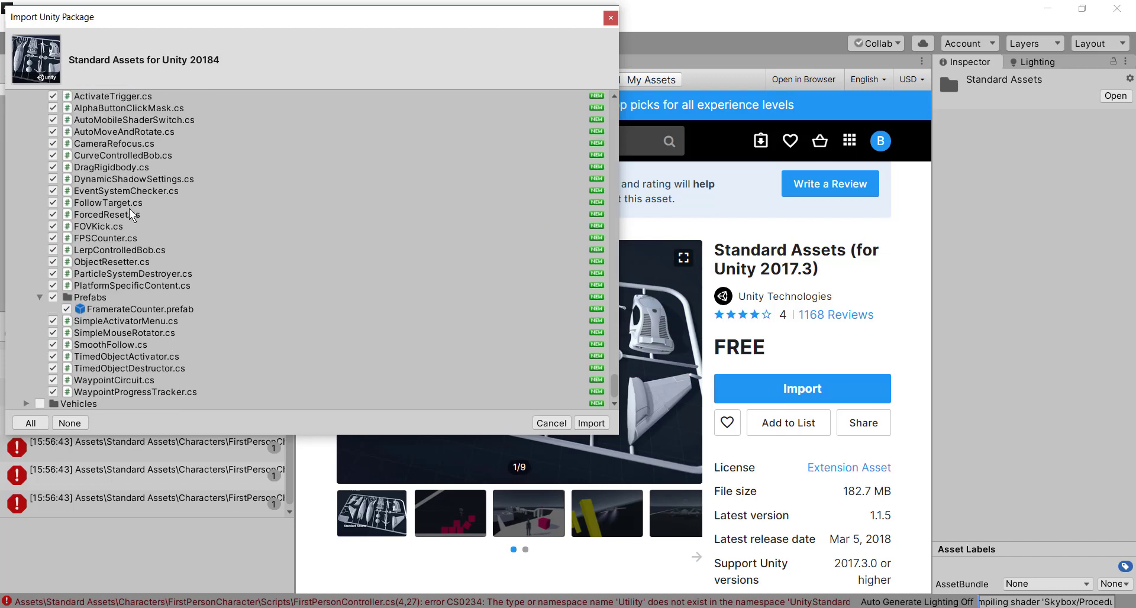
scroll(77, 173, "up", 6)
scroll(176, 257, "down", 6)
left_click(591, 423)
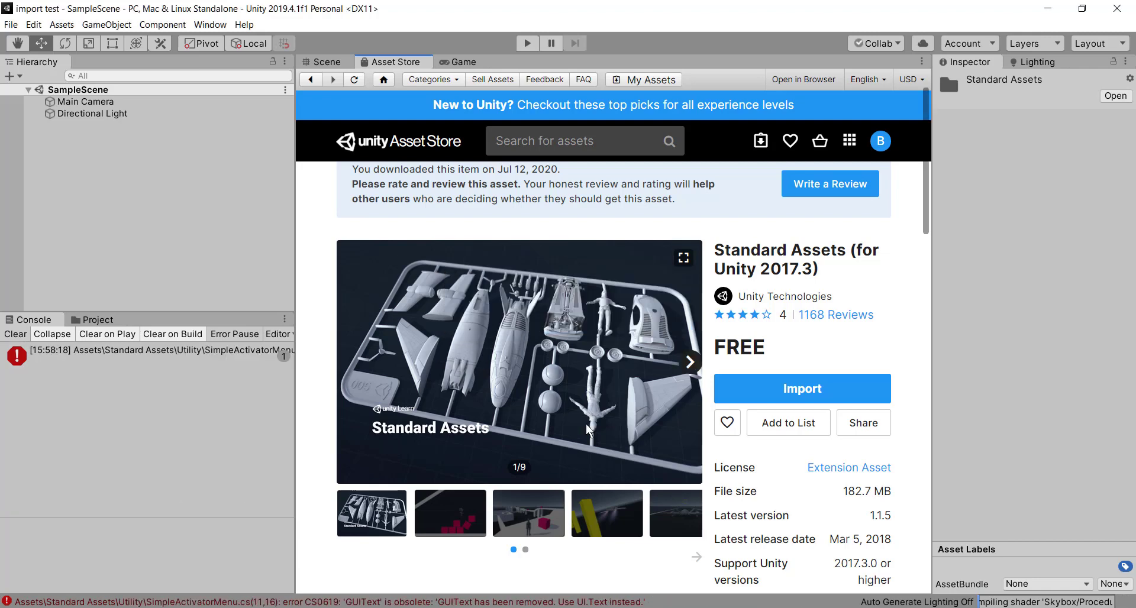
- Read the full text of the remaining console error and look through the project's Utility folder for the script it names
left_click(169, 353)
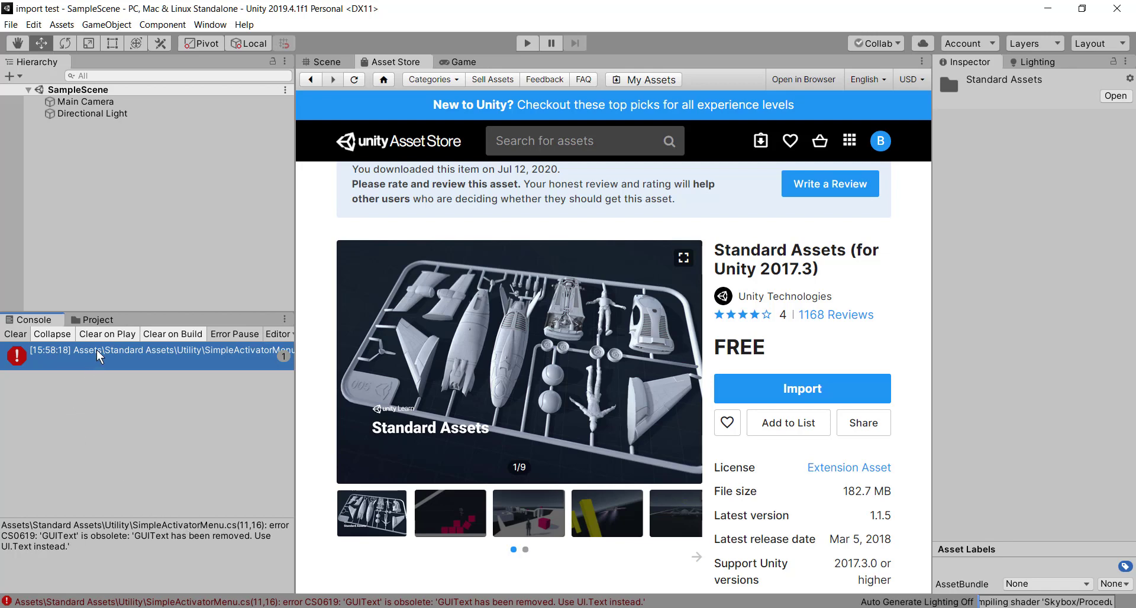
left_click(97, 319)
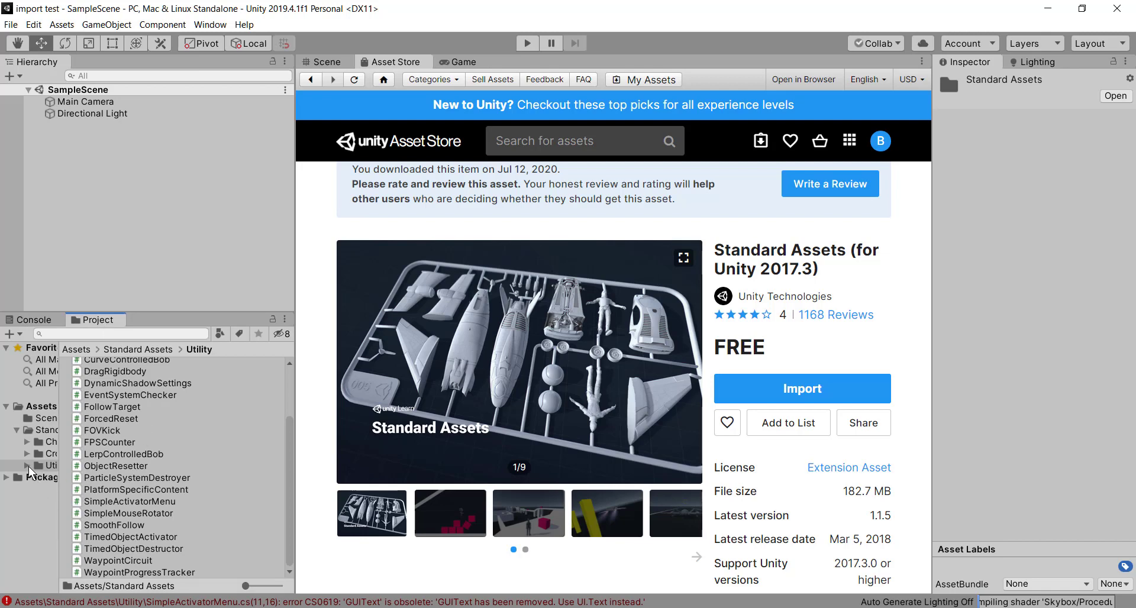
scroll(142, 491, "up", 3)
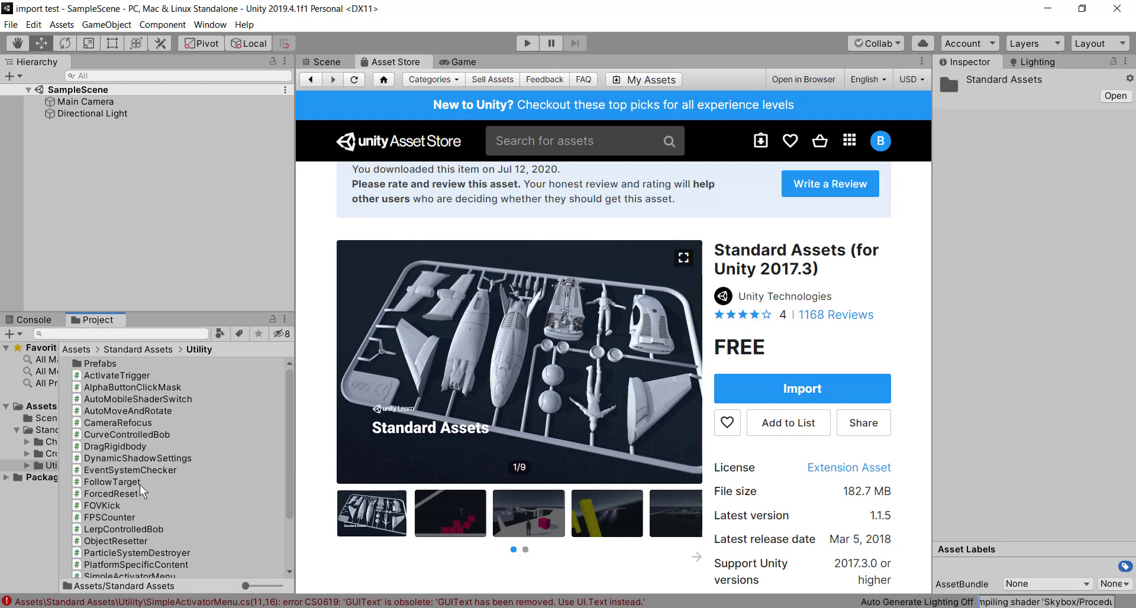
scroll(143, 468, "down", 3)
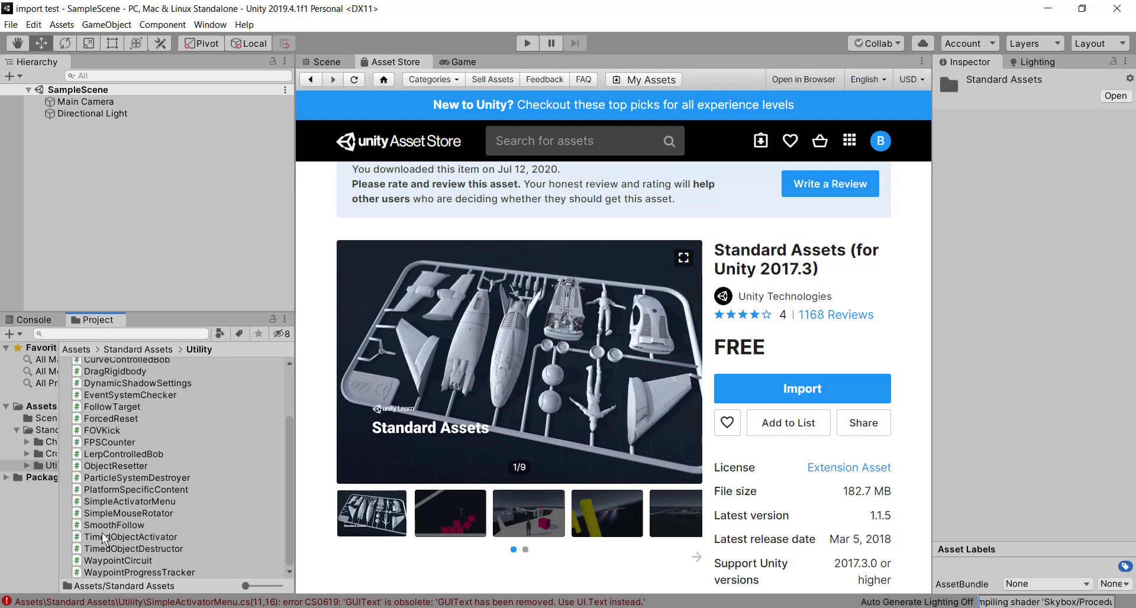
- Check what the SimpleActivatorMenu script in the Utility folder depends on by selecting its dependencies
left_click(112, 501)
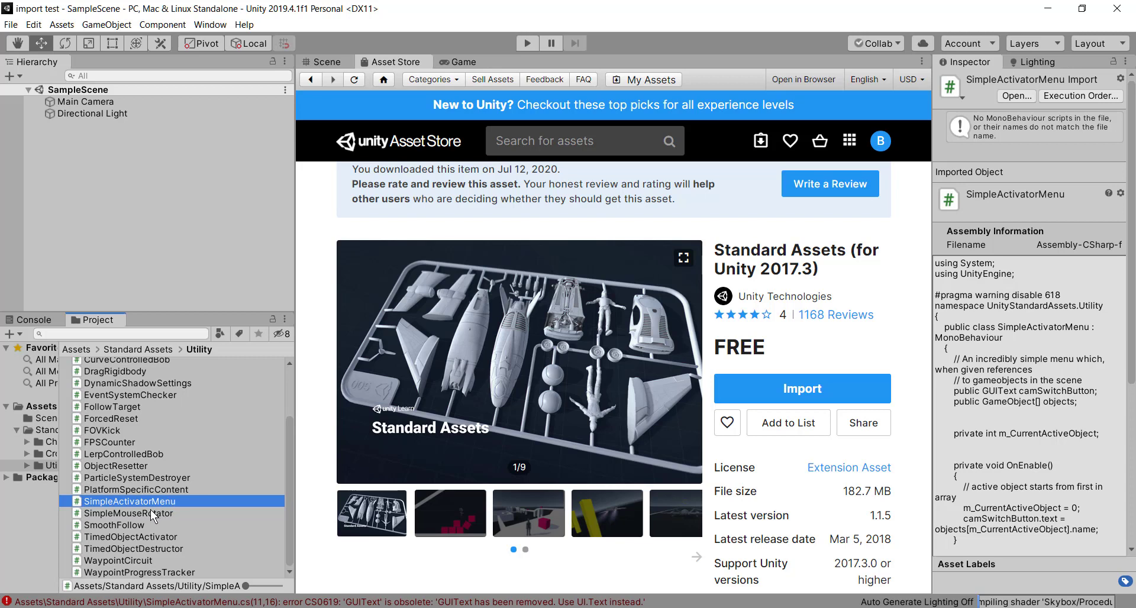
right_click(154, 503)
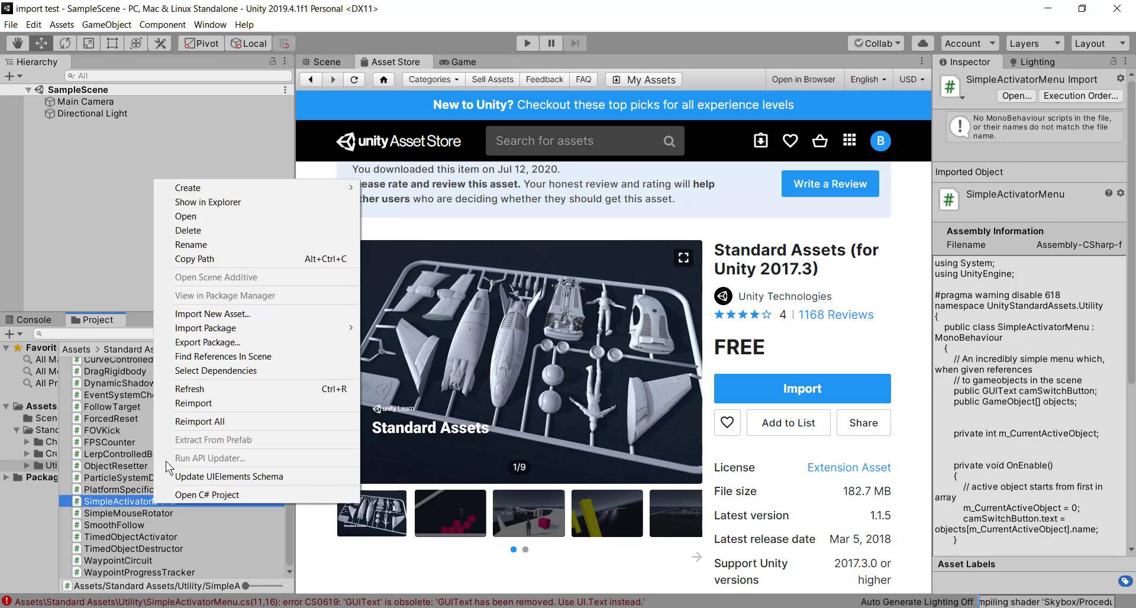
left_click(223, 370)
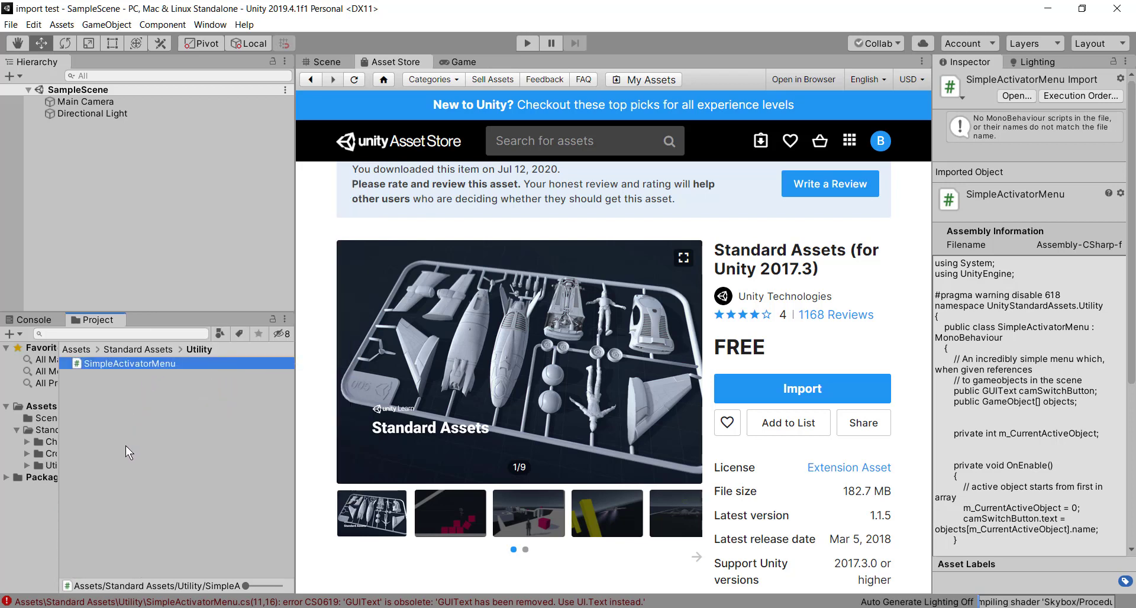
- Switch the project browser to One Column Layout and enlarge its area to show the Standard Assets folder tree
left_click(285, 319)
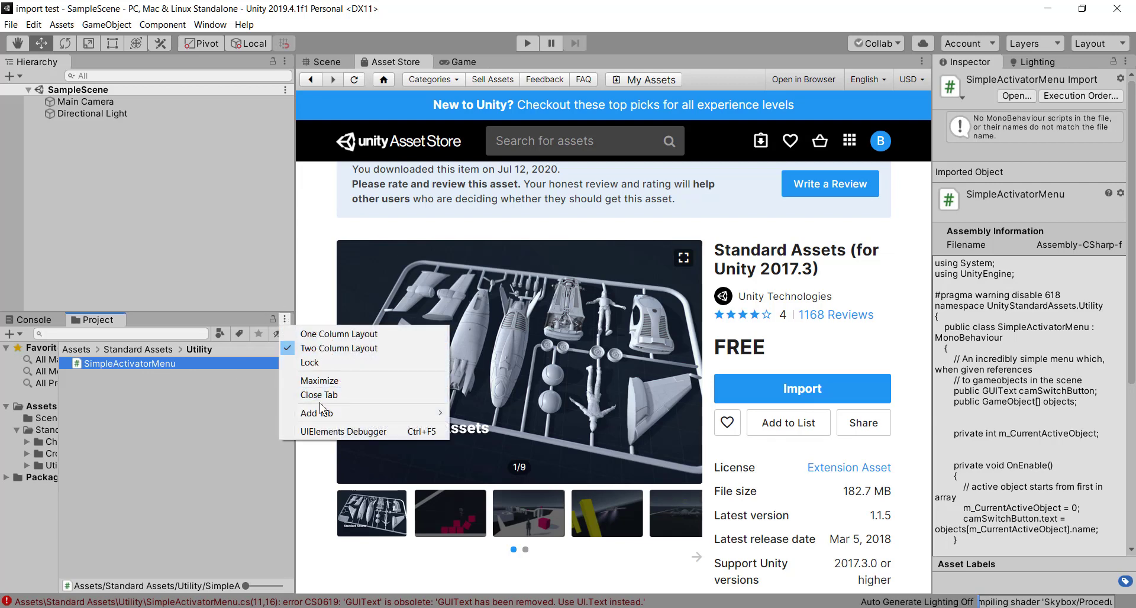
left_click(349, 333)
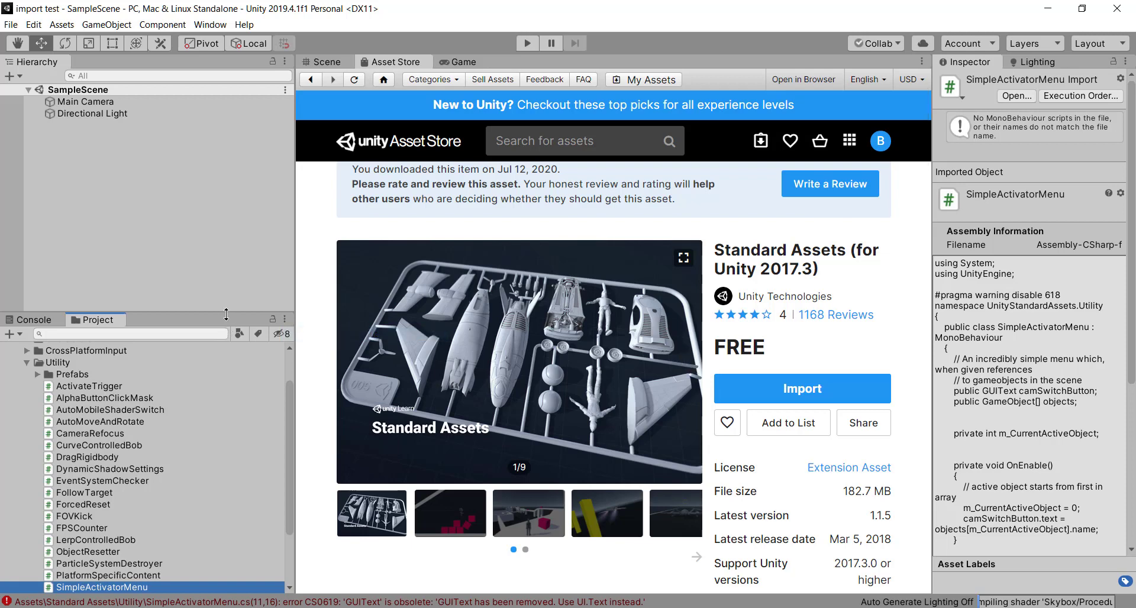
left_click_drag(246, 313, 248, 200)
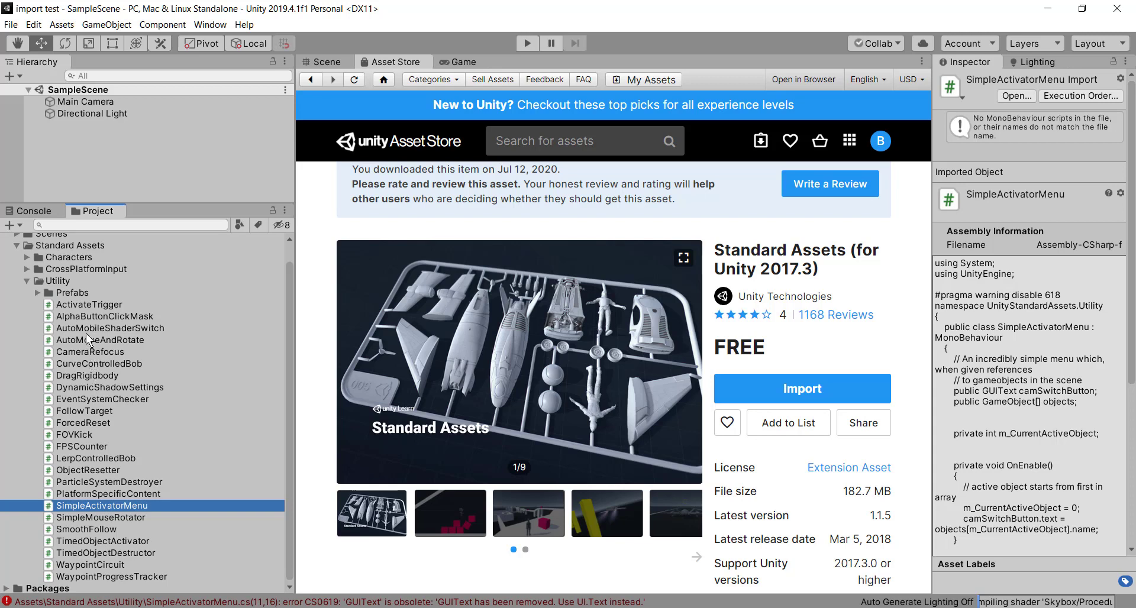
scroll(88, 361, "up", 2)
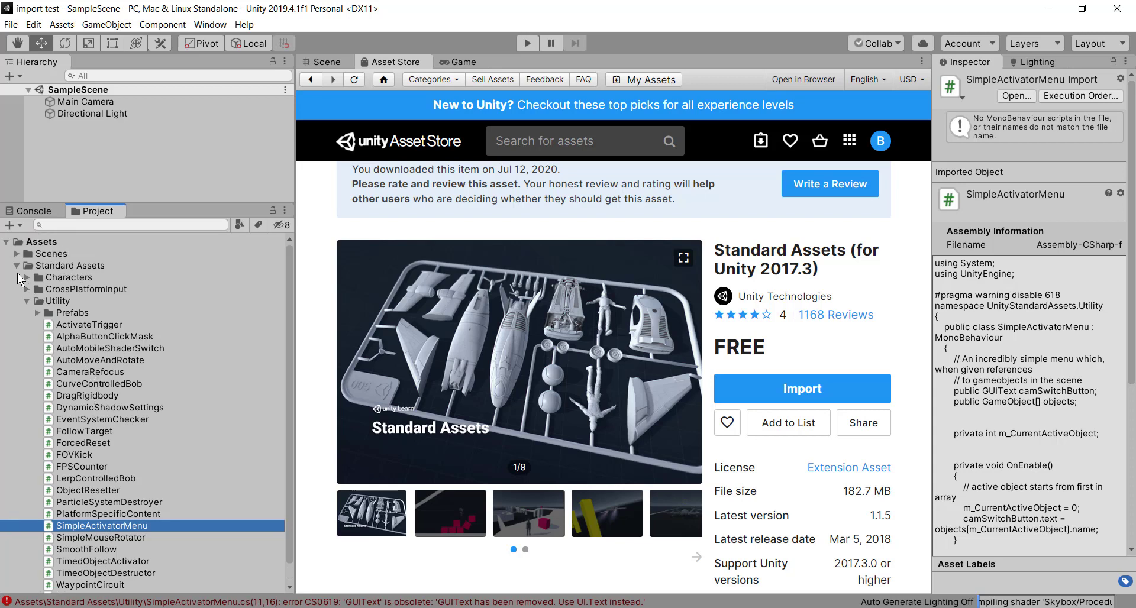
- Expand FirstPersonCharacter and its Prefabs folder, and select the dependencies of the FPSController prefab to examine them
left_click(27, 278)
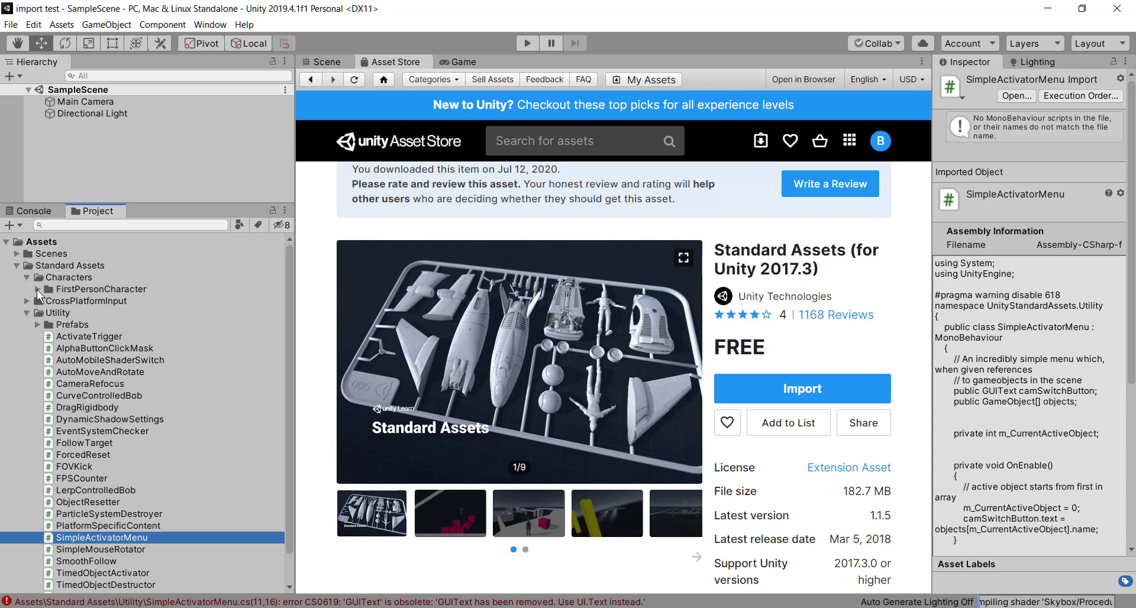
left_click(37, 289)
left_click(48, 313)
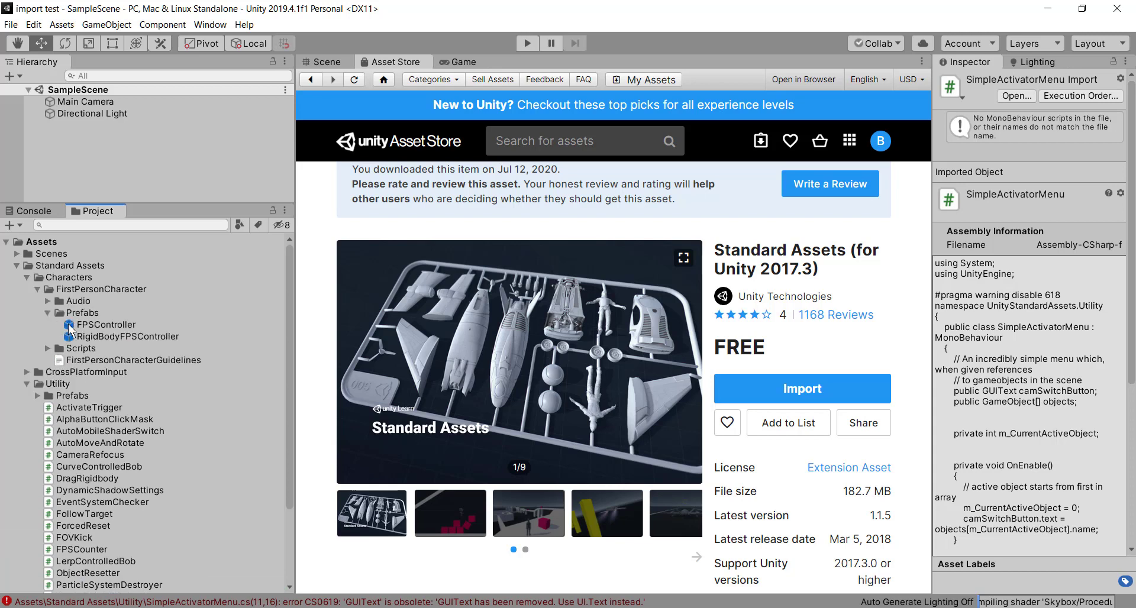
left_click(71, 326)
right_click(71, 327)
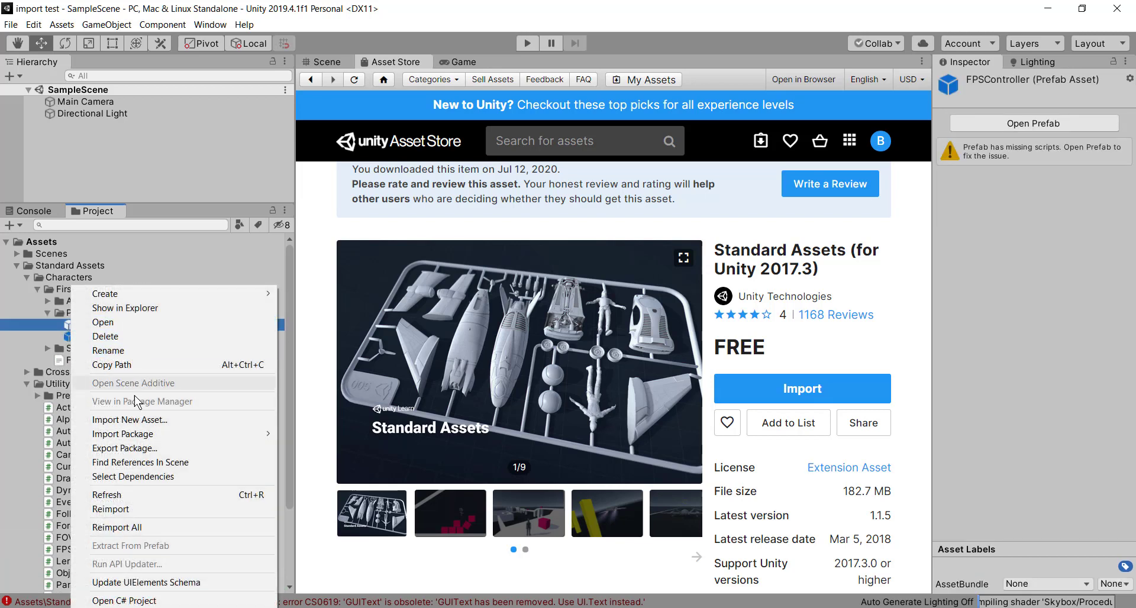
left_click(142, 478)
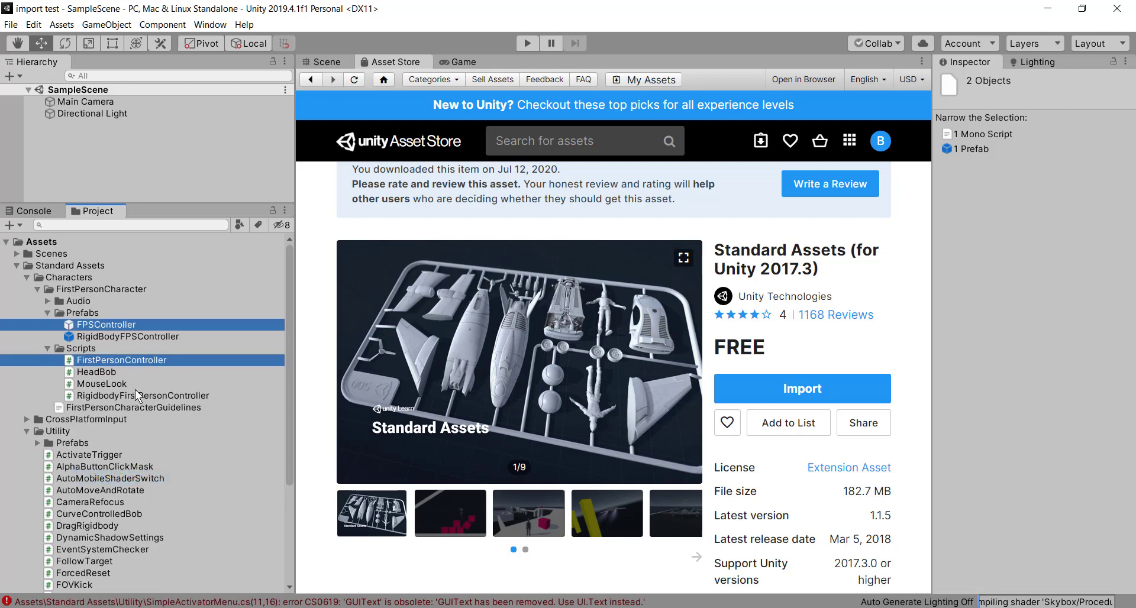
scroll(119, 406, "down", 4)
scroll(118, 403, "up", 5)
- Select the dependencies of the FPSController prefab and FirstPersonController script together and check for them among the Utility scripts
right_click(76, 365)
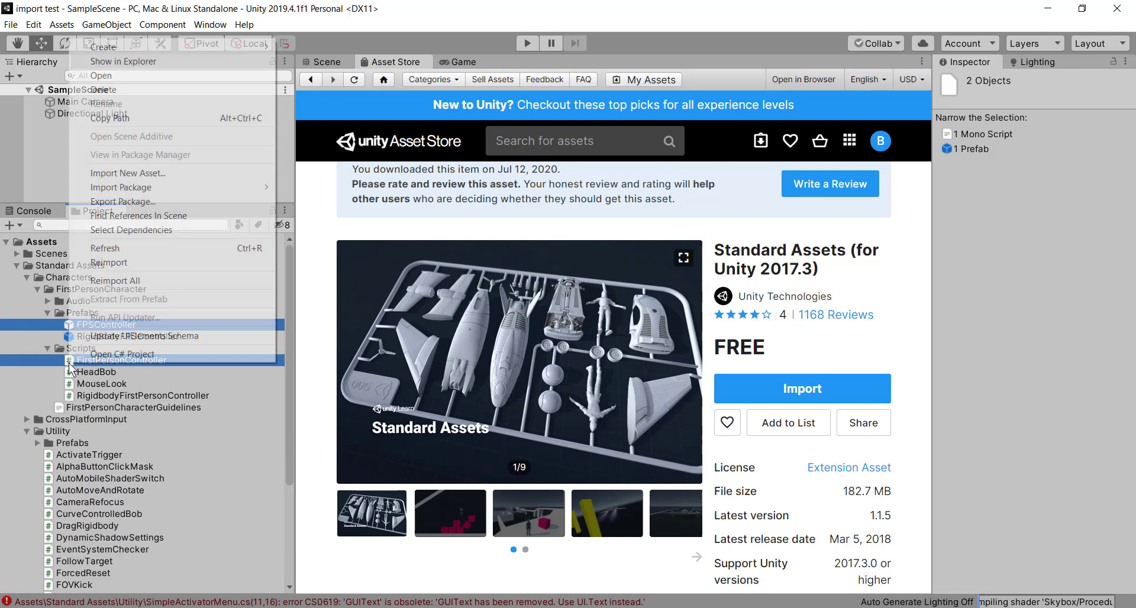
left_click(133, 231)
scroll(119, 393, "down", 5)
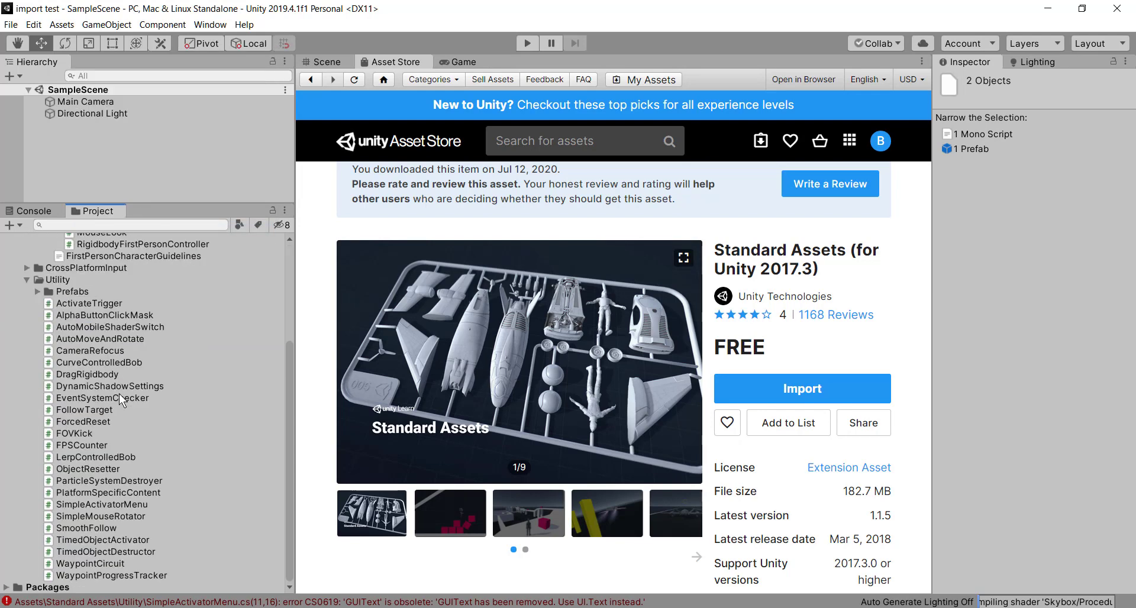
scroll(121, 391, "up", 3)
scroll(93, 500, "down", 2)
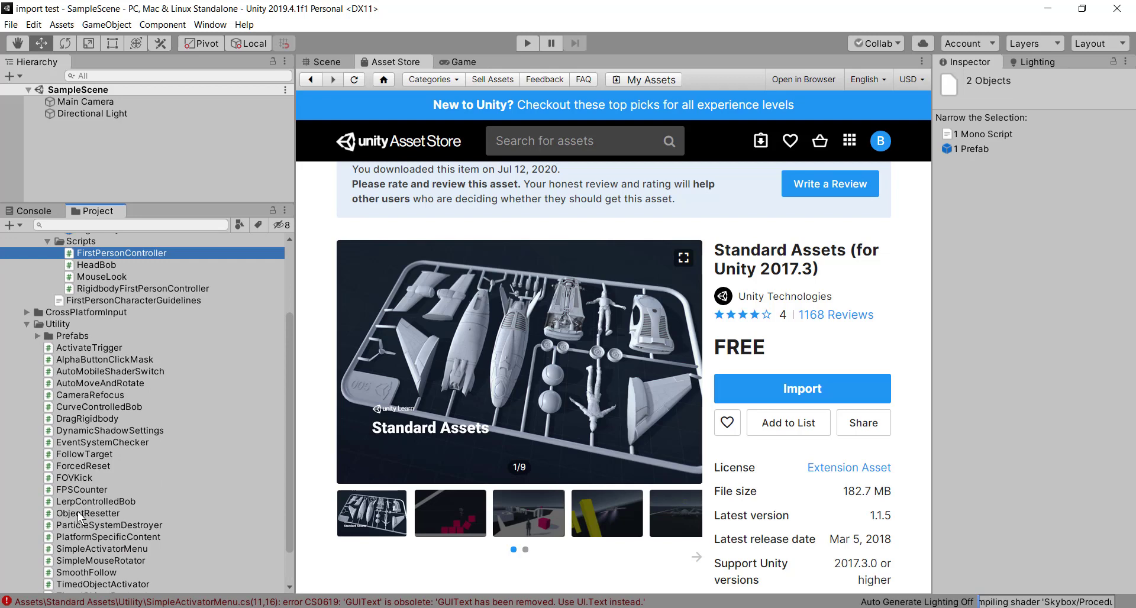
scroll(79, 516, "down", 2)
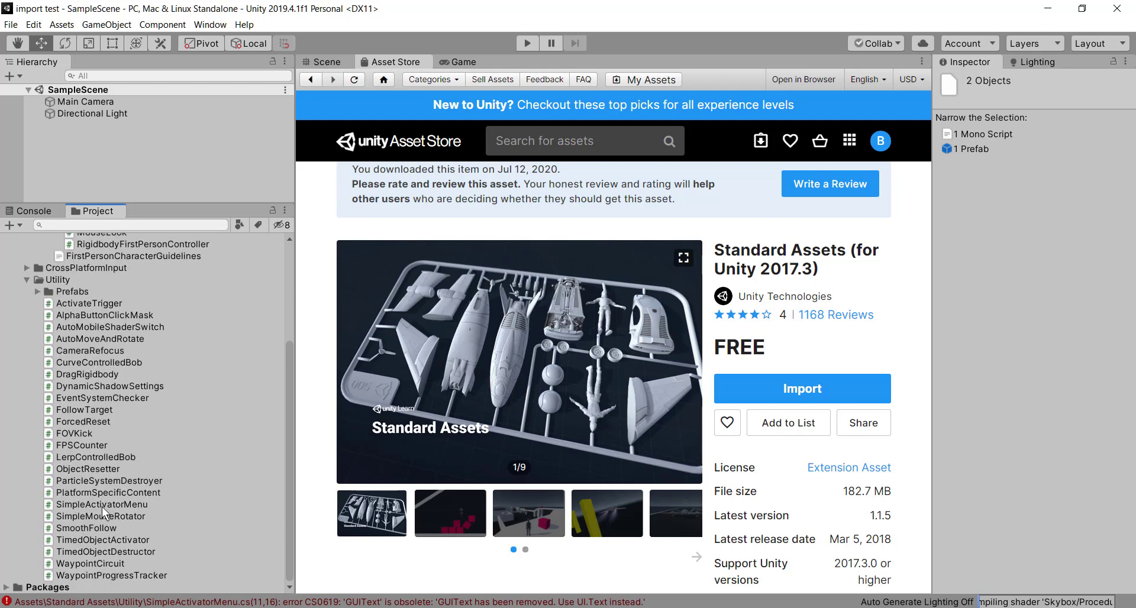
left_click(102, 506)
right_click(101, 507)
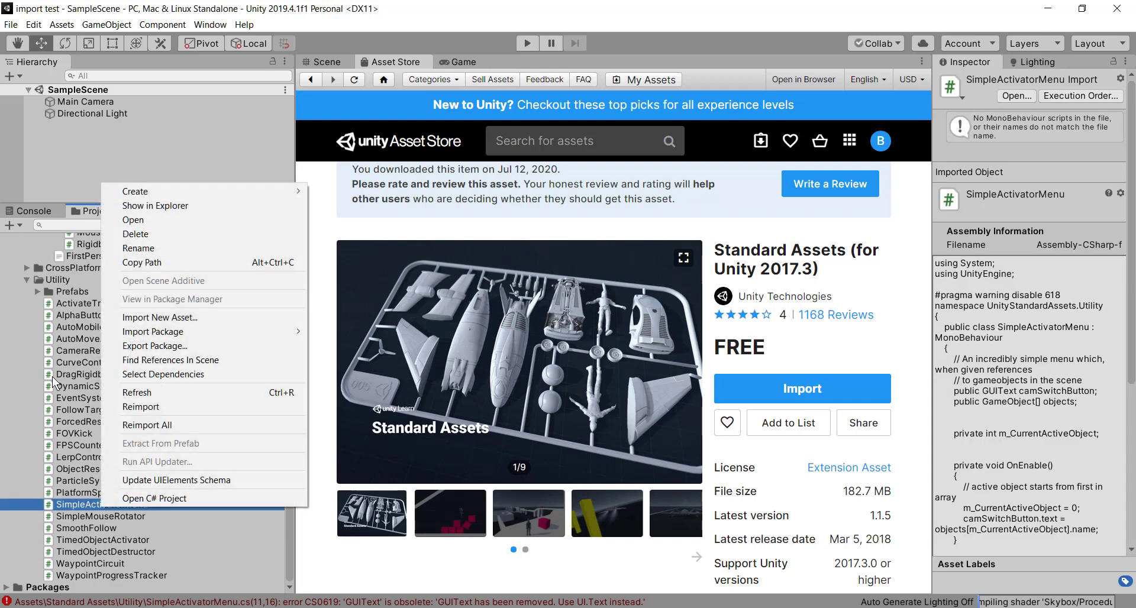
left_click(17, 413)
- Select the dependencies of the FirstPersonController script alone
scroll(17, 413, "up", 4)
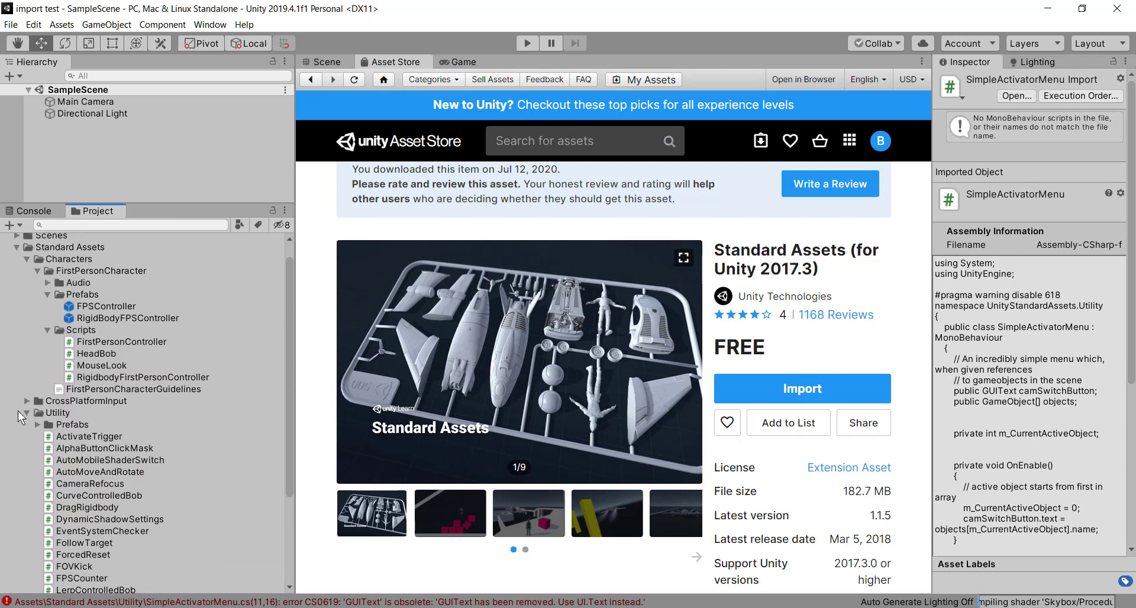
right_click(109, 343)
left_click(193, 214)
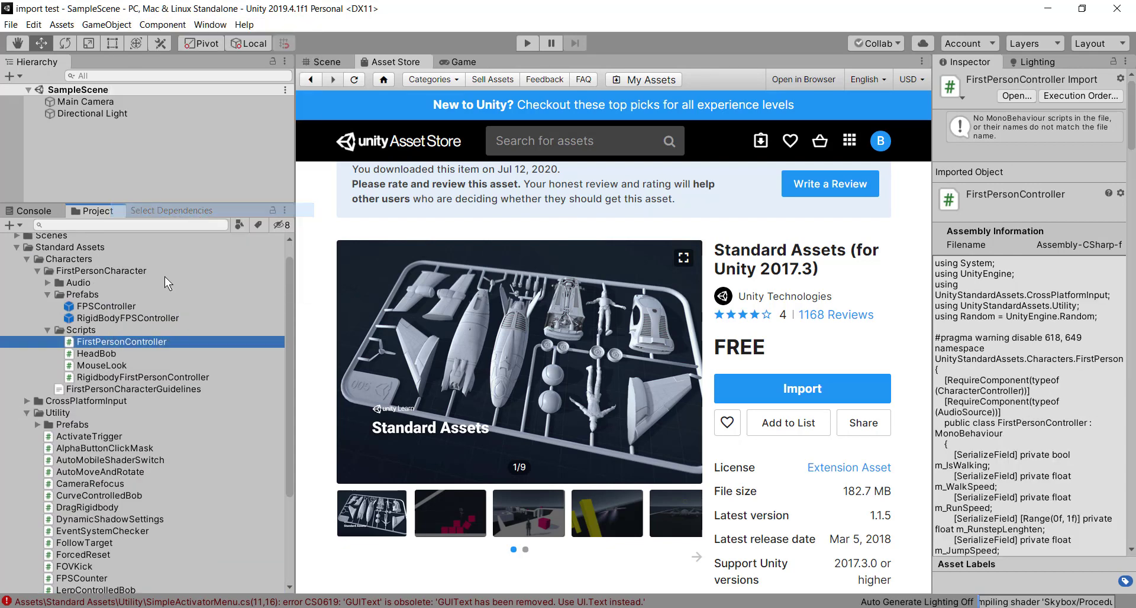
- Find the FirstPersonController script's references in the scene, and delete the SimpleActivatorMenu script from the Utility folder
right_click(139, 342)
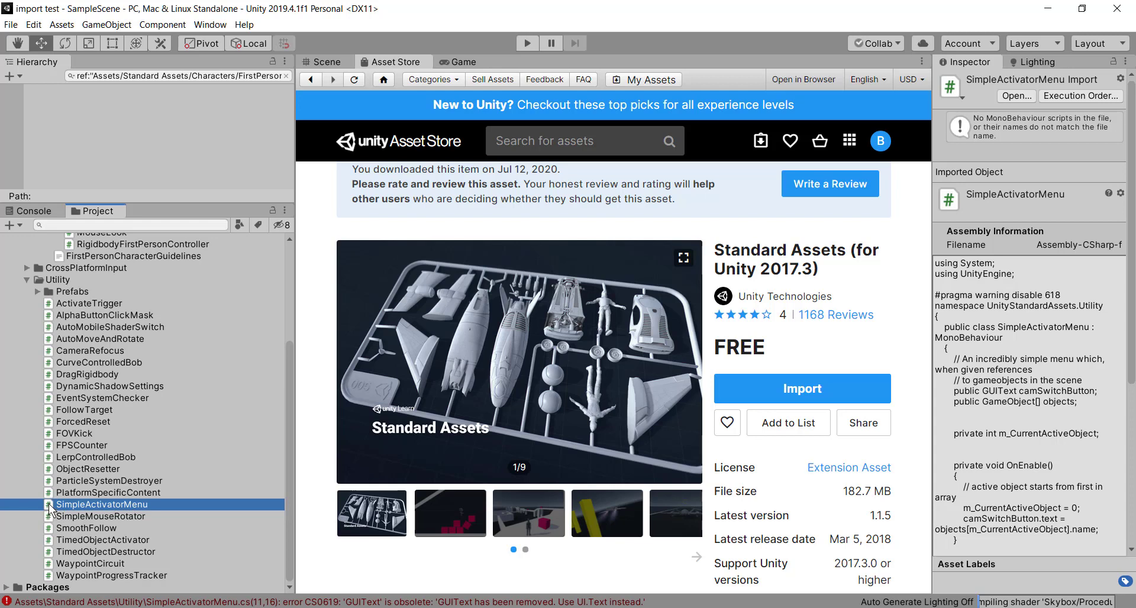
key("Delete")
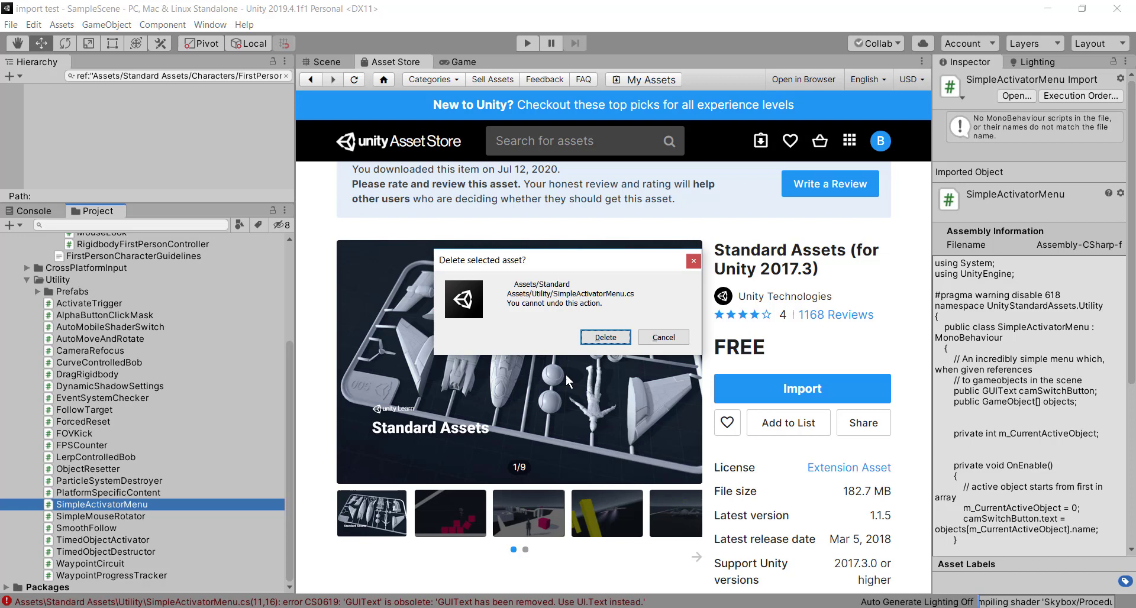
left_click(604, 338)
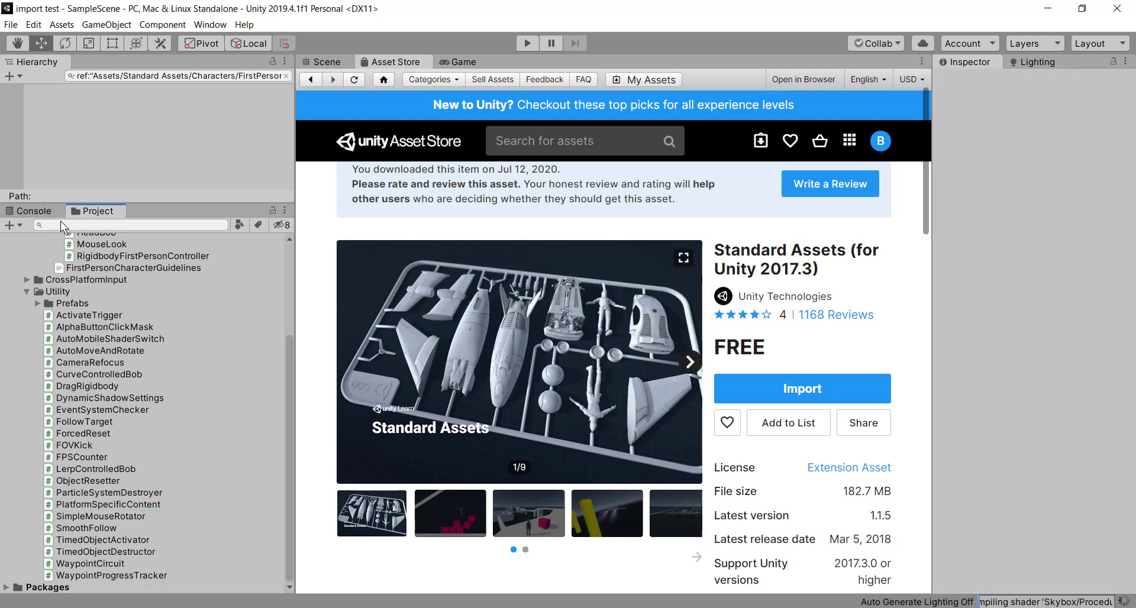
- Check the Console for remaining compile errors, narrow the Console area slightly, and return to the project browser
left_click(35, 211)
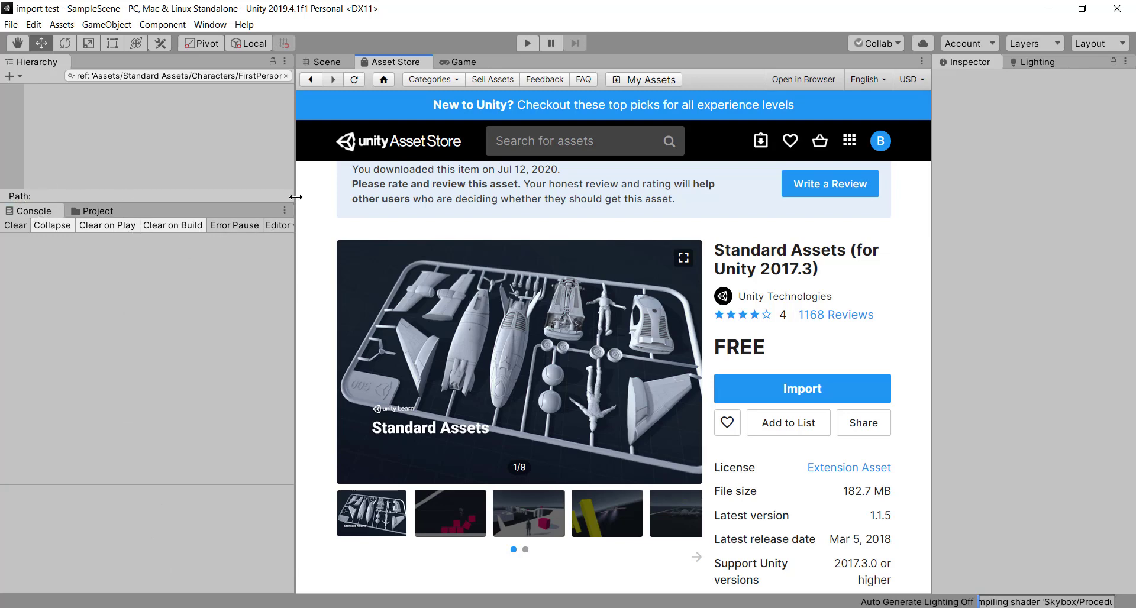
left_click_drag(294, 200, 269, 199)
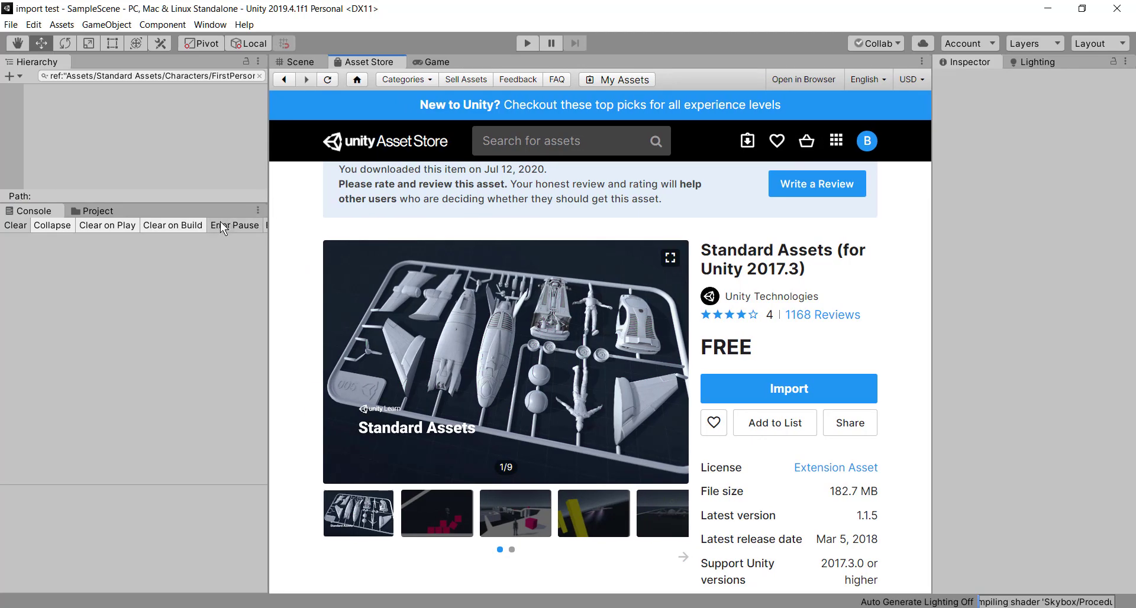
left_click(88, 213)
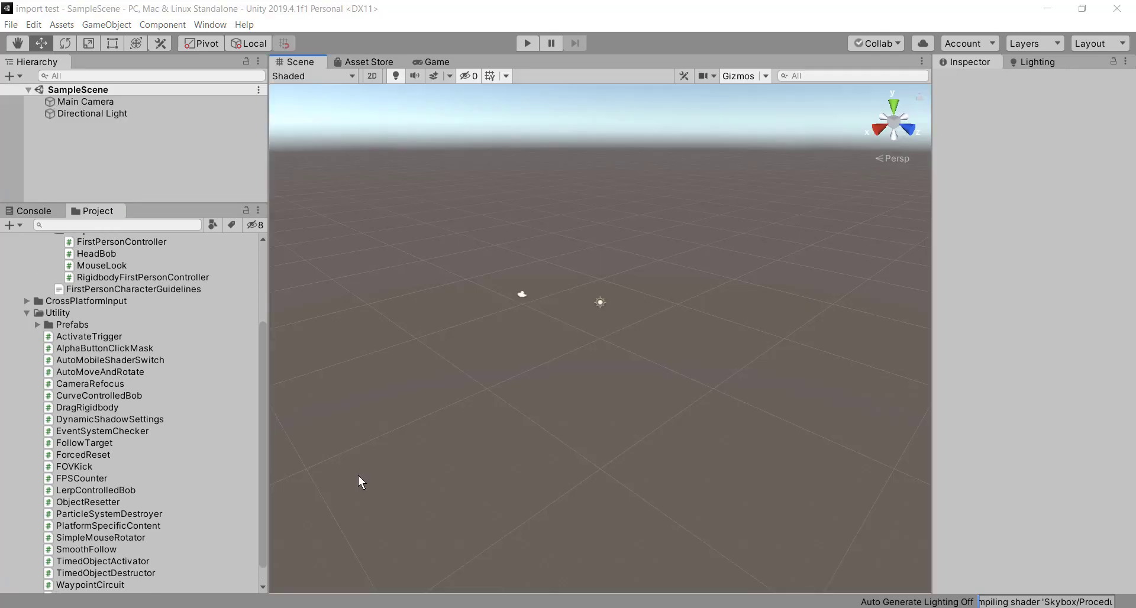
- Add a 3D Plane object to the SampleScene as ground
right_click(149, 153)
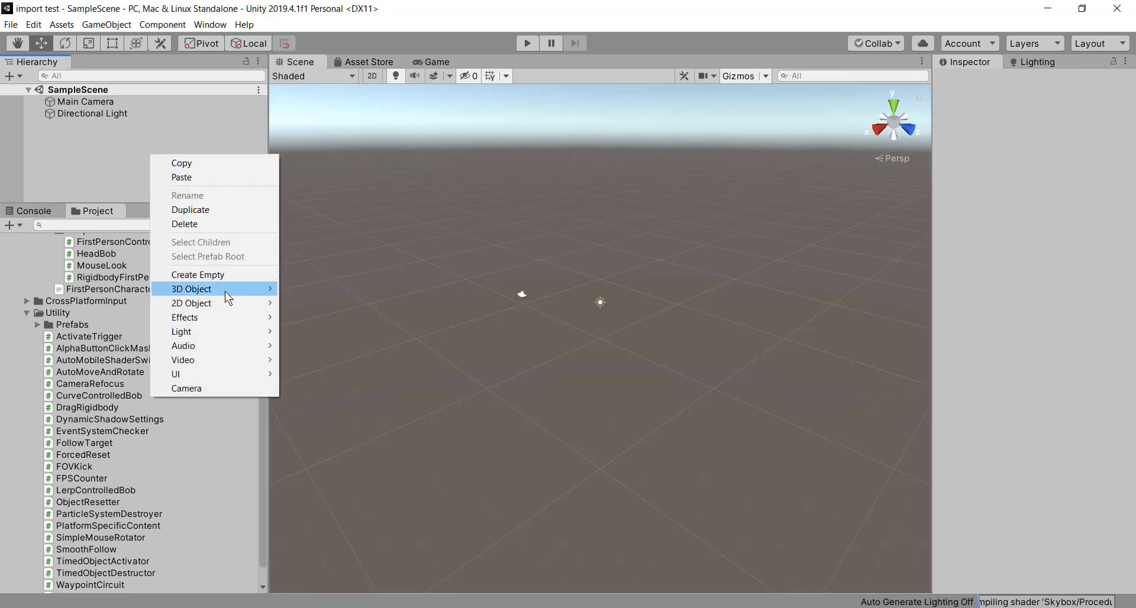
mouse_move(224, 291)
left_click(336, 344)
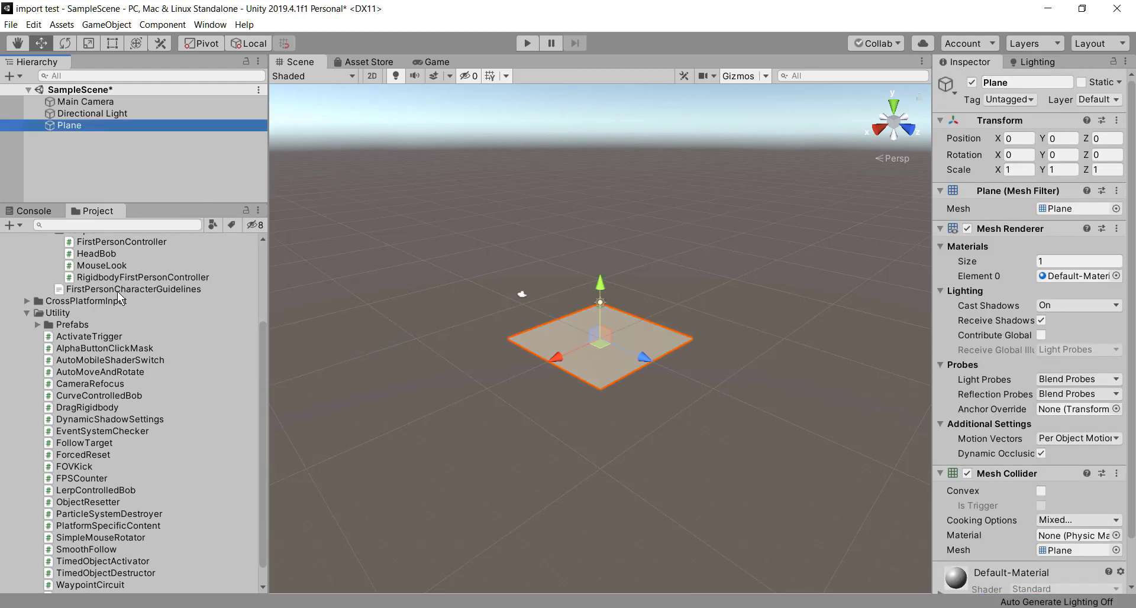
- Place the FPSController prefab from the FirstPersonCharacter Prefabs folder in the scene and frame it in the Scene view
scroll(118, 295, "up", 4)
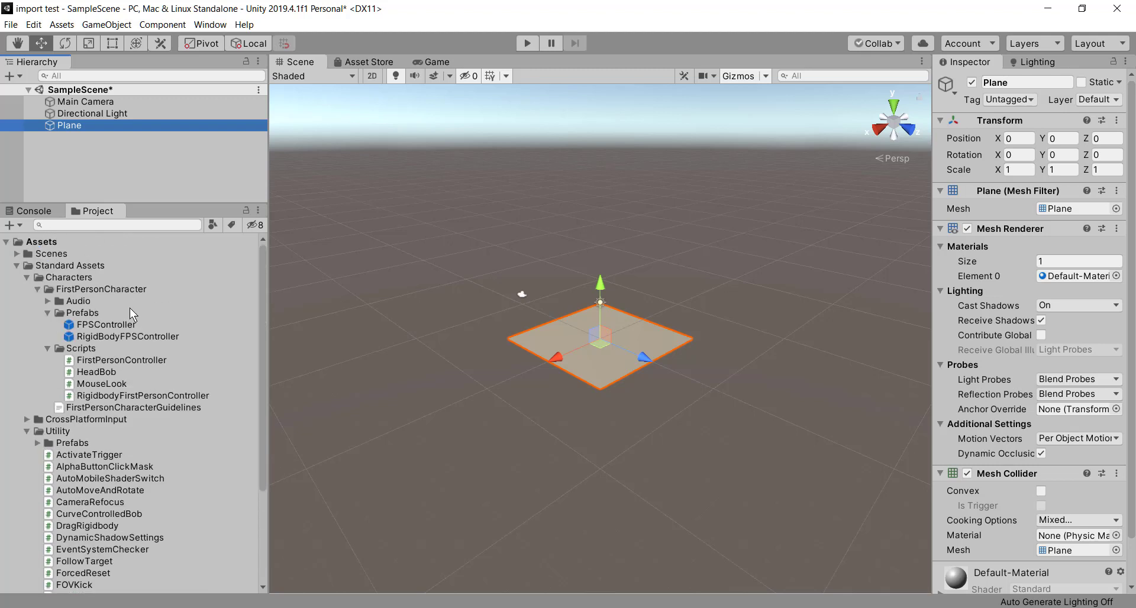
left_click(71, 328)
left_click_drag(71, 329, 118, 140)
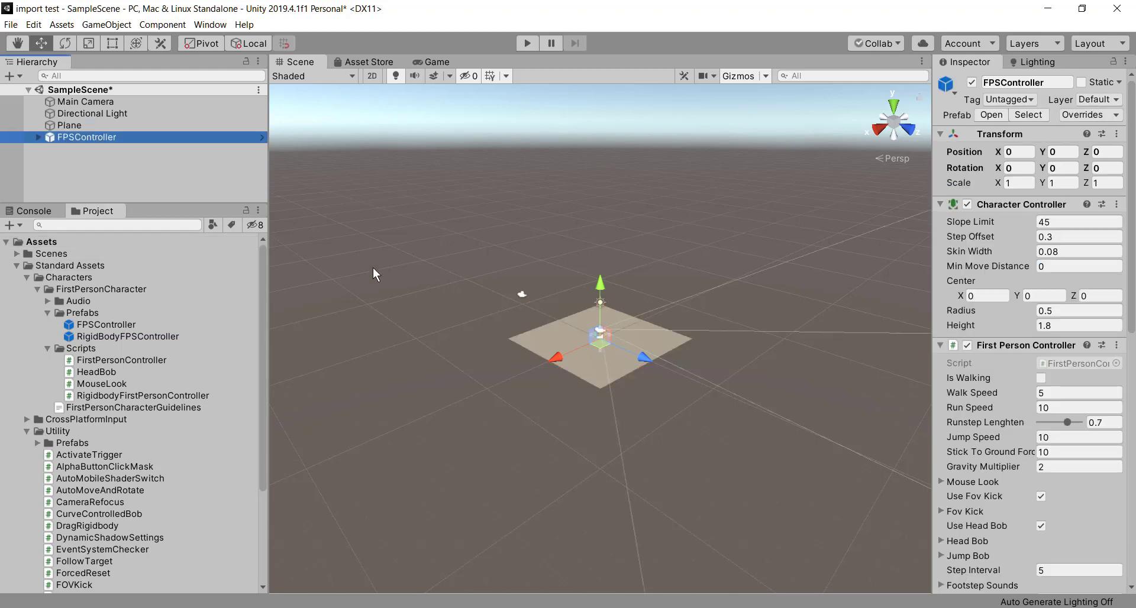
double_click(55, 139)
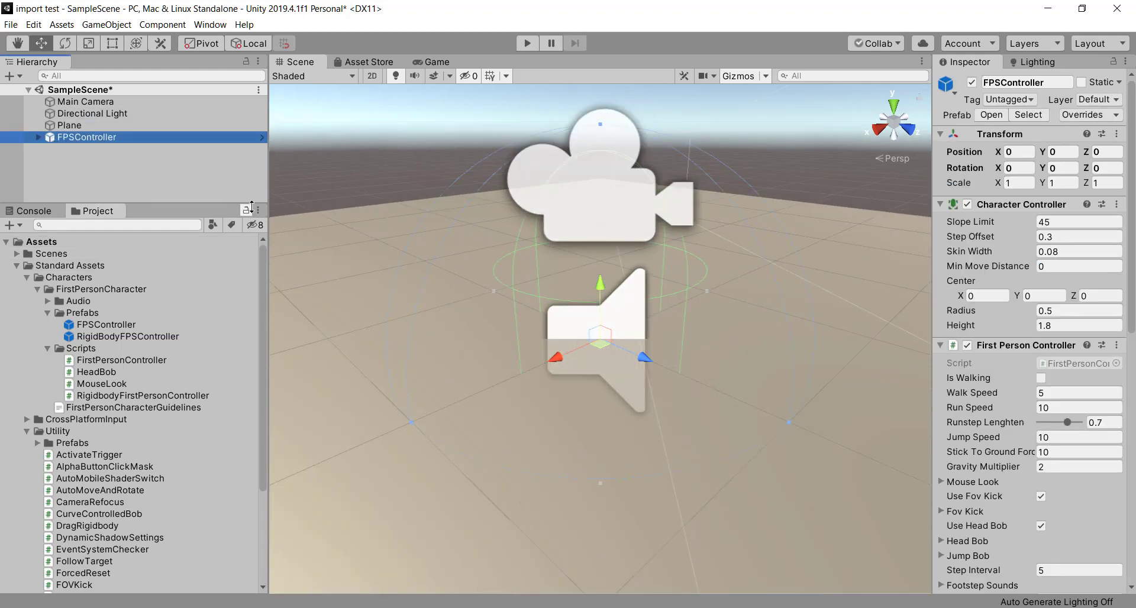
- Examine the FPSController's Character Controller, First Person Controller, Rigidbody and Audio Source component settings
scroll(310, 217, "down", 4)
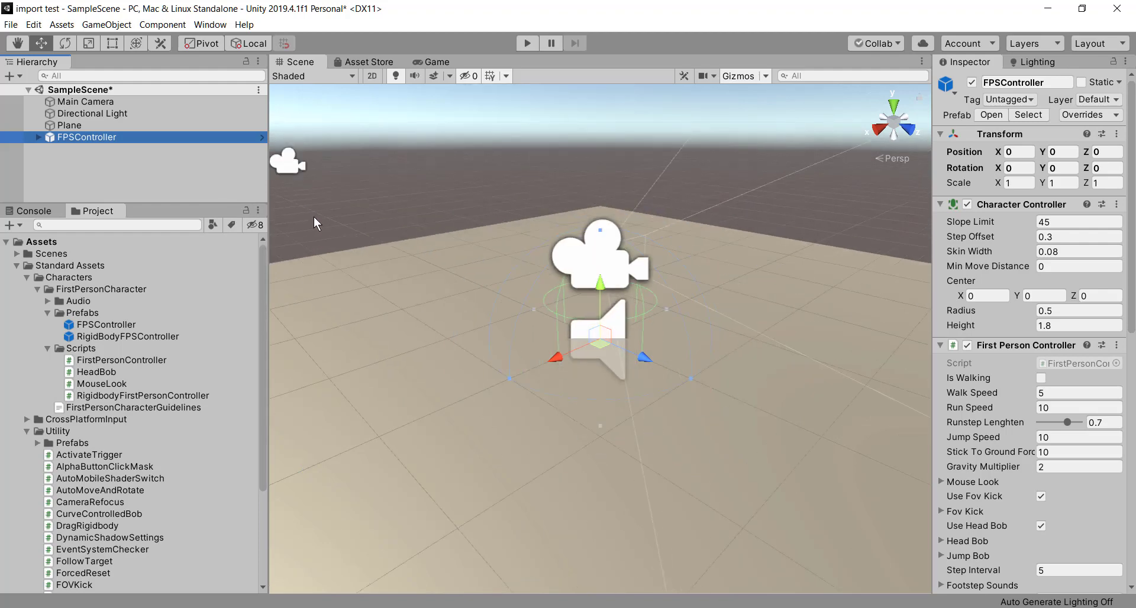
scroll(331, 219, "up", 5)
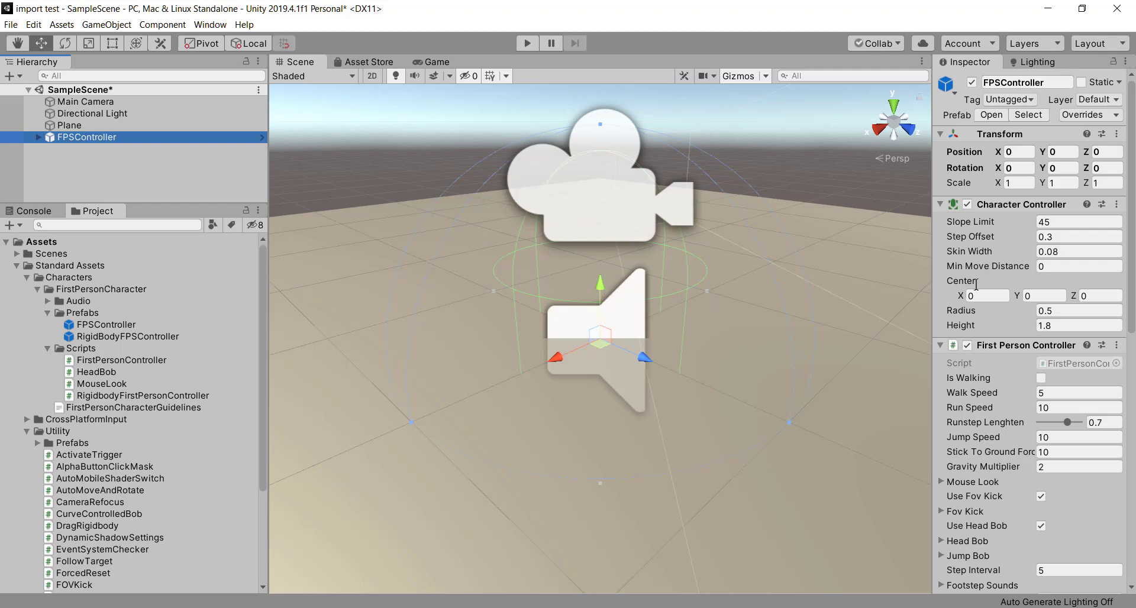
scroll(1041, 369, "down", 5)
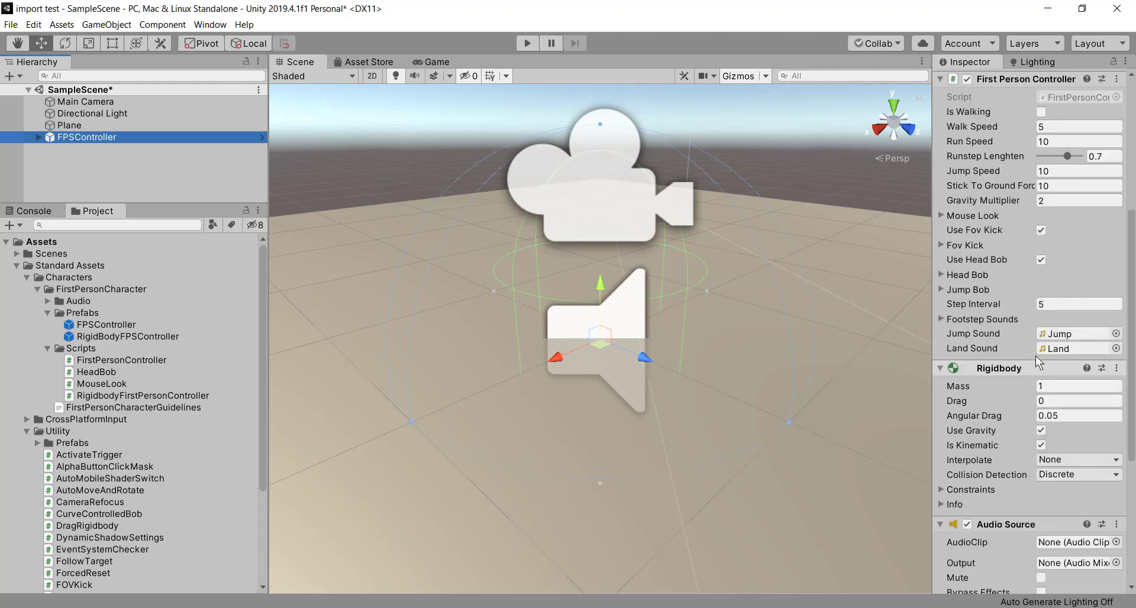
scroll(1053, 228, "up", 3)
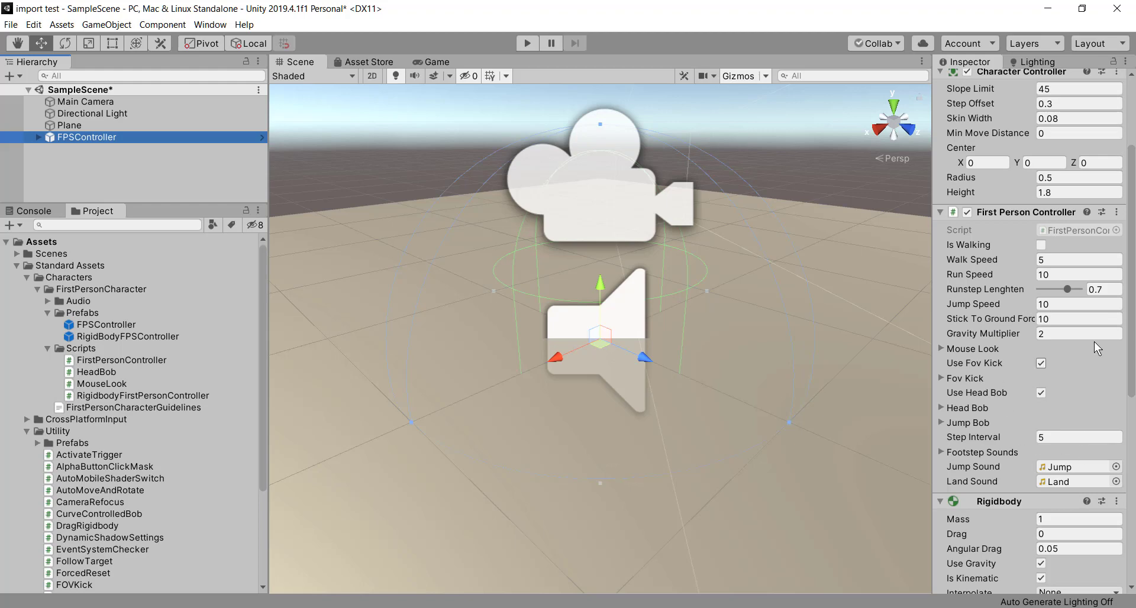
scroll(994, 308, "down", 6)
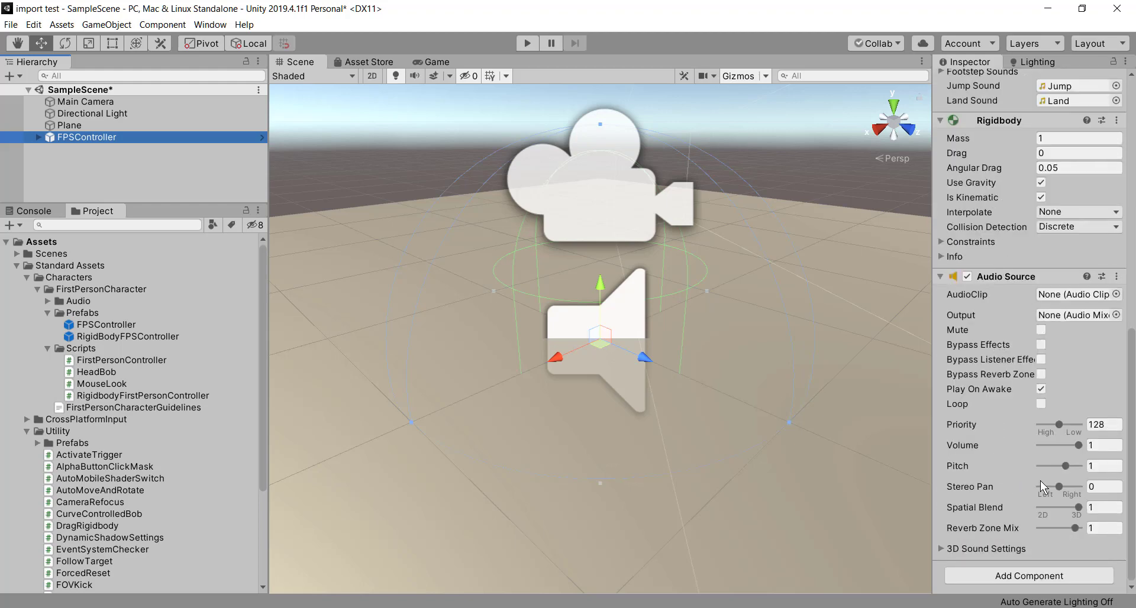
scroll(1023, 286, "up", 8)
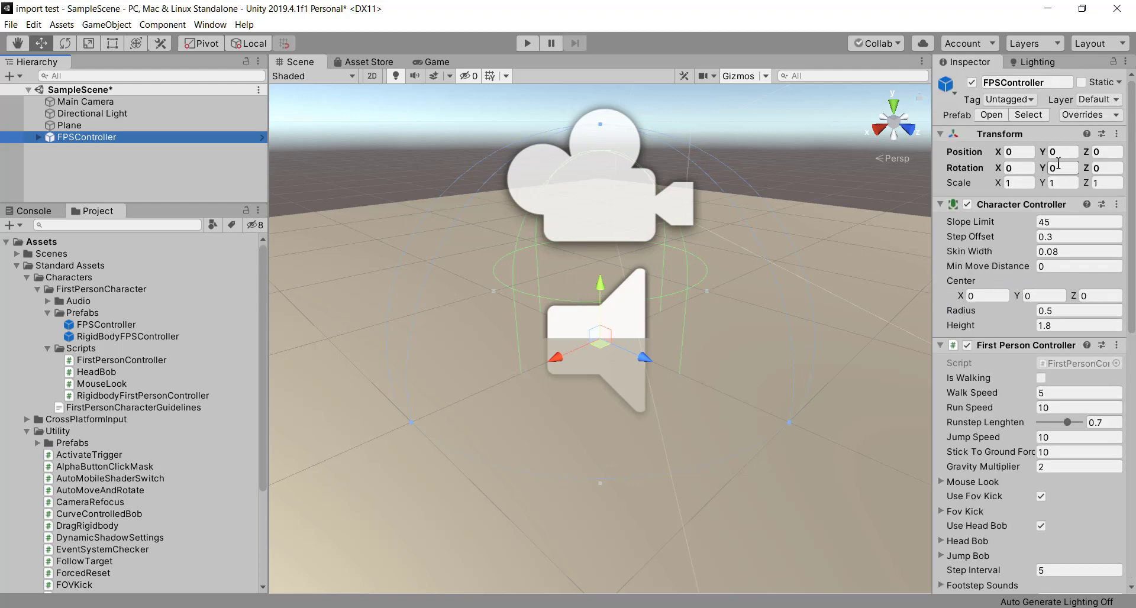
- Set the FPSController's Y position to 1 to raise it above the plane
left_click(1048, 153)
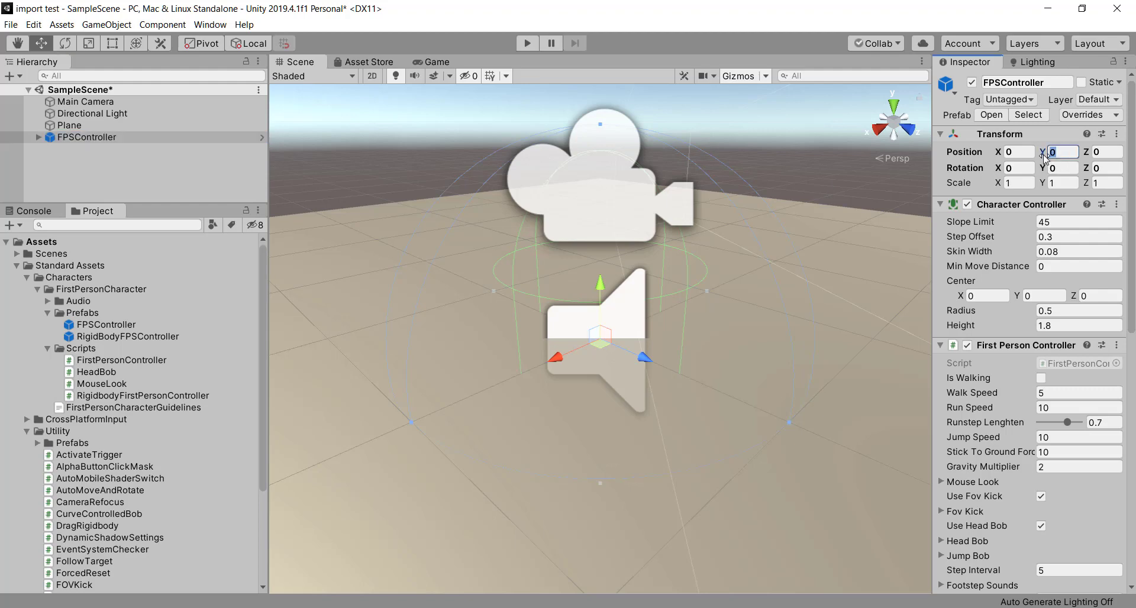
type("1")
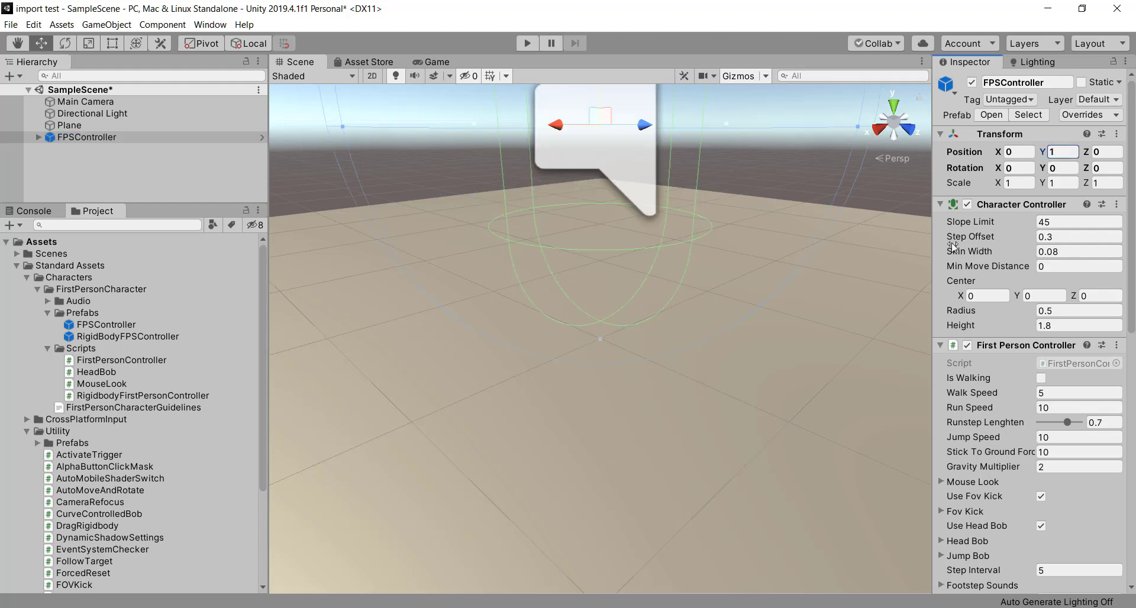
right_click_drag(700, 308, 669, 83, "alt")
left_click_drag(581, 155, 559, 256, "alt")
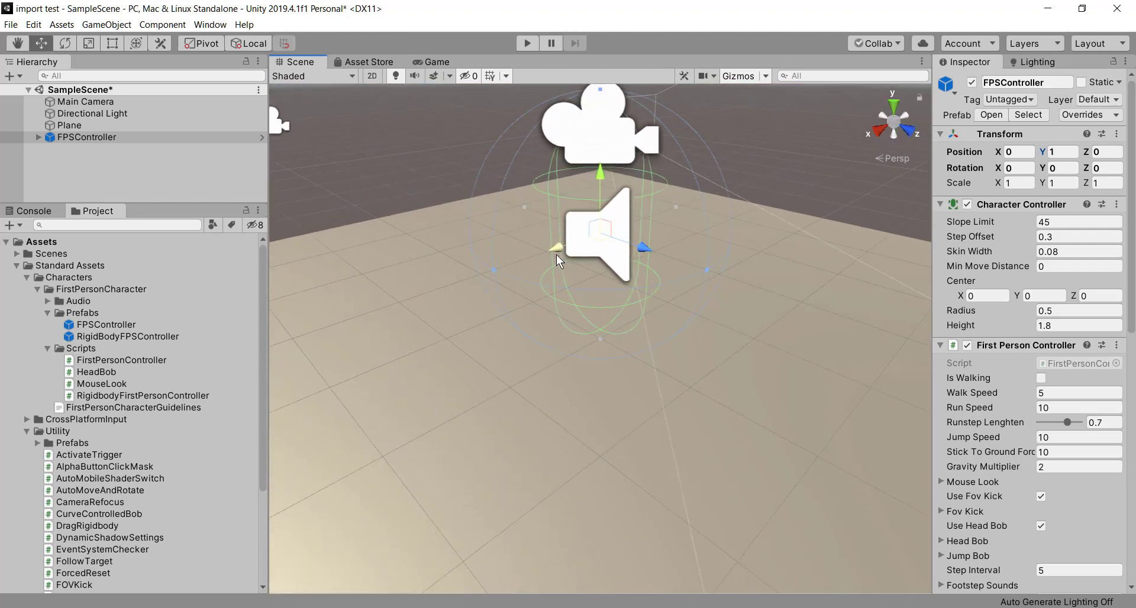
- Run the scene in Play mode, walk the first-person character around the plane, and stop playback
key("ctrl+p")
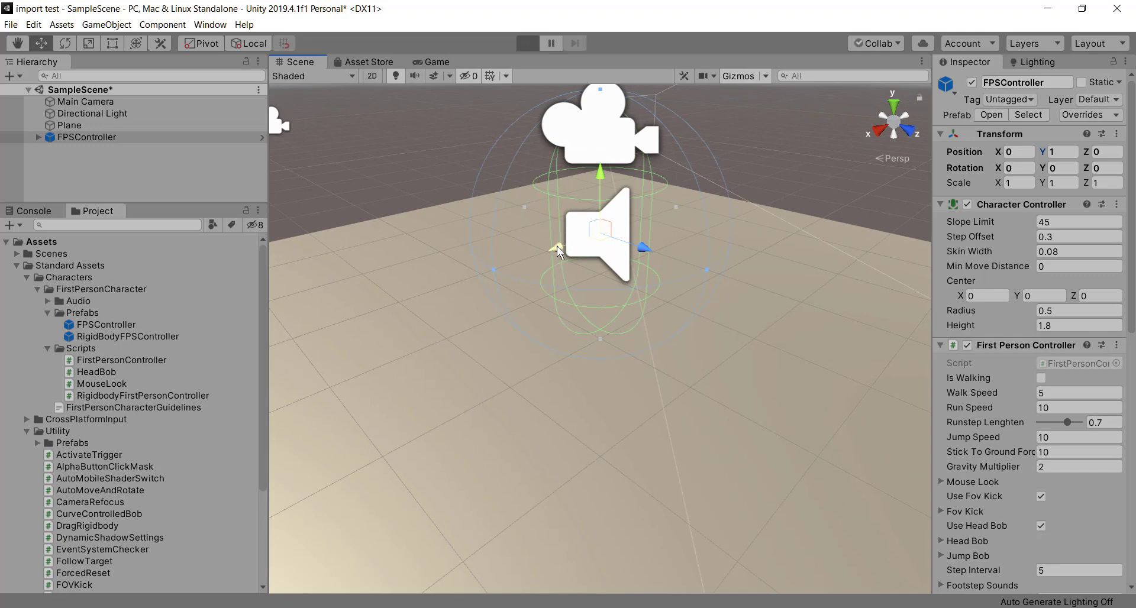
key("w")
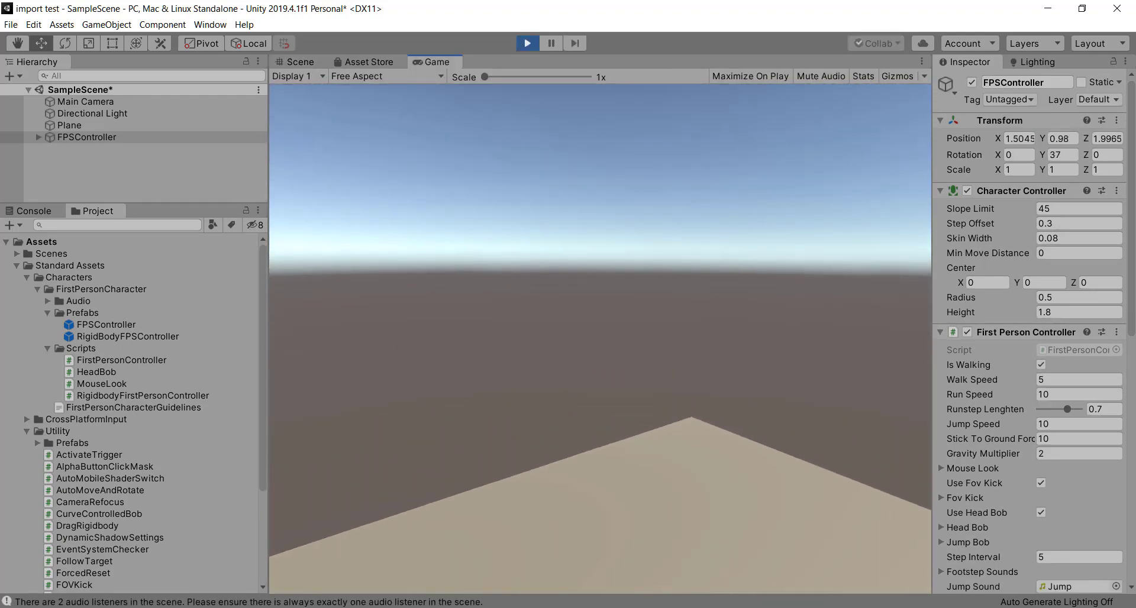
key("w")
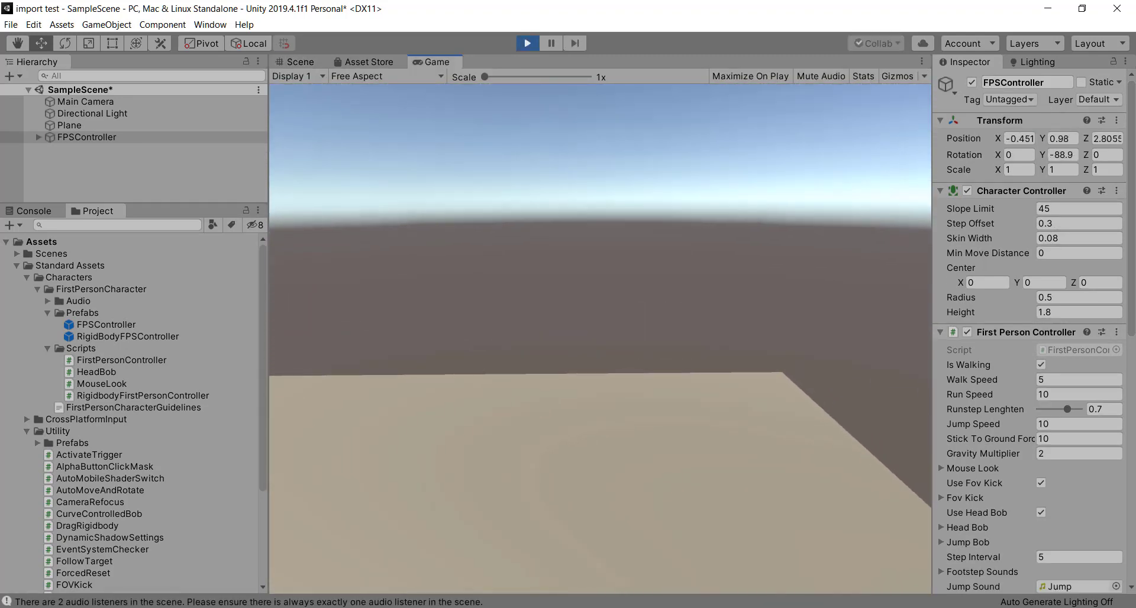
key("w")
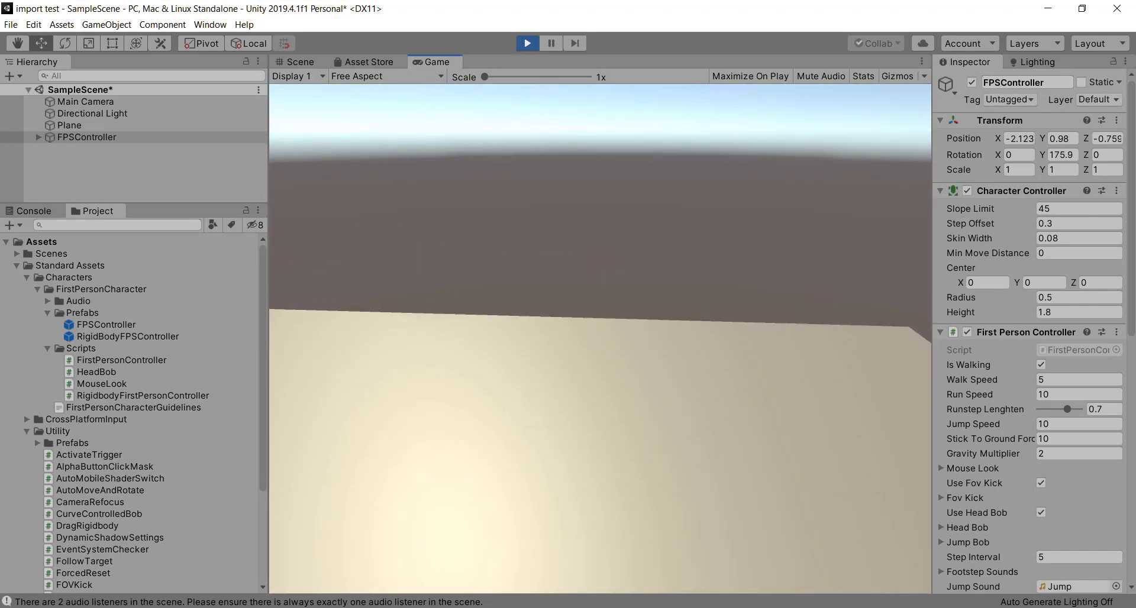
key("w")
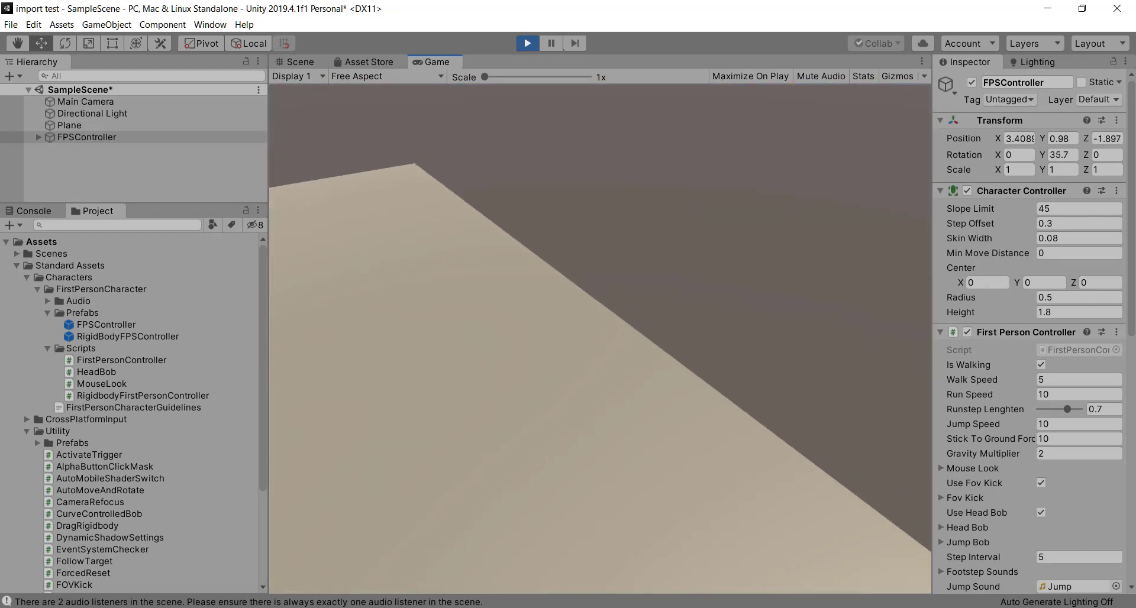
key("w")
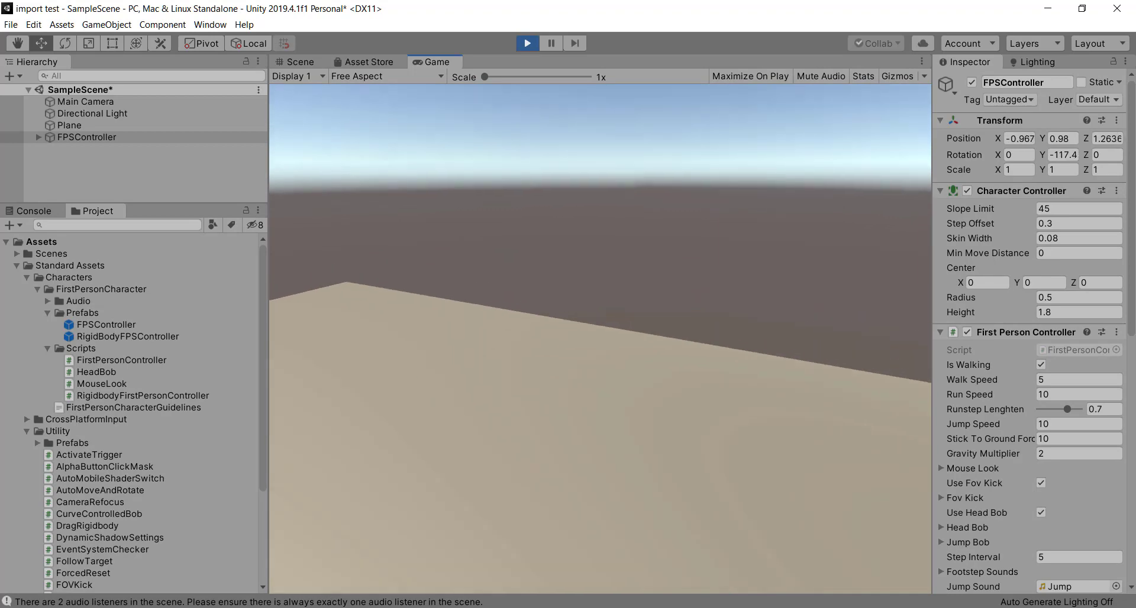
key("ctrl+p")
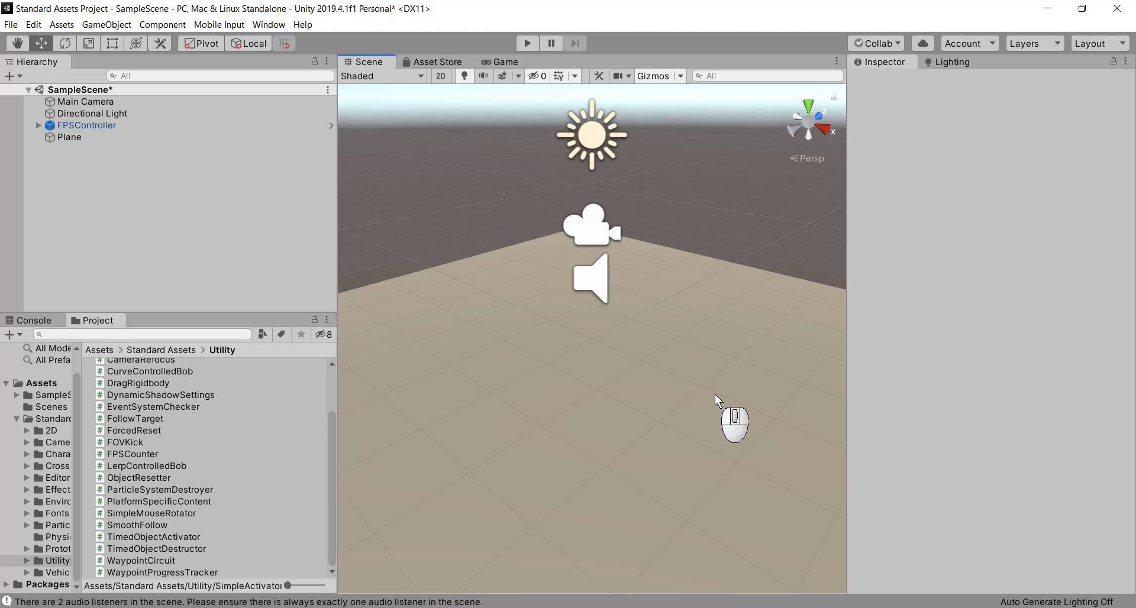
- Add a 3D Capsule as a child of the FPSController in the Standard Assets Project scene
right_click_drag(701, 449, 719, 135, "alt")
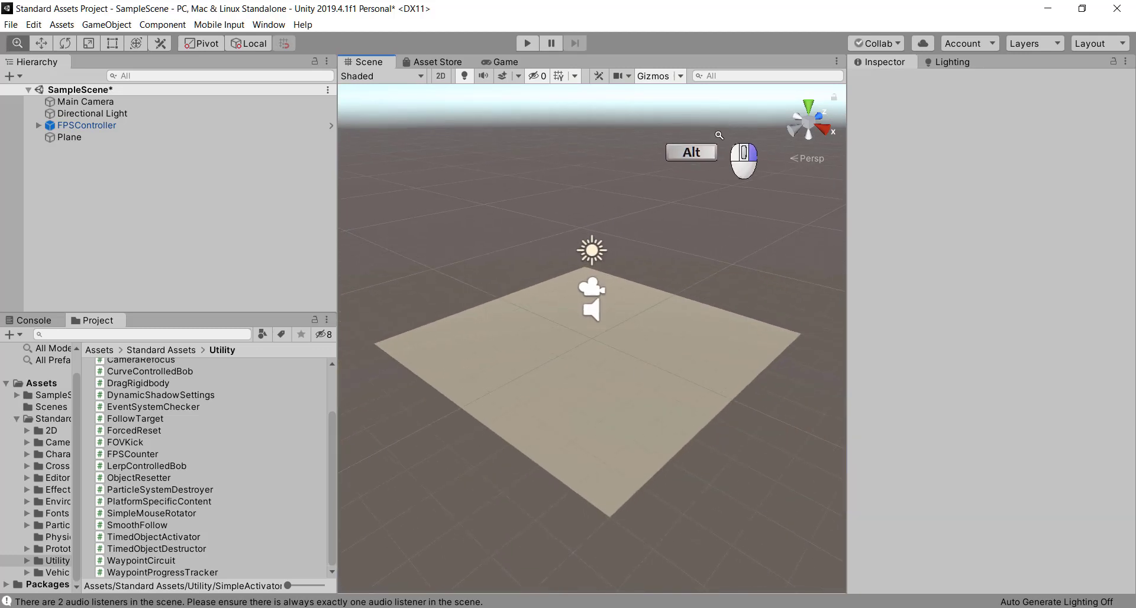
left_click(52, 126)
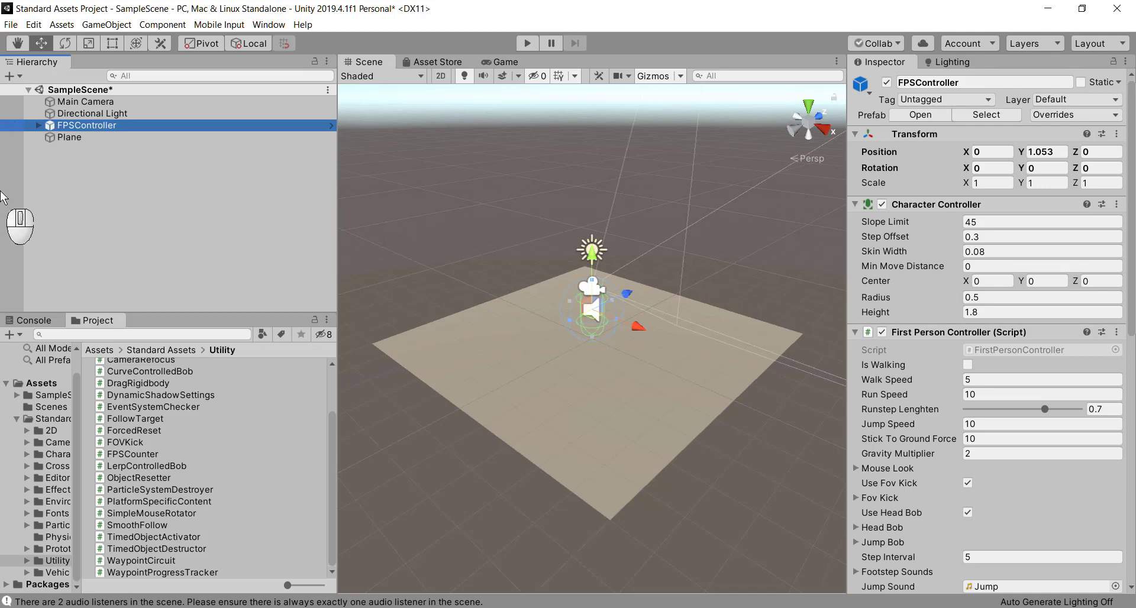
right_click(47, 125)
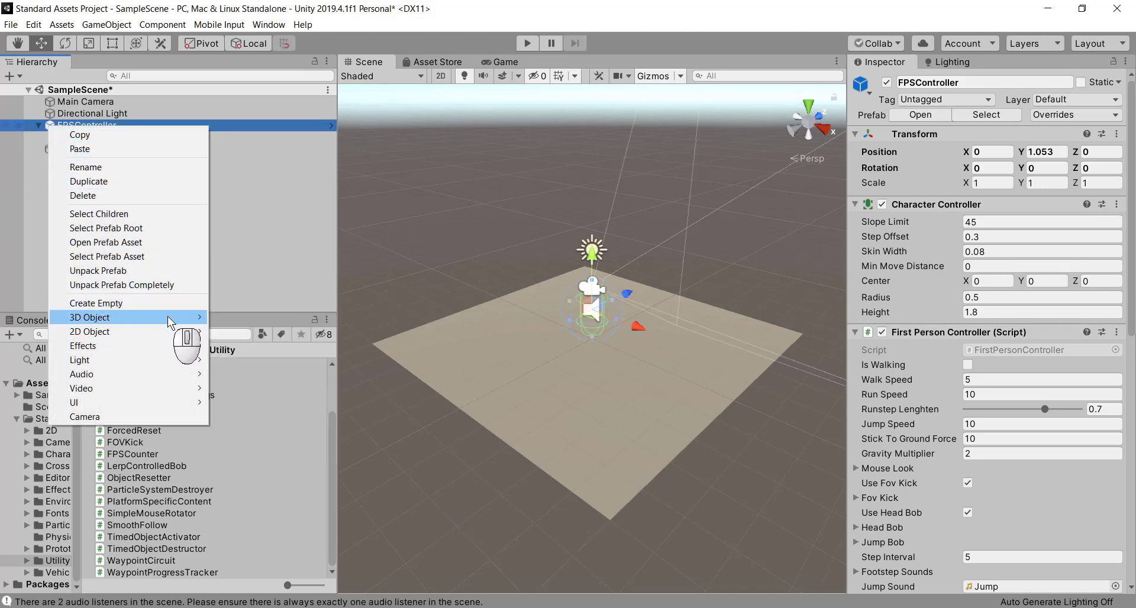
mouse_move(189, 324)
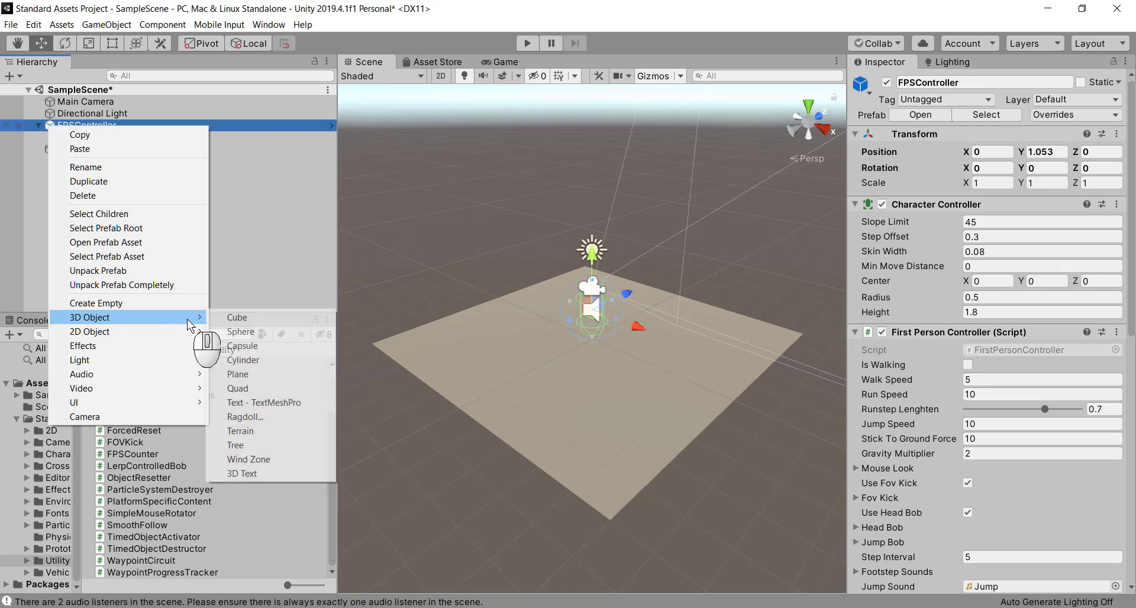
left_click(275, 350)
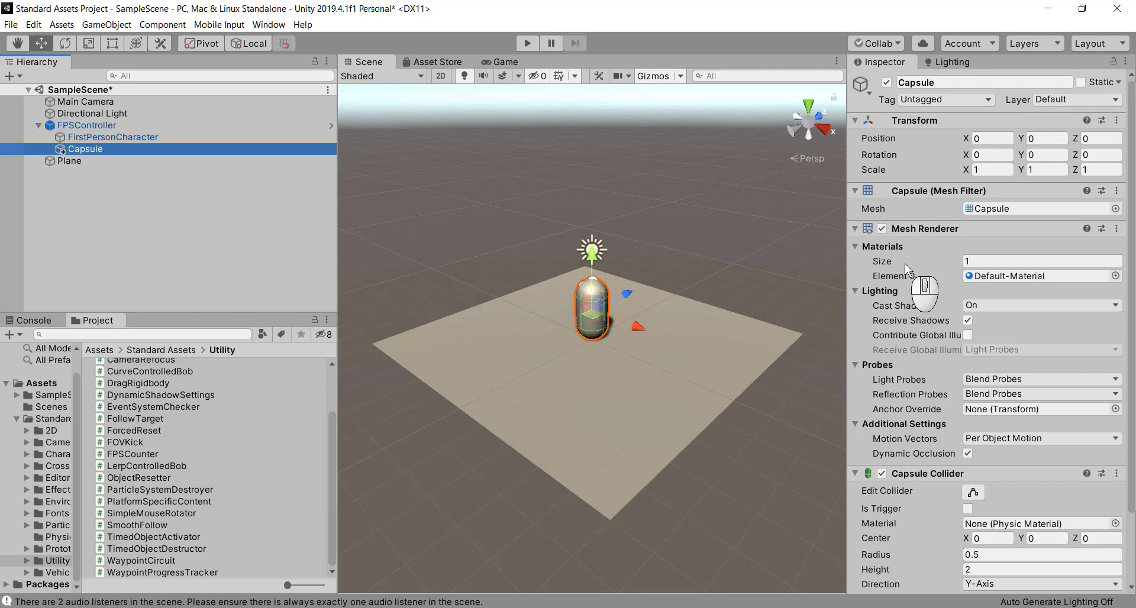
- Remove the Capsule Collider component from the FPSController's child Capsule and keep the Capsule selected
scroll(926, 335, "down", 3)
left_click(1114, 392)
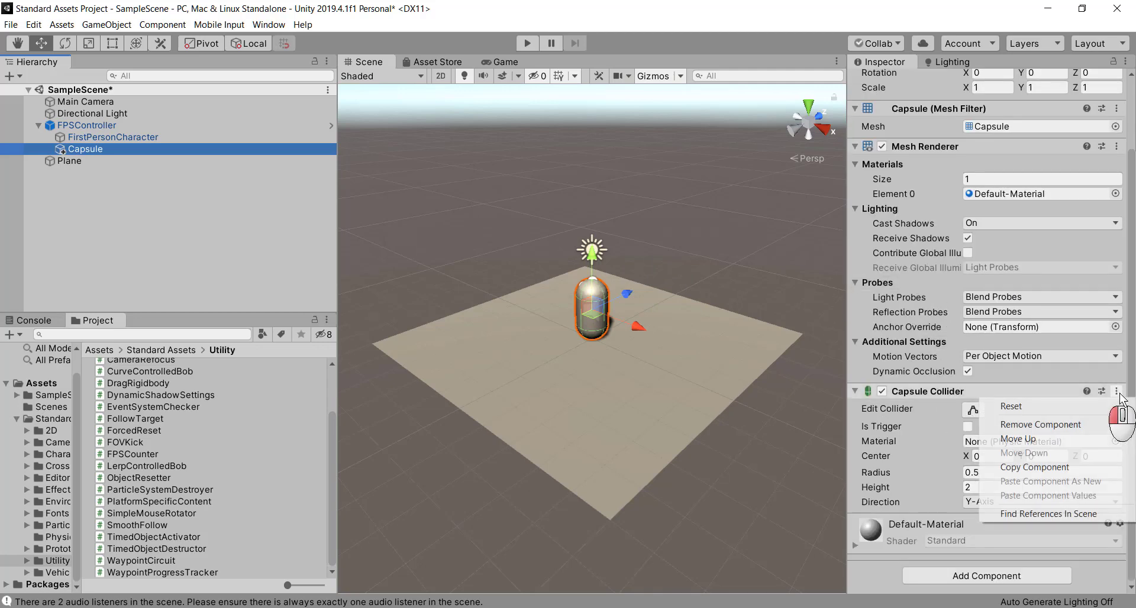
left_click(1057, 424)
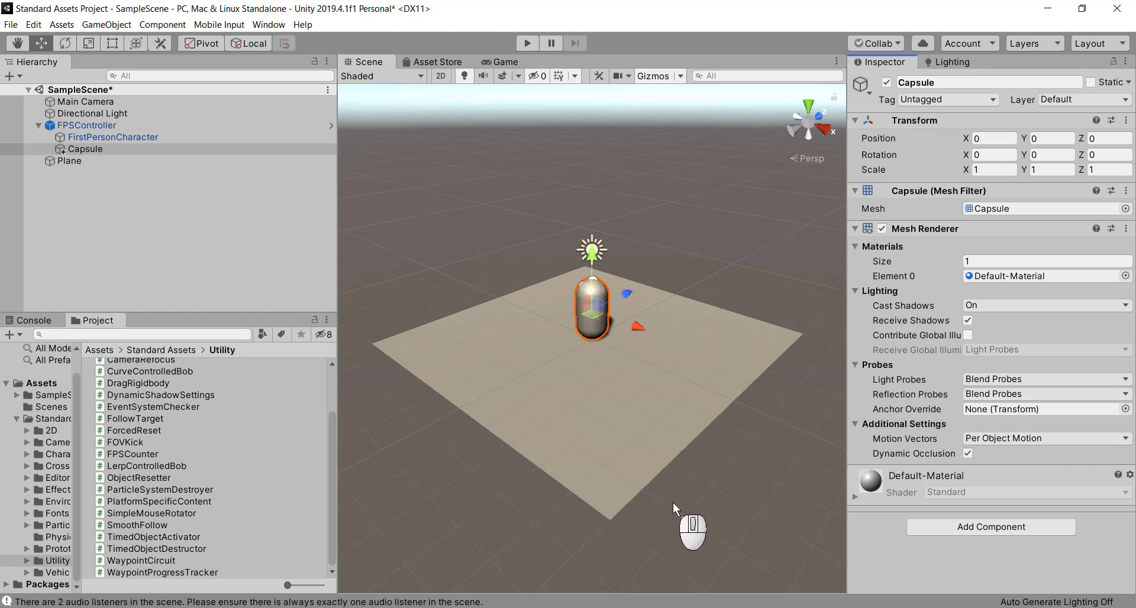
left_click(60, 148)
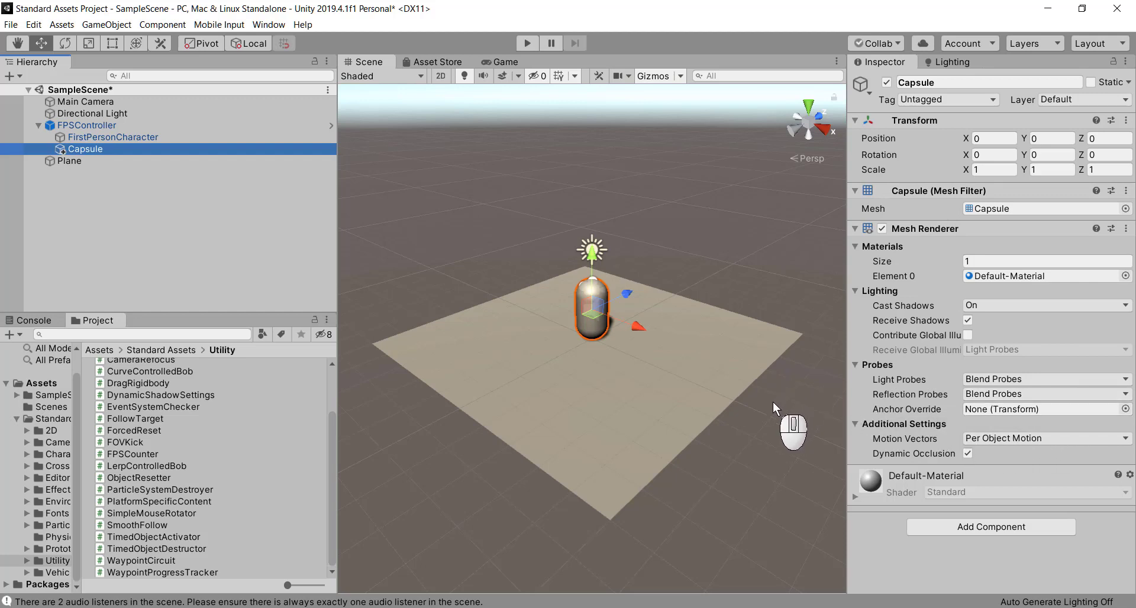
- Dock the Game view beneath the Hierarchy, run the scene while walking the capsule character forward and back, and stop playback
left_click_drag(500, 62, 204, 388)
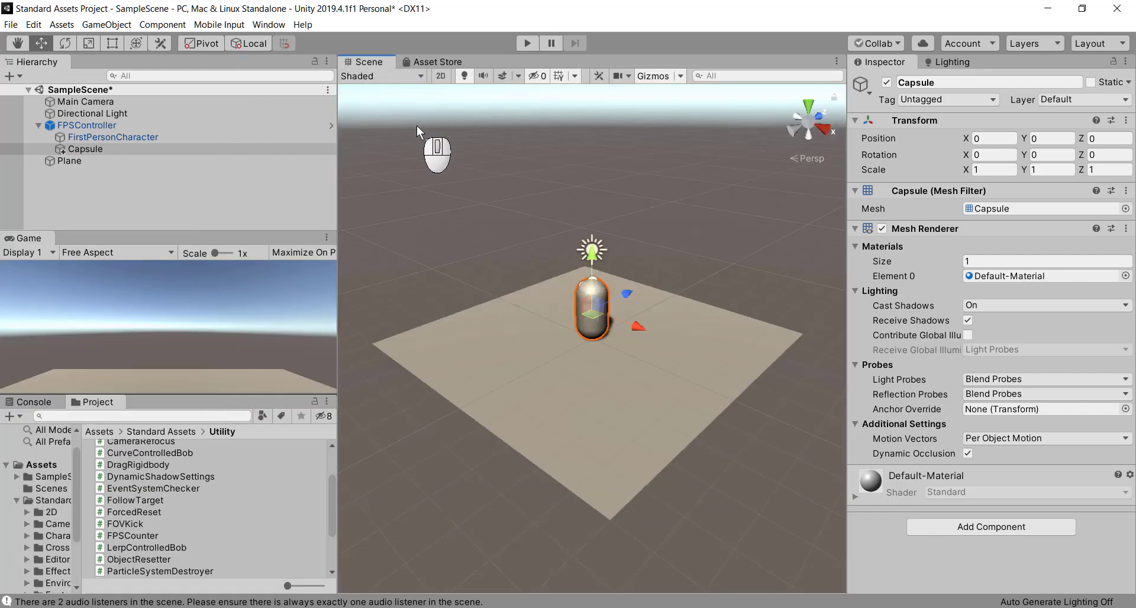
key("ctrl+p")
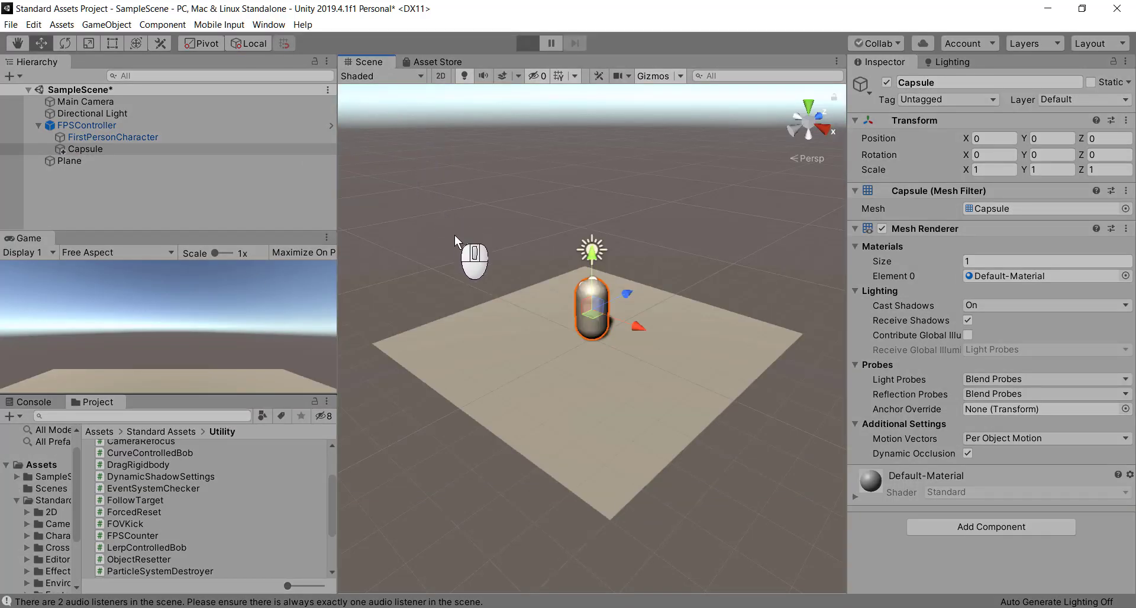
left_click(179, 373)
key("w")
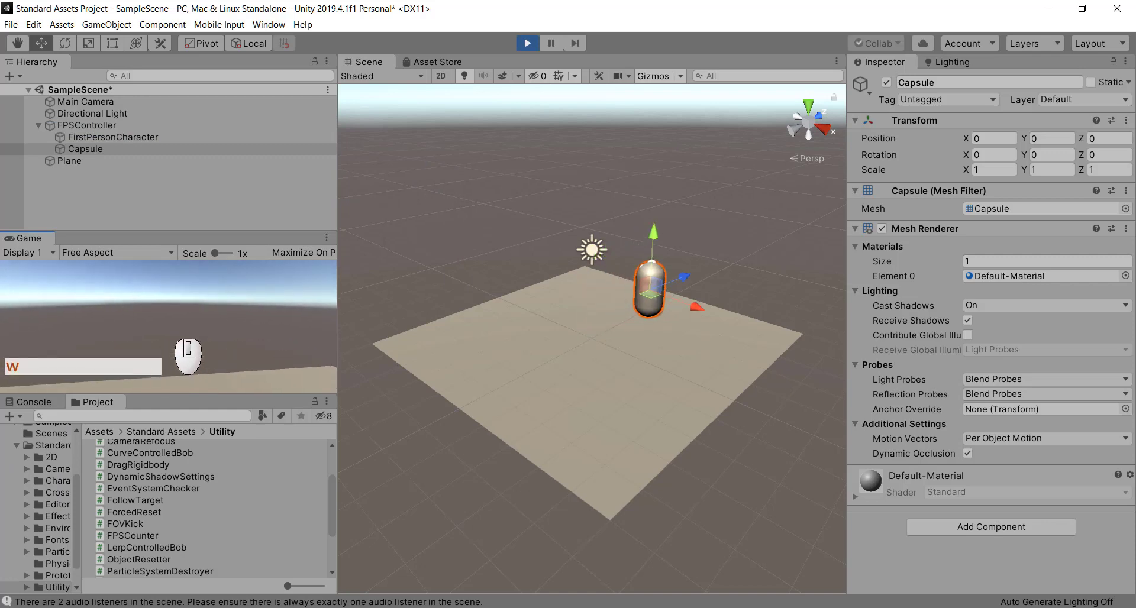
key("s")
key("w")
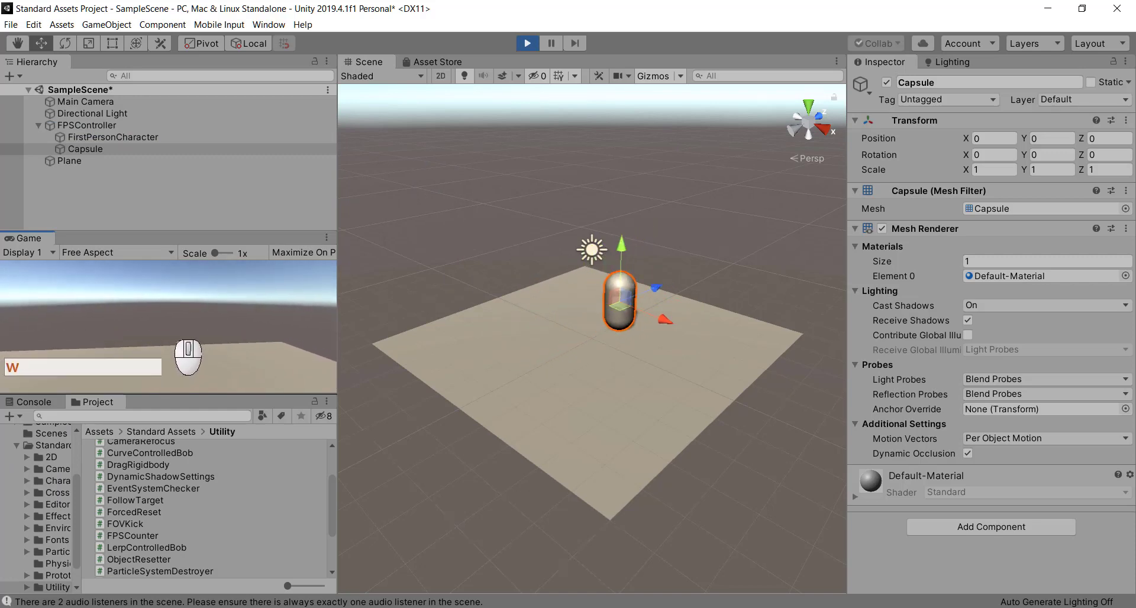
key("s")
key("ctrl+p")
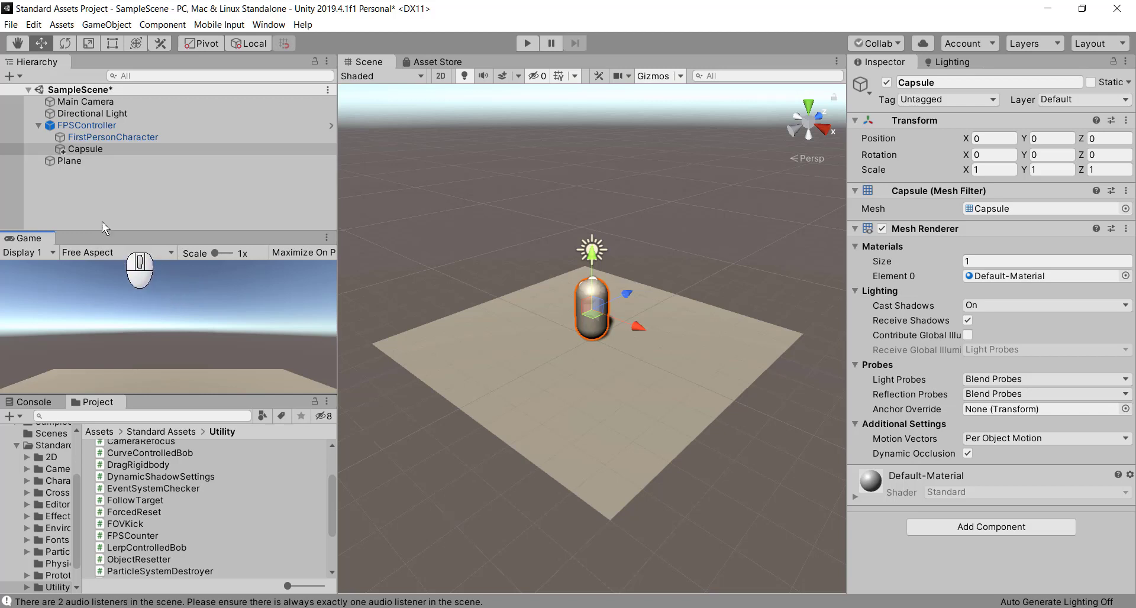
- Collapse the FPSController and create an empty root-level GameObject named portal
left_click(38, 126)
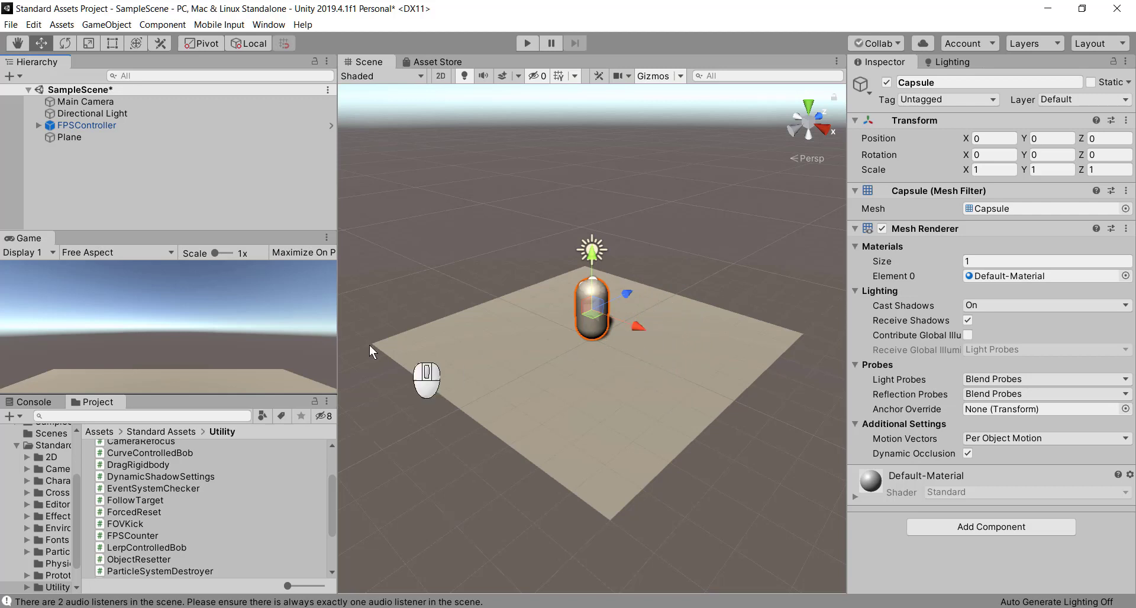
left_click(108, 193)
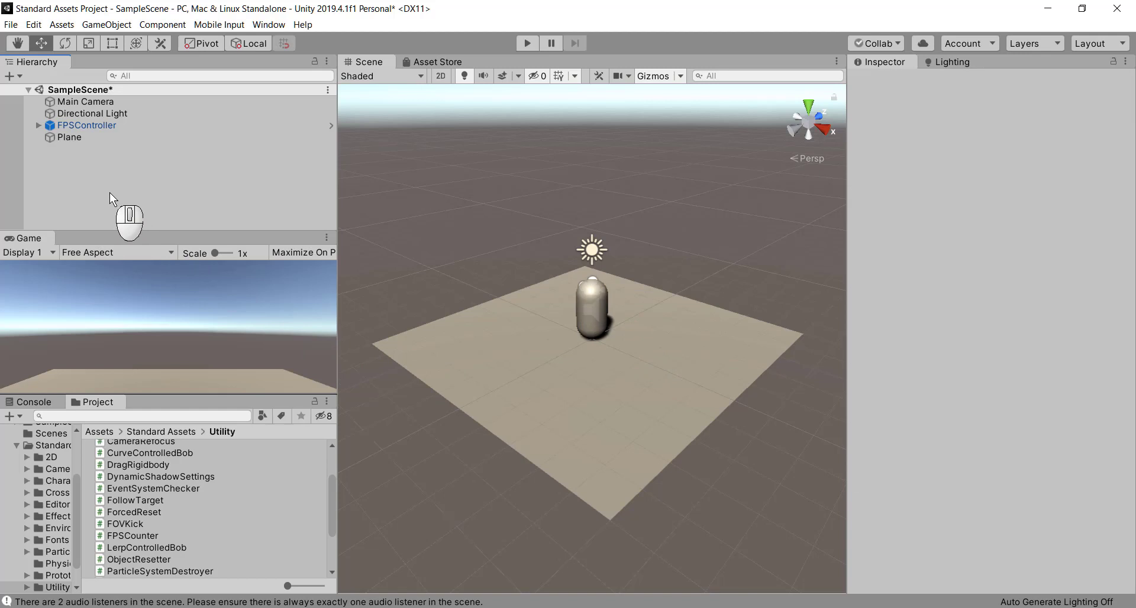
key("ctrl+shift+n")
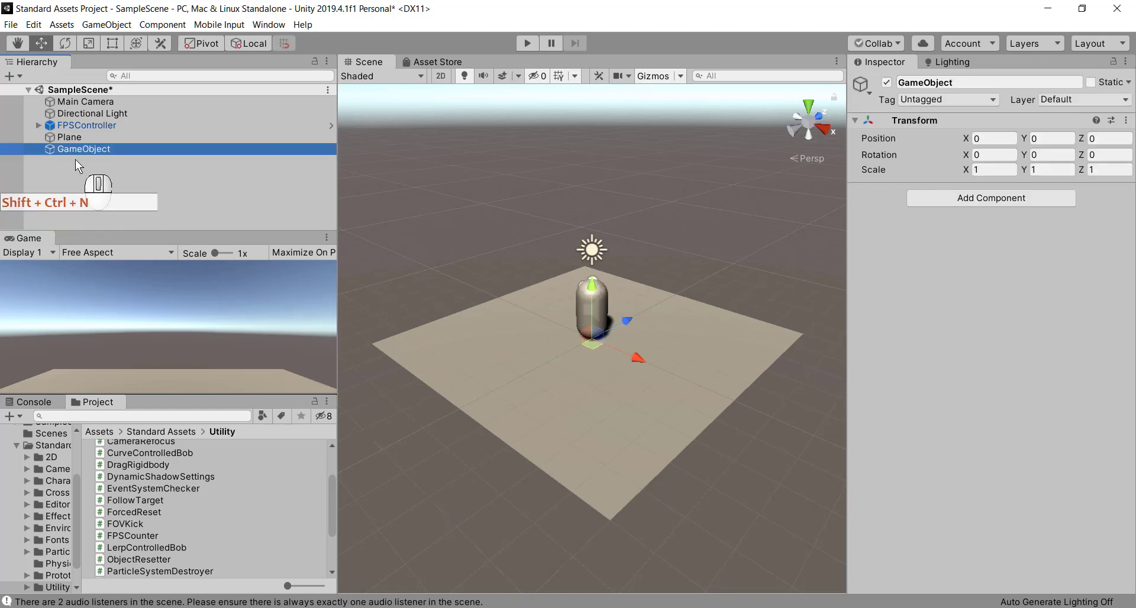
key("F2")
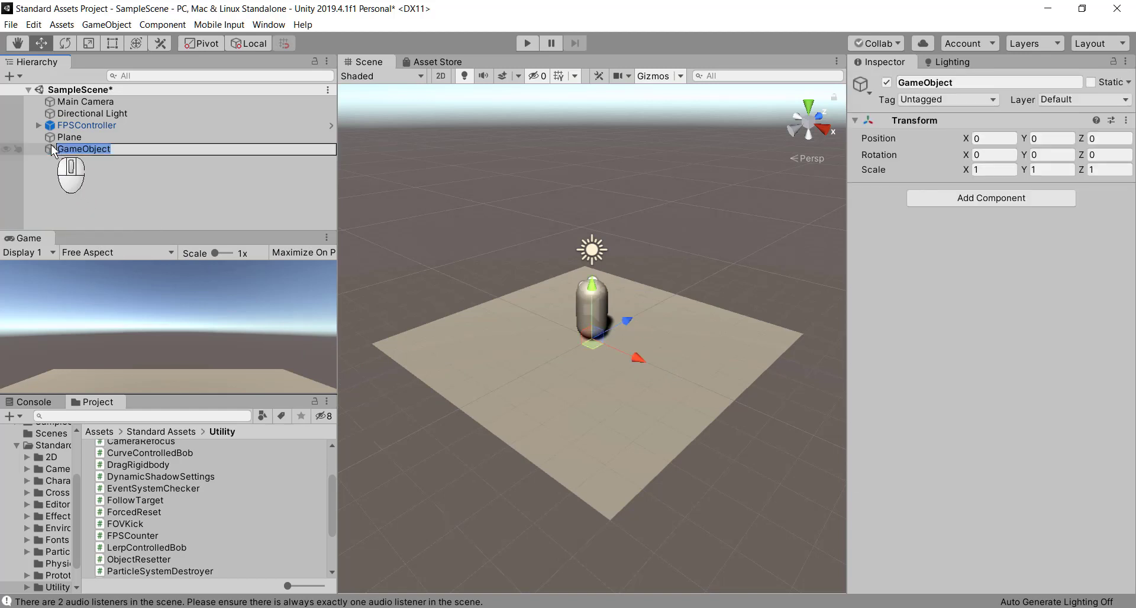
type("potr")
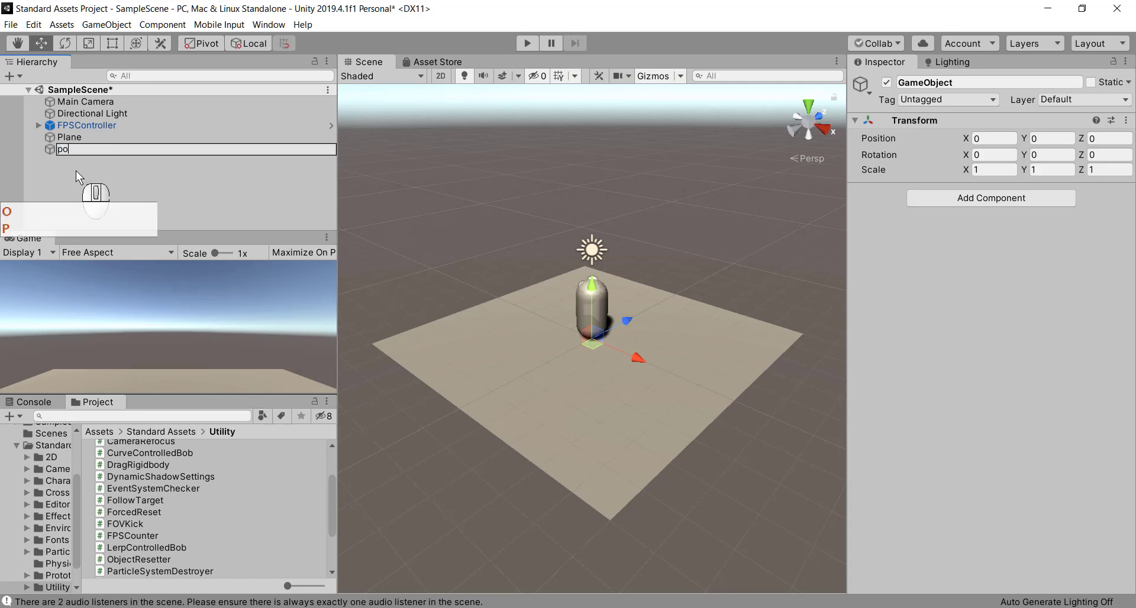
key("BackSpace")
key("BackSpace")
type("rtal")
key("Return")
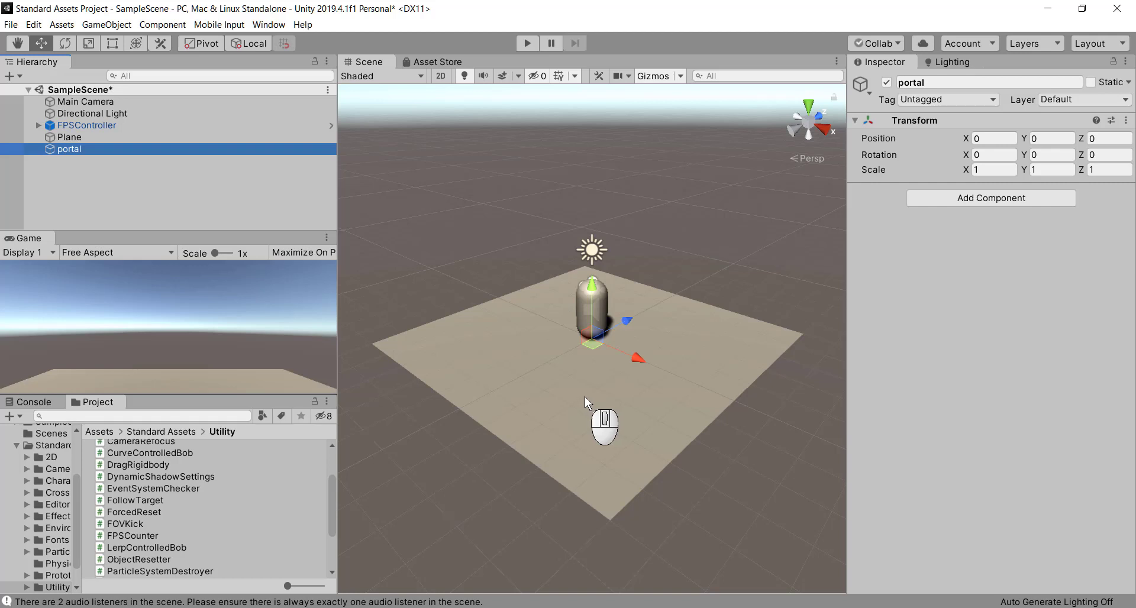
- Add a Box Collider component to the portal object and turn on editing of the collider's bounds
left_click(946, 199)
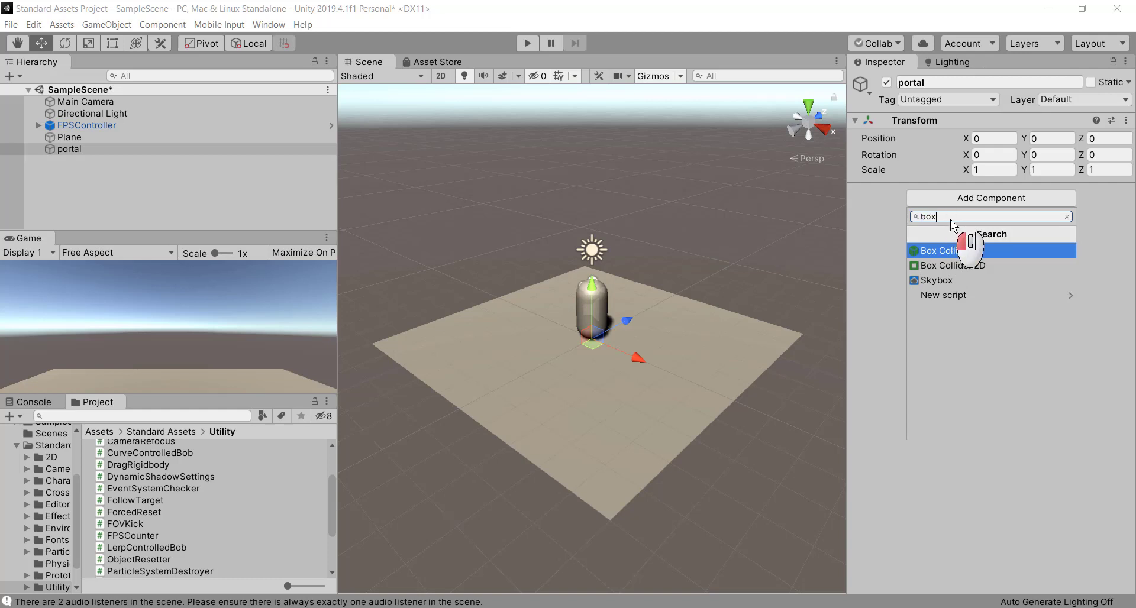
key("BackSpace")
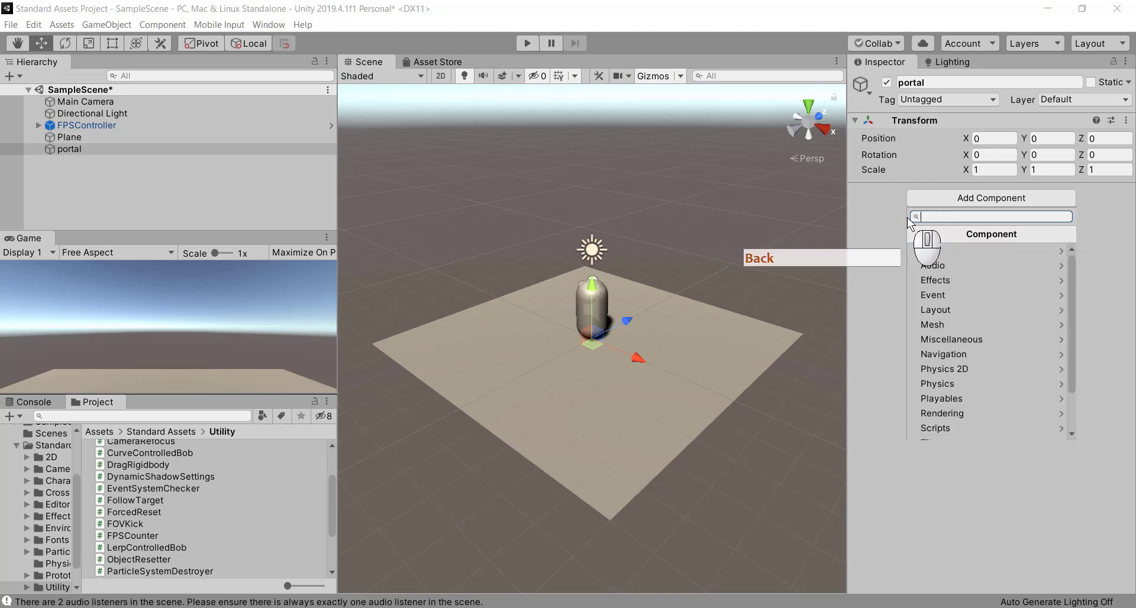
type("box")
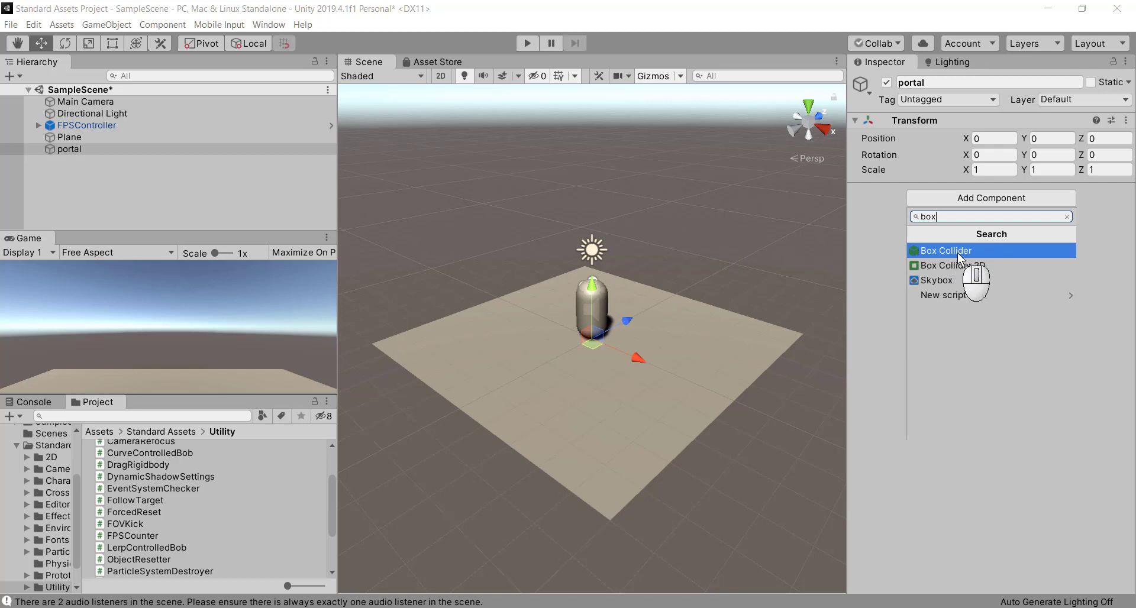
left_click(914, 252)
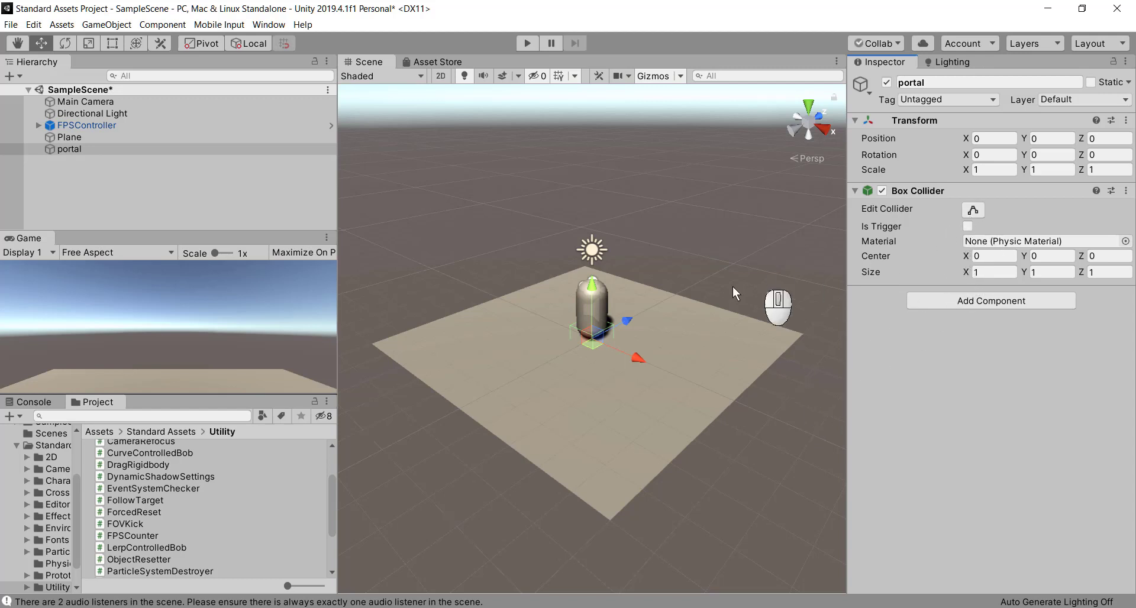
right_click_drag(601, 337, 662, 326, "alt")
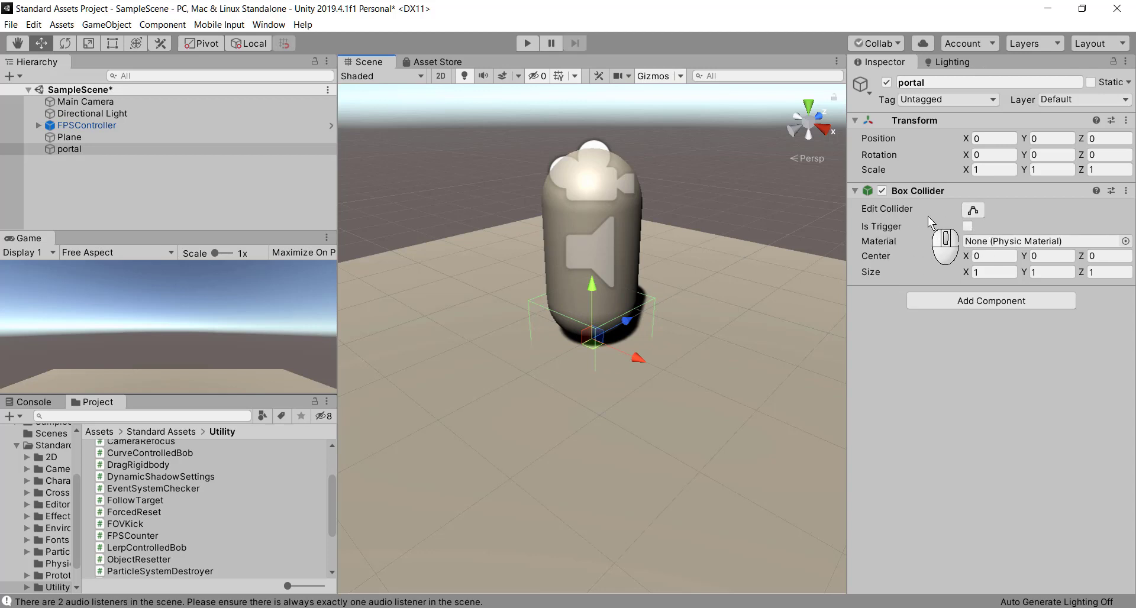
left_click(973, 211)
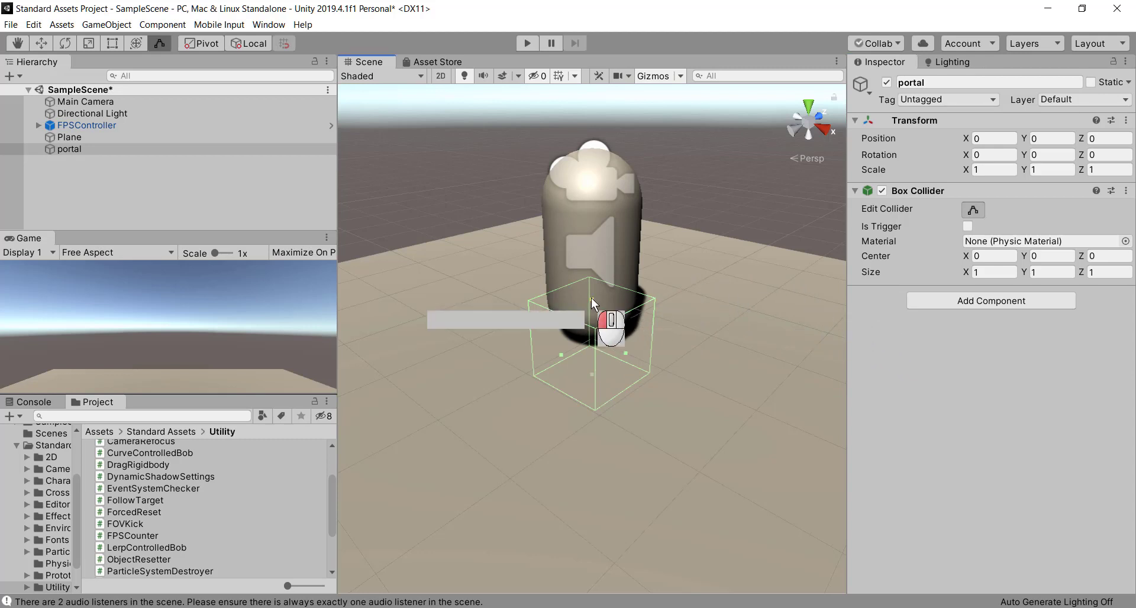
- Stretch the box collider's top above the capsule and raise its bottom to plane level, making it about 2.31 high
left_click_drag(591, 297, 593, 162)
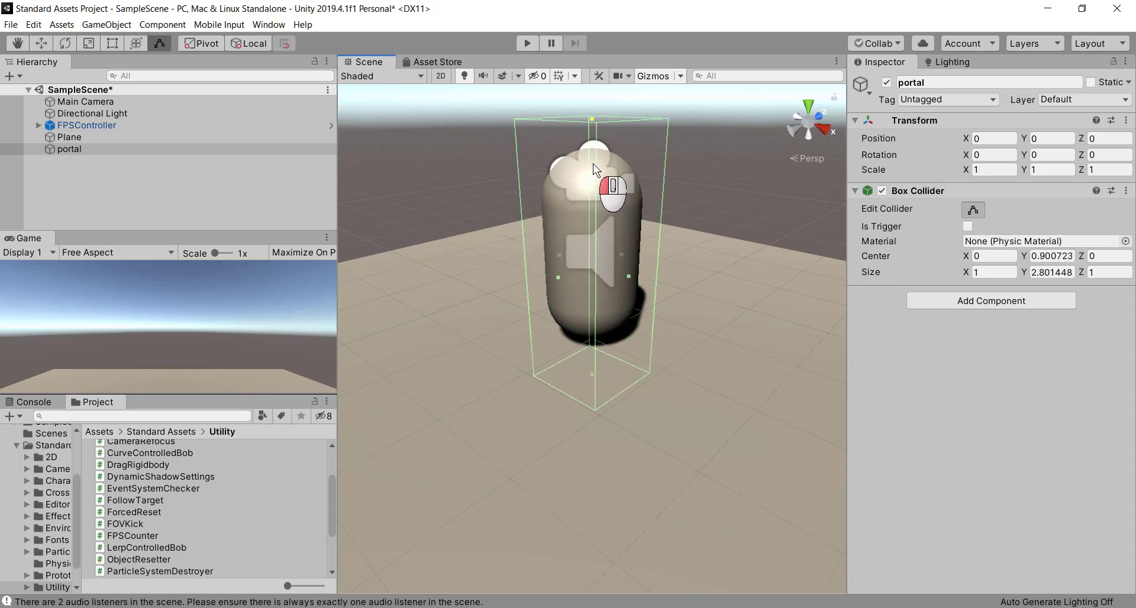
left_click(794, 129)
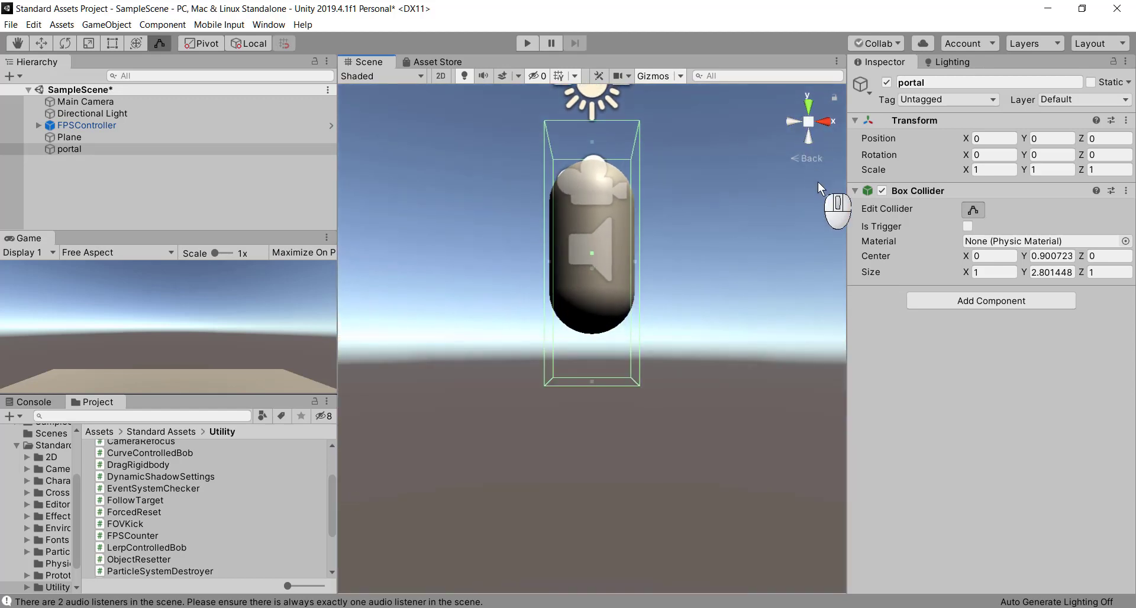
left_click(796, 157)
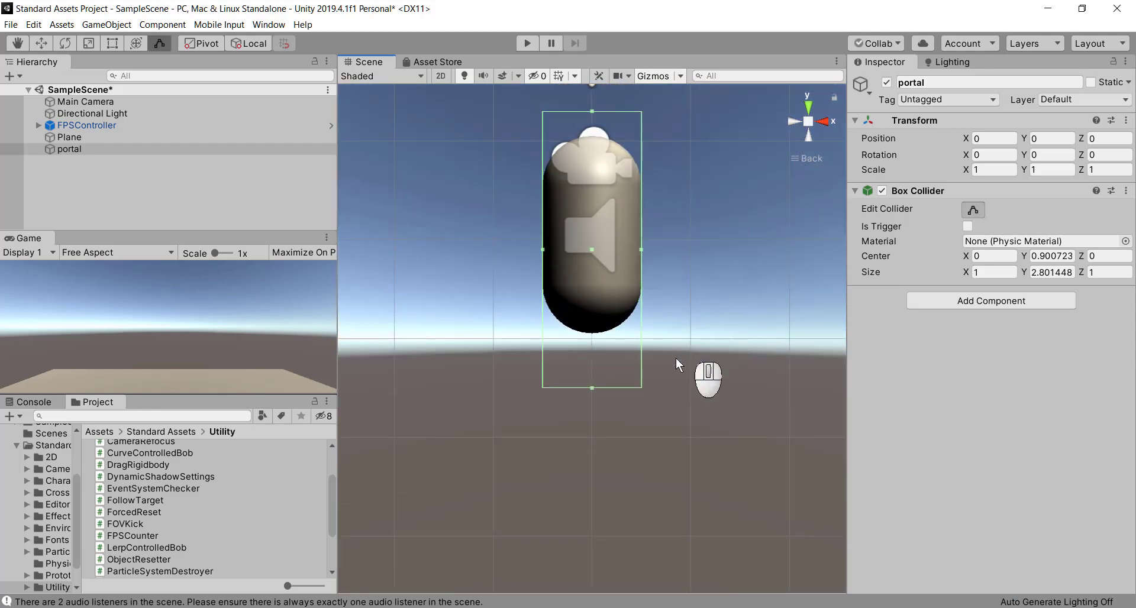
left_click_drag(591, 388, 591, 339)
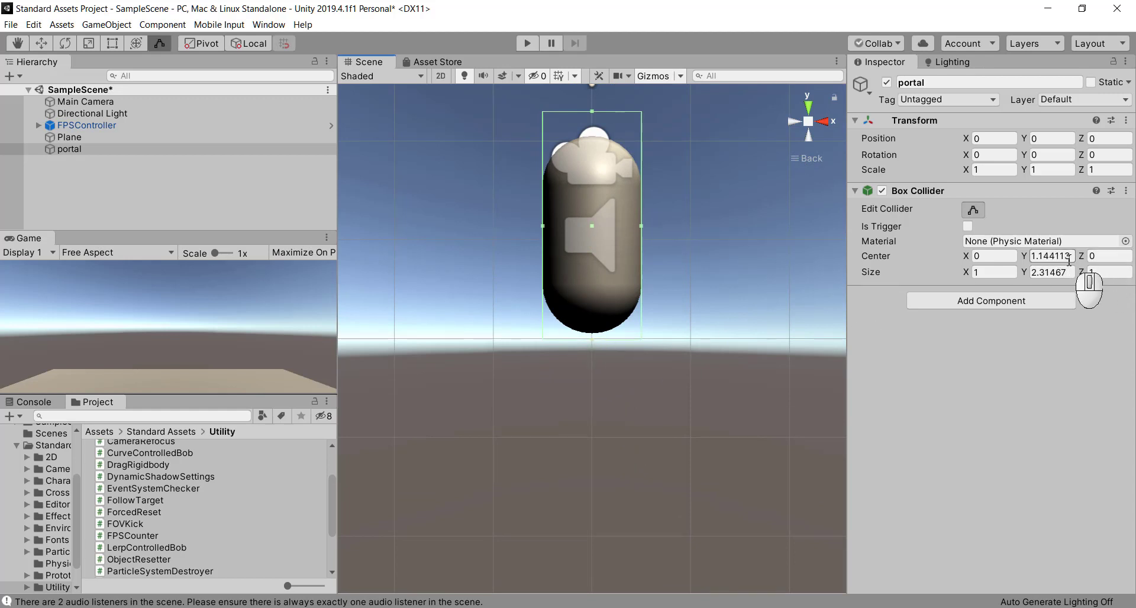
- Try Center Y values of 1.5 and 0 on the portal's Box Collider
left_click(1068, 256)
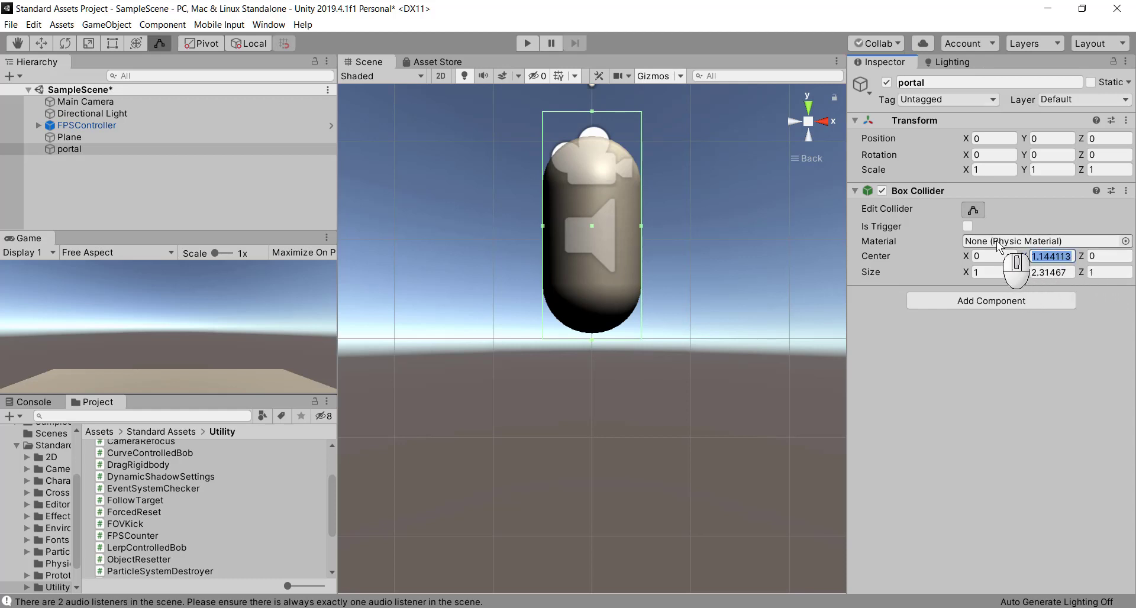
type("1.5")
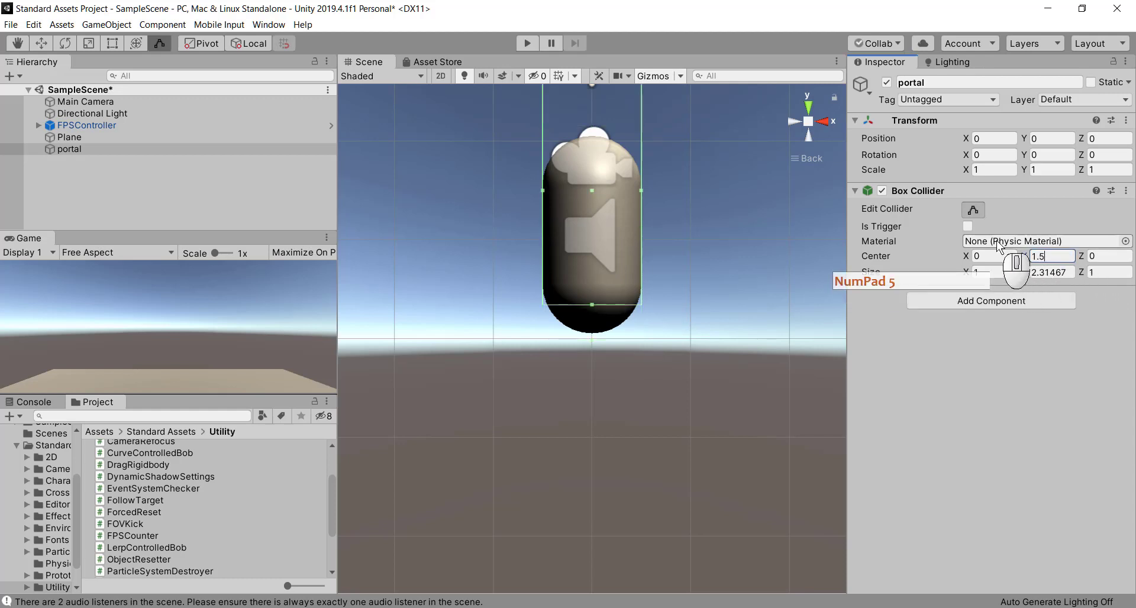
key("Return")
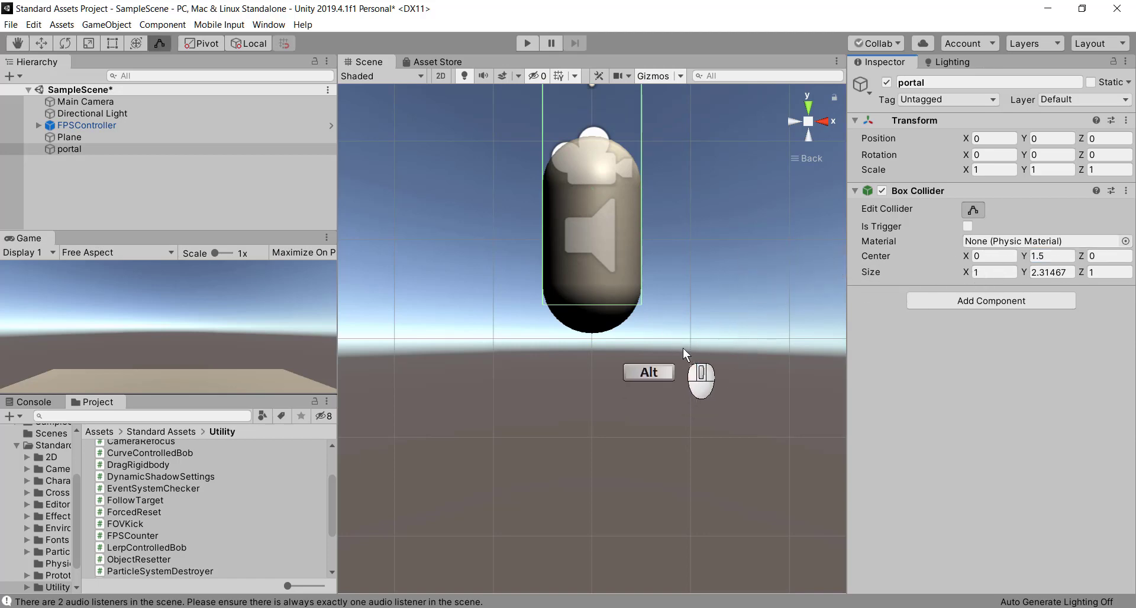
left_click_drag(683, 348, 549, 319, "alt")
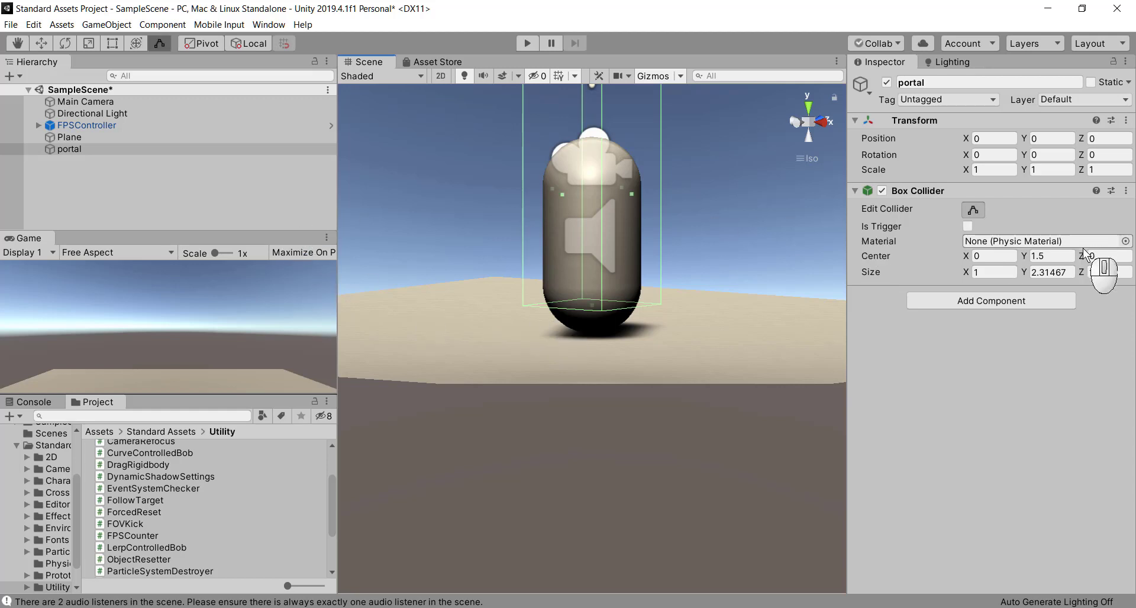
left_click(1044, 249)
left_click(1041, 256)
type("0")
key("Return")
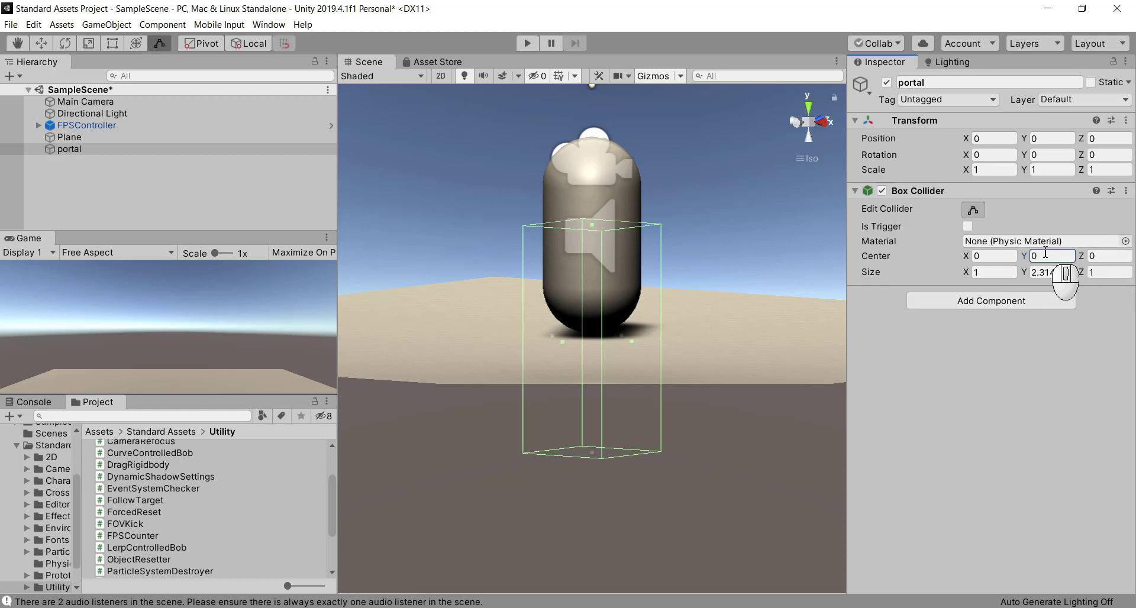
- Set the portal Box Collider's Center Y to 1 and its Size Y to 2
left_click_drag(1040, 258, 1005, 253)
type("1")
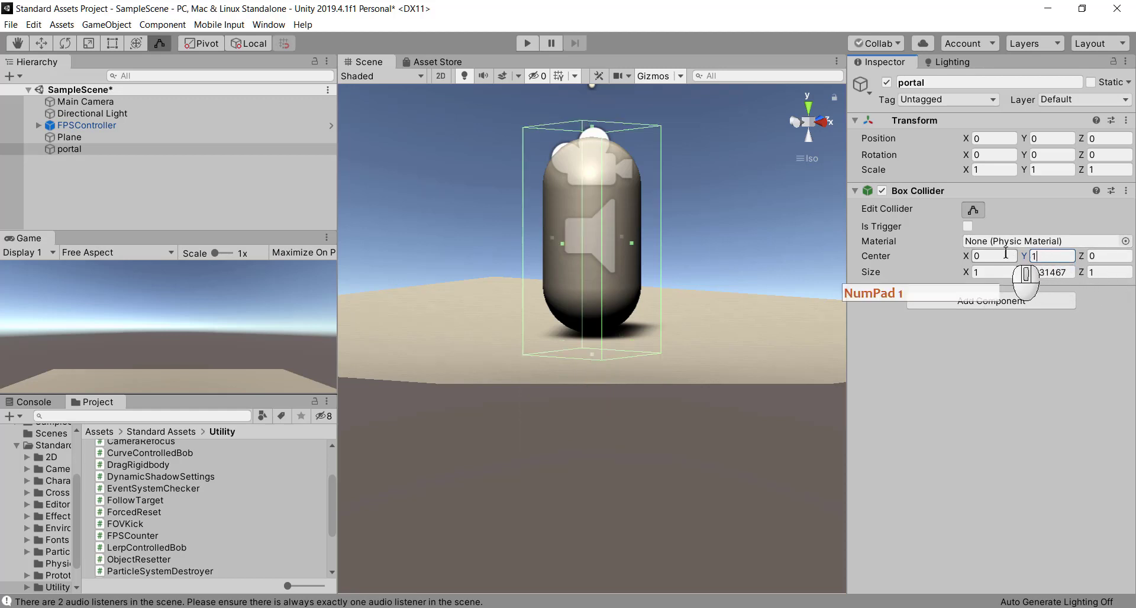
key("Return")
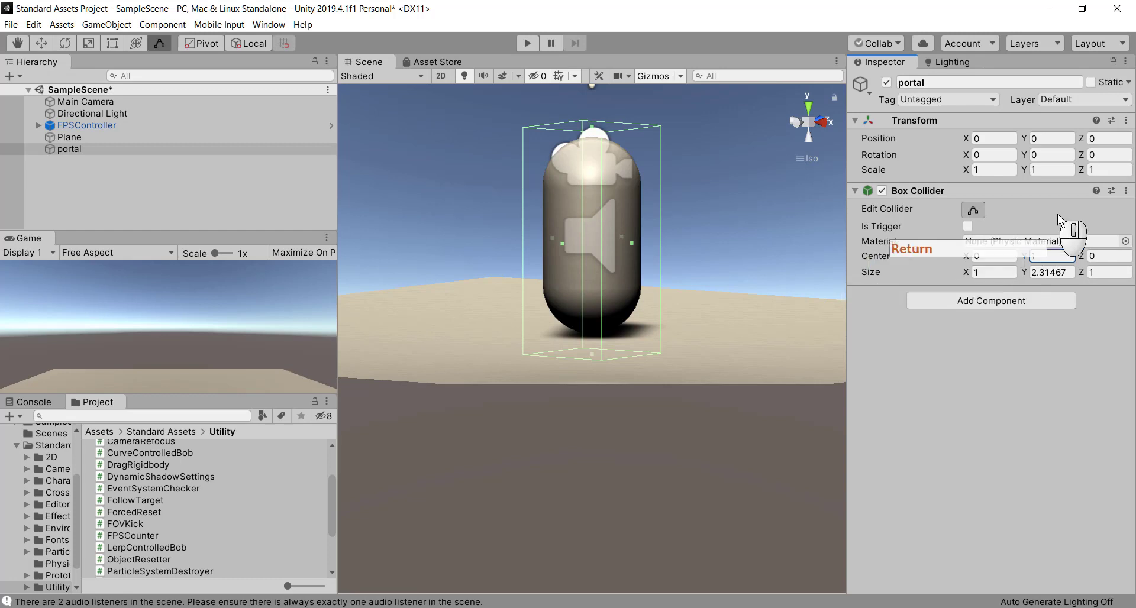
left_click_drag(1064, 272, 1029, 271)
type("2")
key("Return")
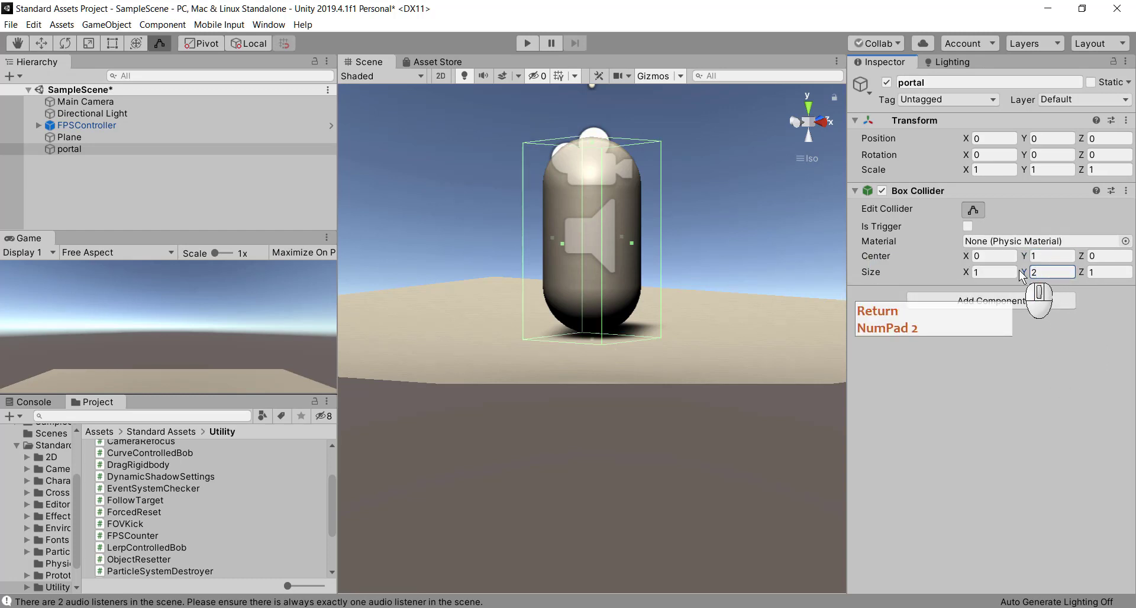
- Pull both Z faces of the portal's Box Collider inward in the right side view, making it about 0.43 deep
left_click_drag(725, 446, 737, 467, "alt")
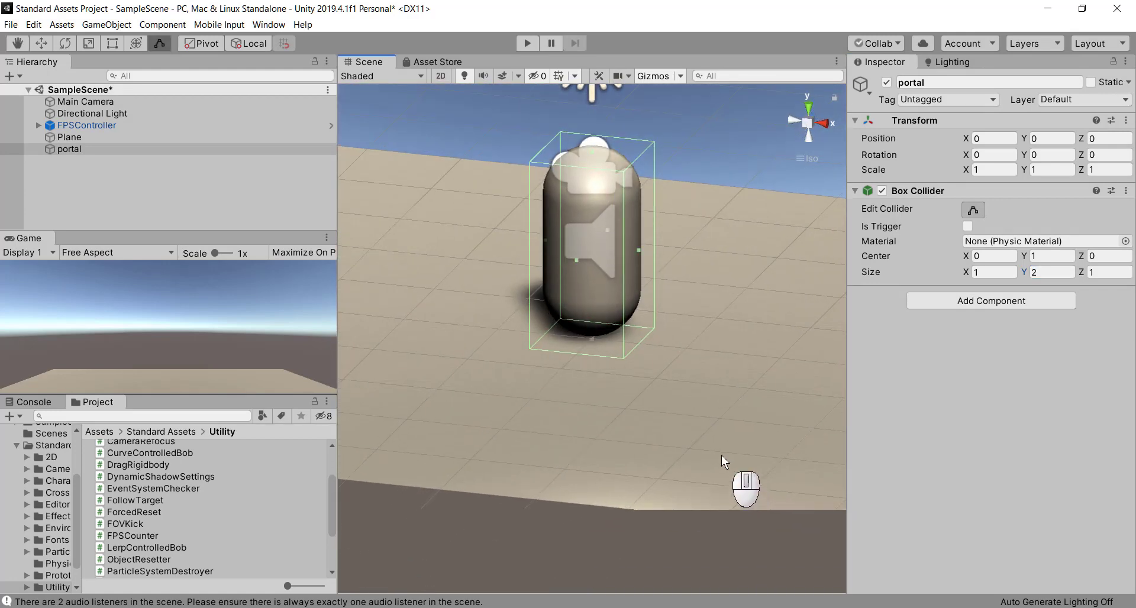
left_click(822, 124)
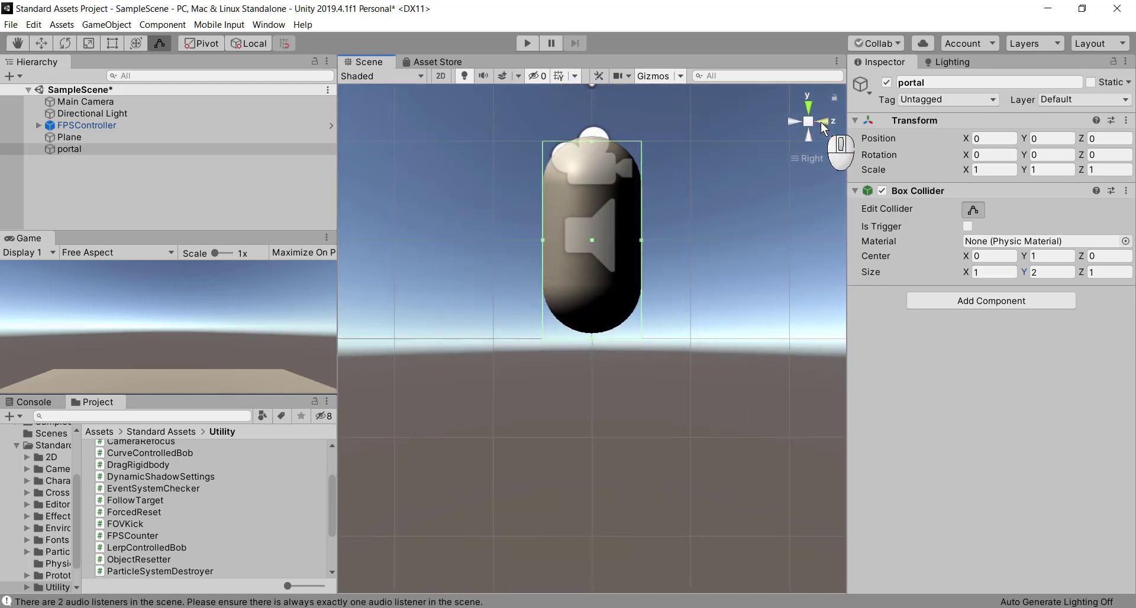
left_click_drag(542, 240, 565, 240)
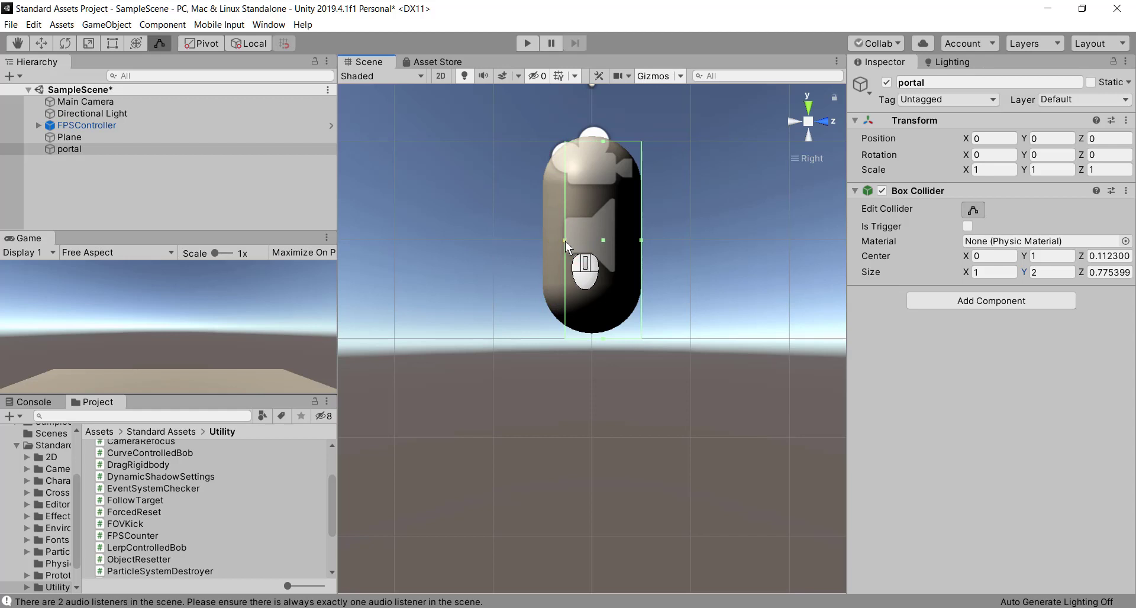
key("ctrl+z")
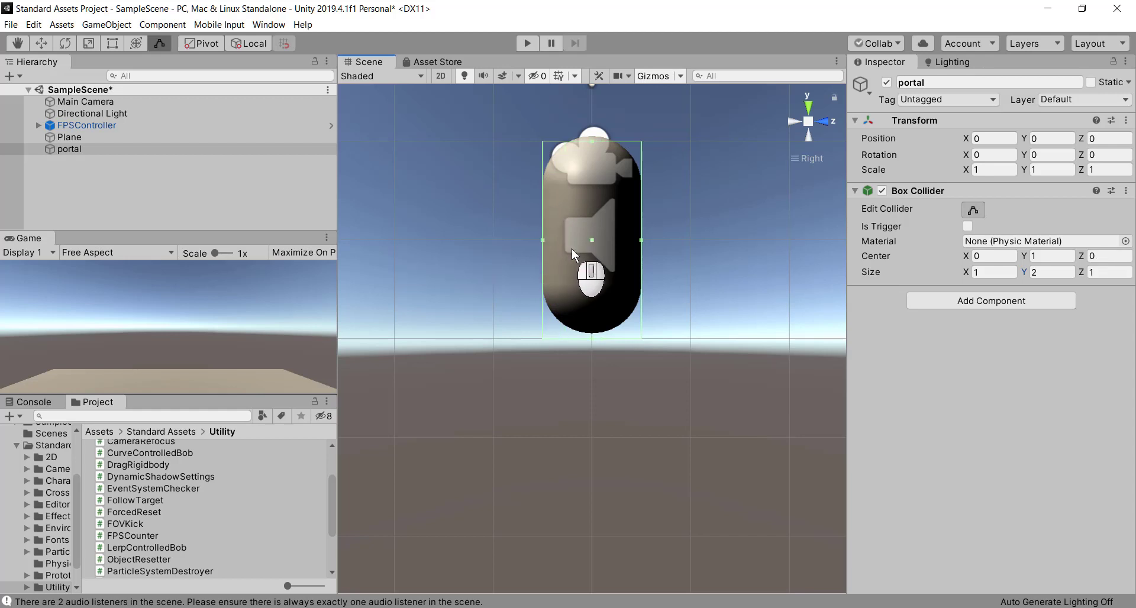
key("alt")
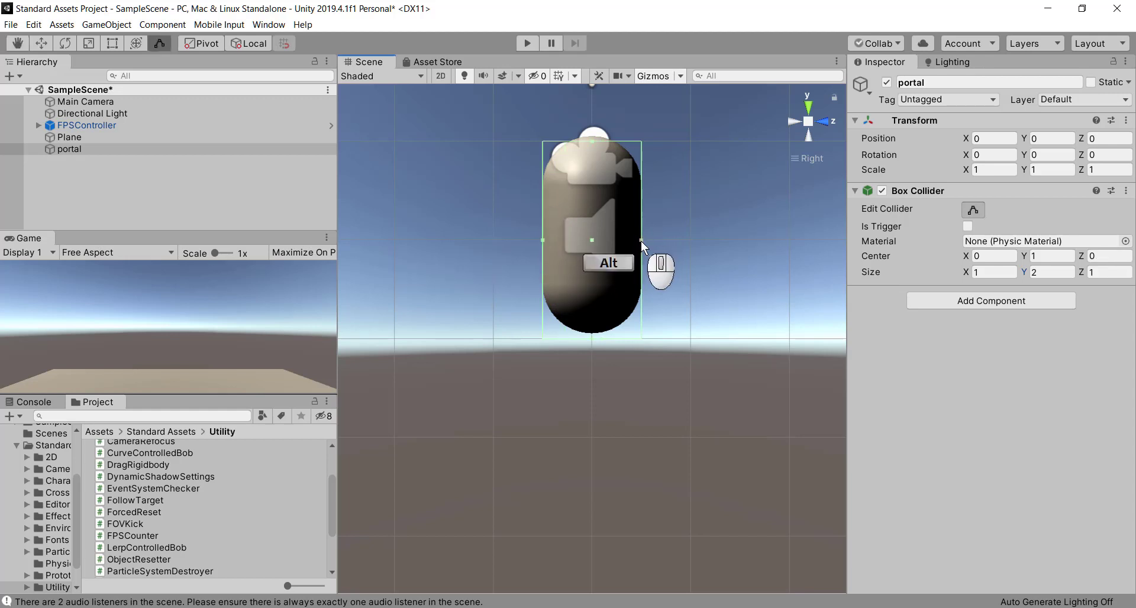
left_click_drag(640, 240, 612, 242)
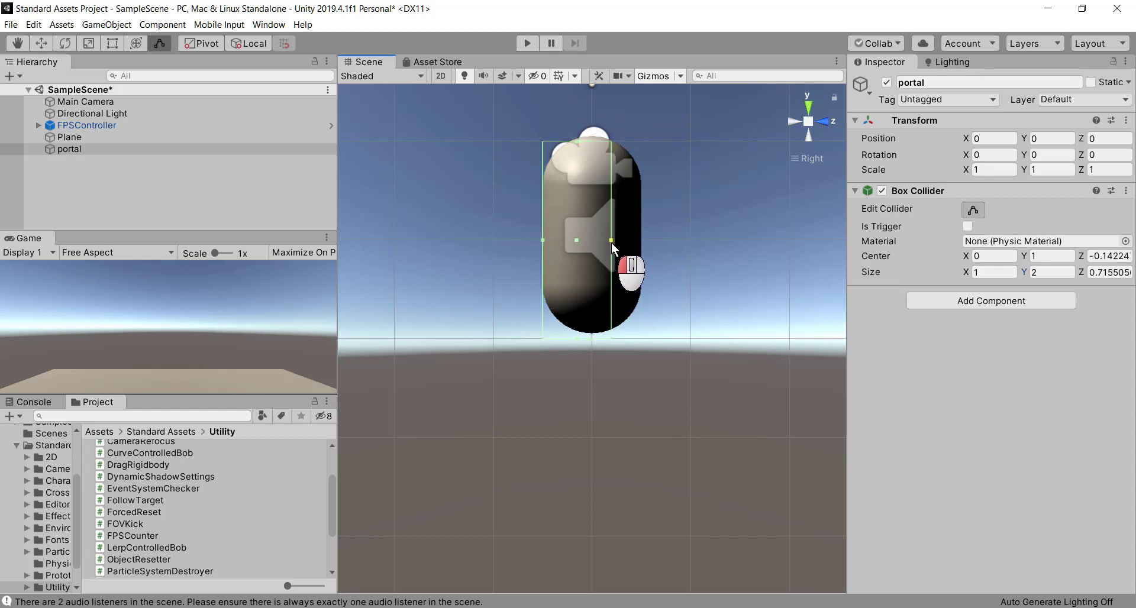
left_click_drag(542, 240, 569, 244)
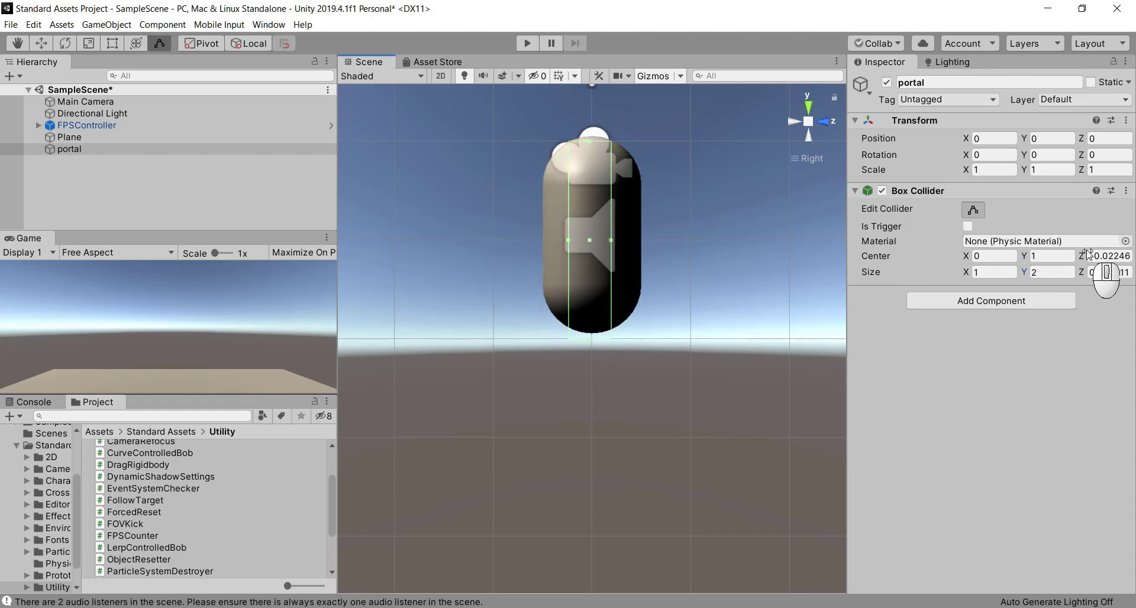
- Set the portal Box Collider's Center Z to 0 and its Size Z to 0.5
left_click(1127, 256)
type("0")
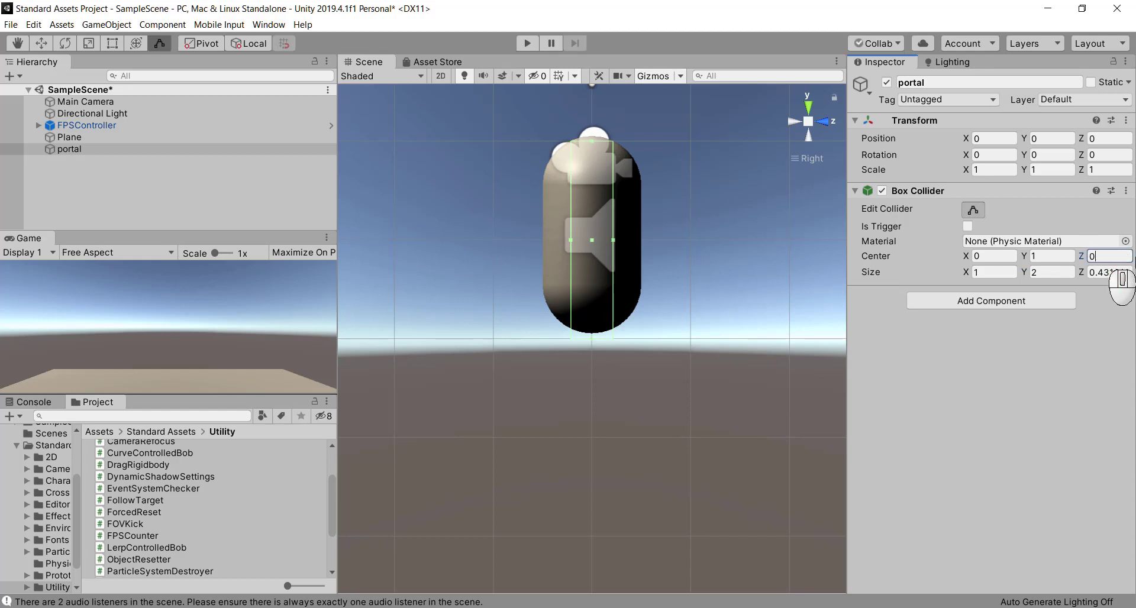
key("Return")
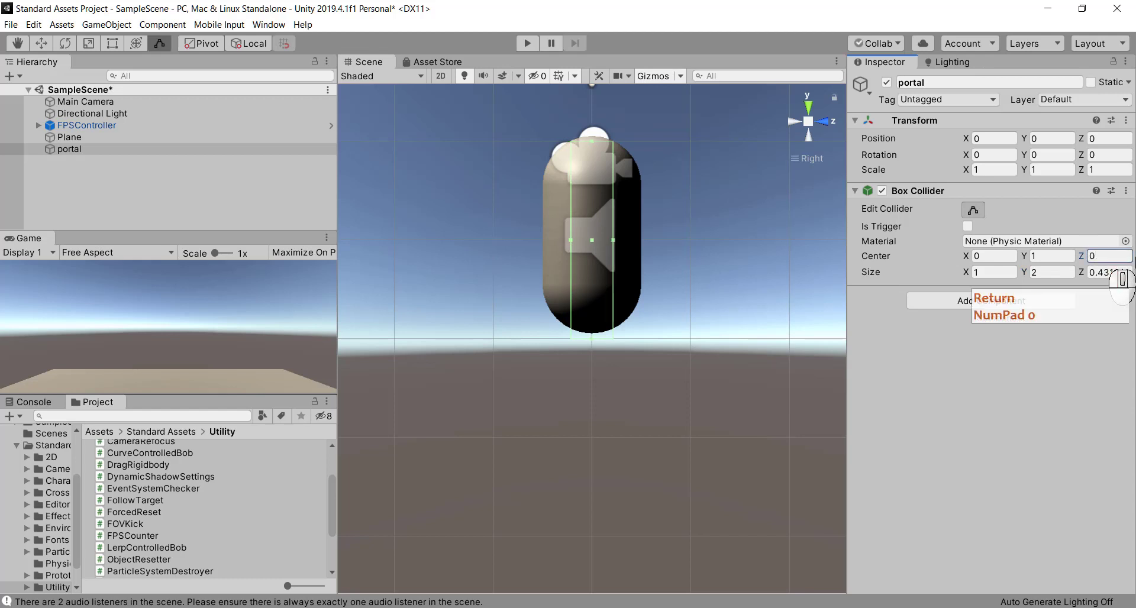
left_click(1102, 273)
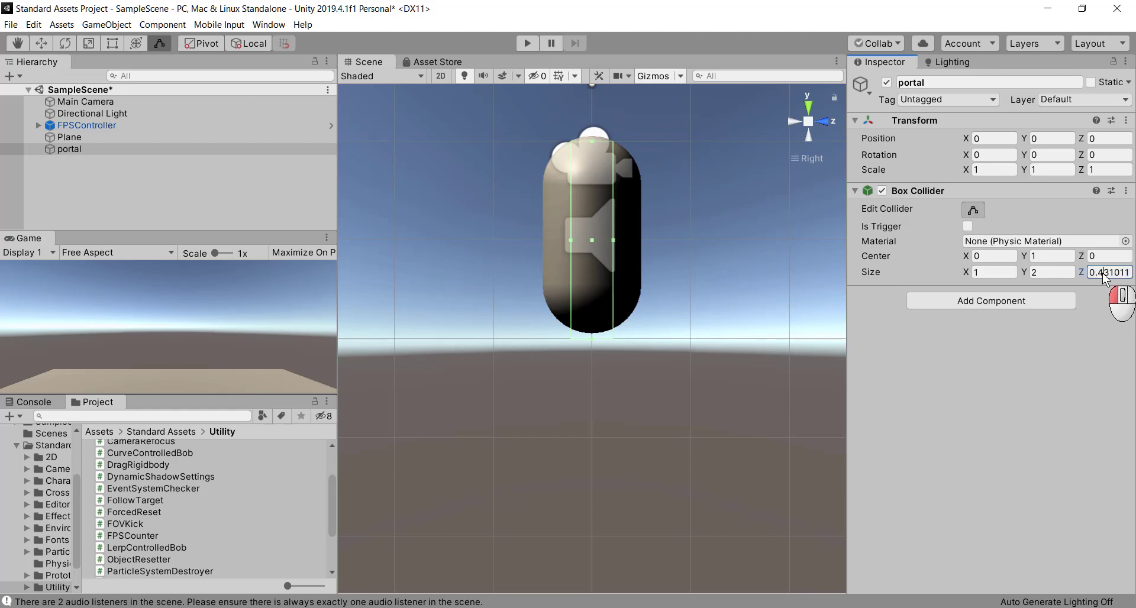
left_click_drag(1095, 273, 1133, 274)
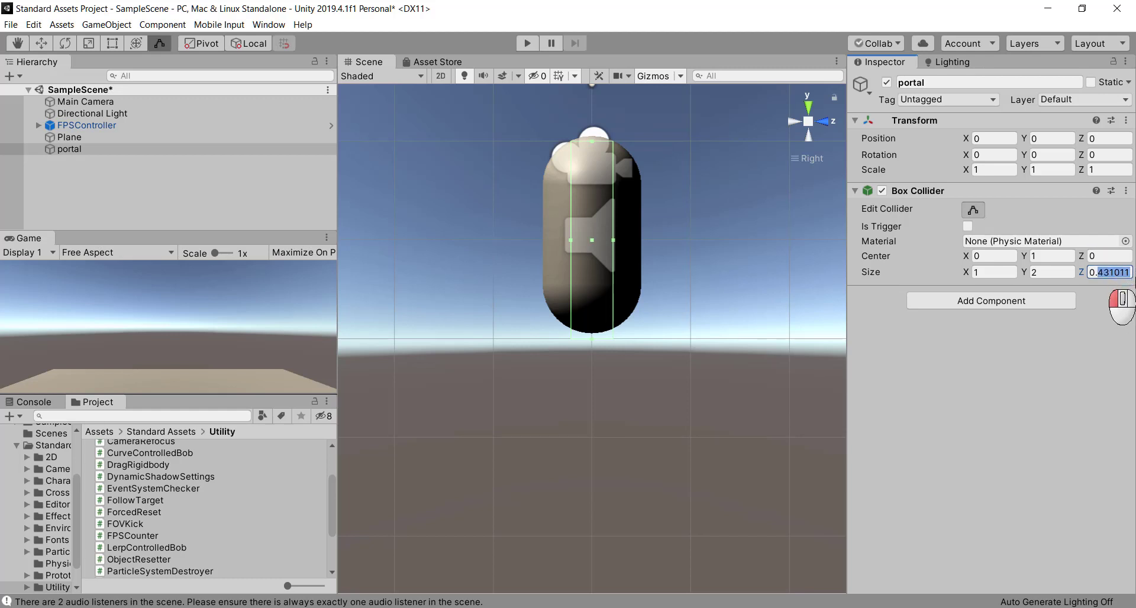
type("5")
key("Return")
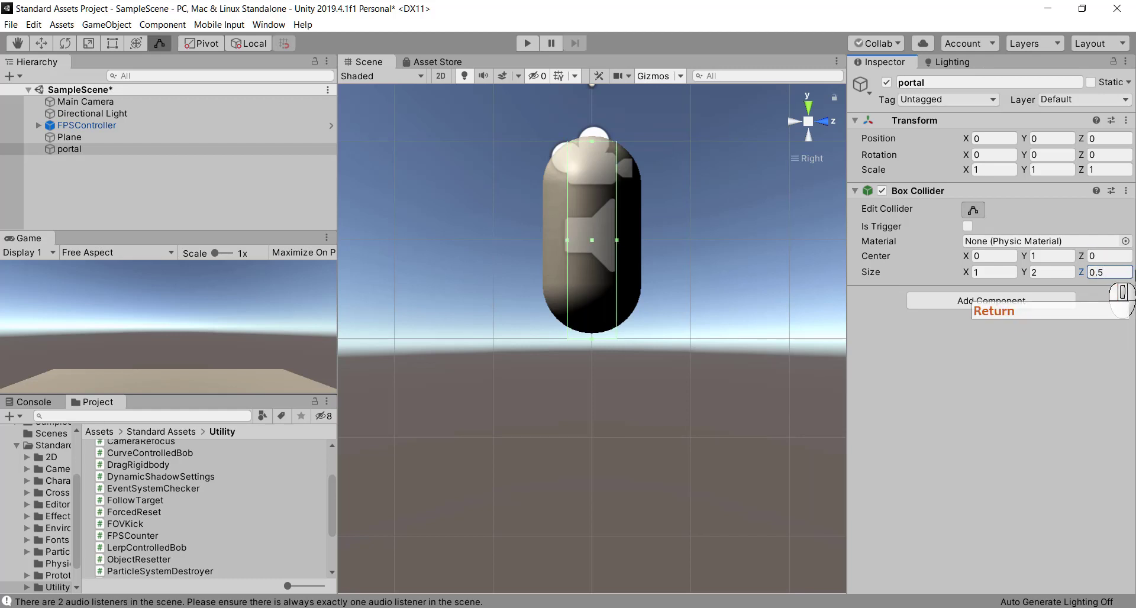
- Enlarge the portal's Box Collider by setting its Size X to 2 and Size Y to 3
left_click_drag(692, 367, 949, 415, "alt")
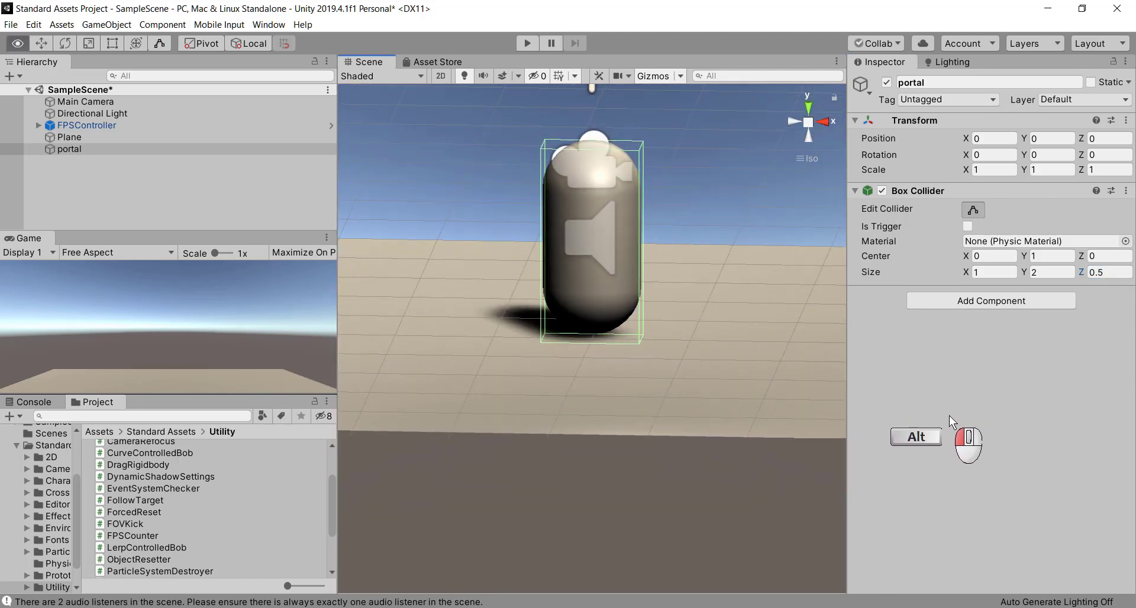
left_click_drag(612, 172, 720, 284, "alt")
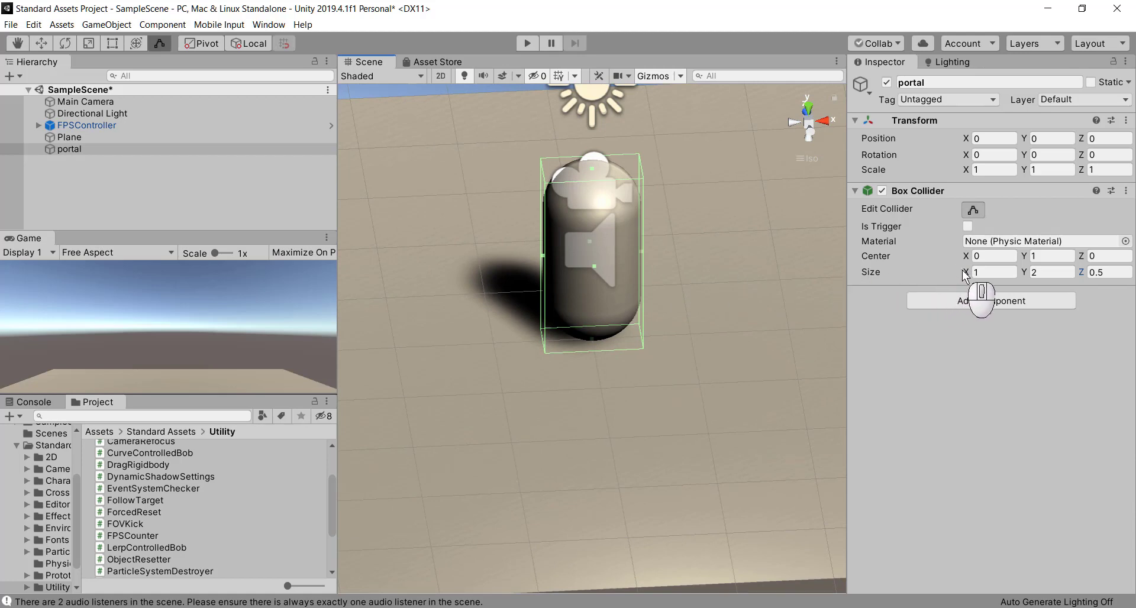
left_click_drag(964, 275, 990, 276)
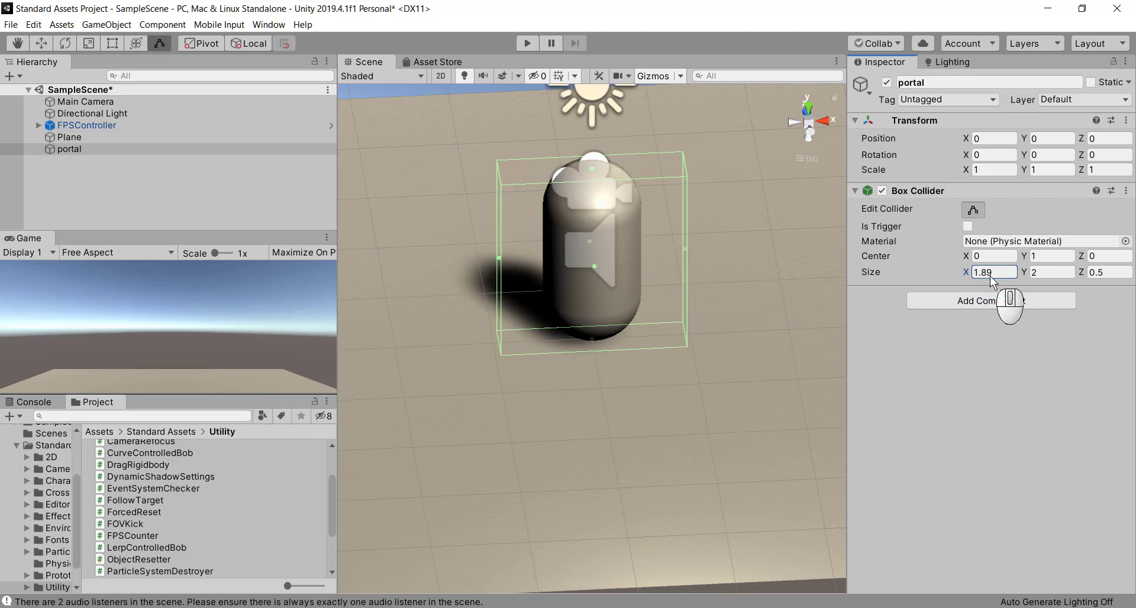
left_click(966, 271)
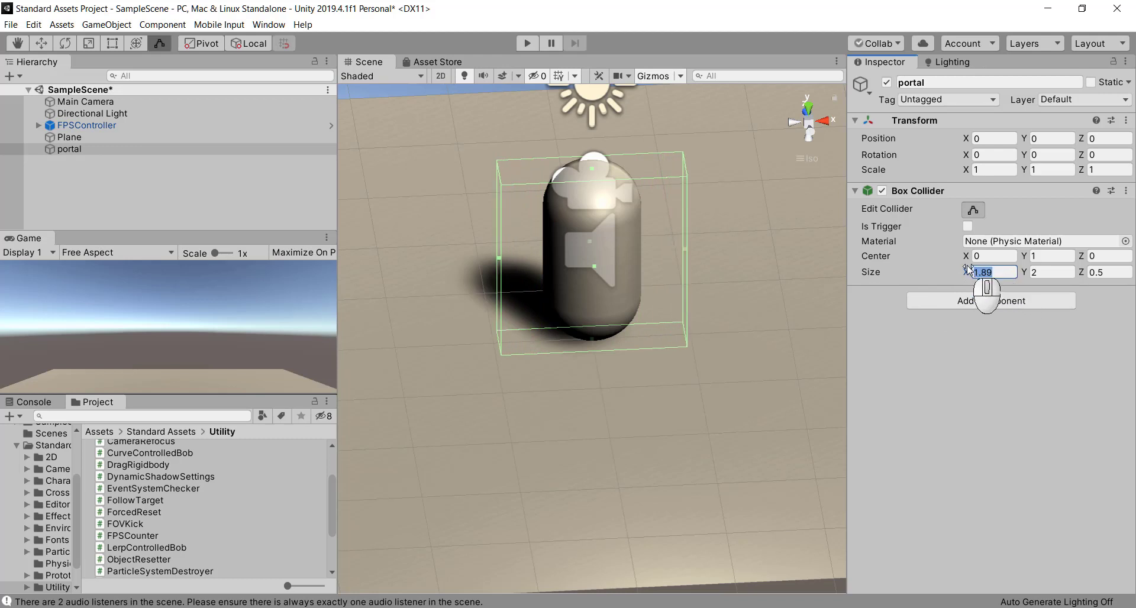
type("2")
left_click(1029, 273)
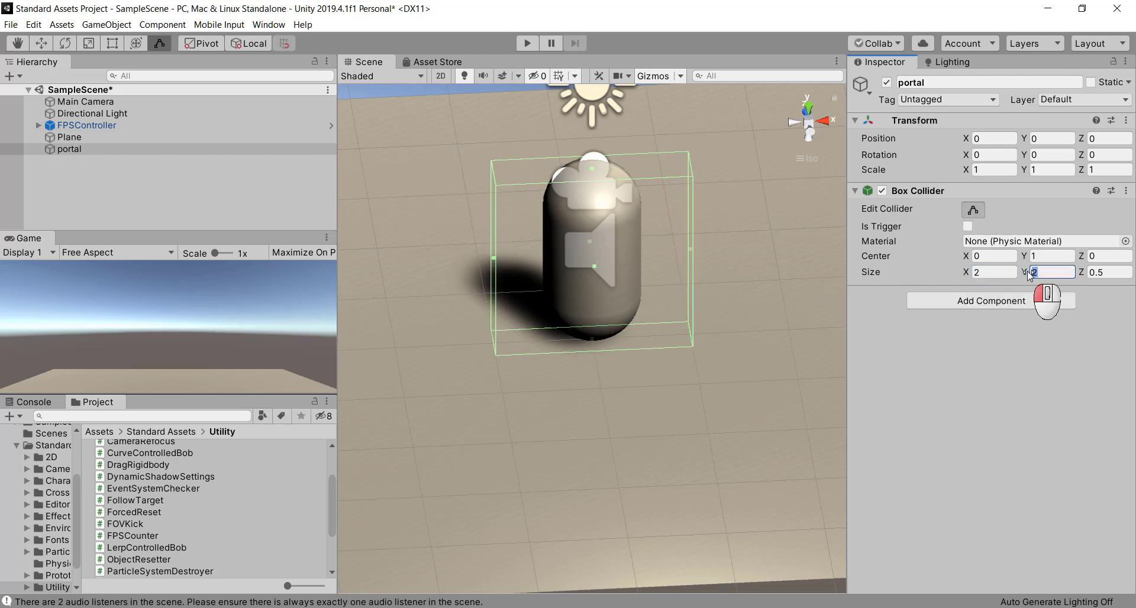
type("3")
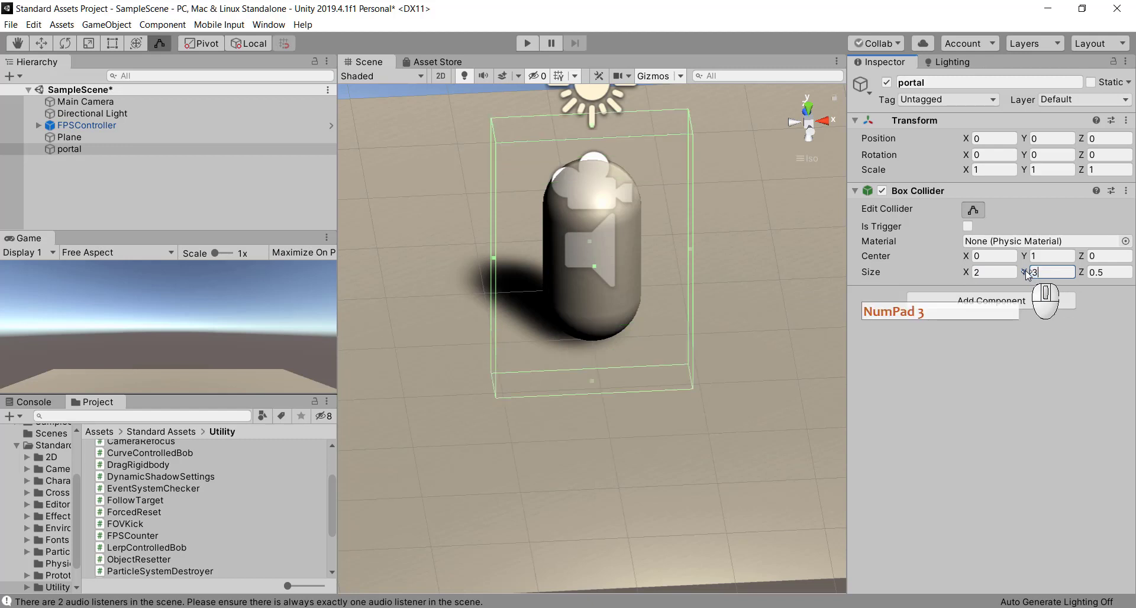
left_click(1042, 276)
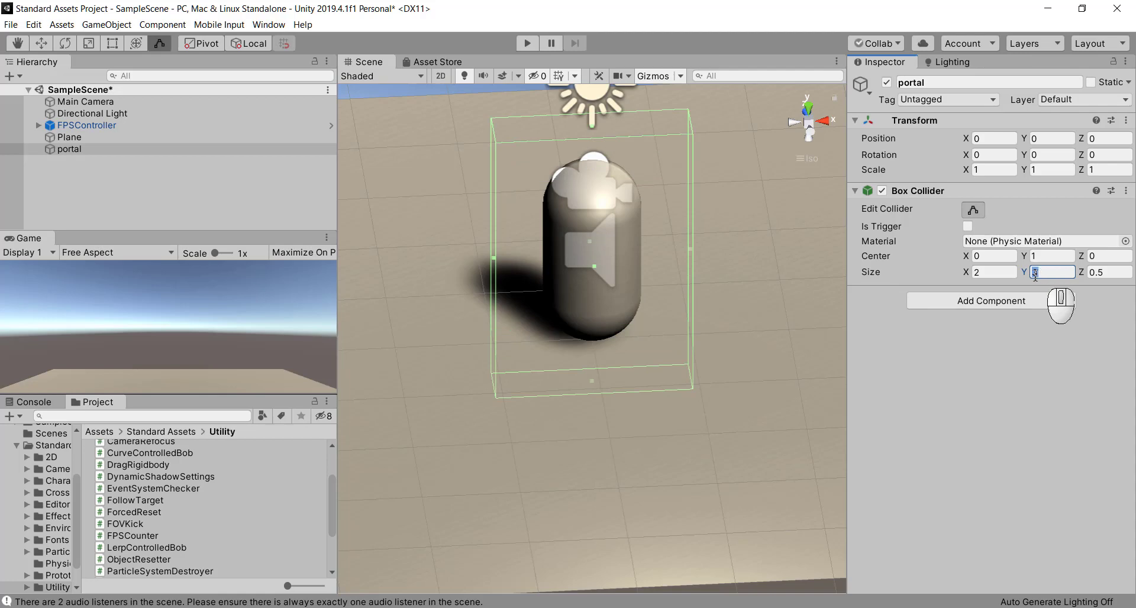
- Try a Center Y value of 2 on the portal's Box Collider
left_click_drag(658, 356, 680, 266, "alt")
left_click(1049, 257)
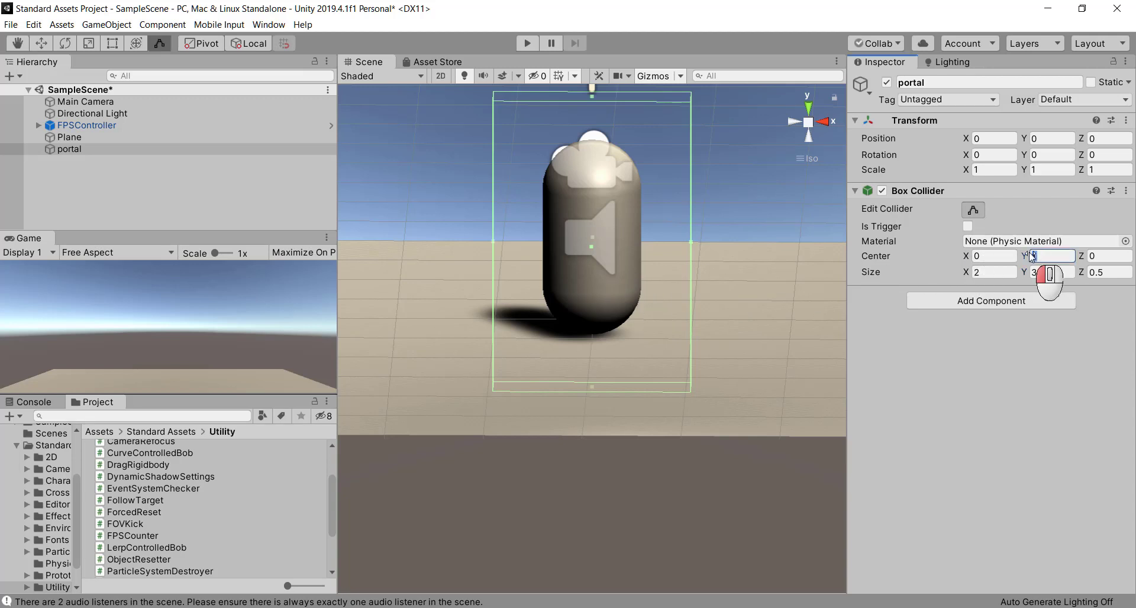
type("2")
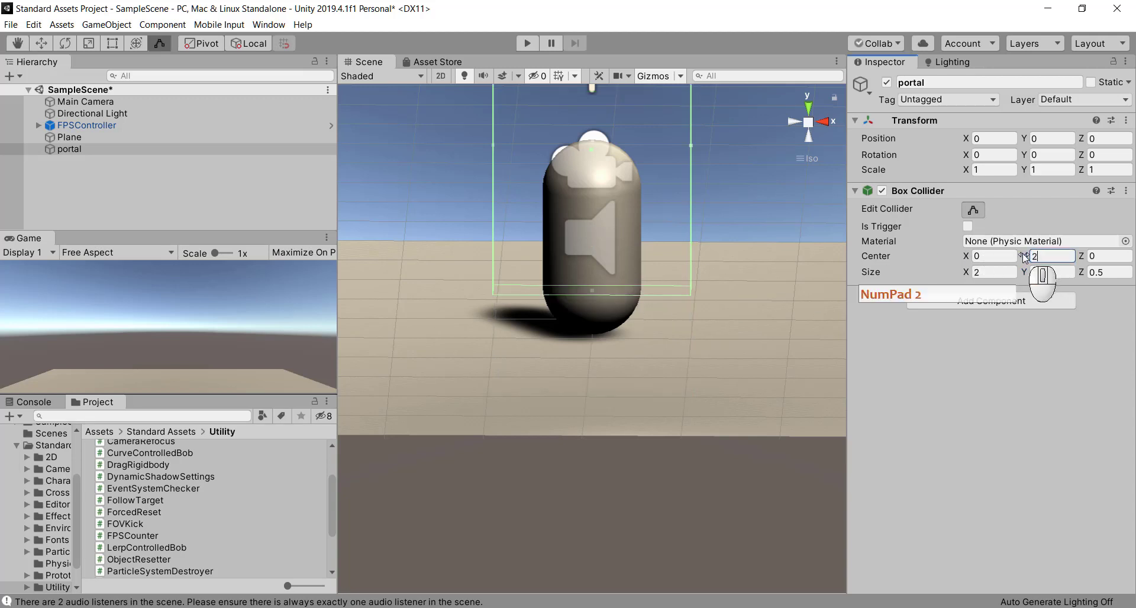
left_click(687, 262, "alt")
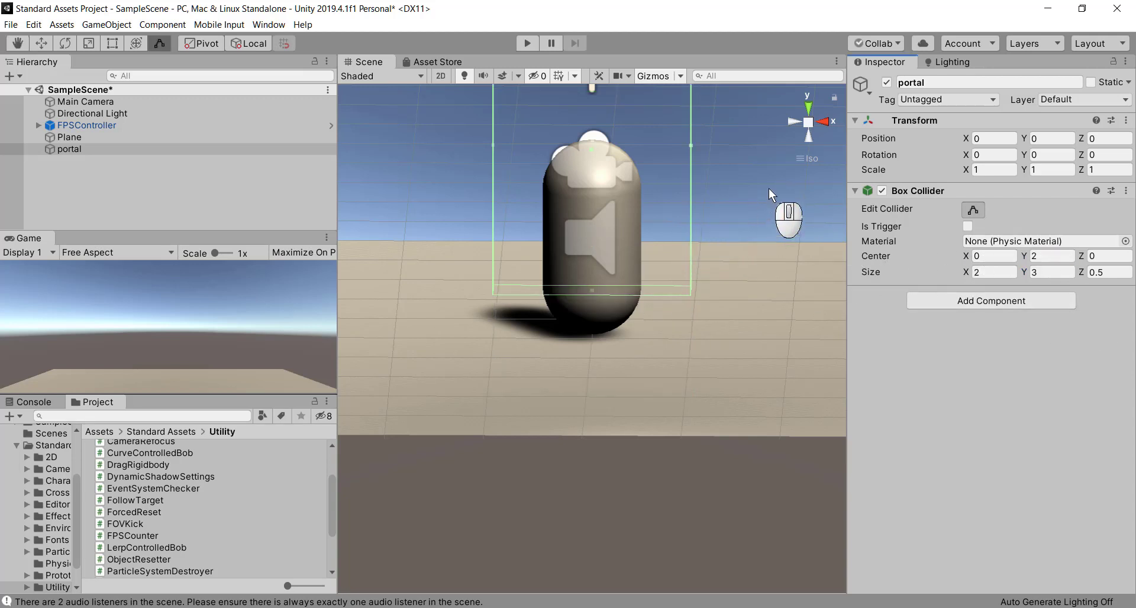
- Set the Box Collider's Center Y to 1.5 so the portal's base sits at plane level
left_click_drag(768, 188, 659, 188, "alt")
left_click(800, 127)
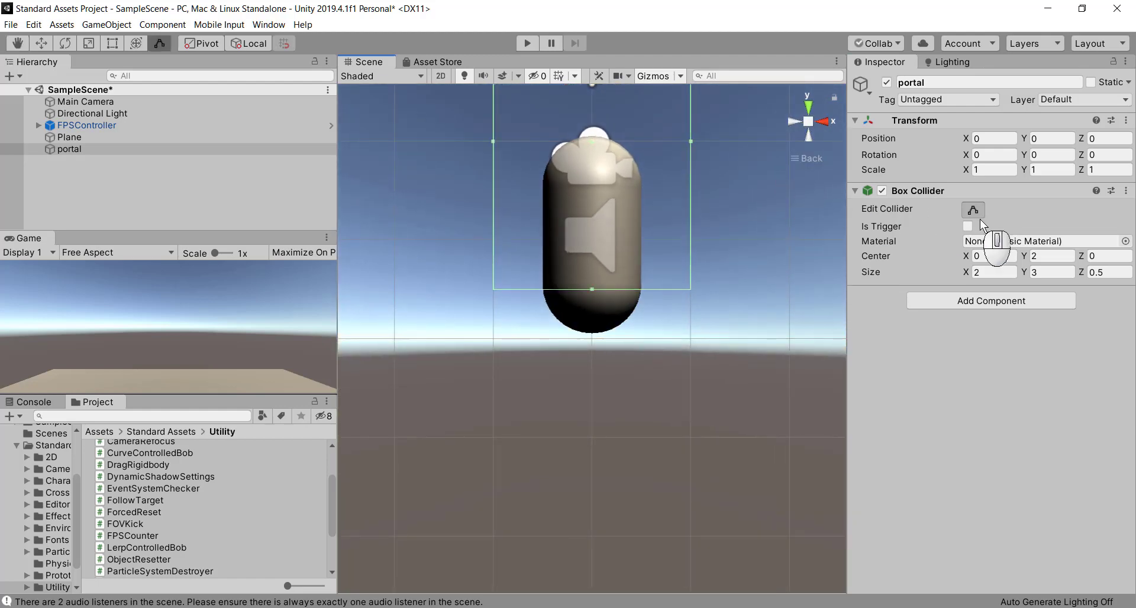
left_click(1041, 256)
type("1")
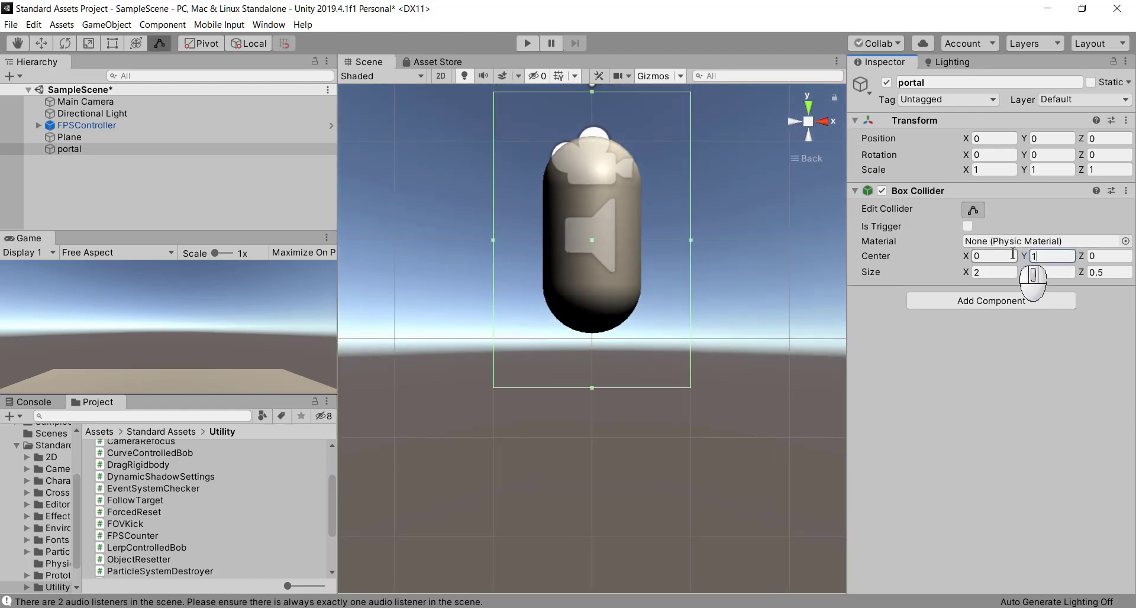
type(".5")
key("Return")
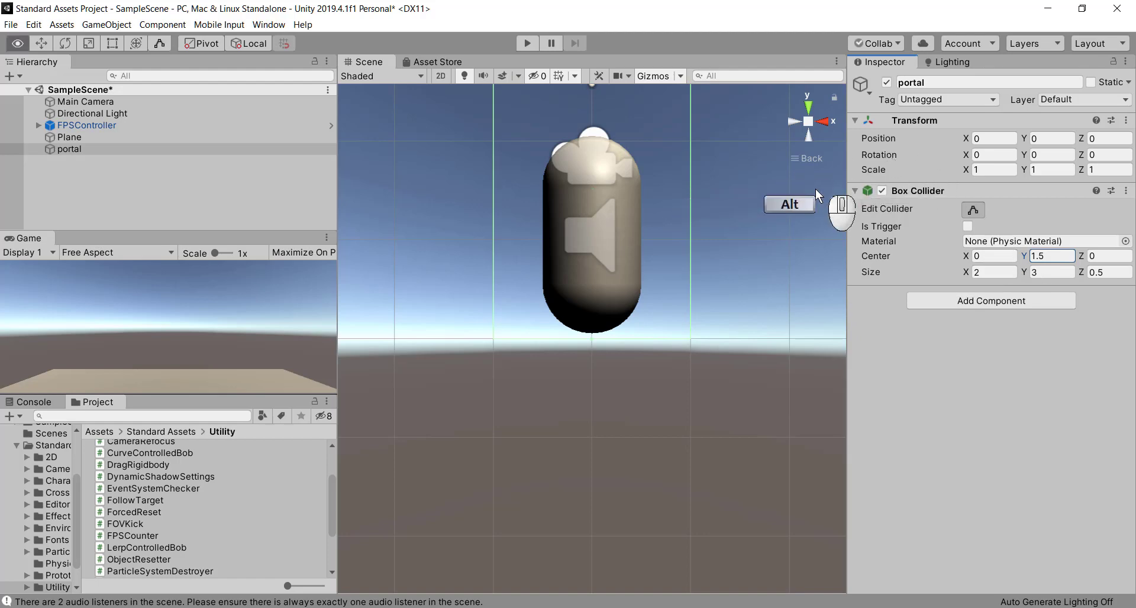
left_click_drag(681, 244, 636, 152, "alt")
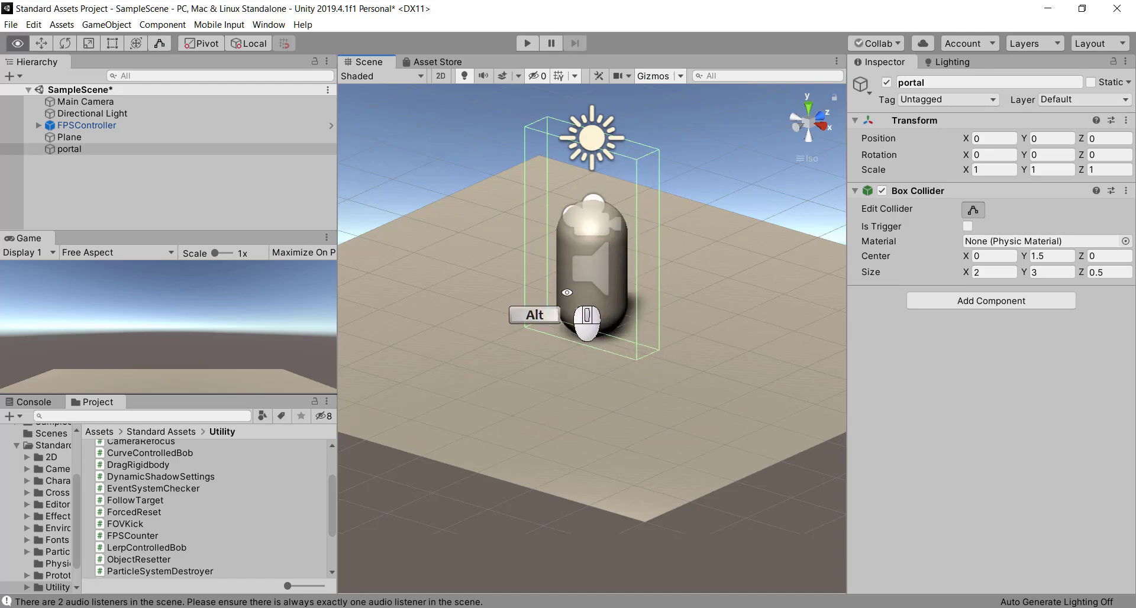
left_click_drag(549, 295, 379, 315, "alt")
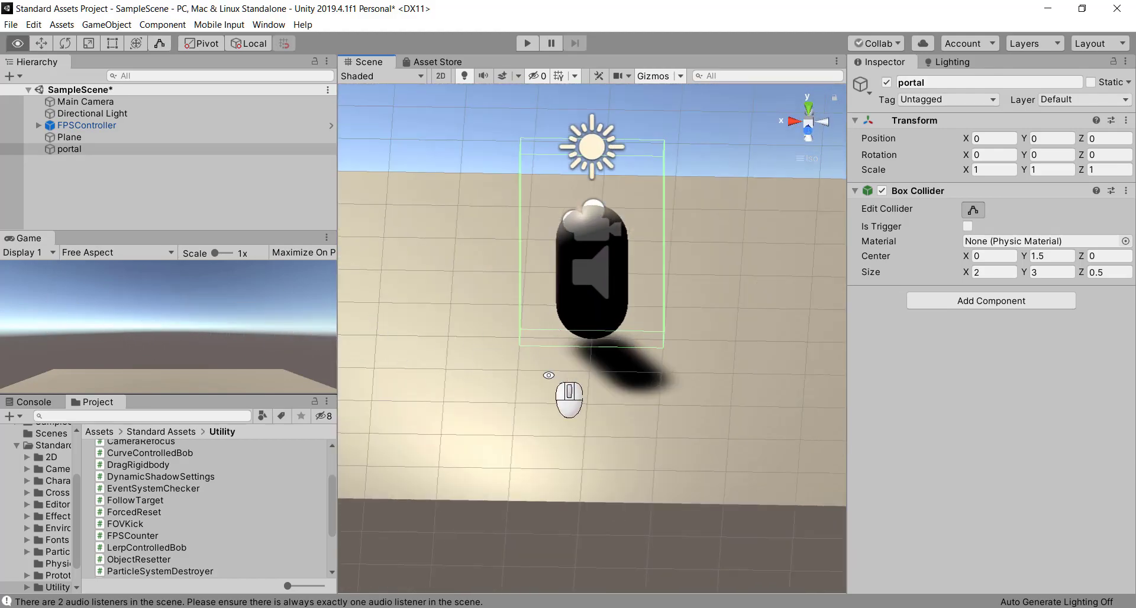
left_click_drag(548, 374, 664, 355, "alt")
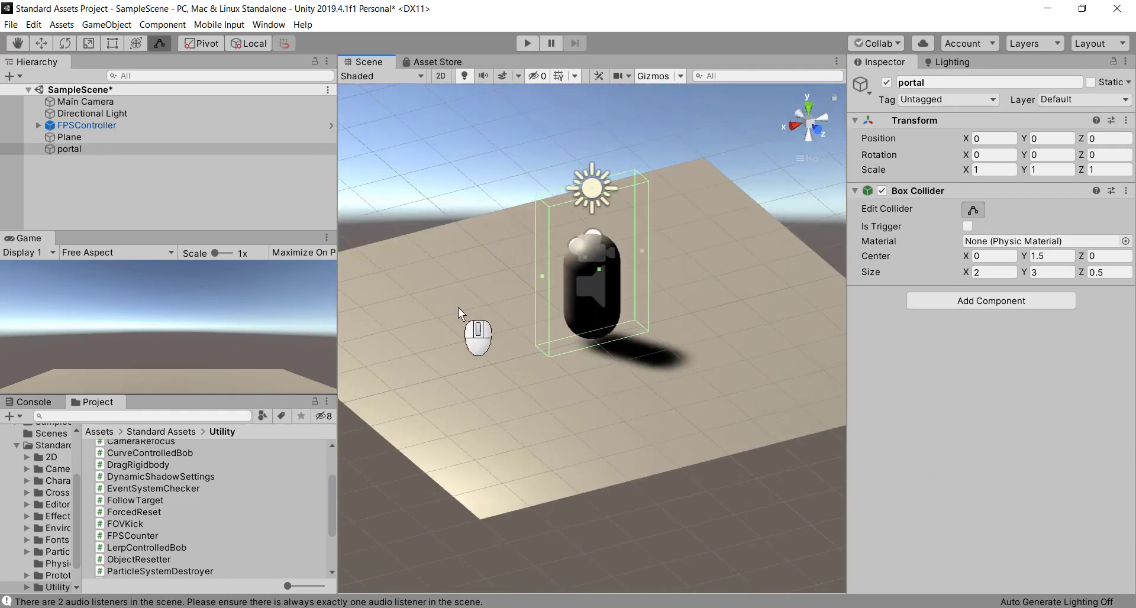
- Find the ProBuilder package in the Package Manager and install version 4.2.3
left_click(269, 25)
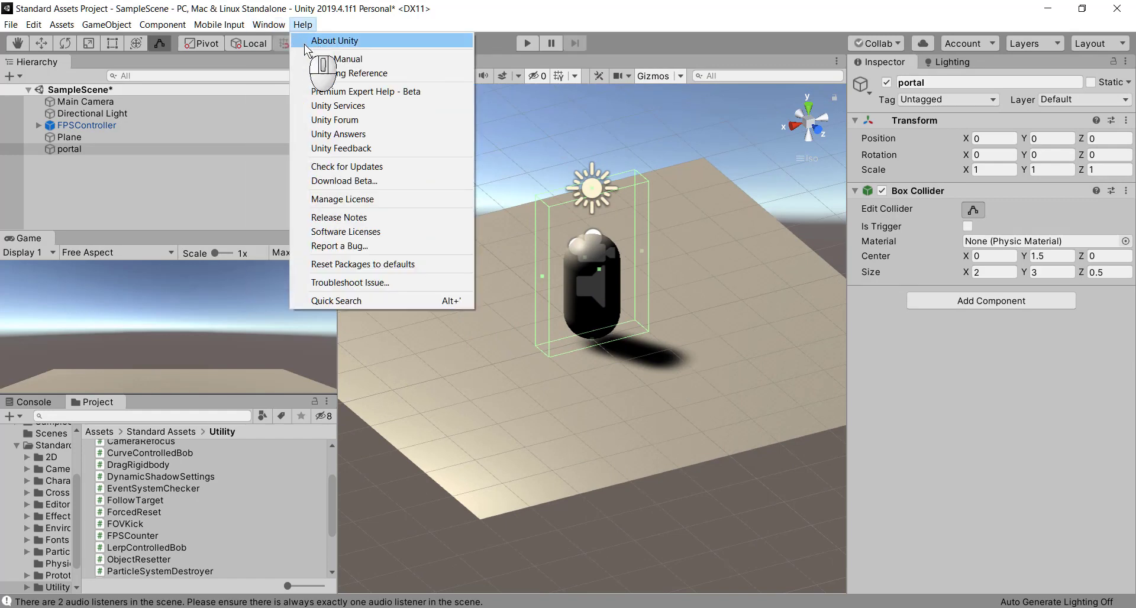
left_click(310, 108)
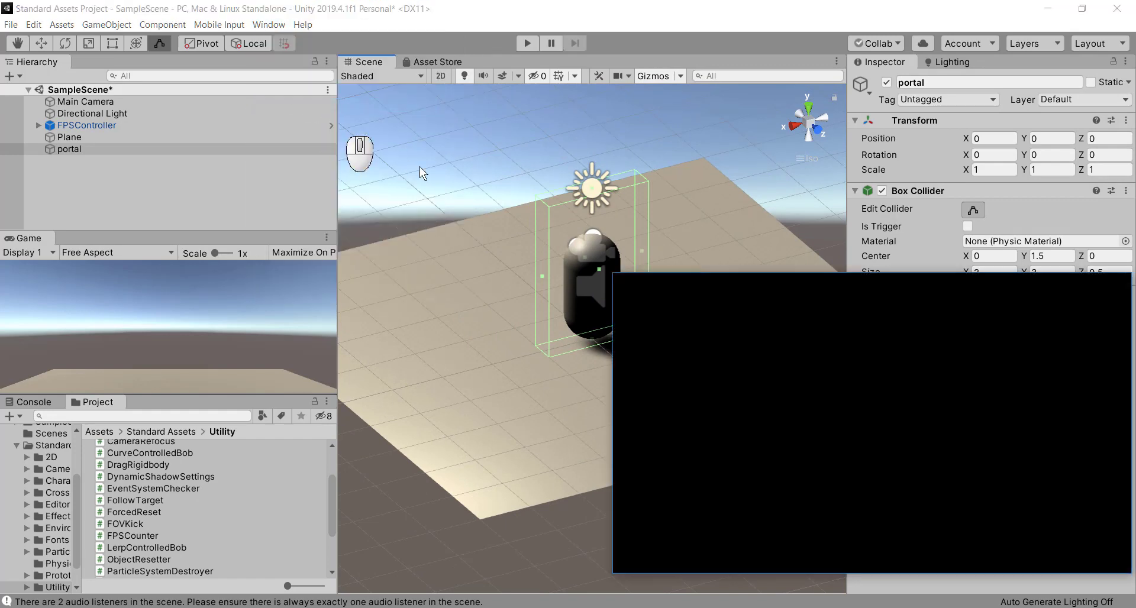
left_click(856, 297)
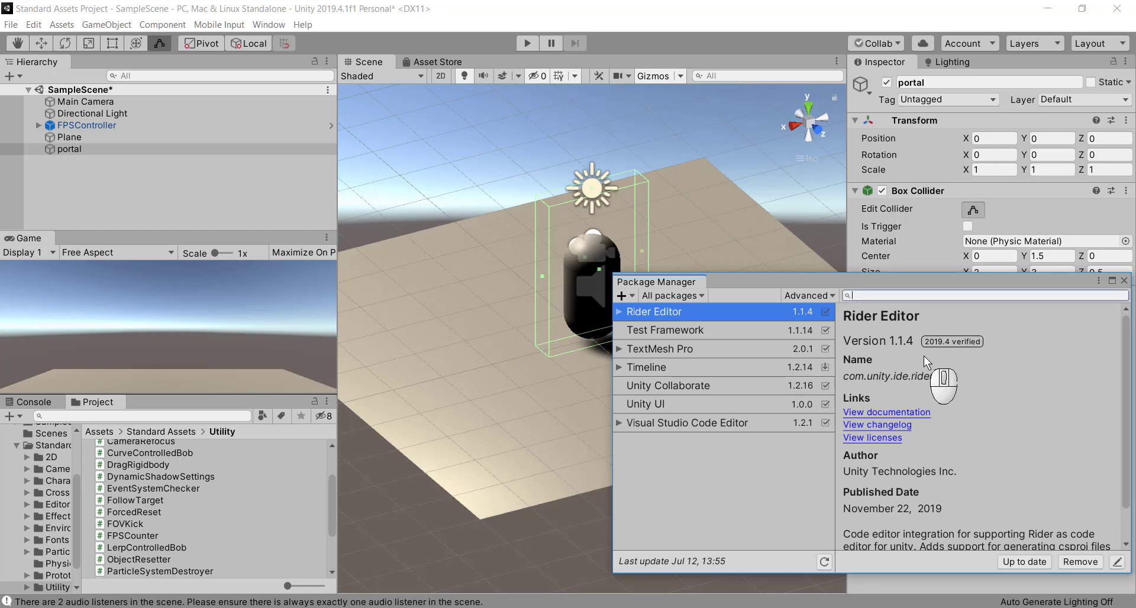
type("proB")
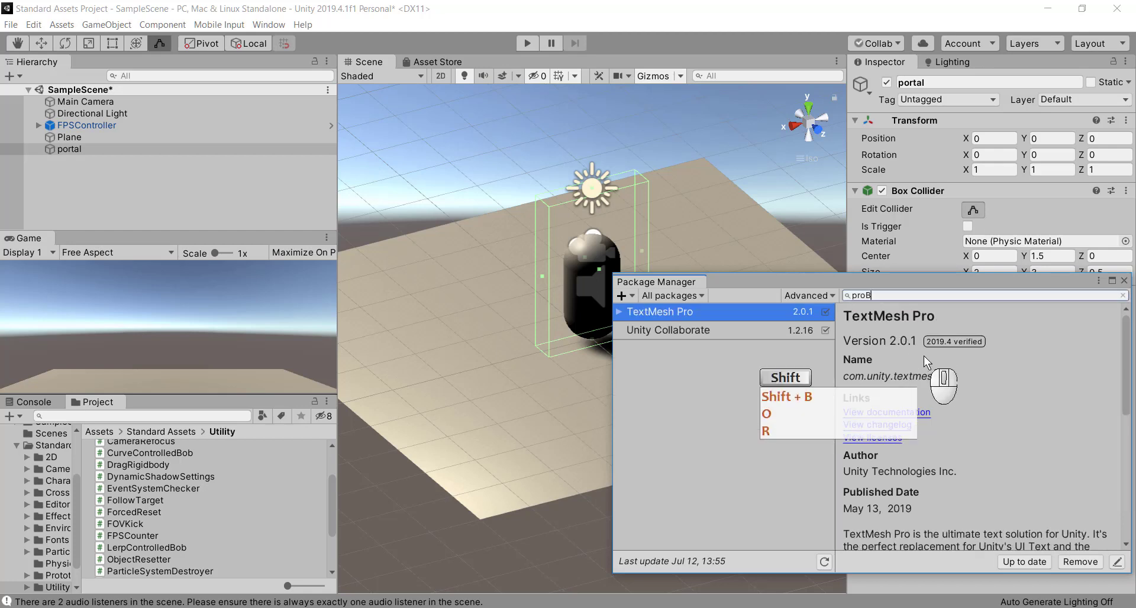
type("ui")
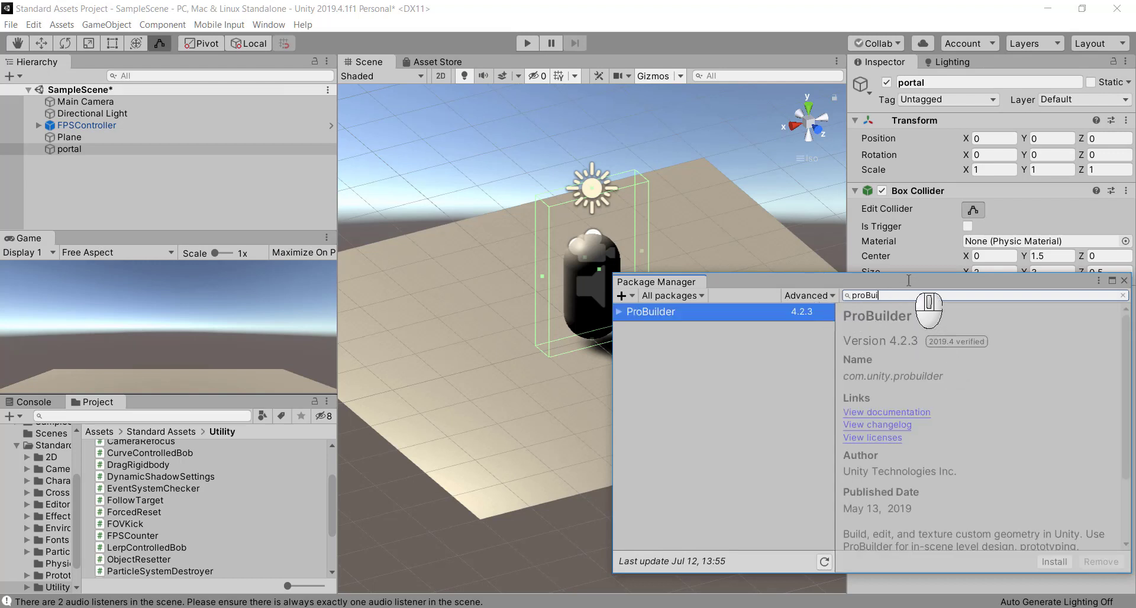
left_click_drag(934, 278, 788, 236)
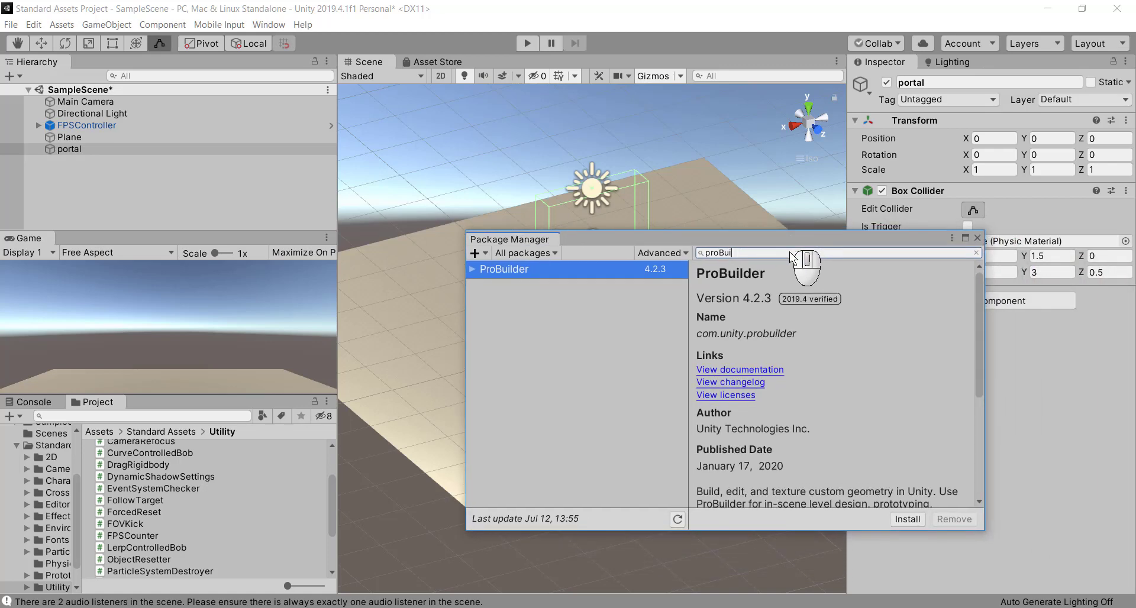
left_click(911, 521)
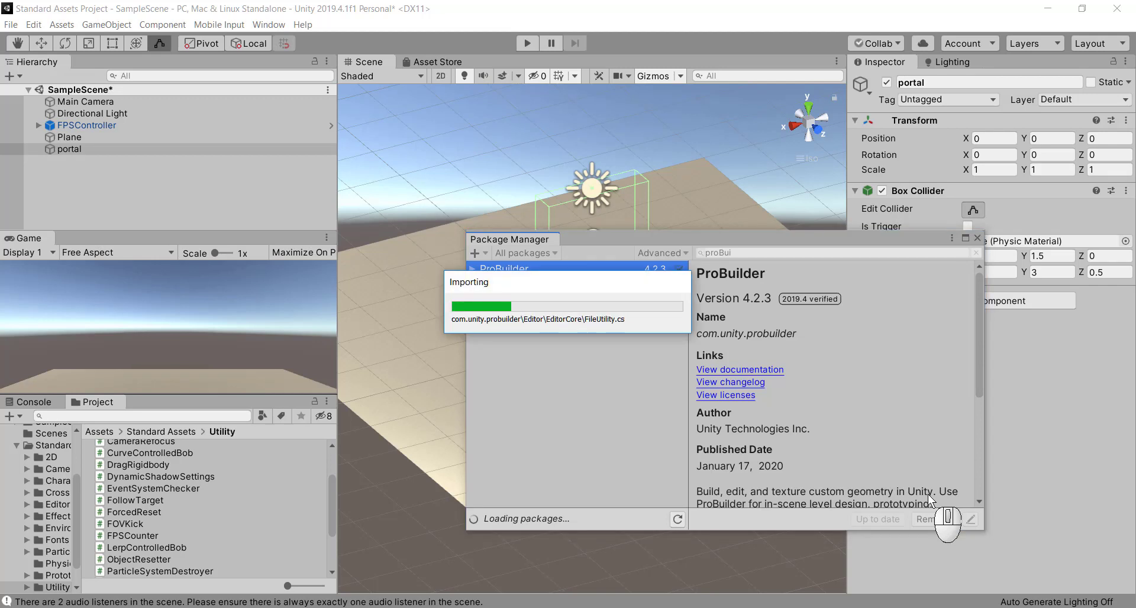
- Show preview packages in the Package Manager, find ProGrids, install version 3.0.3, and close the Package Manager
key("F9")
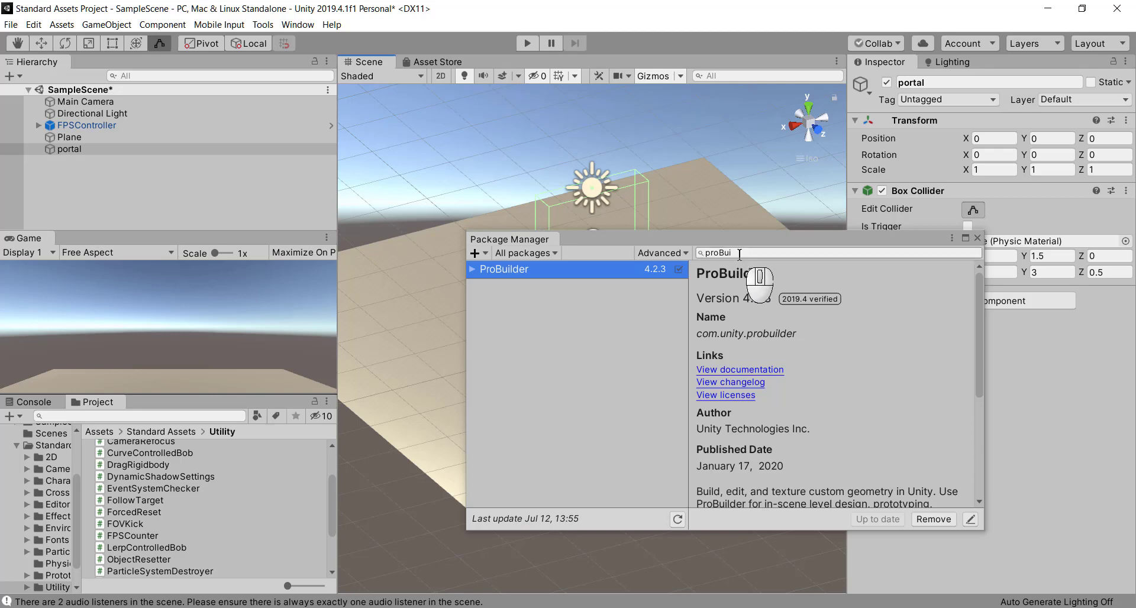
left_click_drag(740, 253, 694, 257)
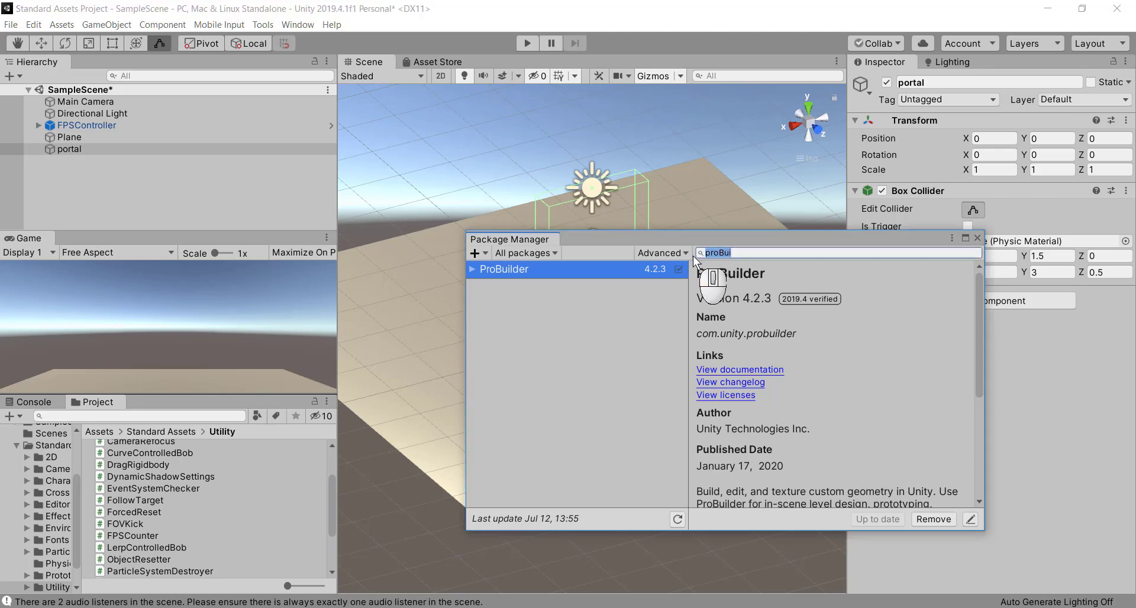
left_click(660, 253)
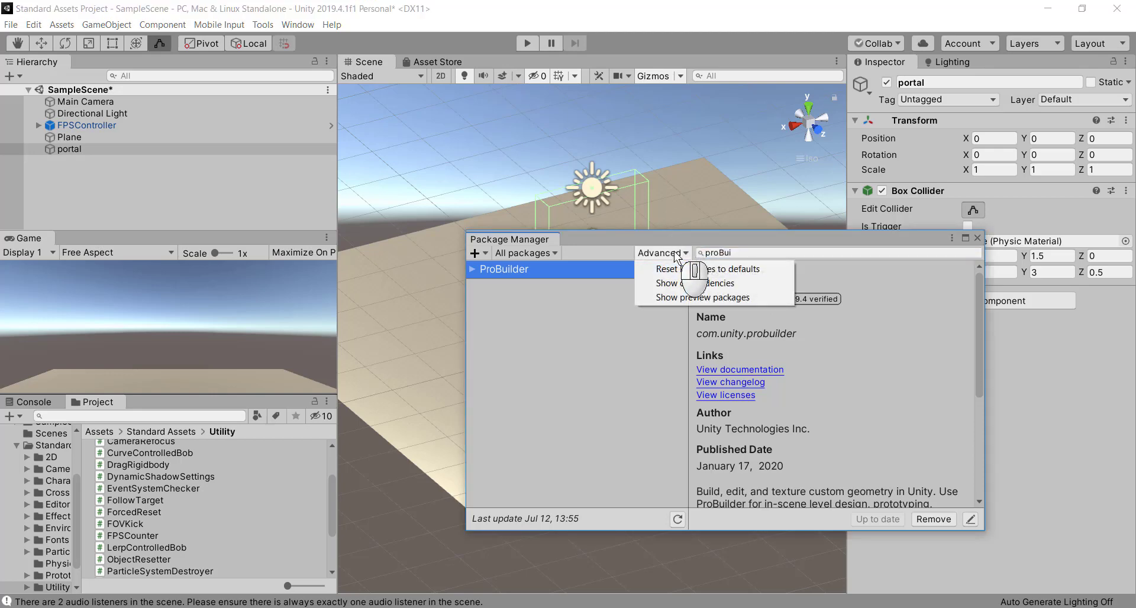
left_click(649, 302)
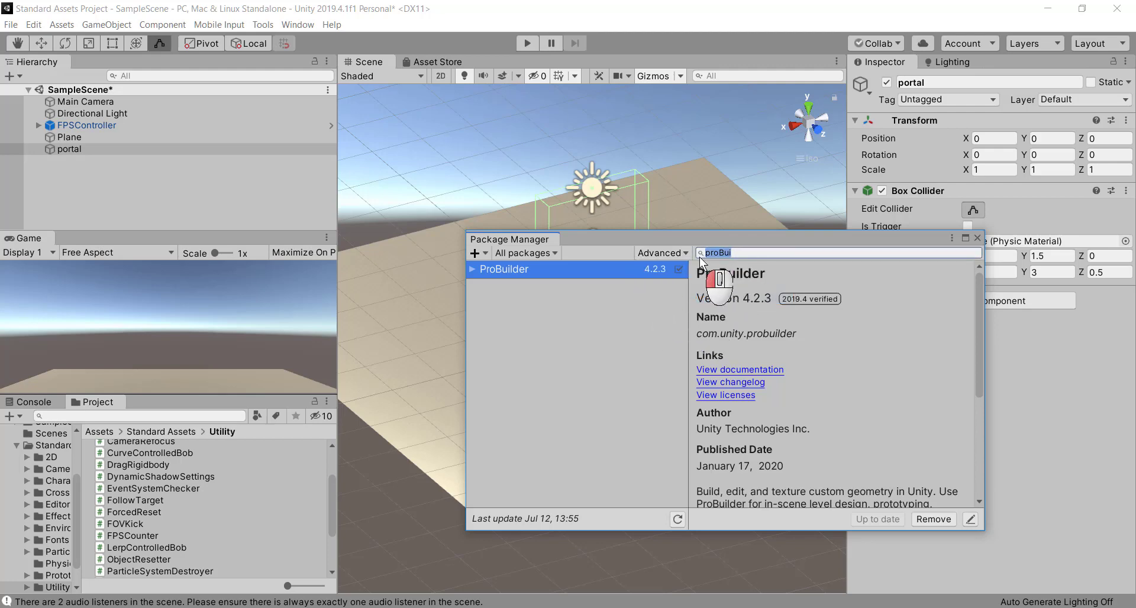
type("pro")
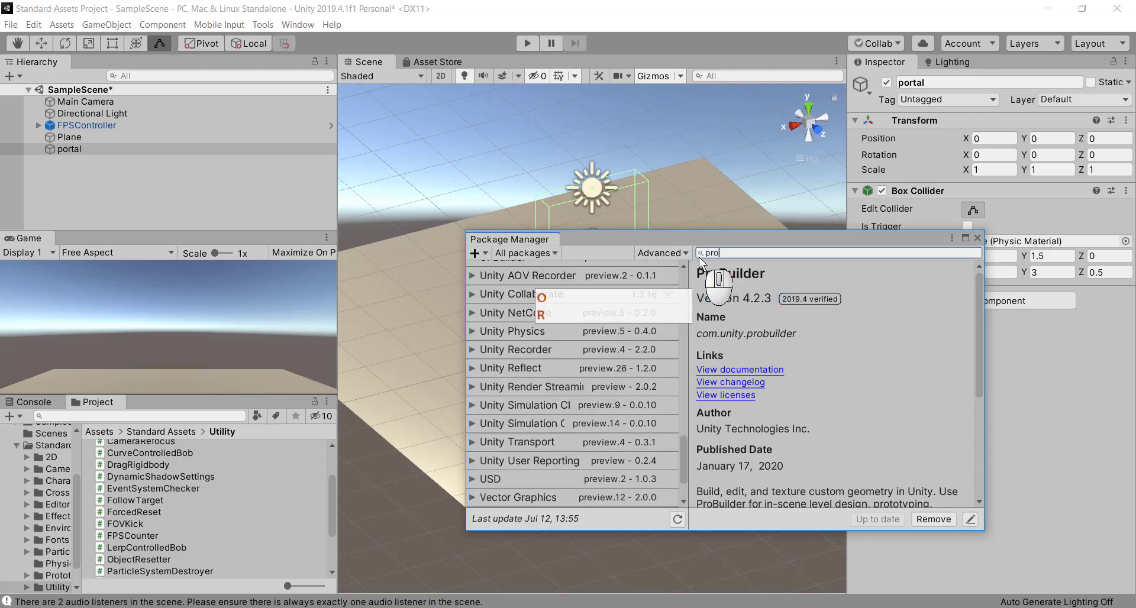
type("g")
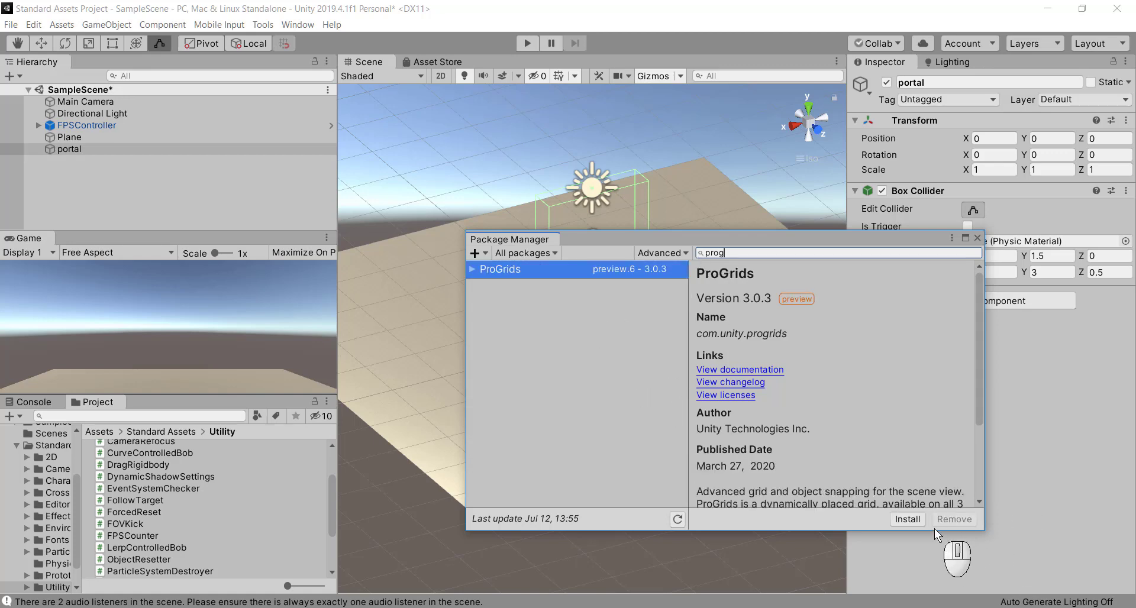
left_click(907, 519)
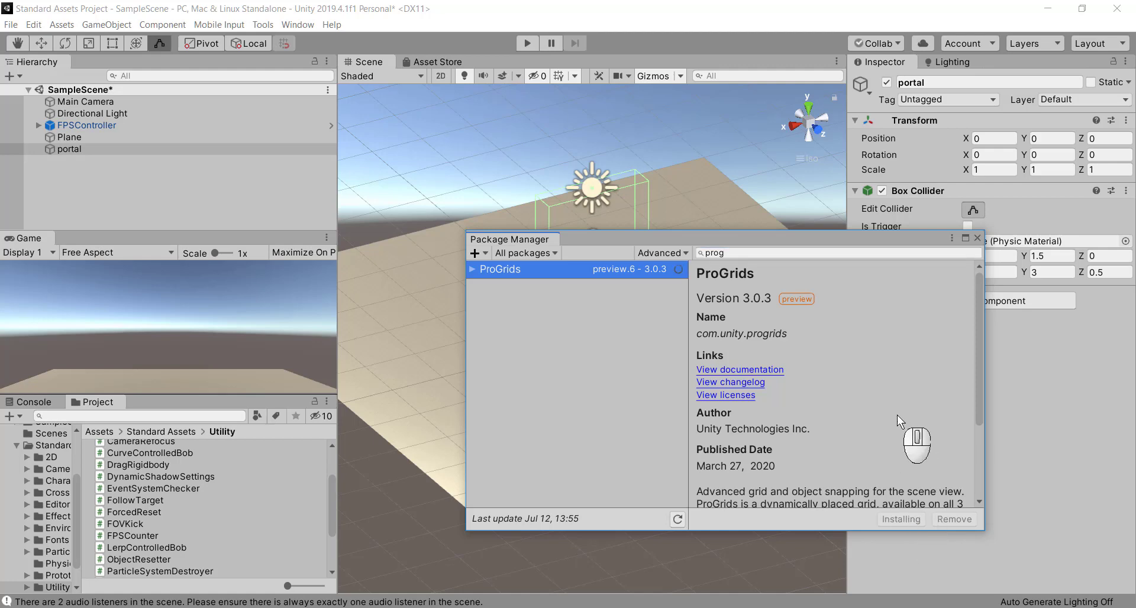
key("F9")
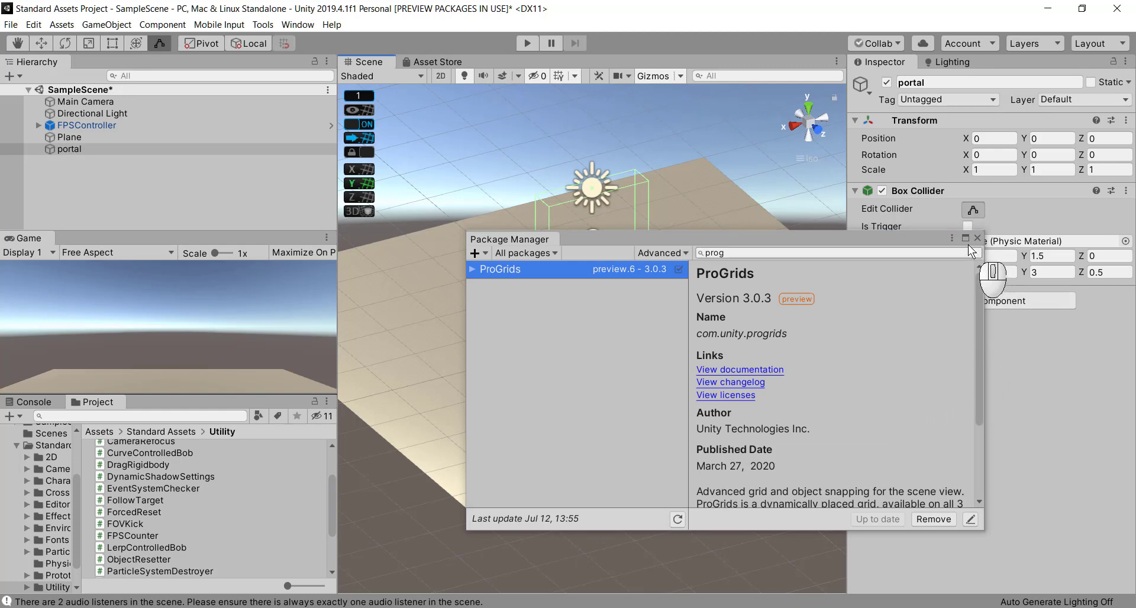
left_click(978, 239)
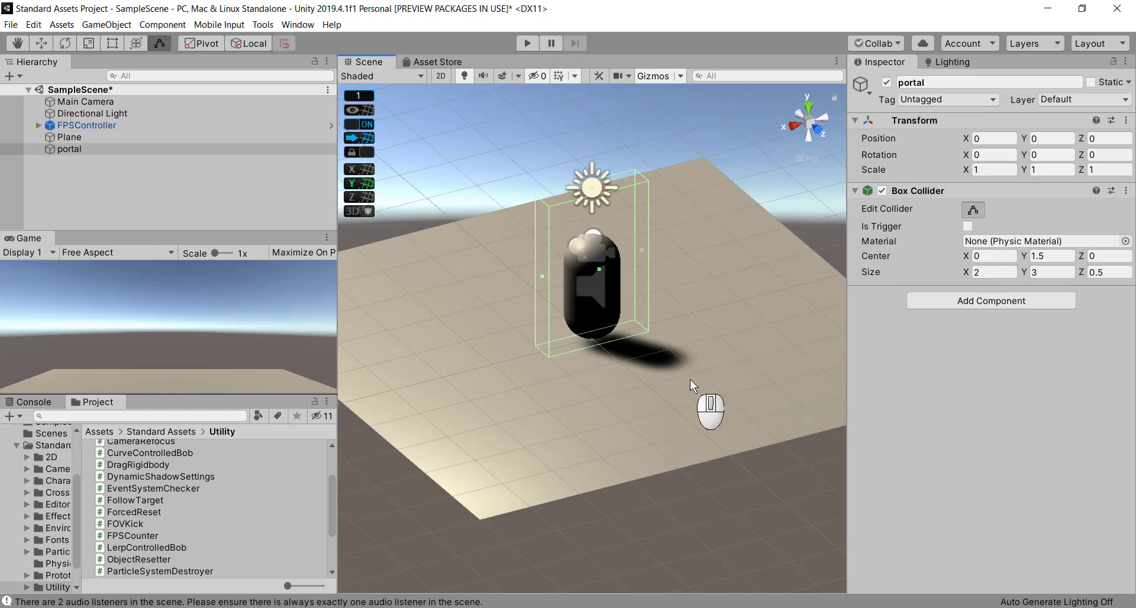
- Switch the scene to the Front view and start a new ProBuilder shape with Arch as the shape type
left_click_drag(680, 361, 569, 323, "alt")
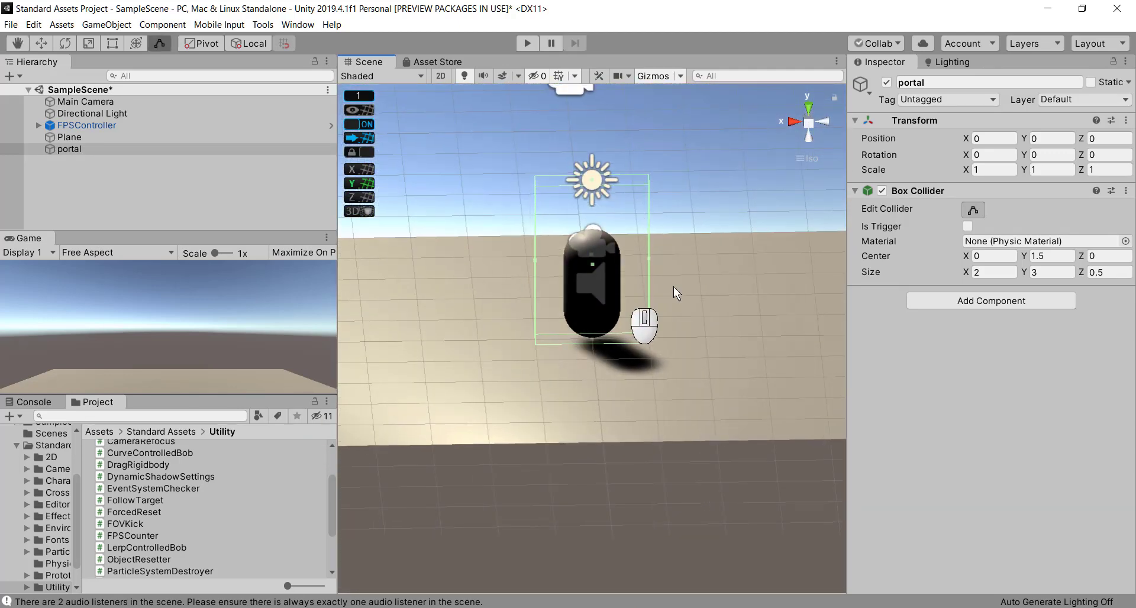
left_click_drag(692, 278, 461, 402, "alt")
left_click(795, 129)
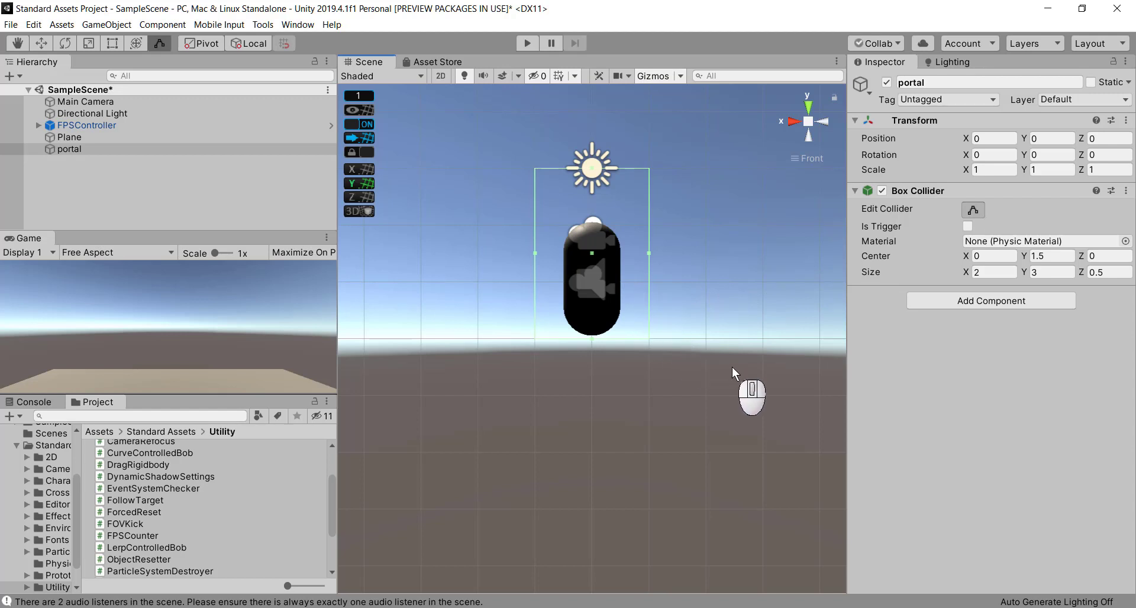
key("ctrl+shift")
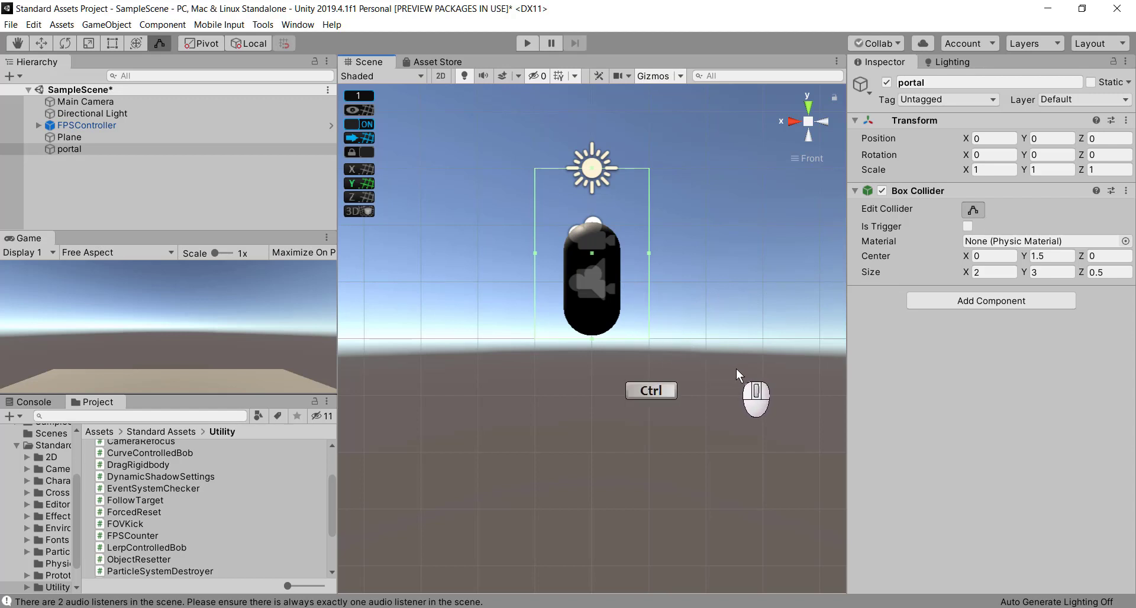
key("ctrl+shift+k")
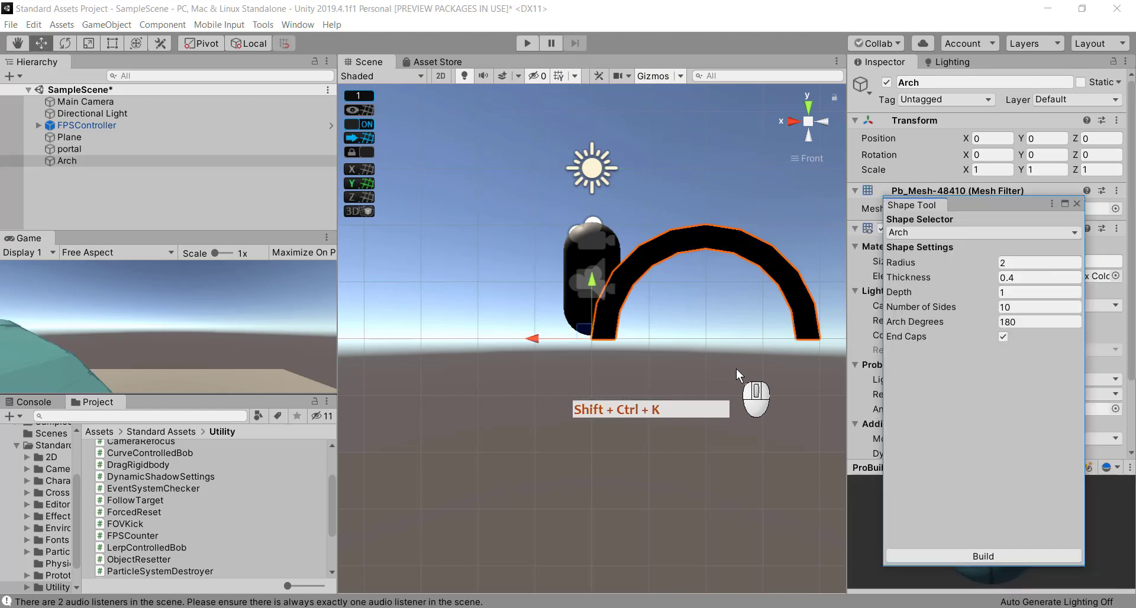
left_click_drag(997, 205, 979, 79)
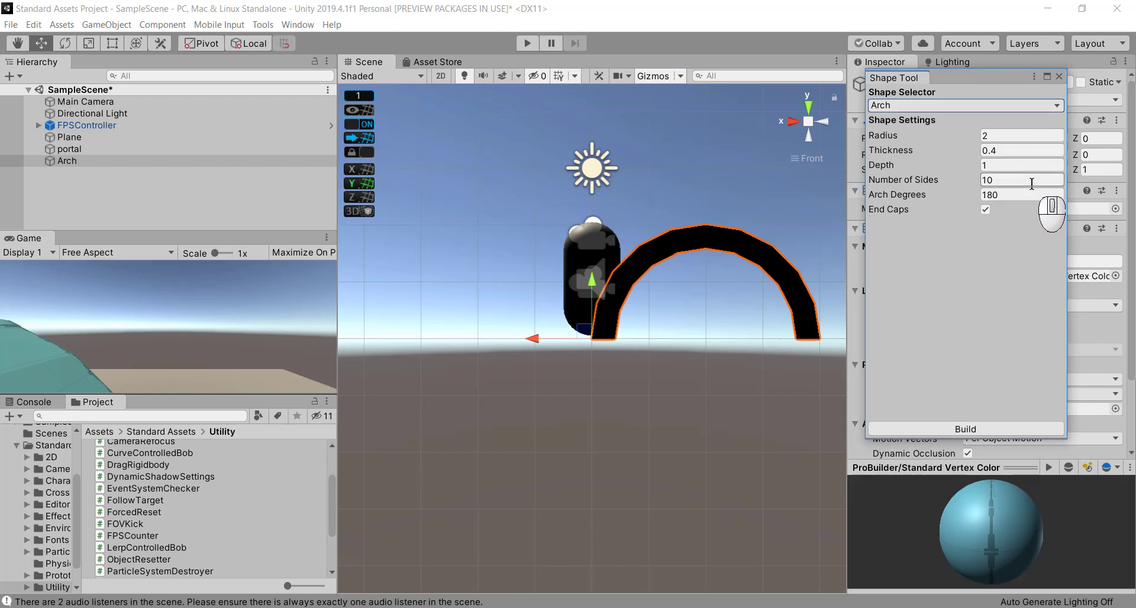
left_click(891, 106)
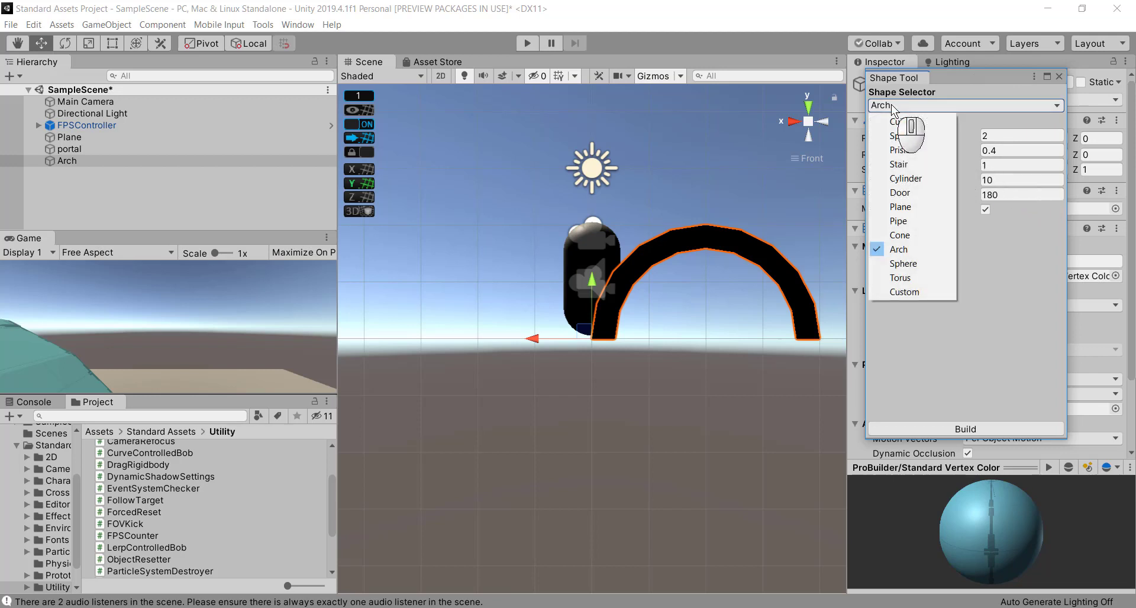
left_click(891, 106)
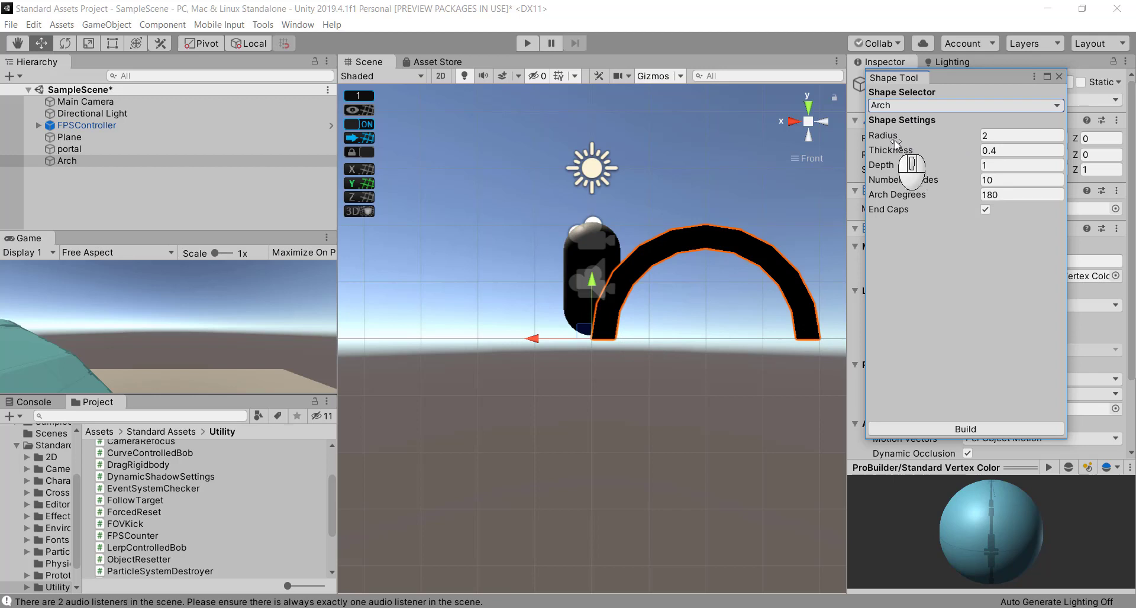
- Set the arch's Thickness to 0.5 in the shape settings
left_click(1004, 151)
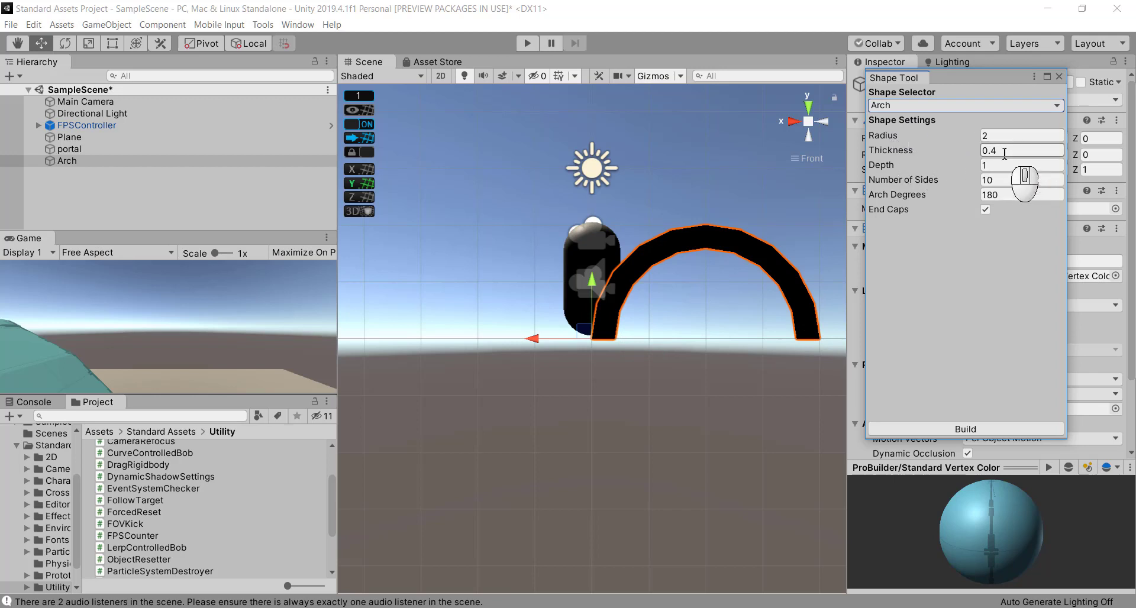
left_click(970, 155)
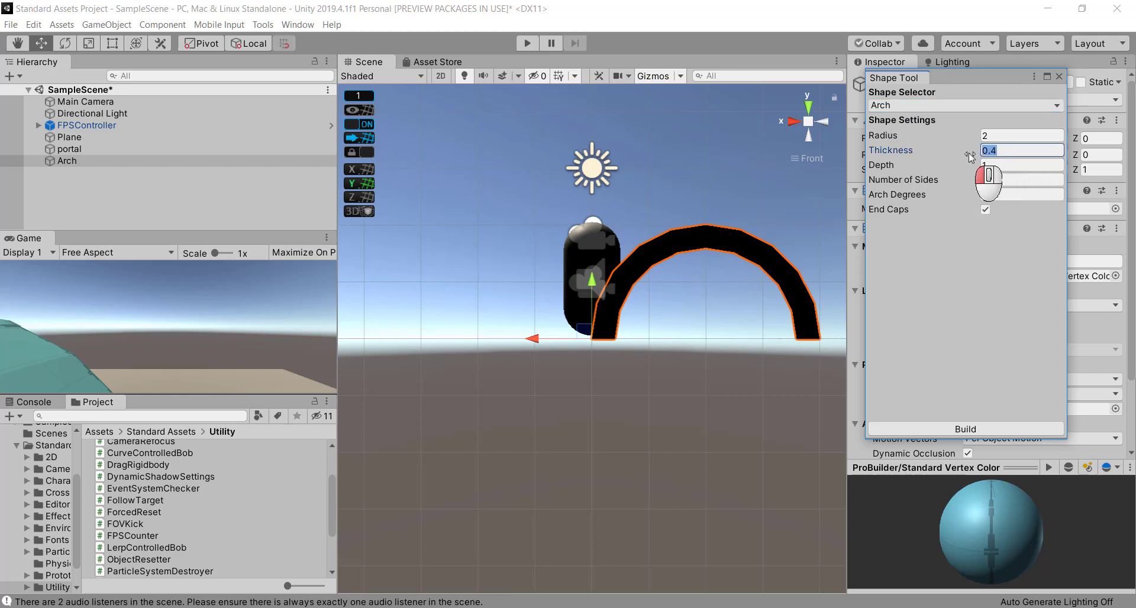
type("1")
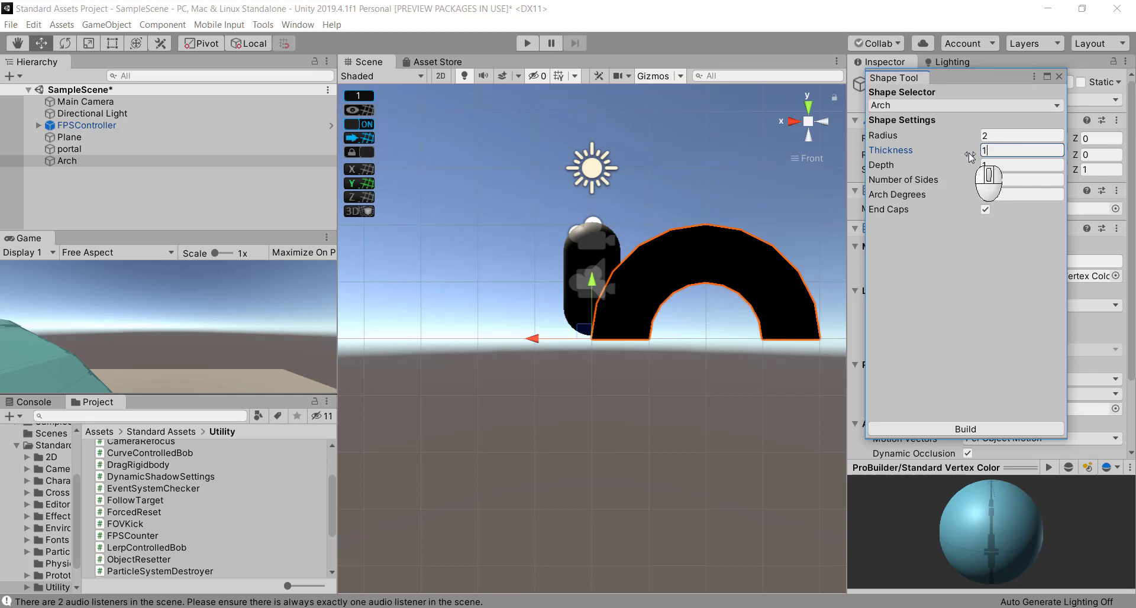
key("BackSpace")
type("0.")
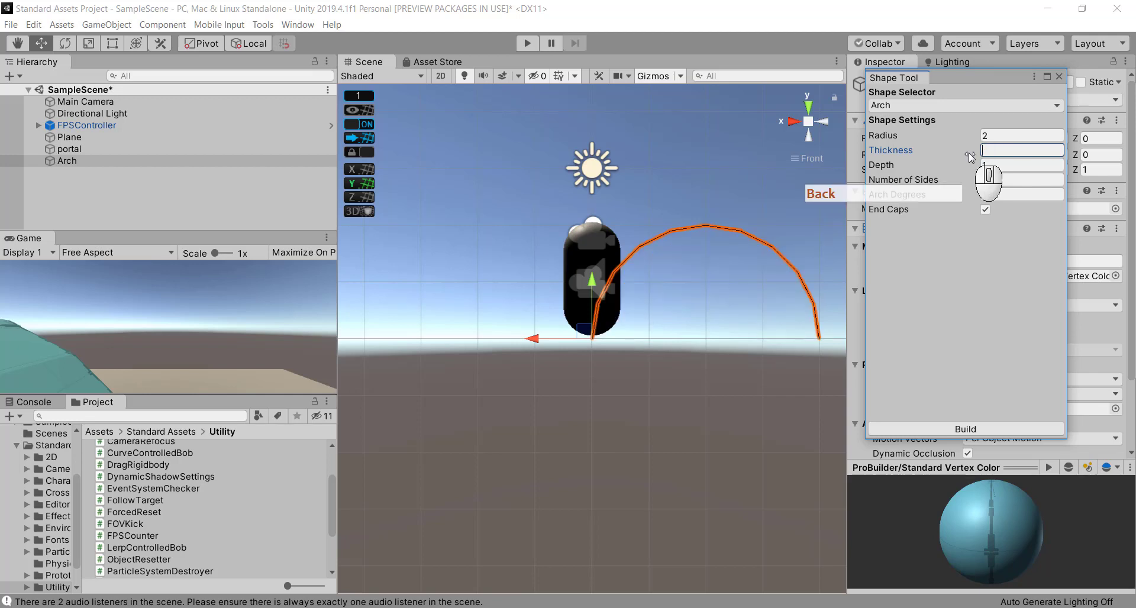
type("5")
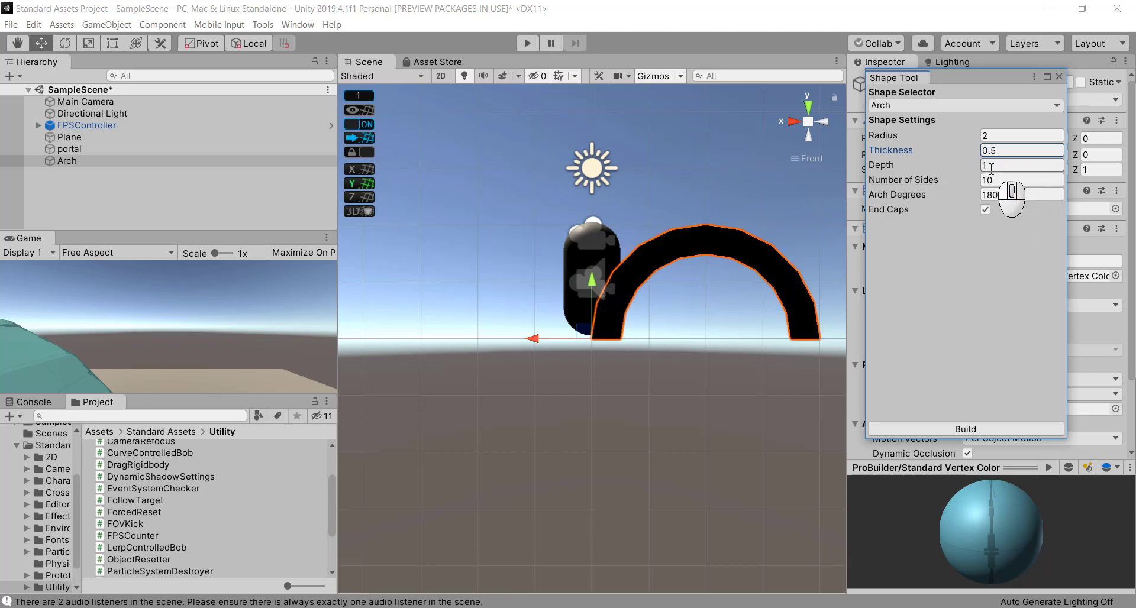
- Try an Arch Degrees value of 360 on the arch and restore it to 180
left_click_drag(445, 415, 648, 375, "alt")
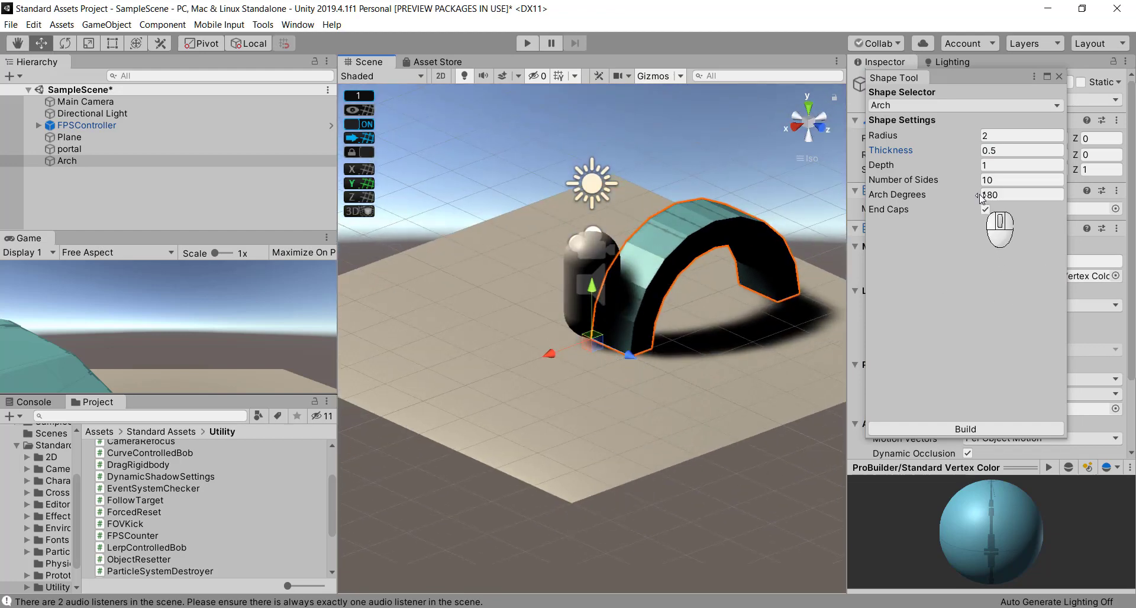
left_click(996, 181)
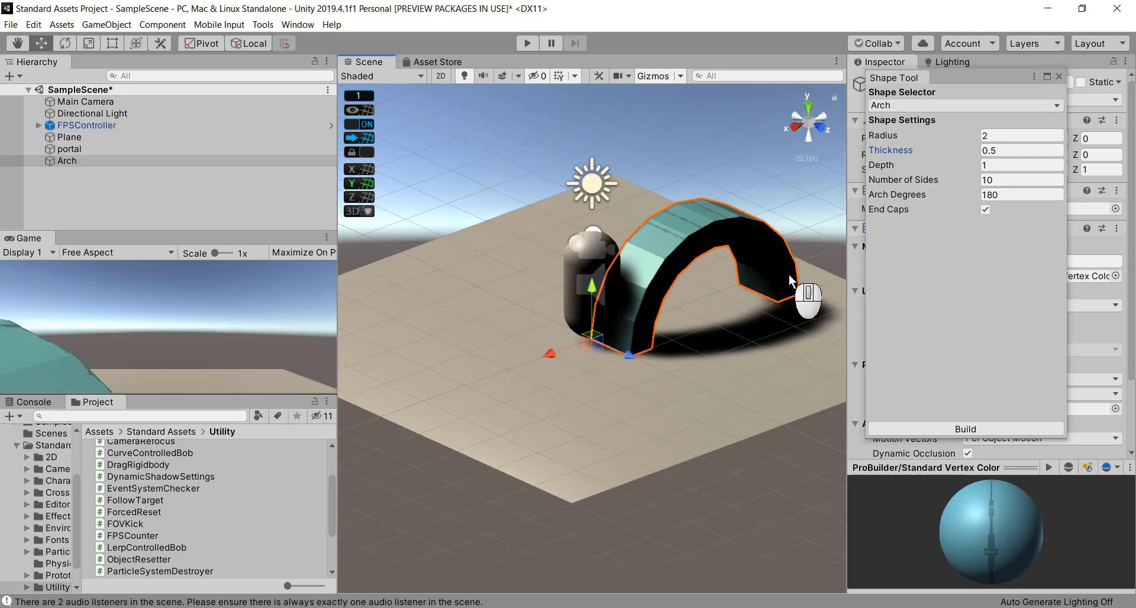
left_click_drag(669, 340, 586, 358, "alt")
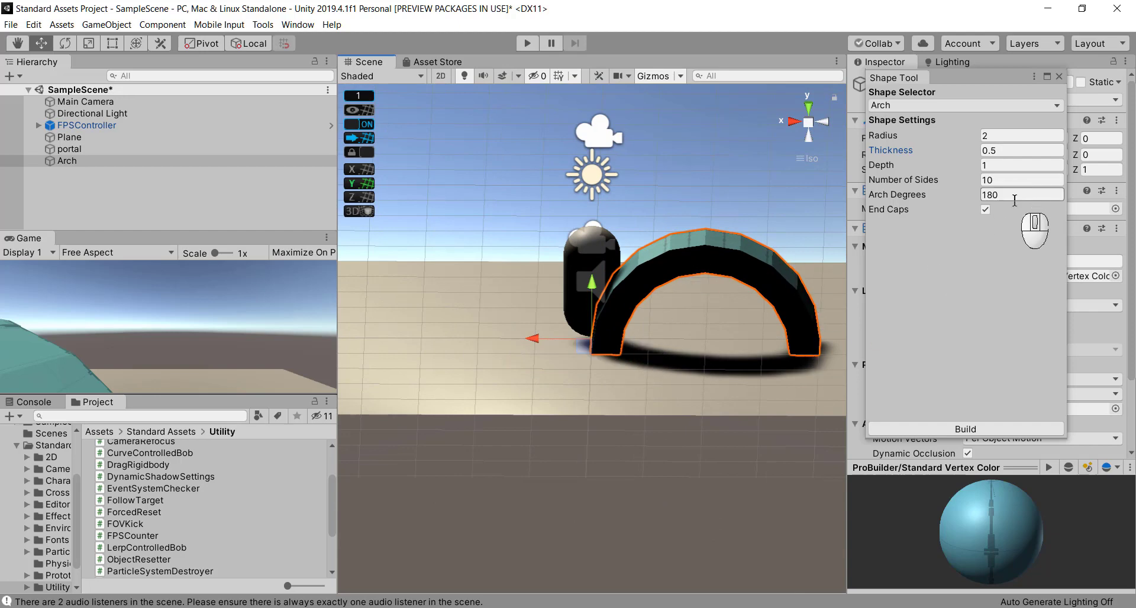
left_click(960, 196)
type("360")
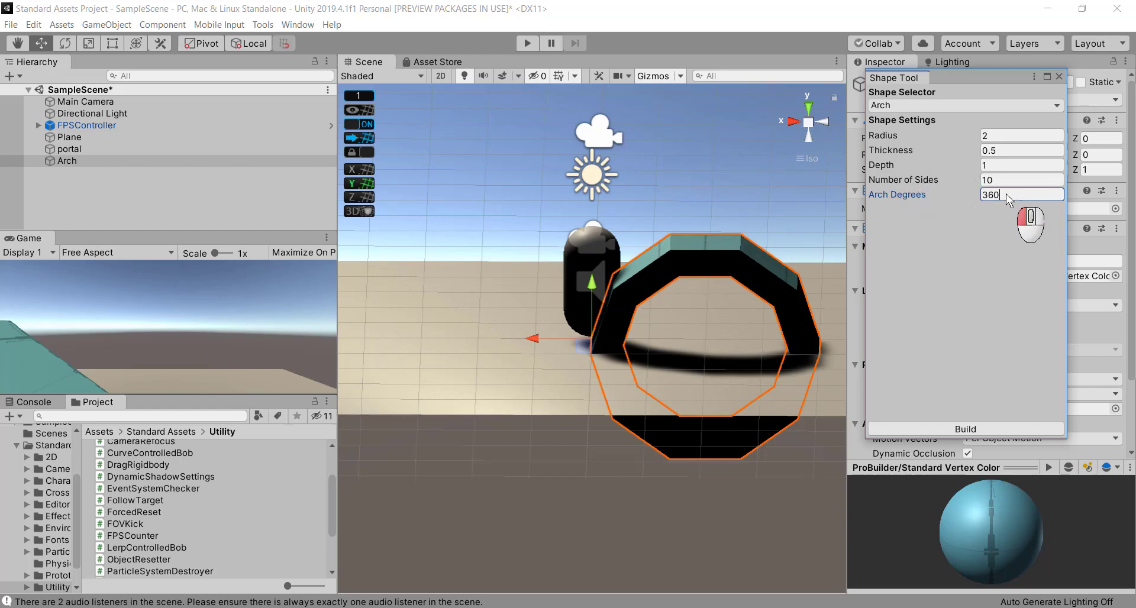
left_click(950, 191)
type("180")
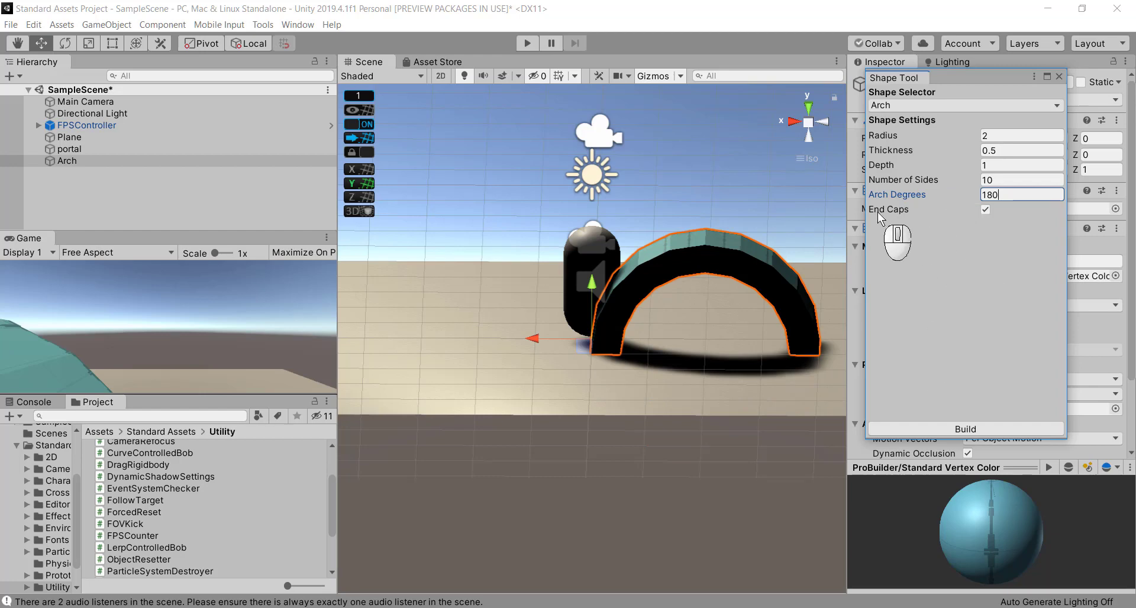
- Turn the arch's End Caps off to inspect its open underside and turn them back on
left_click_drag(619, 389, 659, 133, "alt")
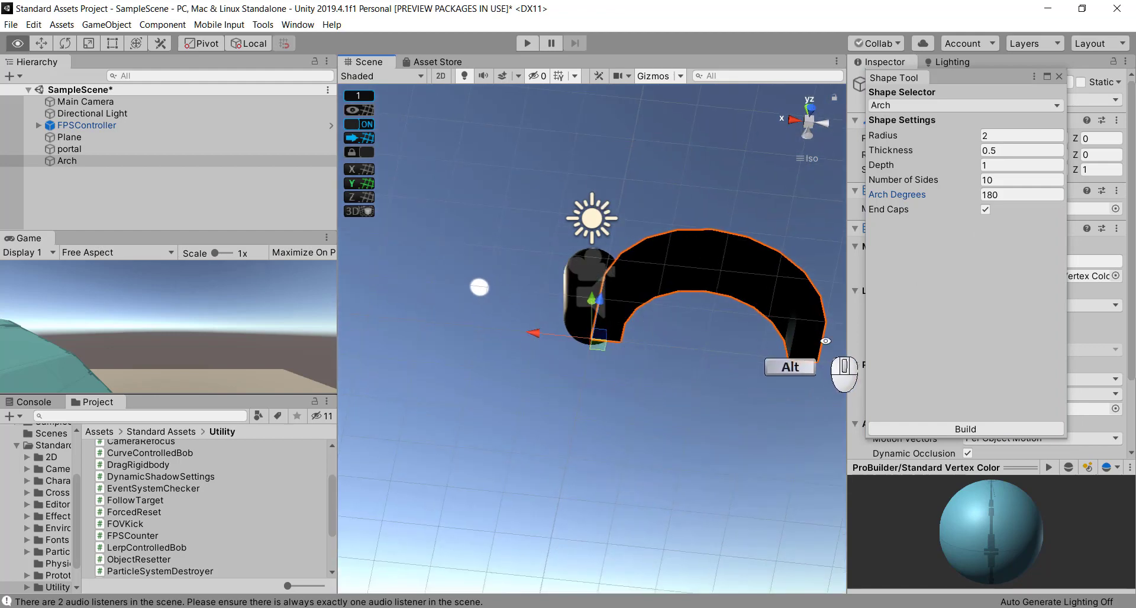
left_click_drag(711, 284, 760, 227, "alt")
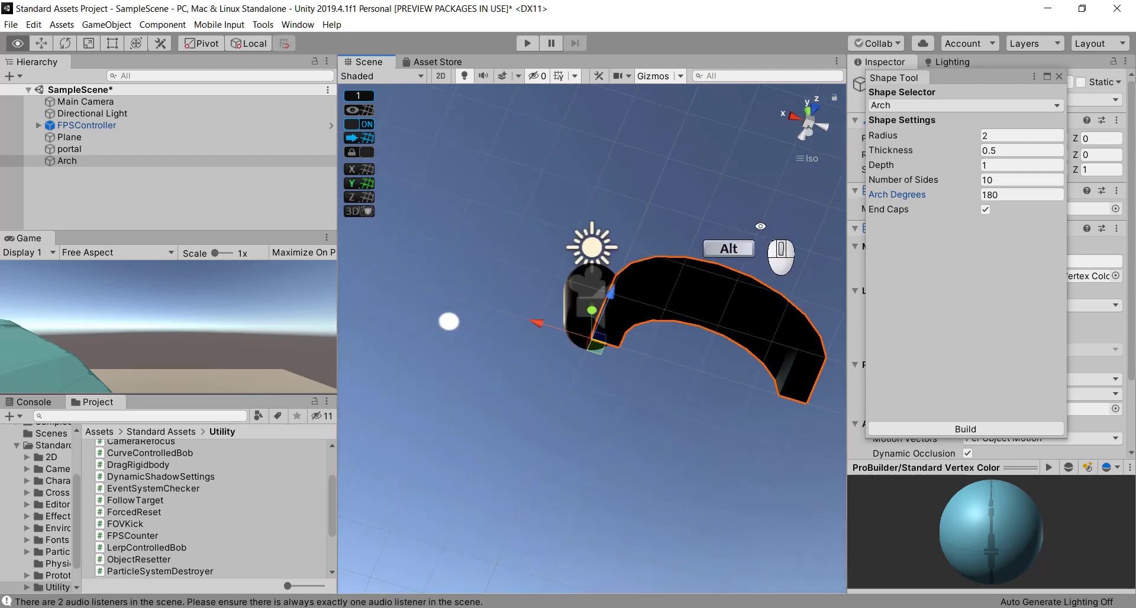
left_click(984, 210)
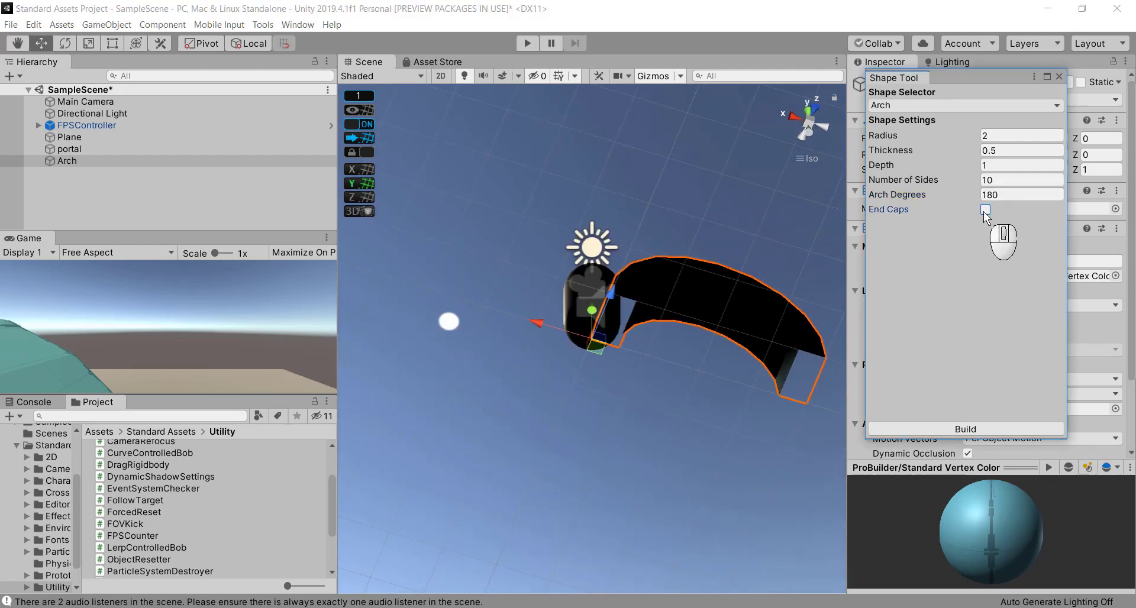
left_click(985, 209)
- Build the arch with the current shape settings and close the Shape Tool
left_click_drag(835, 332, 568, 565, "alt")
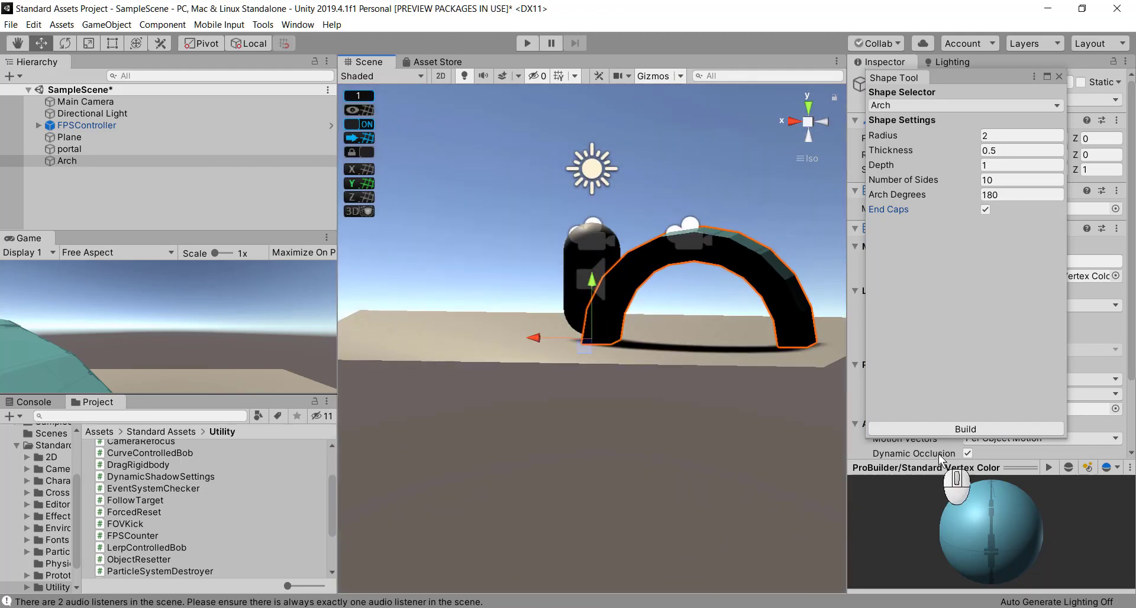
left_click(958, 428)
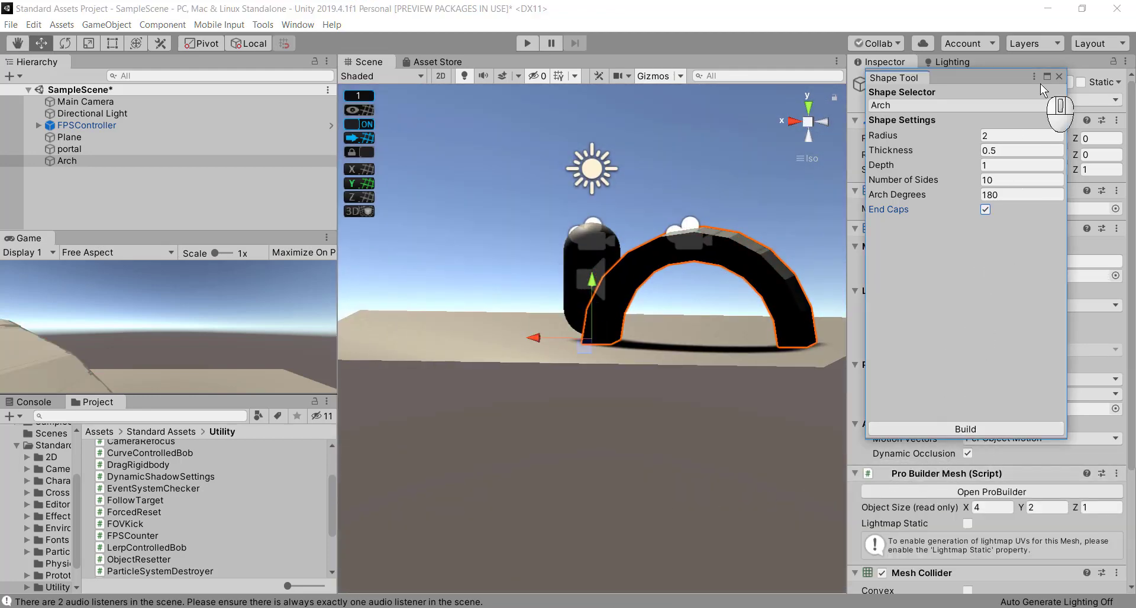
left_click(1059, 78)
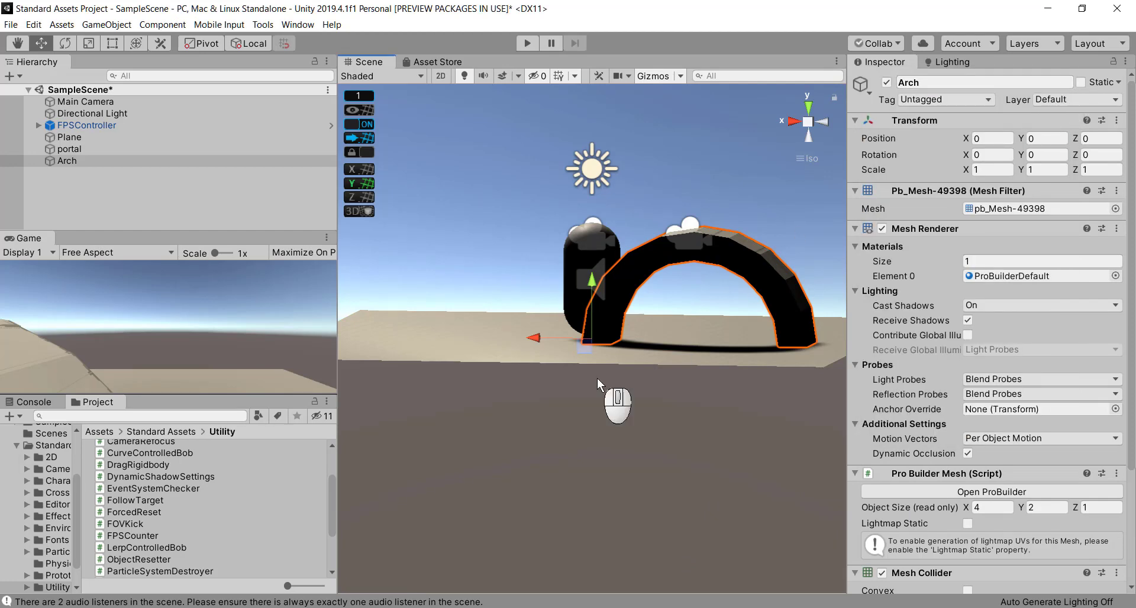
- In the Top view, move the arch along the X axis to Position X 2, centring it on the character
left_click_drag(577, 352, 611, 41, "alt")
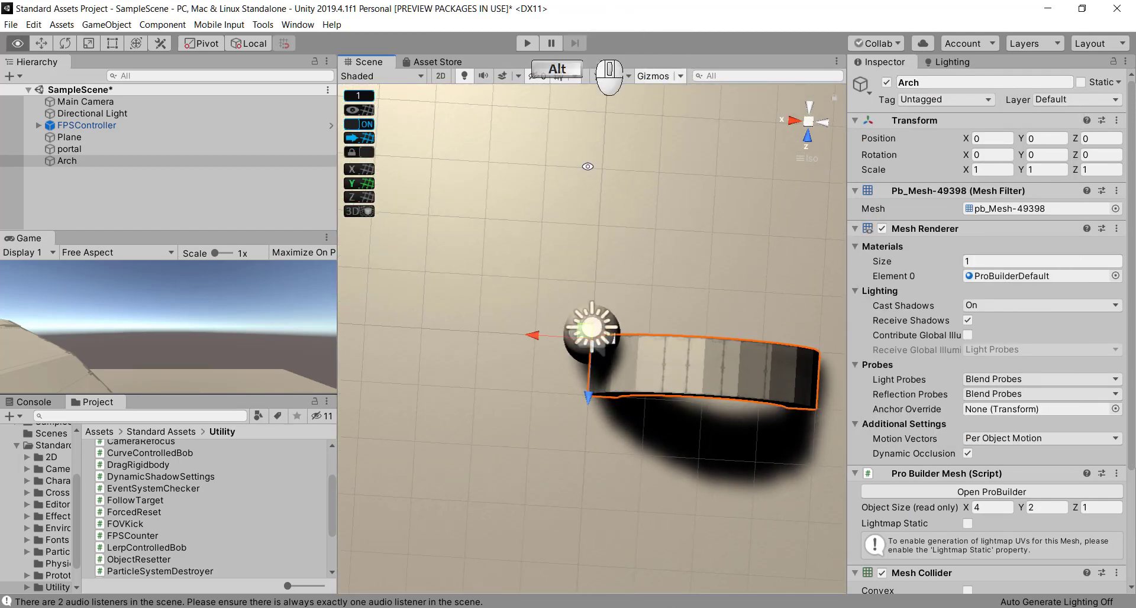
left_click_drag(599, 210, 607, 251, "alt")
right_click_drag(613, 300, 647, 186, "alt")
left_click_drag(639, 201, 634, 501, "alt")
left_click(809, 109)
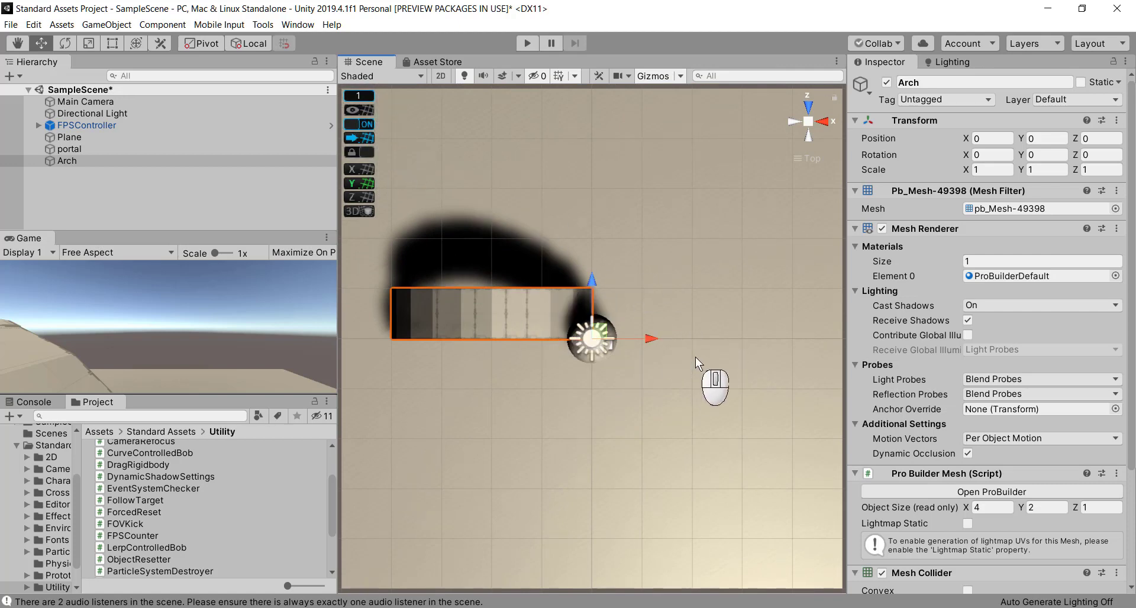
left_click_drag(653, 338, 729, 330)
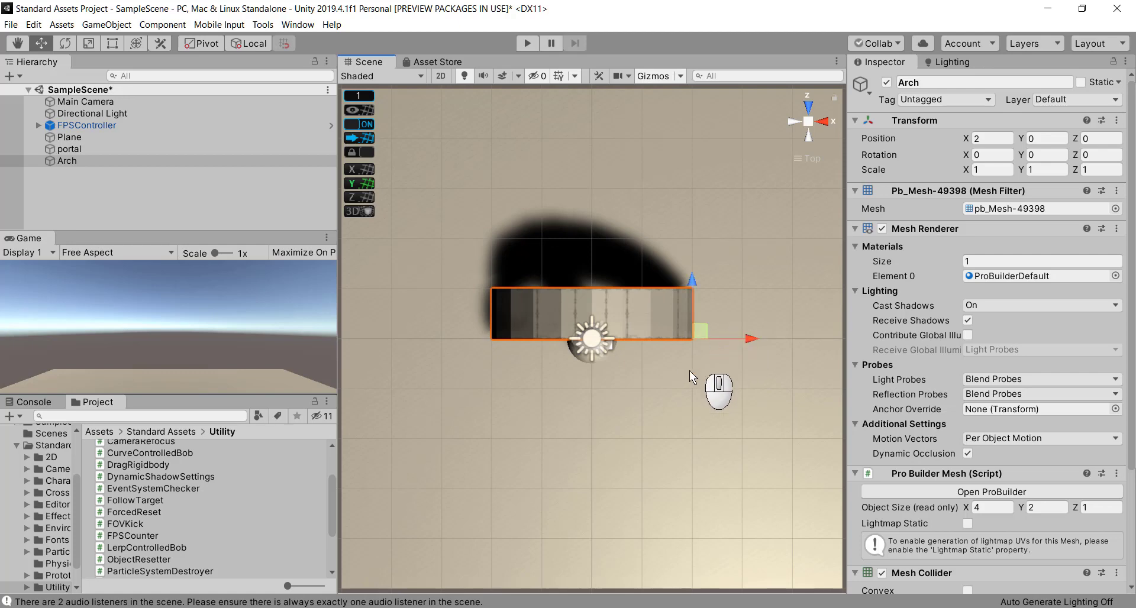
- Open the ProBuilder window and place it clear of the arch, with the undersides of the arch's two feet in view
left_click_drag(613, 431, 588, 271, "alt")
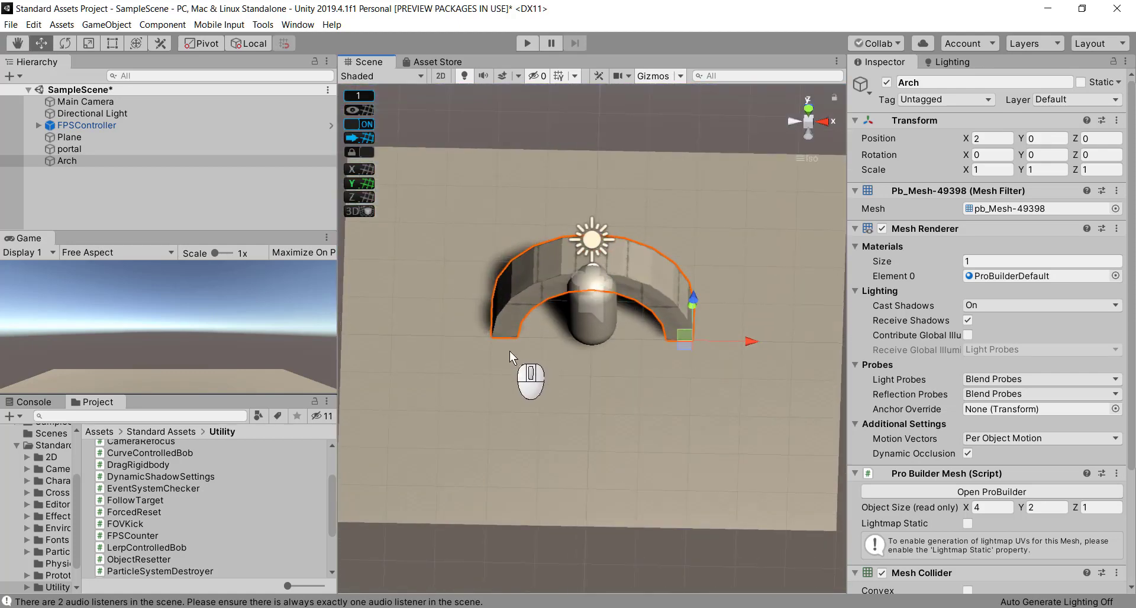
left_click_drag(540, 430, 546, 30, "alt")
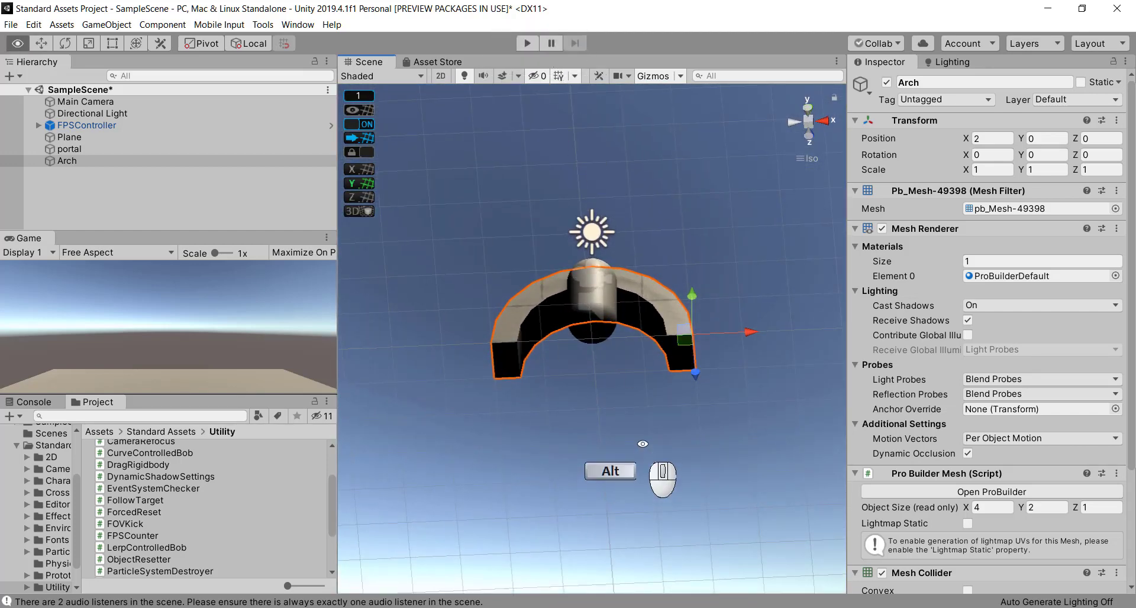
left_click_drag(592, 467, 674, 350, "alt")
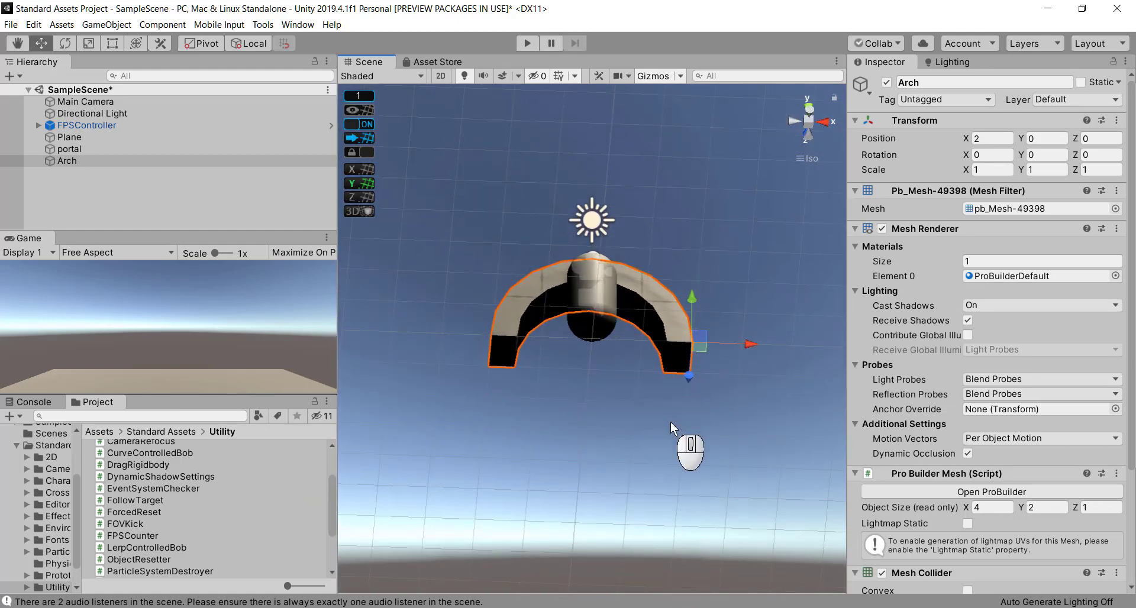
left_click(274, 26)
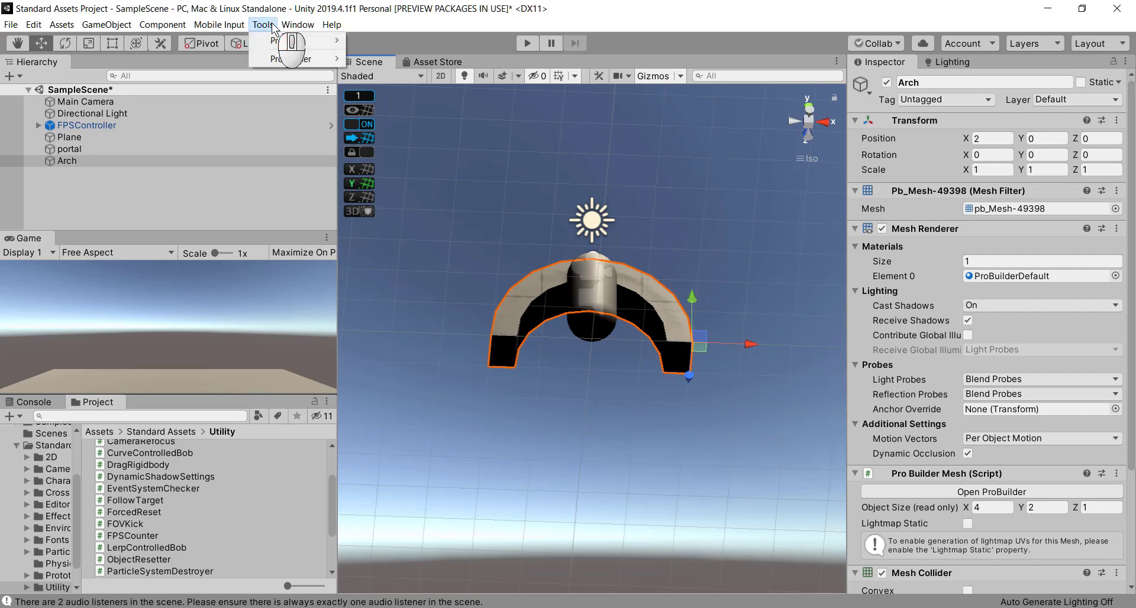
mouse_move(332, 59)
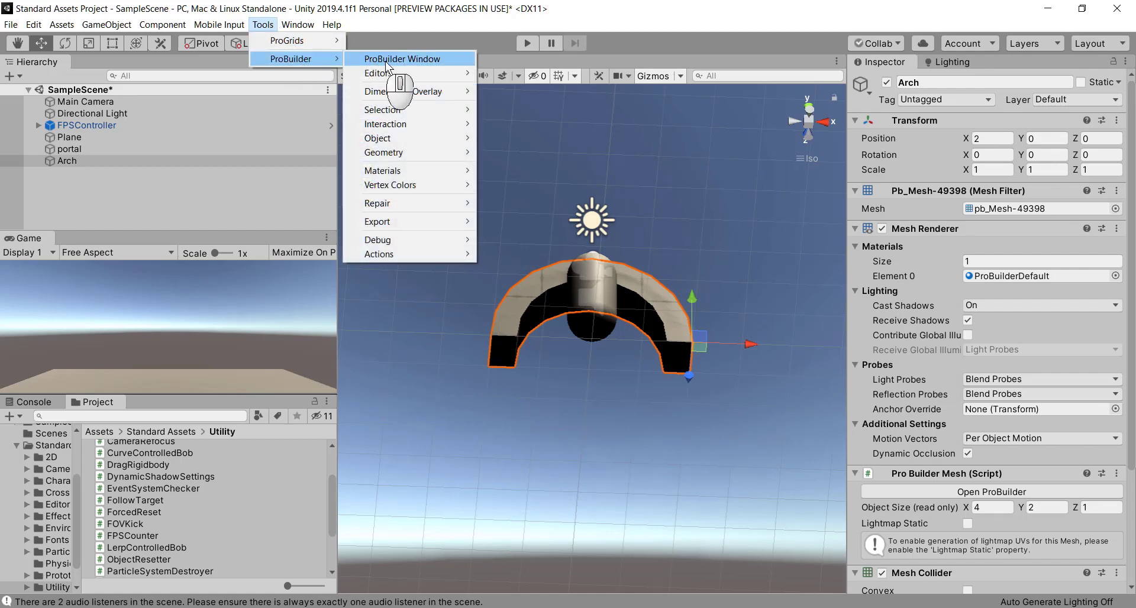
left_click(406, 59)
left_click_drag(723, 225, 1001, 160)
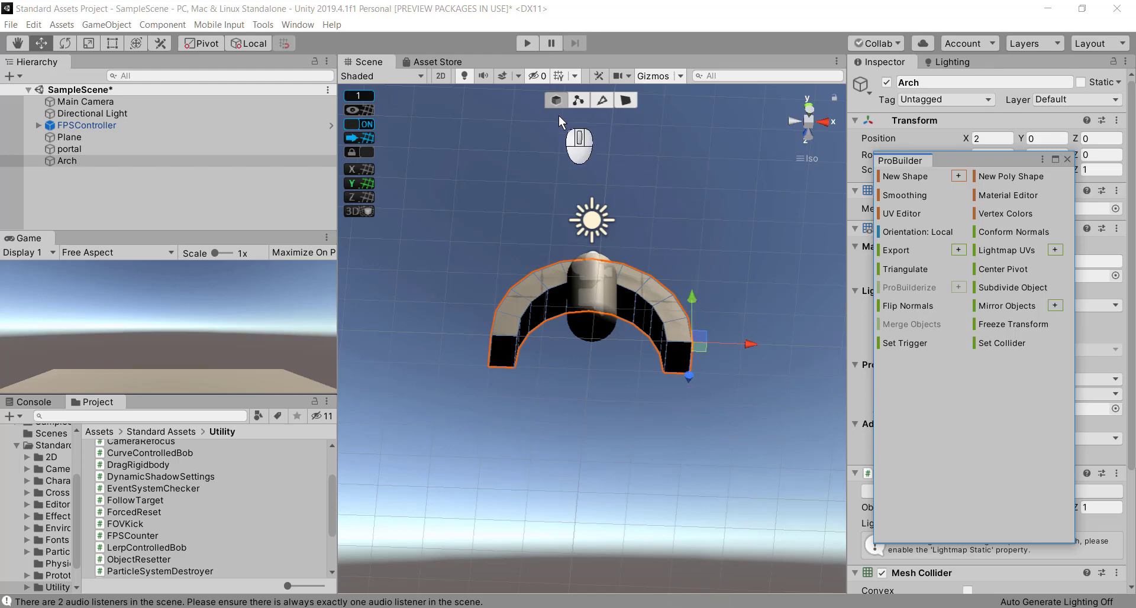
- In Face Selection mode, extrude the bottom end faces of both arch feet together about 4 units straight down to form legs
left_click(625, 100)
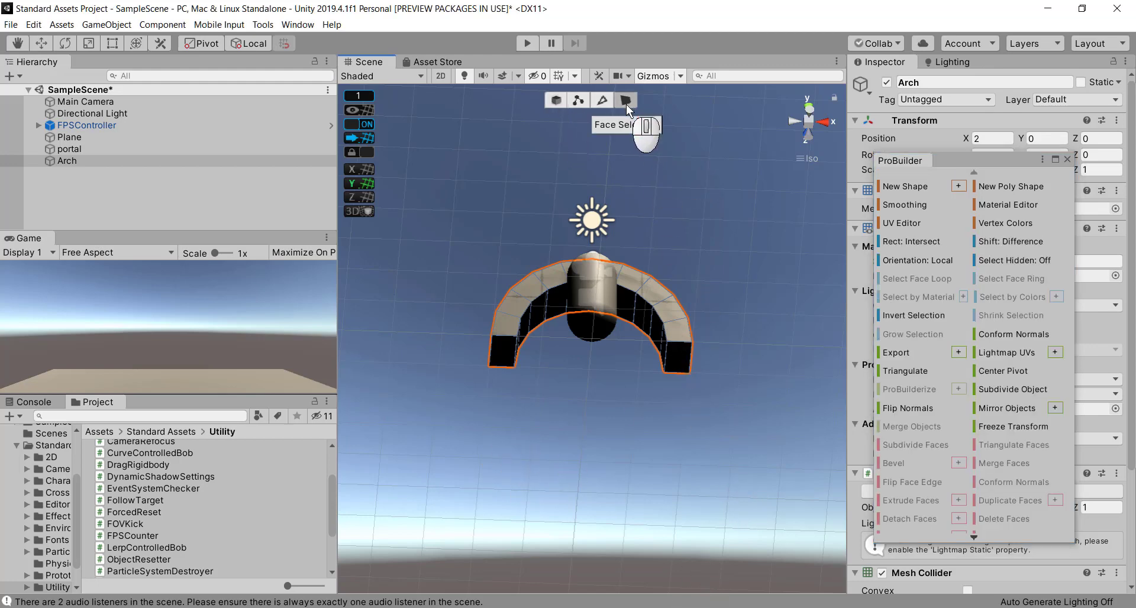
left_click(504, 354)
left_click(685, 366, "ctrl")
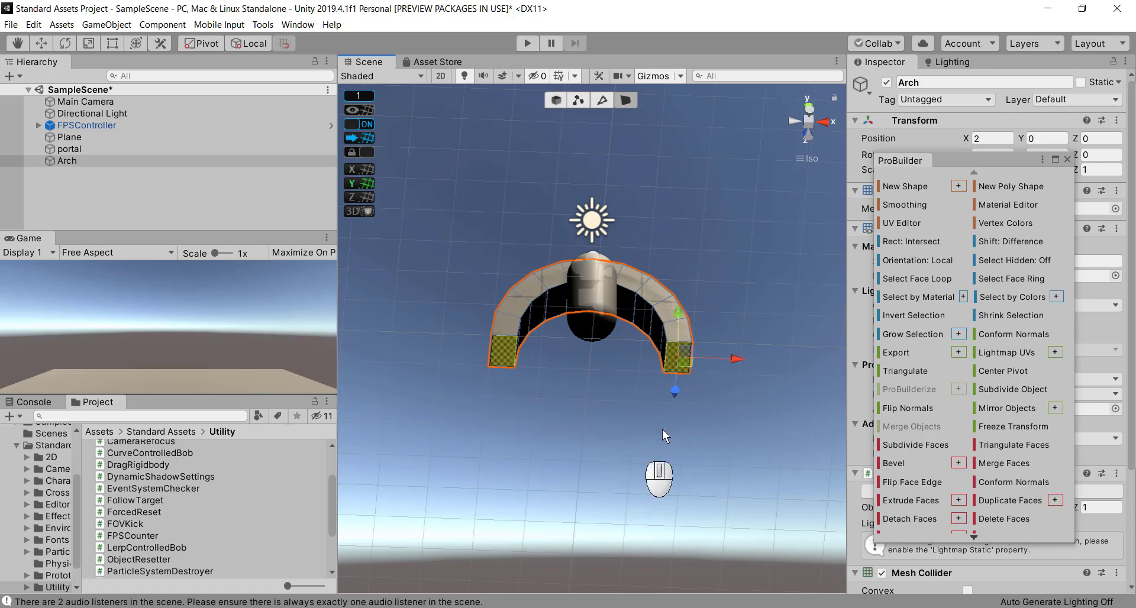
left_click_drag(784, 238, 781, 204, "alt")
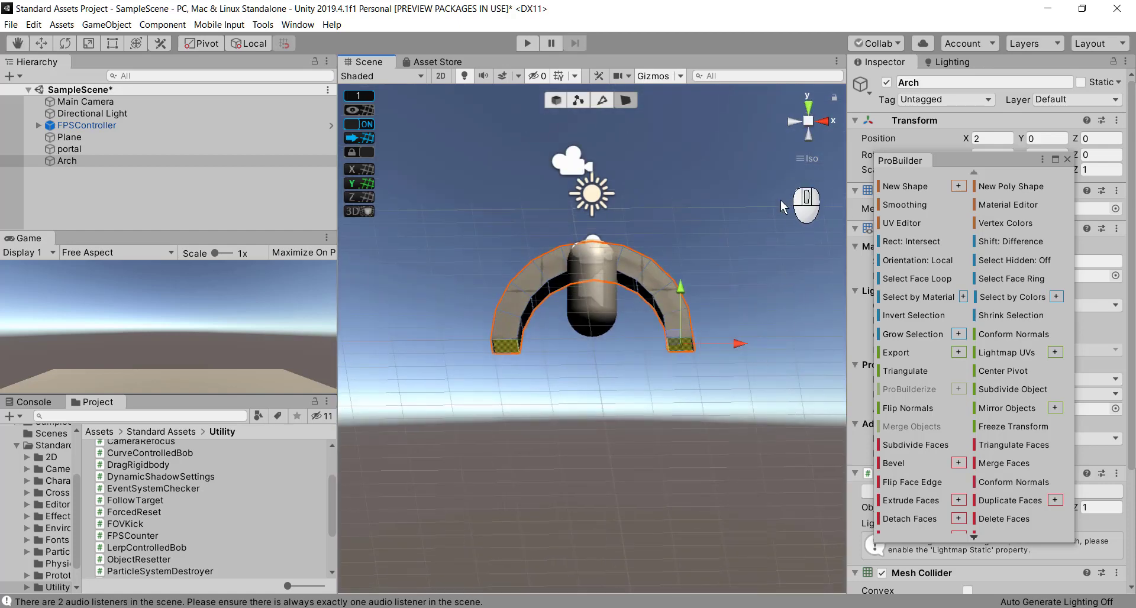
left_click_drag(760, 251, 769, 204, "alt")
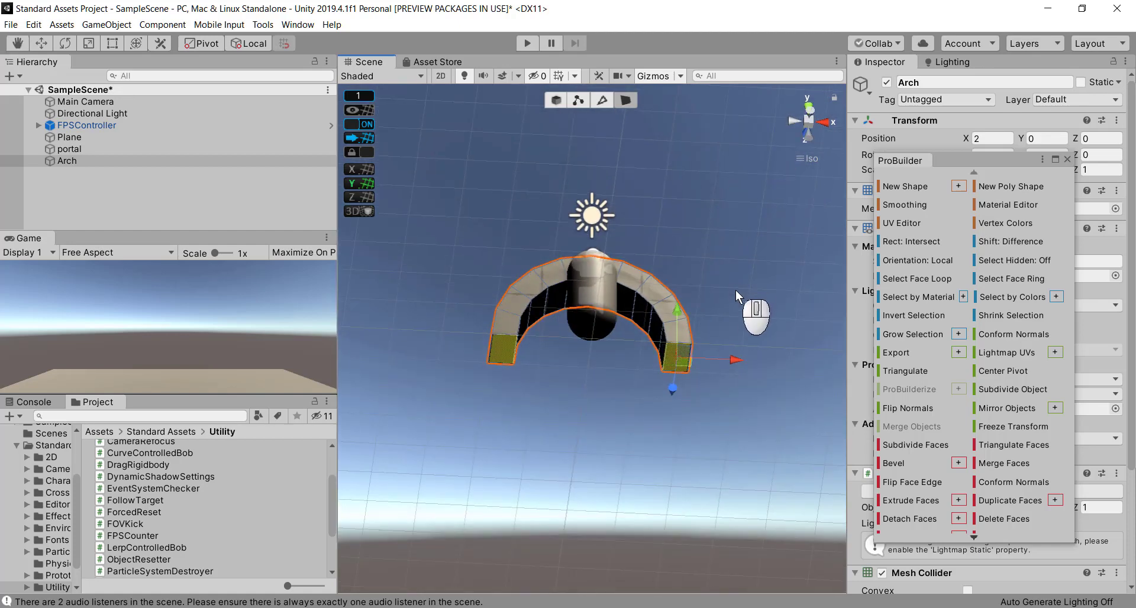
key("shift")
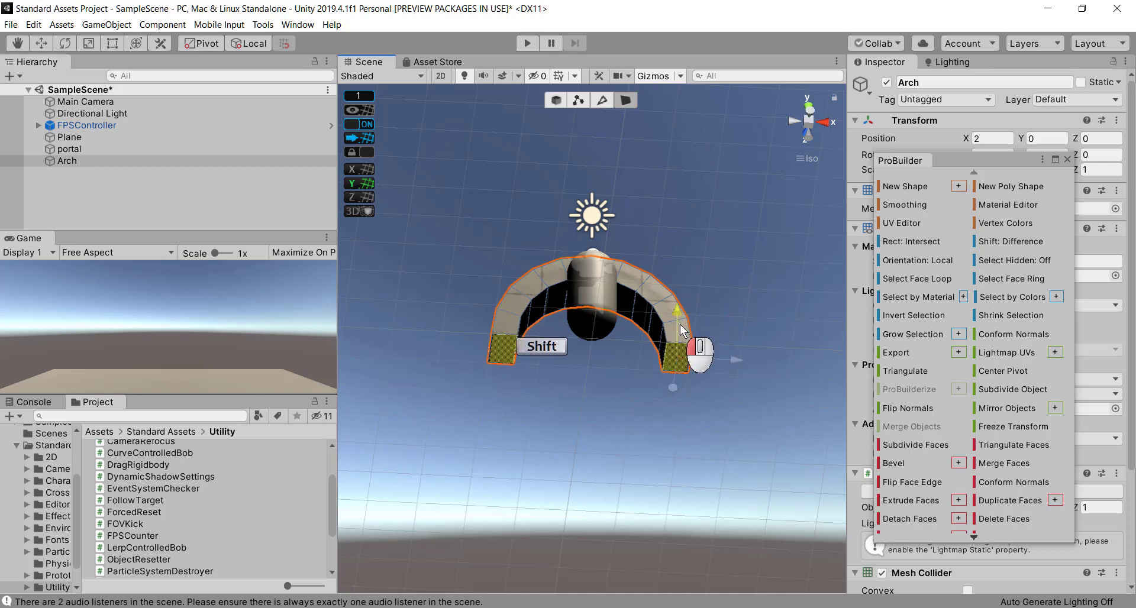
left_click_drag(680, 332, 672, 482, "shift")
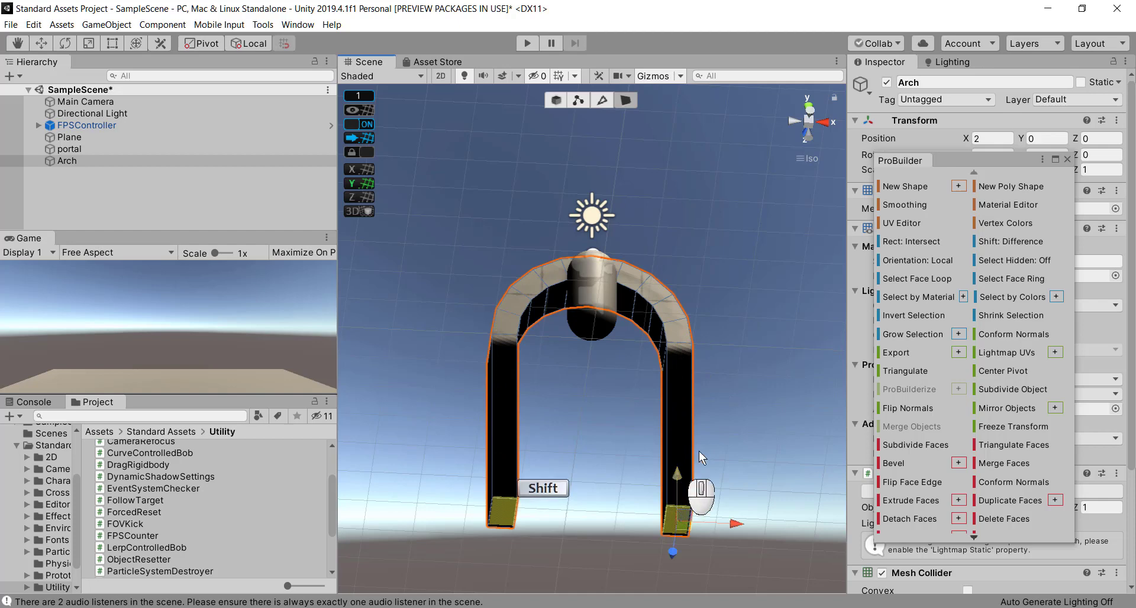
left_click_drag(755, 373, 752, 512, "alt")
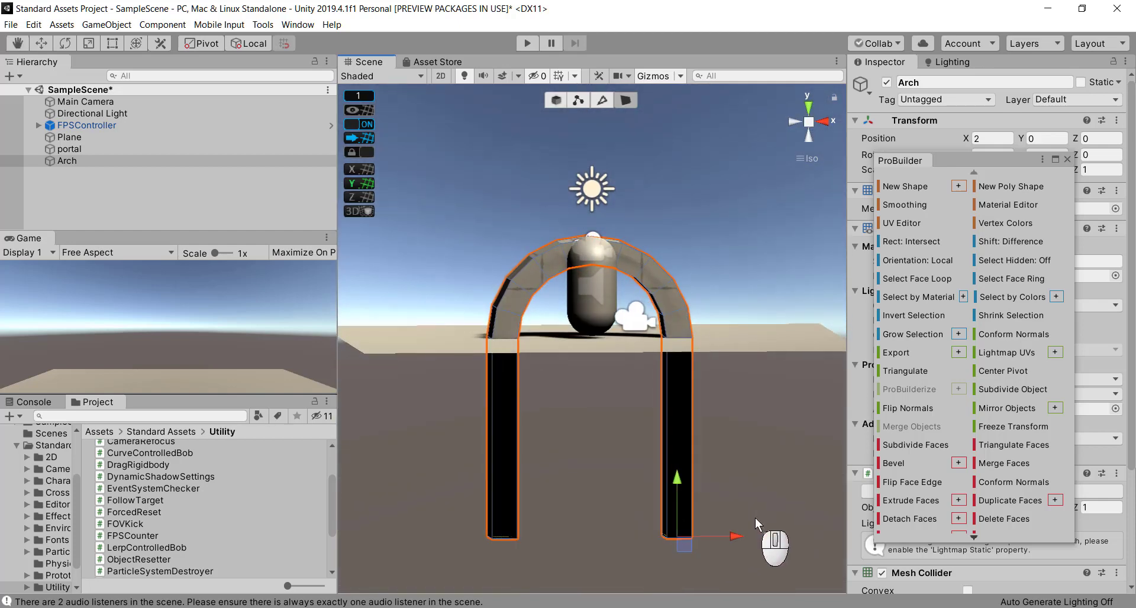
- Return to Object Selection mode and raise the whole arch along the Y axis to Position Y 4 so its legs stand on the plane
left_click(556, 100)
left_click_drag(718, 226, 698, 247, "alt")
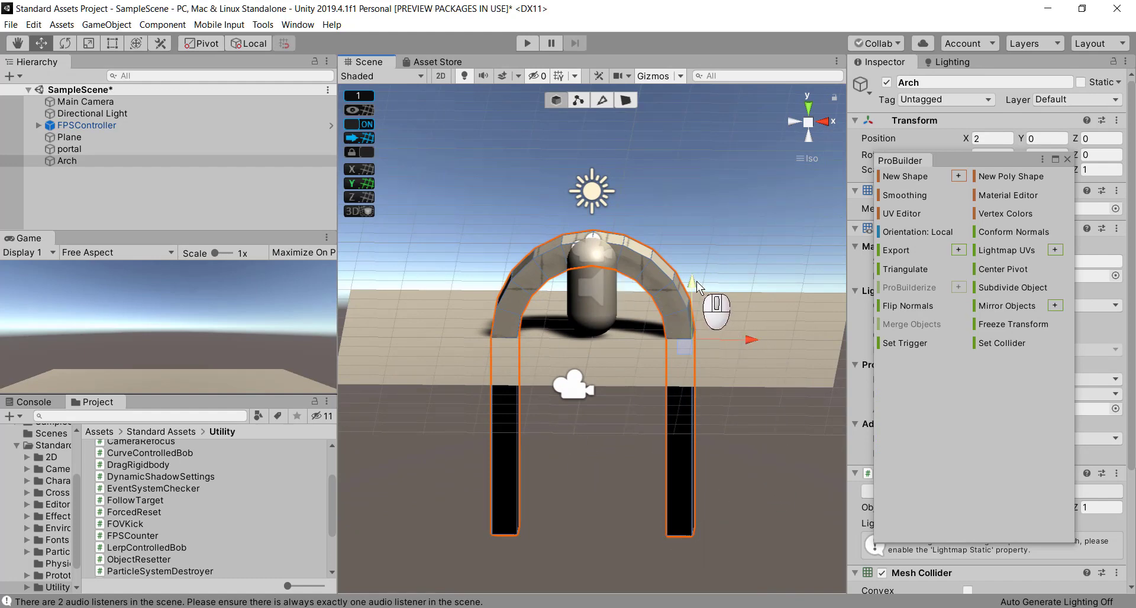
left_click_drag(691, 274, 718, 97)
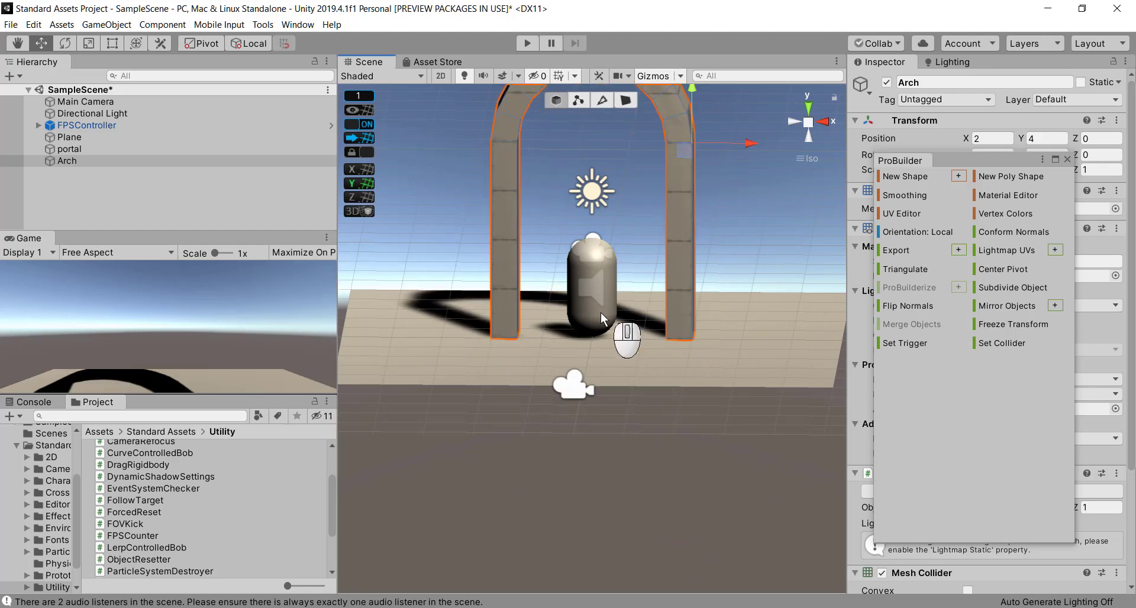
left_click_drag(601, 313, 605, 361, "alt")
right_click_drag(605, 332, 615, 30, "alt")
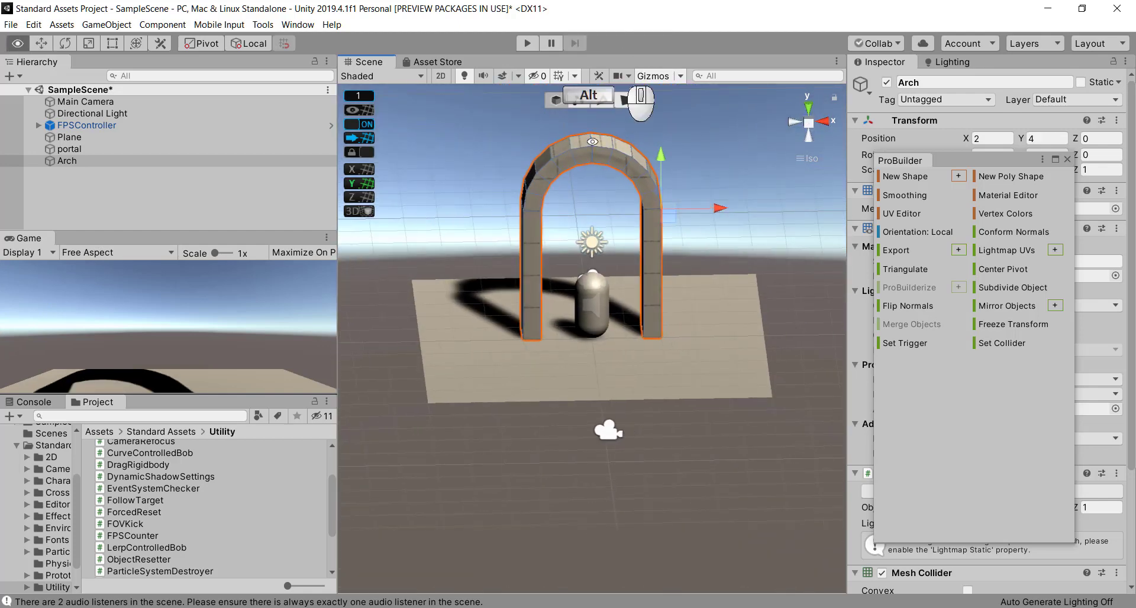
left_click_drag(592, 141, 452, 310, "alt")
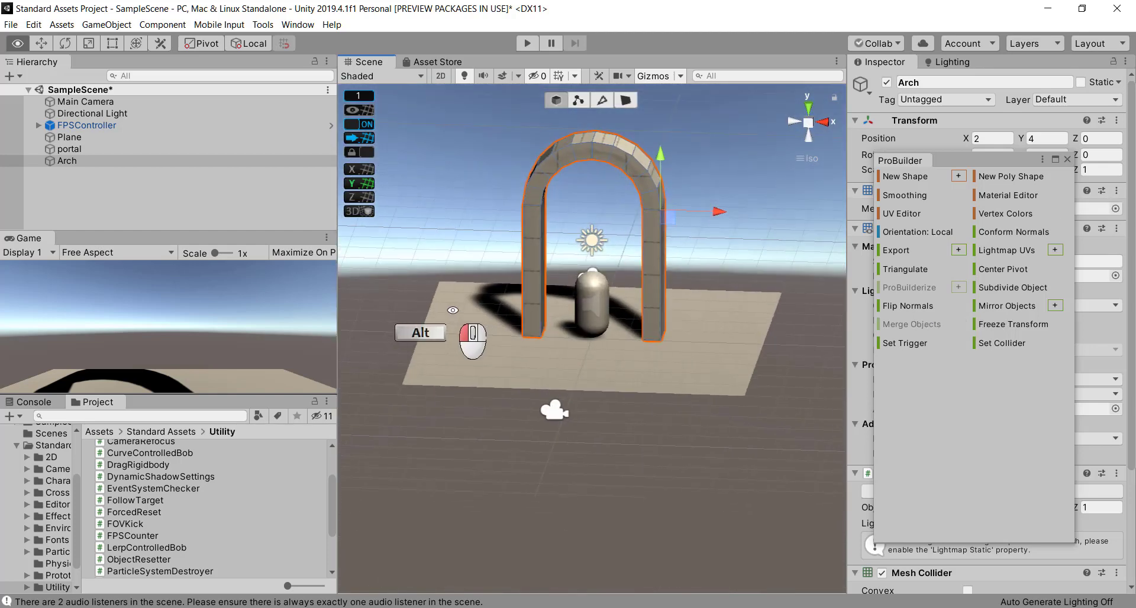
- Turn on collider editing for the portal and set its Box Collider's Size X to 3.5, after trying 4
left_click(56, 152)
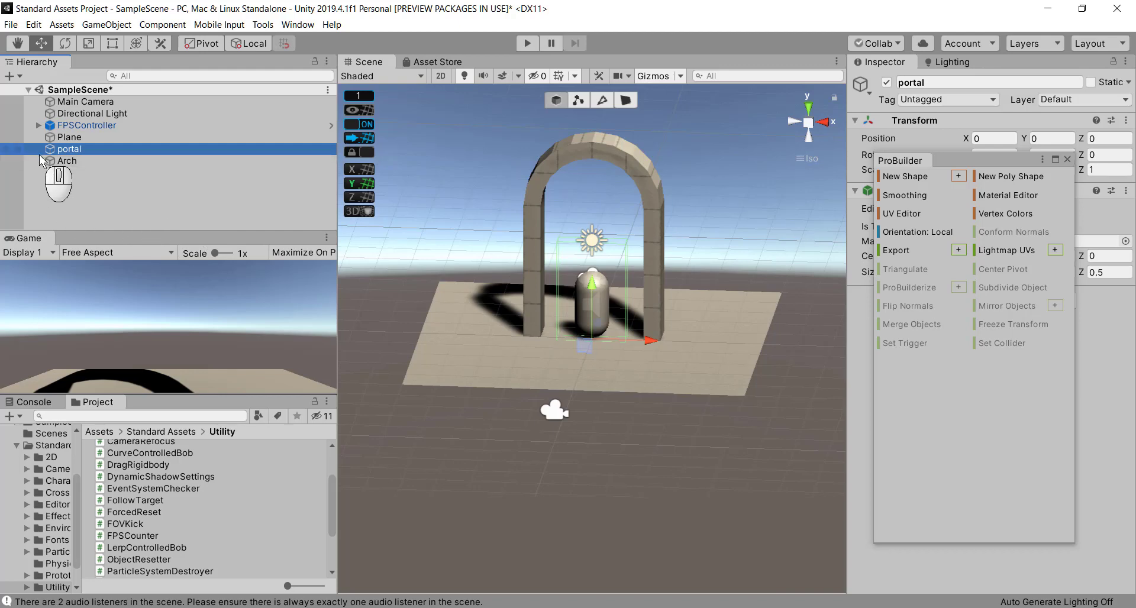
left_click_drag(1011, 165, 190, 362)
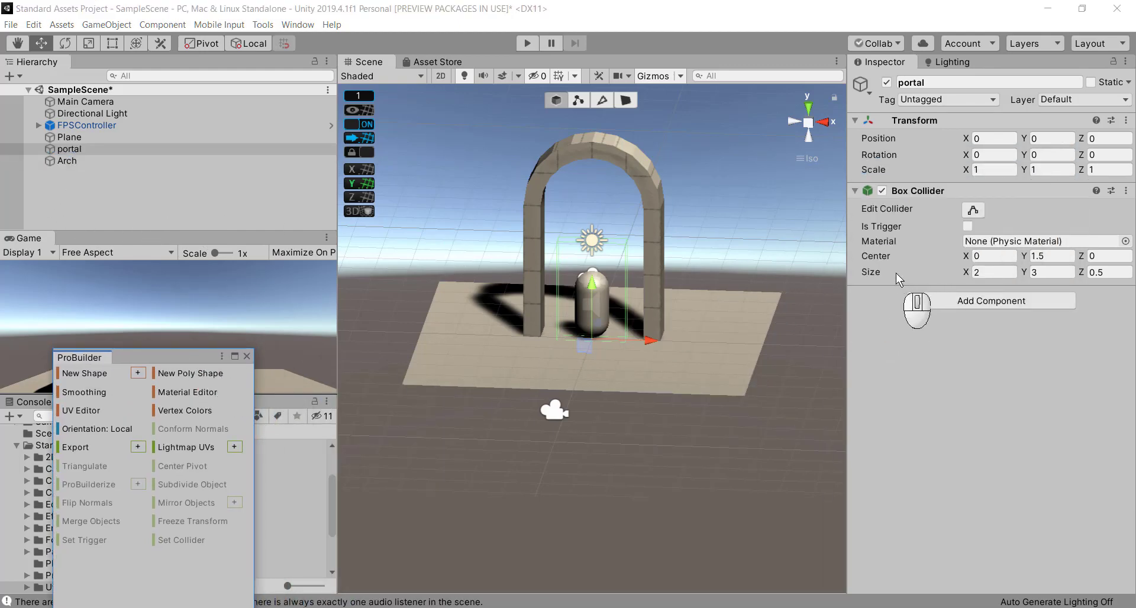
left_click(973, 209)
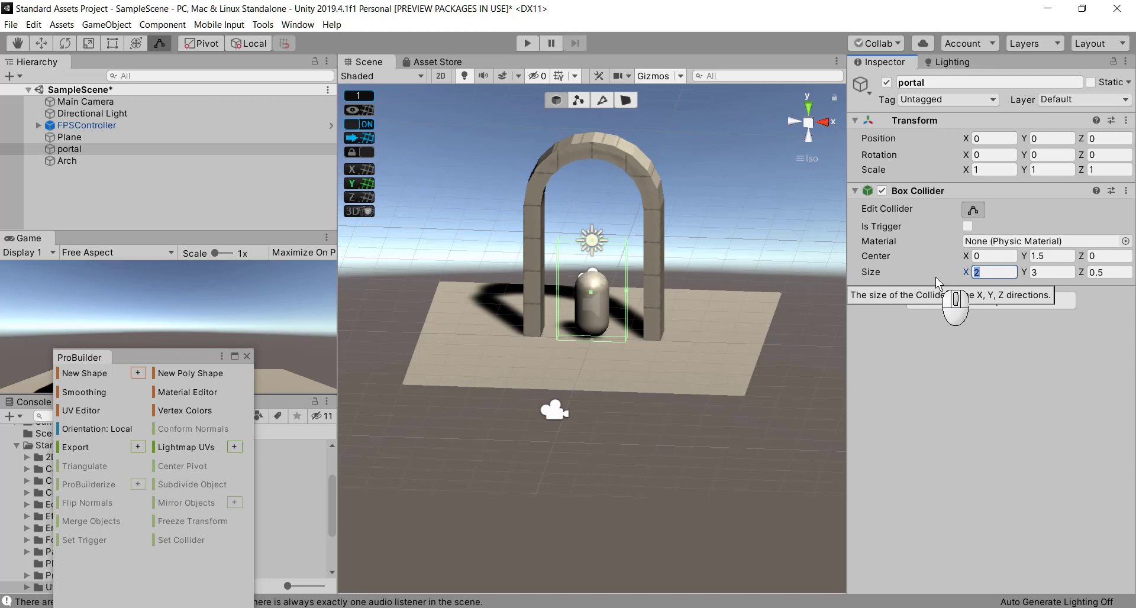
type("4")
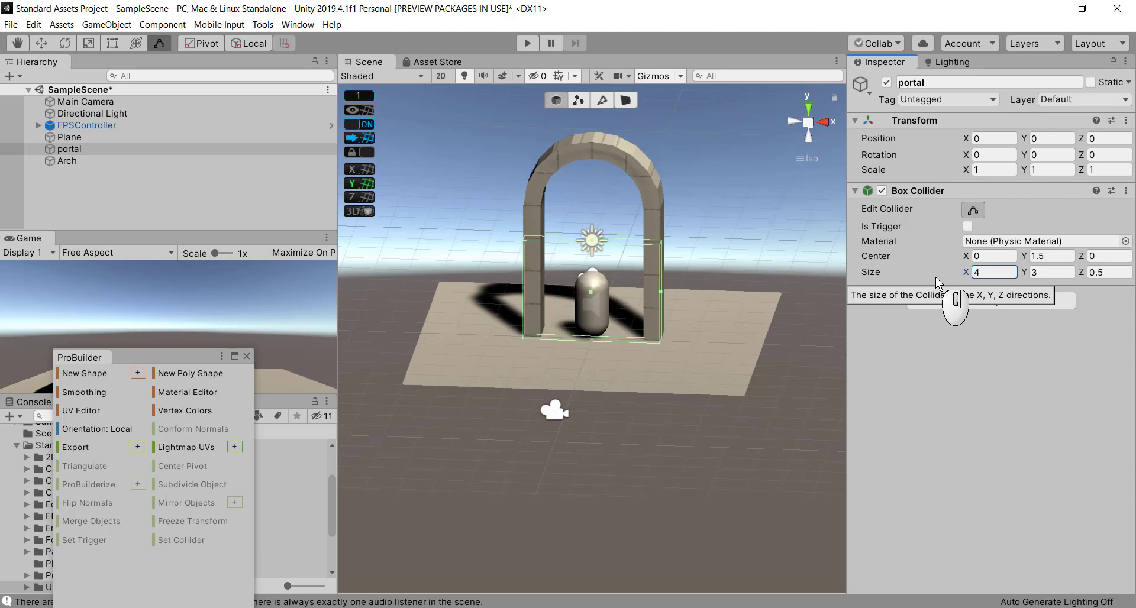
key("Return")
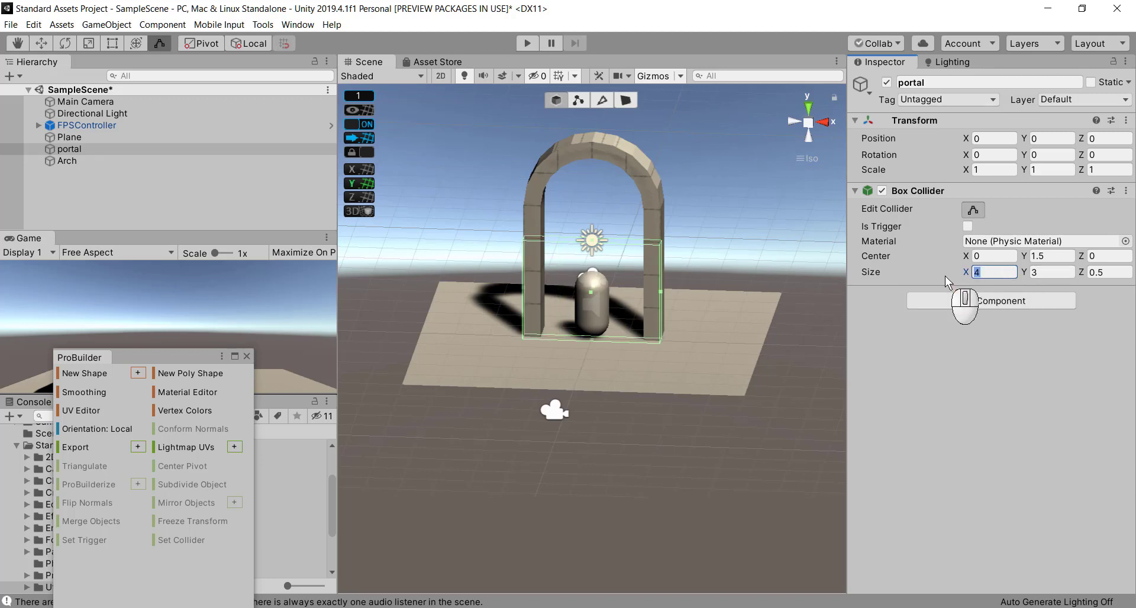
type("3.5")
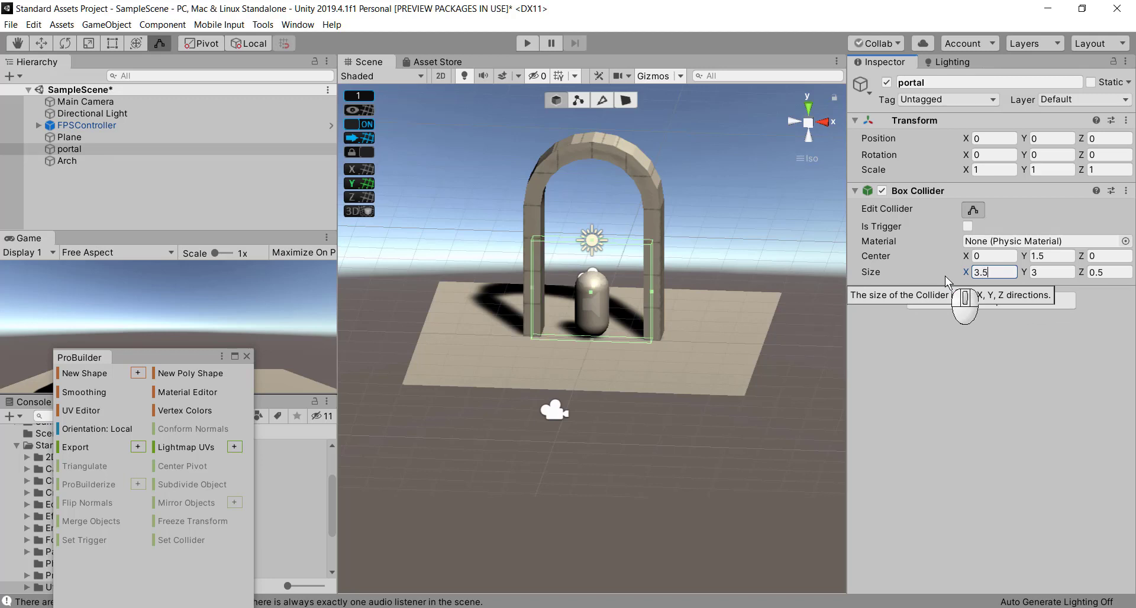
- Set the portal's Box Collider Size Y to 4, after trying 5, and its Center Y to 2
left_click(1032, 273)
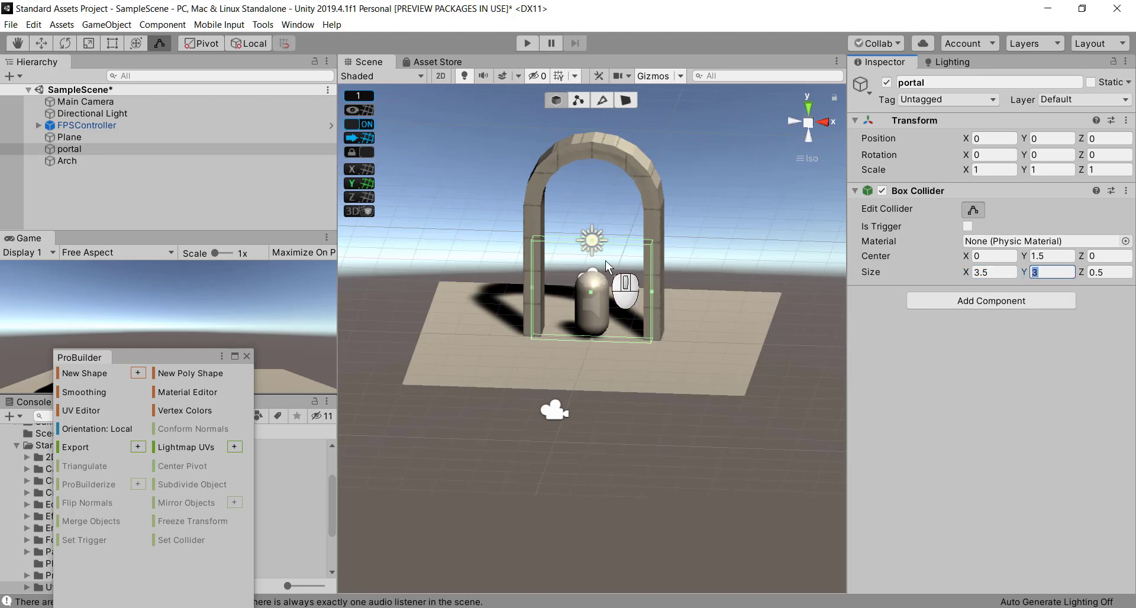
type("4")
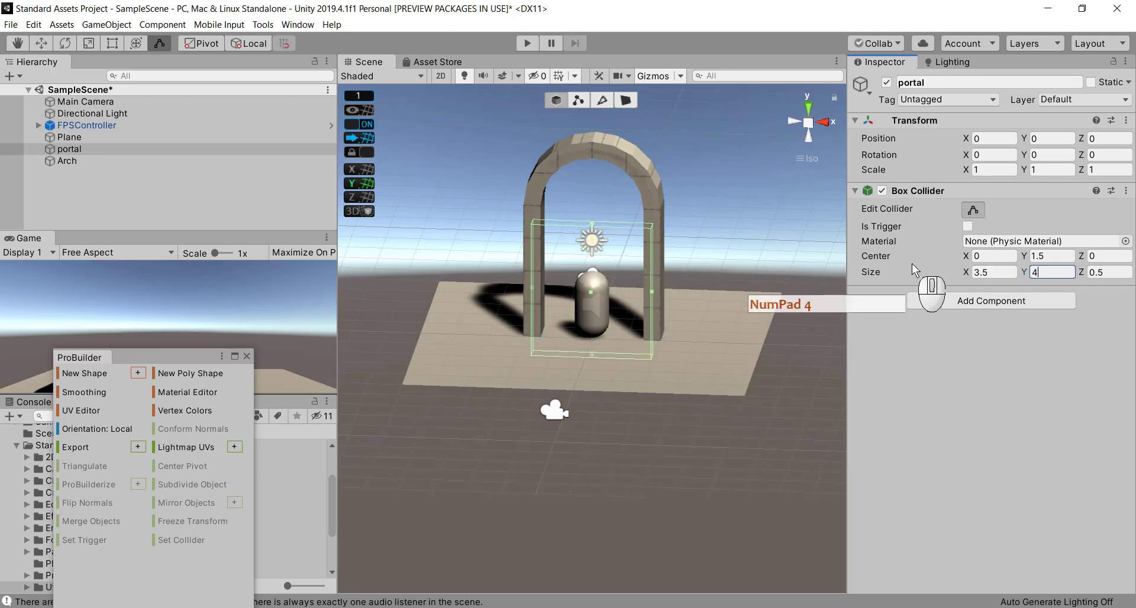
key("BackSpace")
type("5")
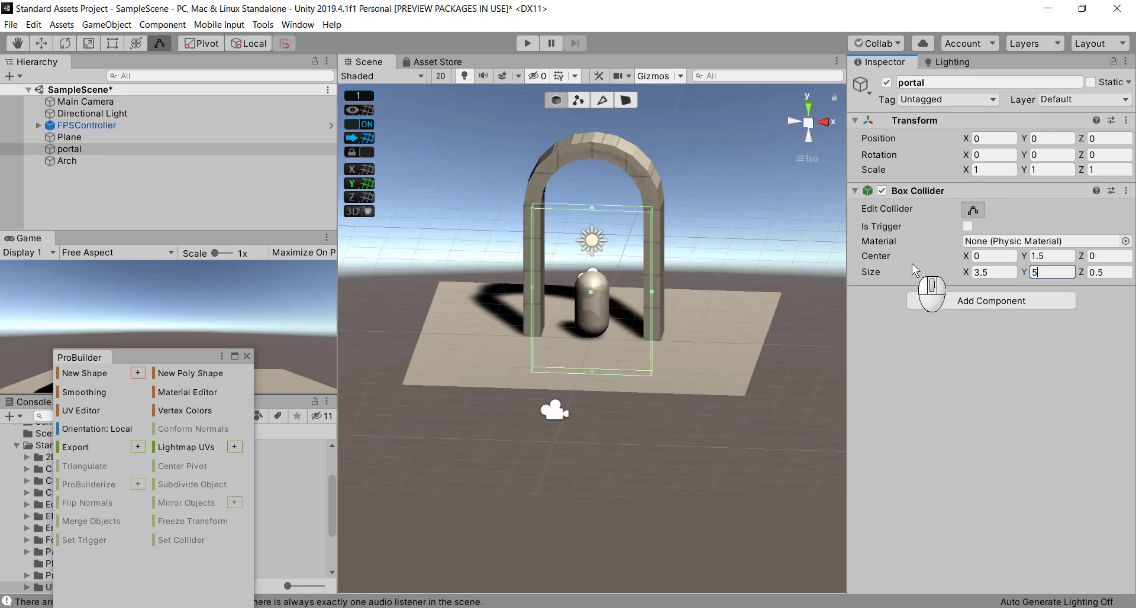
key("BackSpace")
type("4")
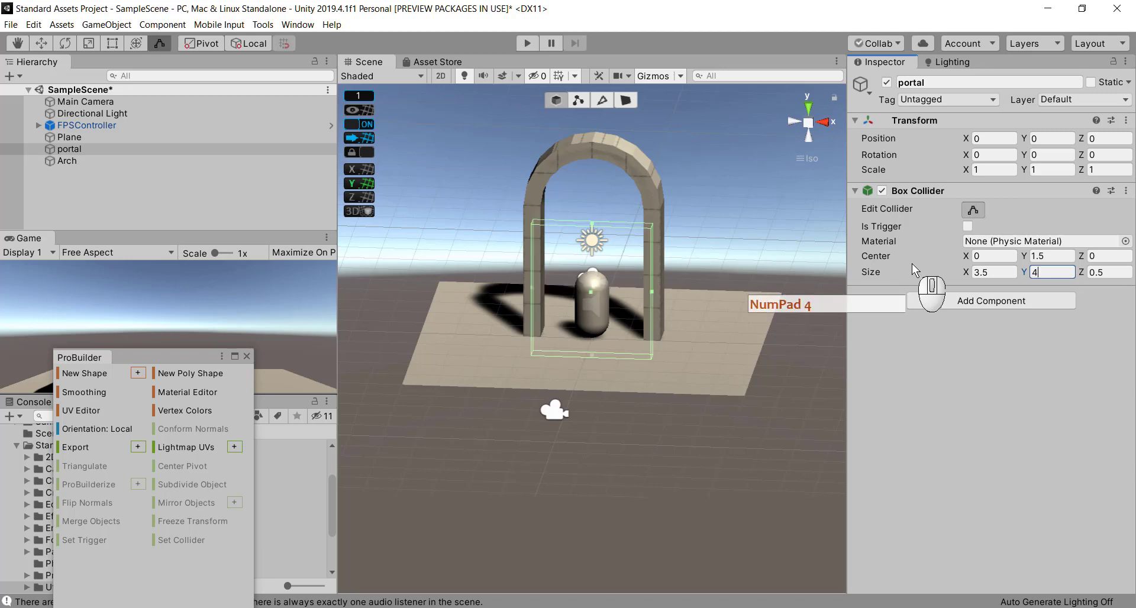
left_click(1042, 258)
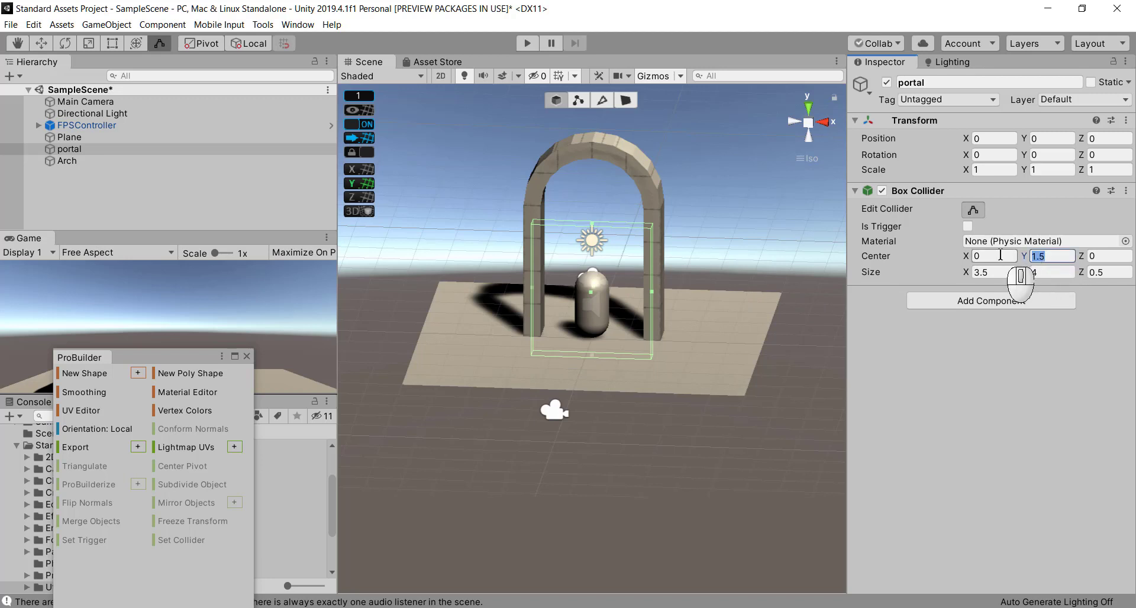
type("2")
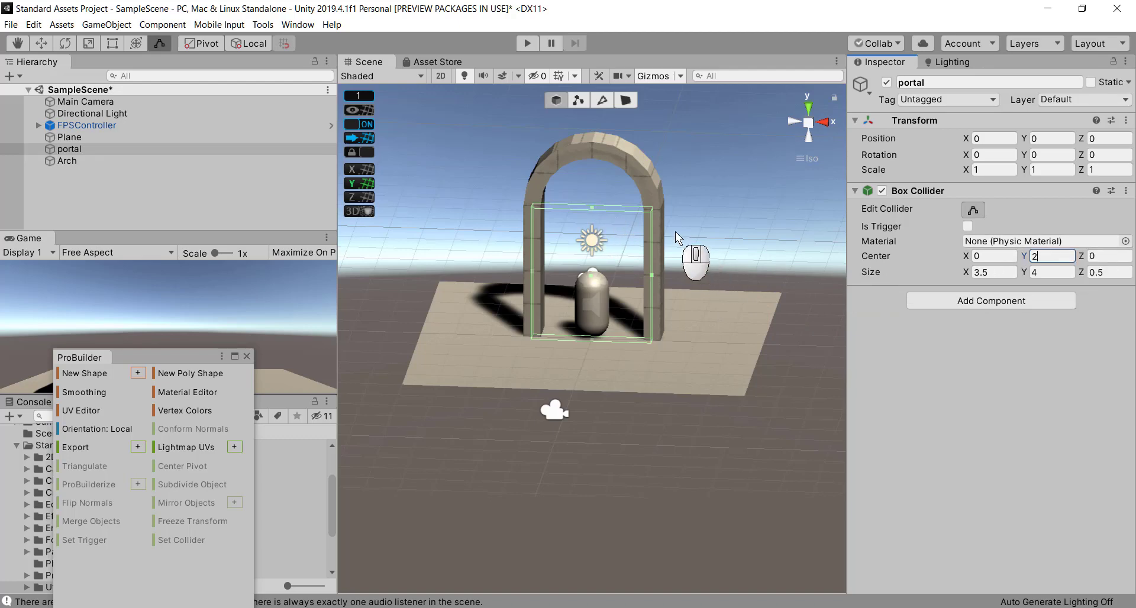
- Select the arch and move it along the Z axis to Position Z -1, checking its alignment from the side
left_click_drag(615, 320, 561, 411, "alt")
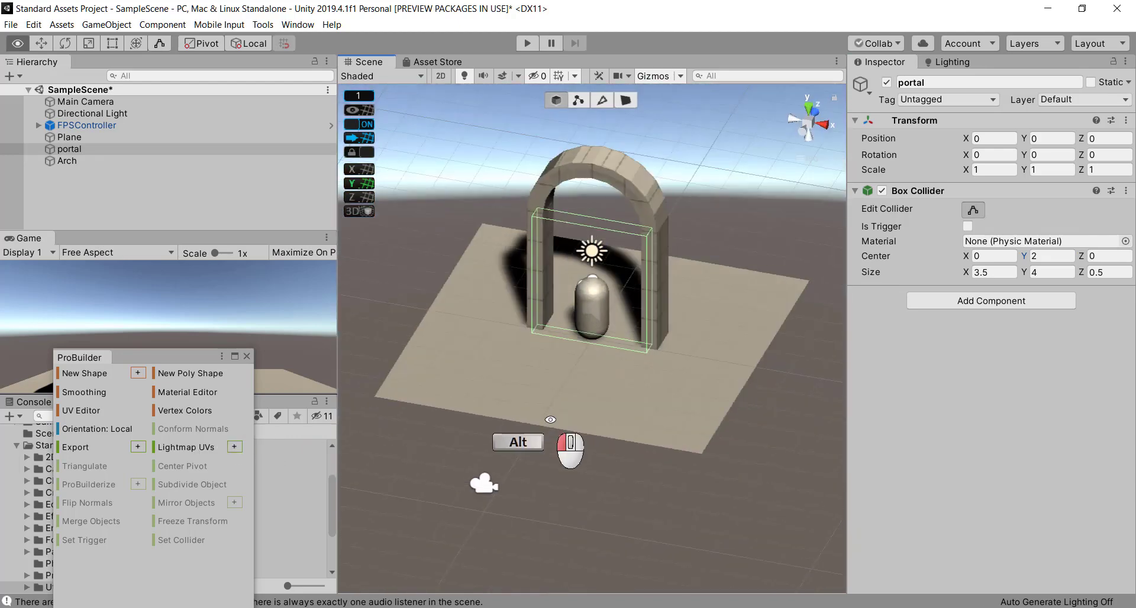
left_click_drag(773, 367, 669, 432, "alt")
left_click(792, 122)
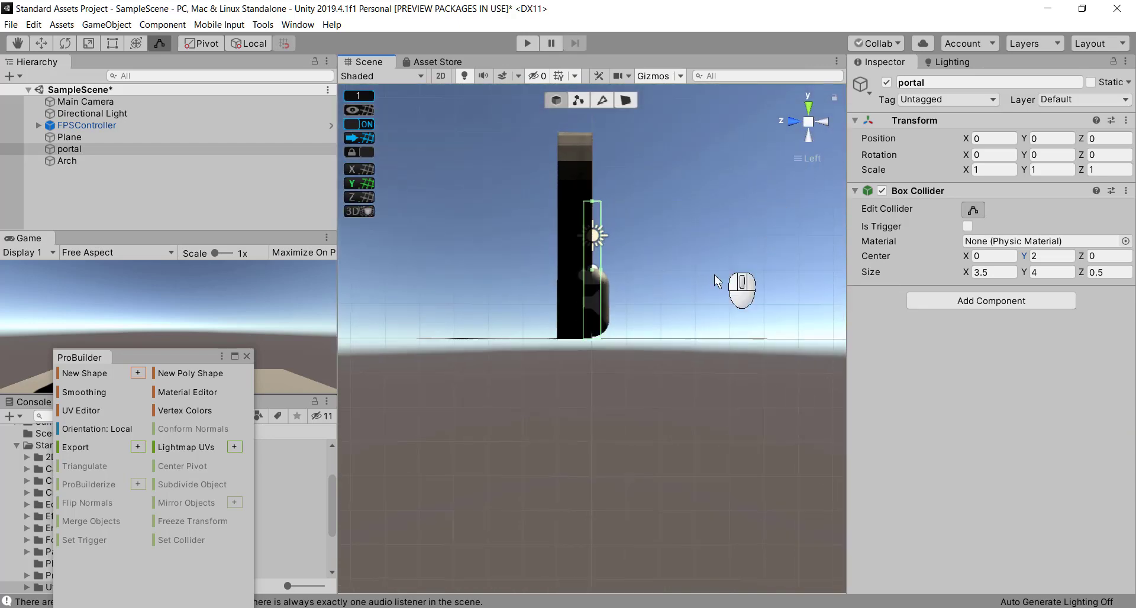
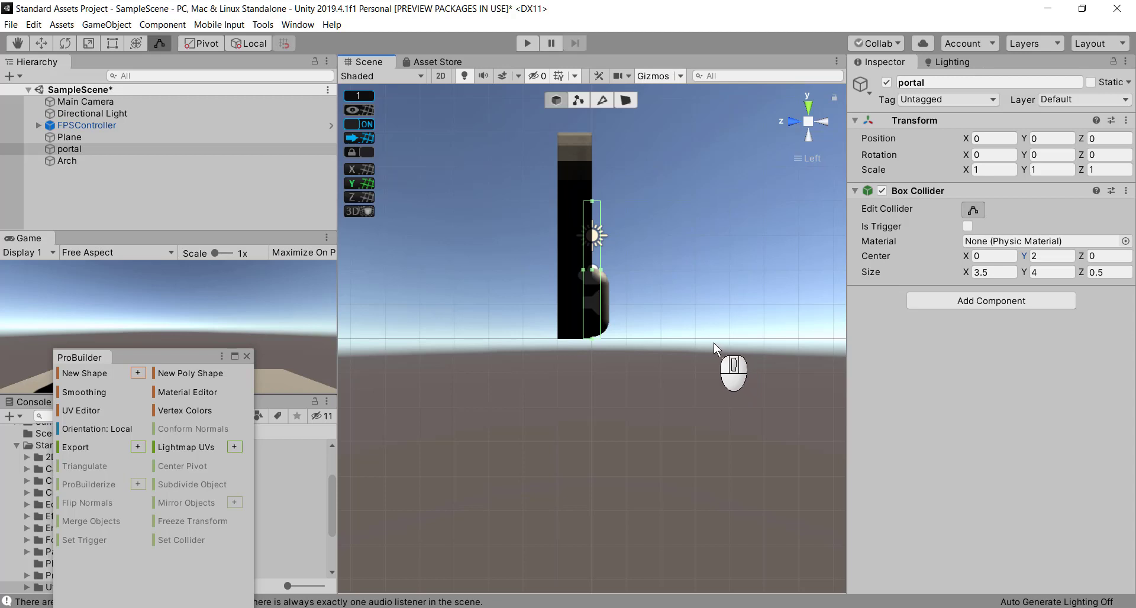
left_click(63, 136)
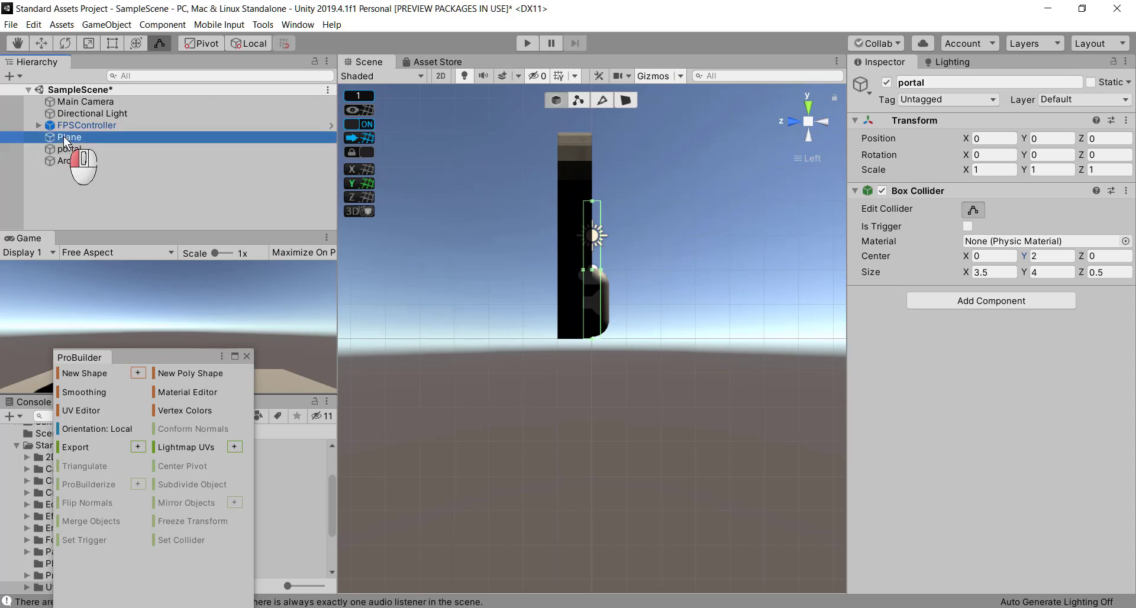
left_click(51, 161)
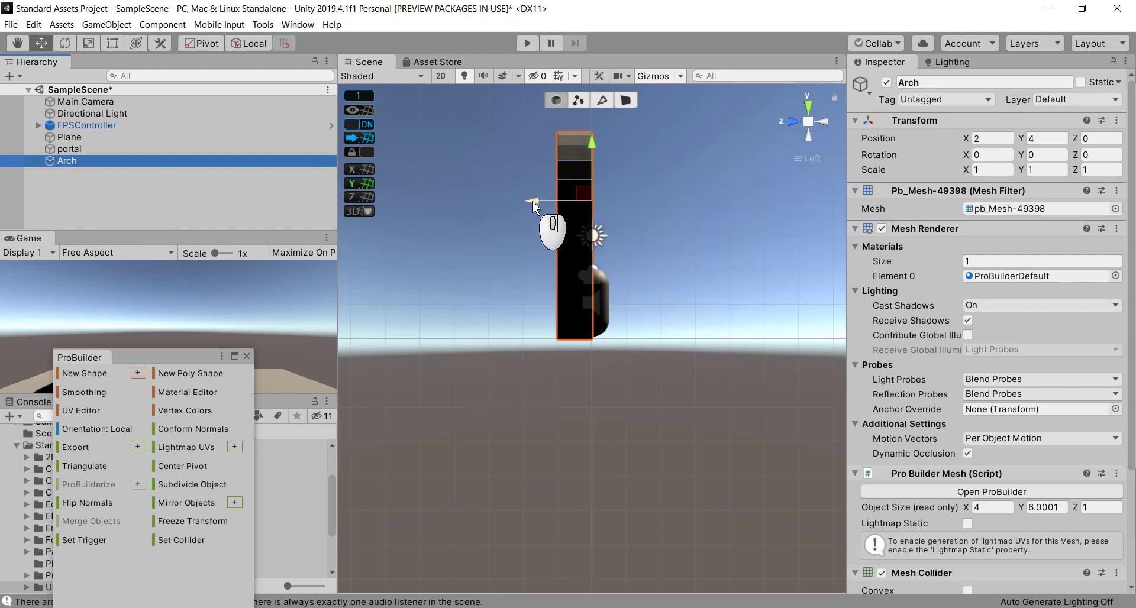
left_click_drag(709, 328, 697, 362, "alt")
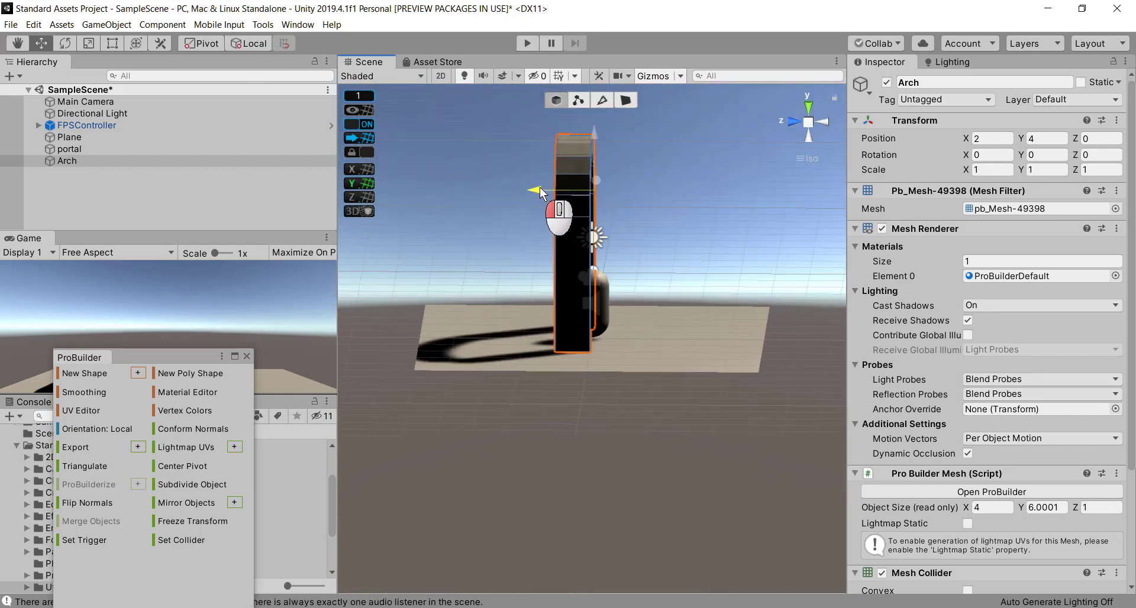
left_click_drag(550, 187, 558, 187)
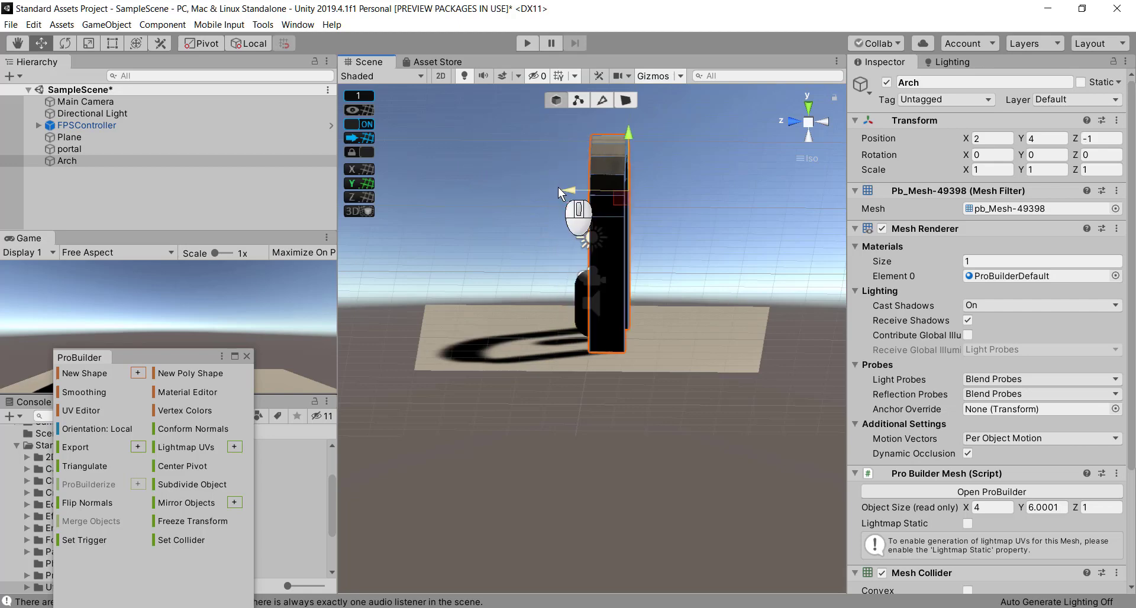
- Select the portal and compare its box collider with the arch from the side and the front
left_click_drag(665, 266, 440, 309, "alt")
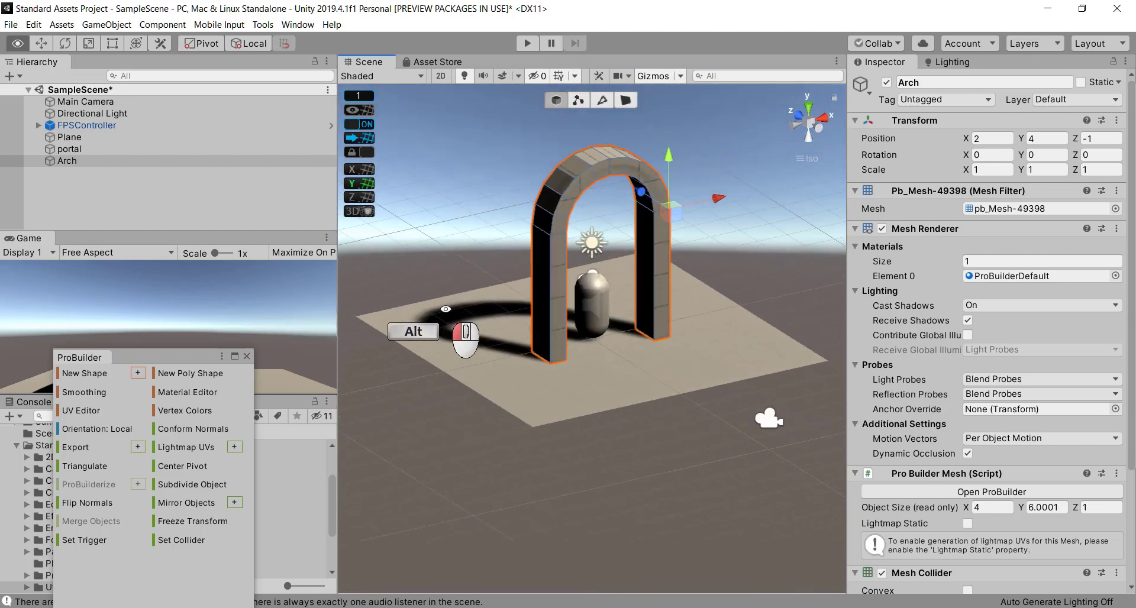
left_click(23, 149)
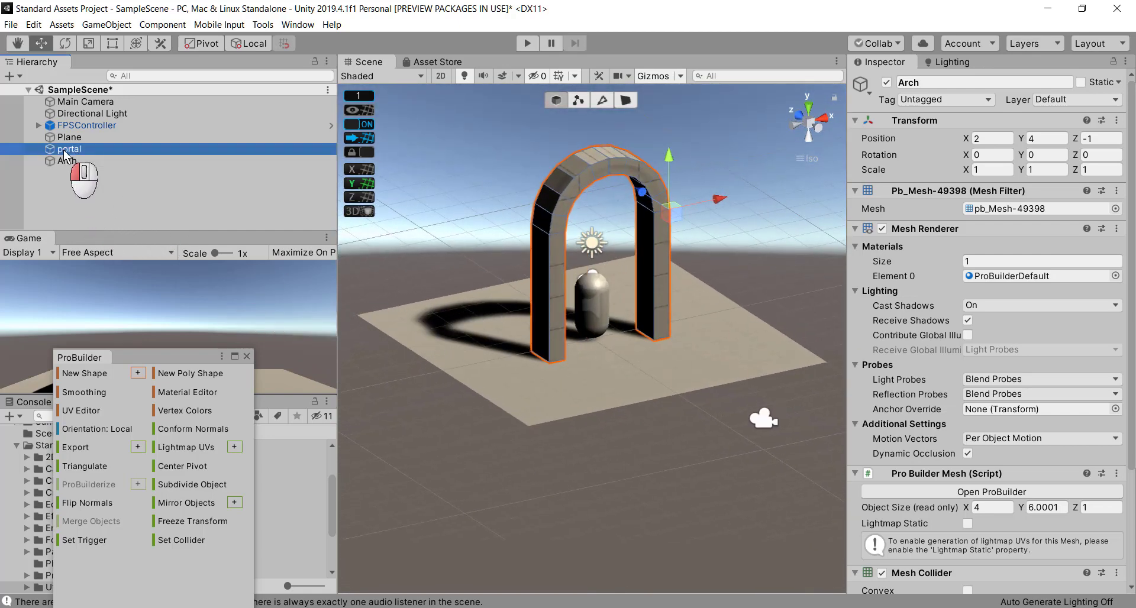
left_click(795, 127)
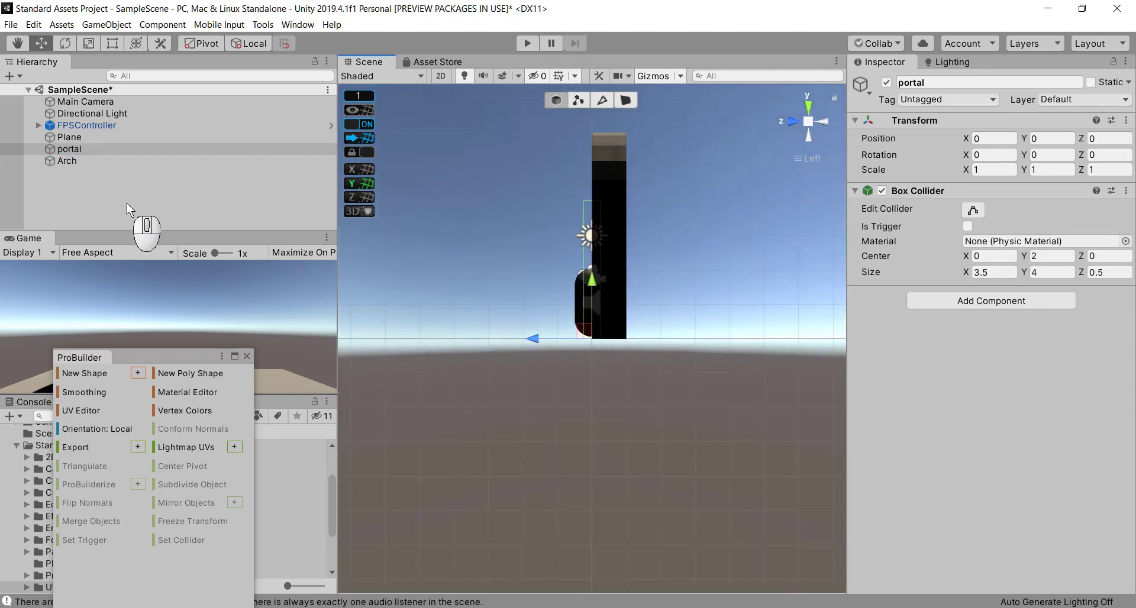
left_click(51, 148)
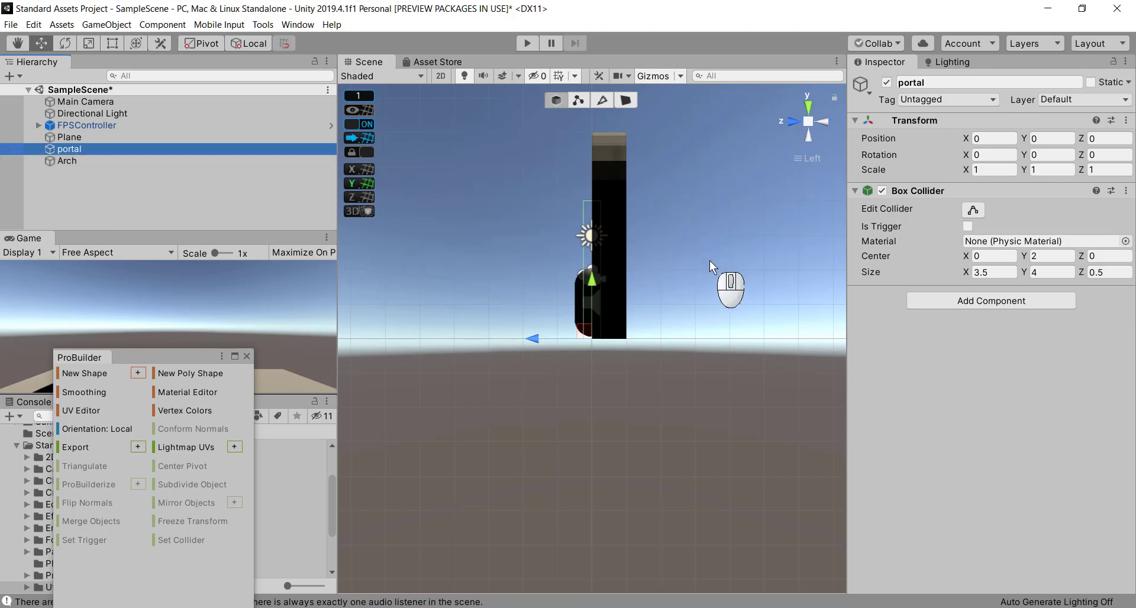
left_click_drag(708, 260, 422, 317, "alt")
left_click_drag(170, 298, 400, 328, "alt")
left_click_drag(344, 326, 338, 350, "alt")
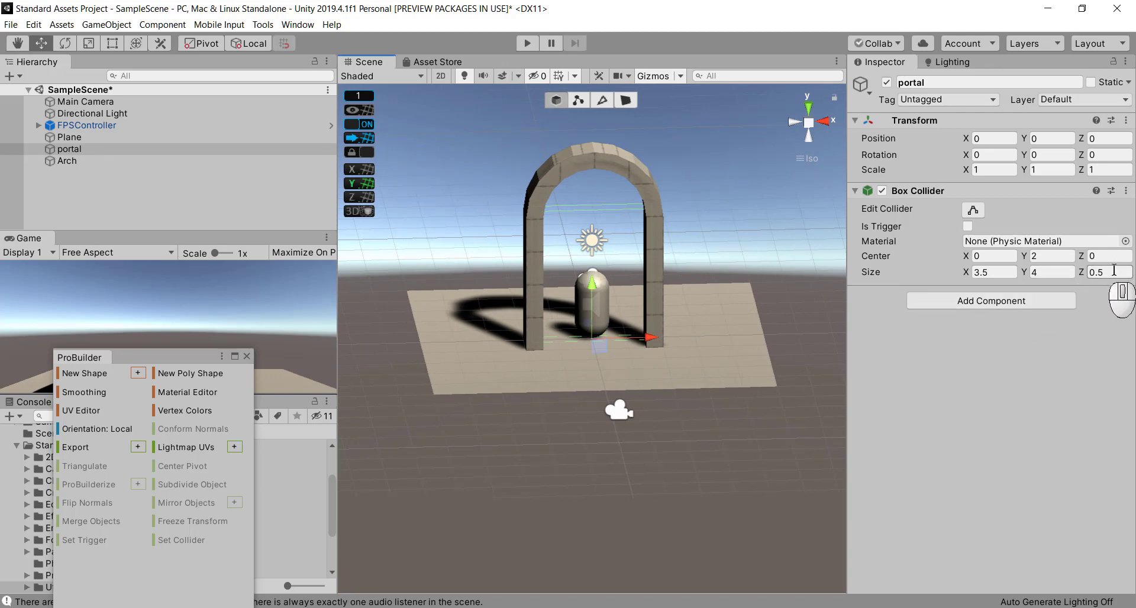
- Try a Size Z of 1 on the portal's Box Collider, then set it back to 0.5
left_click_drag(1095, 278, 1081, 280)
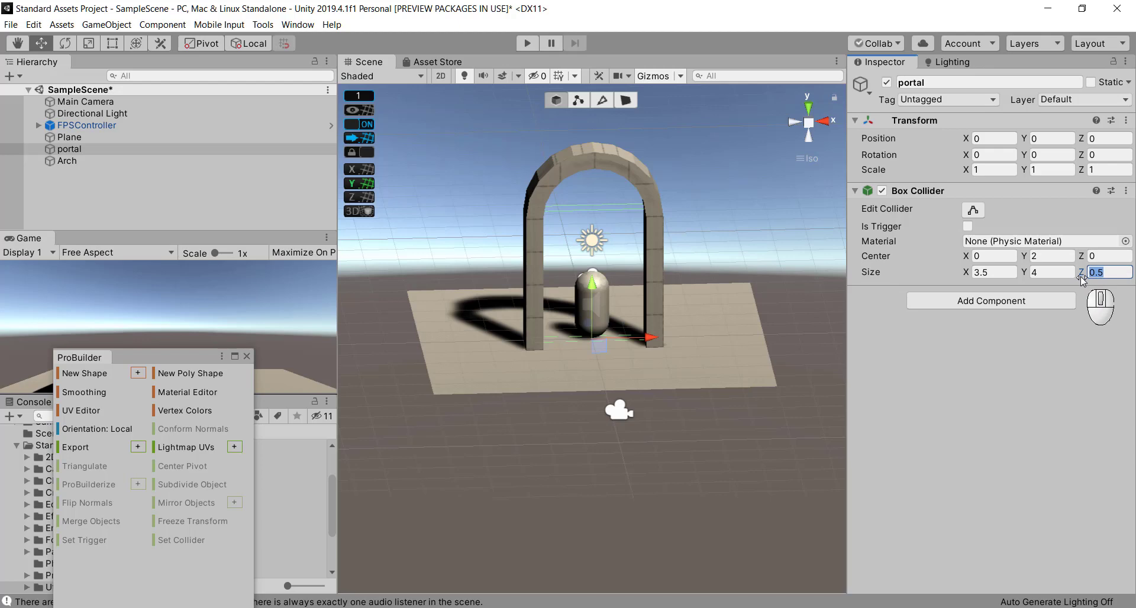
type("1")
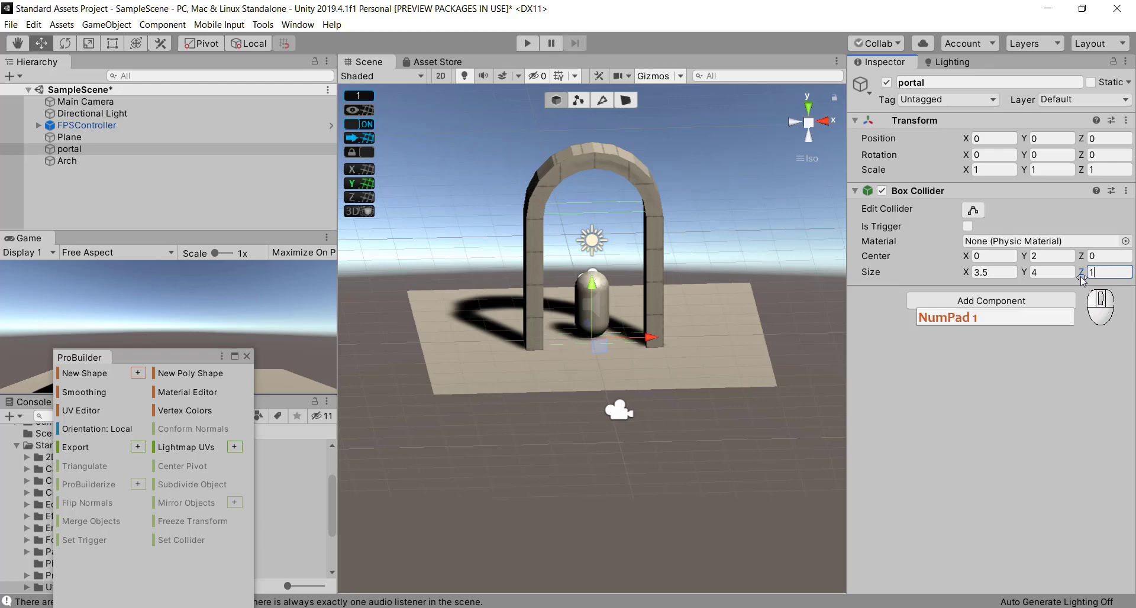
left_click_drag(822, 349, 413, 343, "alt")
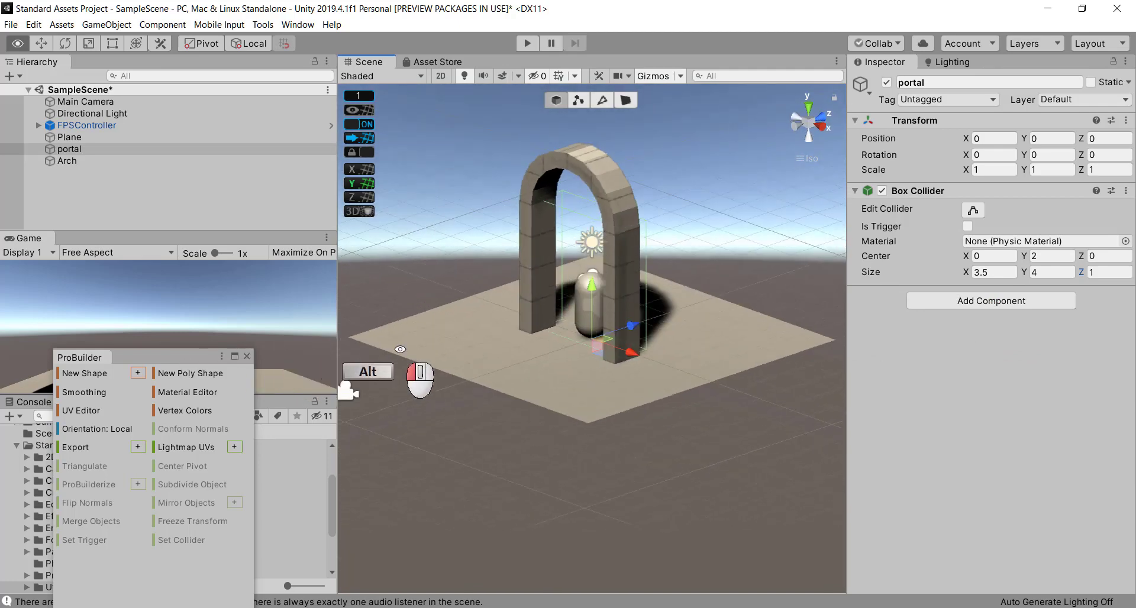
left_click(1103, 272)
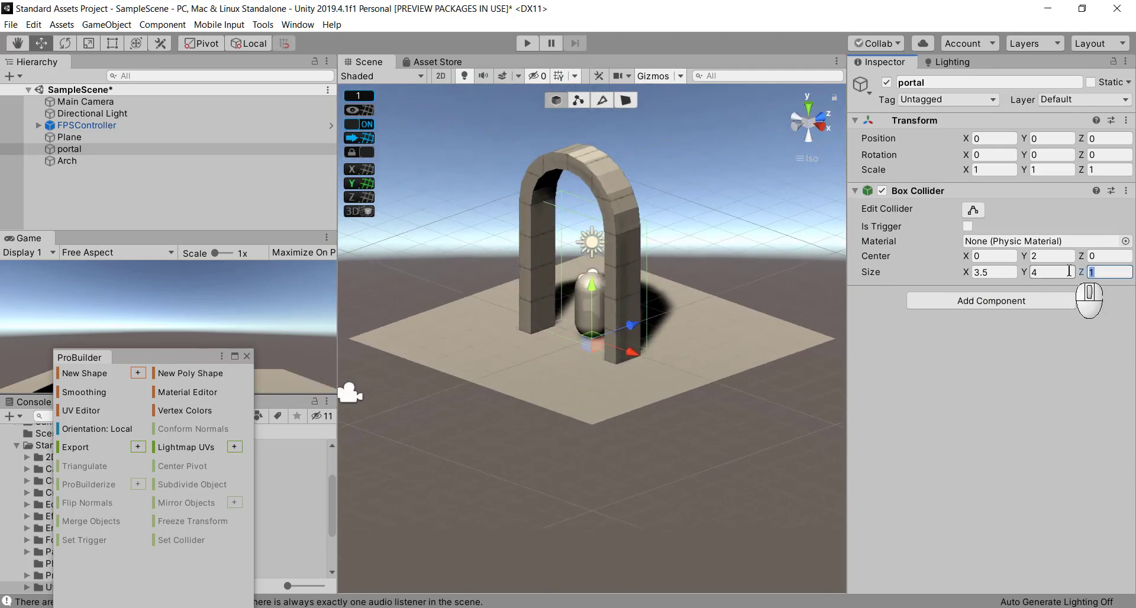
type("0.5")
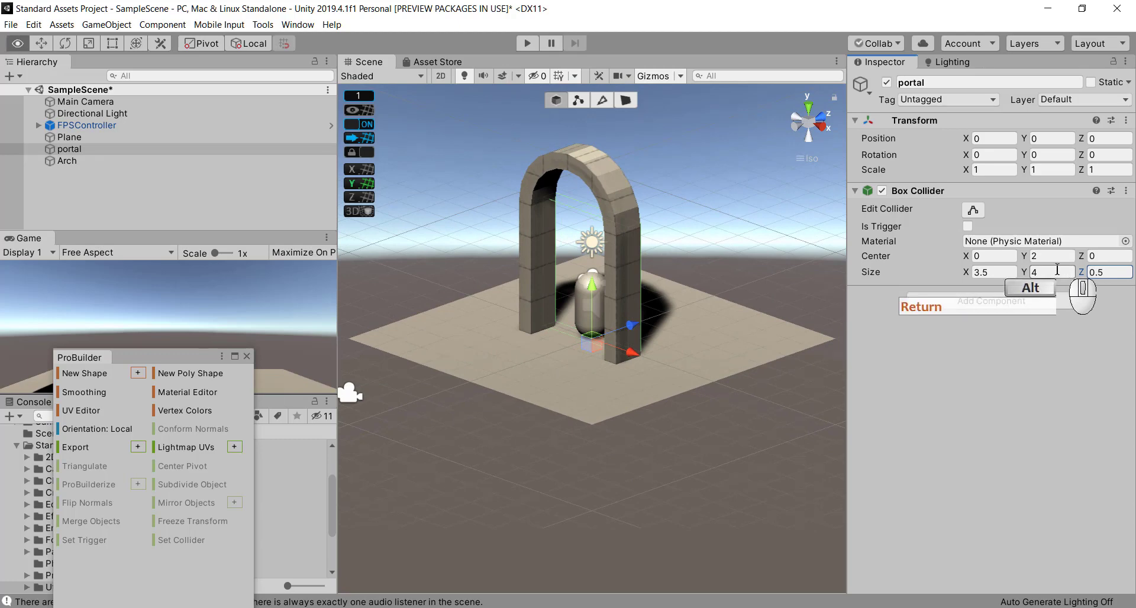
- Set the portal's Box Collider Center Z to -0.5 and check its placement inside the arch
left_click_drag(758, 308, 542, 326, "alt")
left_click_drag(651, 393, 672, 358, "alt")
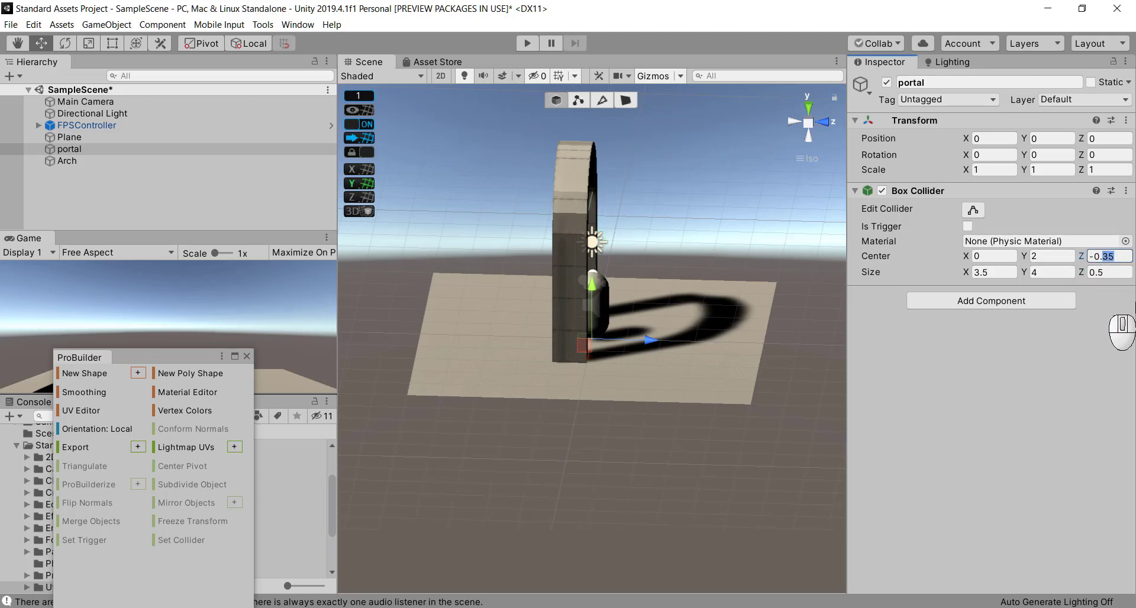
type("5")
left_click_drag(638, 370, 775, 151, "alt")
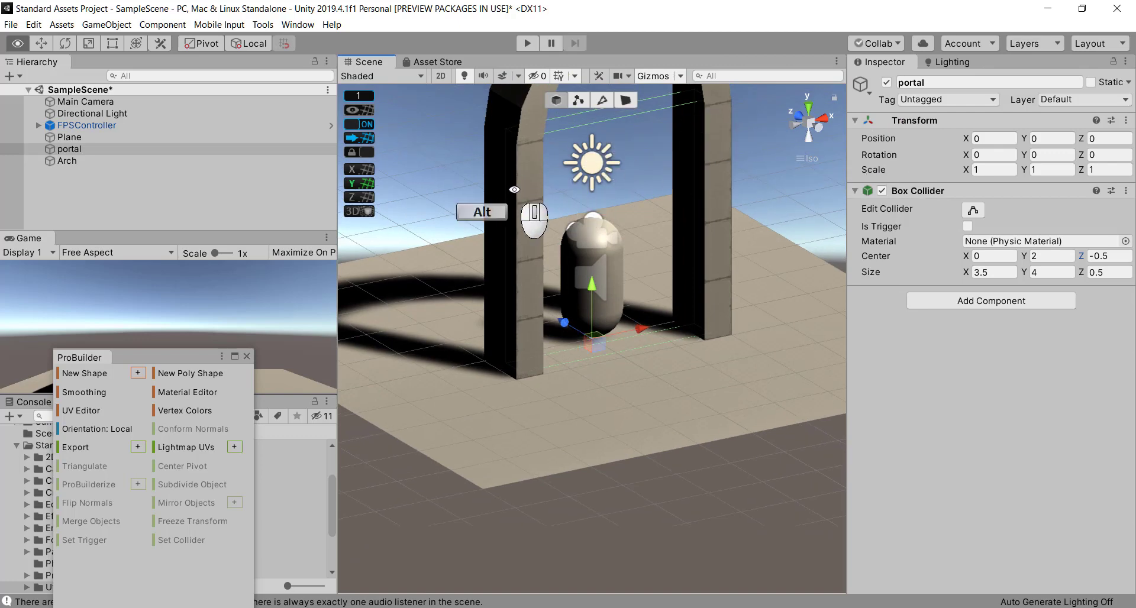
left_click_drag(514, 189, 448, 151, "alt")
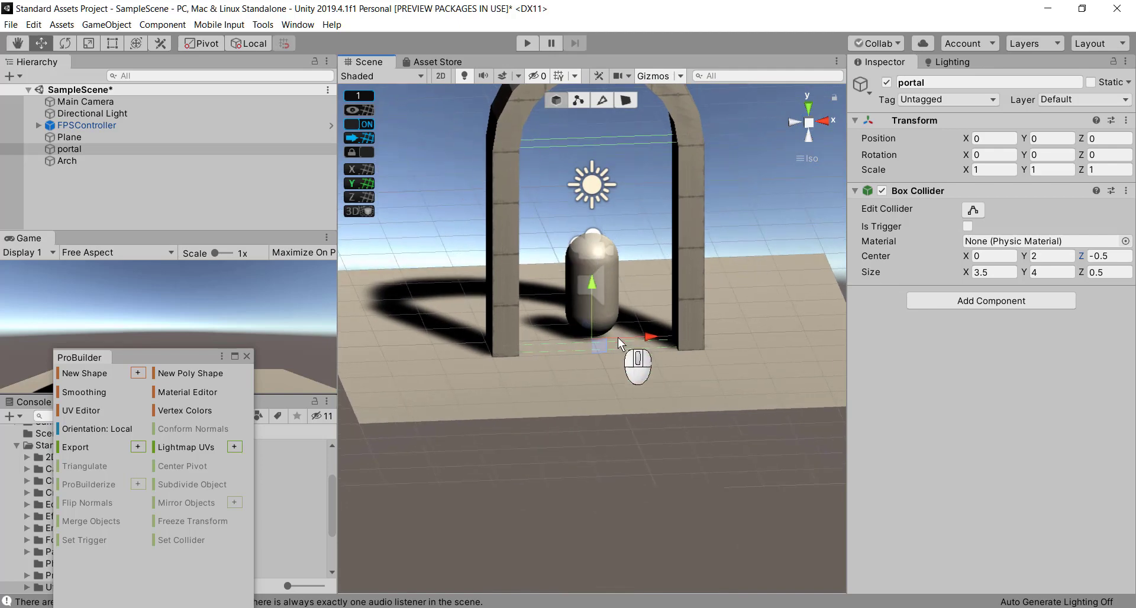
- Select the ground plane and scale it uniformly to 2 on X, Y and Z, then return to the Move tool
left_click(626, 392)
right_click_drag(625, 391, 605, 236, "alt")
left_click_drag(605, 236, 679, 303, "alt")
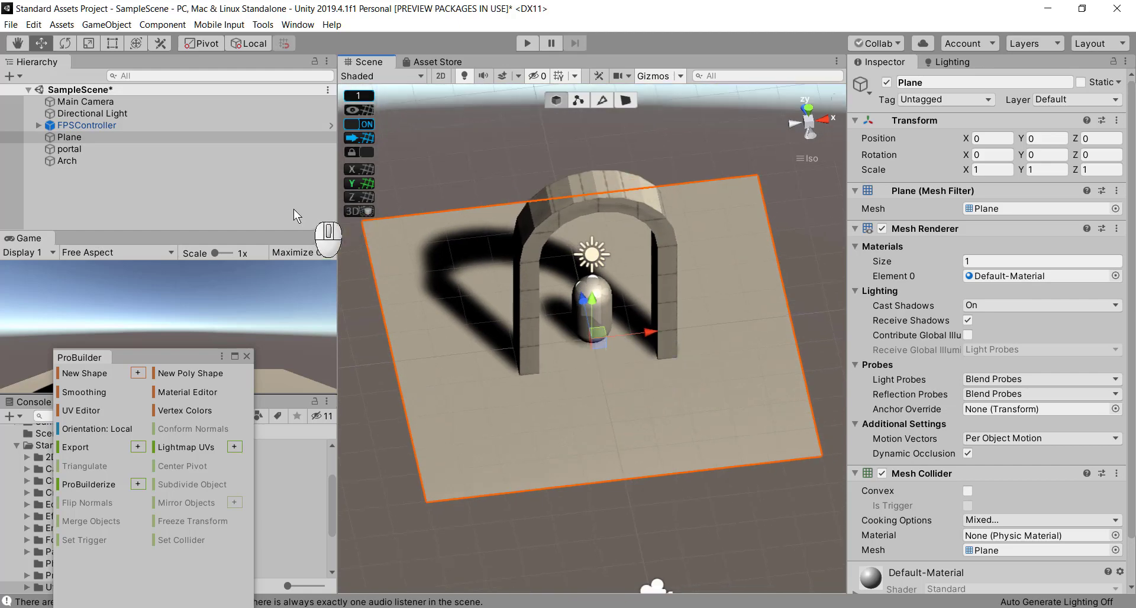
left_click(88, 46)
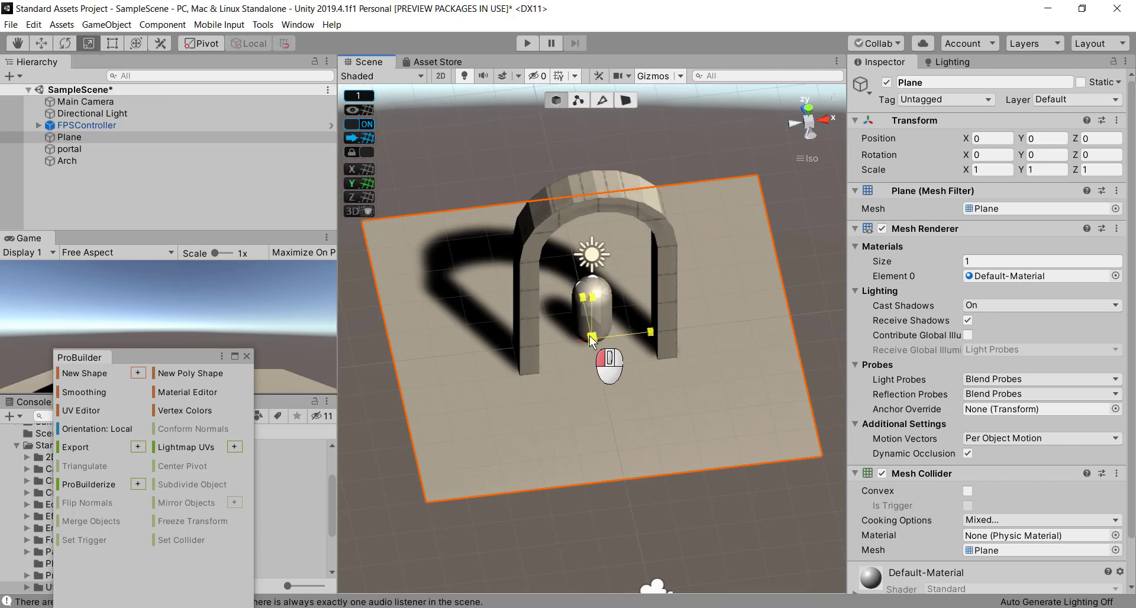
left_click_drag(592, 339, 671, 286)
scroll(585, 278, "down", 5, "alt")
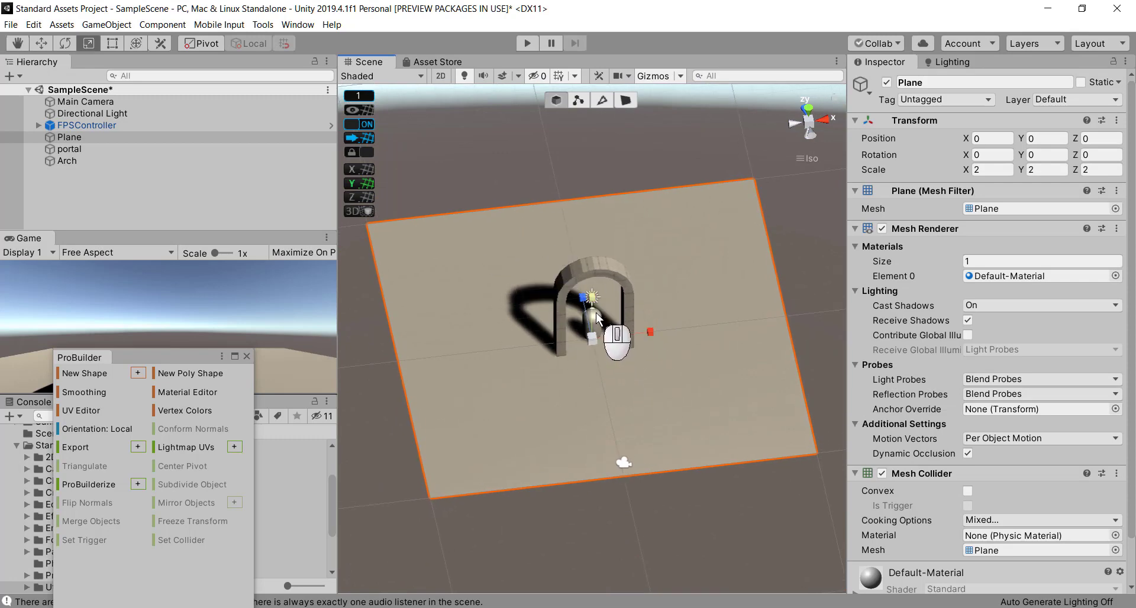
key("w")
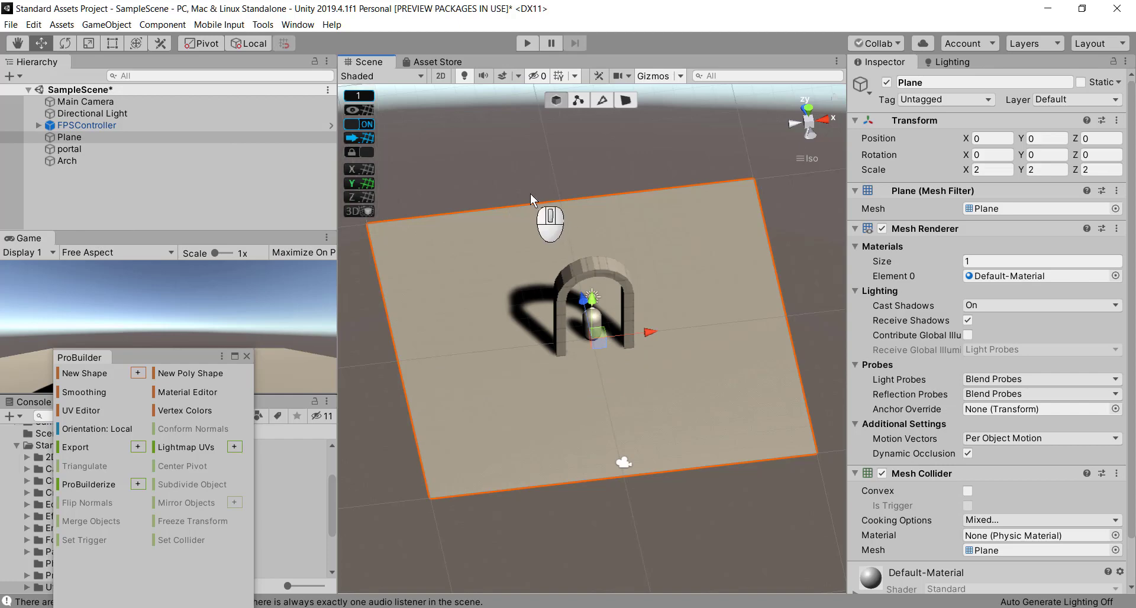
- With the plane selected, cycle through the Hand, Move, Rotate, Scale, Rect and combined Transform tools, ending on the Move tool
key("w")
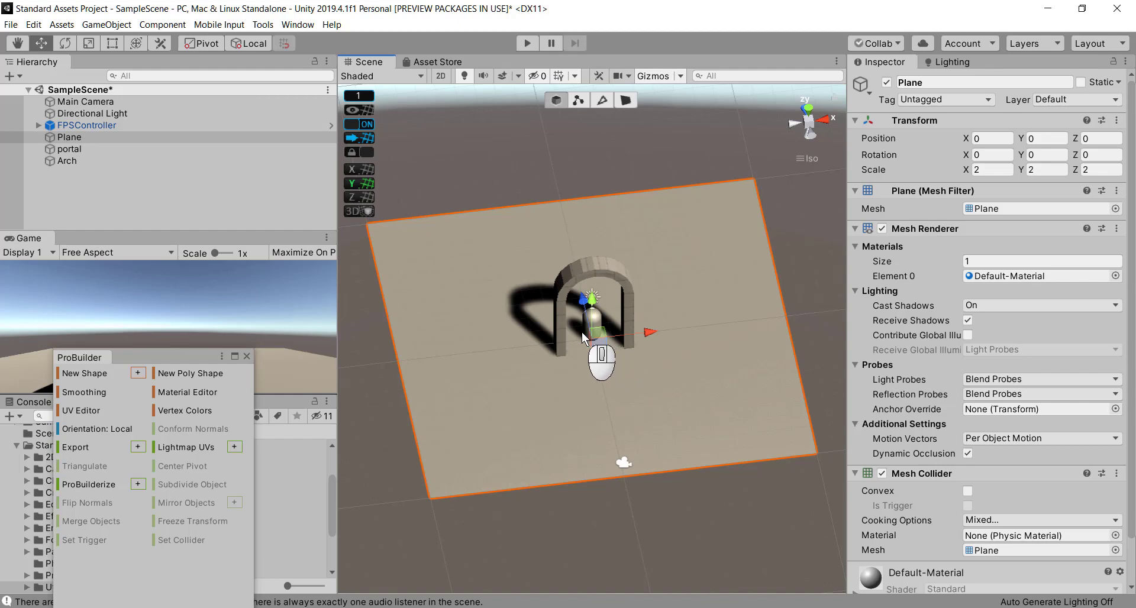
key("q")
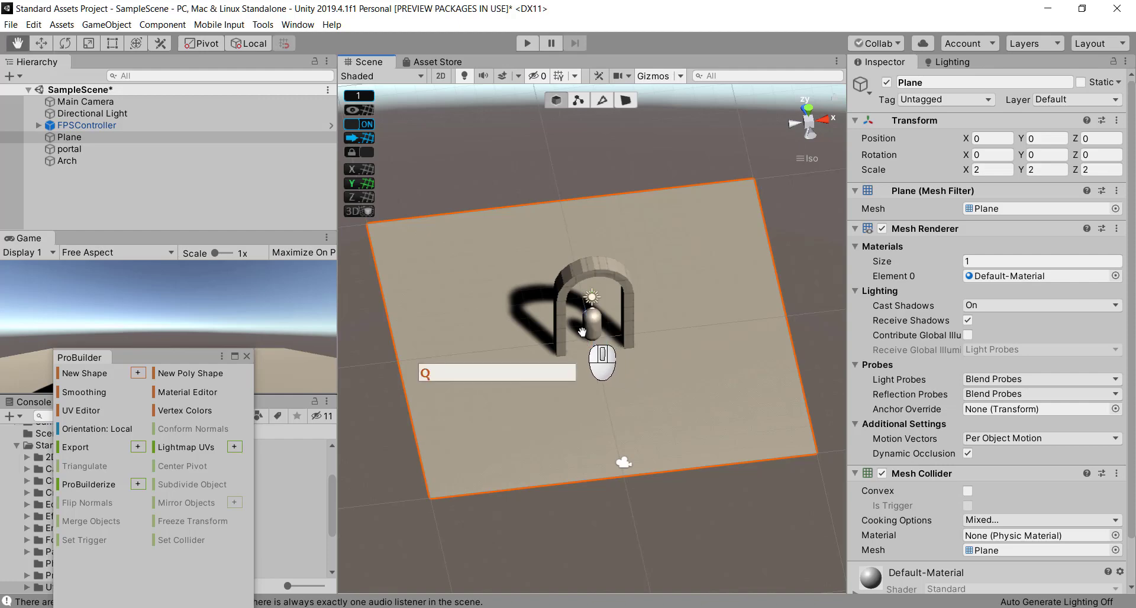
key("w")
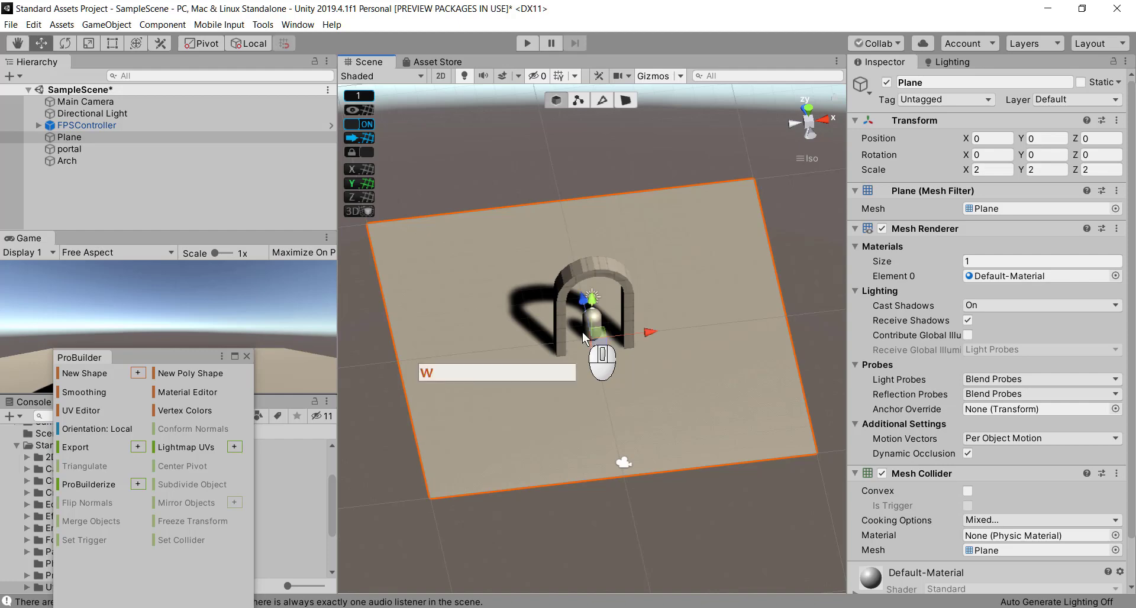
key("e")
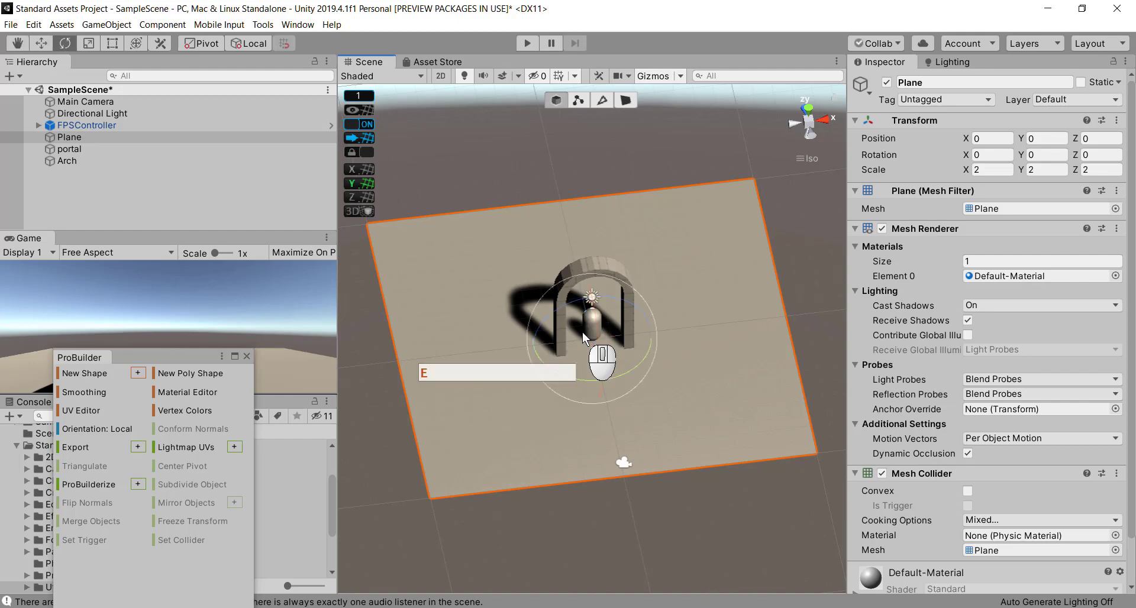
key("r")
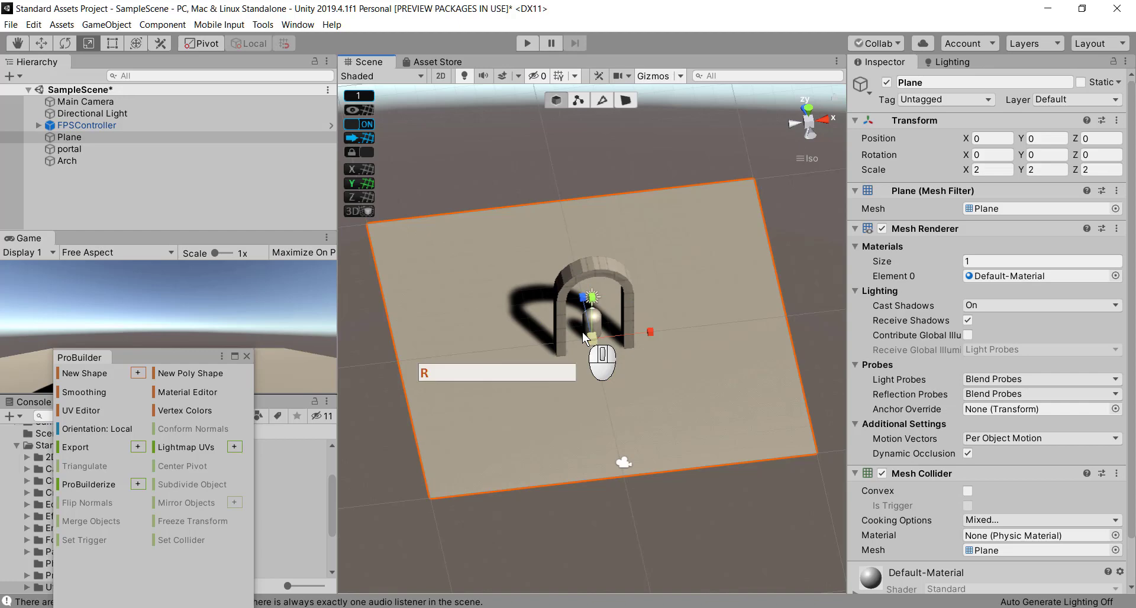
key("t")
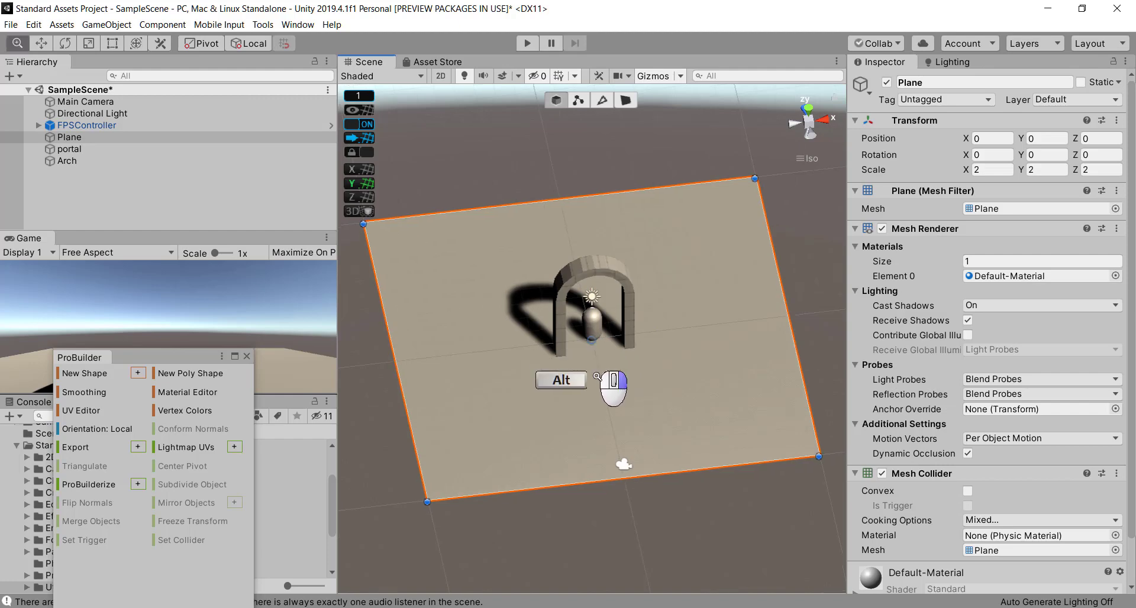
right_click_drag(592, 355, 498, 66, "alt")
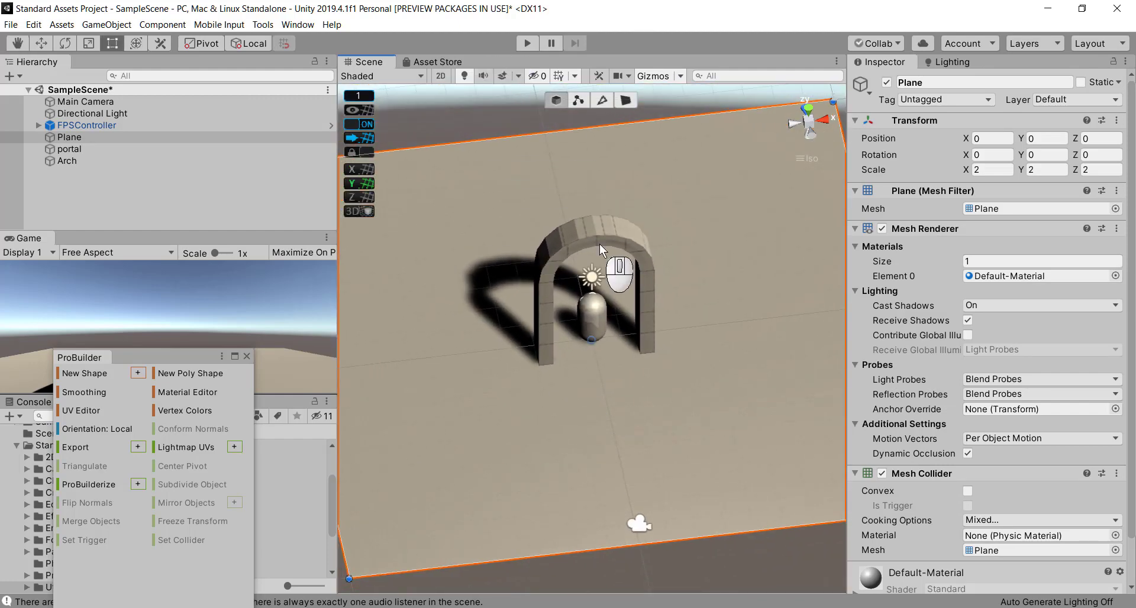
key("y")
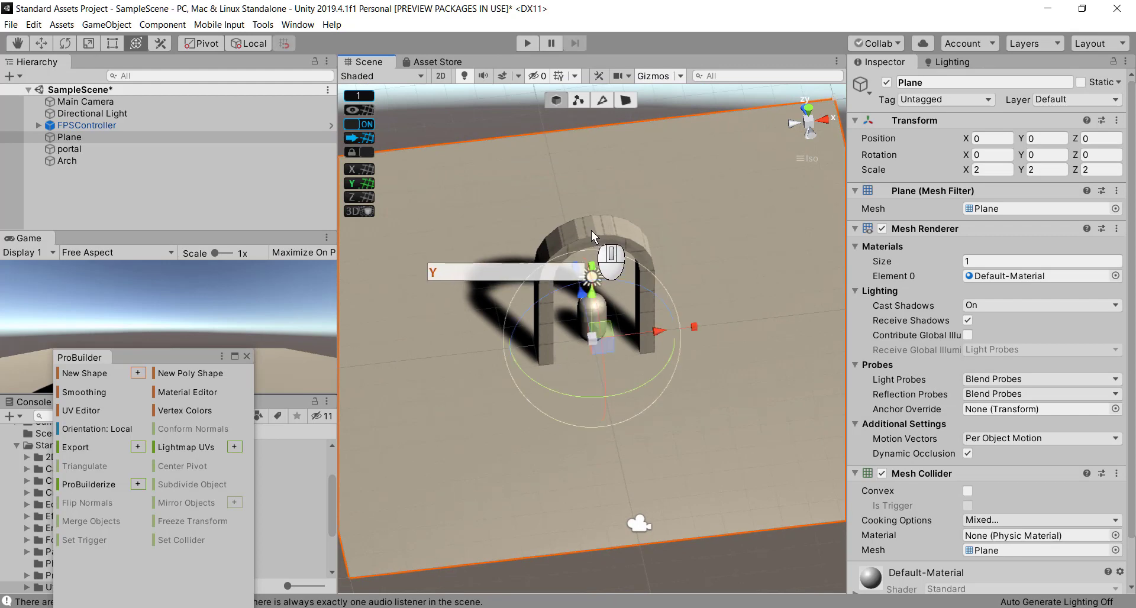
left_click_drag(524, 325, 498, 271, "alt")
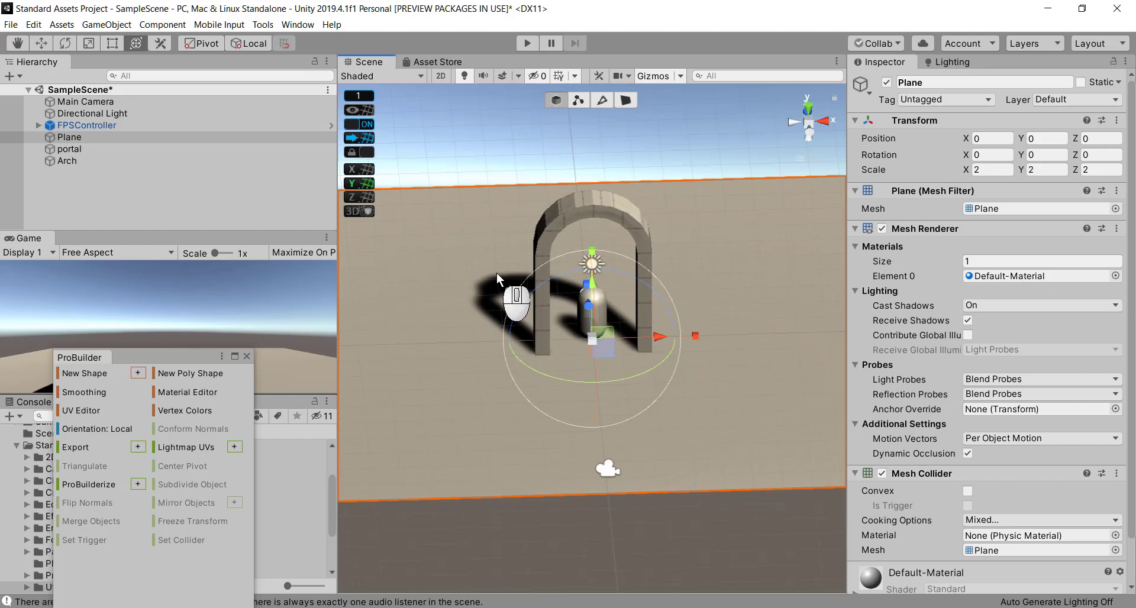
key("r")
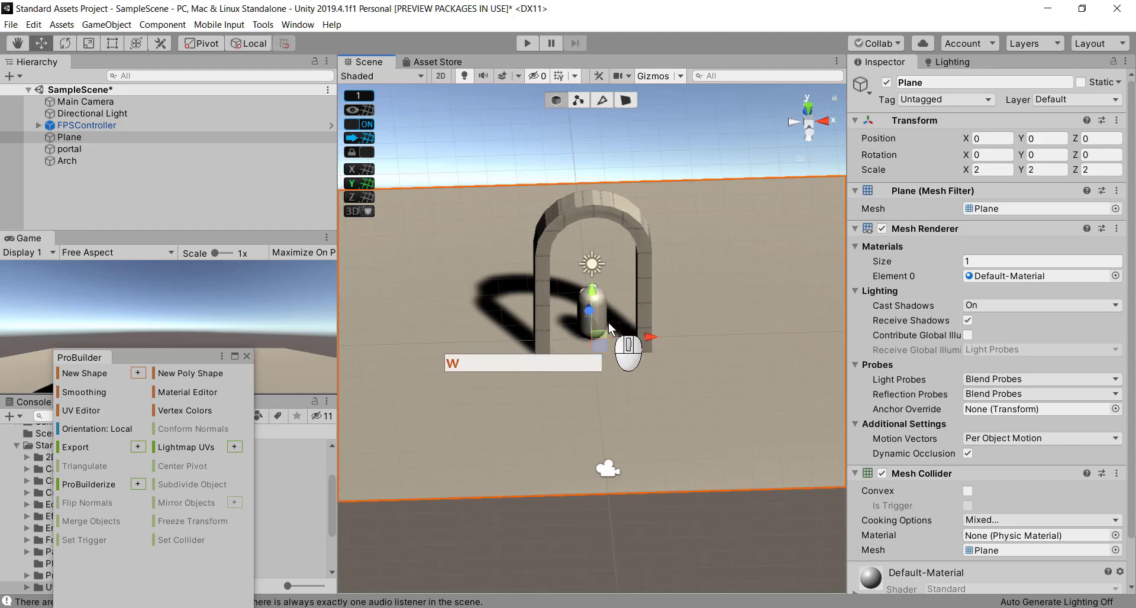
left_click_drag(601, 306, 582, 413, "alt")
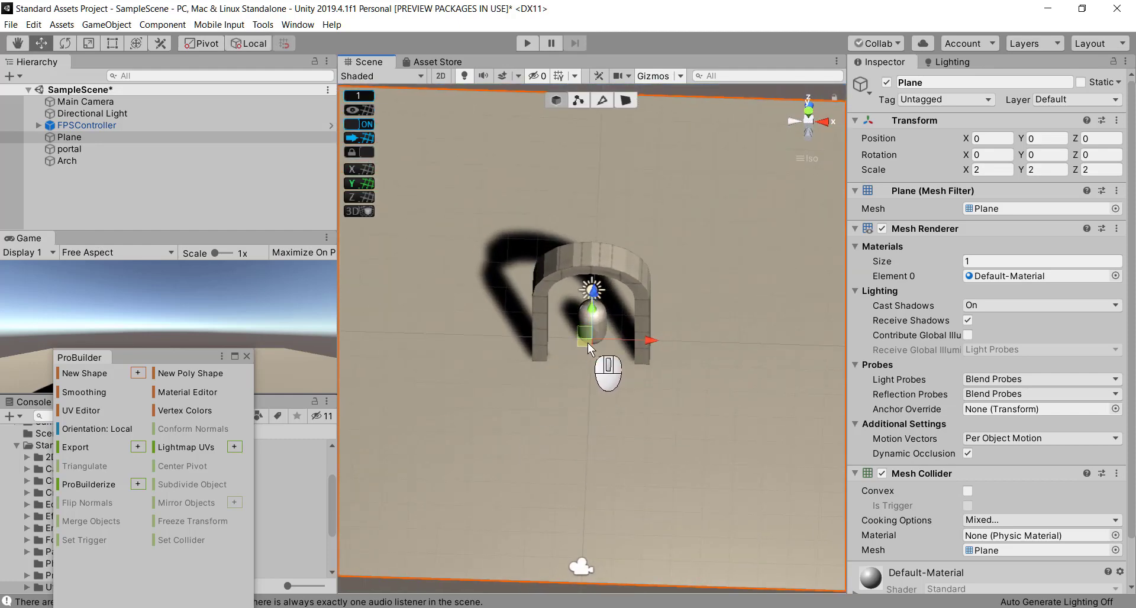
- Try lowering the ground plane to Y -5, then undo the move
left_click_drag(581, 343, 577, 420)
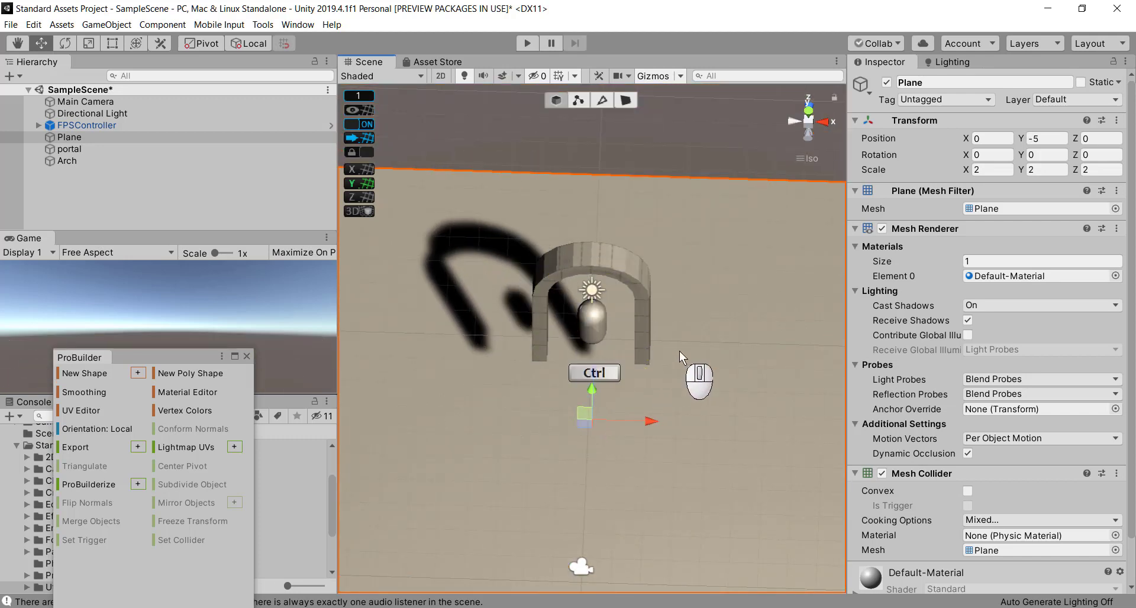
key("ctrl+z")
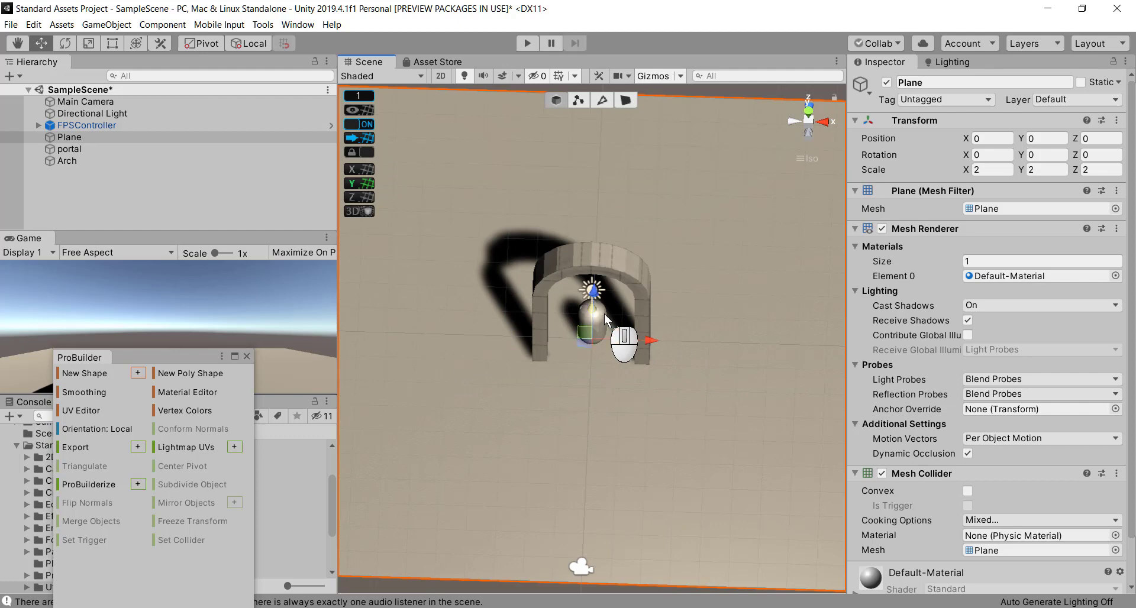
- Select the FPSController and move it along the Z axis to -5, in front of the arch
left_click(87, 125)
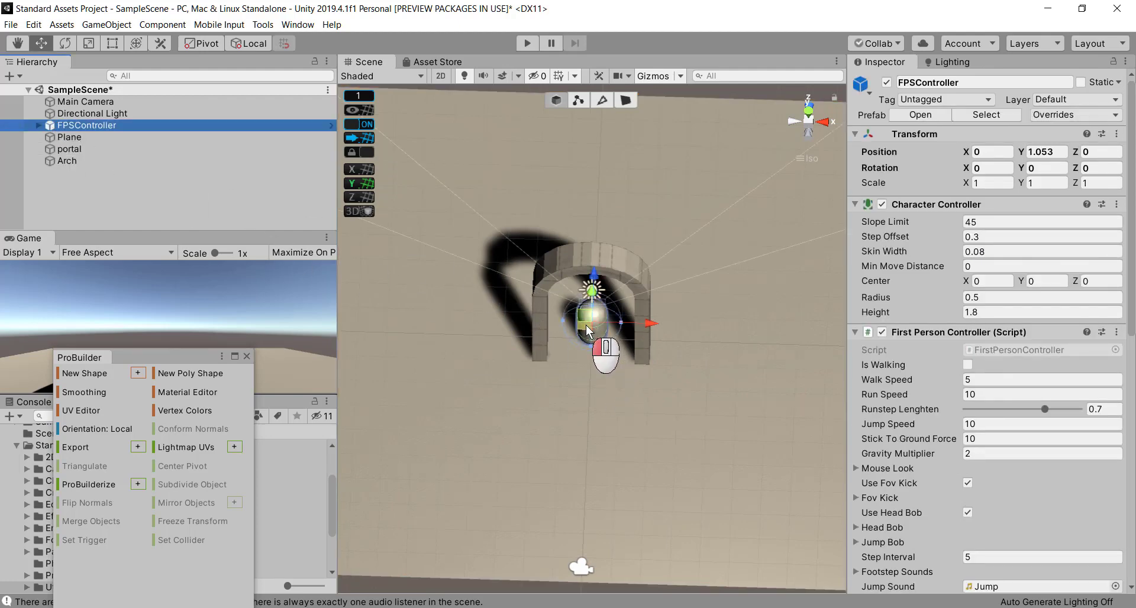
left_click_drag(588, 330, 609, 271)
key("ctrl+z")
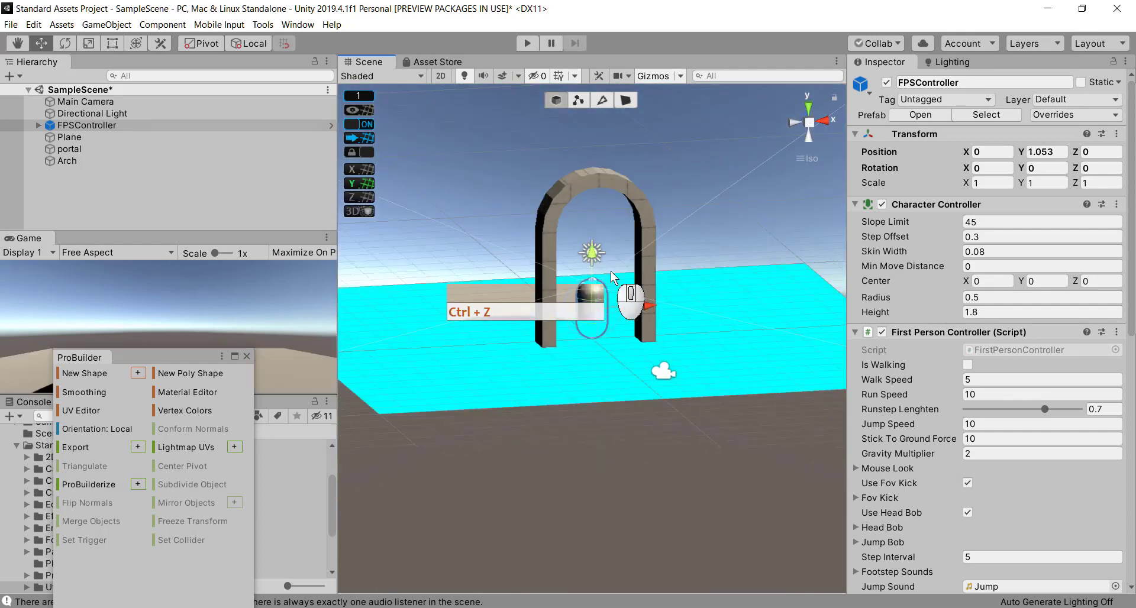
left_click_drag(619, 383, 237, 533, "alt")
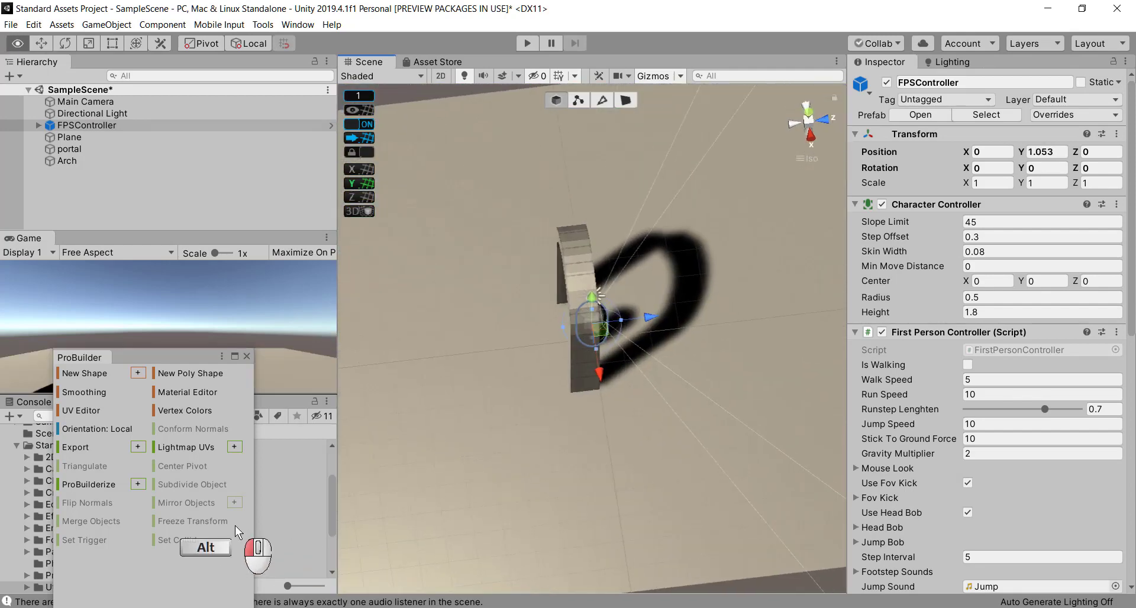
left_click_drag(650, 320, 762, 320)
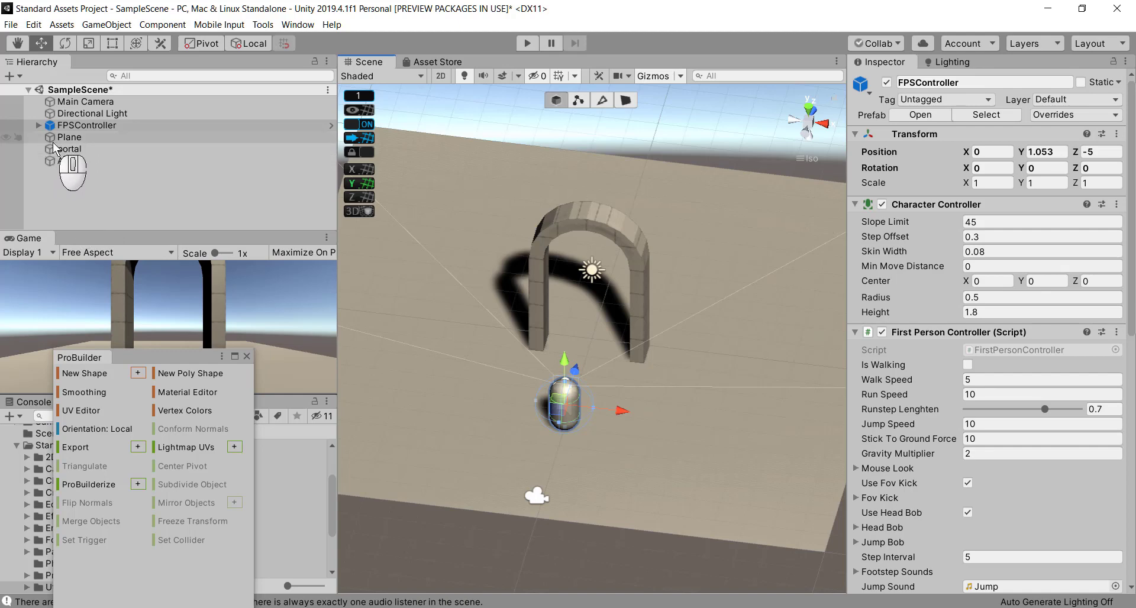
- Create an empty game object at the scene root and name it portal
left_click(56, 191)
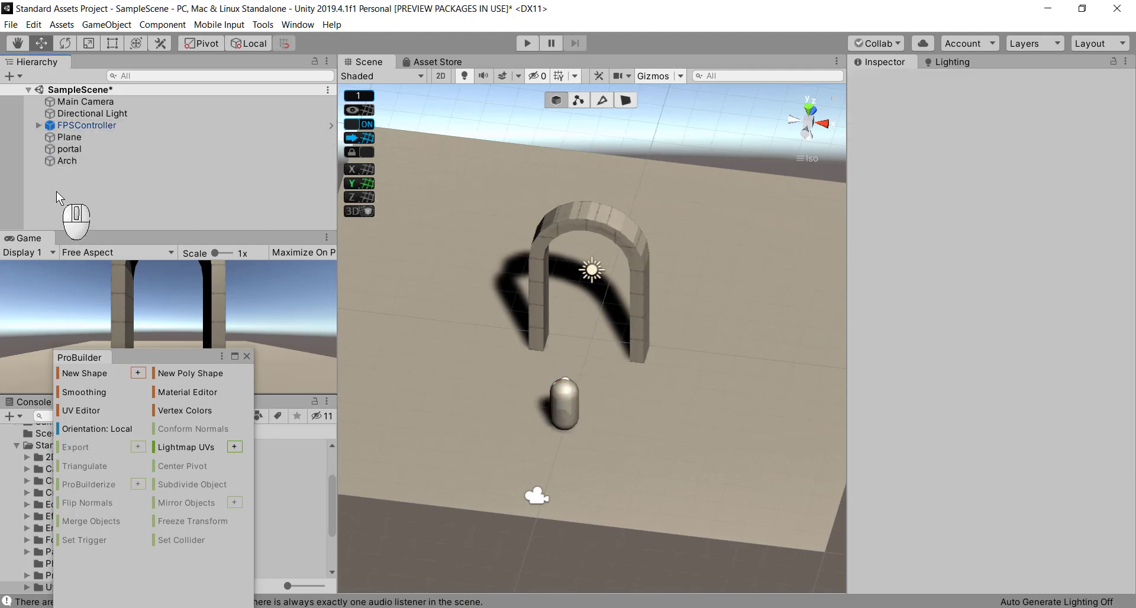
key("ctrl+shift+n")
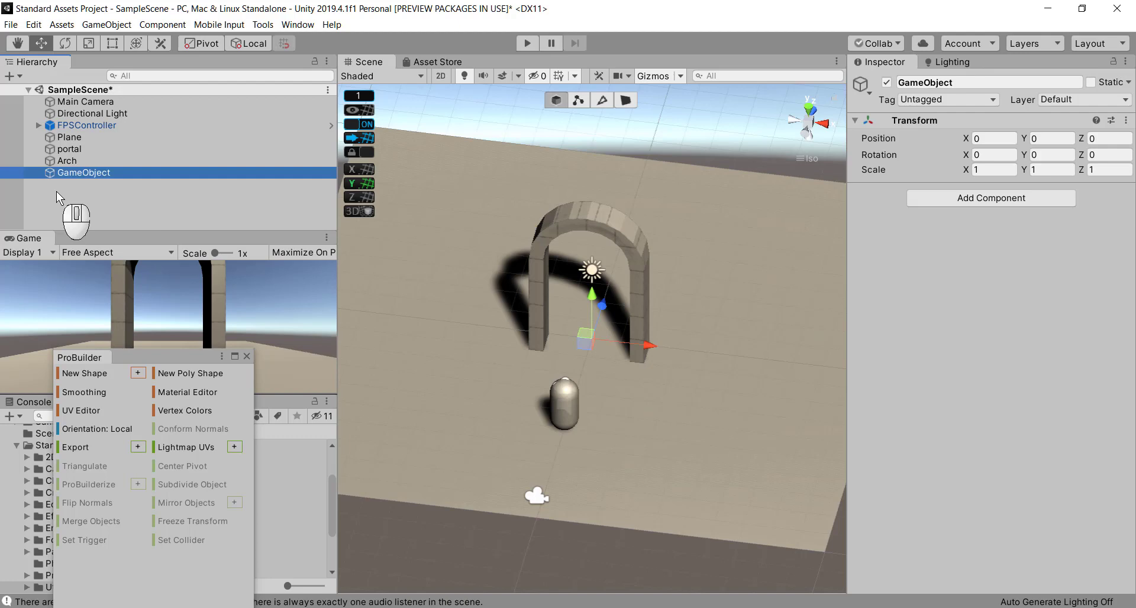
key("F2")
type("portal")
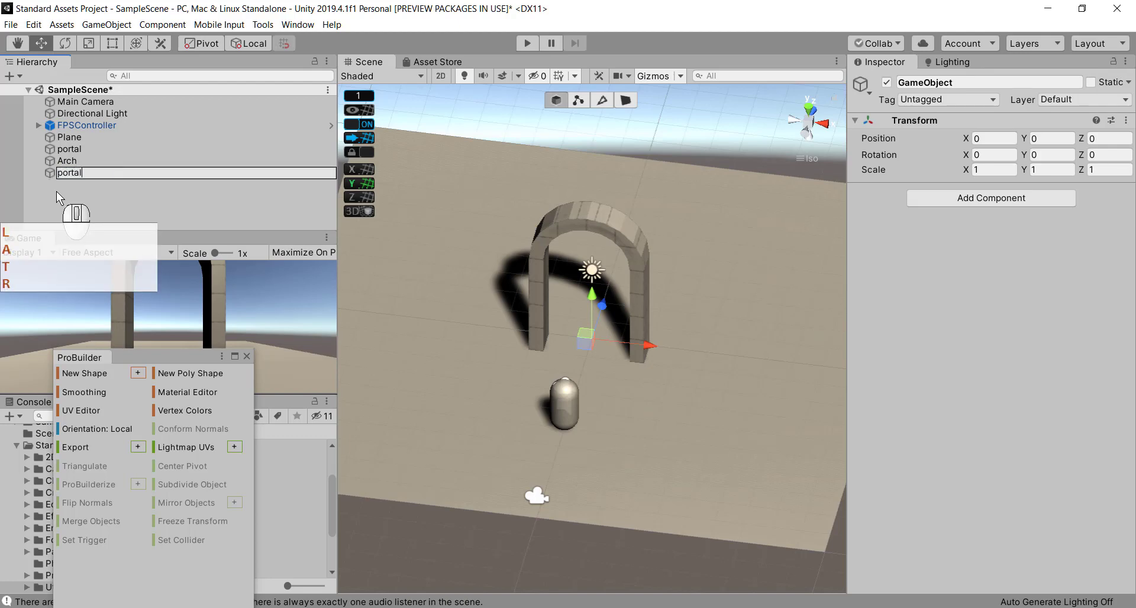
key("Return")
- Rename the original portal object that holds the Box Collider as entry
key("Up")
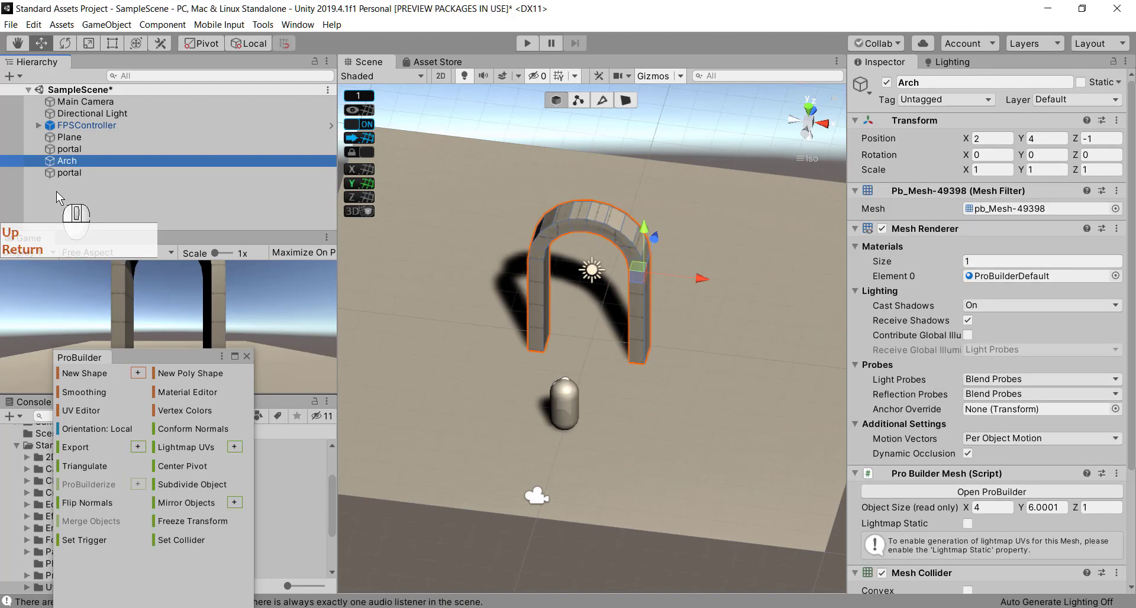
key("Up")
key("F2")
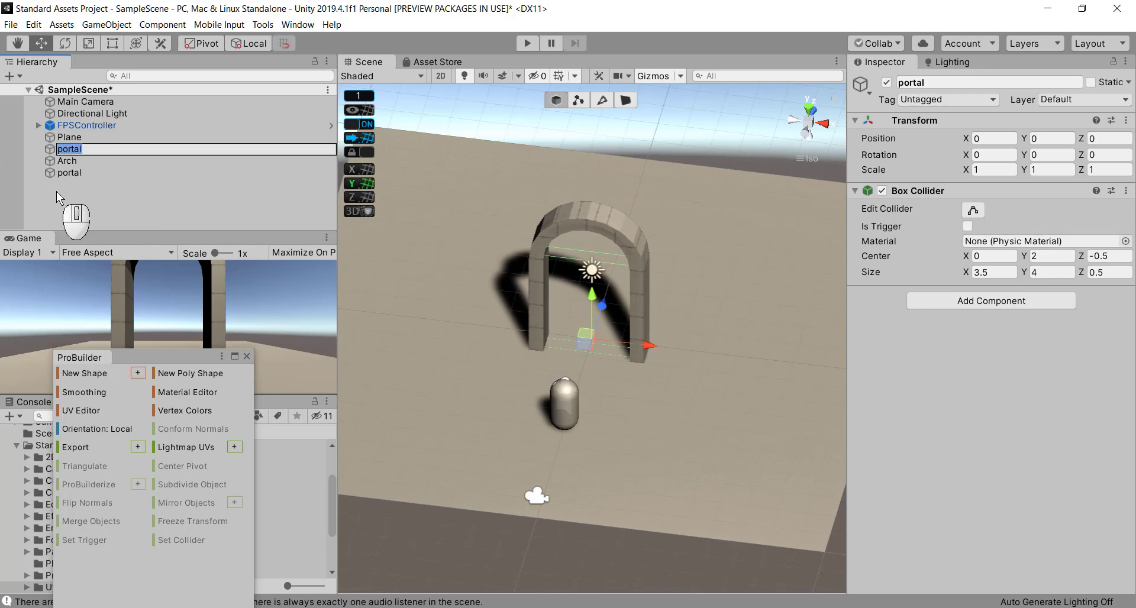
type("entry")
key("Return")
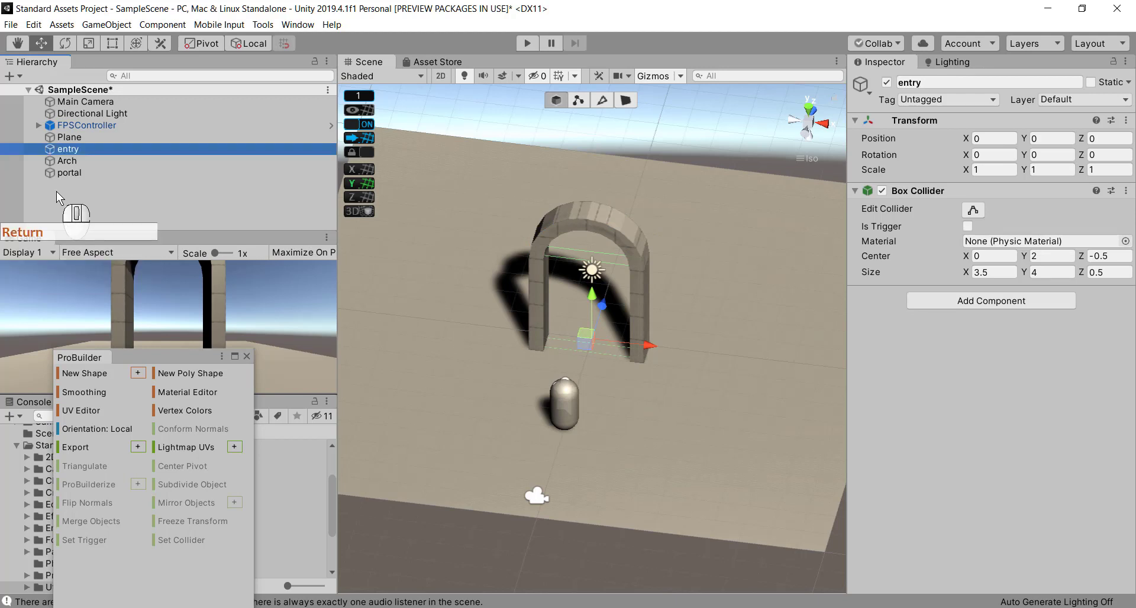
- Make entry and Arch children of the new portal object, then inspect the parent and entry
key("ctrl+Down")
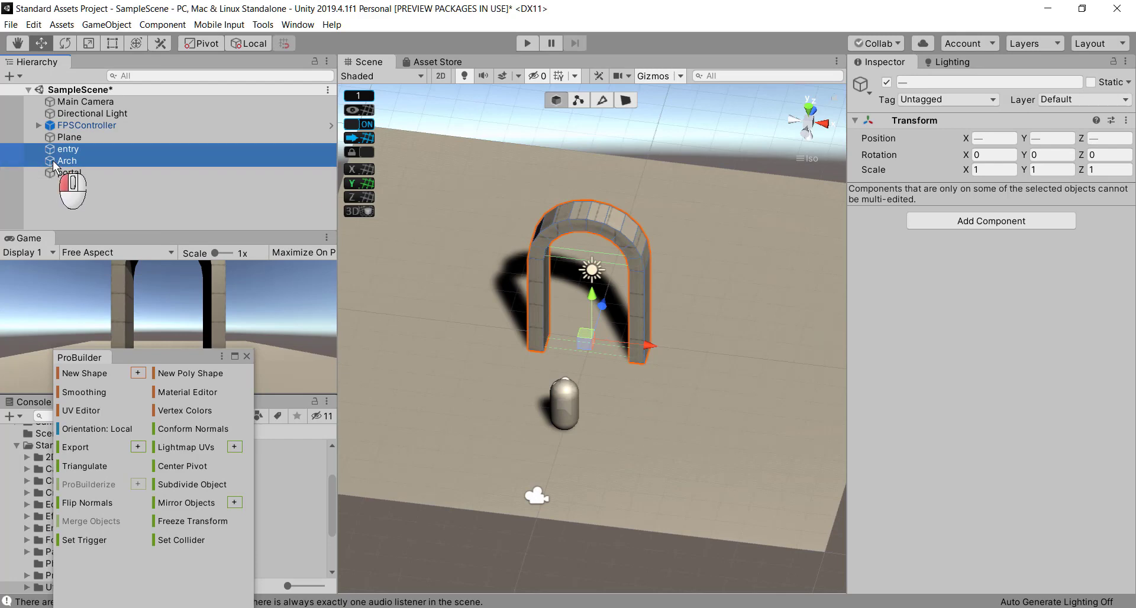
left_click_drag(55, 168, 57, 173)
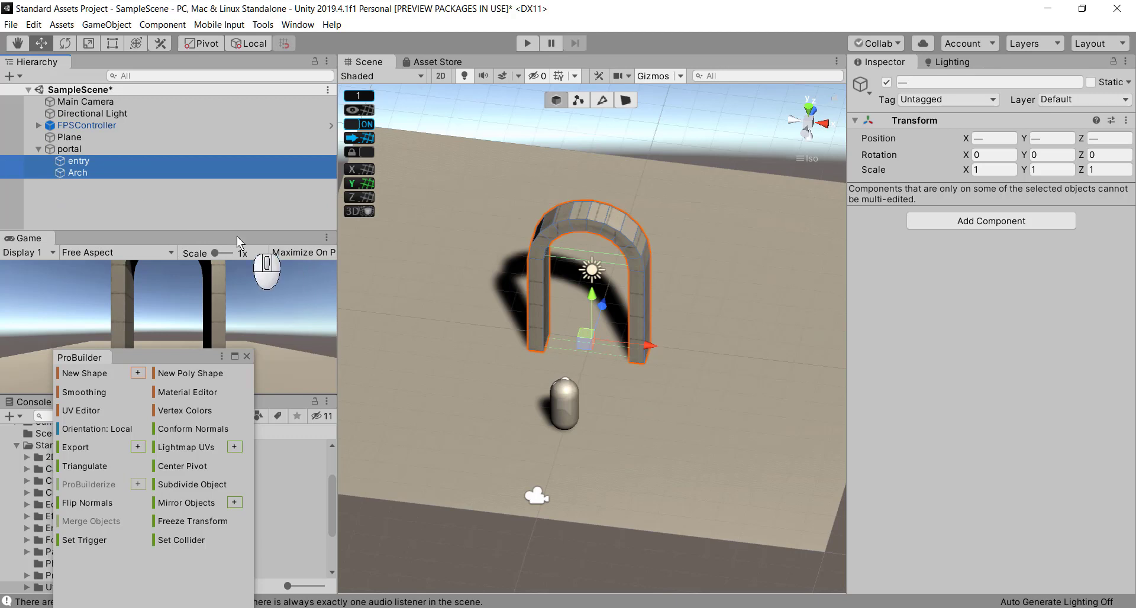
left_click(51, 152)
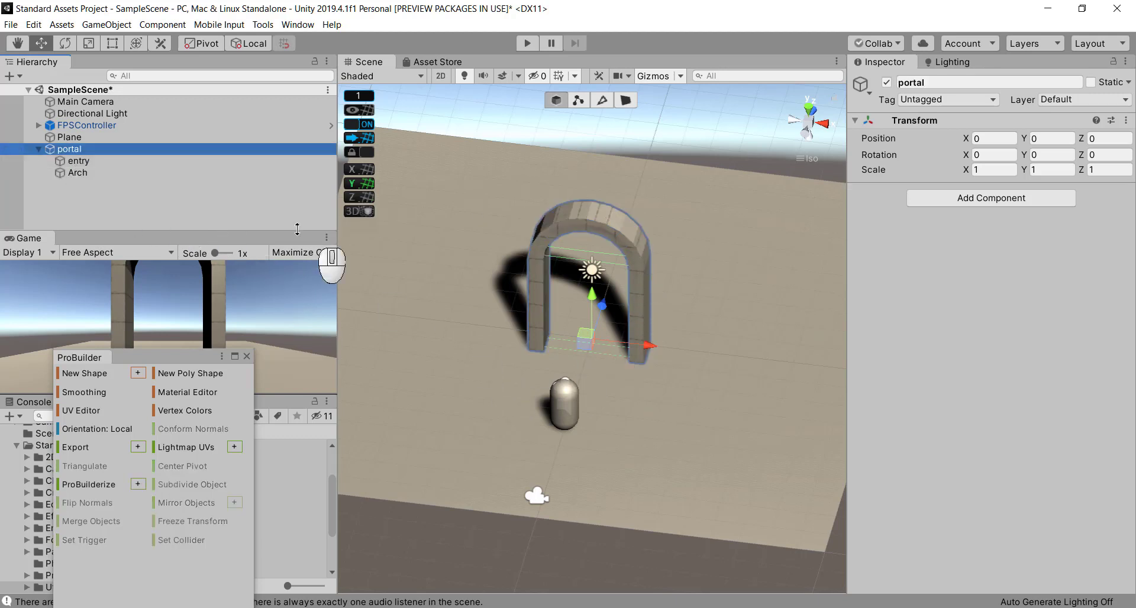
left_click(113, 161)
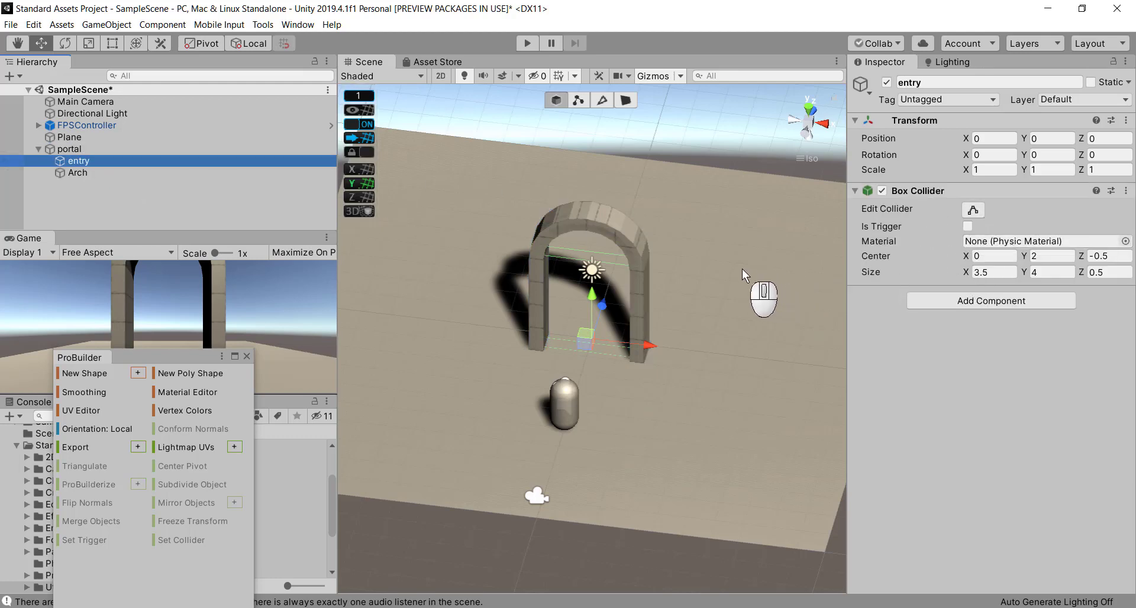
- Play-test the scene by walking the character against the arch opening from several positions, then stop play mode
key("ctrl+p")
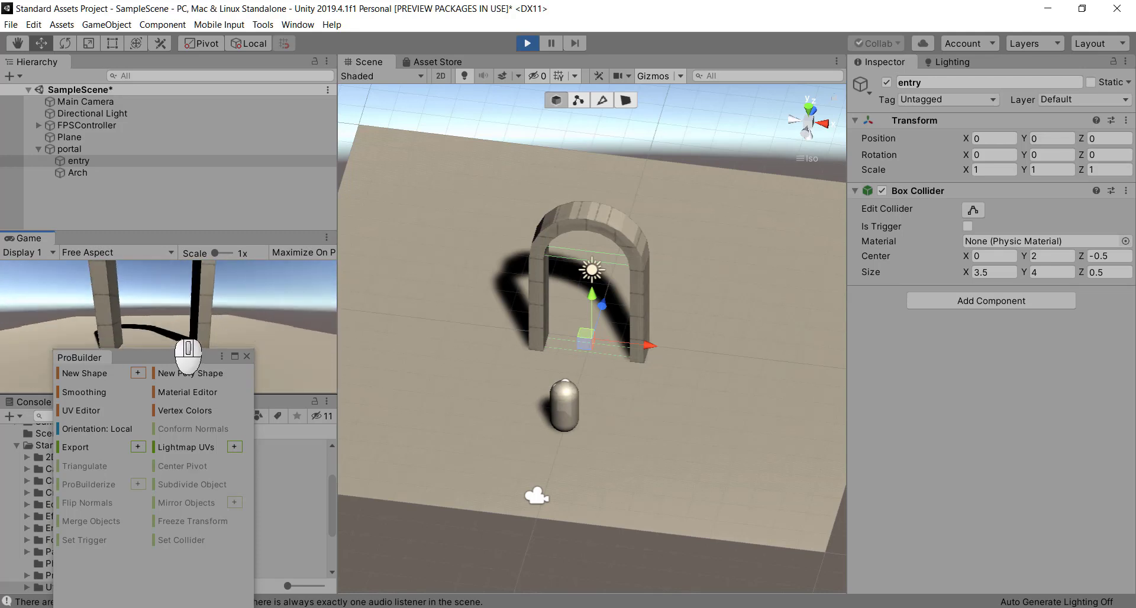
key("w")
key("w")
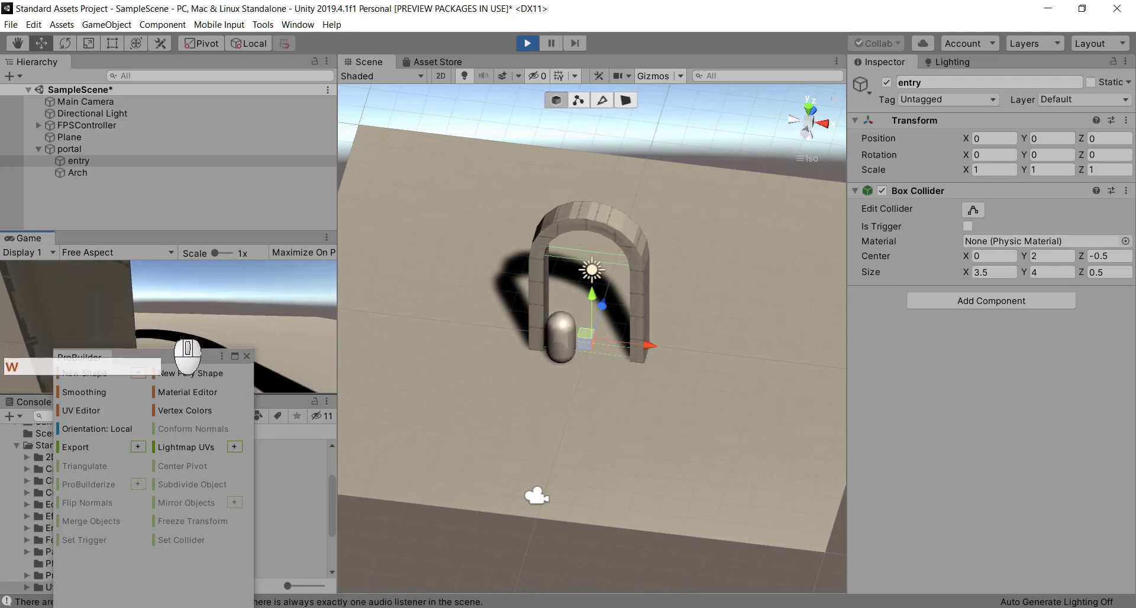
key("s")
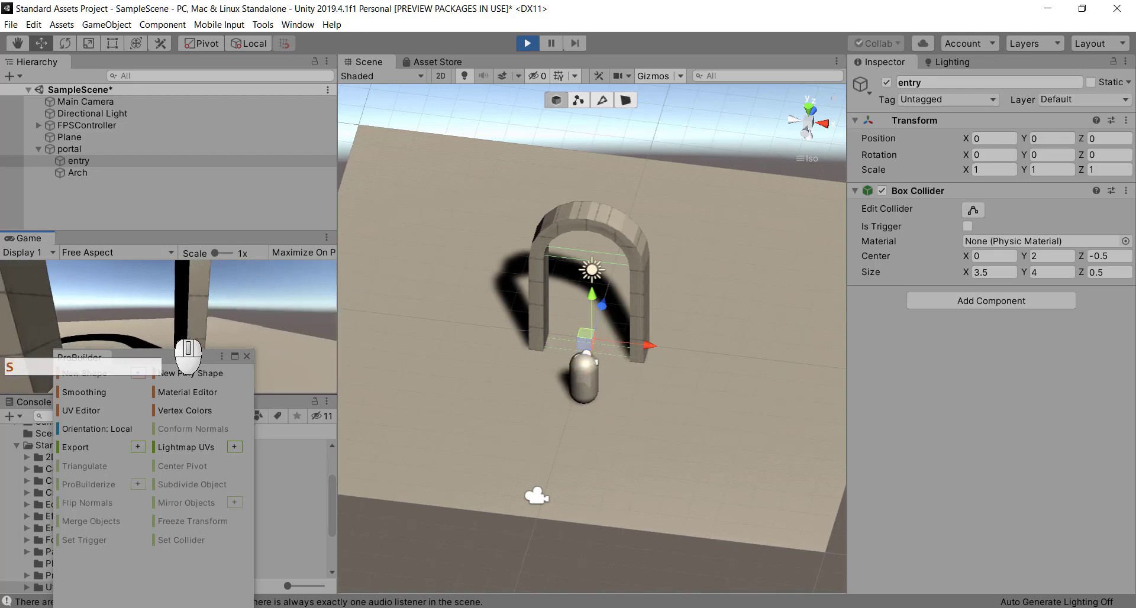
key("w")
key("a")
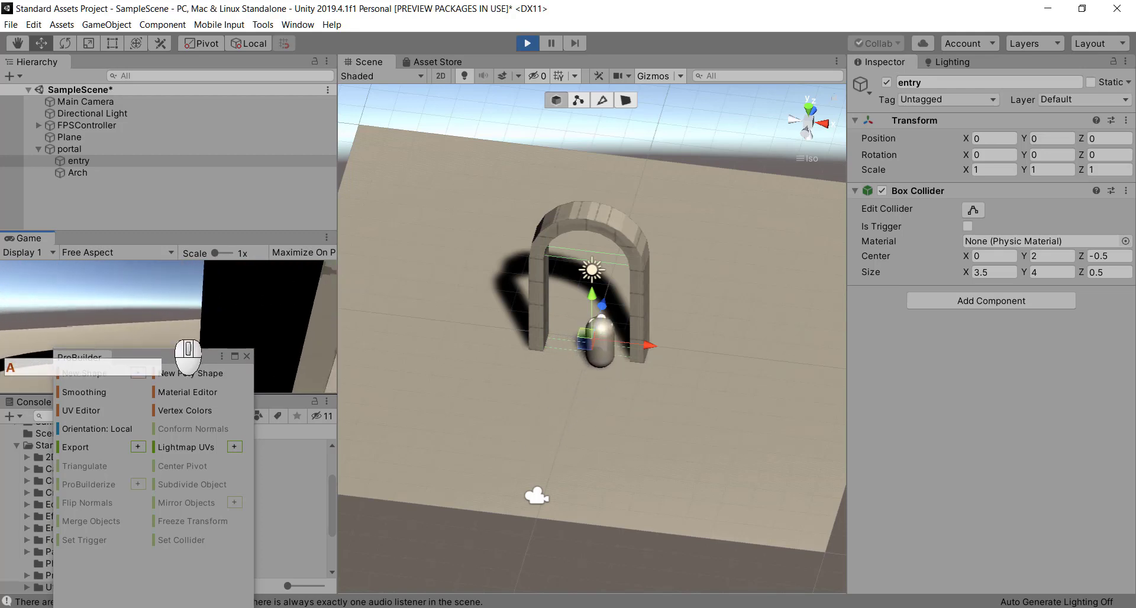
key("d")
key("w")
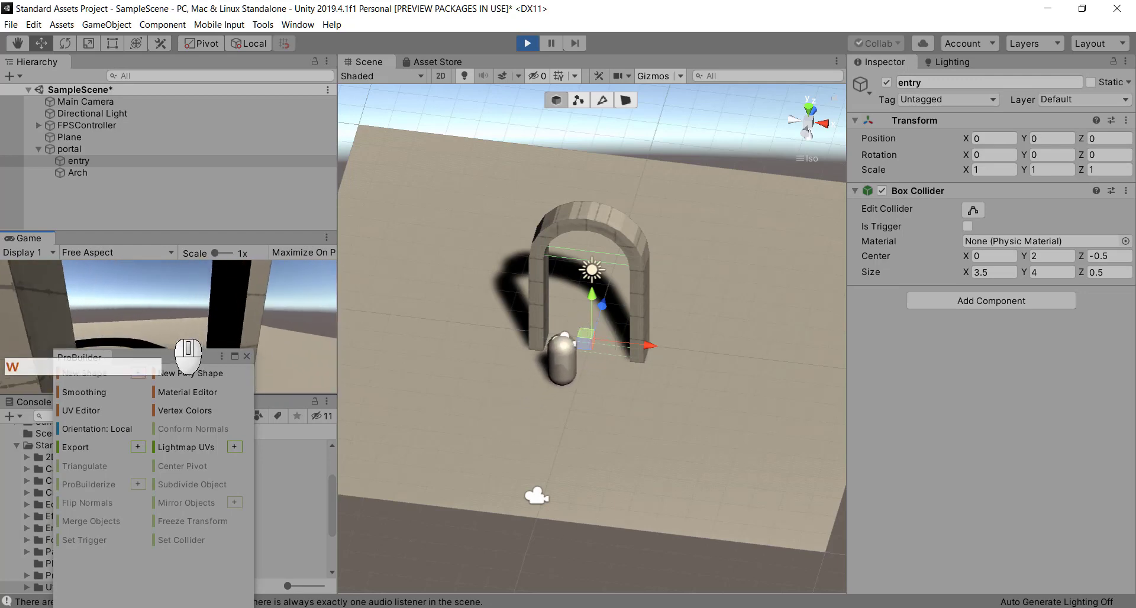
key("s")
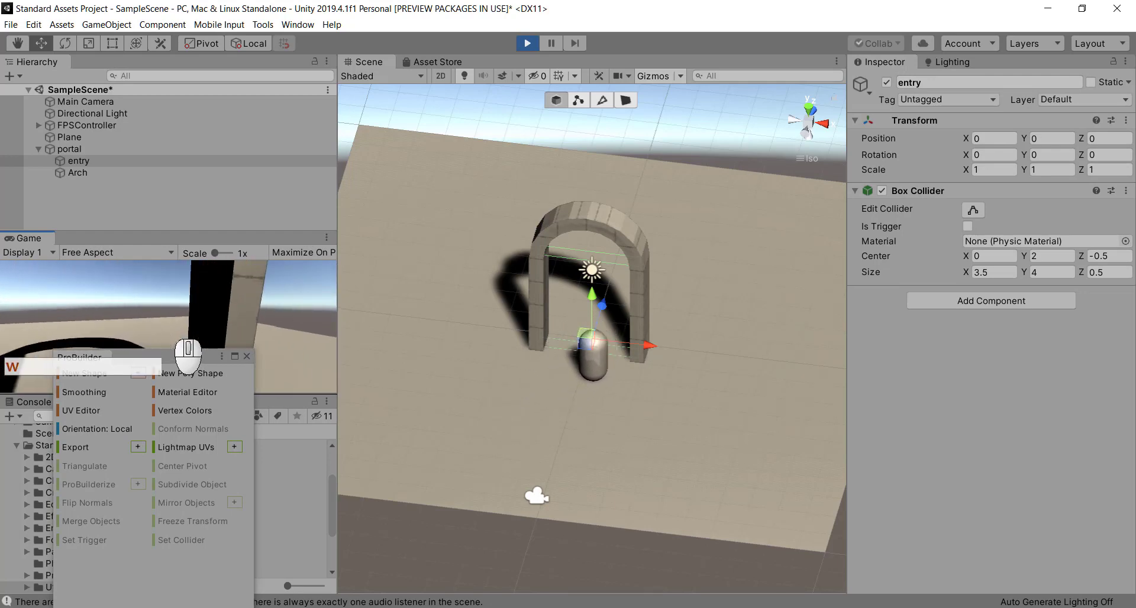
key("ctrl+p")
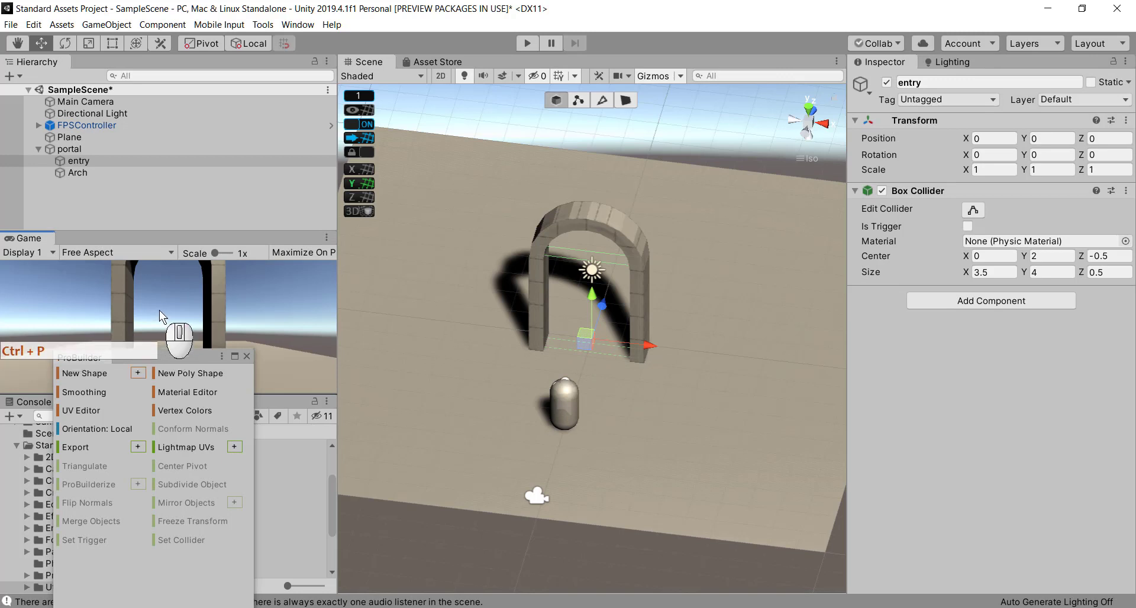
- Enable Is Trigger on the entry object's Box Collider and play-test walking the character into the arch
left_click(77, 161)
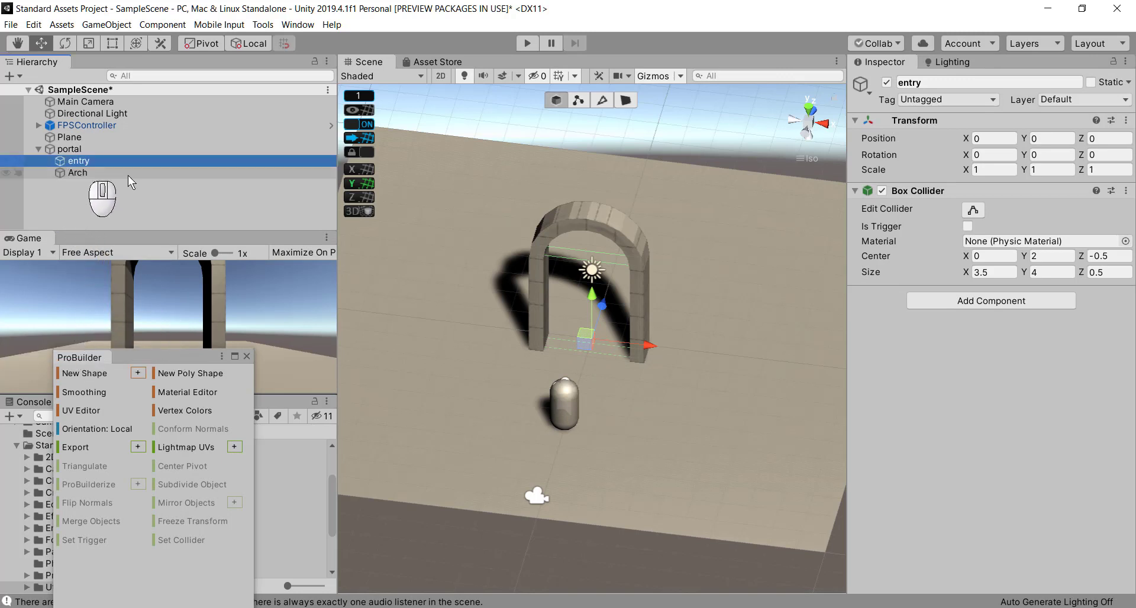
left_click(967, 226)
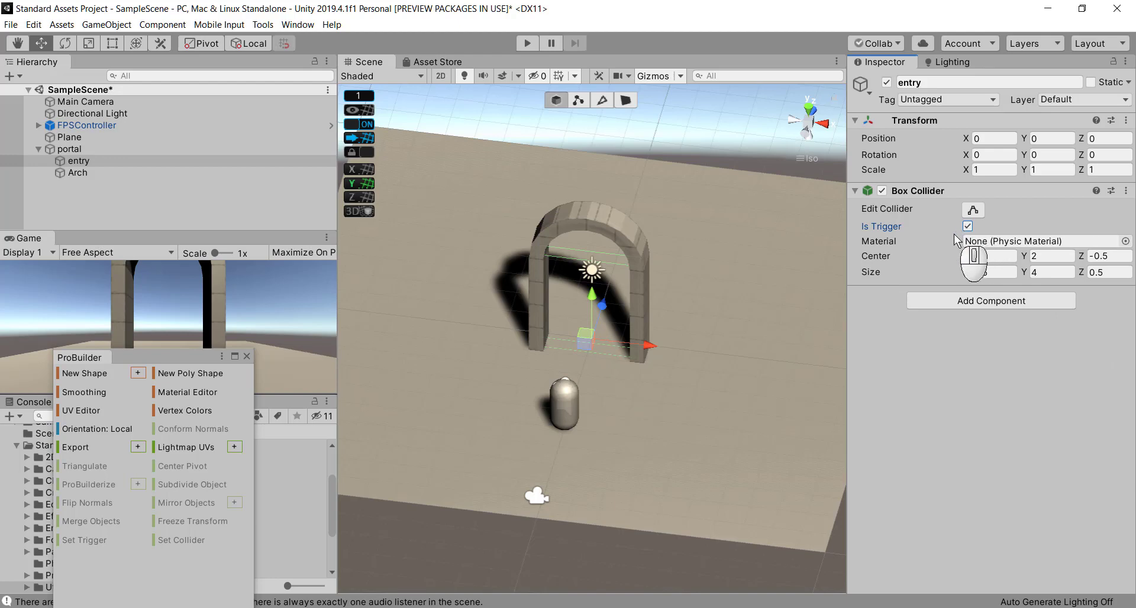
key("ctrl+p")
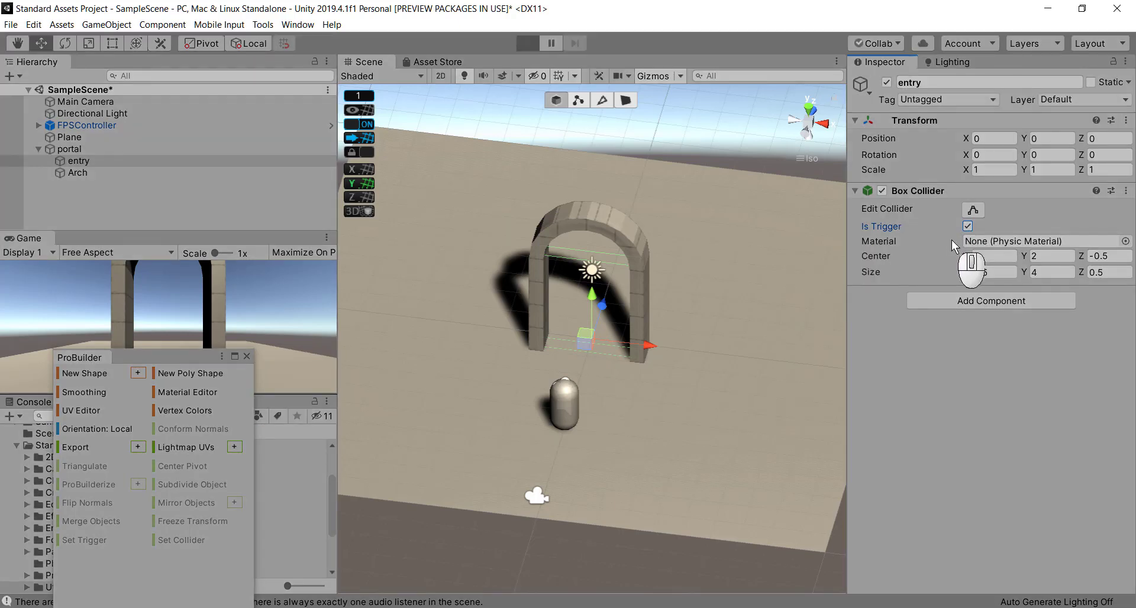
key("w")
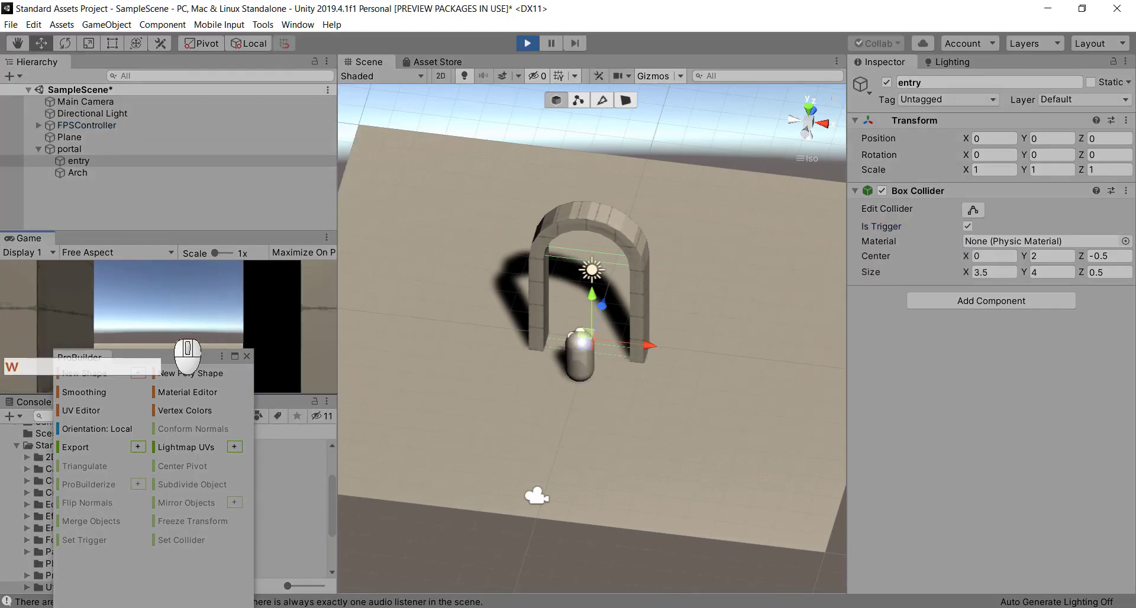
key("s")
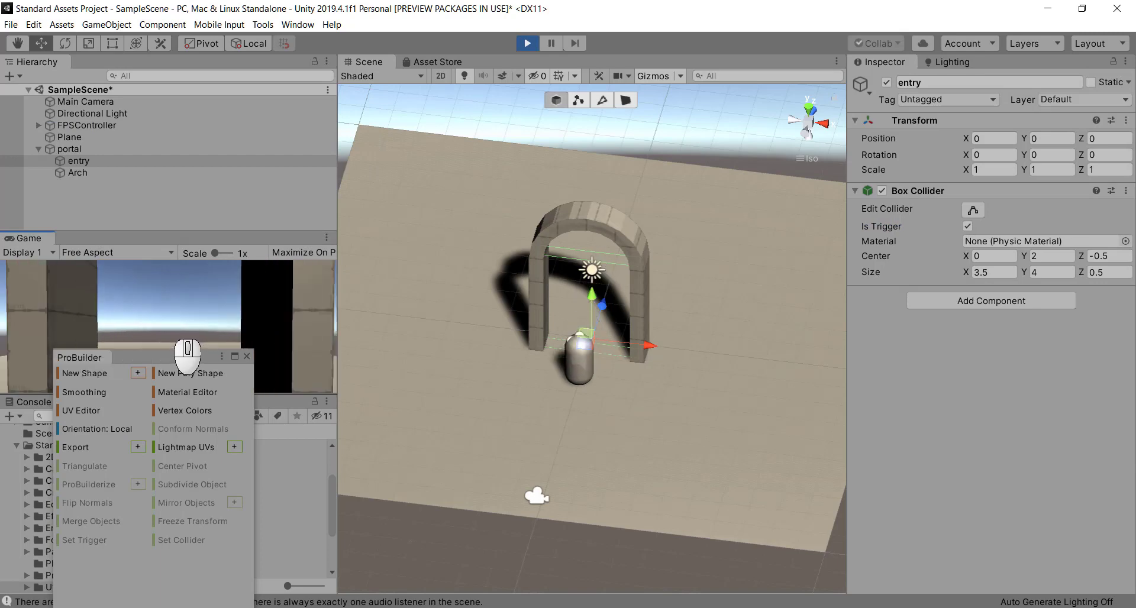
key("w")
key("s")
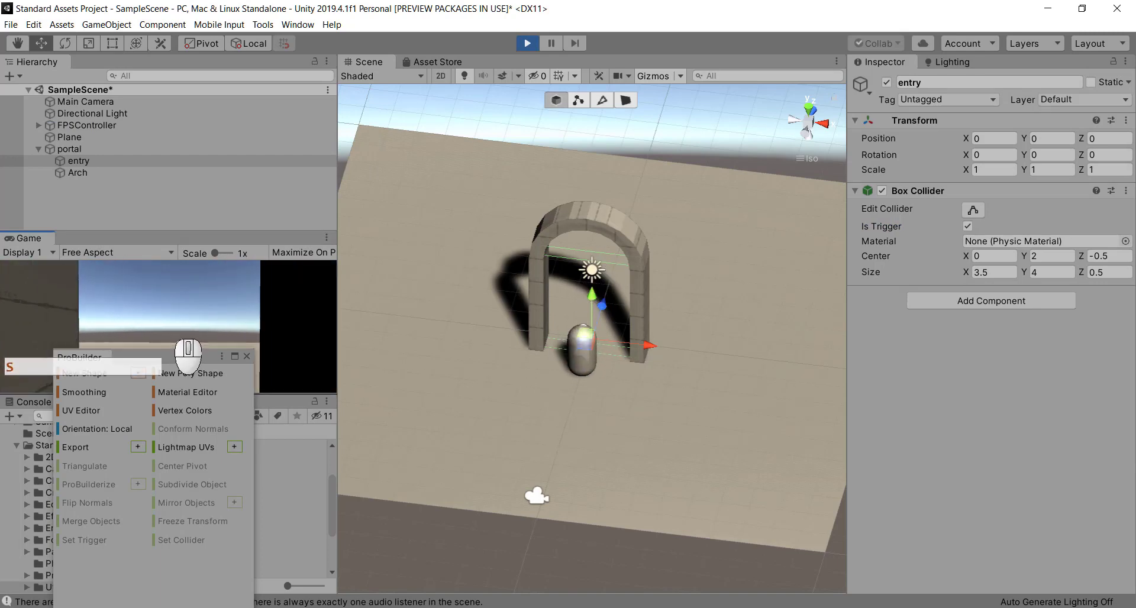
key("ctrl+p")
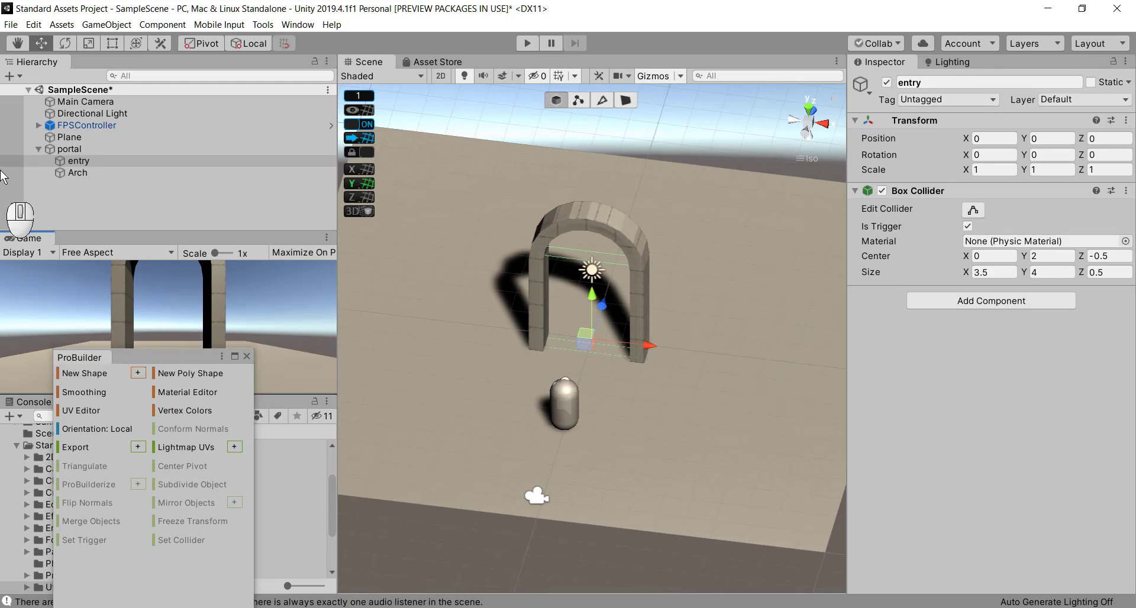
- Create another empty game object, make it a child of portal and name it exit
left_click(54, 152)
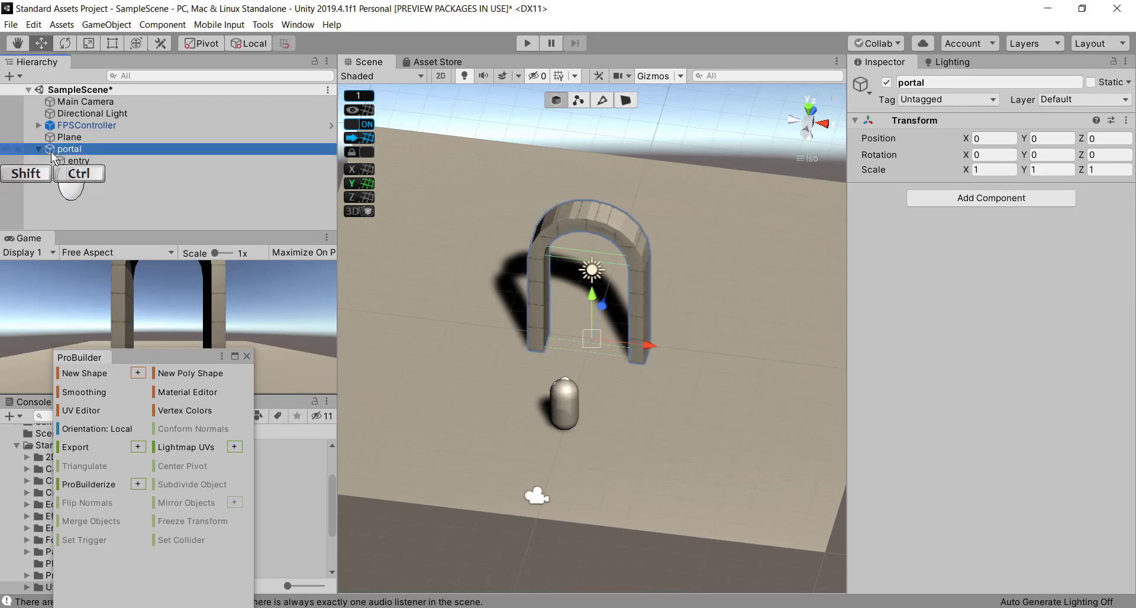
key("ctrl+shift+n")
left_click(51, 182)
mouse_move(50, 182)
left_mouse_down()
mouse_move(62, 155)
mouse_move(65, 177)
left_mouse_up()
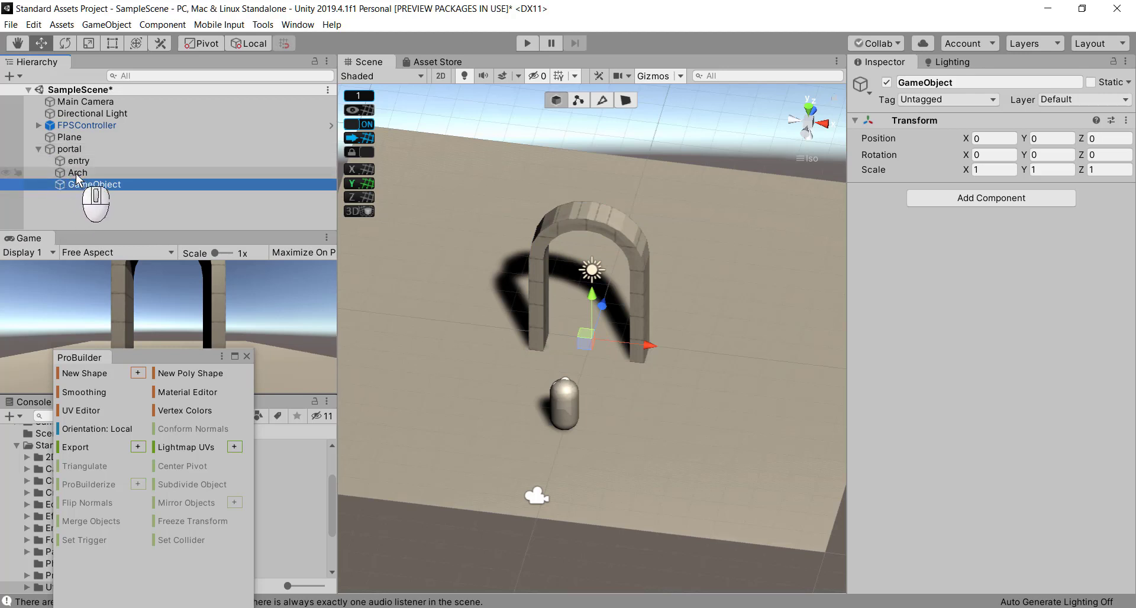
key("F2")
type("exit")
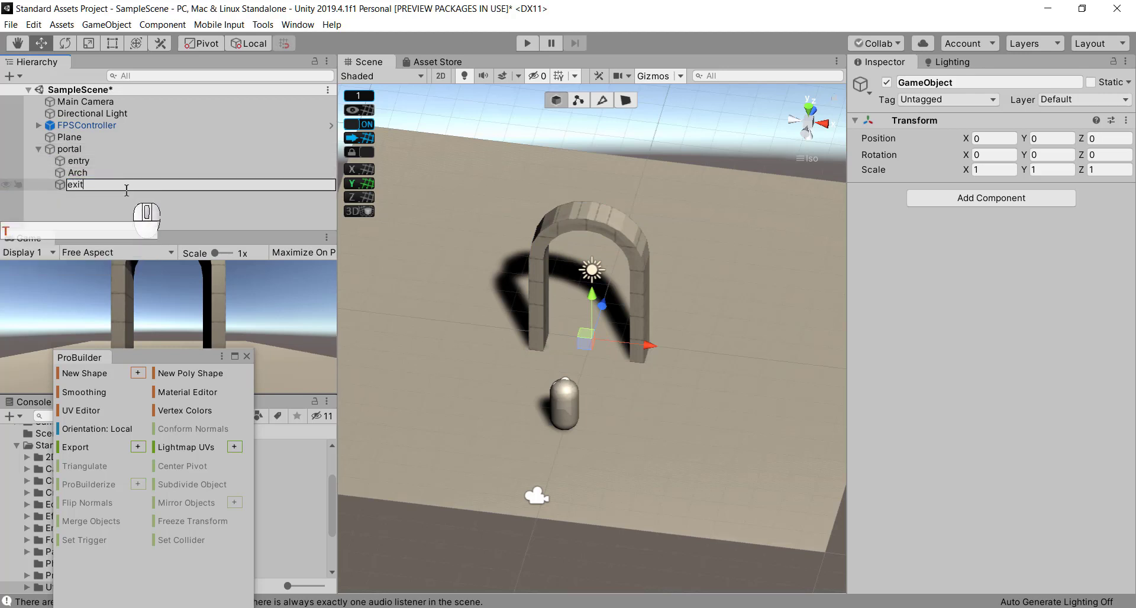
key("Return")
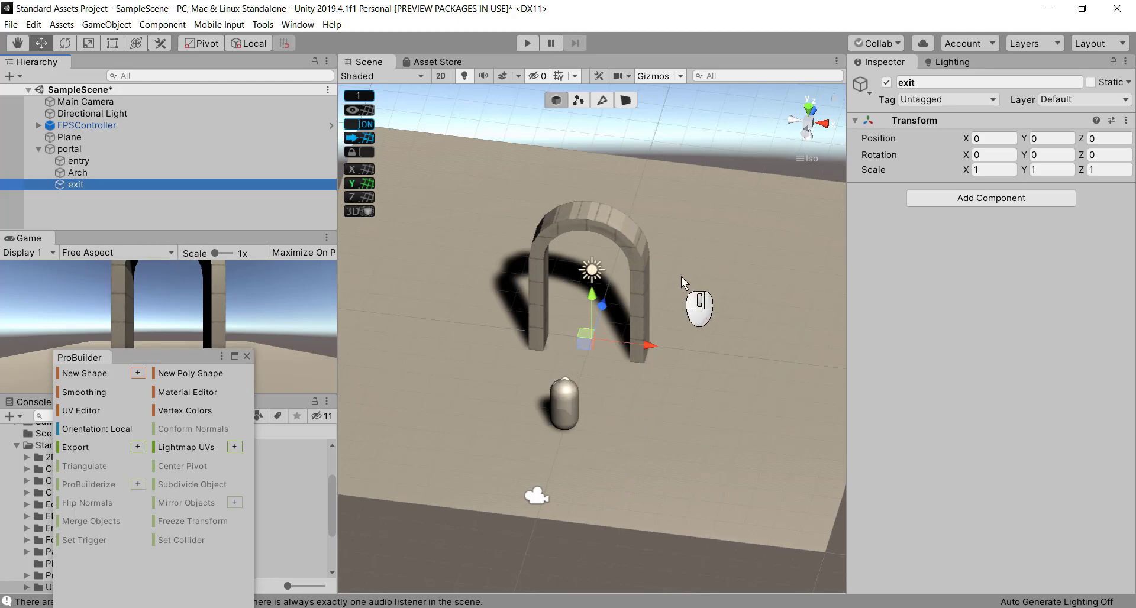
- Move the exit object along its Z axis to Z position 2, on the side of the arch opposite the character
left_click_drag(733, 242, 332, 298, "alt")
left_click(75, 184)
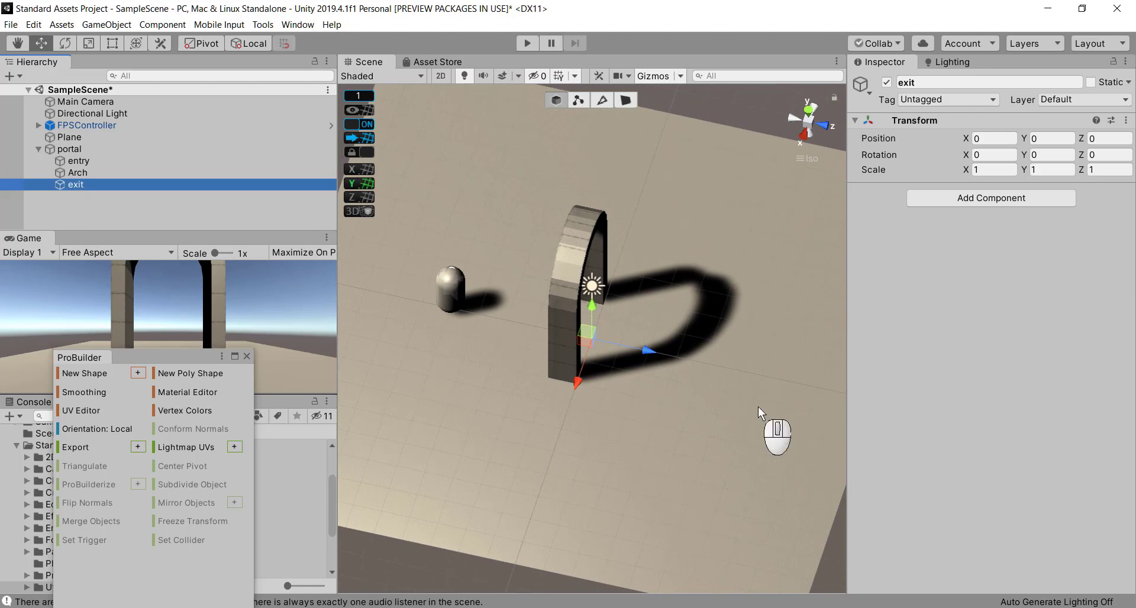
left_click(647, 352)
left_click_drag(647, 352, 690, 360)
left_click_drag(703, 298, 509, 357, "alt")
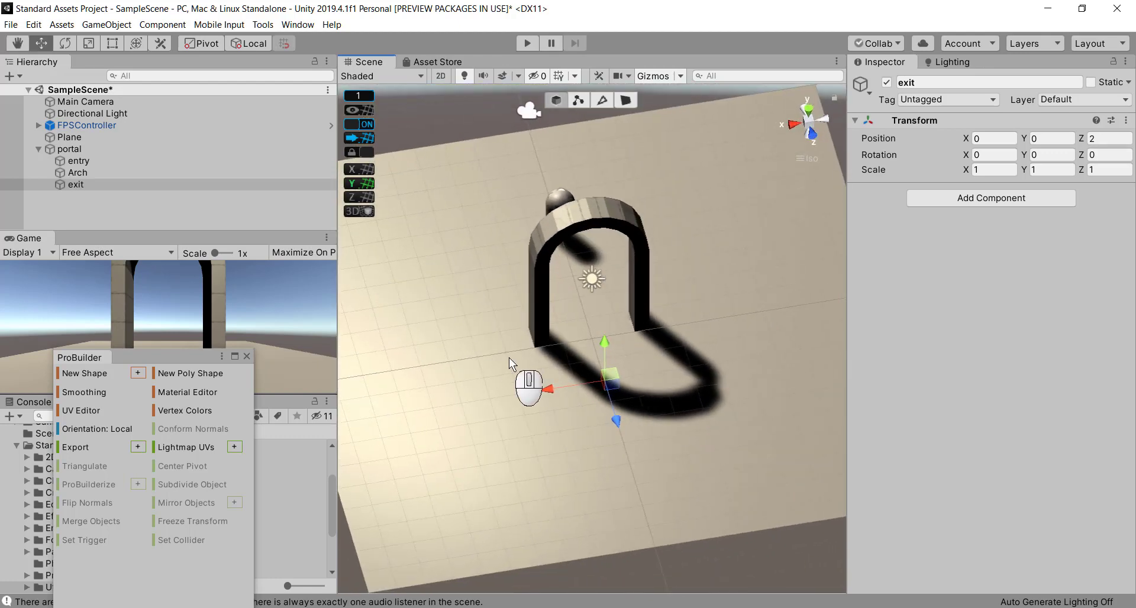
- Inspect the entry object's trigger collider around the arch and its portal parent
left_click(66, 164)
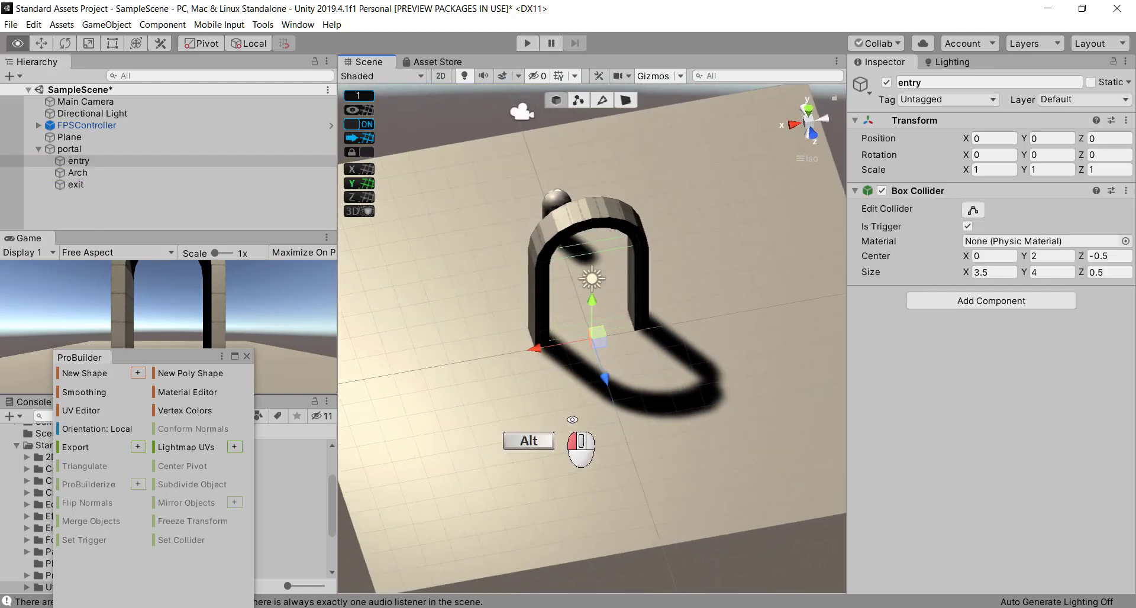
left_click_drag(561, 417, 597, 236, "alt")
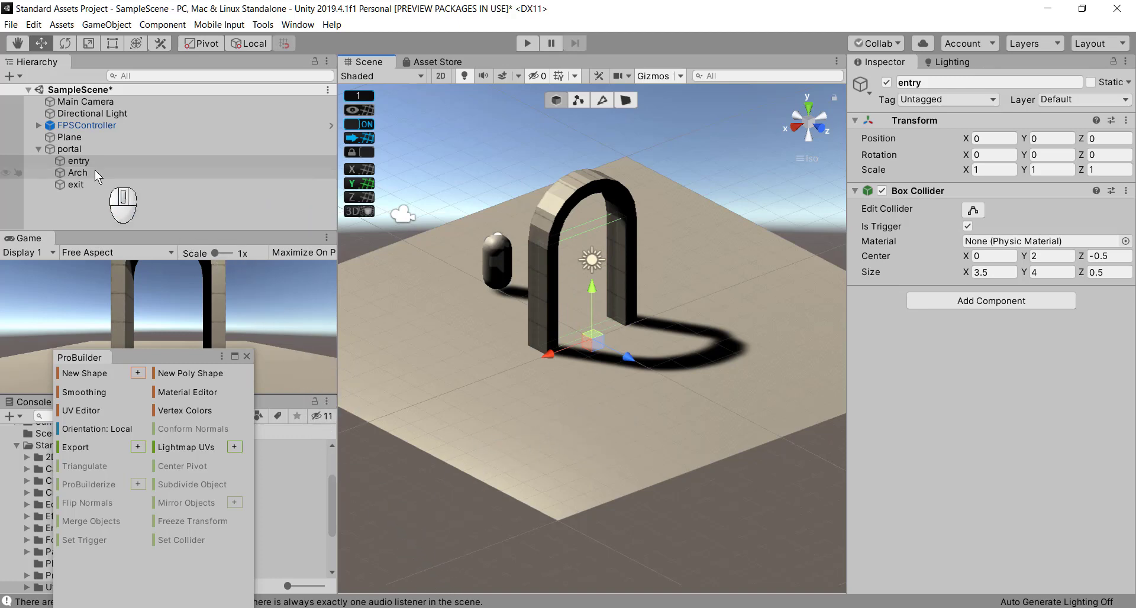
left_click(53, 148)
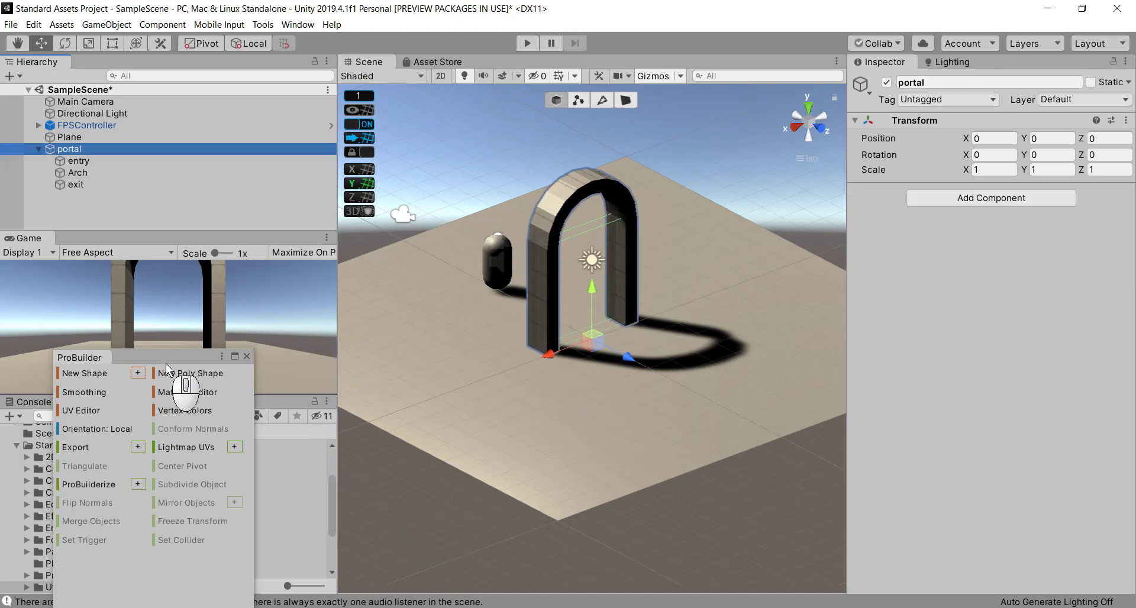
- Move the ProBuilder window clear of the project browser, collapse the Standard Assets folder and open the root Assets folder
left_click_drag(166, 354, 456, 401)
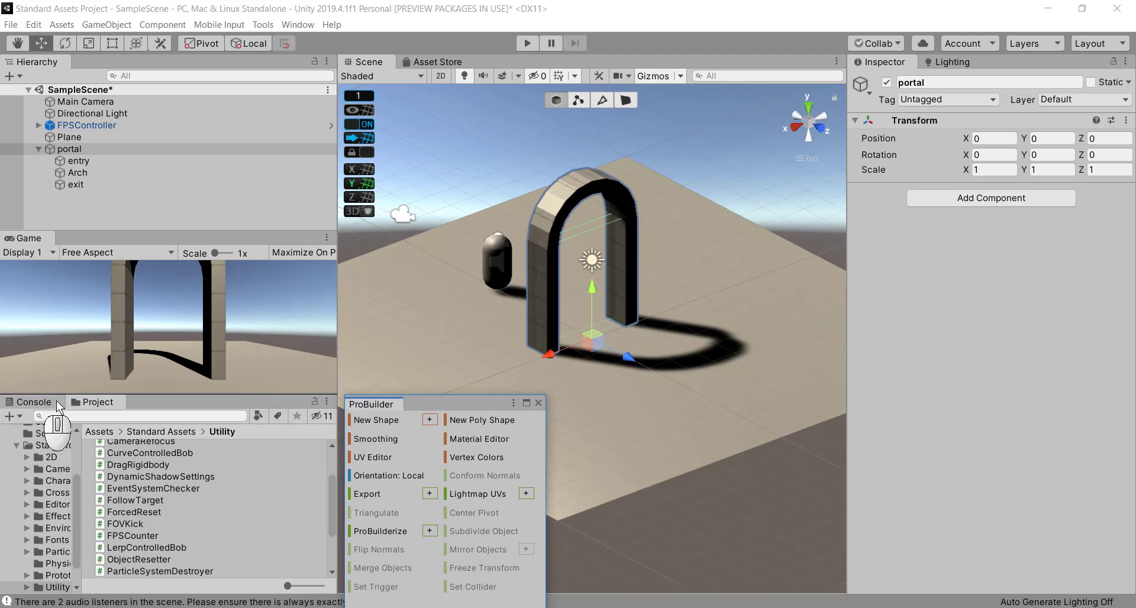
scroll(50, 509, "up", 3)
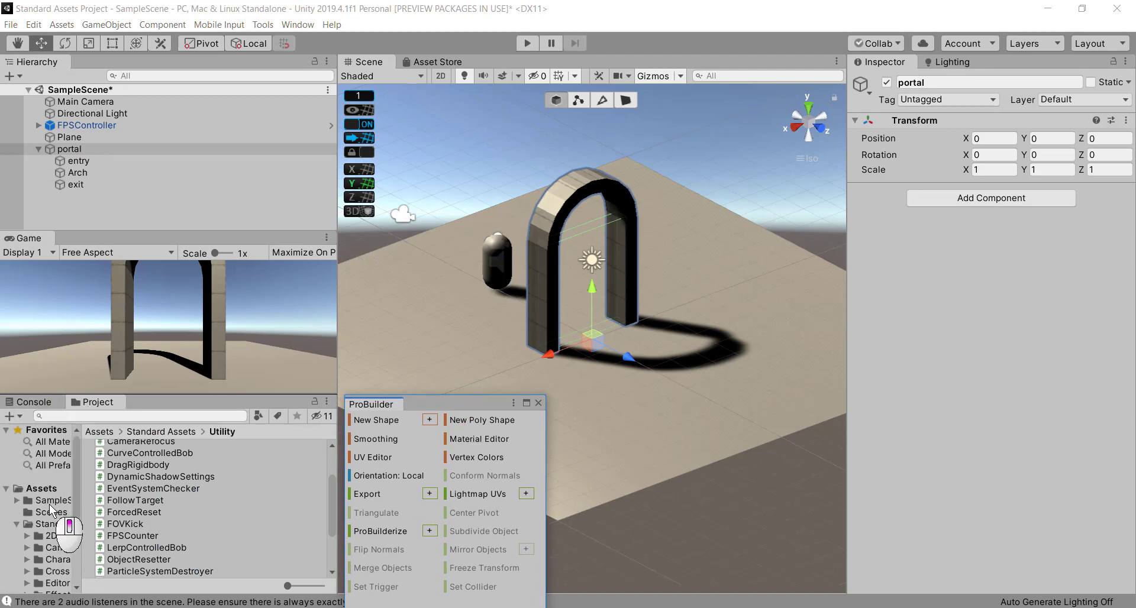
left_click(16, 523)
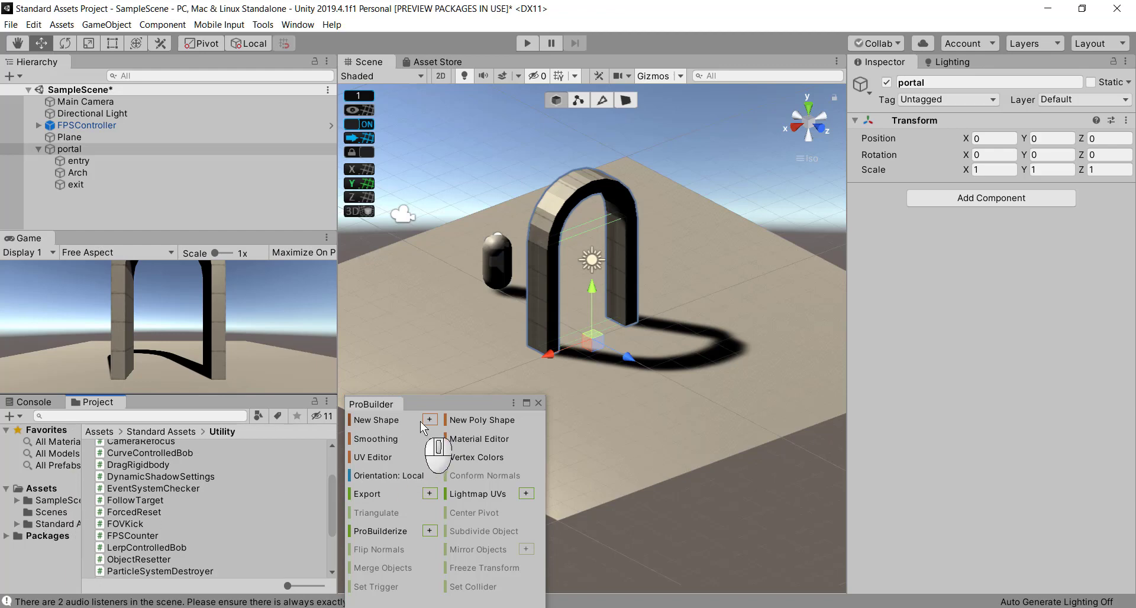
left_click_drag(431, 402, 257, 487)
left_click(35, 488)
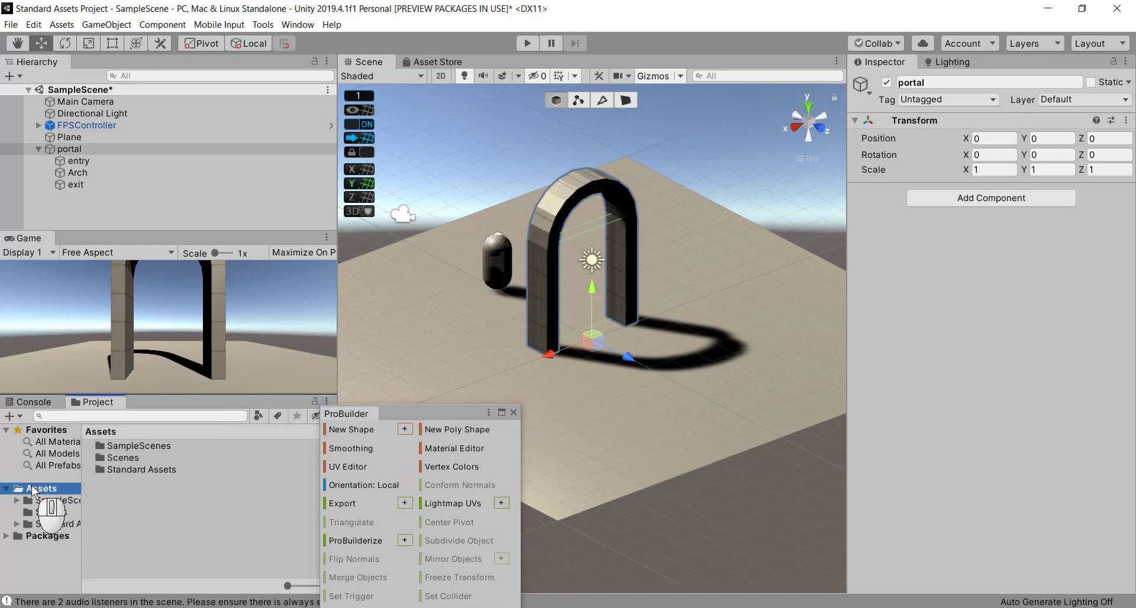
- Create a C# script named PortalScript in the Assets folder
right_click(133, 521)
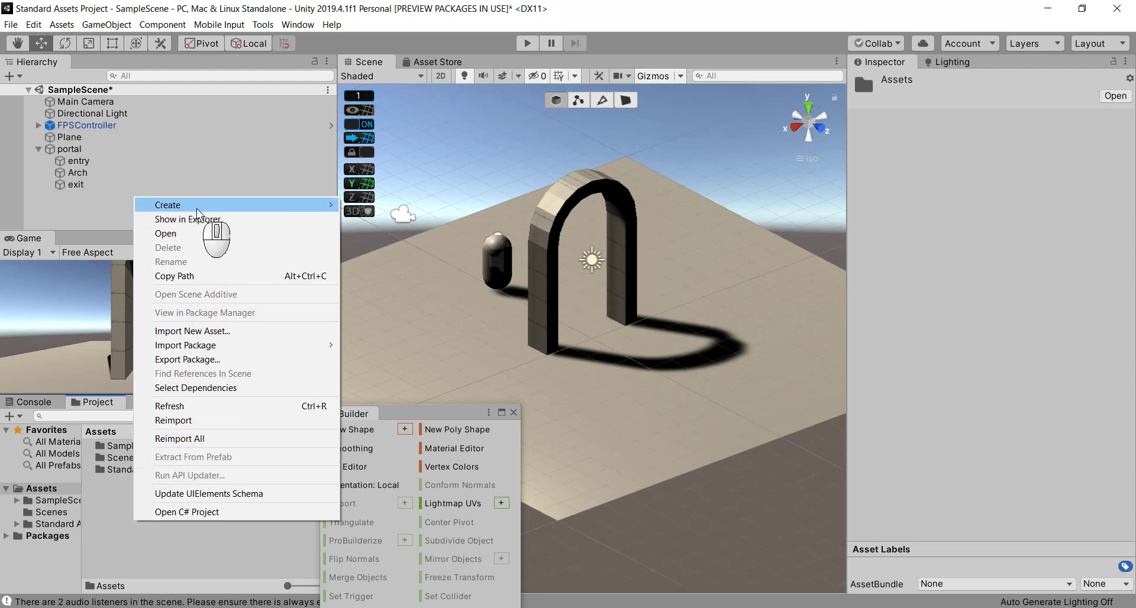
mouse_move(239, 210)
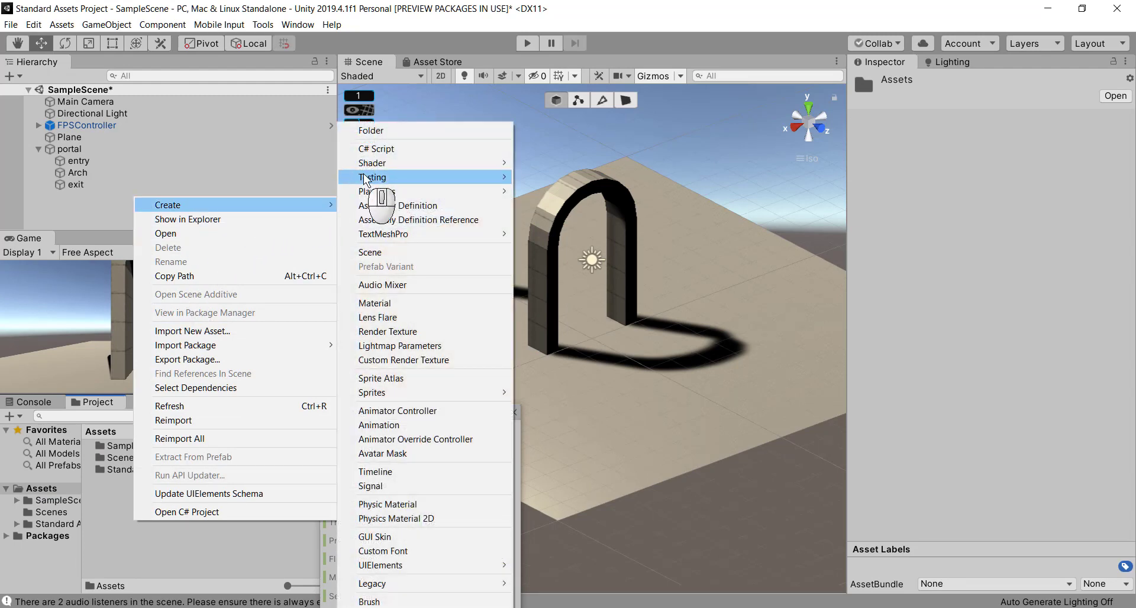
left_click(383, 149)
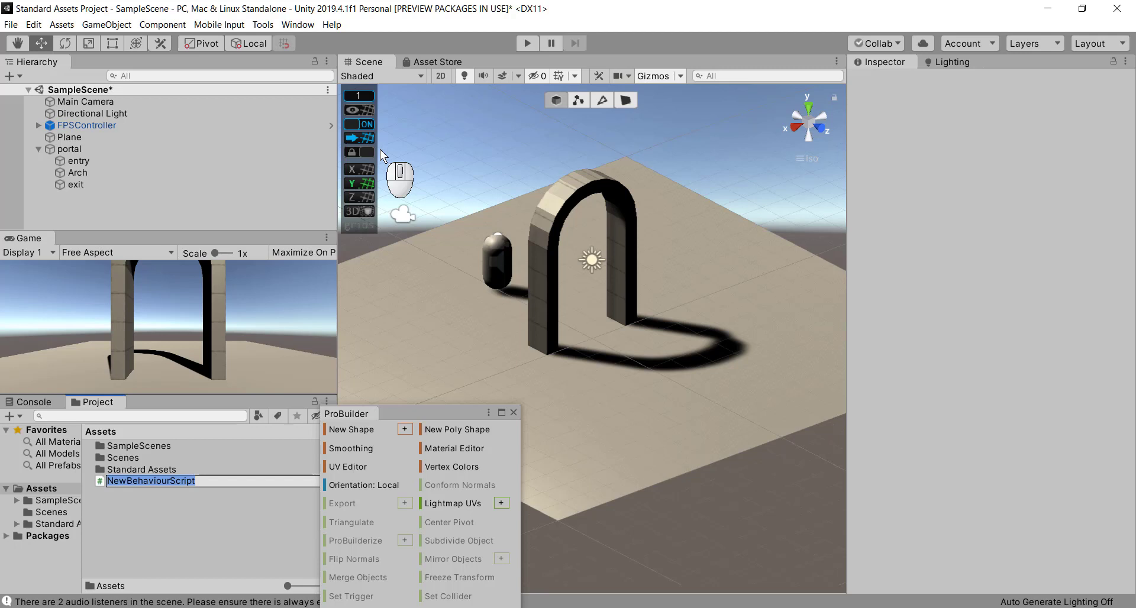
type("Por")
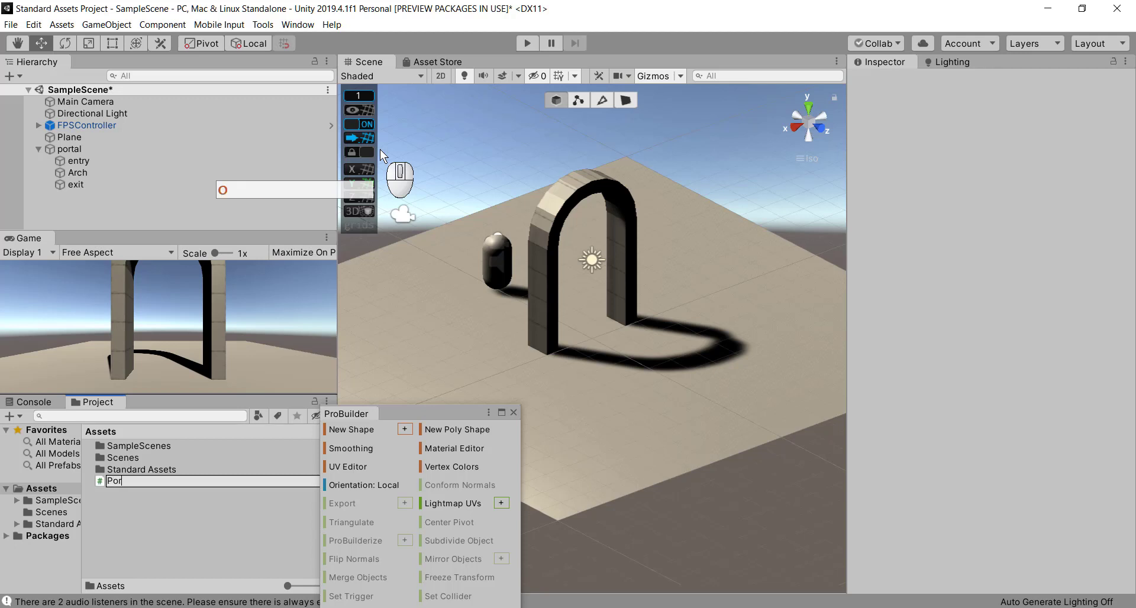
type("talScri")
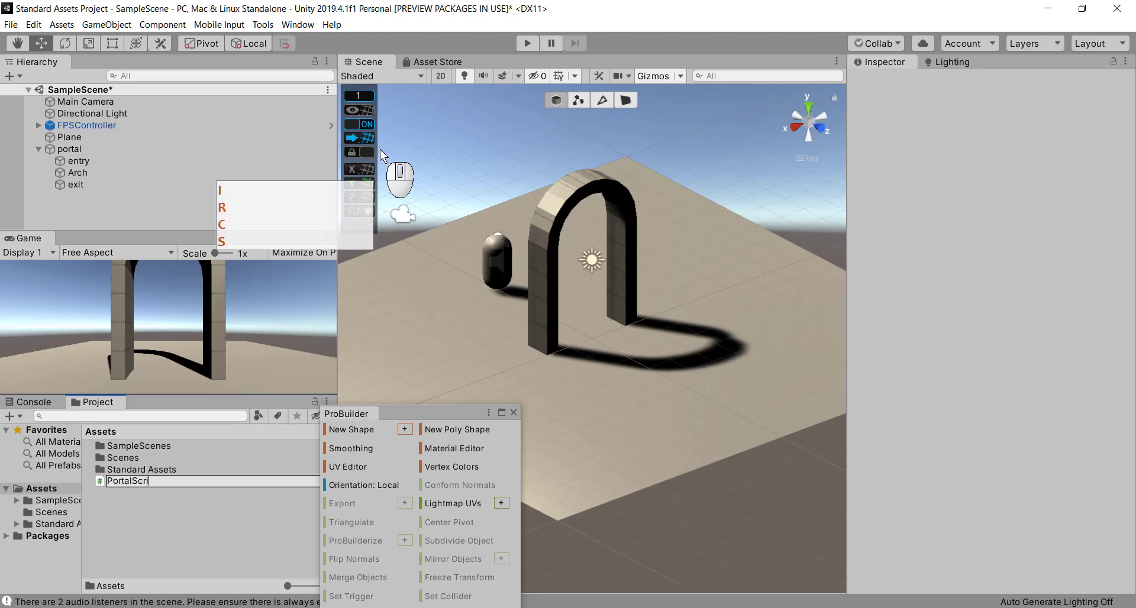
type("pt")
key("Return")
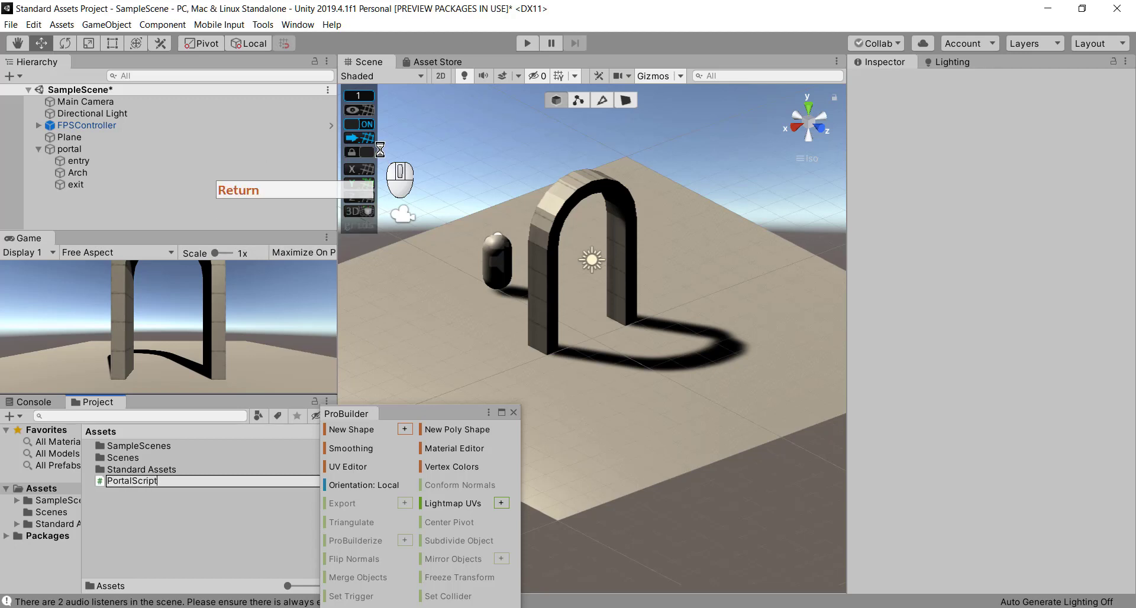
- Create a folder named Scripts inside the Assets folder
right_click(126, 555)
left_click(267, 240)
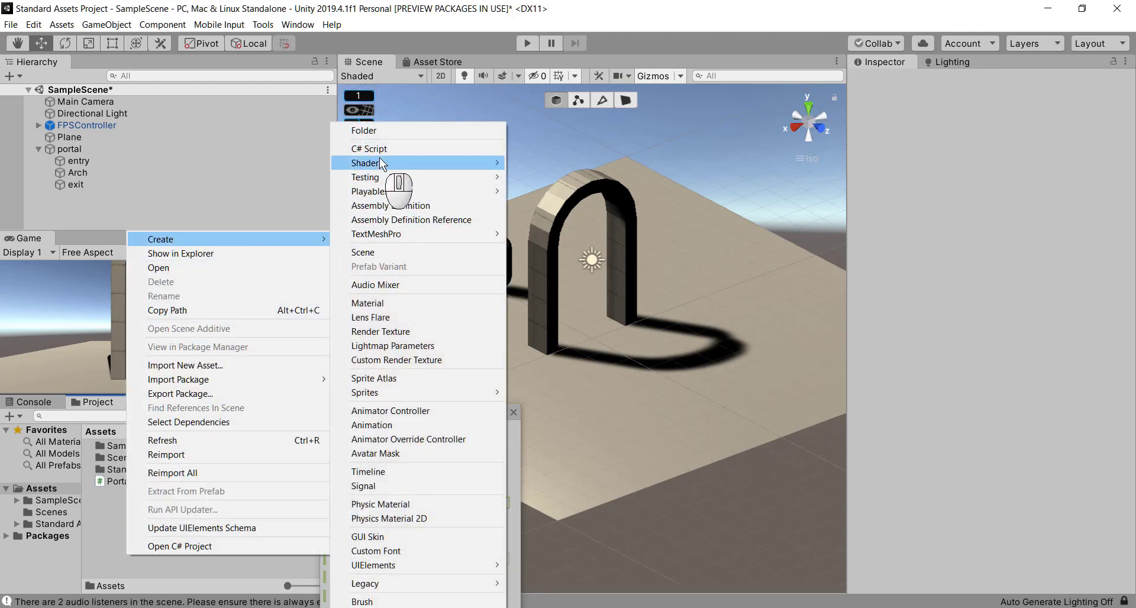
left_click(378, 135)
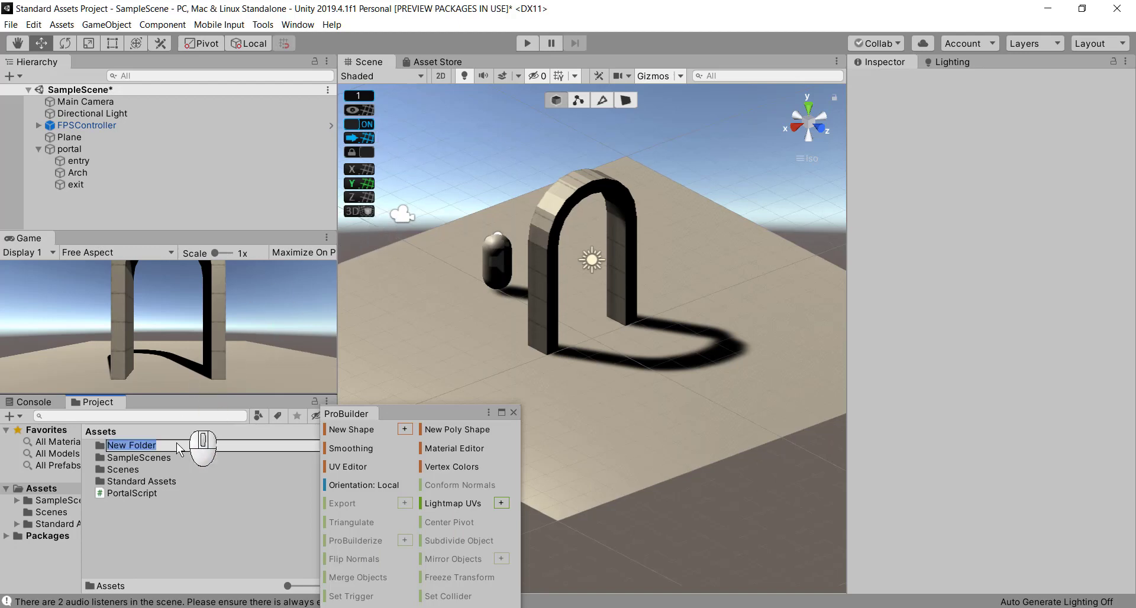
type("Sc")
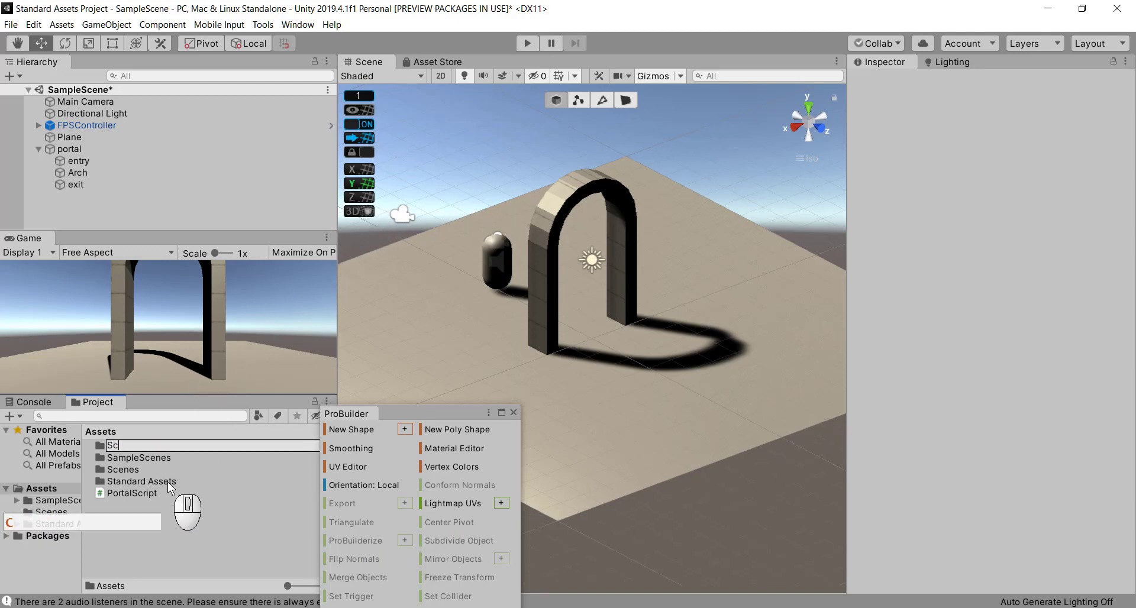
type("ripts")
key("Return")
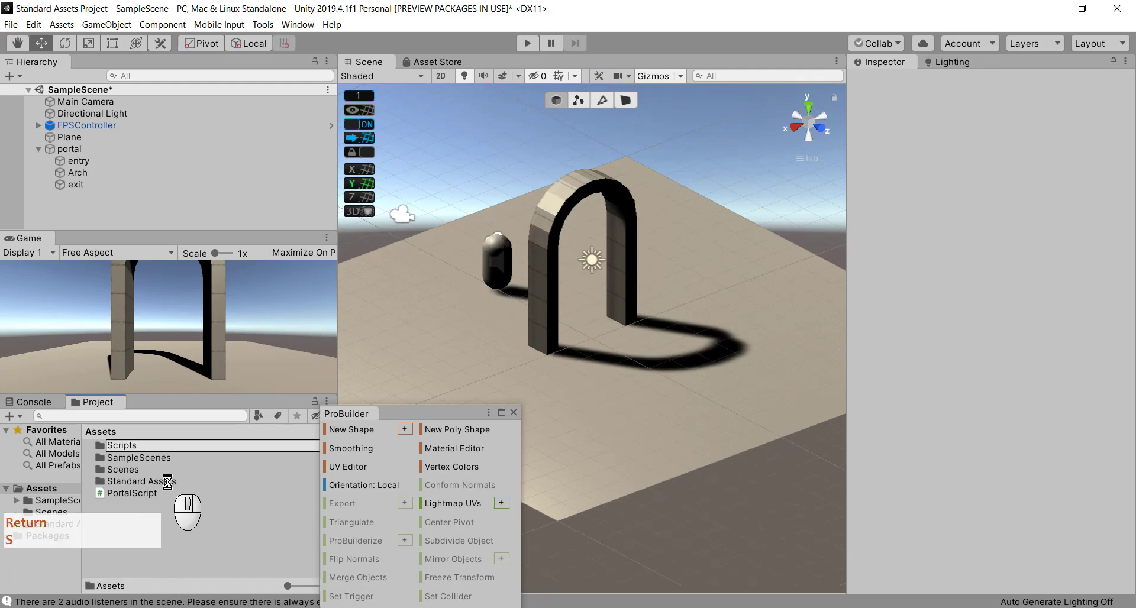
- Move PortalScript into the Scripts folder and open that folder
left_click(102, 497)
left_click_drag(103, 498, 101, 473)
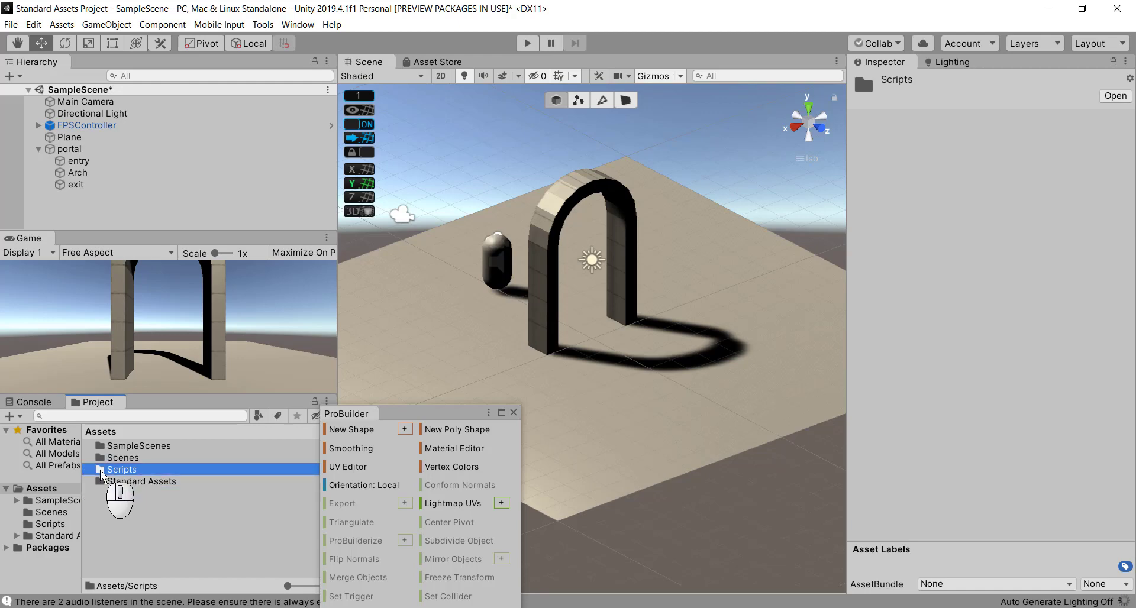
left_click(133, 541)
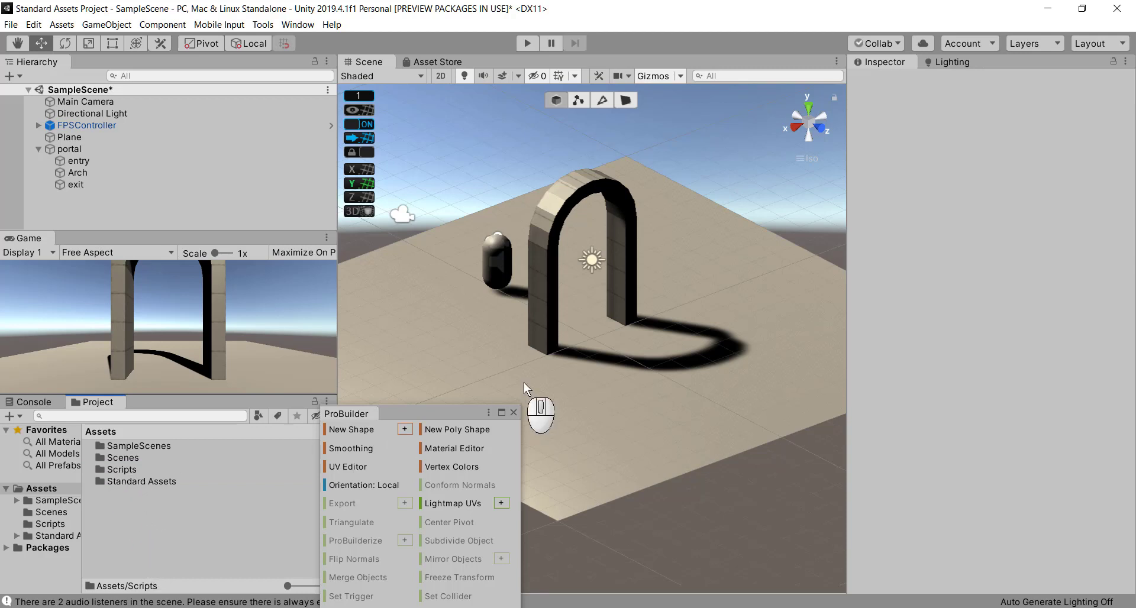
left_click(99, 471)
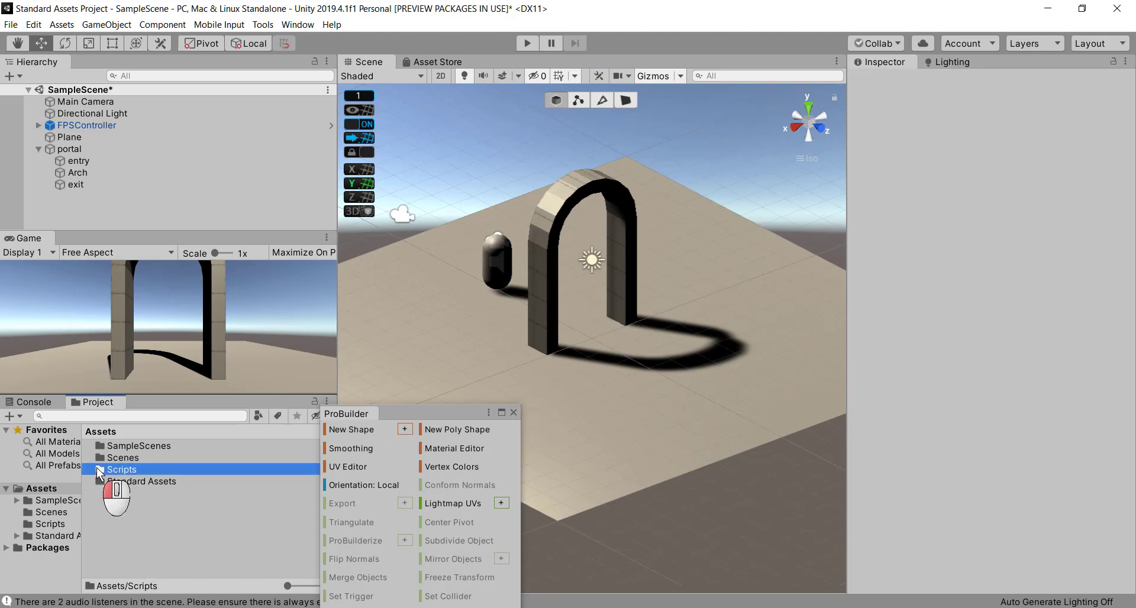
double_click(99, 471)
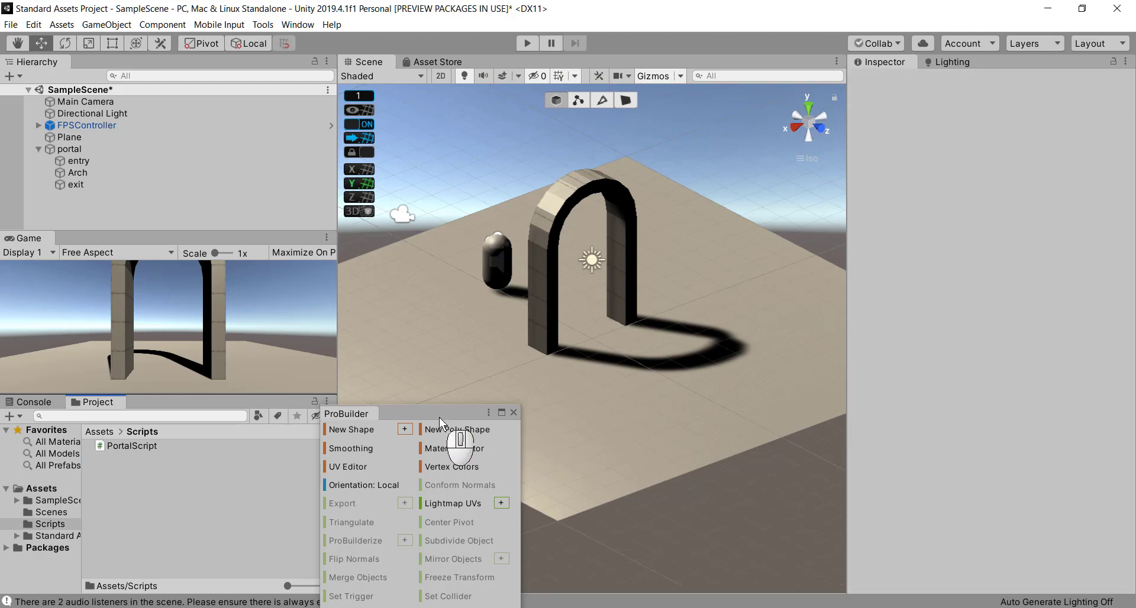
- Close the floating ProBuilder window and open PortalScript in Visual Studio, reloading all modified projects
left_click_drag(439, 417, 609, 370)
left_click(686, 367)
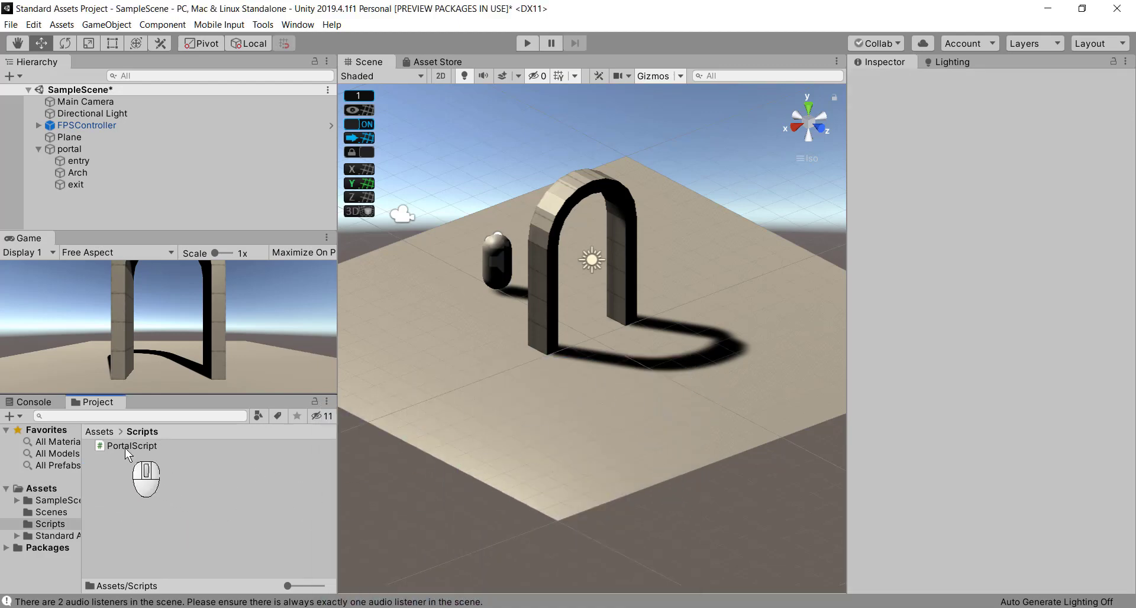
double_click(102, 445)
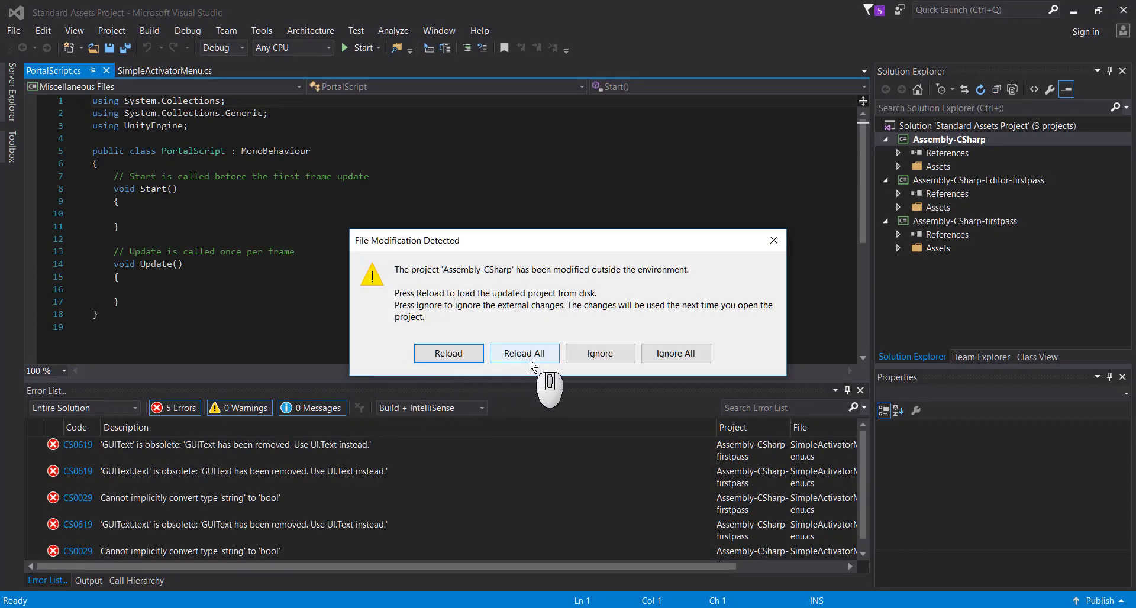
left_click(524, 353)
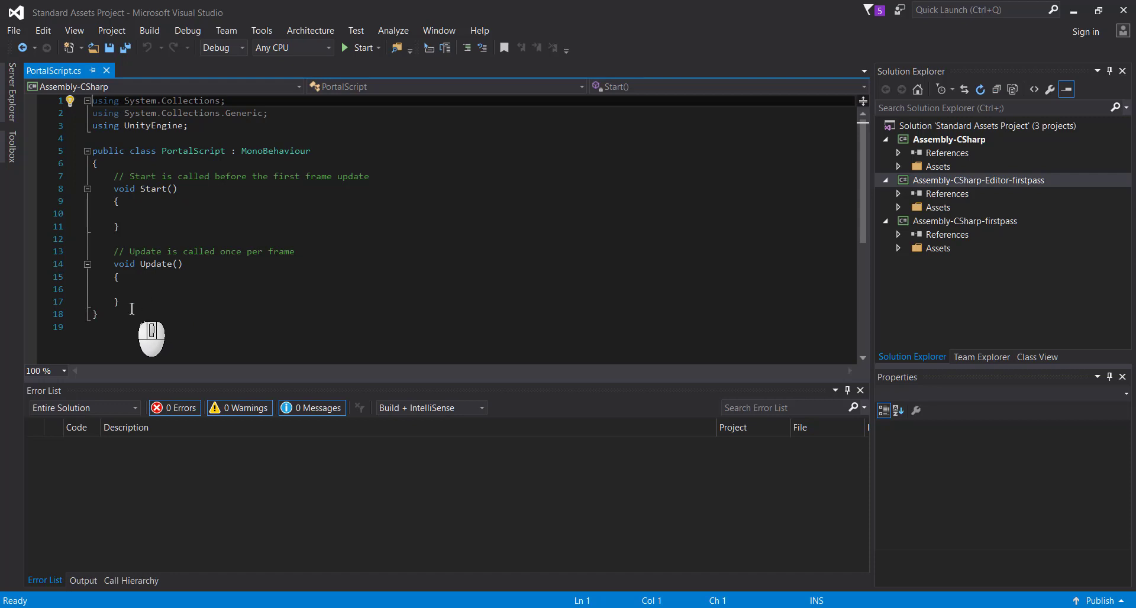
- Replace the default Start and Update methods and their comments in PortalScript with a void OnTriggerEnter() declaration
left_click_drag(135, 303, 92, 176)
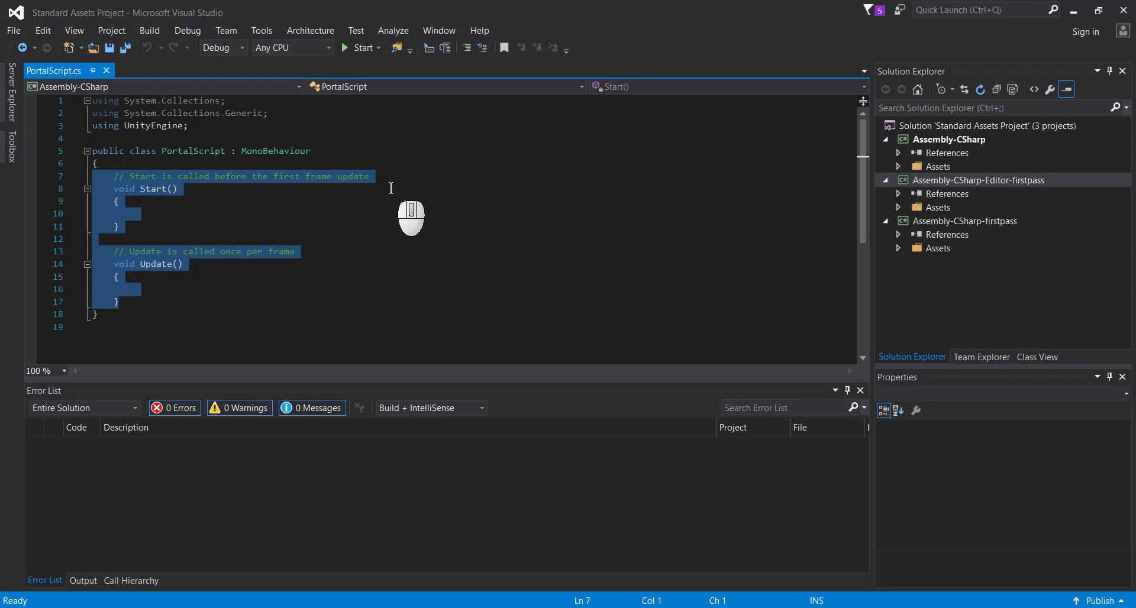
type("voi")
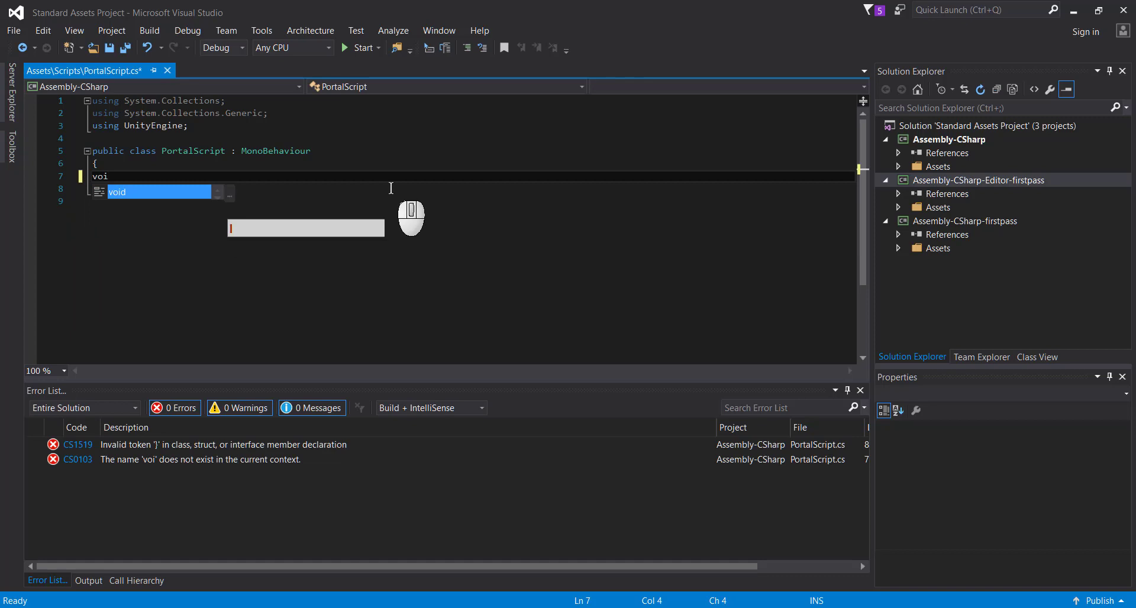
key("Return")
type("OnTr")
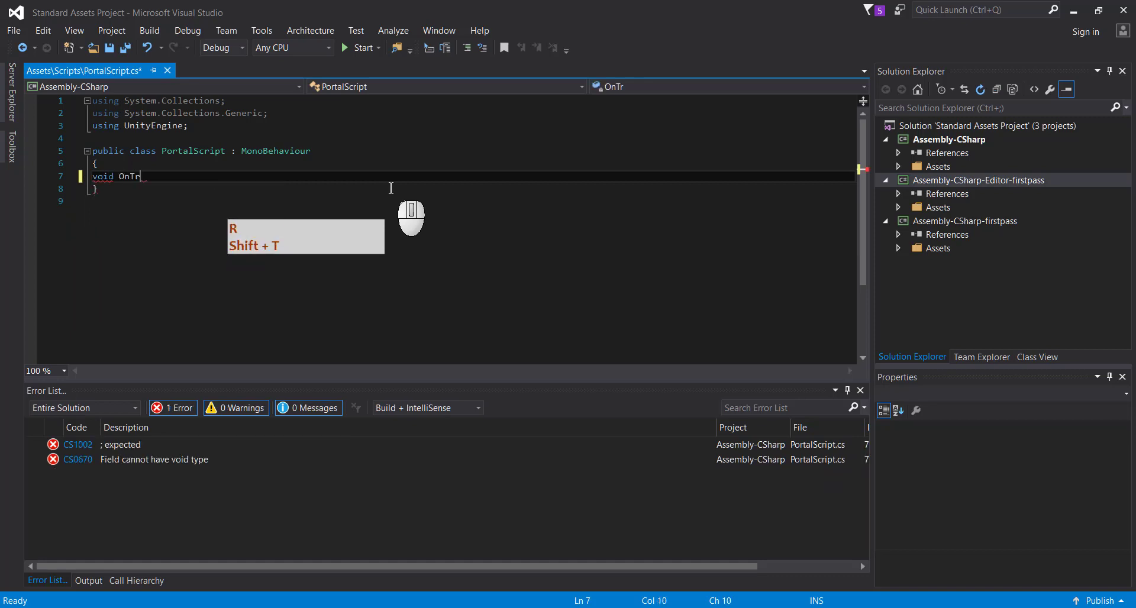
type("iggerEnter")
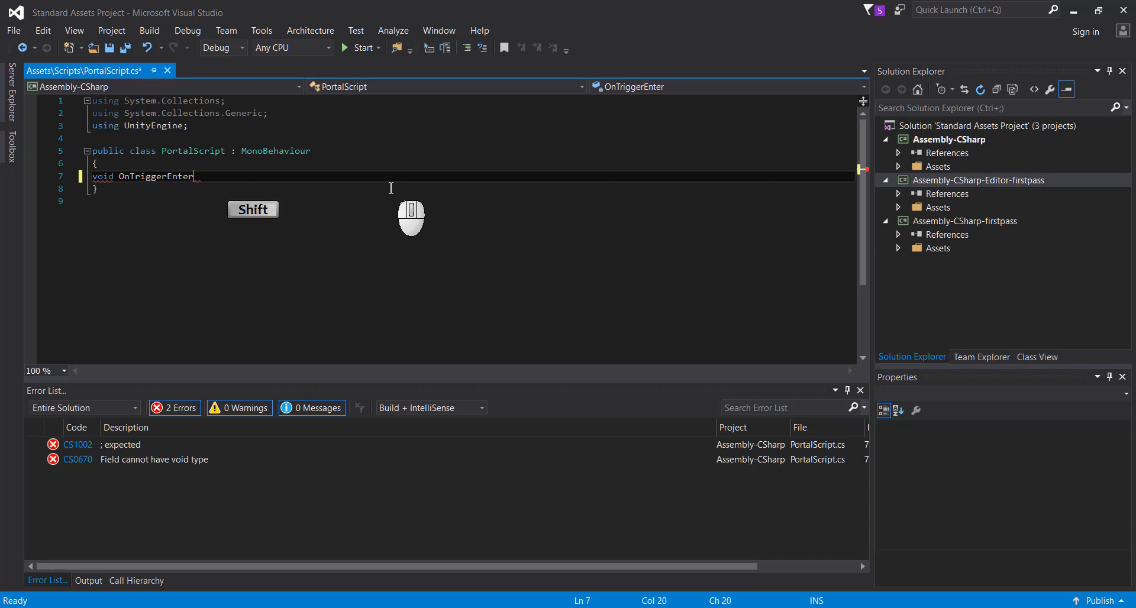
type("()")
key("Left")
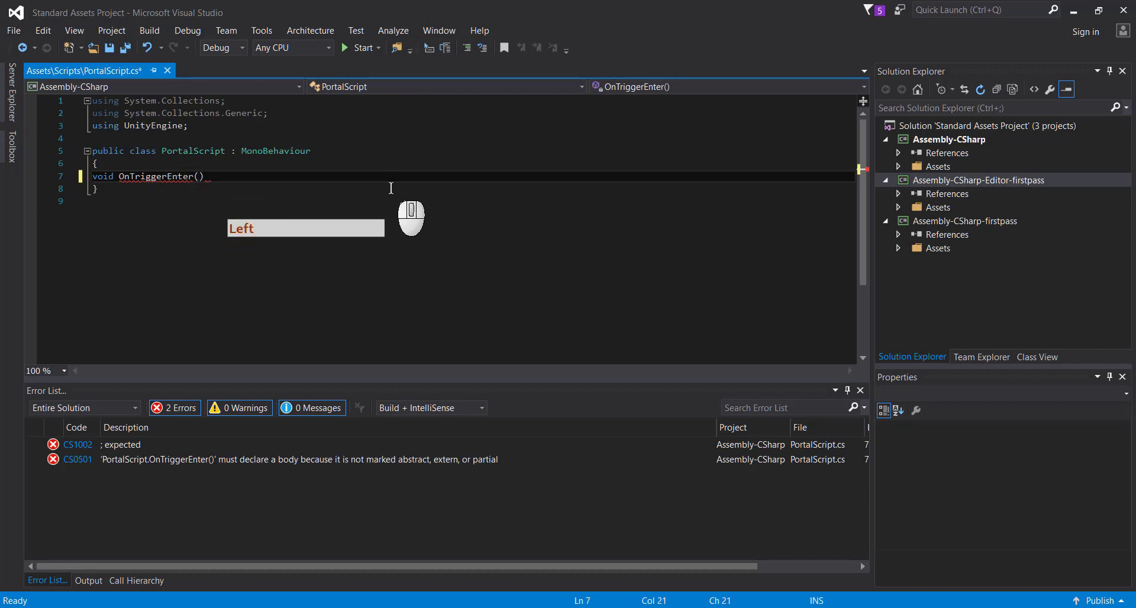
- Give OnTriggerEnter a Collider parameter named other and add an empty braced body to the method
type("collider")
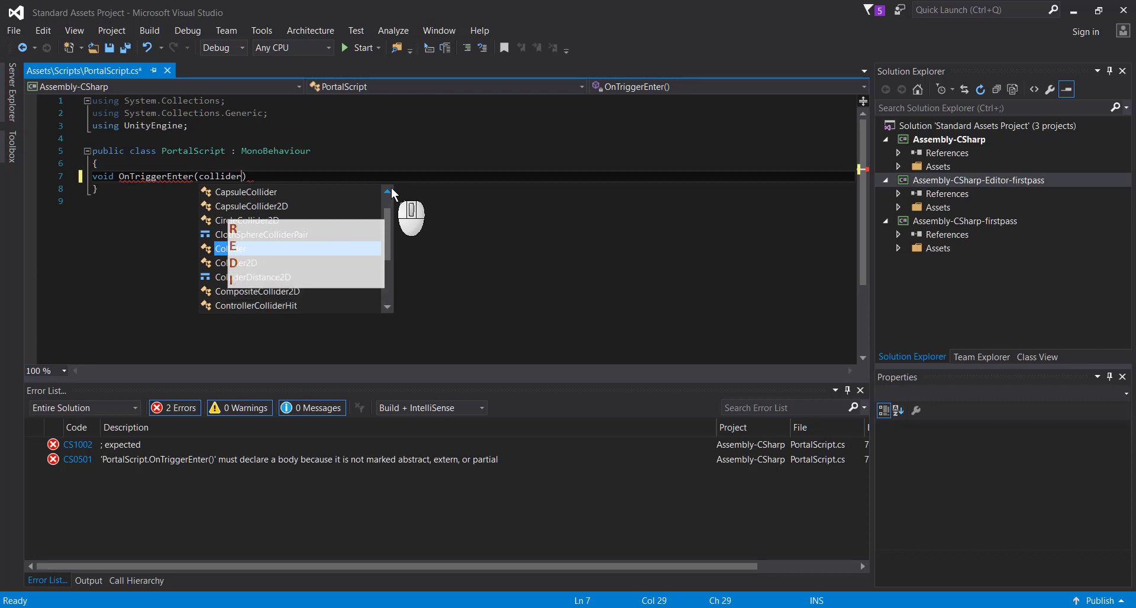
type(" o")
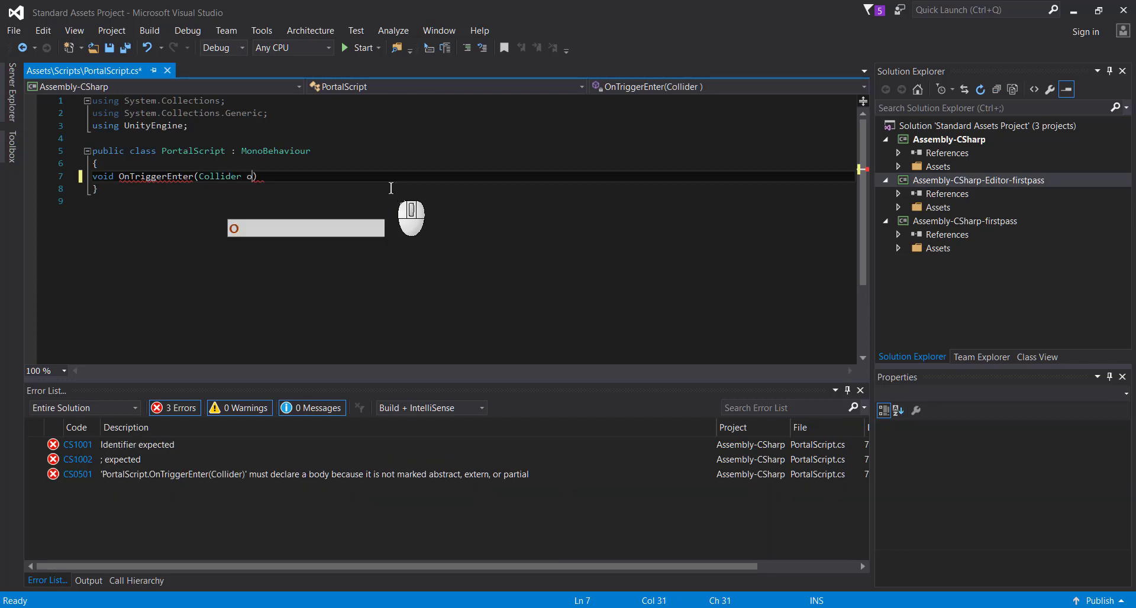
type("ther")
key("Right")
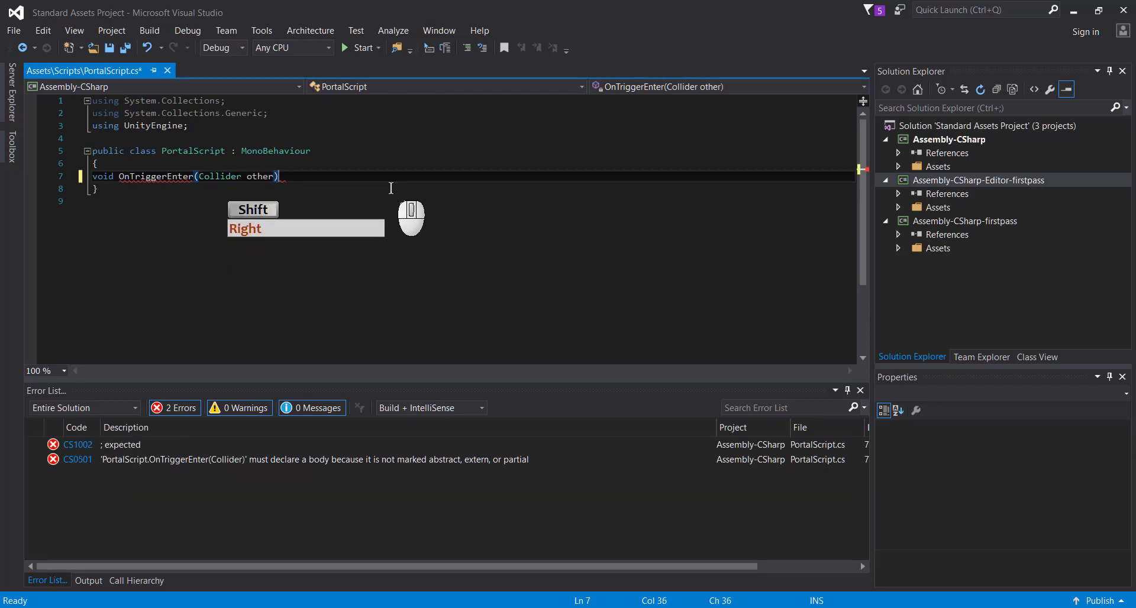
type("{ }")
key("Left")
key("Return")
key("Return")
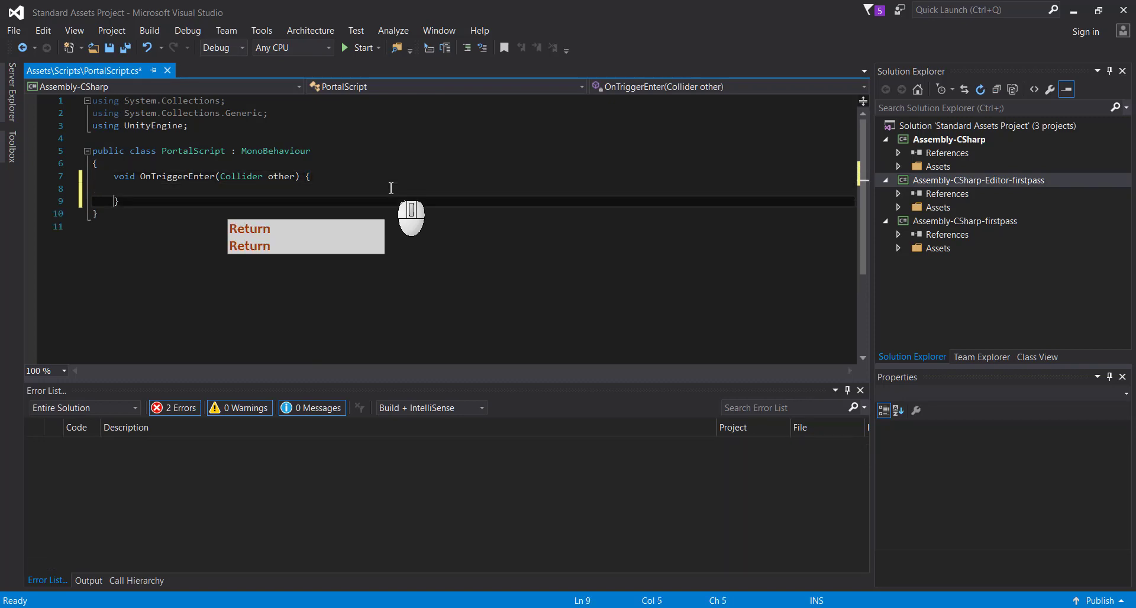
- Add the statement Debug.Log("Enter!!"); inside the OnTriggerEnter body
key("Up")
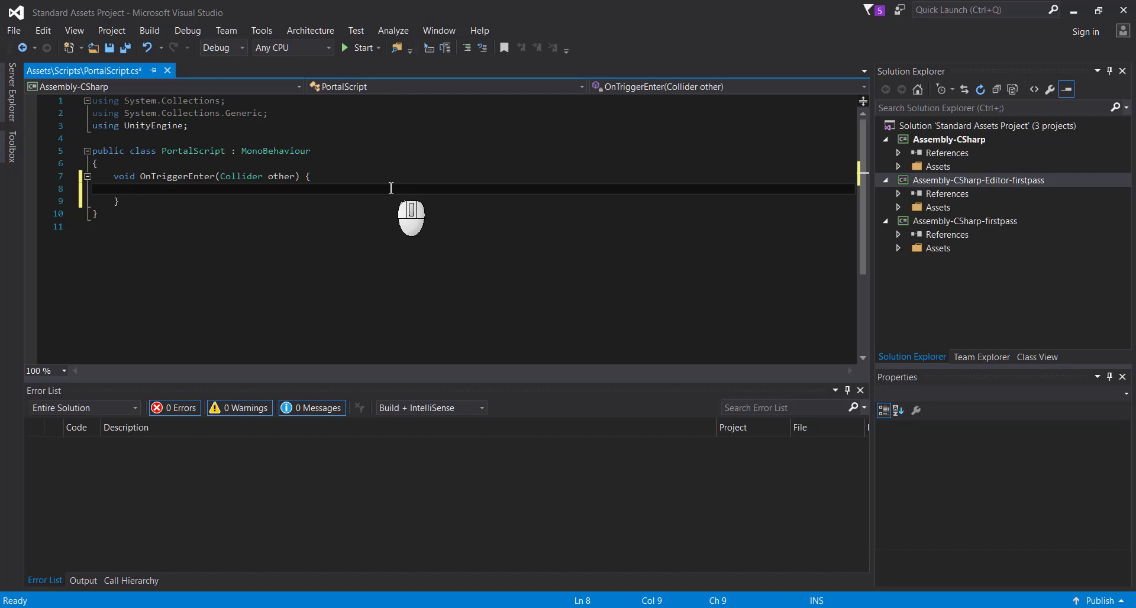
type("D")
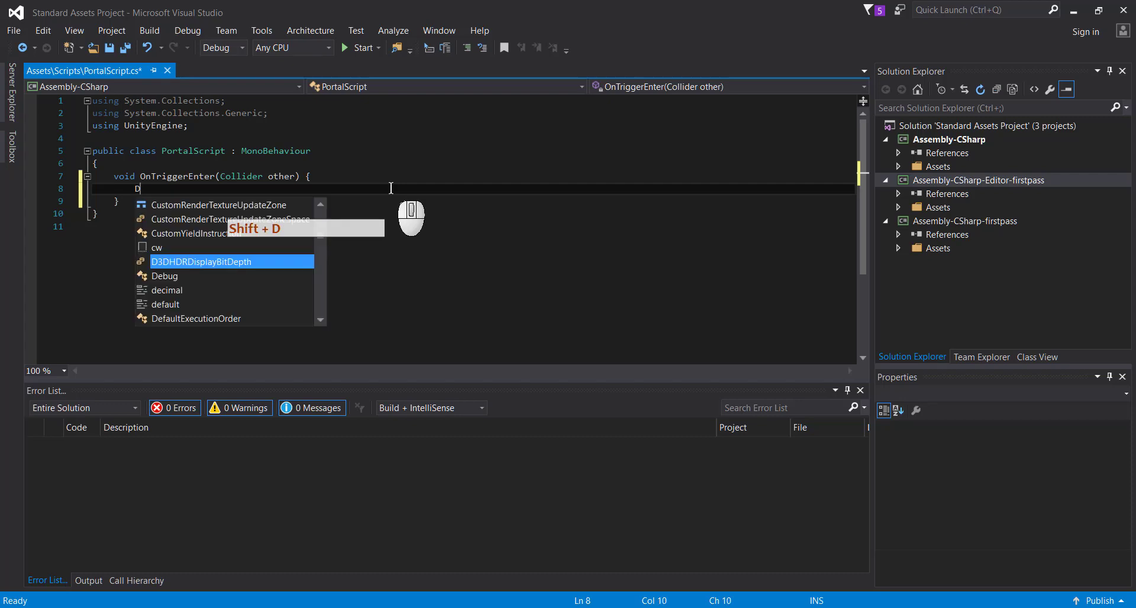
type("ebu")
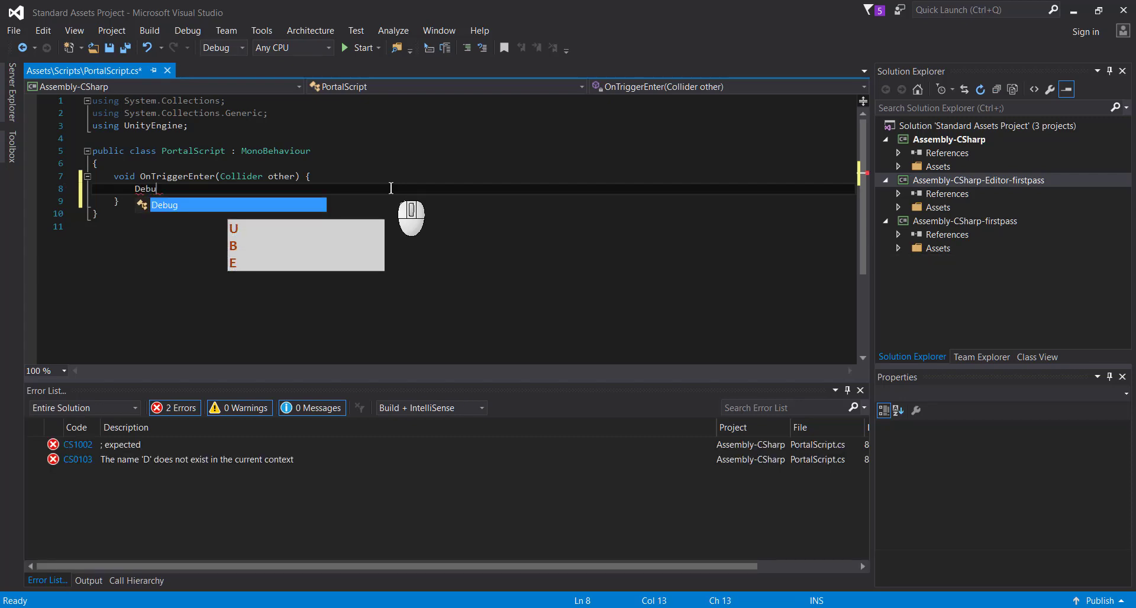
key("Return")
type(".Lo")
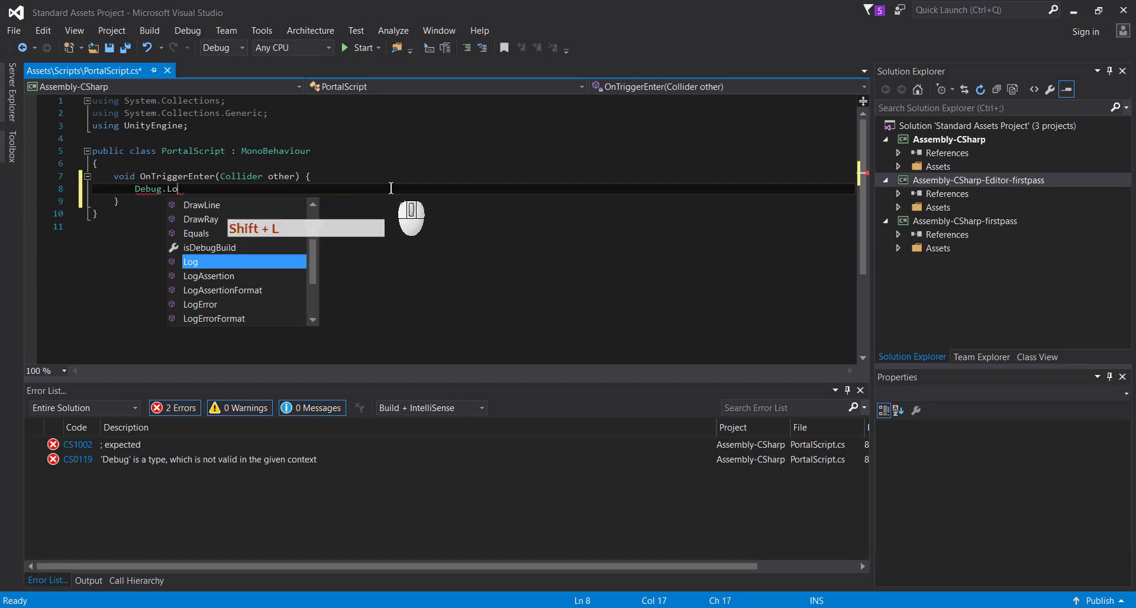
type("g(\"")
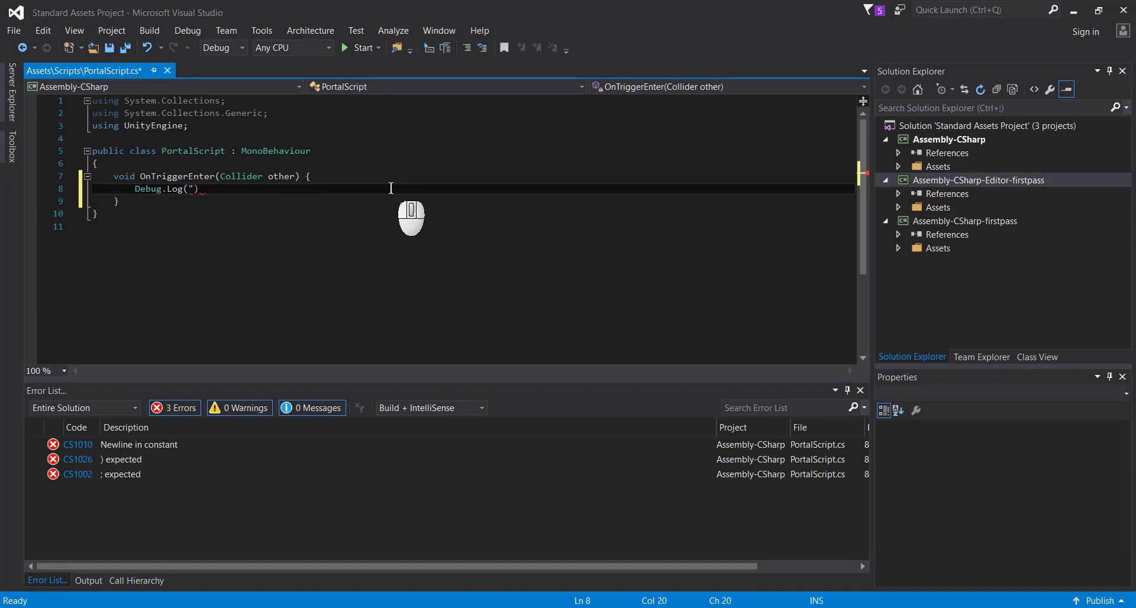
type("\"")
key("Left")
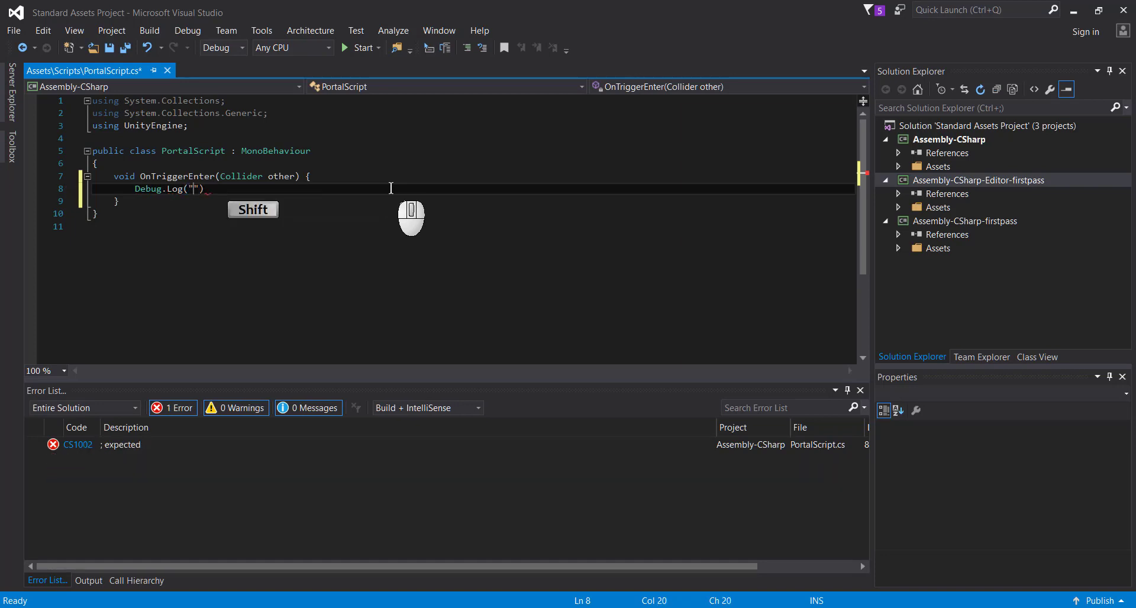
type("Em")
key("BackSpace")
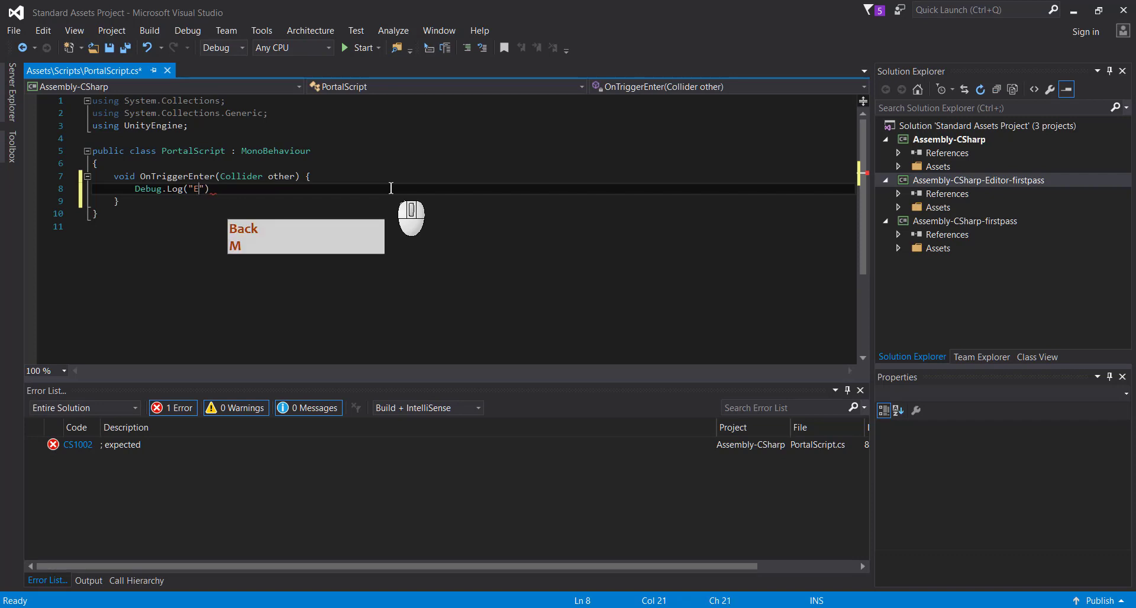
type("nter!!")
key("Right")
key("Right")
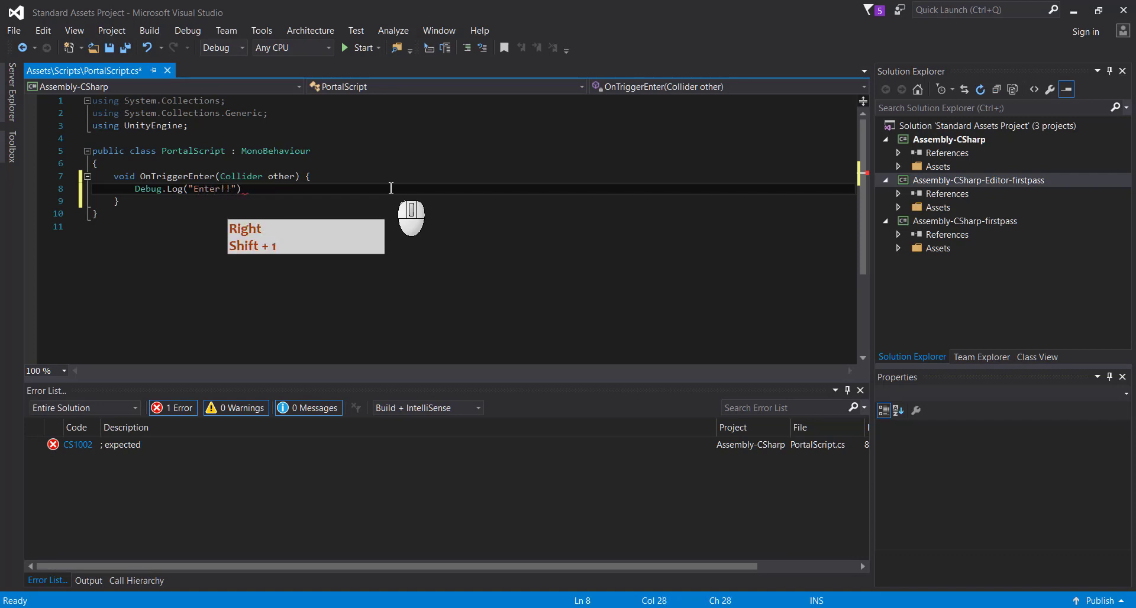
type(";")
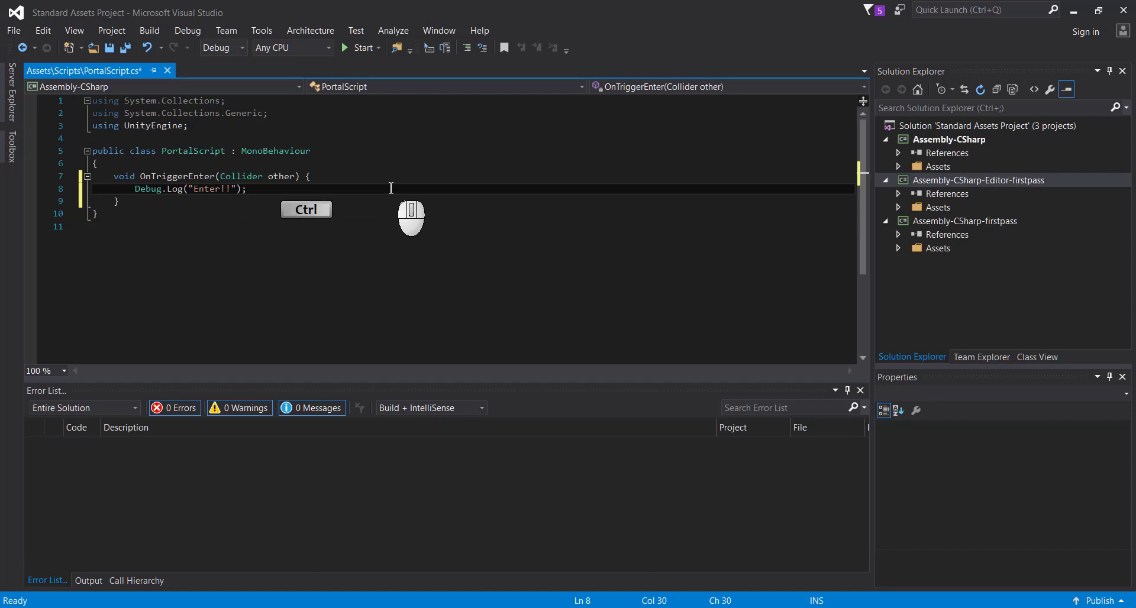
- Save PortalScript, switch to Unity and attach the script as a component to the portal's entry object
key("ctrl+s")
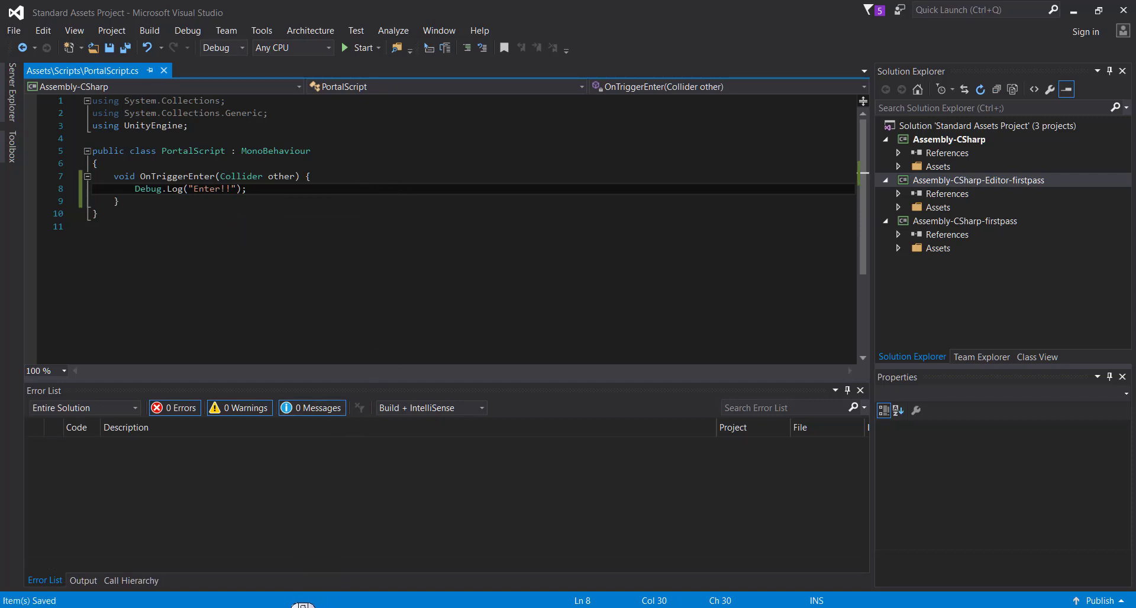
left_click(292, 604)
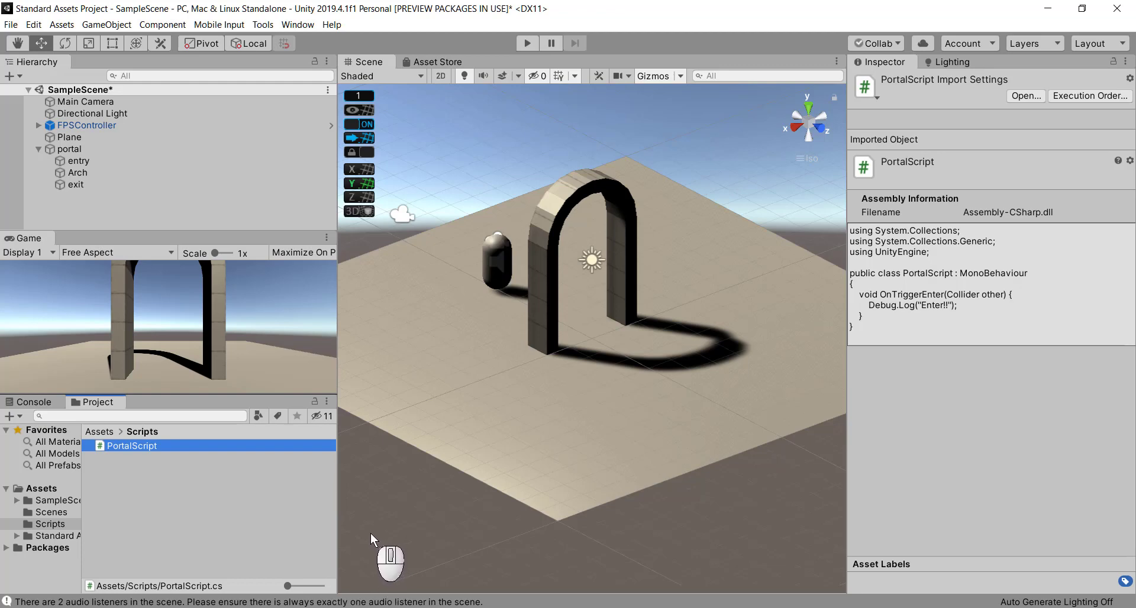
left_click(61, 162)
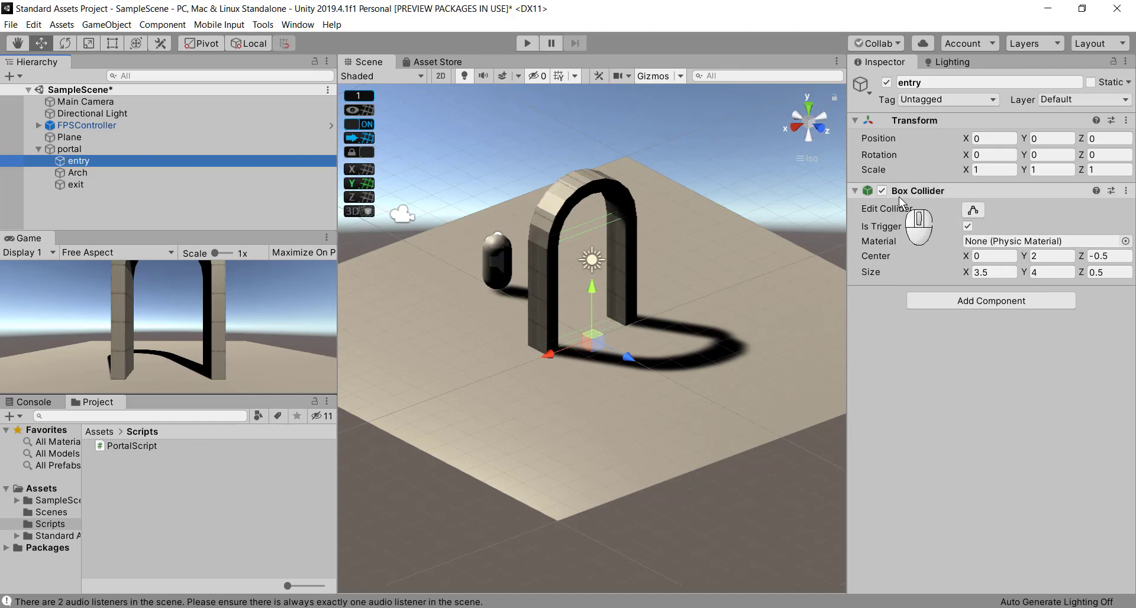
mouse_move(917, 222)
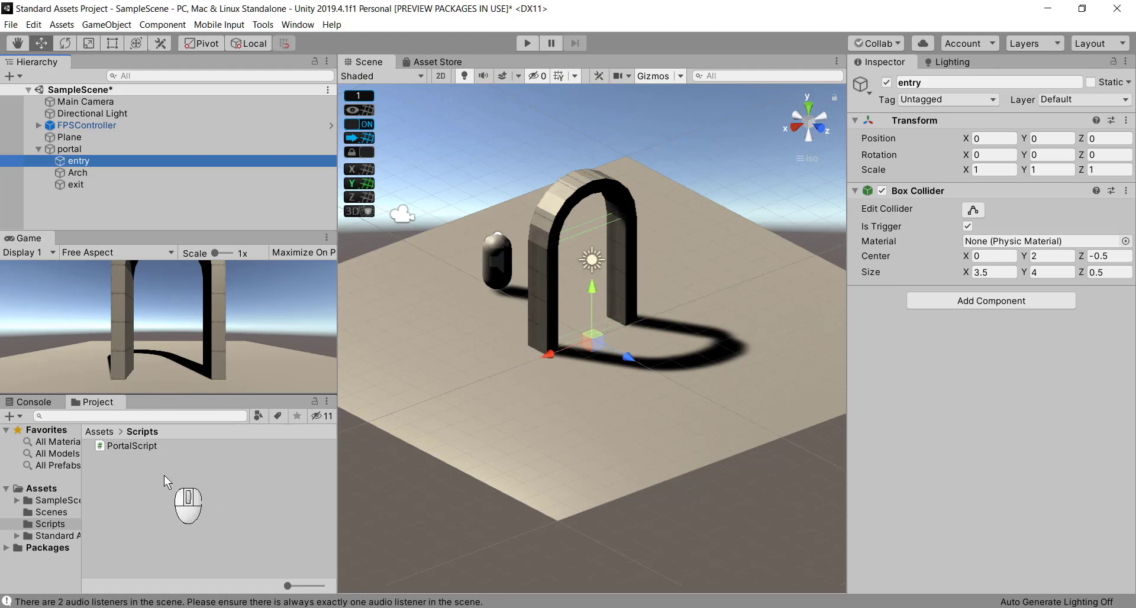
left_click_drag(105, 449, 961, 392)
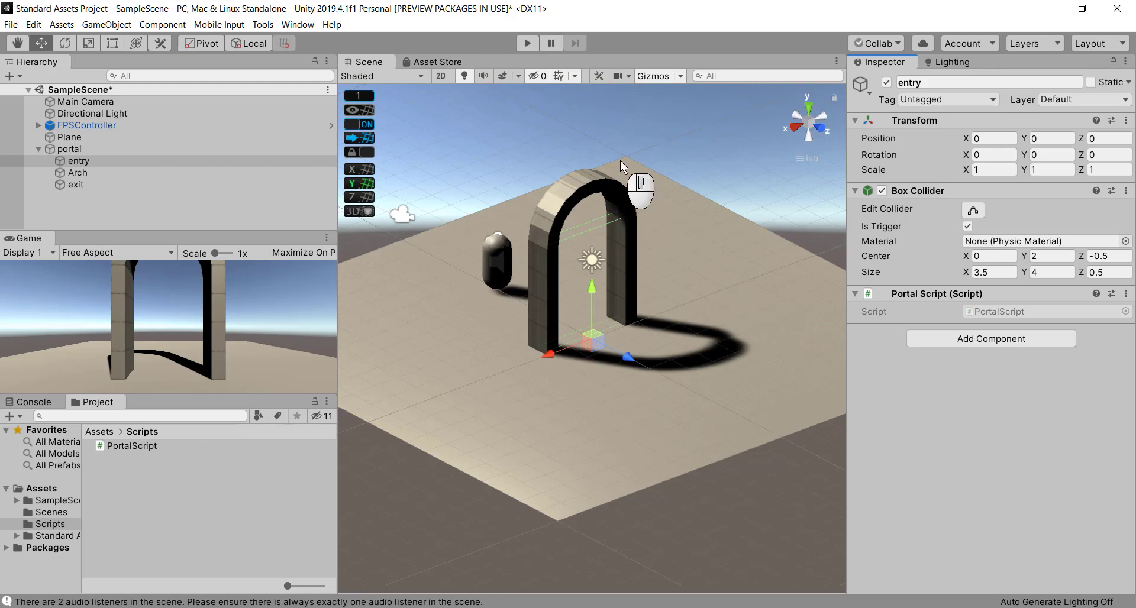
- Stop the scene right after starting it, then show the Console and clear its messages
left_click(526, 43)
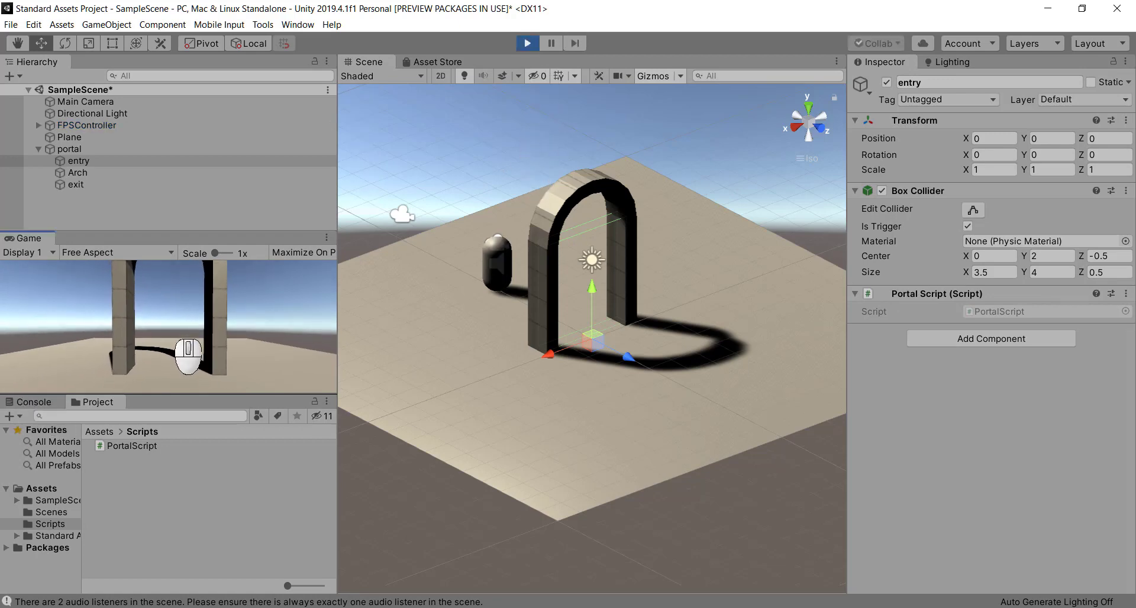
key("ctrl+p")
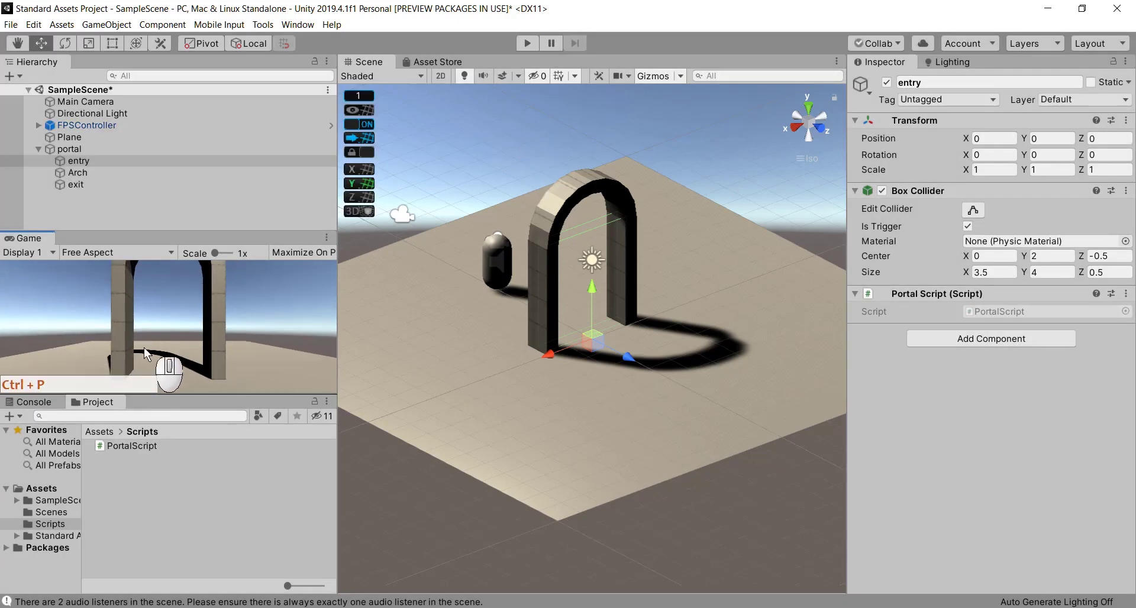
left_click(48, 407)
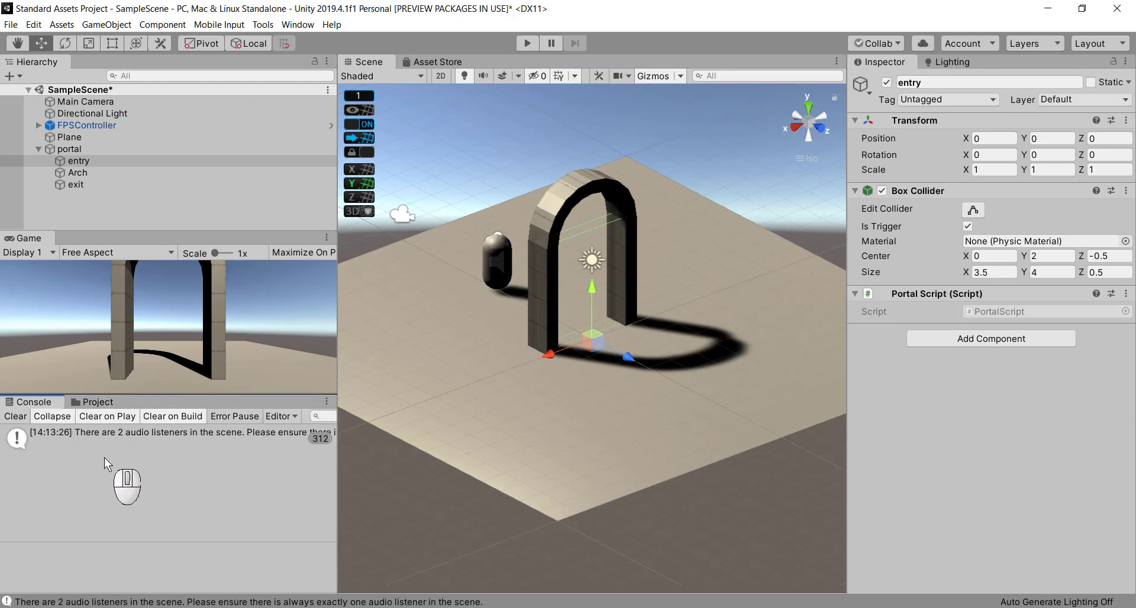
left_click(16, 416)
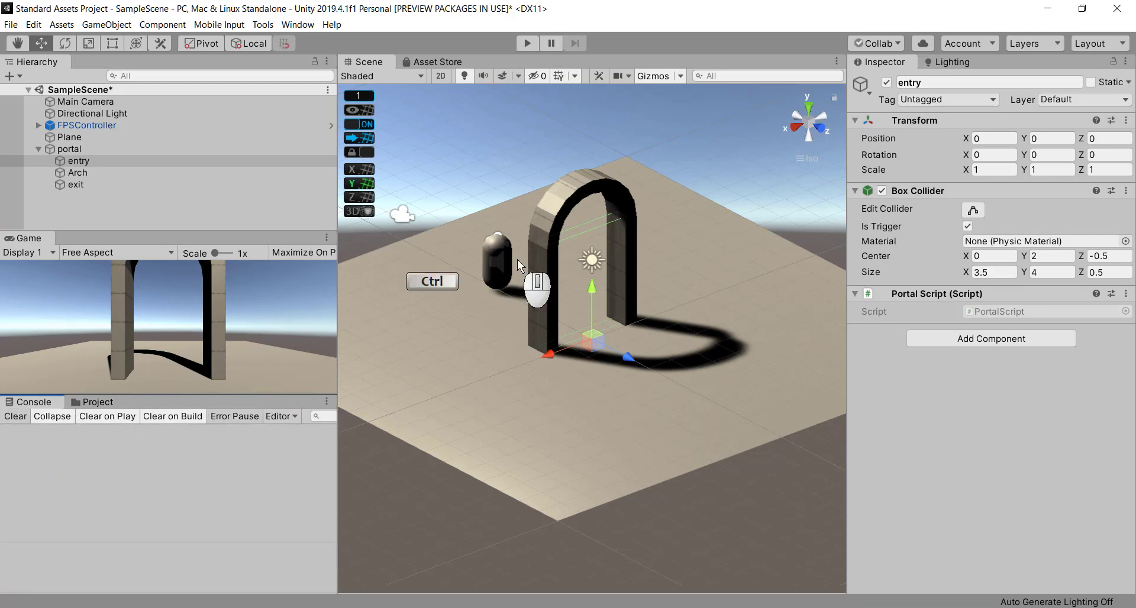
- Play-test walking the player forward through the portal, stop the scene and open the script behind the "Enter!!" log entry
key("ctrl+p")
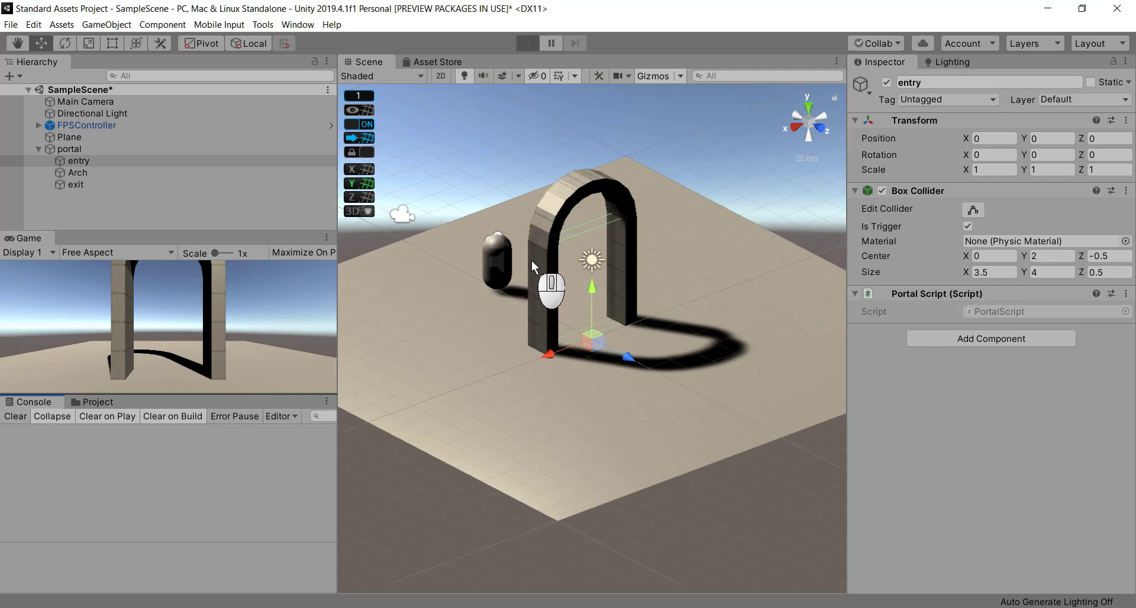
left_click(168, 325)
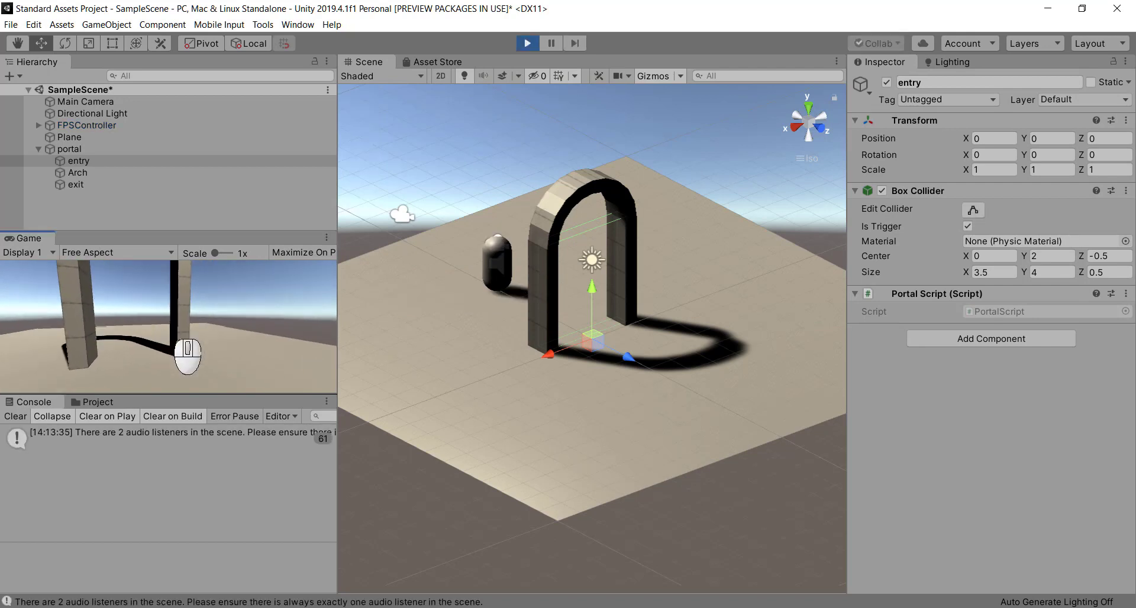
key("w")
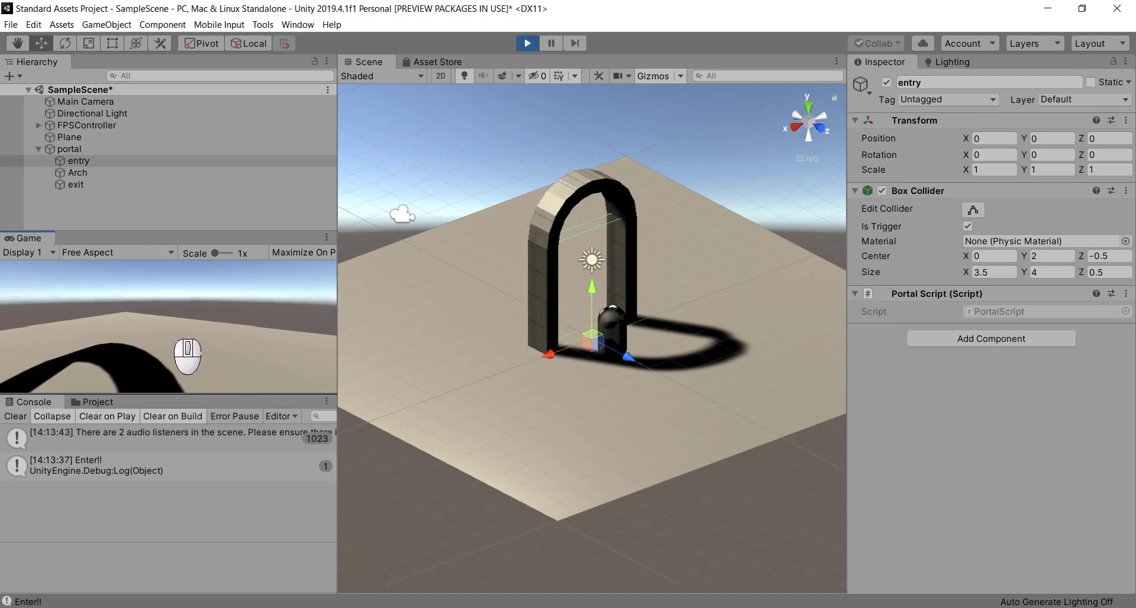
key("ctrl+p")
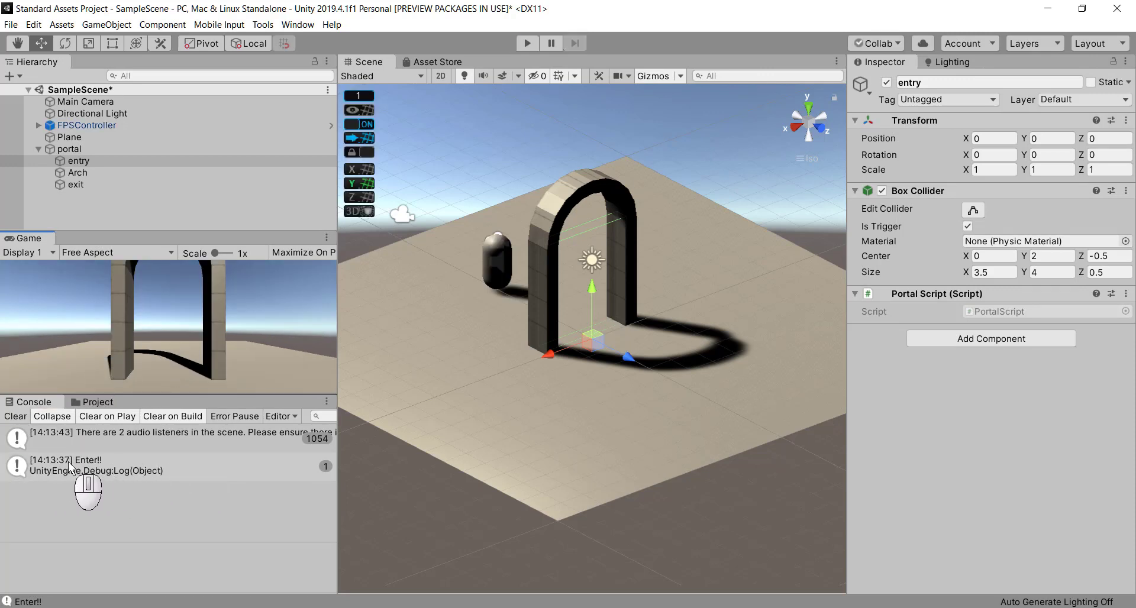
double_click(105, 478)
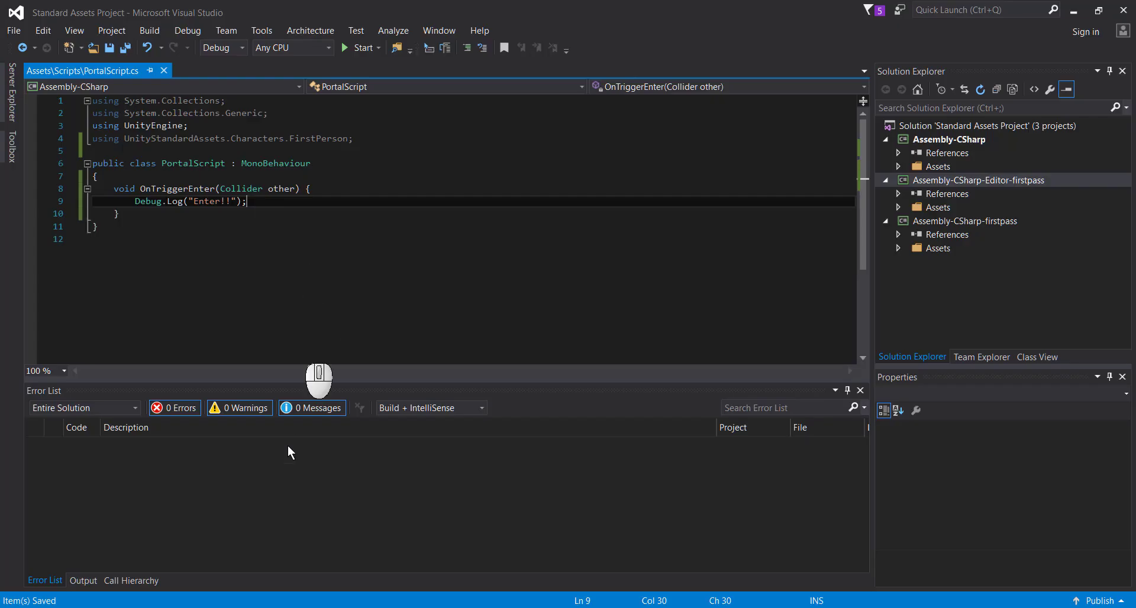
- Return to Unity and play-test the entry trigger by walking the player repeatedly in and out of the portal, then stop the scene
left_click(255, 607)
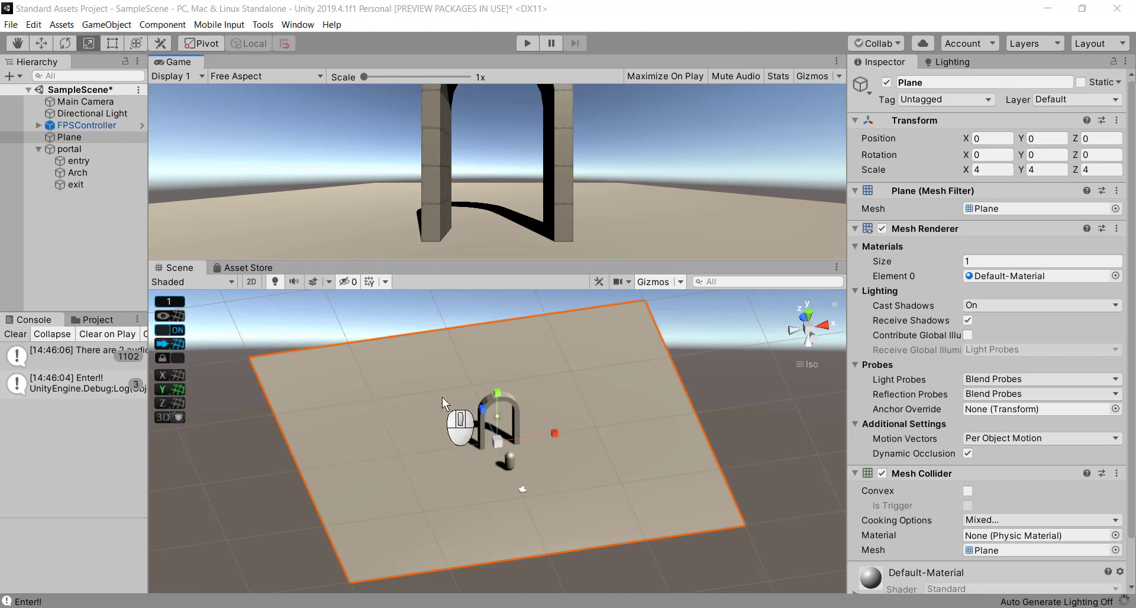
key("ctrl+p")
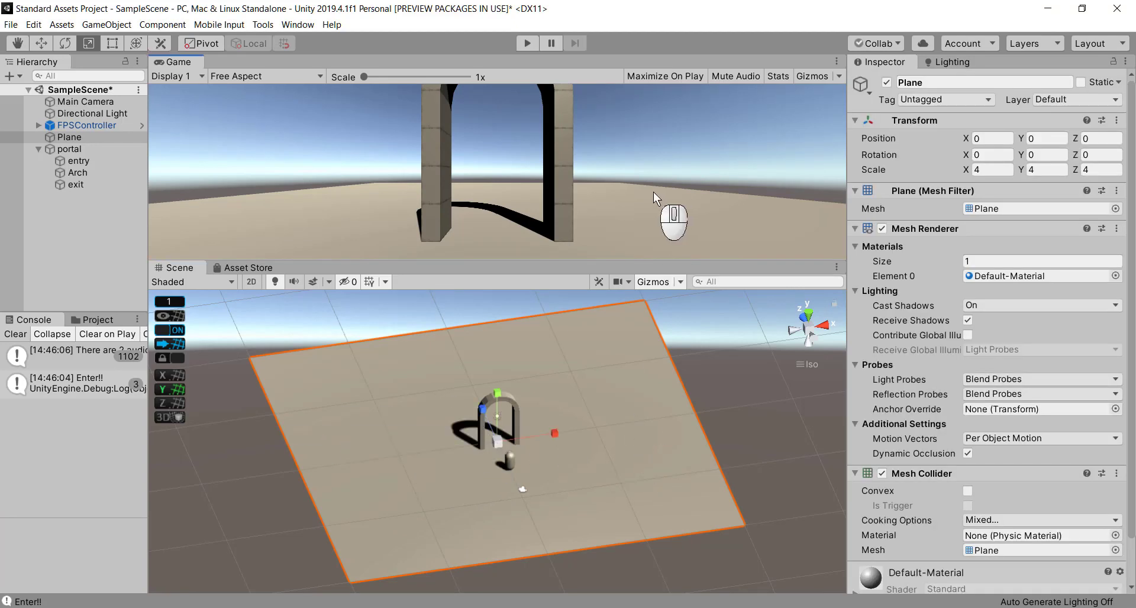
key("ctrl+p")
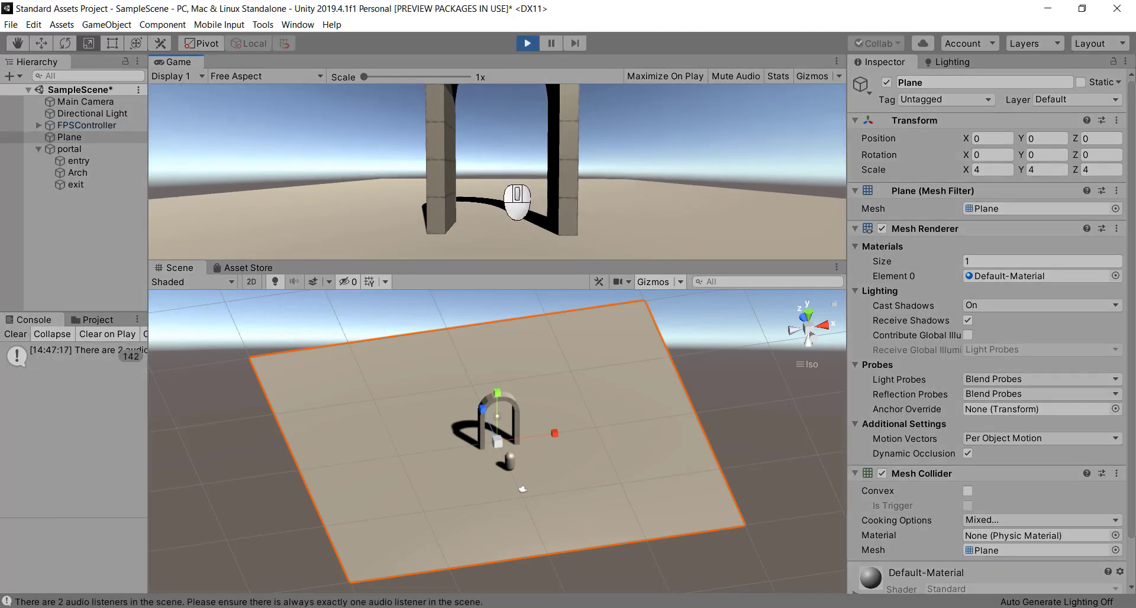
key("w")
key("s")
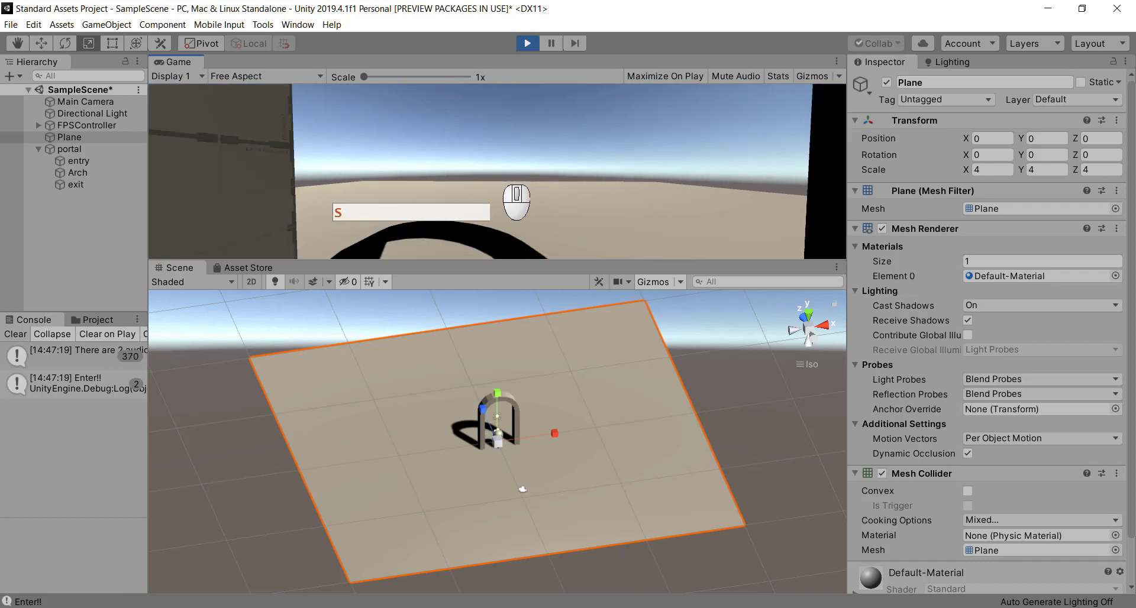
key("w")
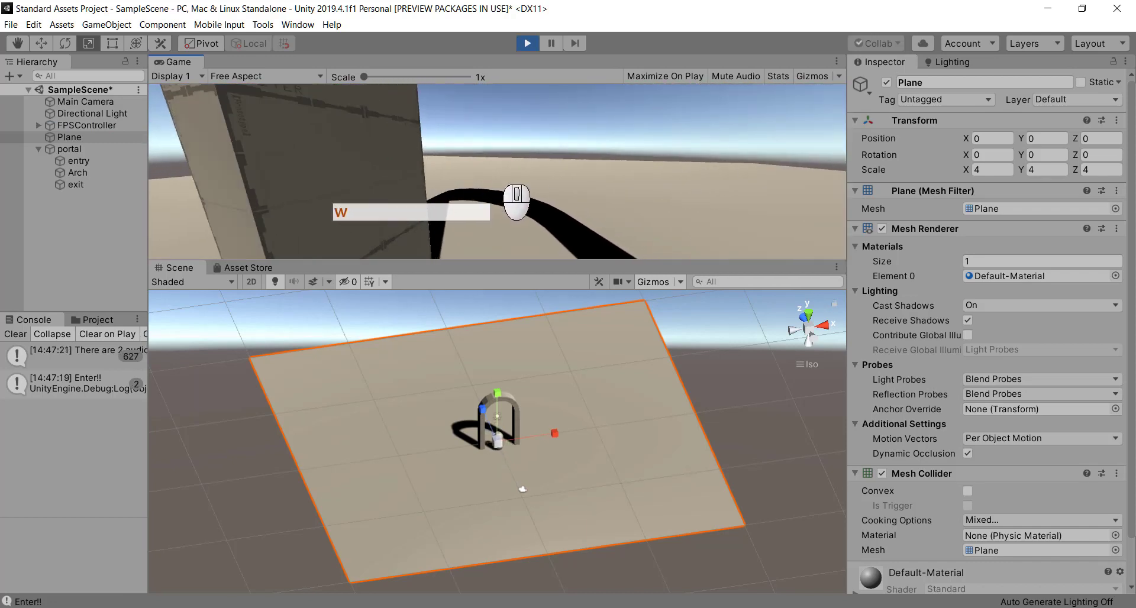
key("w")
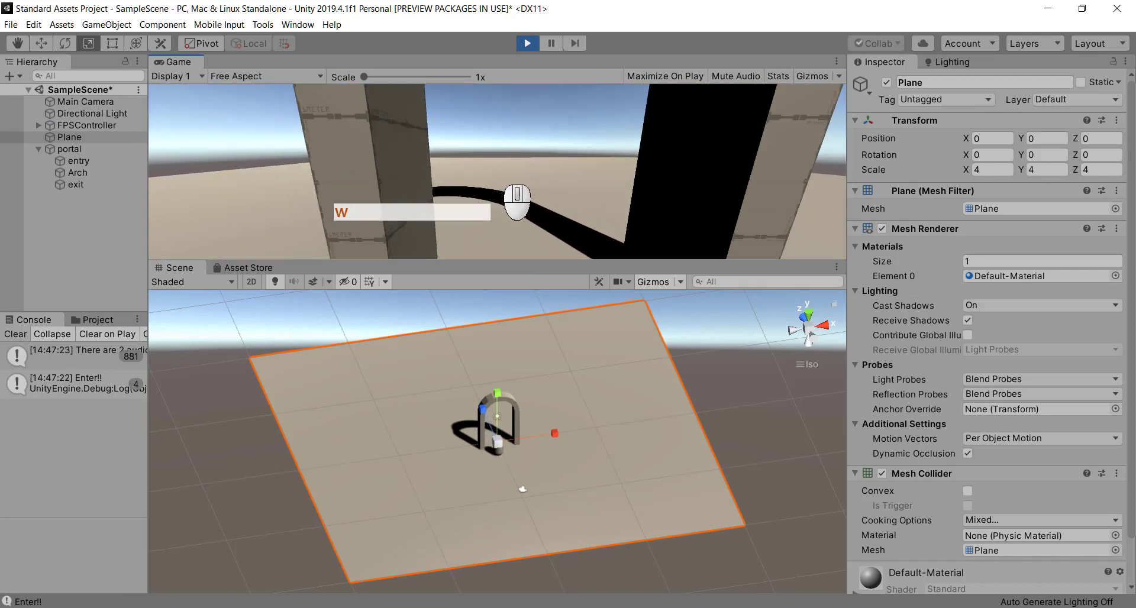
key("s")
key("w")
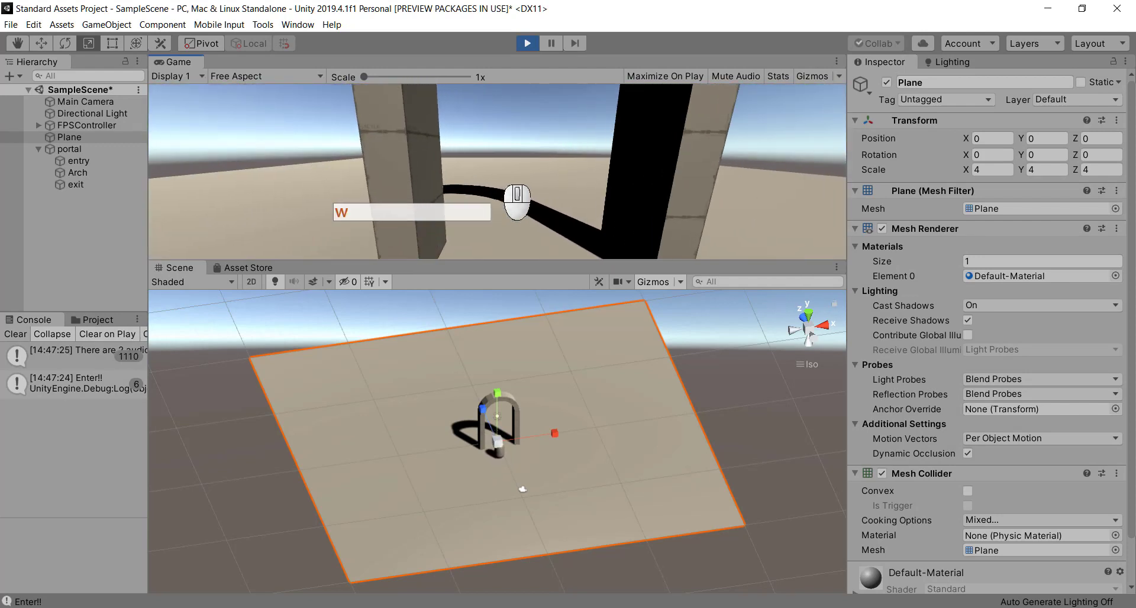
key("s")
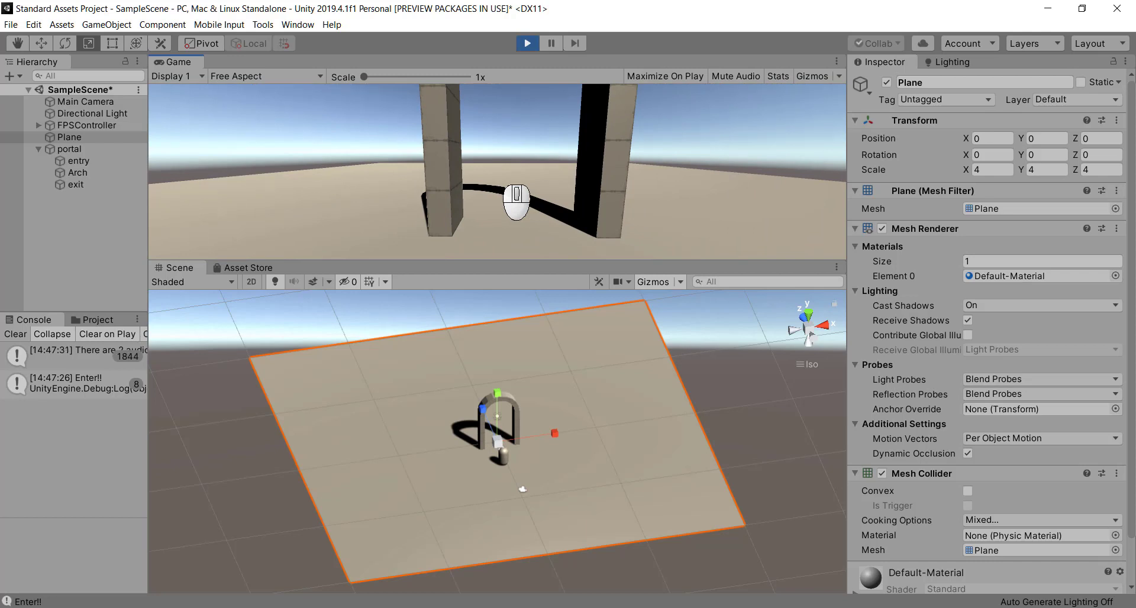
key("w")
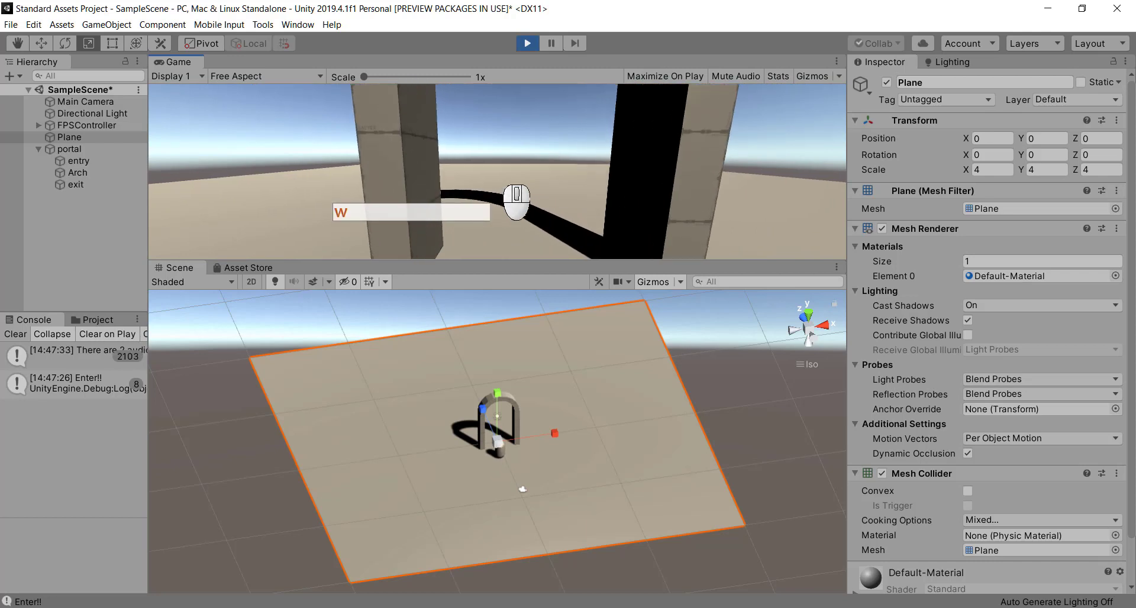
key("s")
key("w")
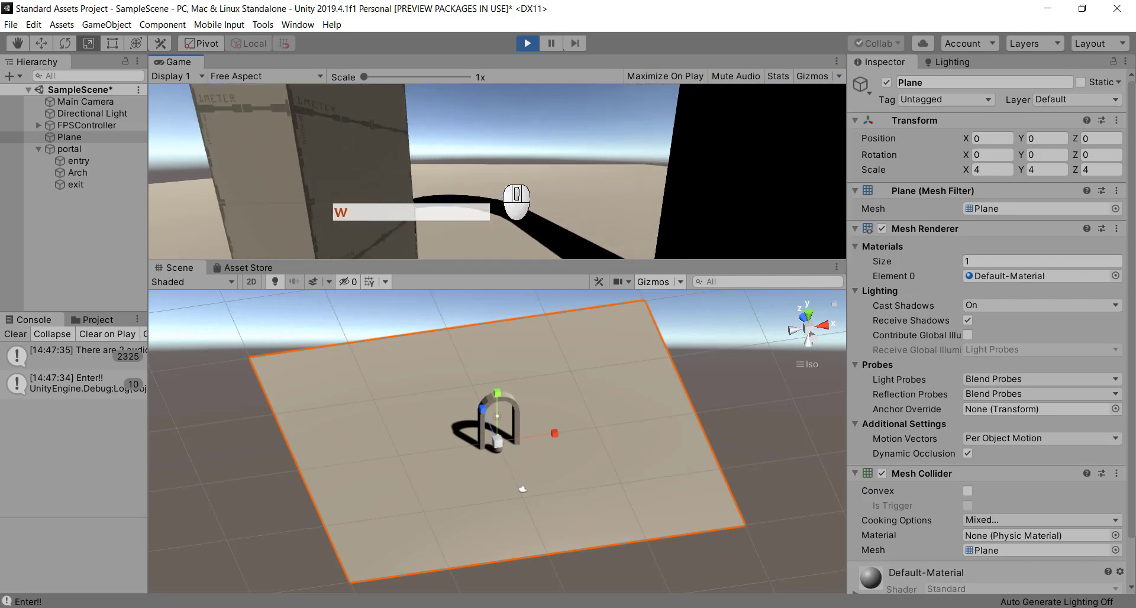
key("s")
key("w")
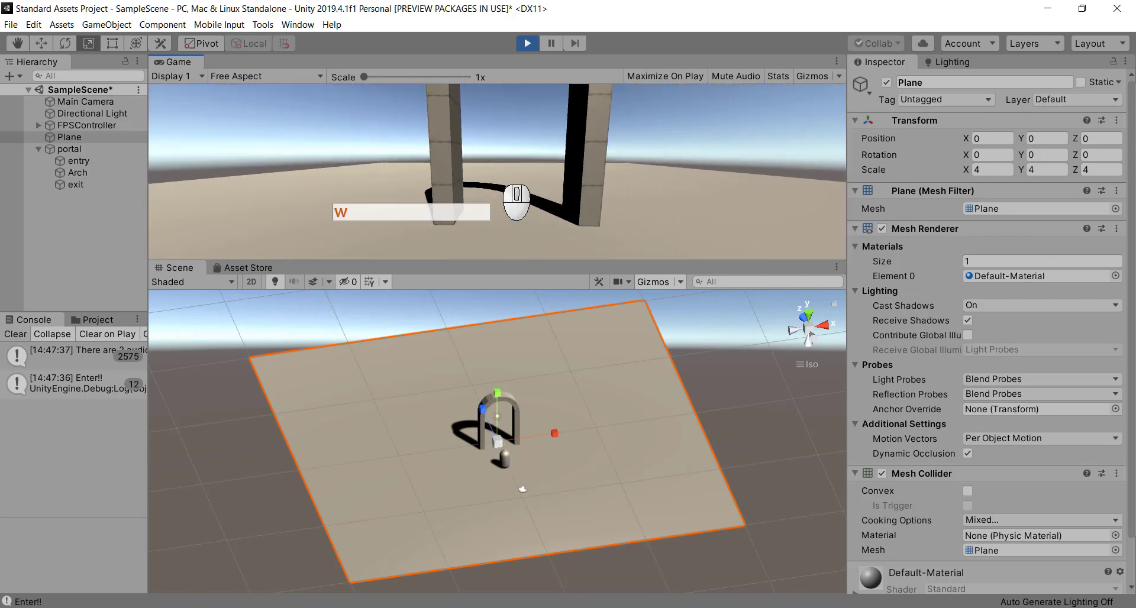
key("s")
key("w")
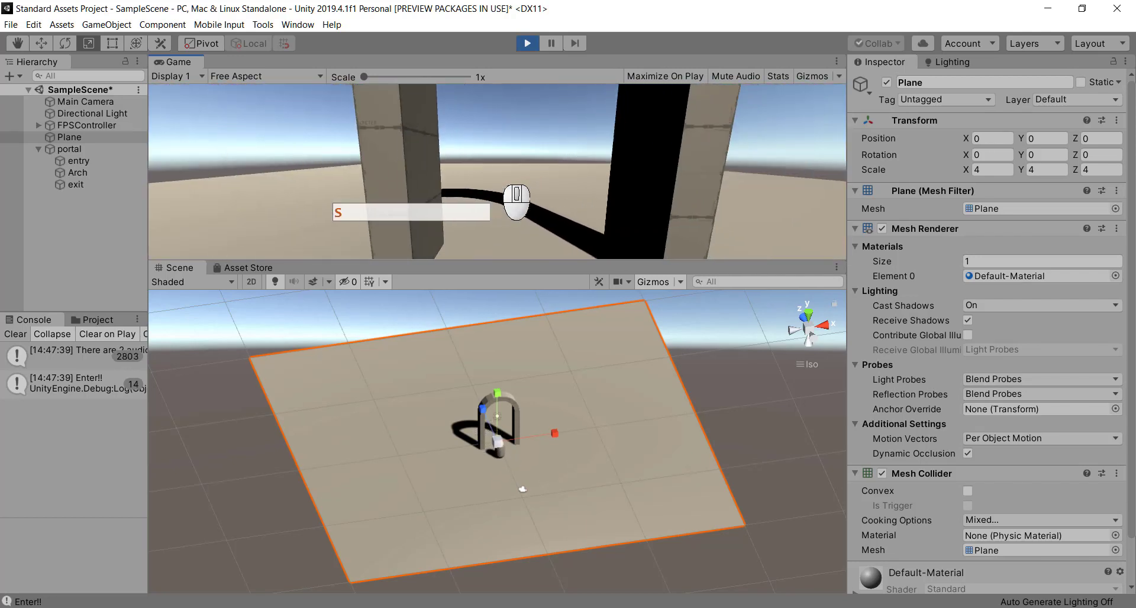
key("w")
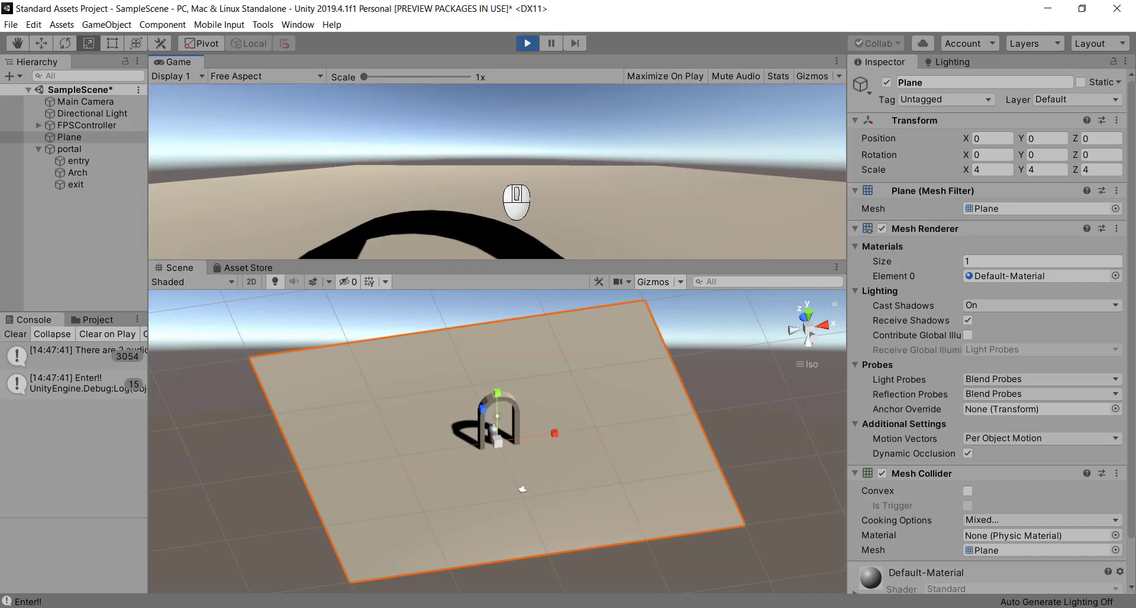
key("s")
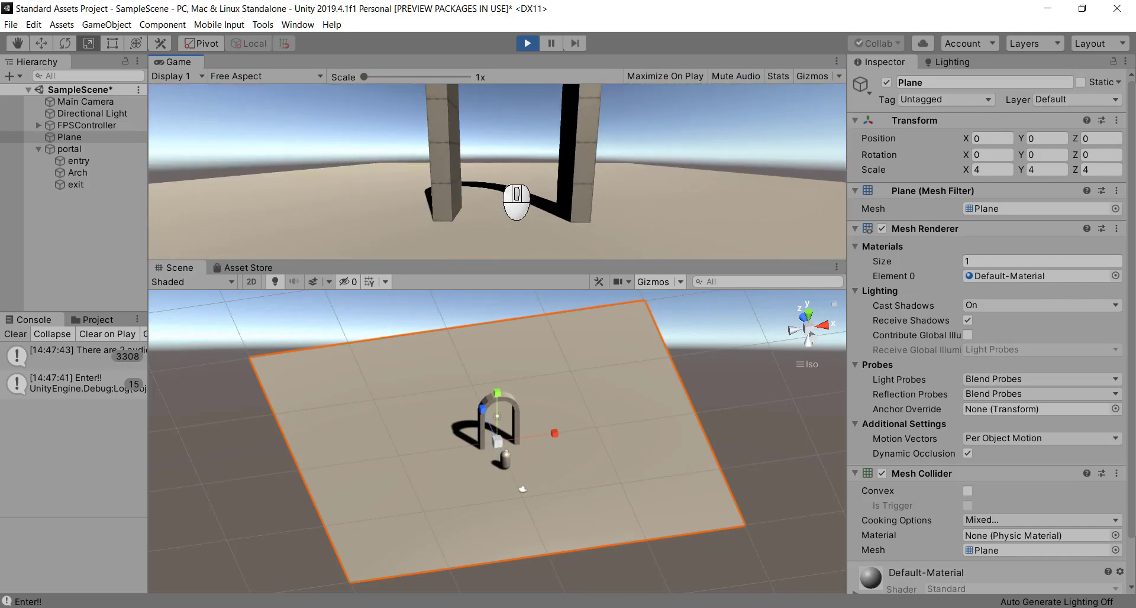
key("ctrl+p")
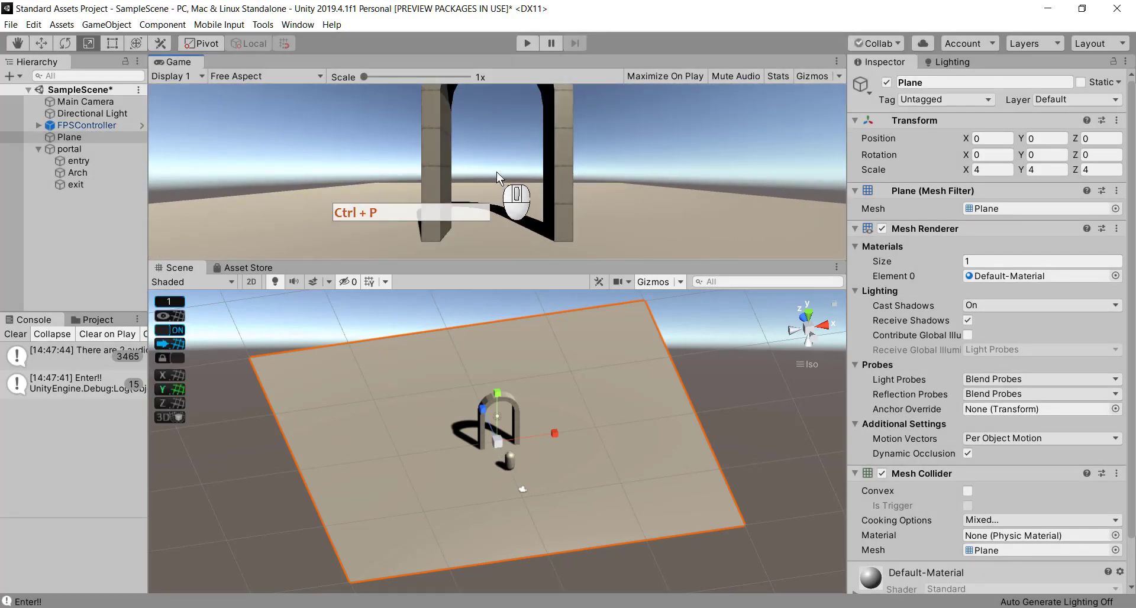
- Recheck PortalScript in Visual Studio, return to Unity and disable the Character Controller component on FPSController
key("alt+Escape")
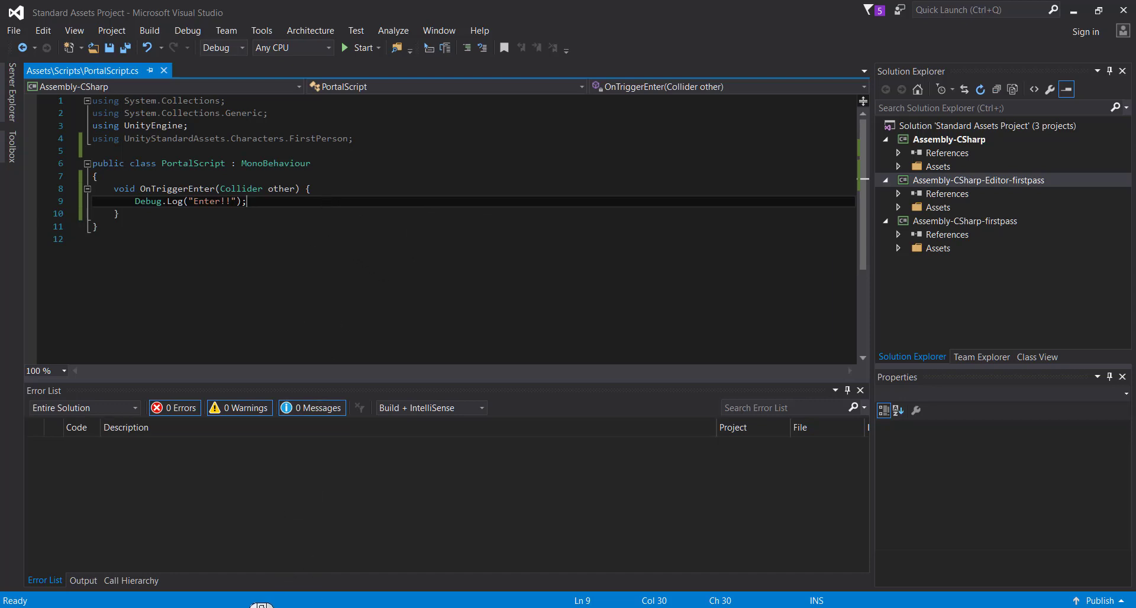
left_click(261, 606)
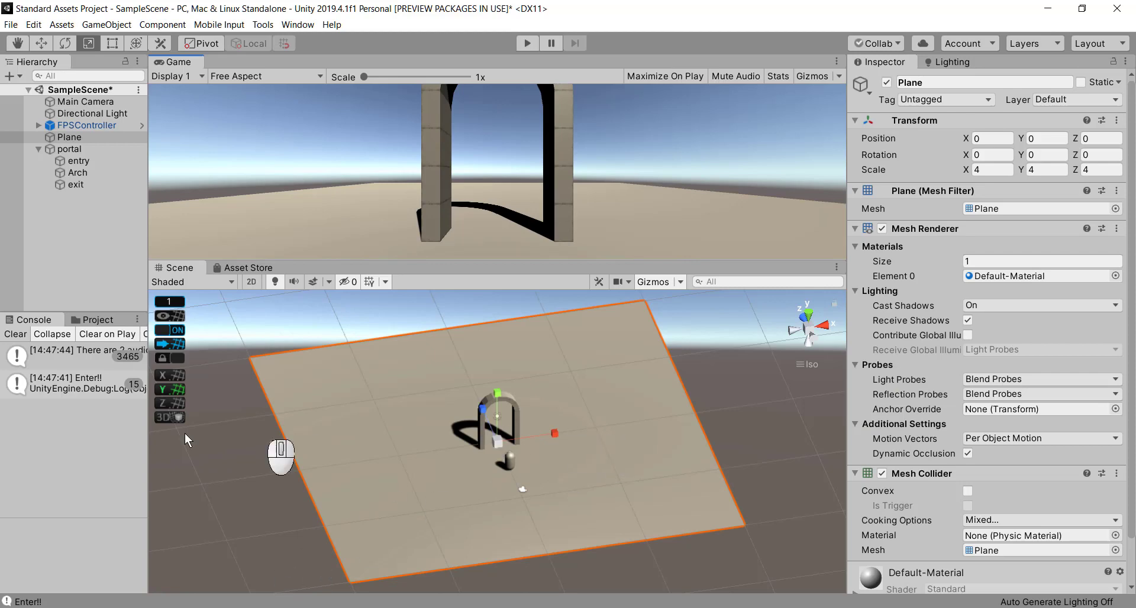
left_click(50, 130)
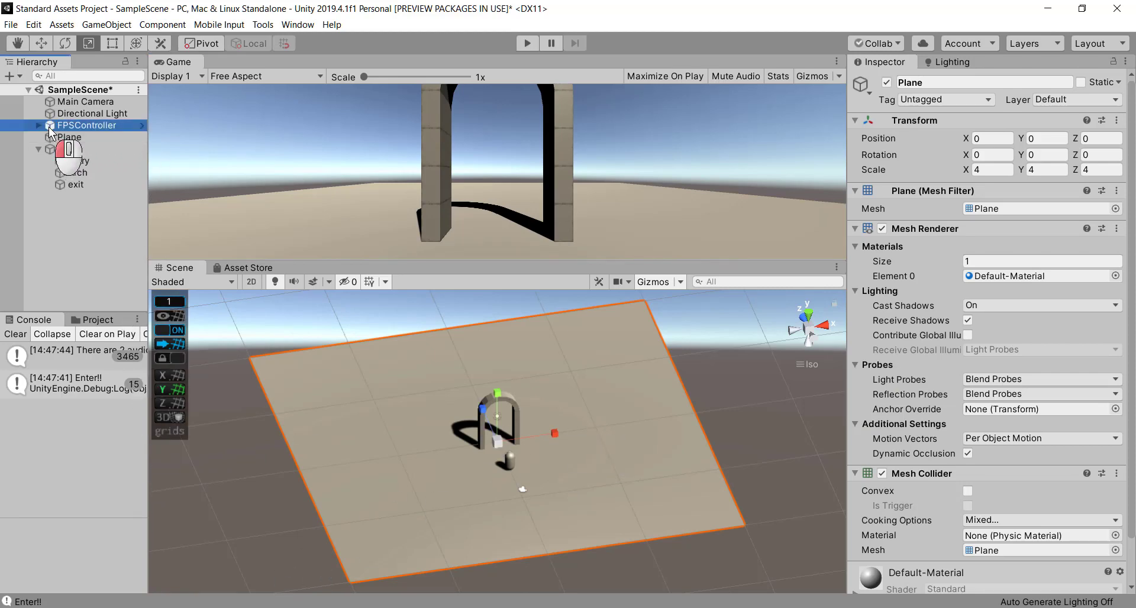
scroll(1001, 399, "down", 10)
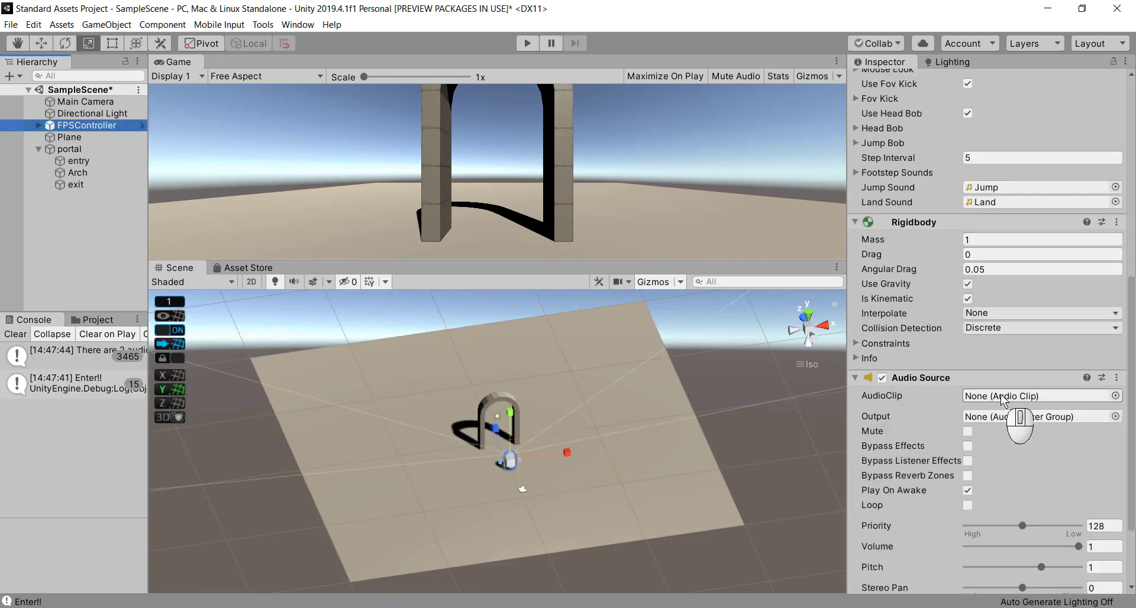
scroll(1005, 405, "up", 10)
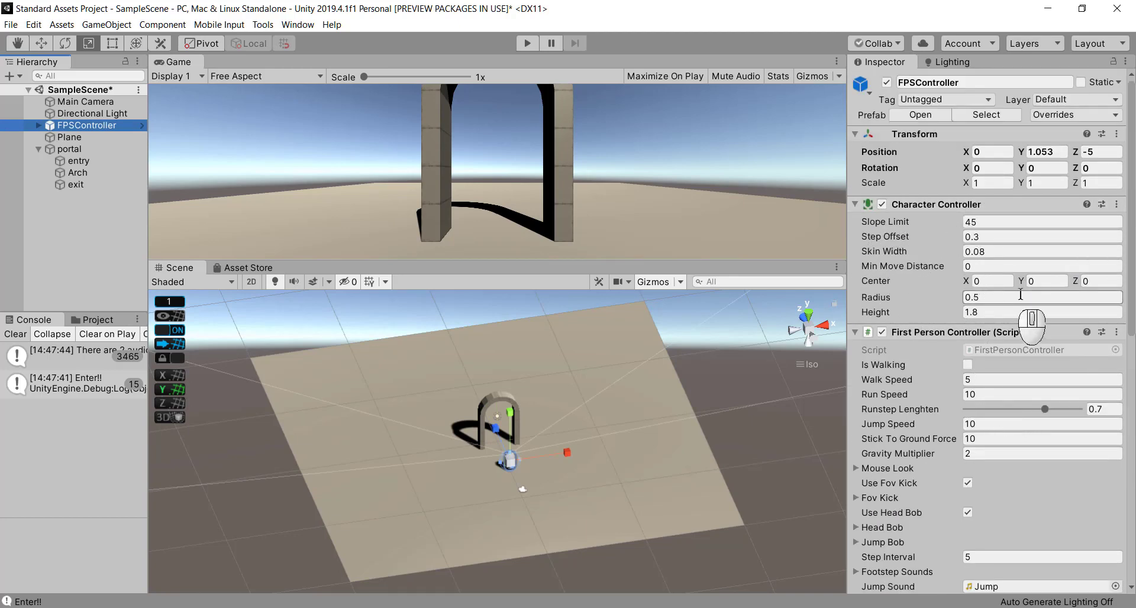
left_click(882, 205)
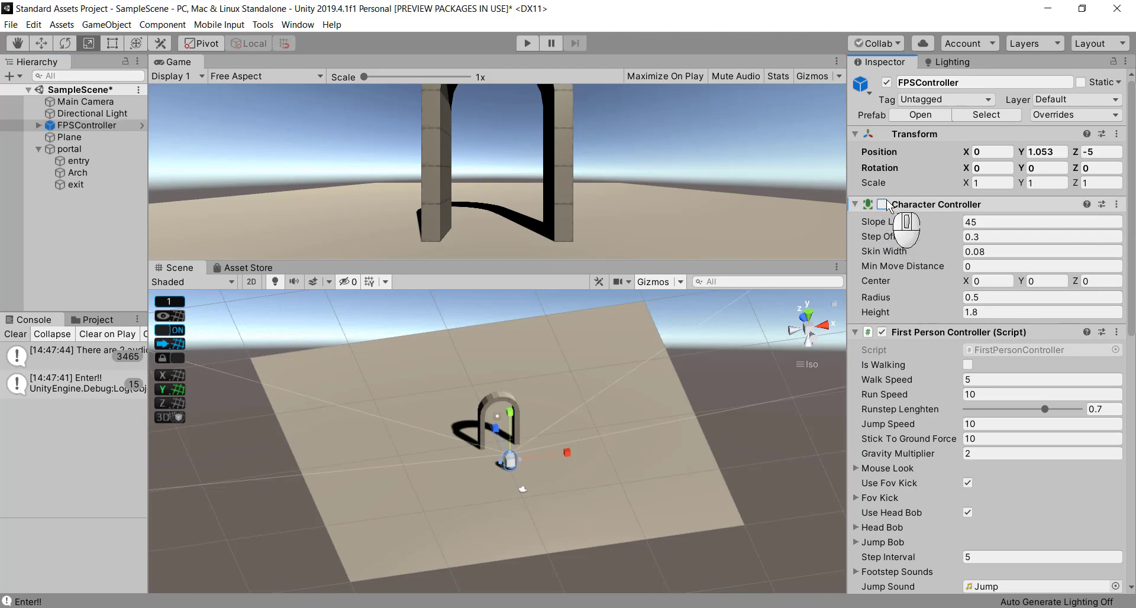
- Play-test the scene with the Character Controller disabled, trying to walk the player forward and back, then stop it
left_click(530, 47)
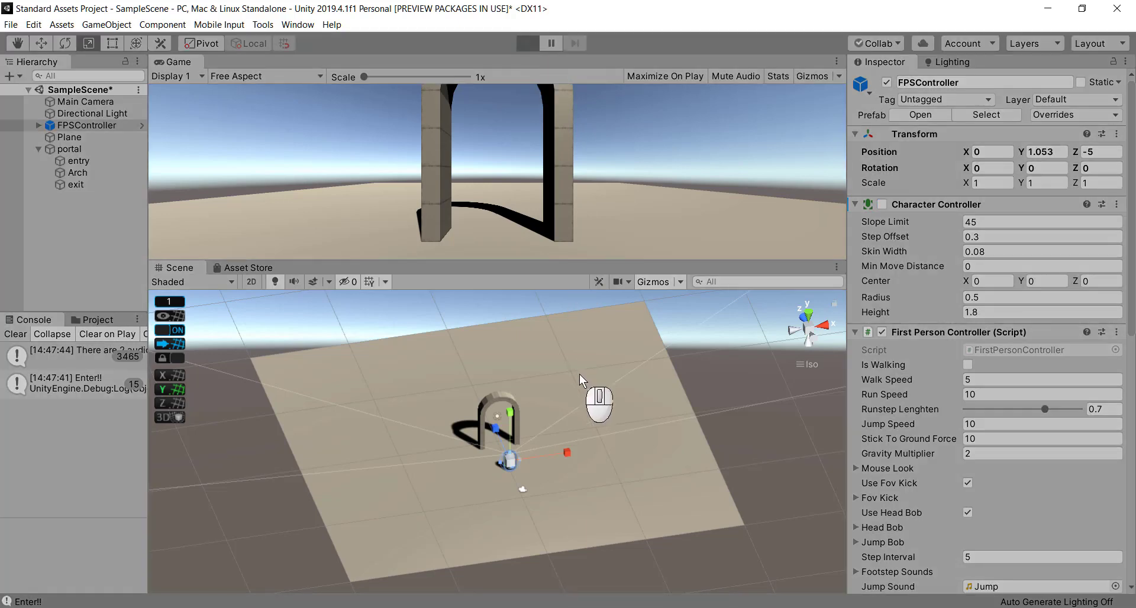
key("w")
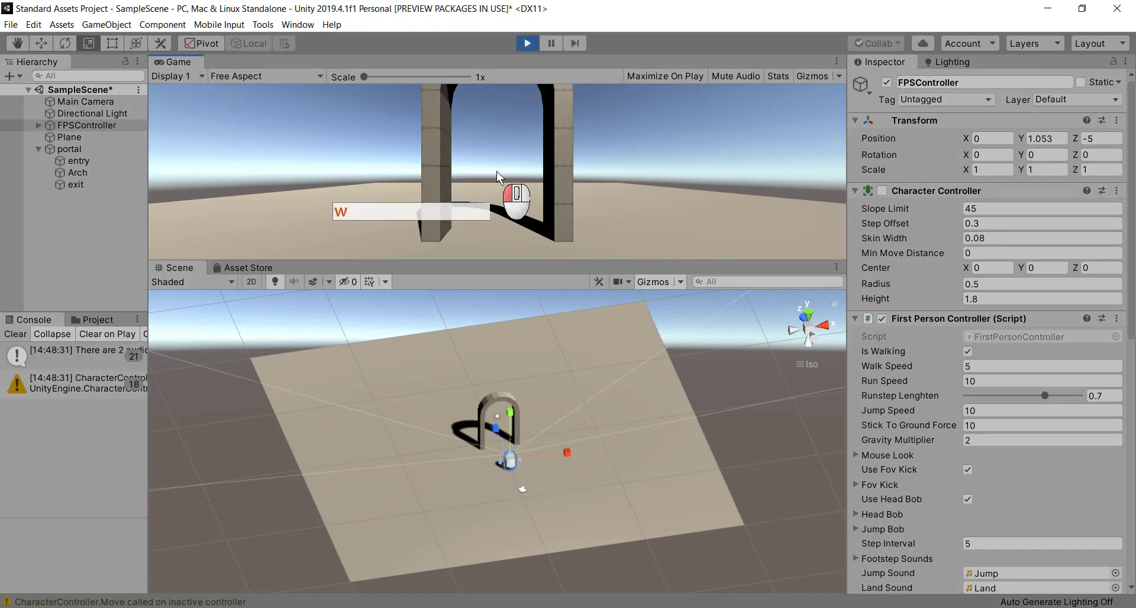
key("s")
key("w")
key("s")
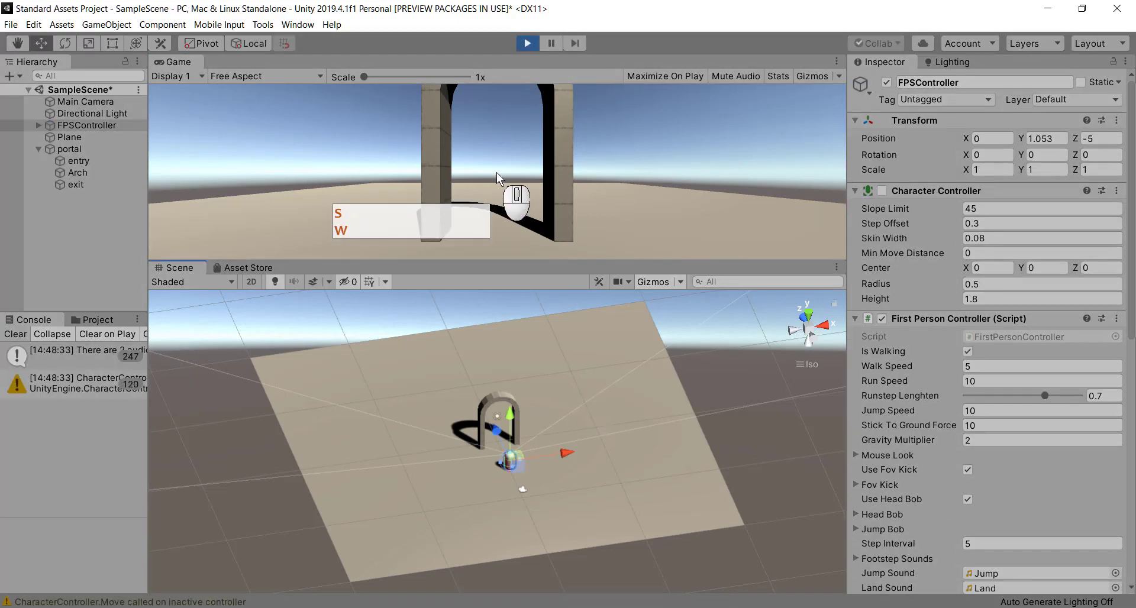
key("s")
key("w")
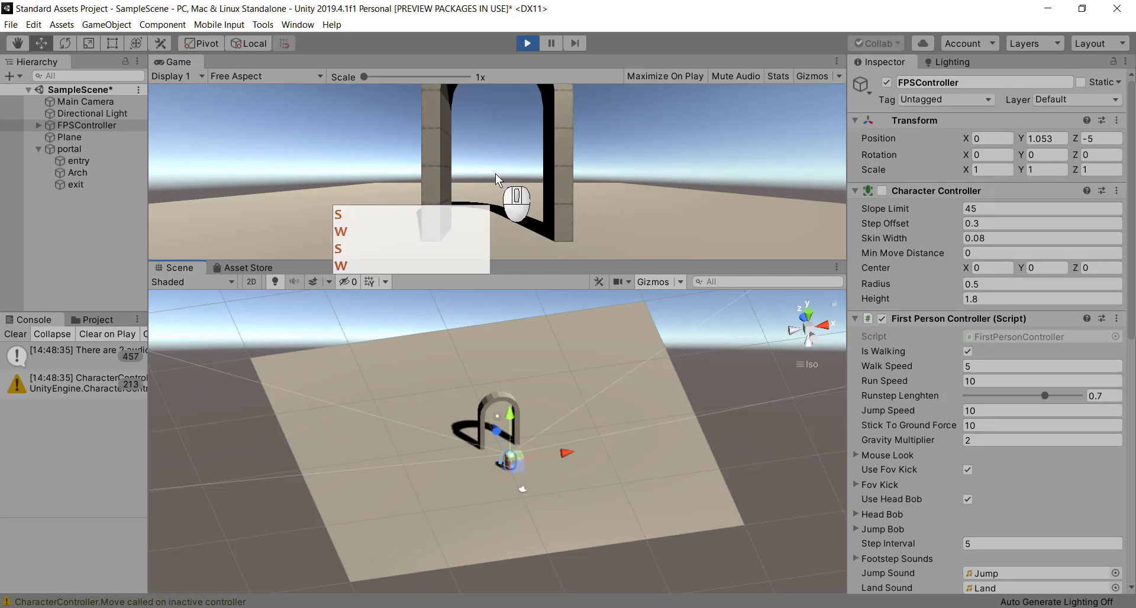
left_click(520, 45)
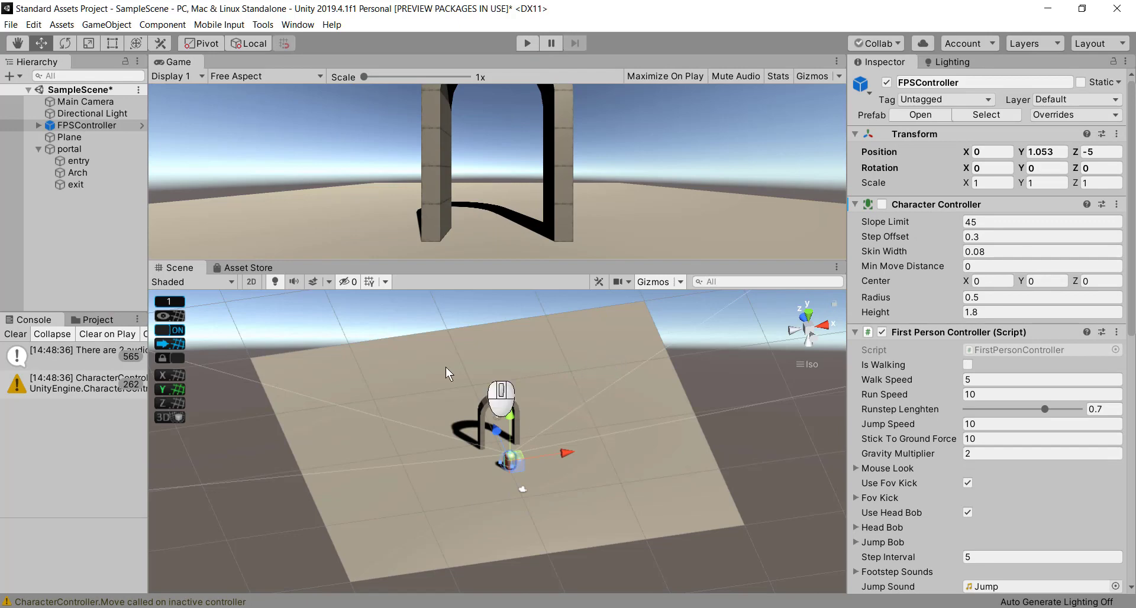
- Re-enable the Character Controller component on FPSController and switch to PortalScript in Visual Studio
left_click(881, 204)
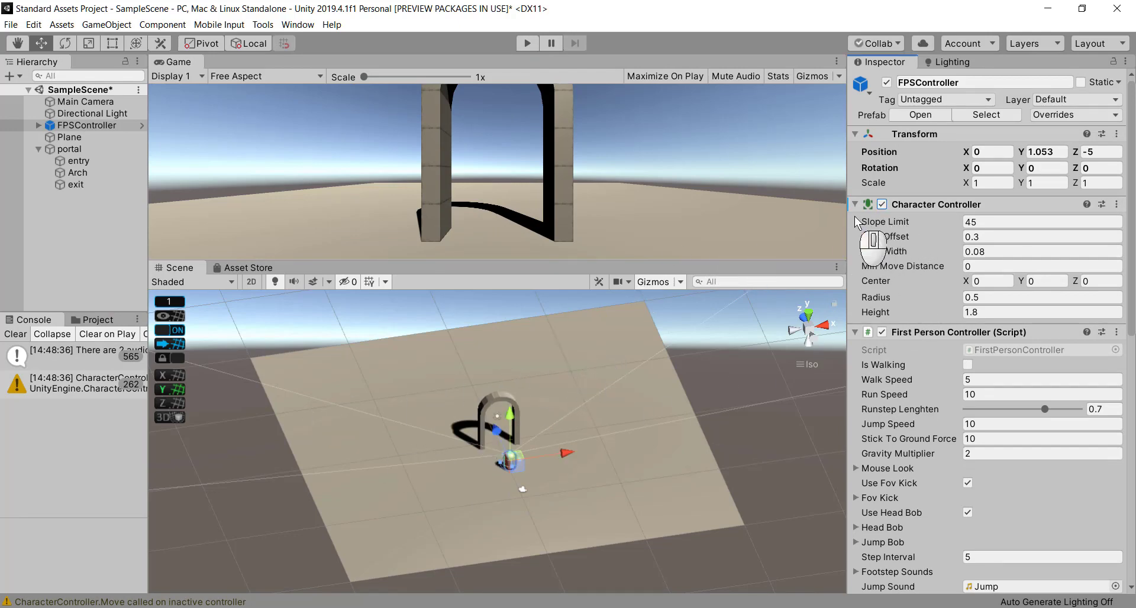
left_click(882, 205)
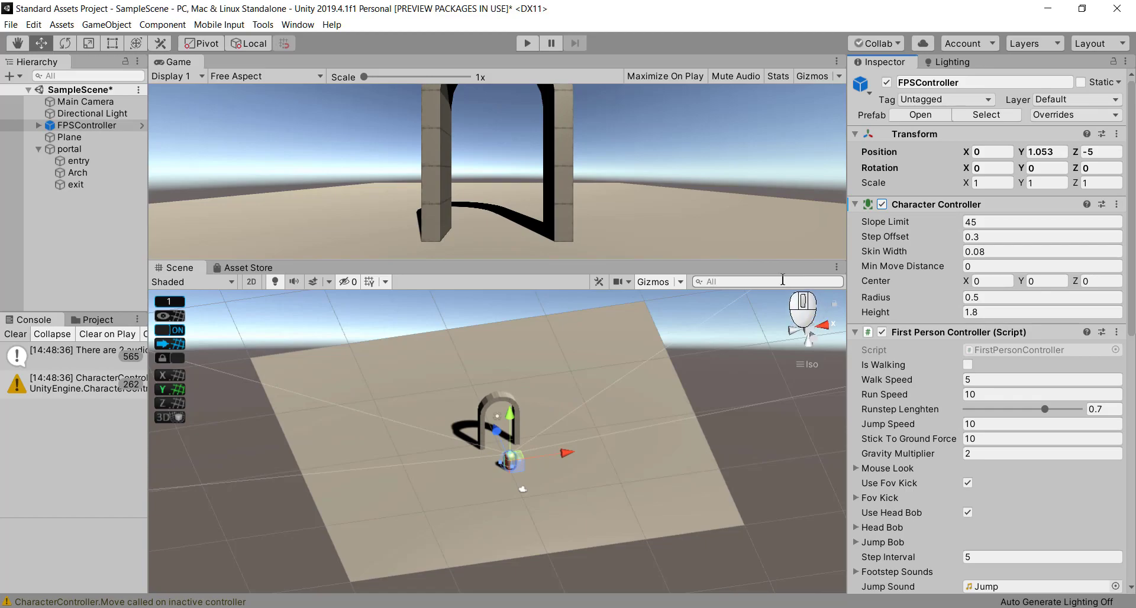
key("alt+Escape")
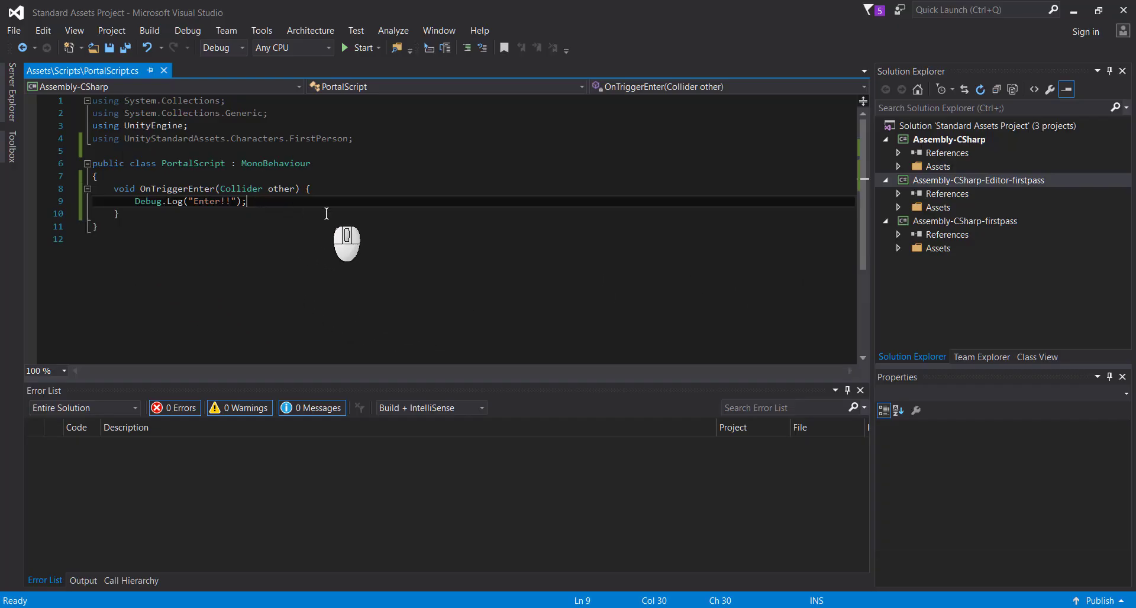
- Begin a new statement below the Debug.Log line in OnTriggerEnter with other.GetComponent<>
key("Return")
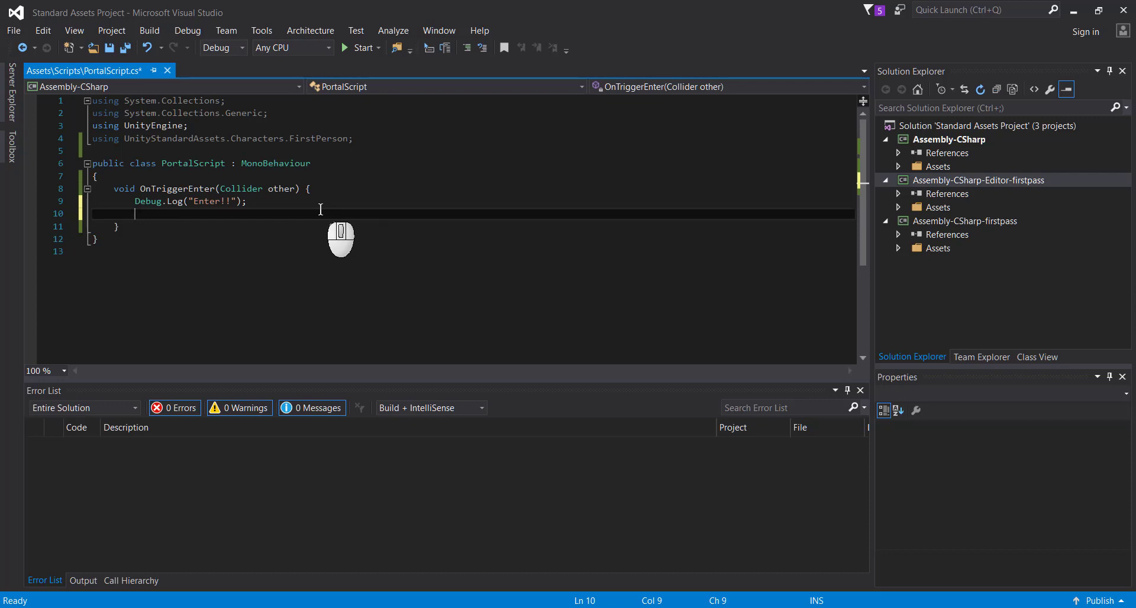
type("other")
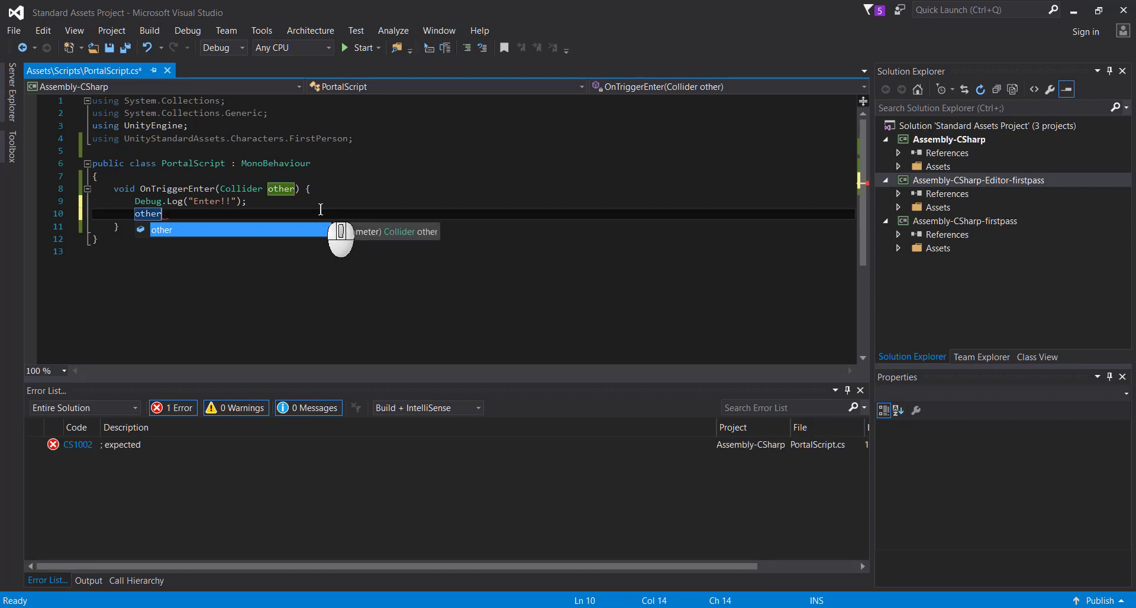
type(".")
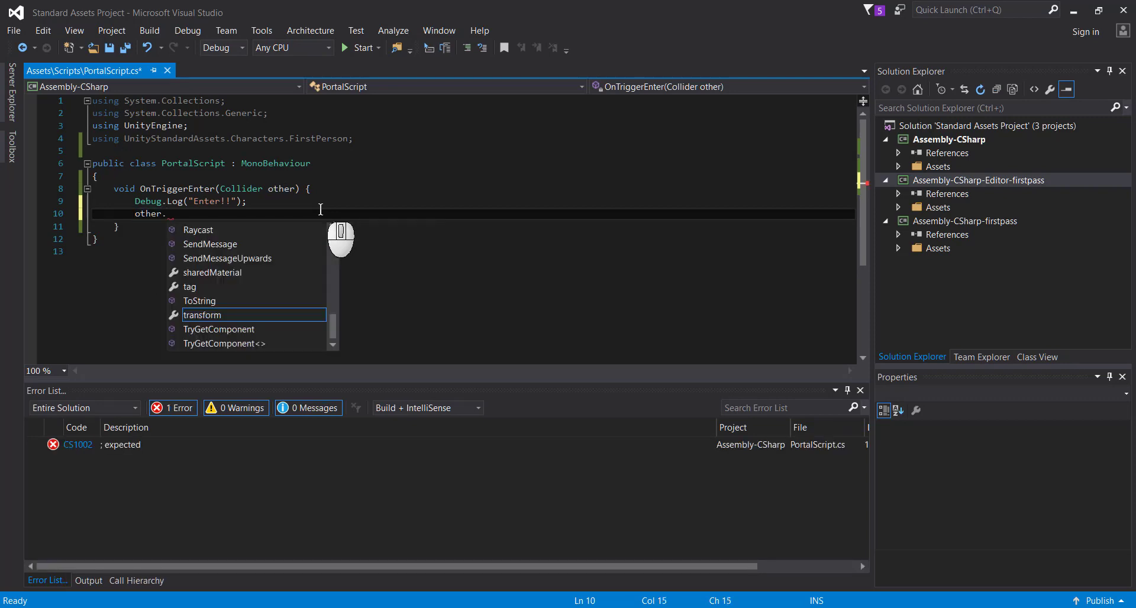
type("Getc")
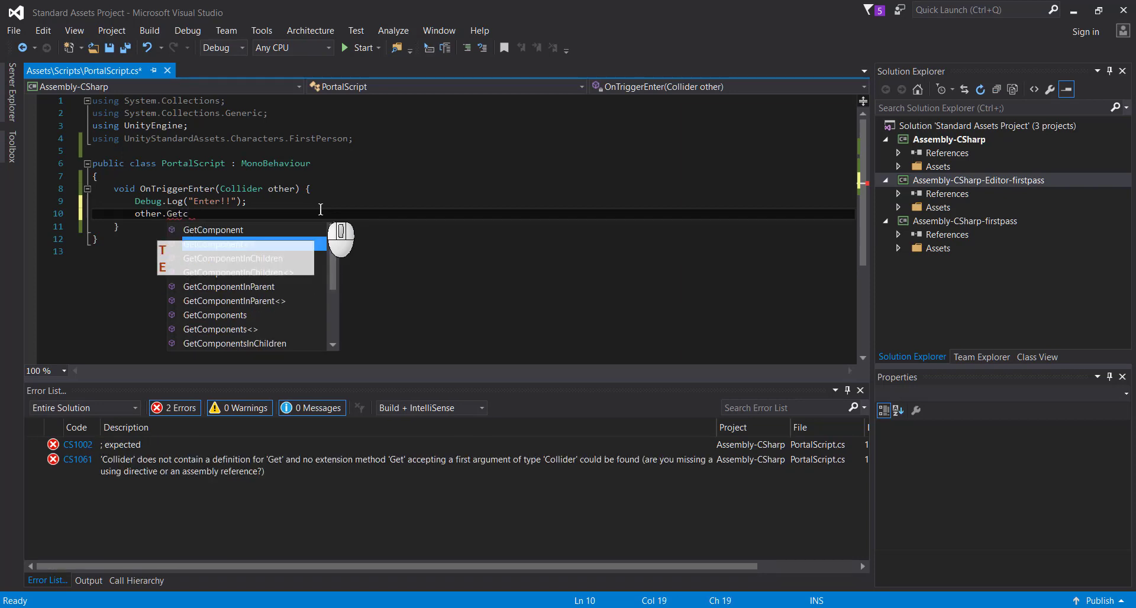
key("Up")
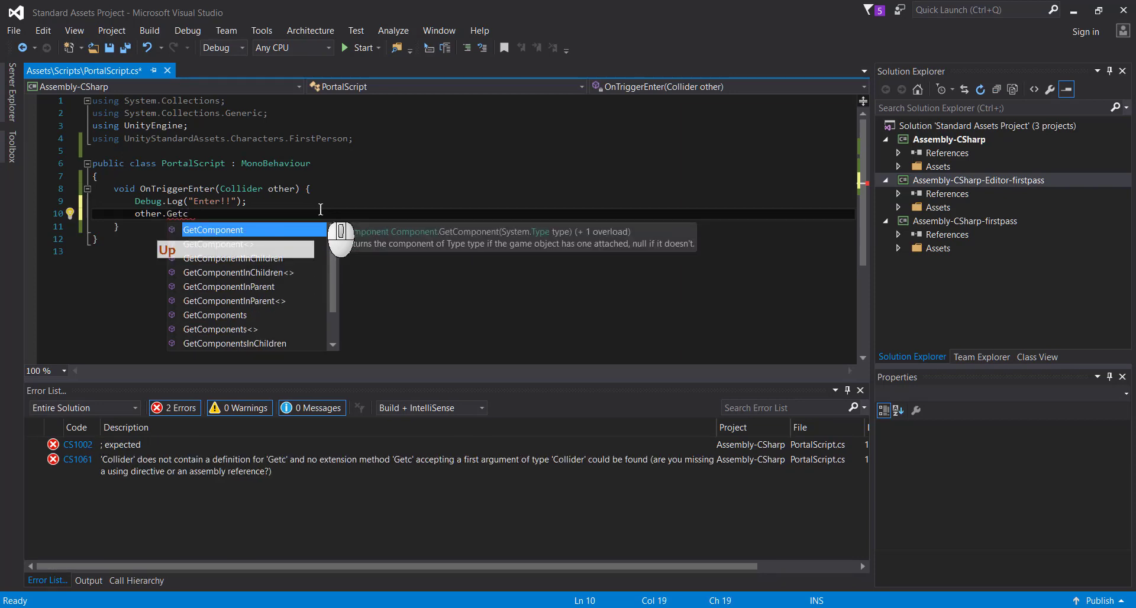
key("Return")
type("<")
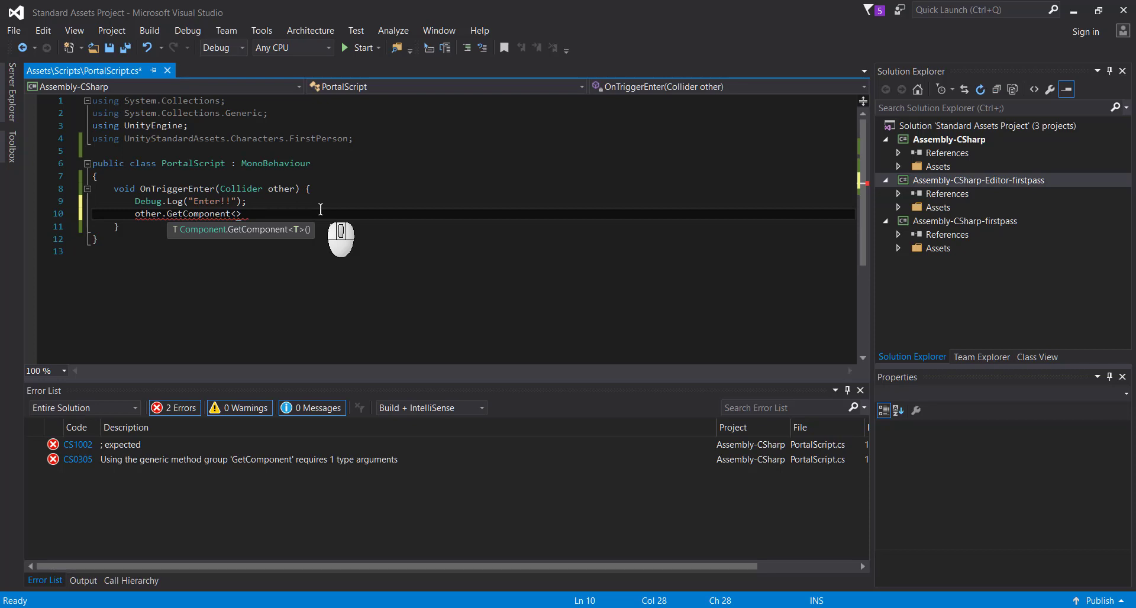
- Specify CharacterController as the type argument of GetComponent and add the empty call parentheses
type("Char")
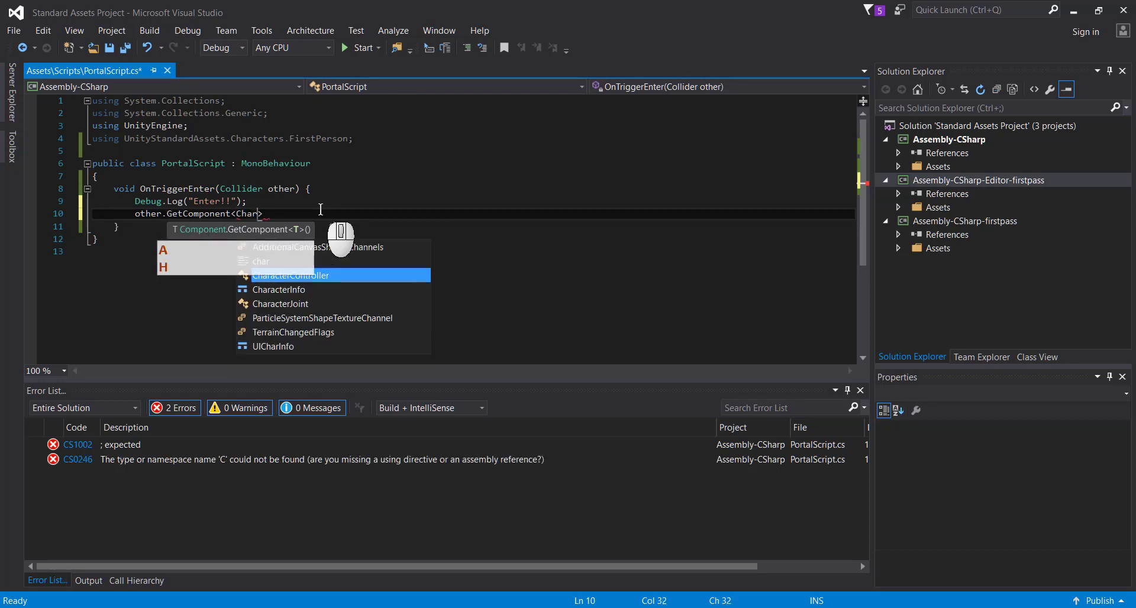
type("acter")
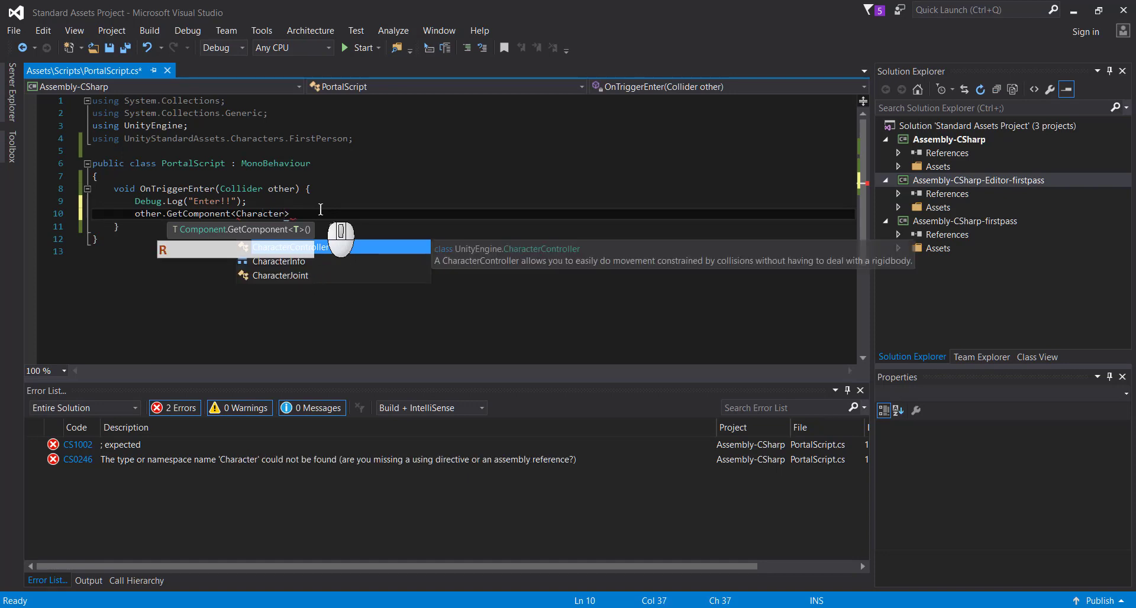
key("Up")
key("Down")
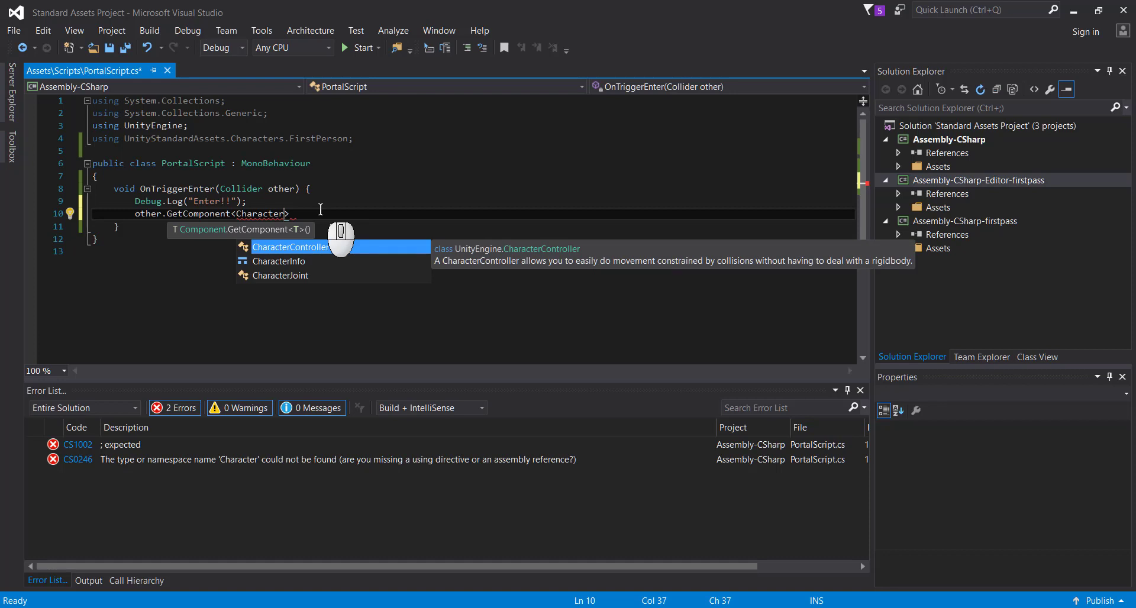
key("Return")
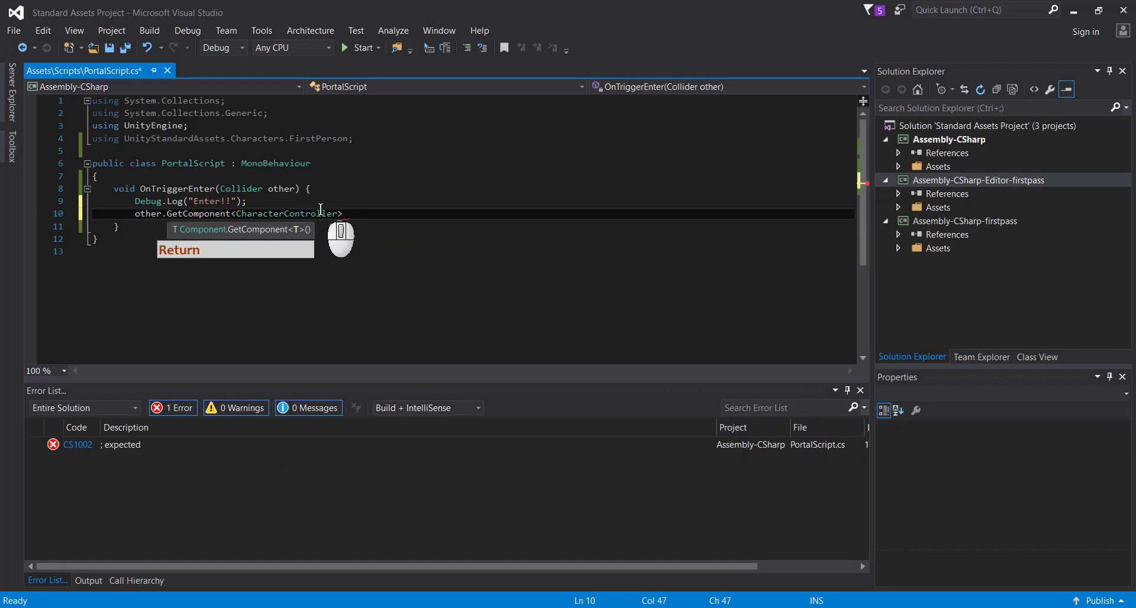
key("Right")
type("()")
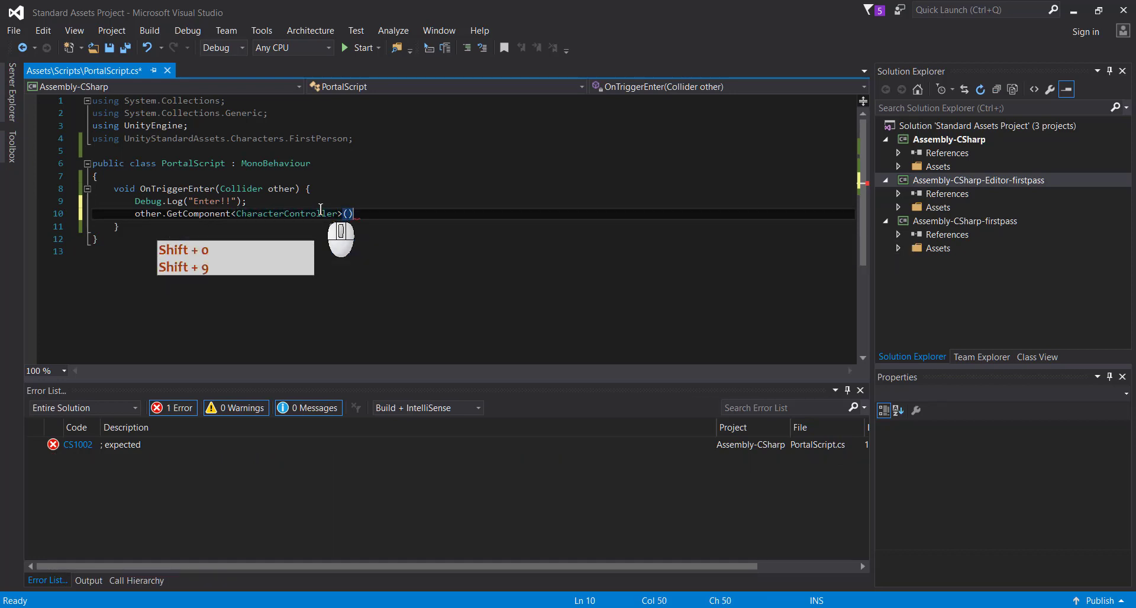
- Complete the statement with .enabled = false; so the trigger disables the controller, and save PortalScript
type(".")
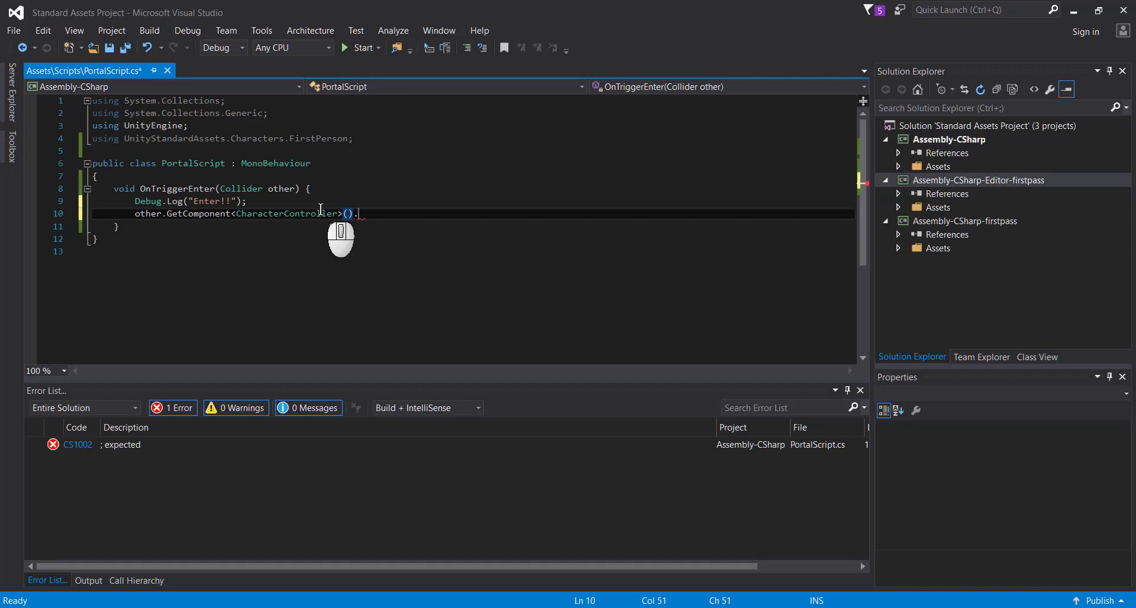
type("enab")
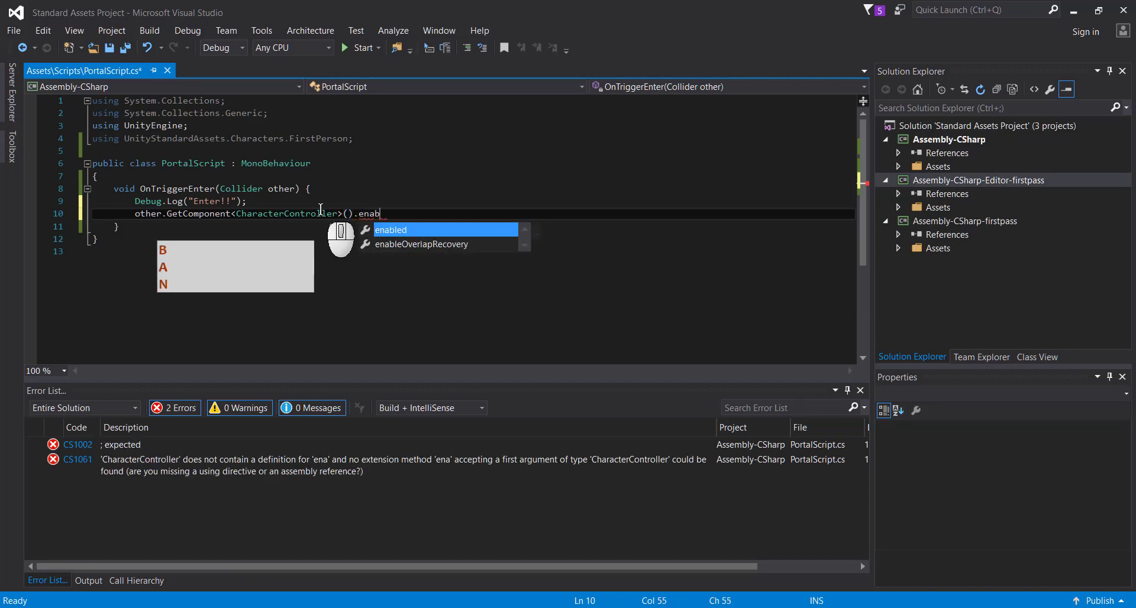
type("led")
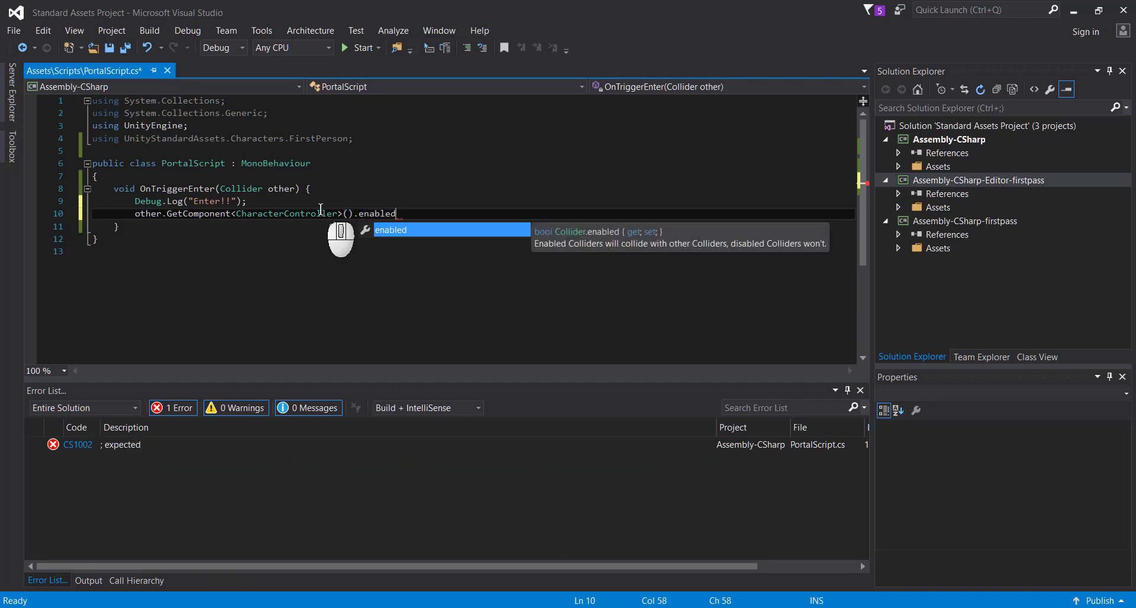
type(" = fals")
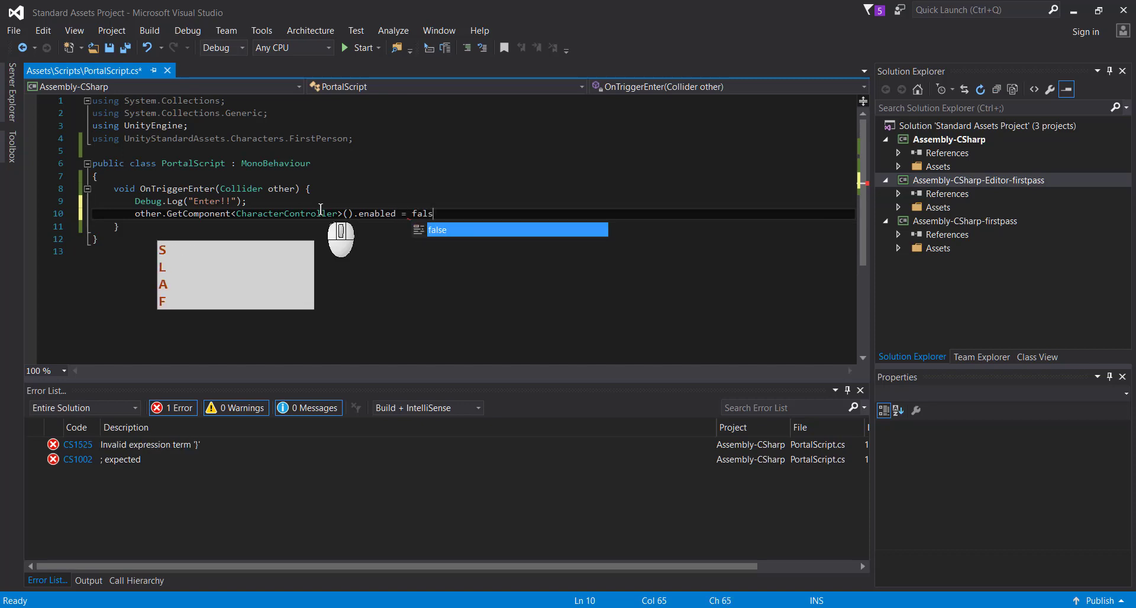
type("e;")
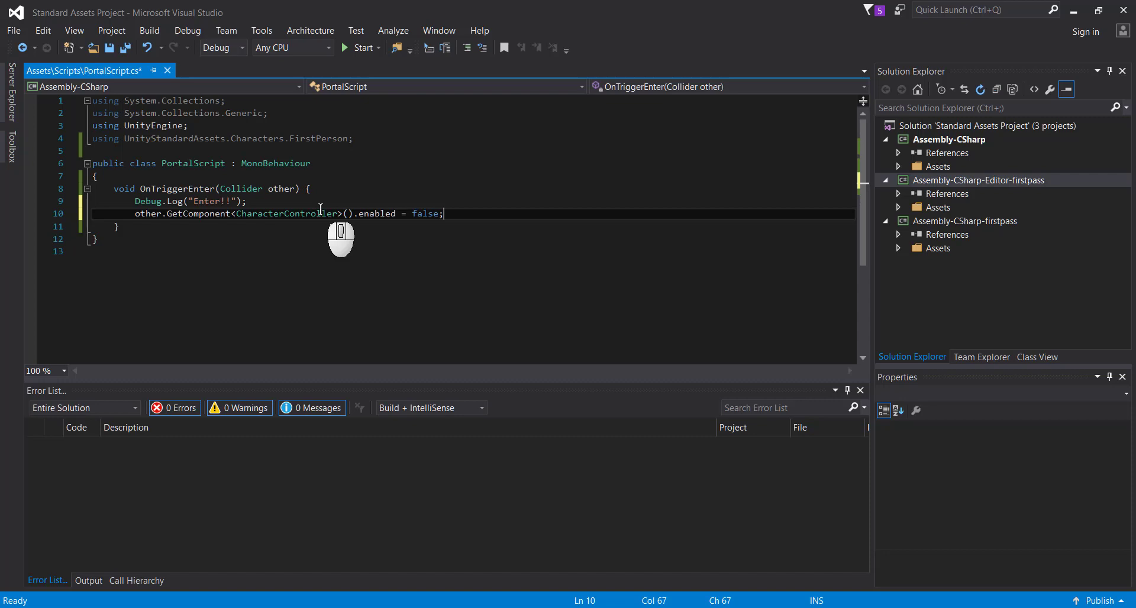
key("ctrl+s")
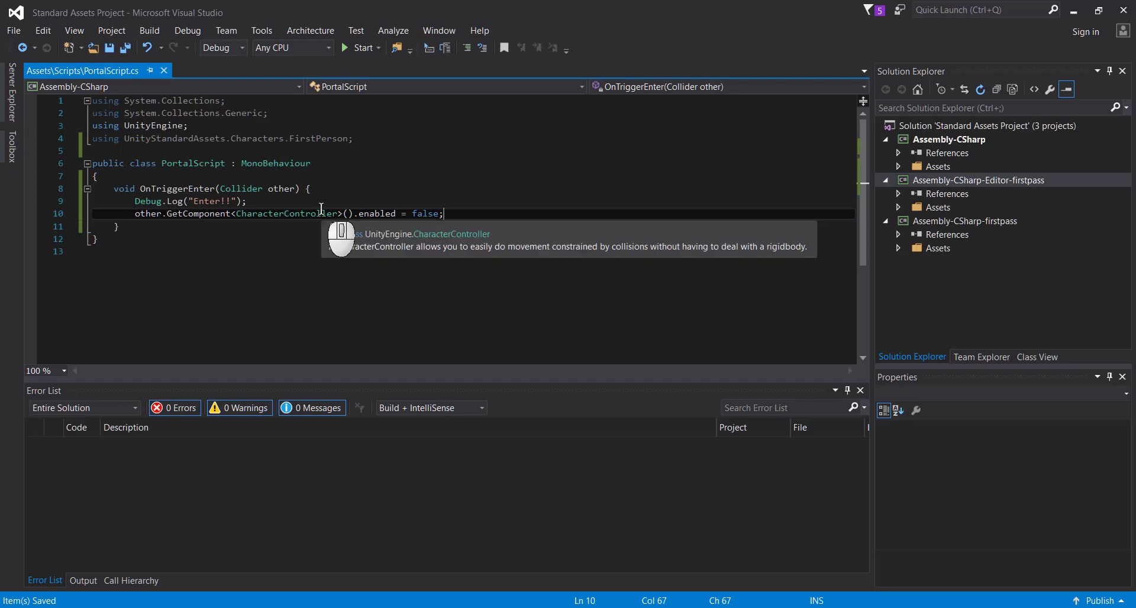
- Delete the unused using UnityStandardAssets.Characters.FirstPerson; line from PortalScript and save the file
mouse_move(391, 213)
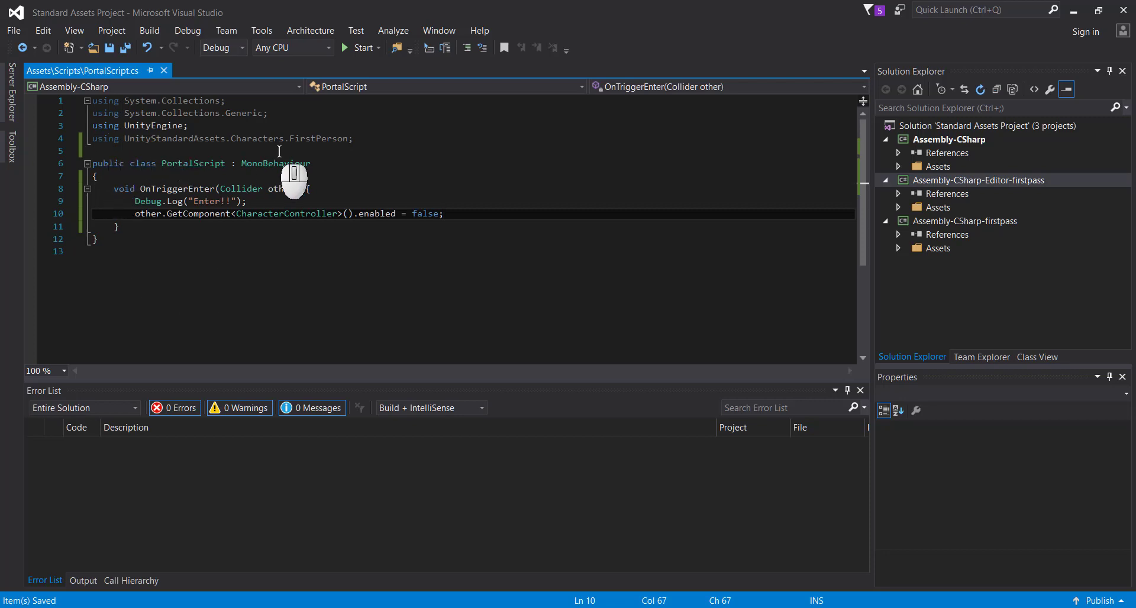
left_click(364, 138)
left_click_drag(364, 139, 207, 129)
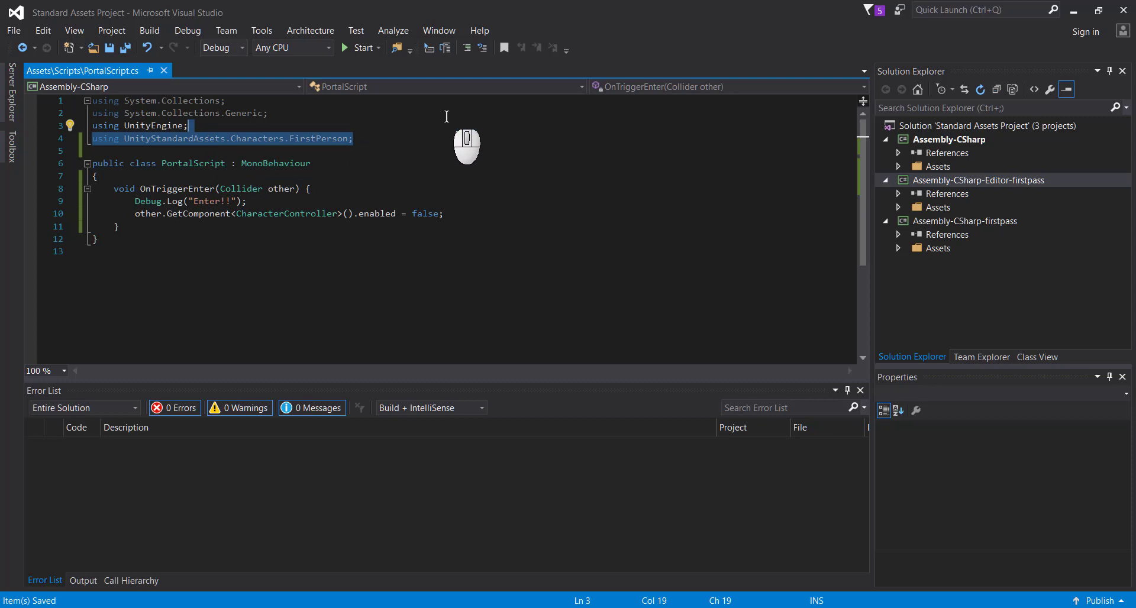
key("BackSpace")
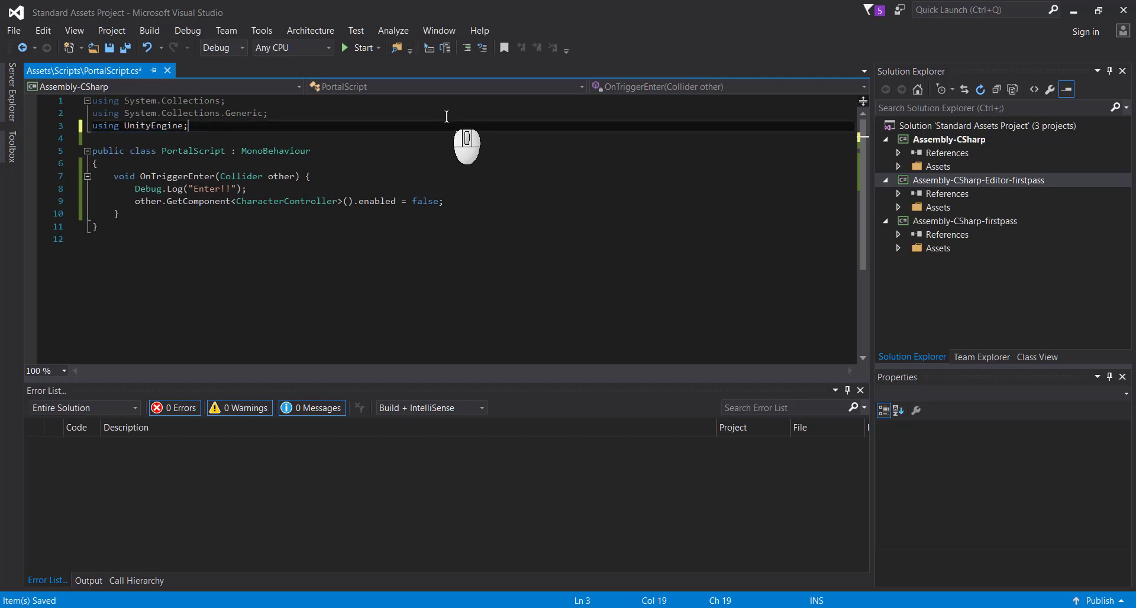
key("ctrl+s")
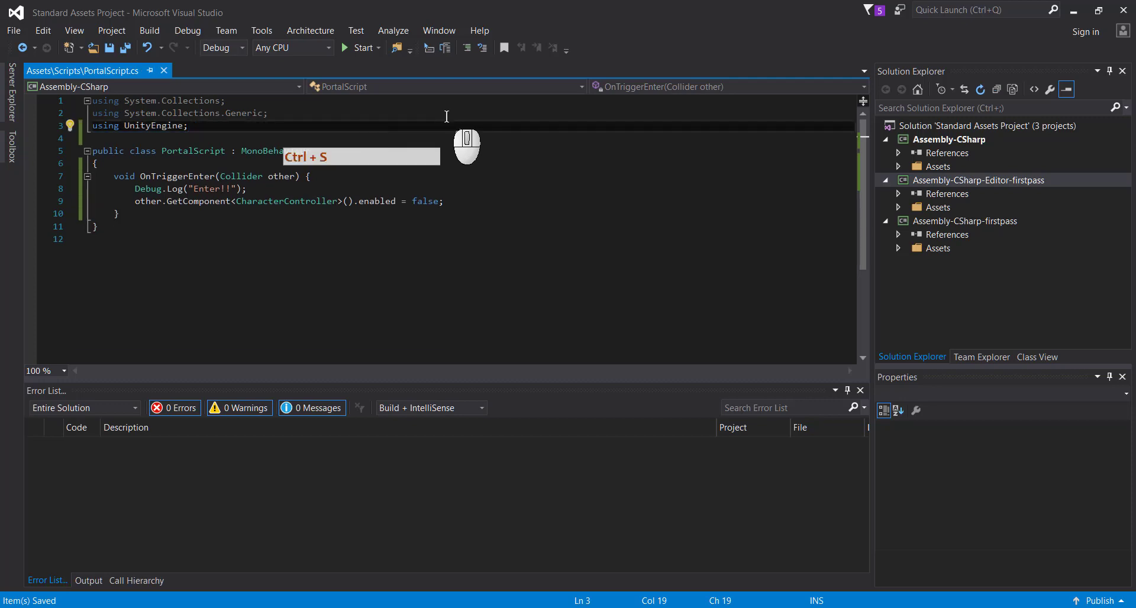
- Return to Unity and play-test walking the player into the portal, try moving forward and back inside it, then stop the scene
key("alt")
key("alt+Tab")
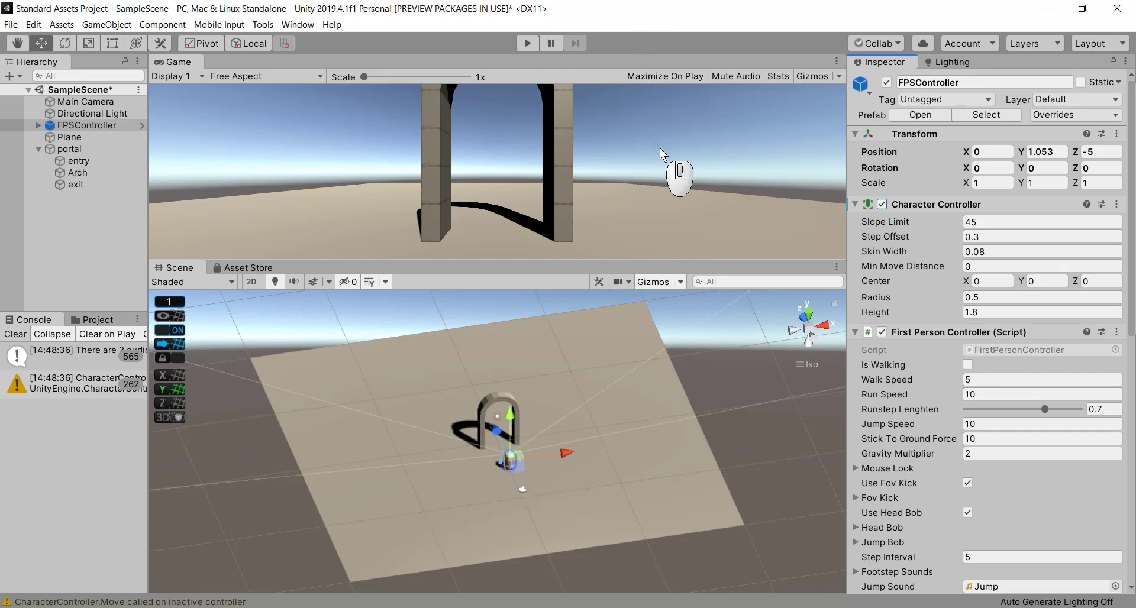
key("ctrl+p")
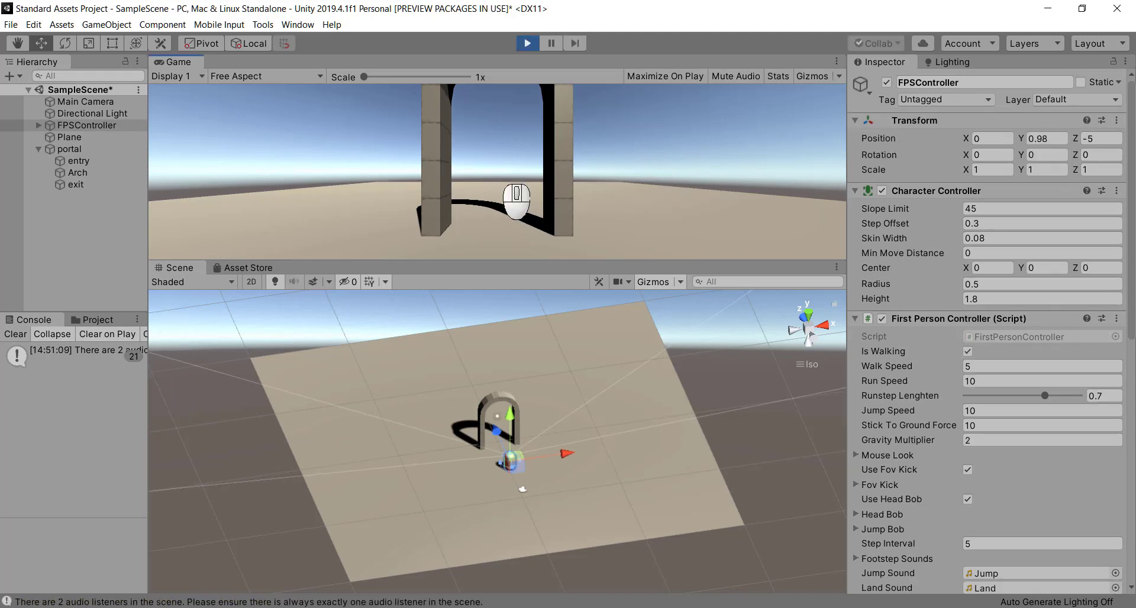
key("w")
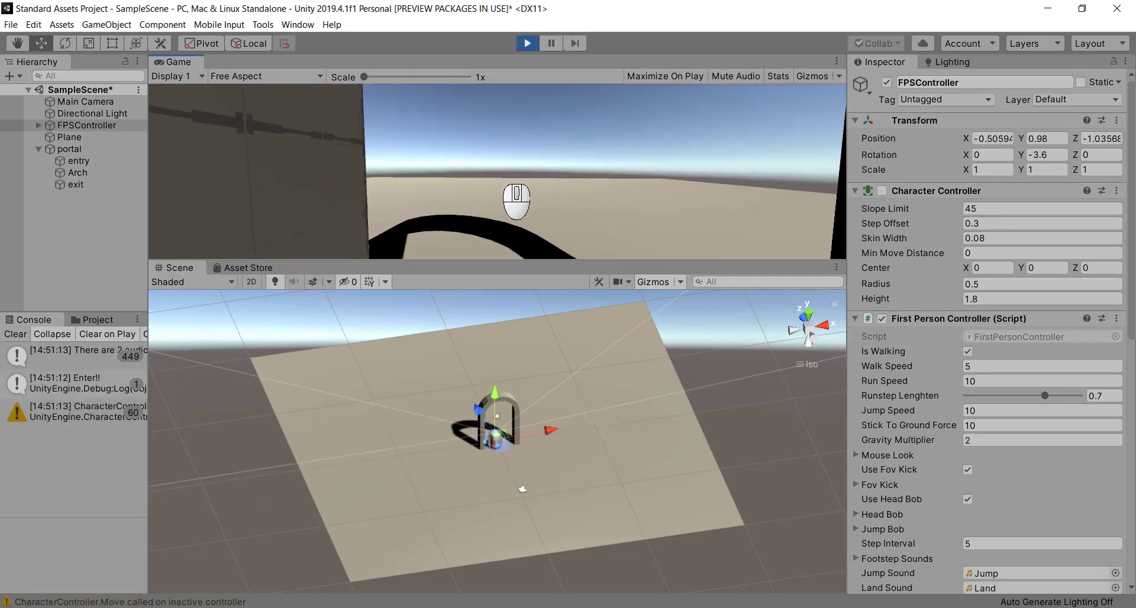
key("w")
key("s")
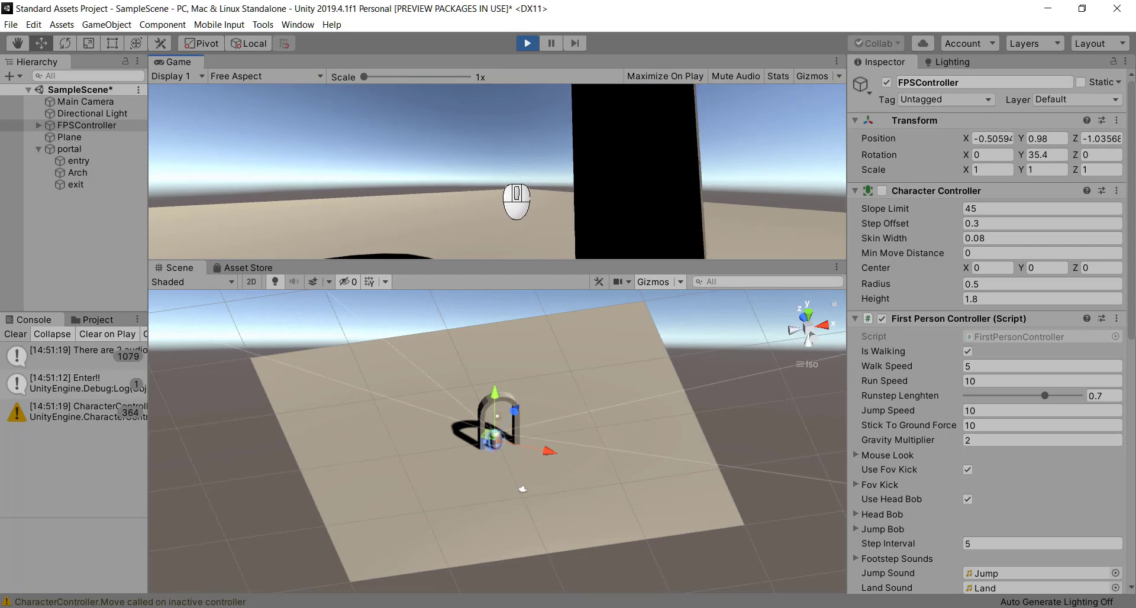
key("ctrl+p")
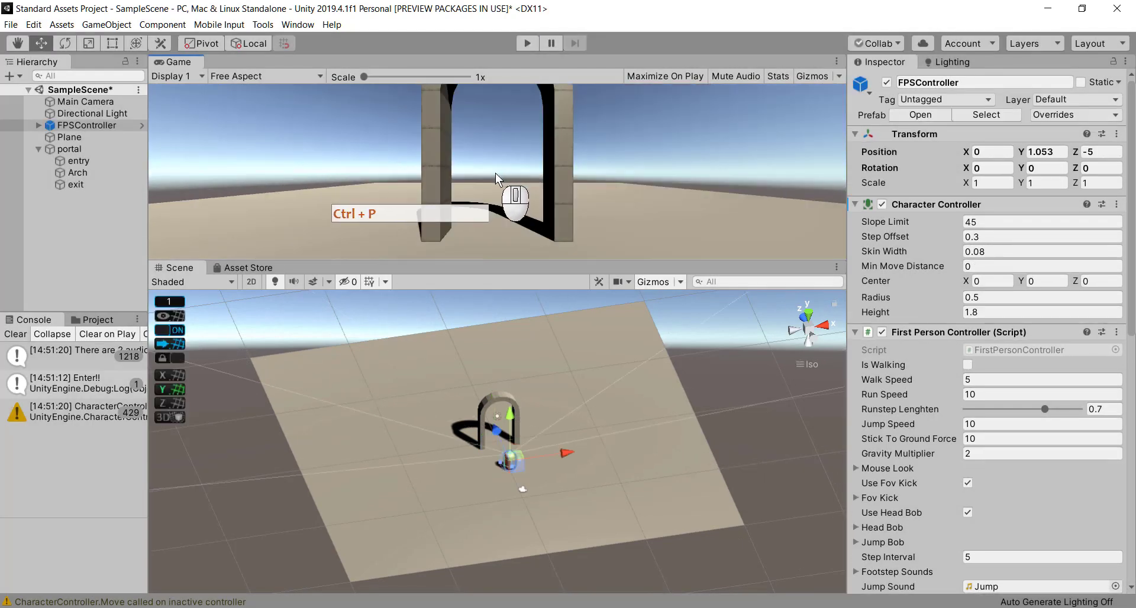
- Play-test walking the player into the portal and try re-enabling the FPSController's Character Controller component during play before stopping the scene
key("ctrl+p")
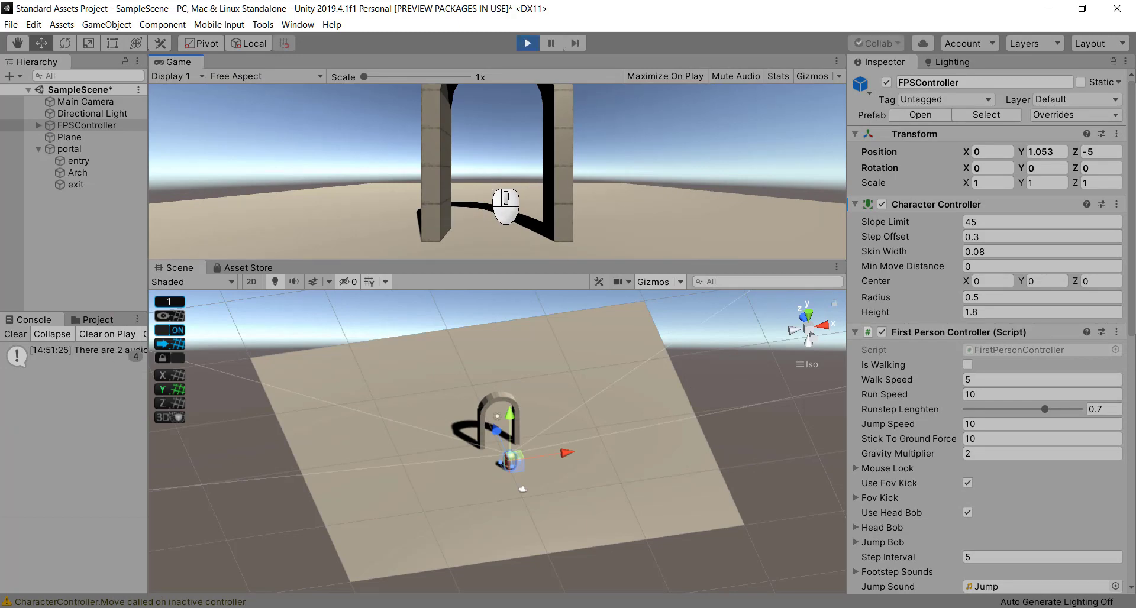
key("w")
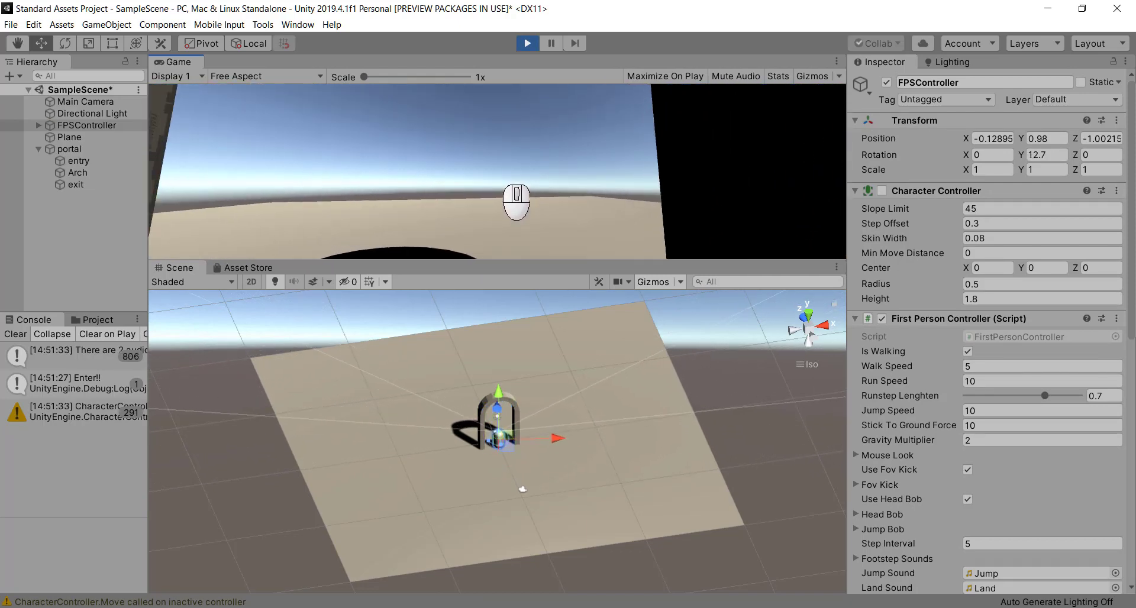
key("Escape")
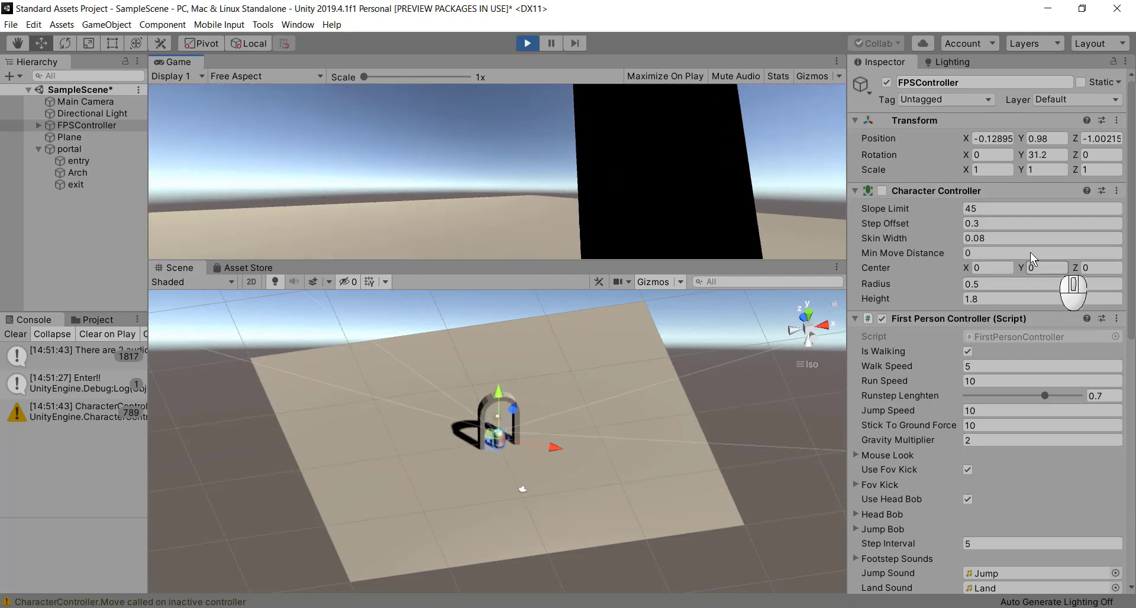
left_click(881, 190)
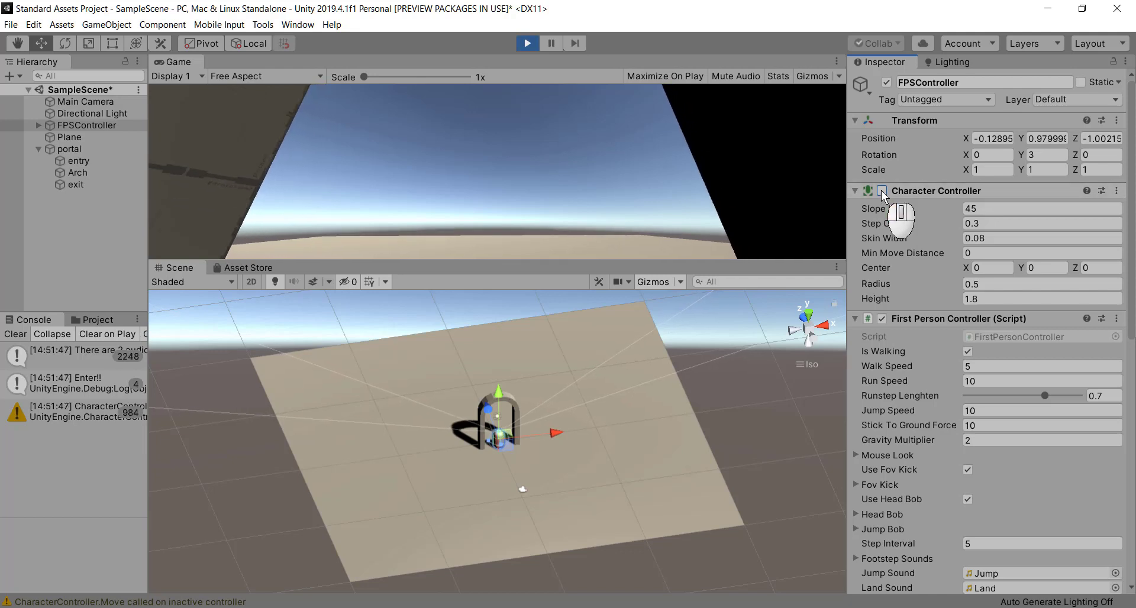
left_click(882, 190)
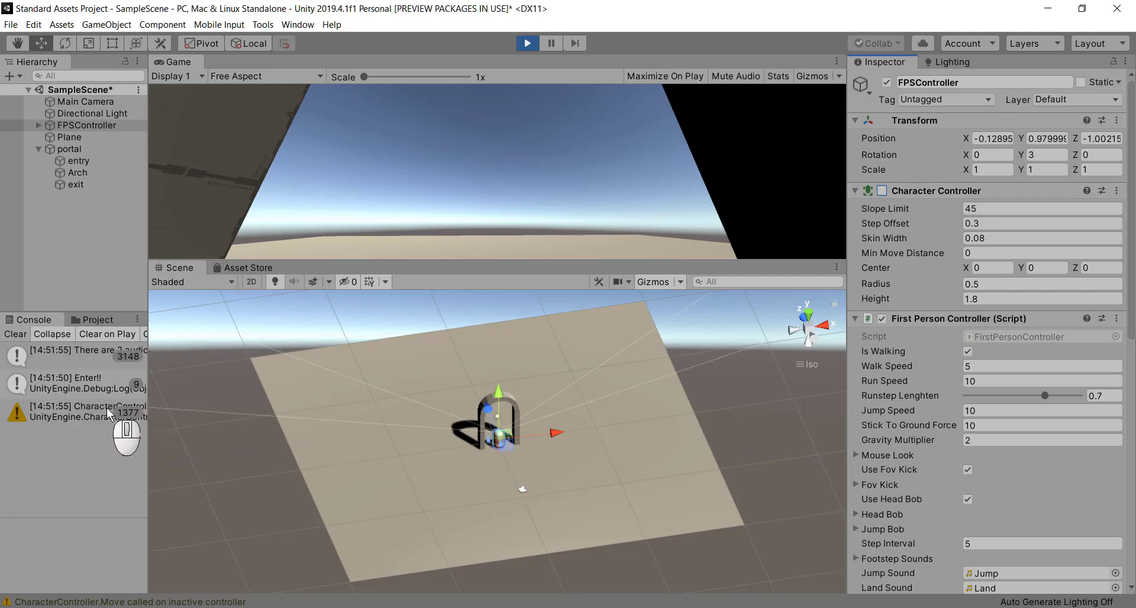
key("ctrl+p")
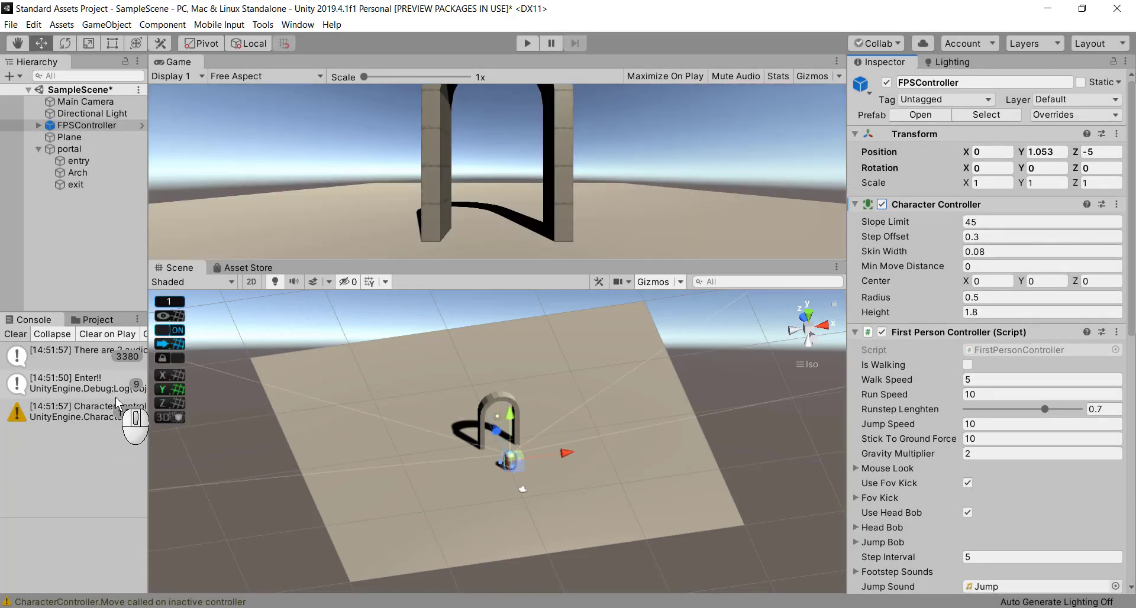
- Switch to Visual Studio and start a new statement with other.transform below the line that disables the CharacterController in PortalScript
left_click(274, 607)
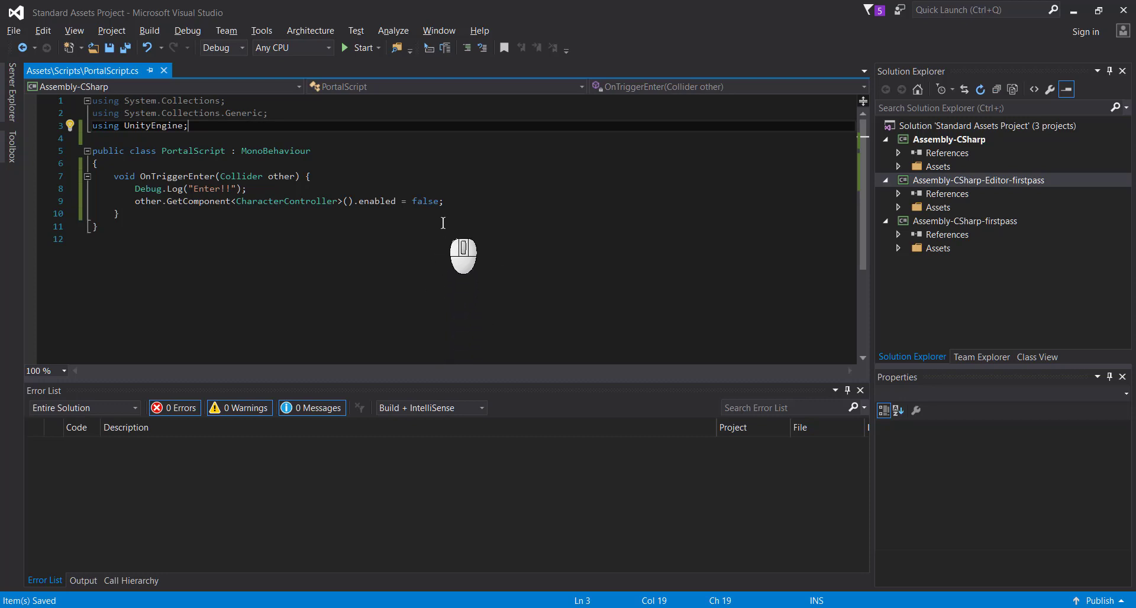
left_click_drag(448, 203, 401, 193)
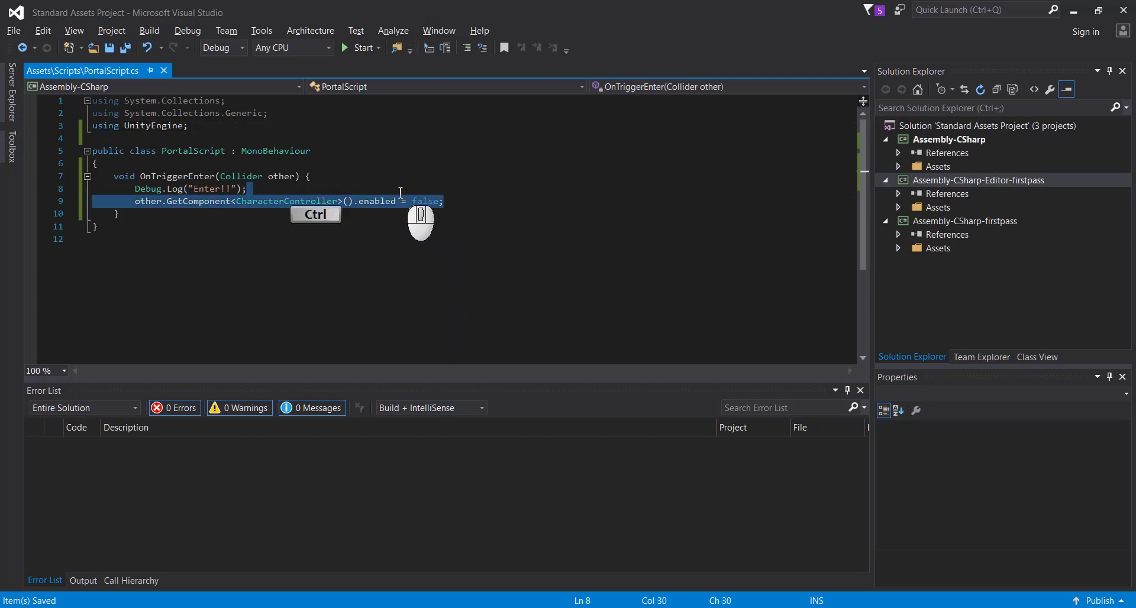
key("ctrl+c")
left_click(453, 200)
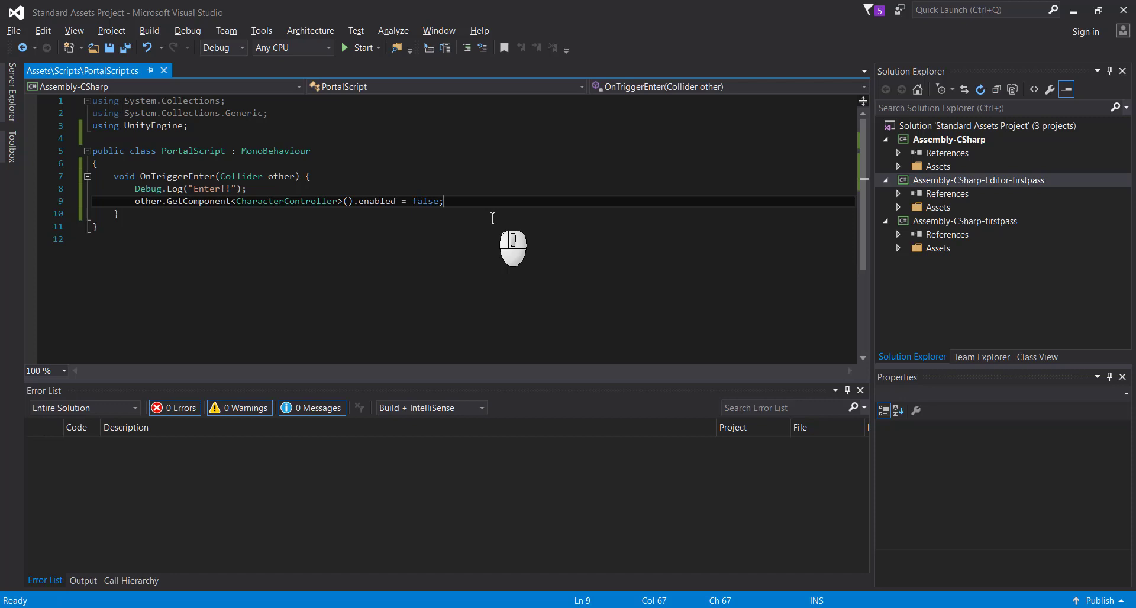
key("Return")
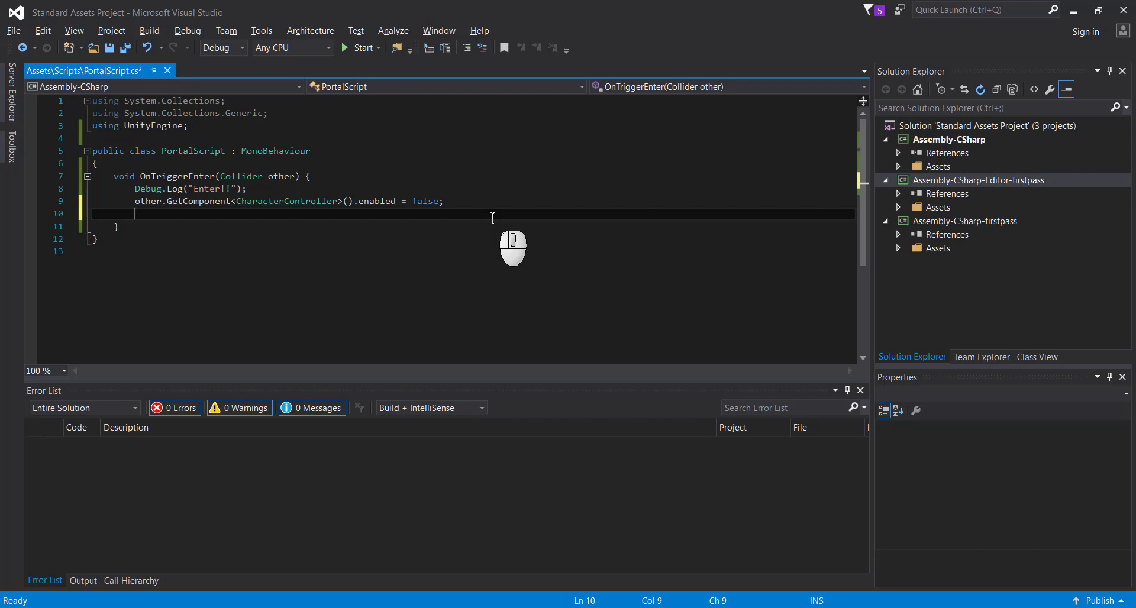
type("other")
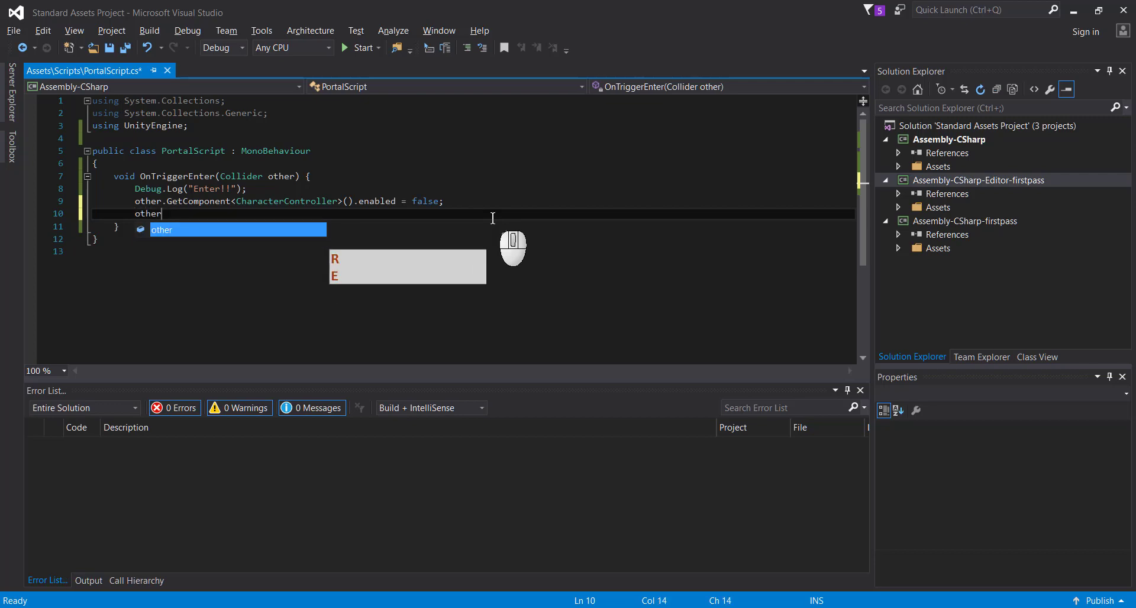
type(".trean")
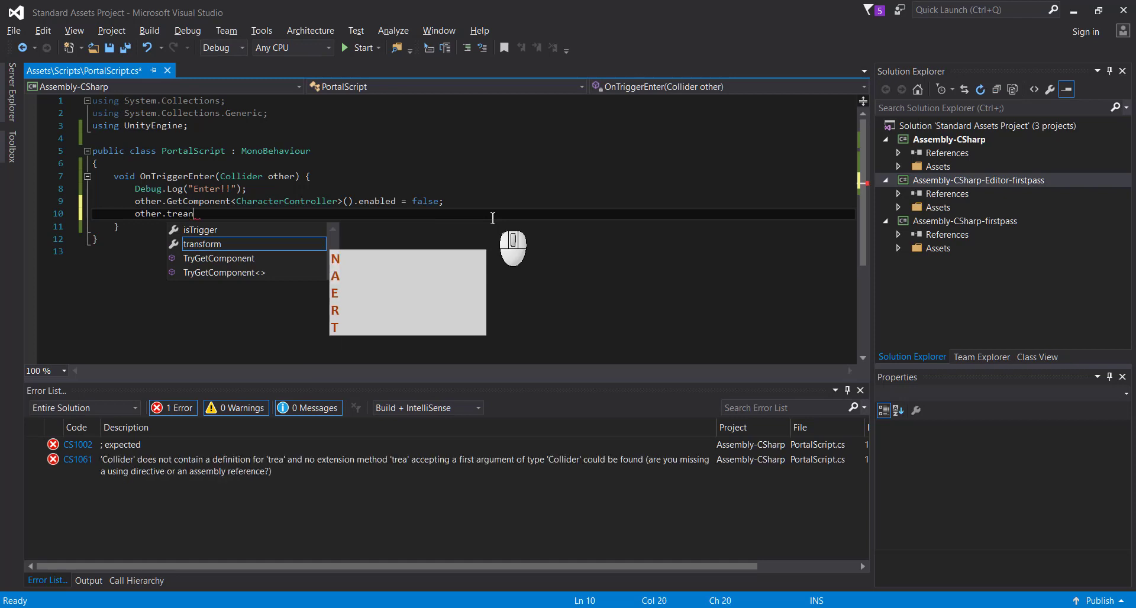
type("sfor")
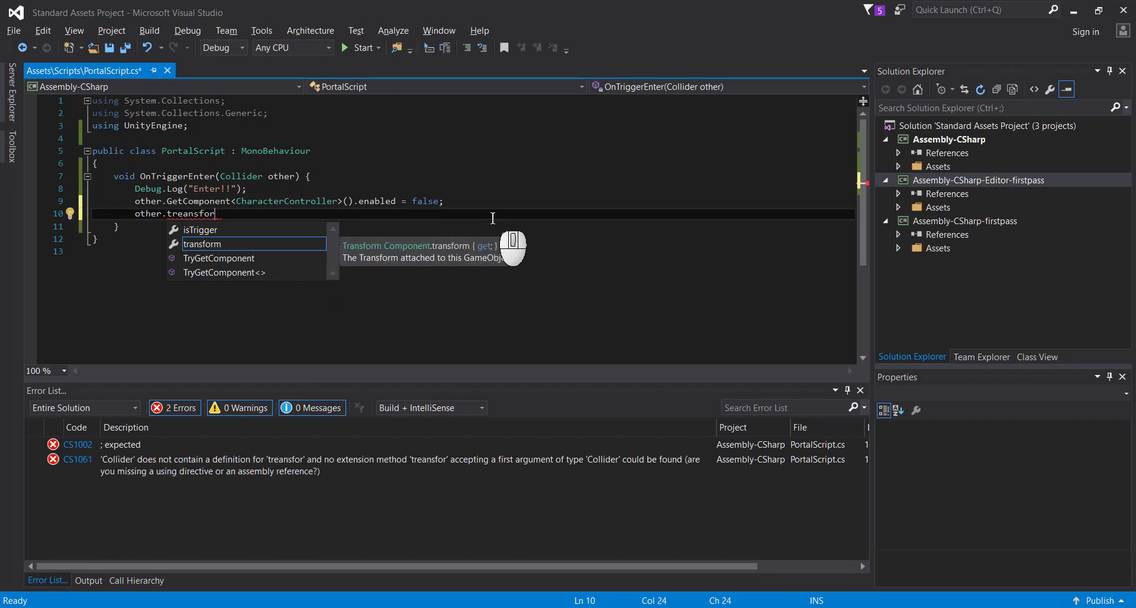
key("Down")
key("Return")
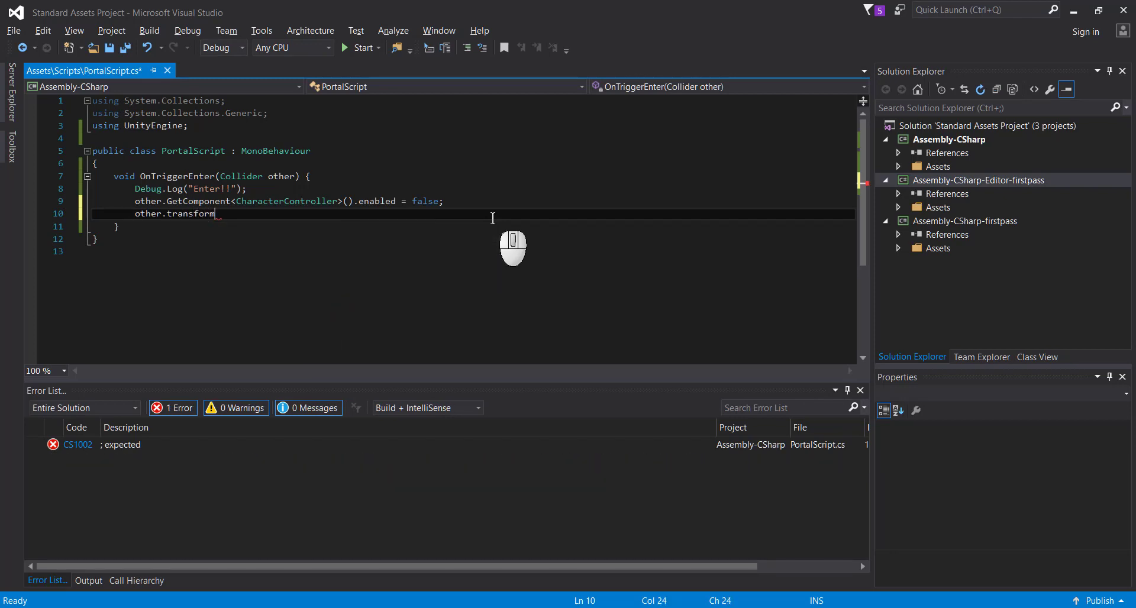
- Complete the other.transform statement as an assignment of new Vector3(); with empty parentheses
type("= ")
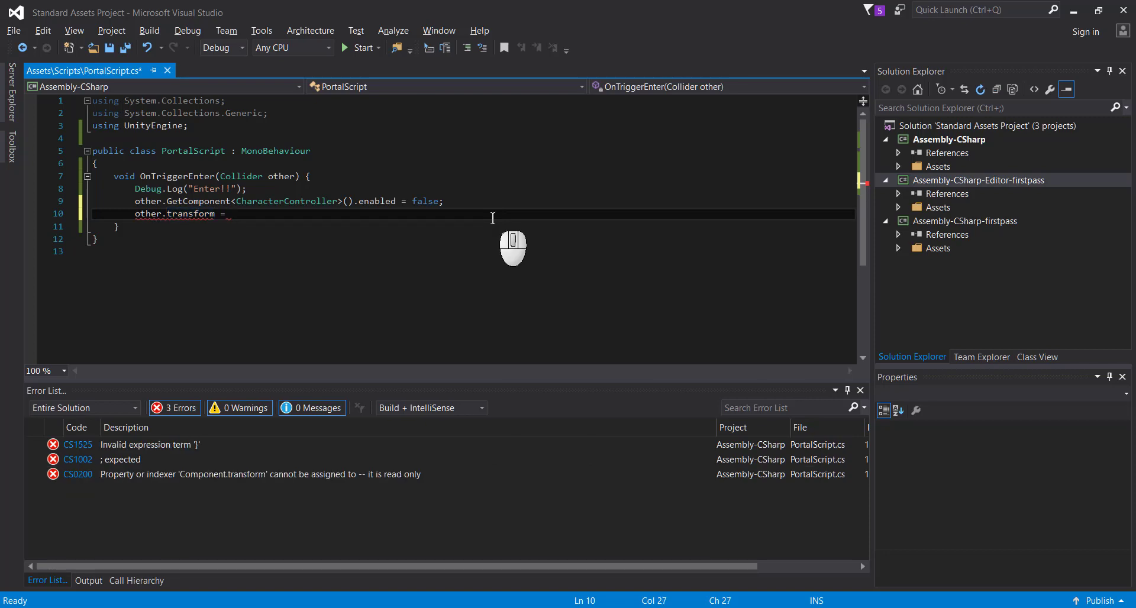
type("new")
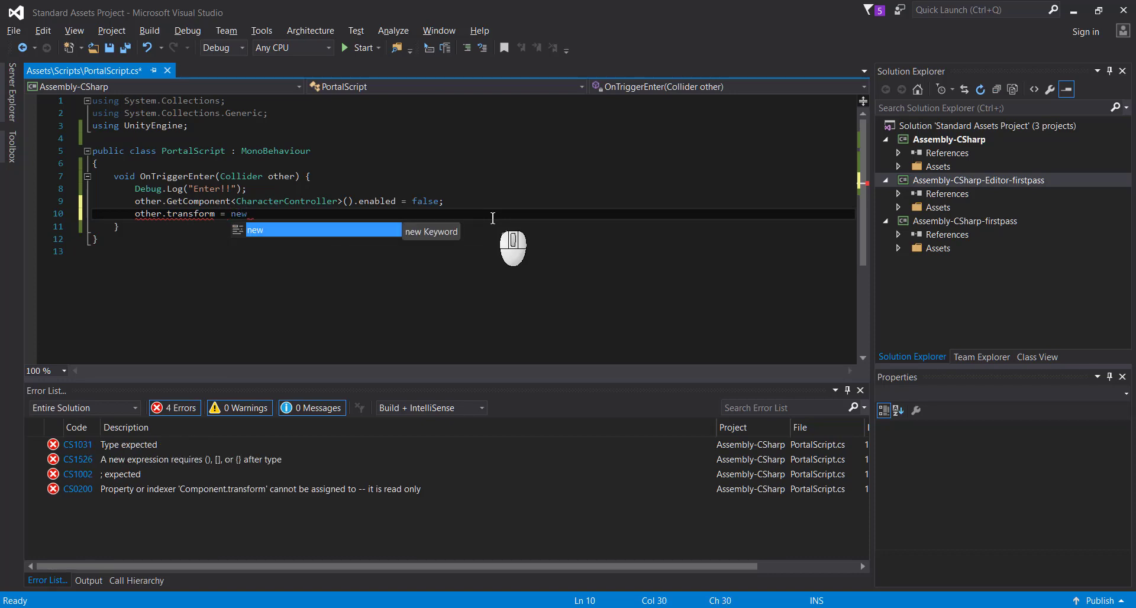
type(" Vect")
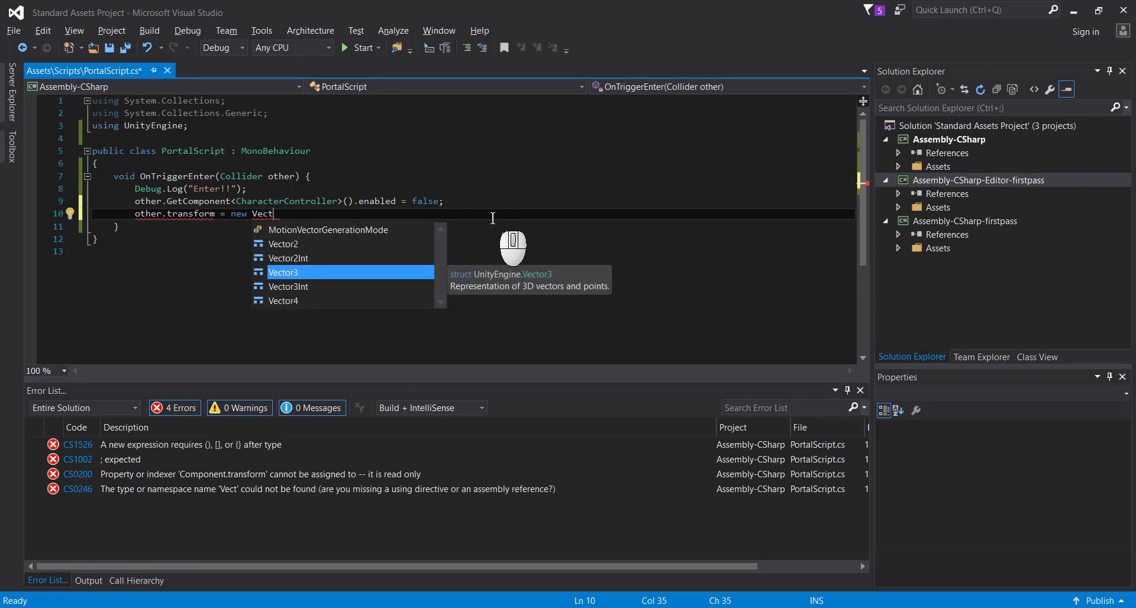
key("Return")
type("();")
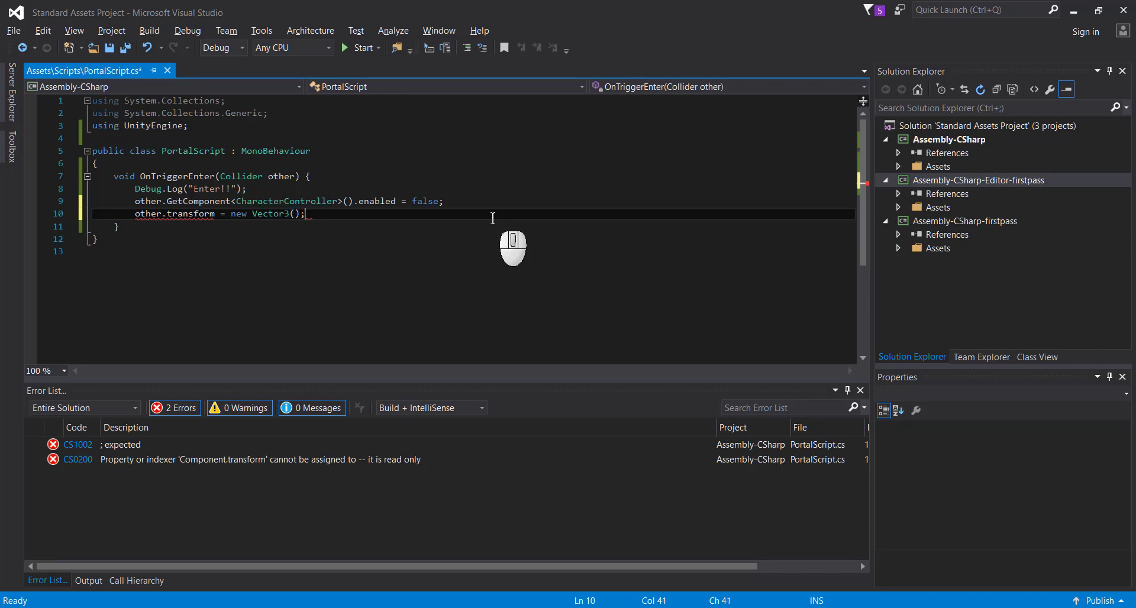
- Add the argument separators inside the Vector3 parentheses and set y to 0f and z to 2f
key("Left")
key("Left")
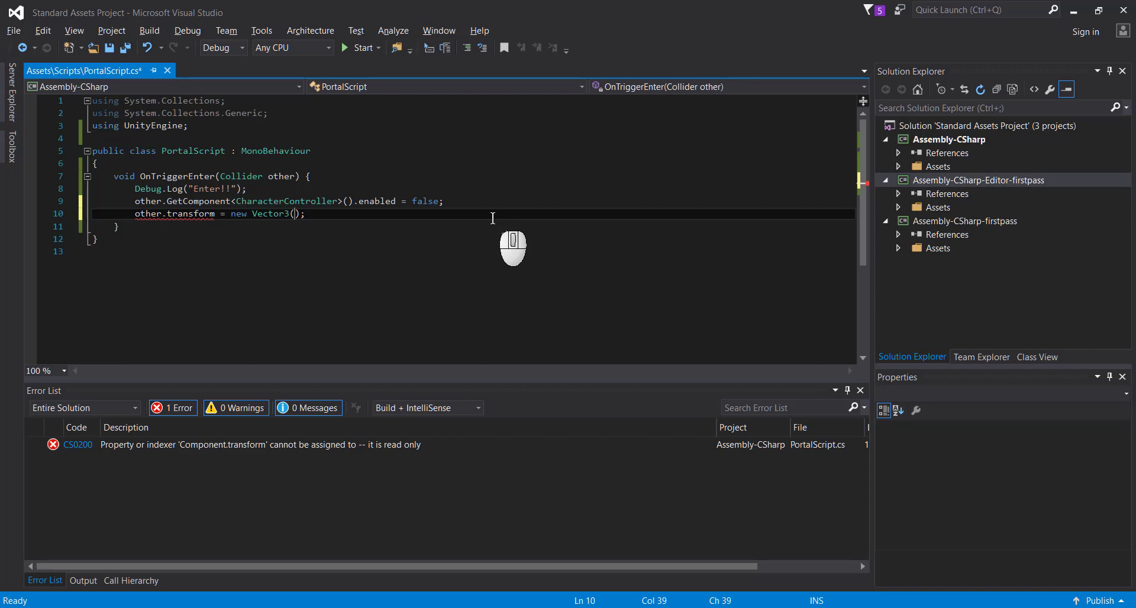
type(",,")
key("Left")
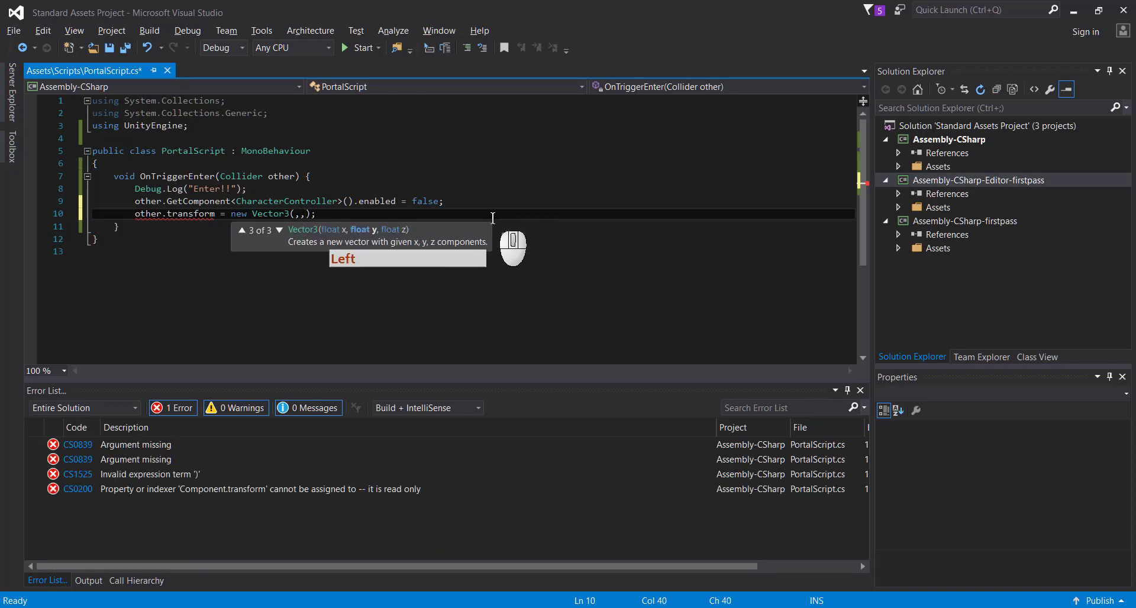
type("0.")
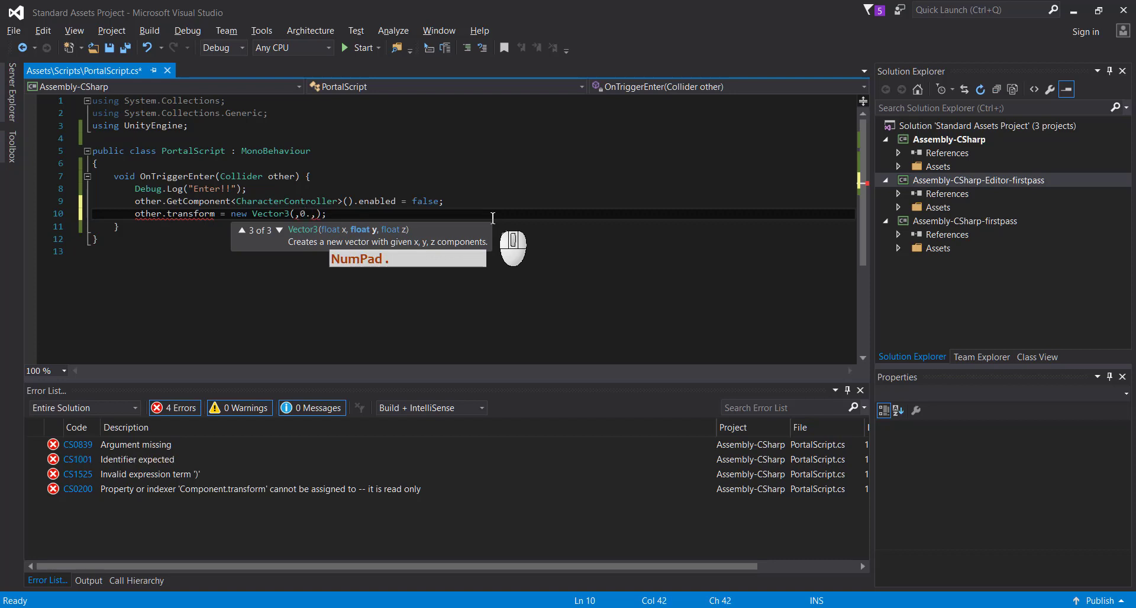
key("BackSpace")
type("f")
key("Right")
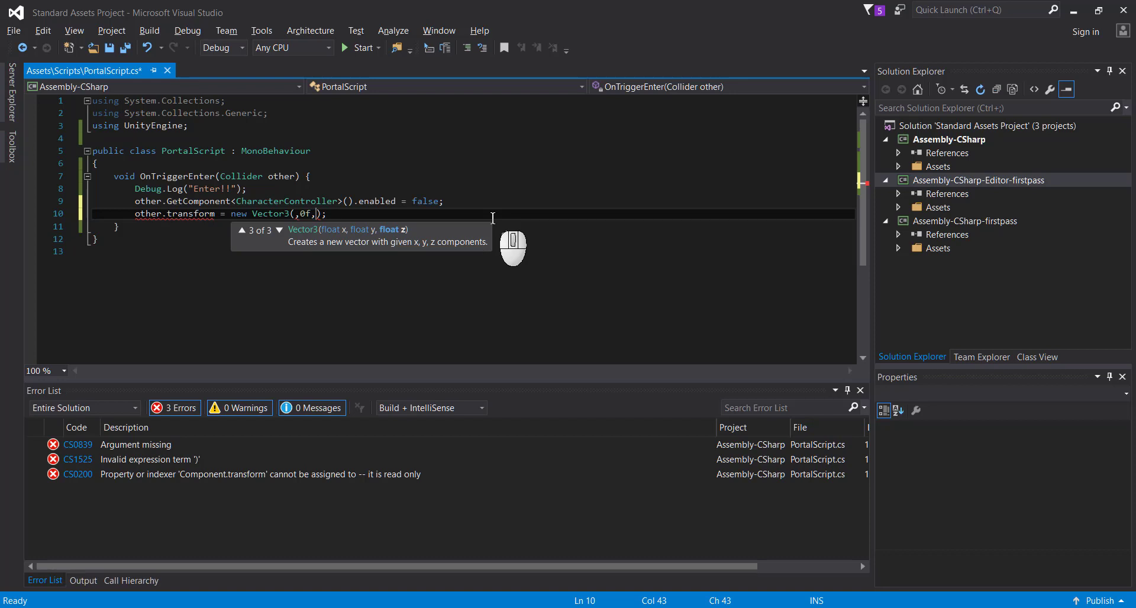
type("2f")
- Set the x argument of the new Vector3 to 10f
key("Left")
key("Left")
key("Left")
key("Left")
key("Left")
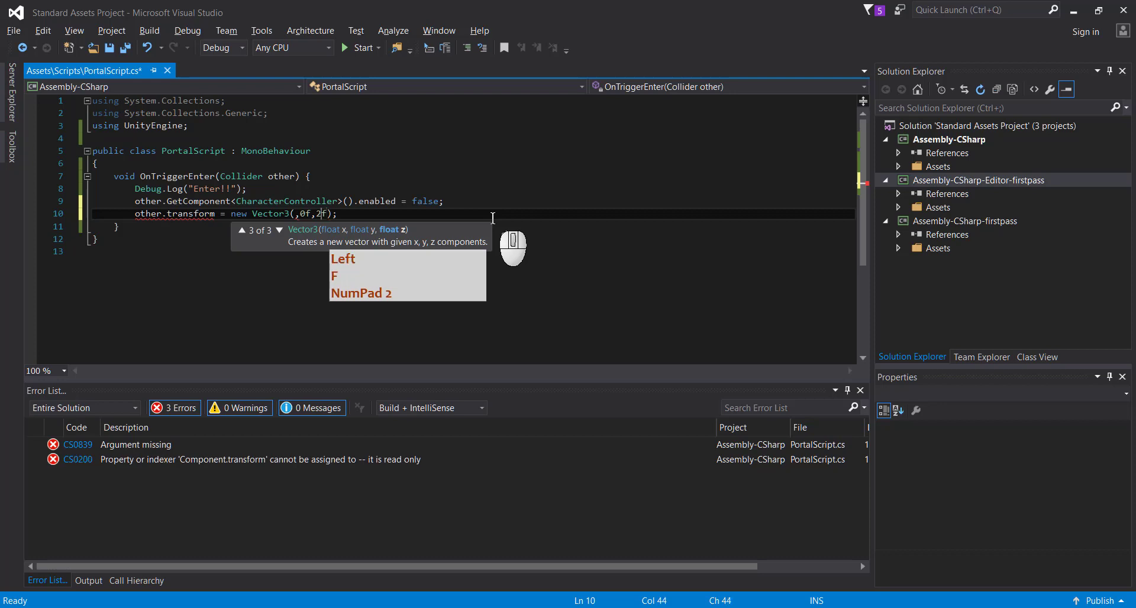
key("Left")
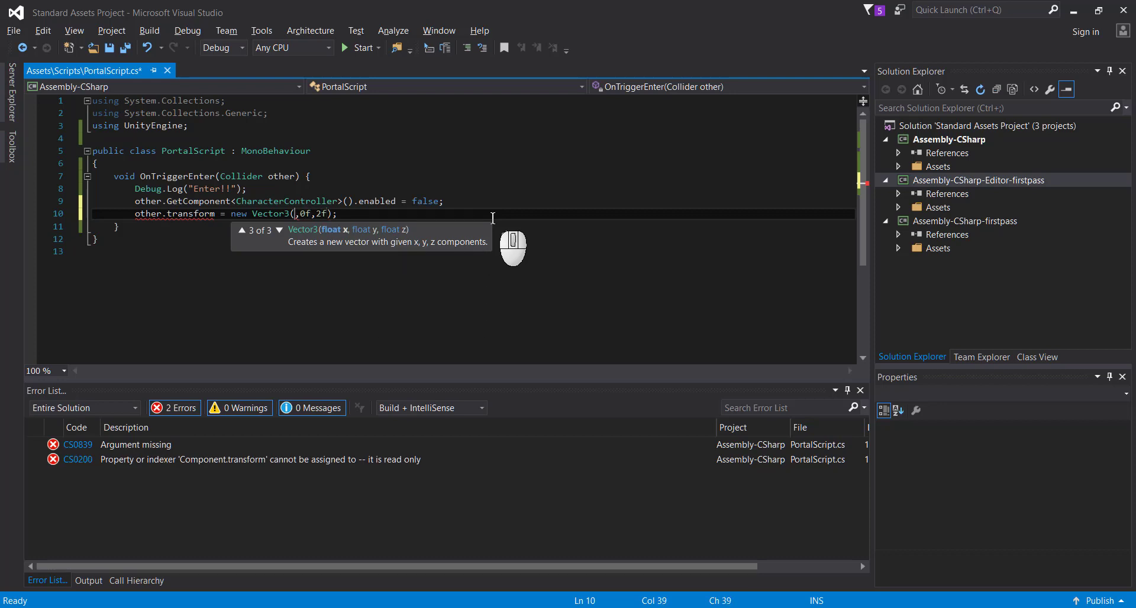
type("2")
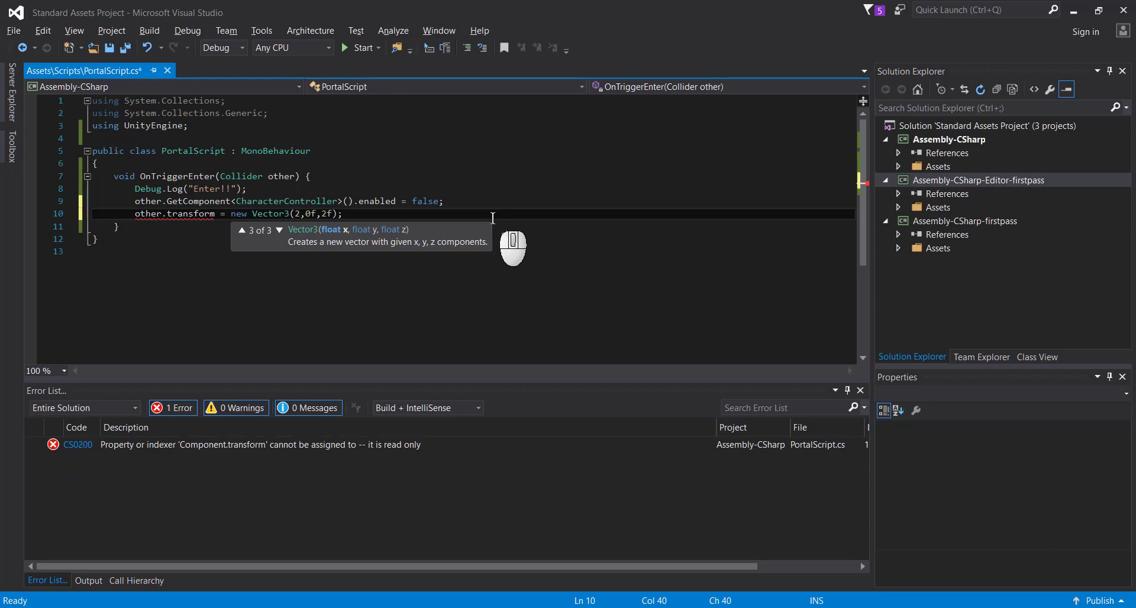
key("BackSpace")
type("10")
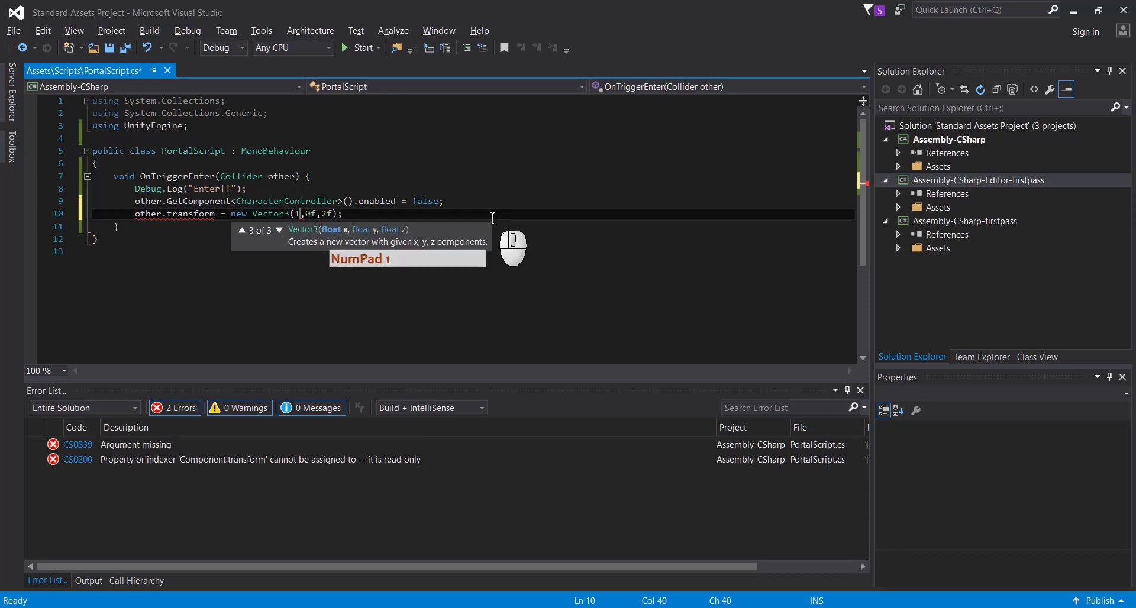
type("f")
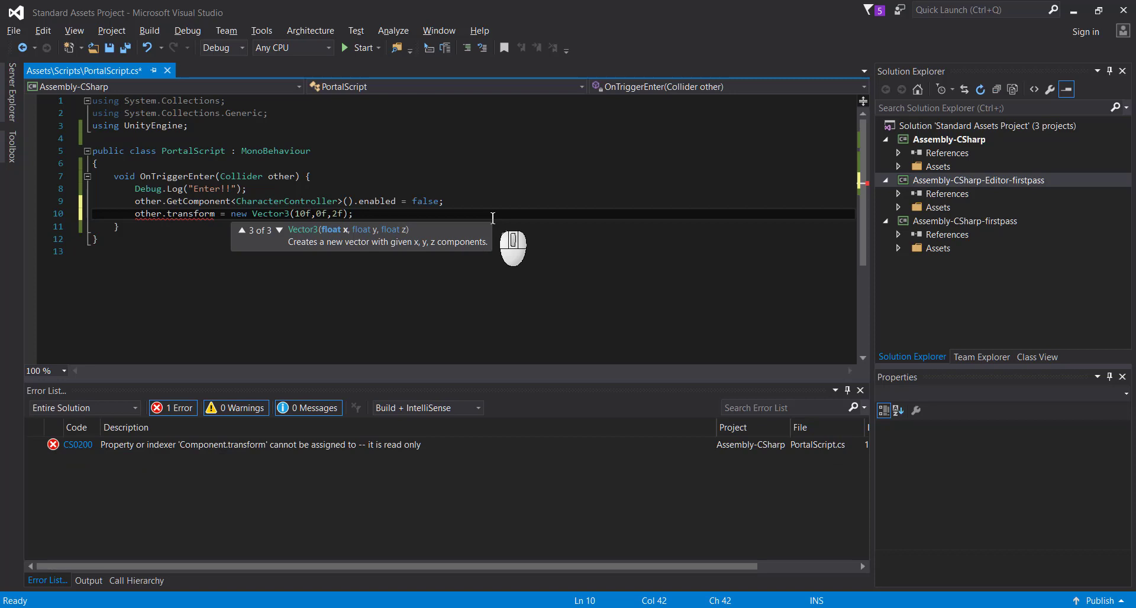
- Add .position after other.transform so the new Vector3 is assigned to the player's position
key("Right")
key("Right")
key("Left")
key("Left")
key("Left")
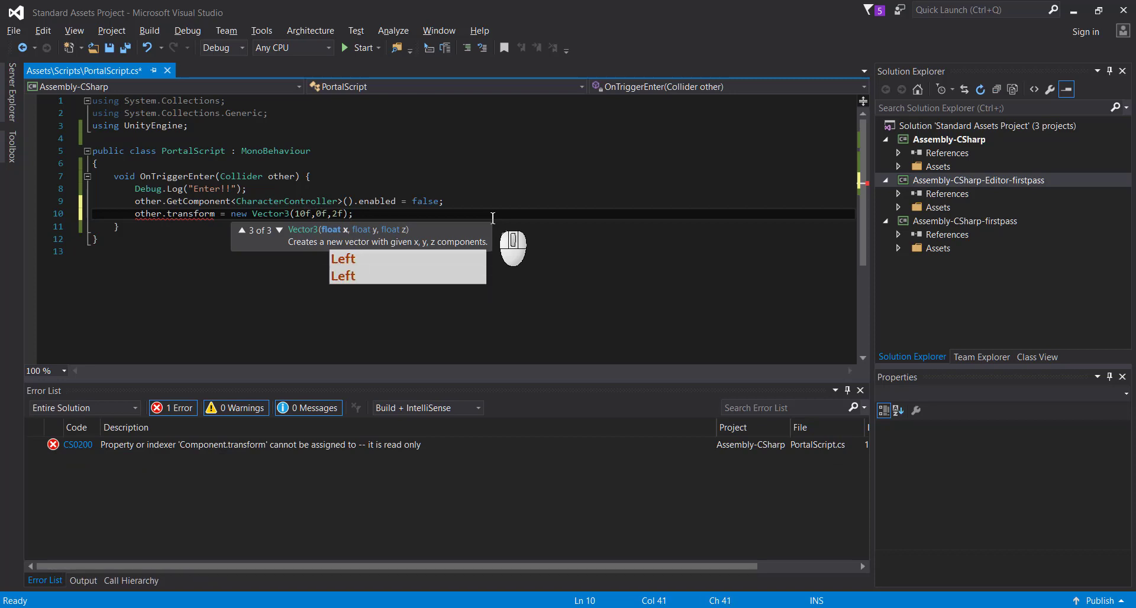
key("Left")
key("Left")
key("Left")
key("Left")
key("Left")
key("Left")
key("Left")
key("Left")
key("Left")
key("Left")
key("Left")
key("Left")
key("Left")
key("Left")
key("Left")
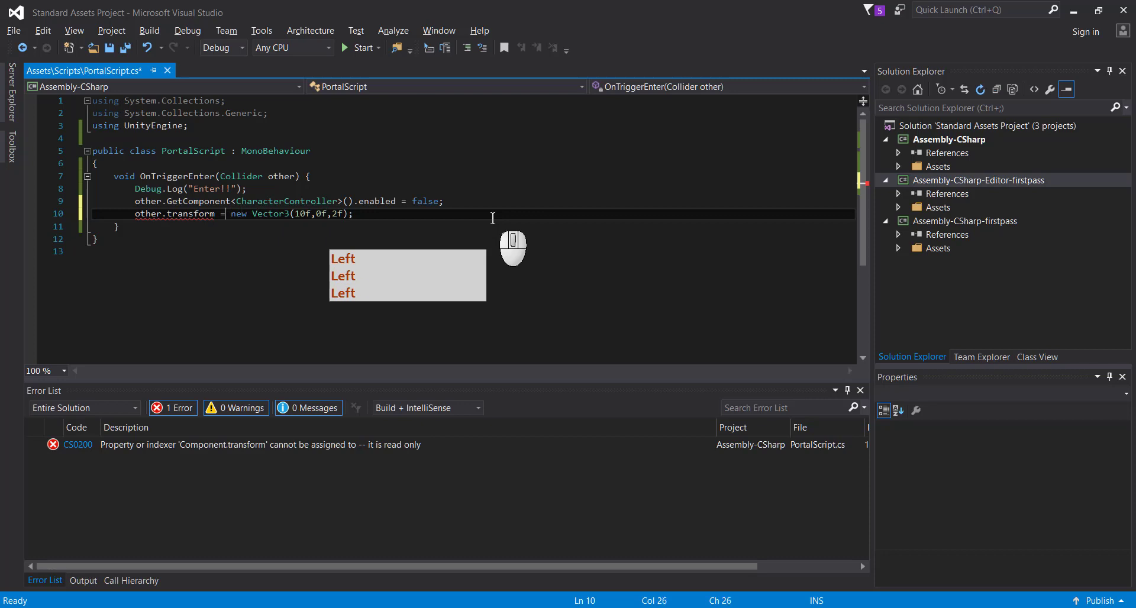
key("Left")
key("Left")
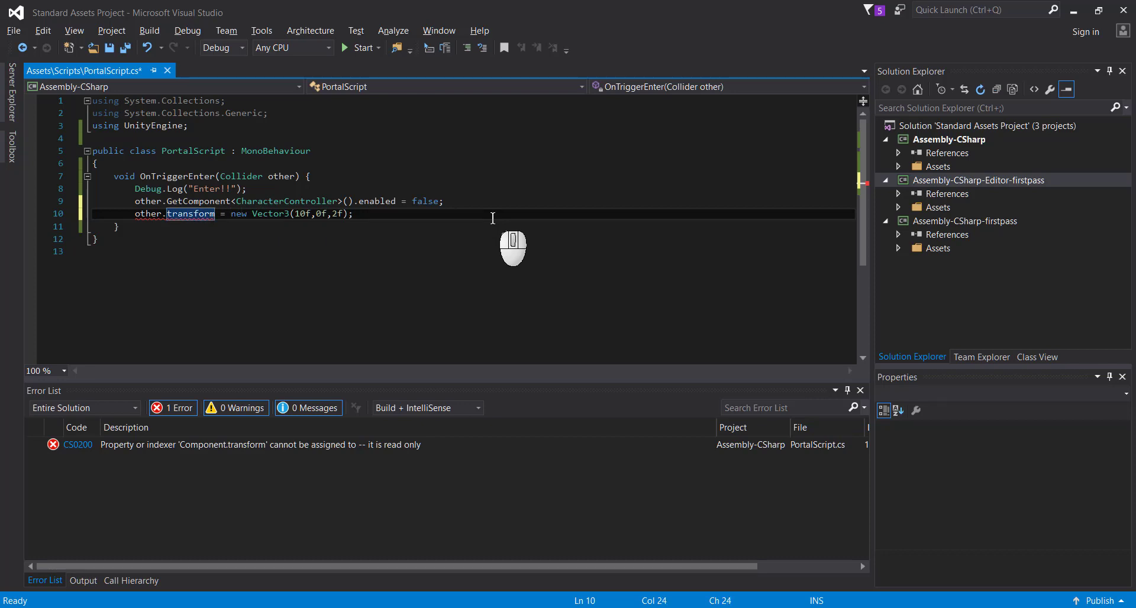
type(".pos")
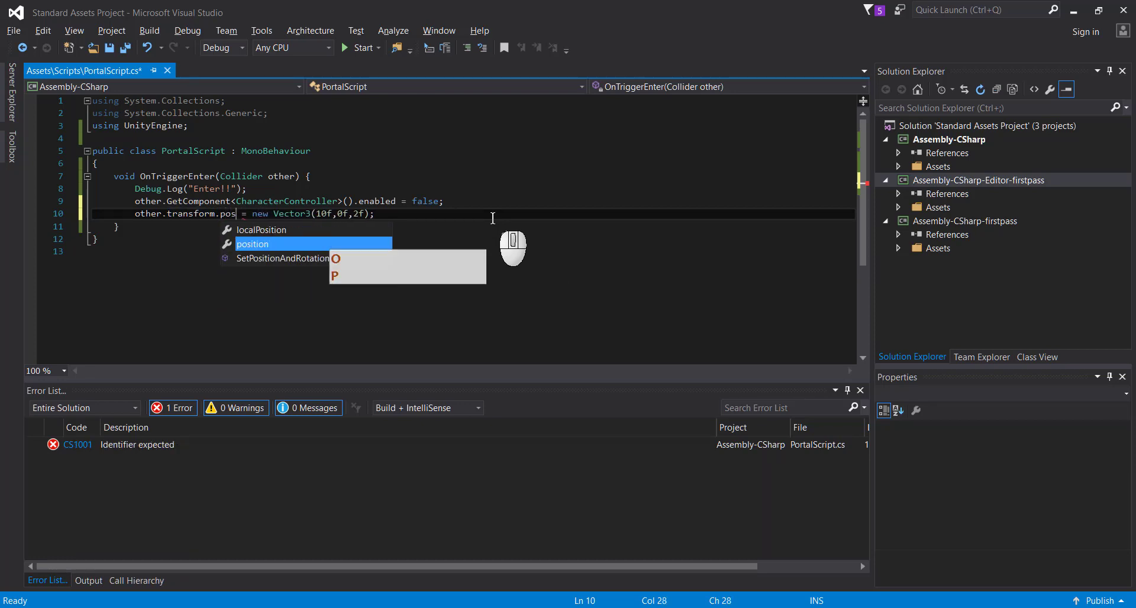
type("ition")
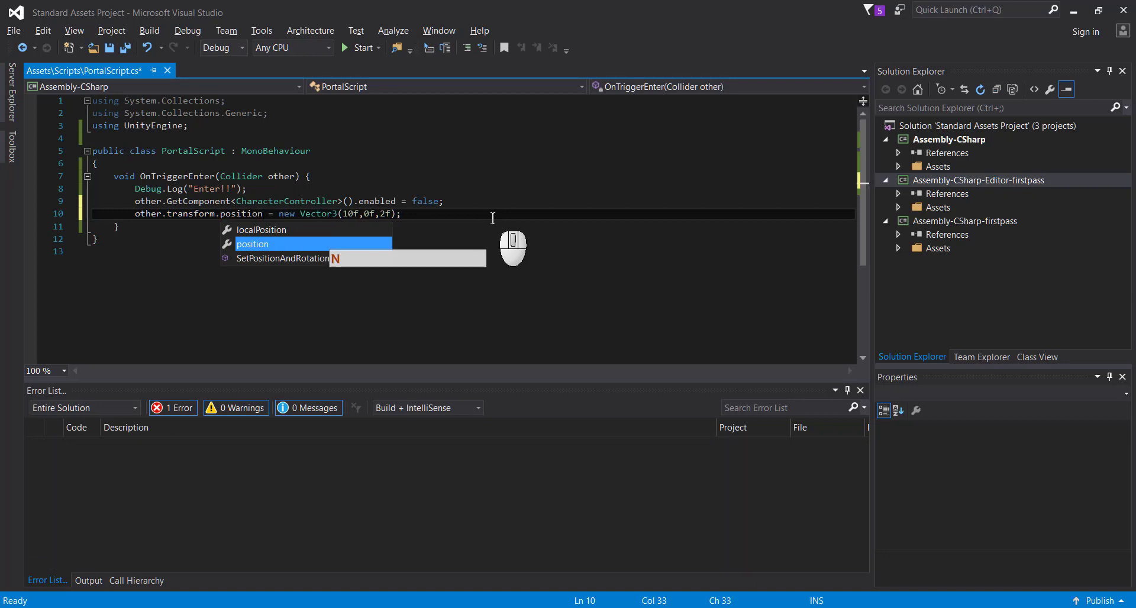
key("Right")
key("Right")
key("Right")
key("Right")
key("Right")
key("Right")
key("Right")
key("Right")
key("Right")
key("Right")
key("Right")
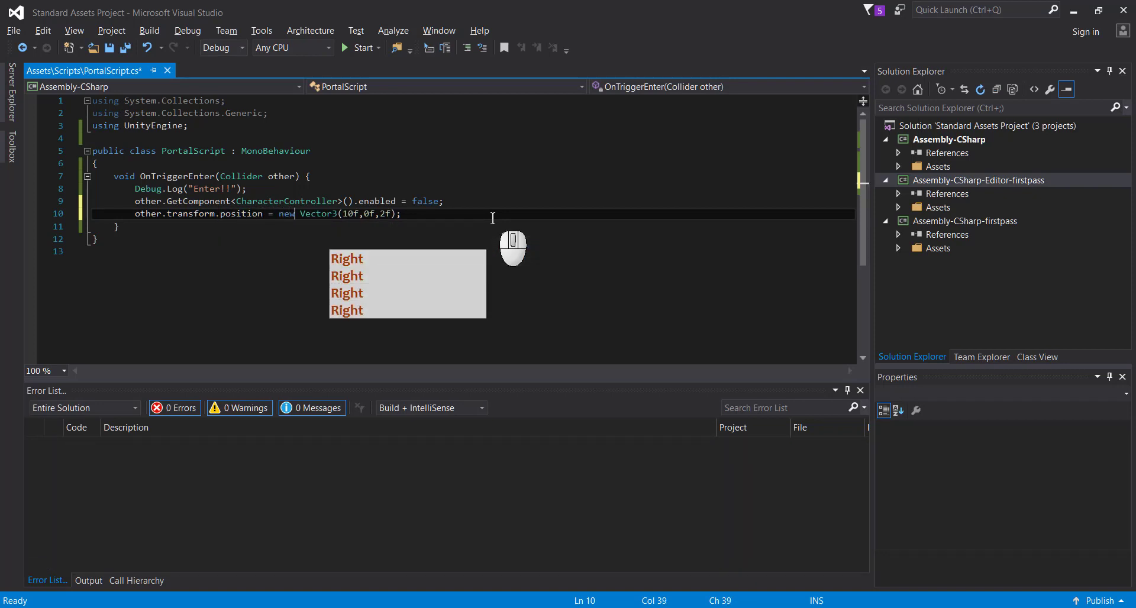
key("Left")
key("Left")
key("Left")
key("Left")
key("Left")
key("Left")
key("Left")
key("Left")
key("Left")
key("Left")
key("Left")
key("Left")
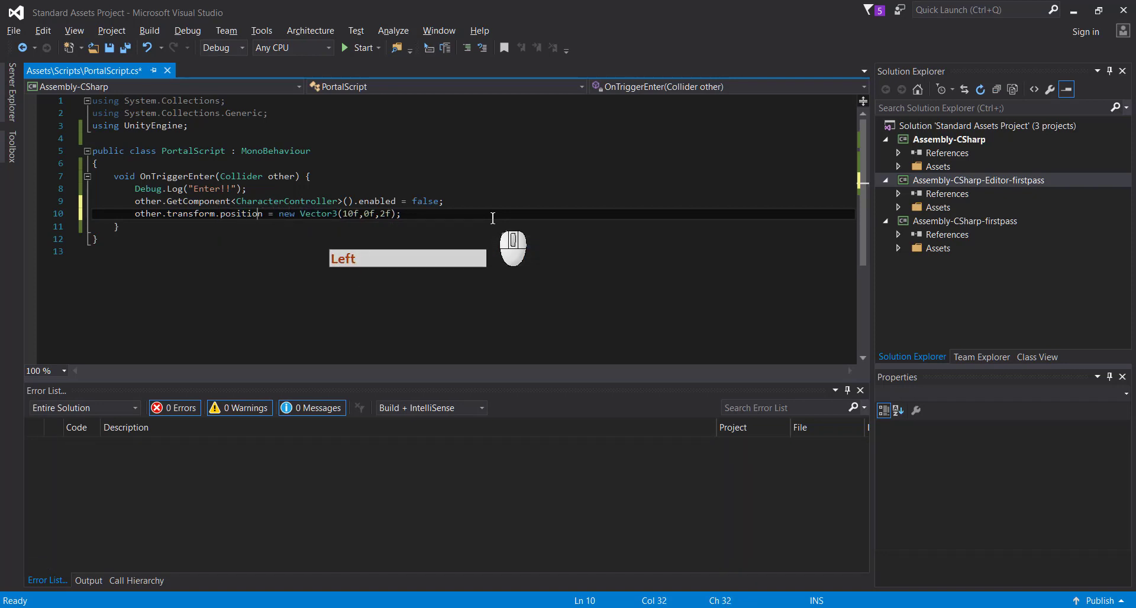
key("Left")
key("Left")
key("Left")
key("Left")
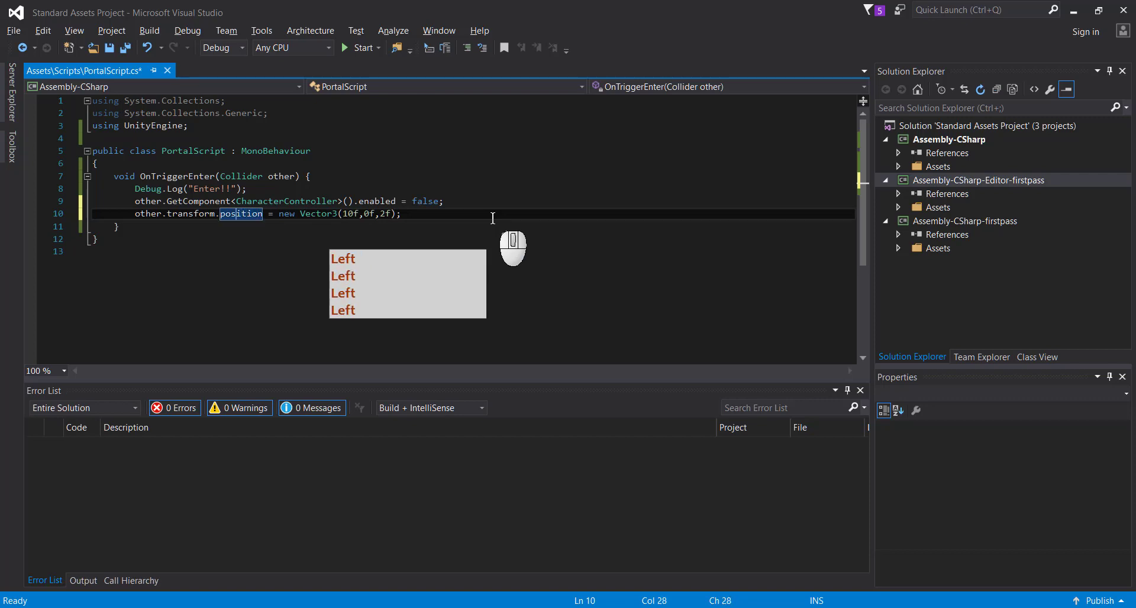
- Save PortalScript.cs with the teleport line and switch to the Unity editor
key("Right")
key("Right")
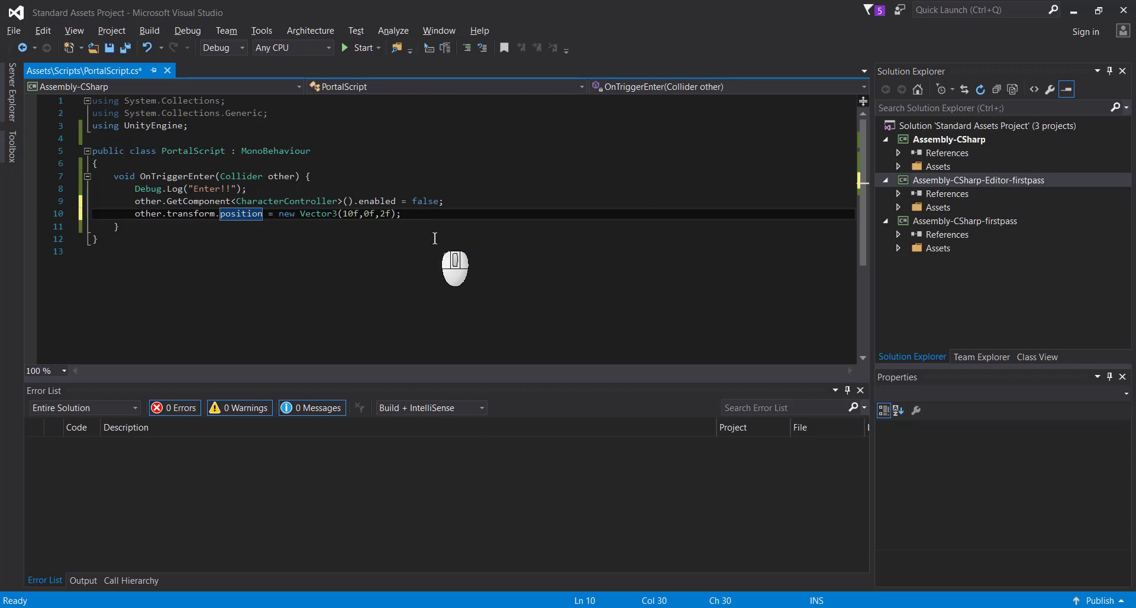
key("ctrl")
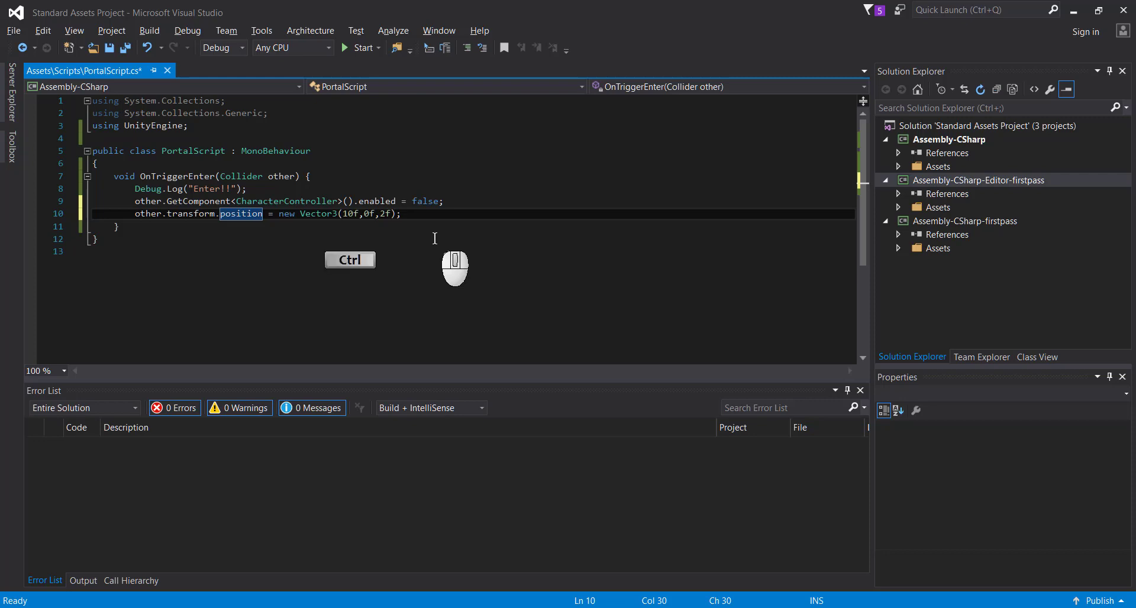
key("ctrl+s")
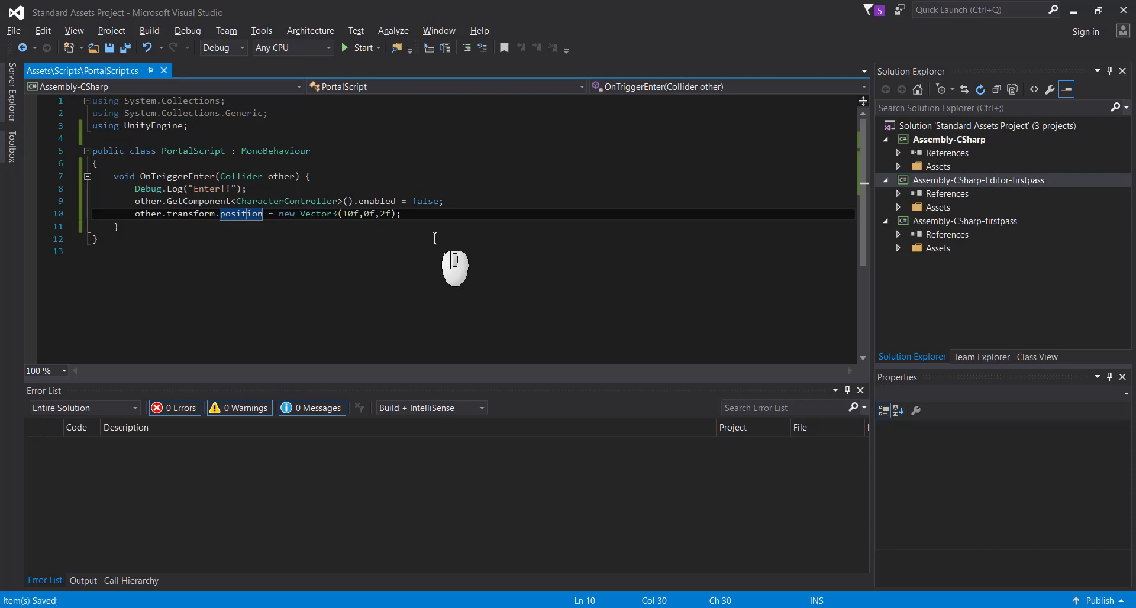
key("alt")
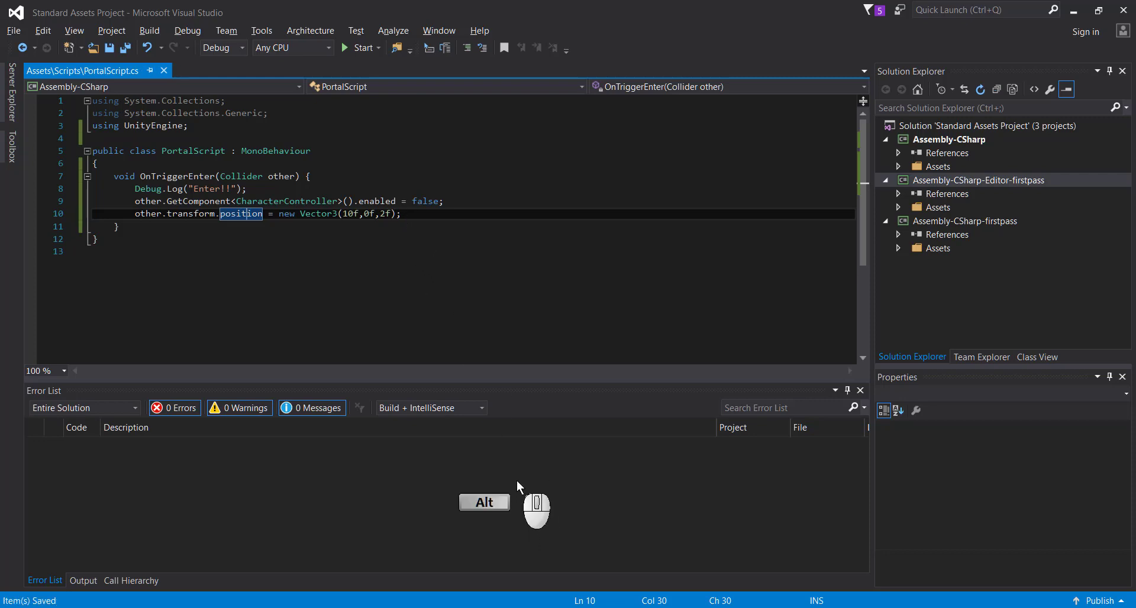
key("alt+Escape")
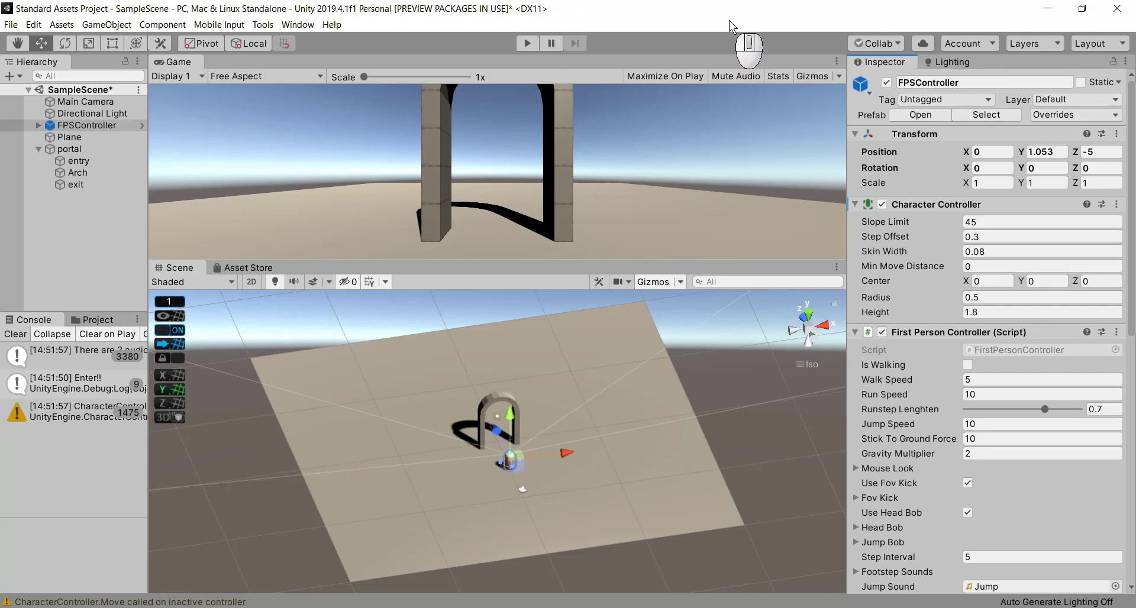
- Play the scene, walk the player into the portal arch to test the teleport, and stop play mode
key("ctrl+p")
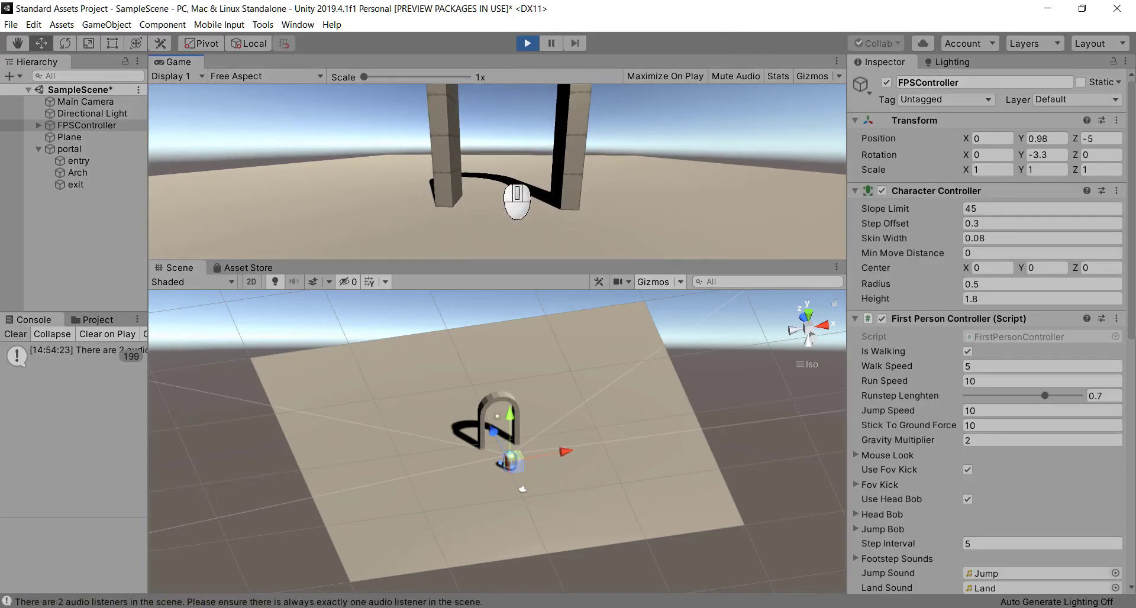
key("Escape")
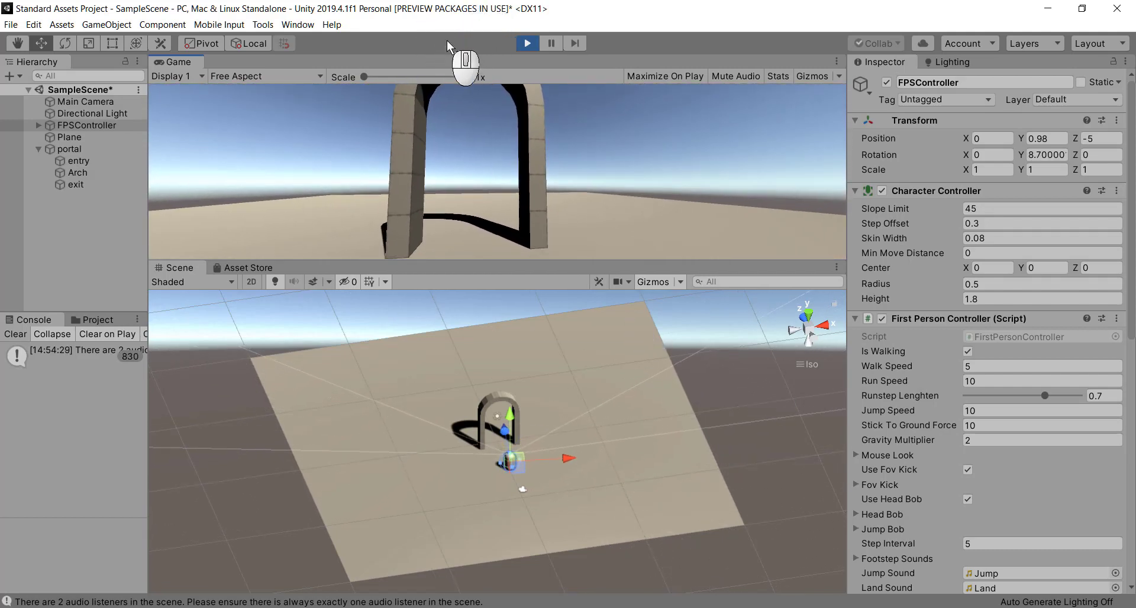
key("w")
key("w")
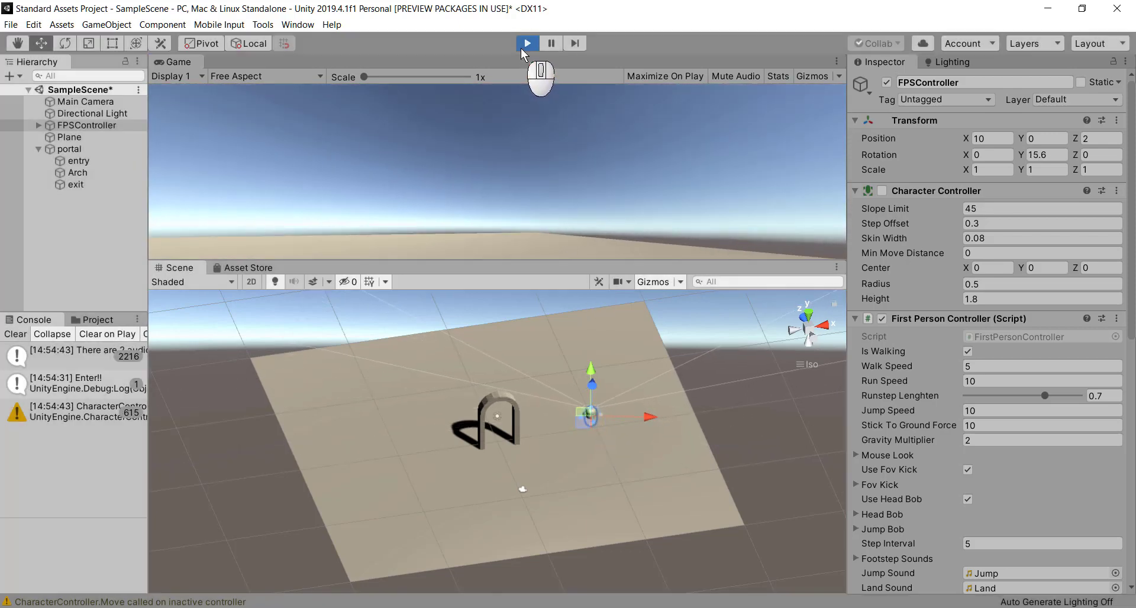
left_click(520, 48)
- Repeat the play-mode test by walking the player into the portal once more, and end the run
left_click(523, 47)
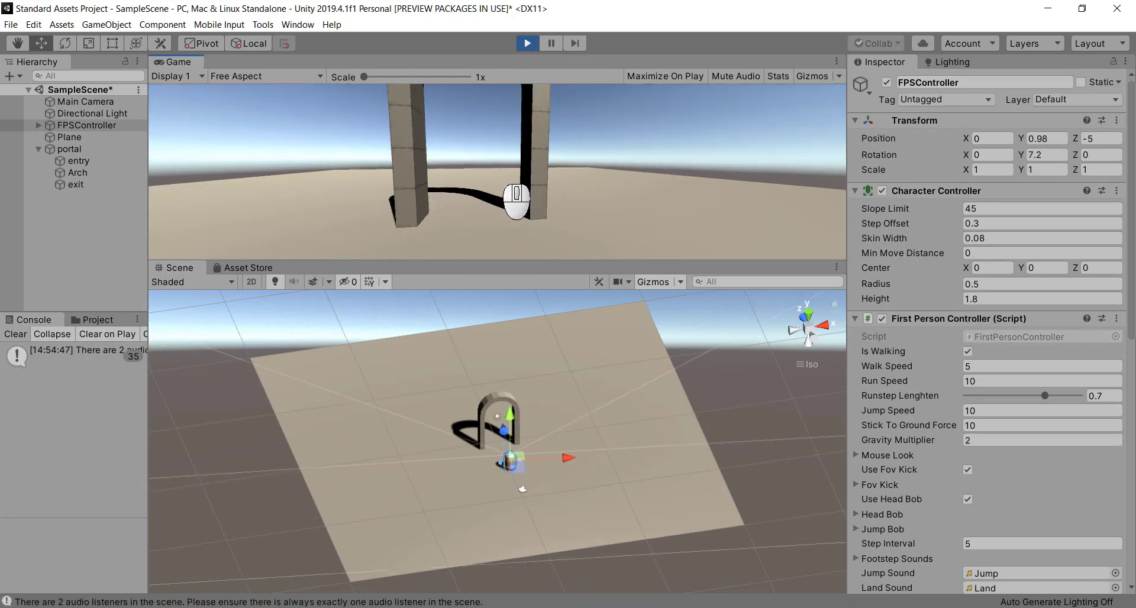
key("w")
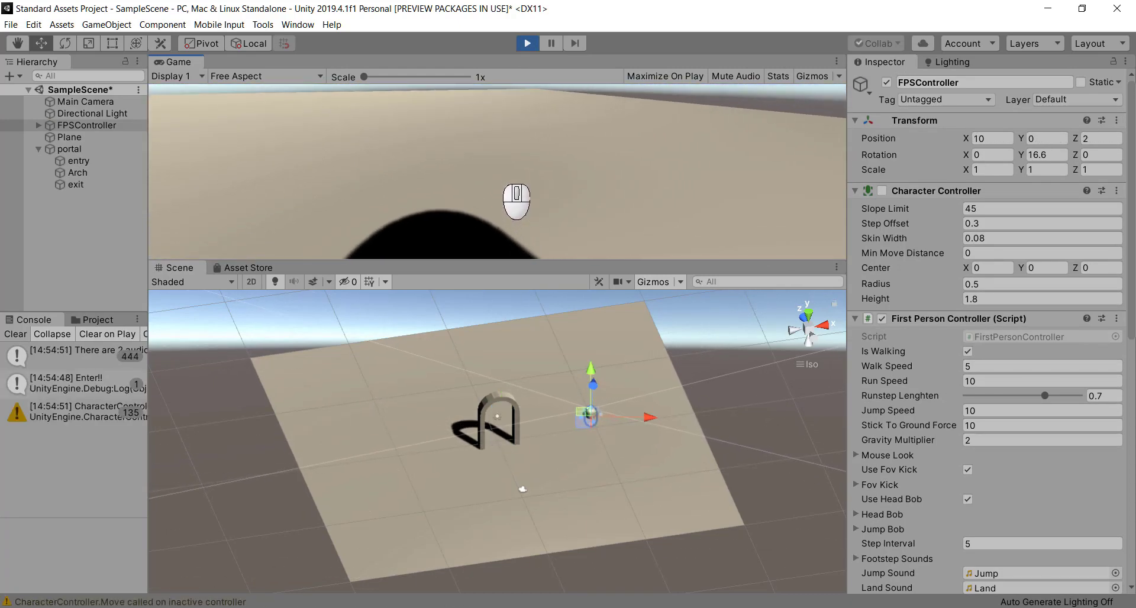
key("ctrl+p")
- In Visual Studio, copy the CharacterController enabled = false statement and paste it below the other.transform.position assignment
key("alt+Tab")
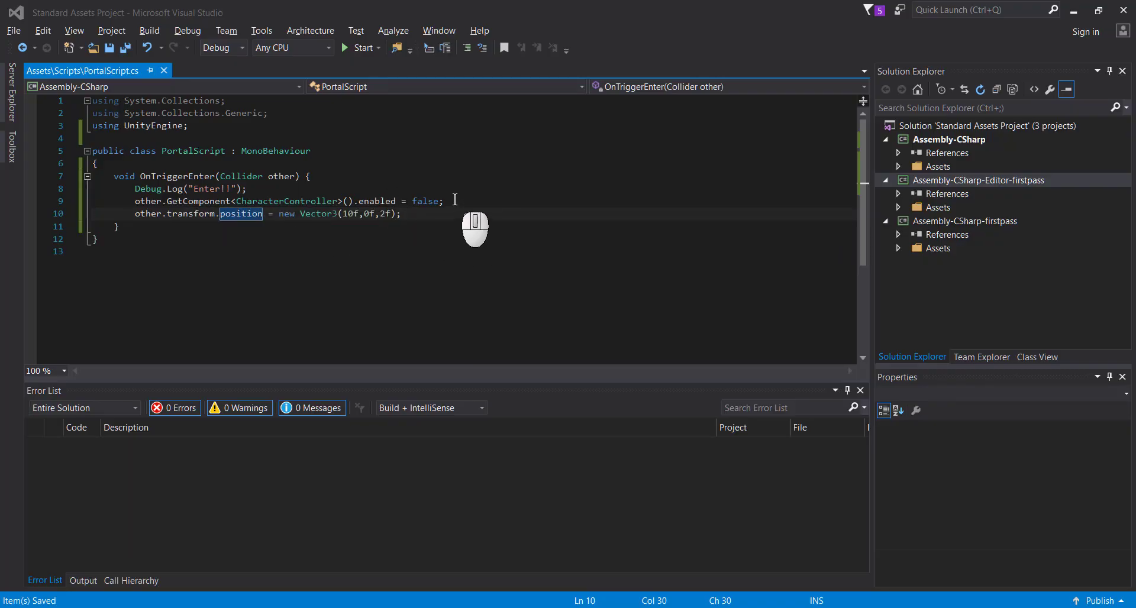
left_click(457, 202)
key("shift+Up")
key("ctrl+c")
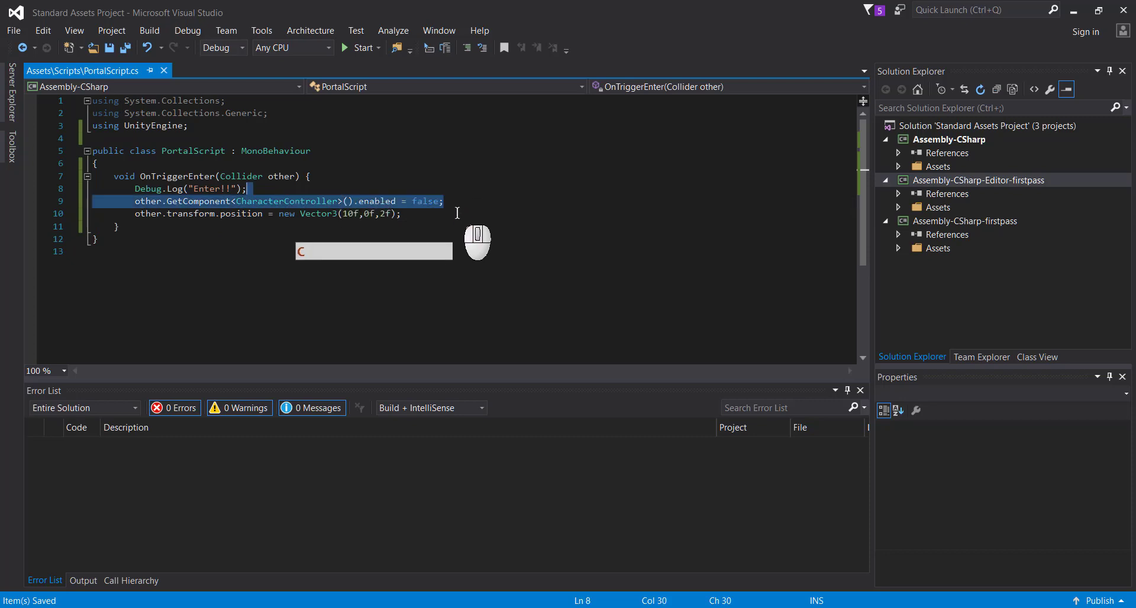
left_click(418, 213)
key("ctrl+v")
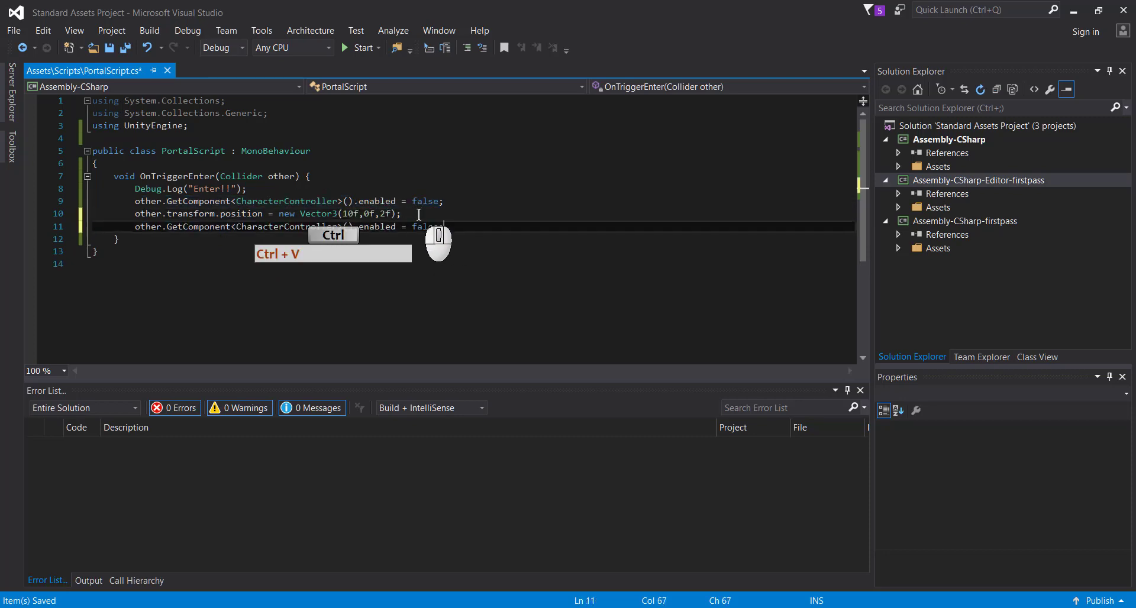
- Change the pasted CharacterController statement's enabled value to true and save PortalScript.cs
double_click(425, 226)
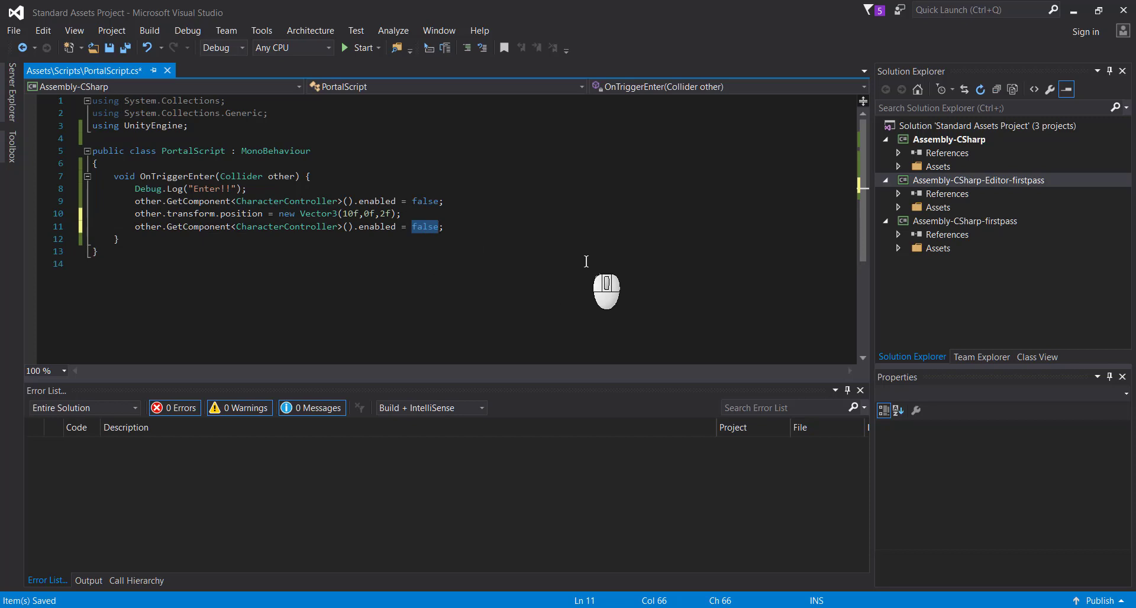
type("true")
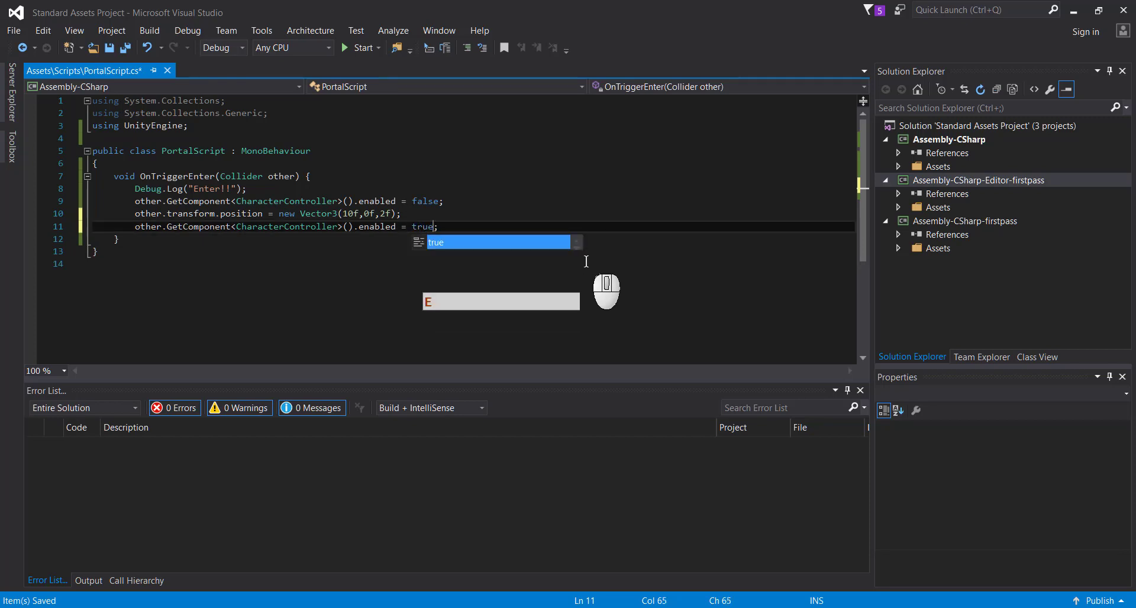
key("Right")
key("Right")
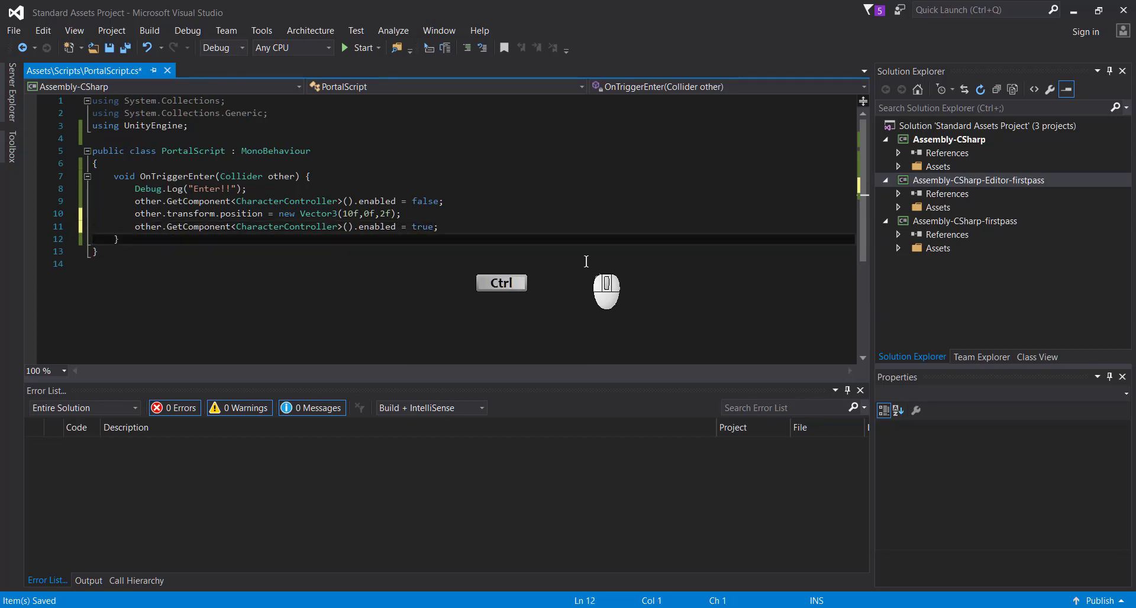
key("ctrl+s")
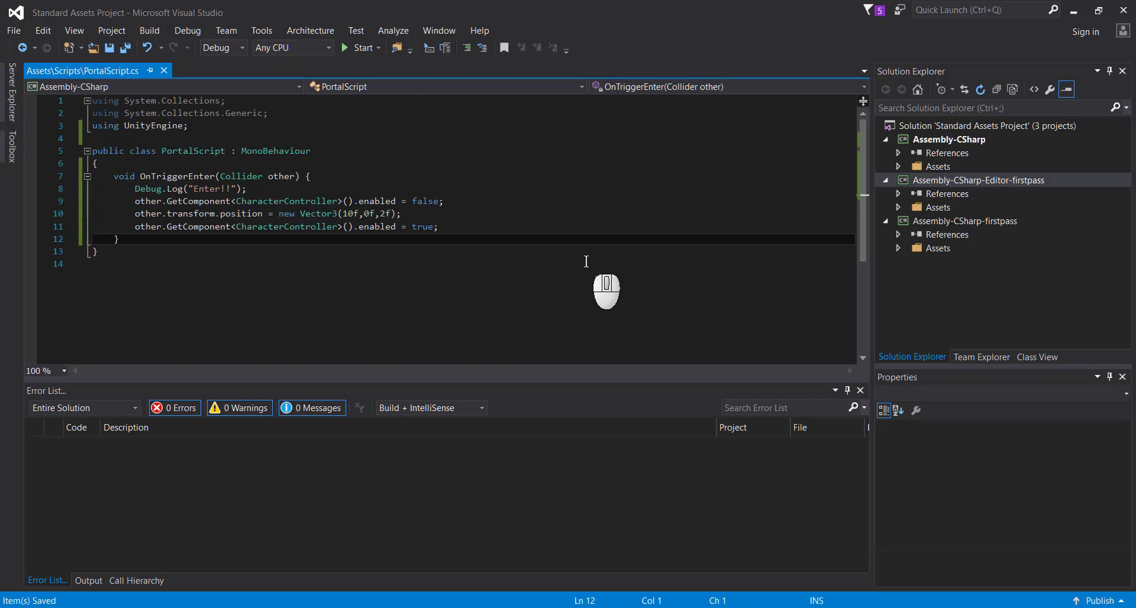
- Switch to Unity, test walking through the portal repeatedly and moving around after each teleport in play mode, and stop playing
key("alt+Tab")
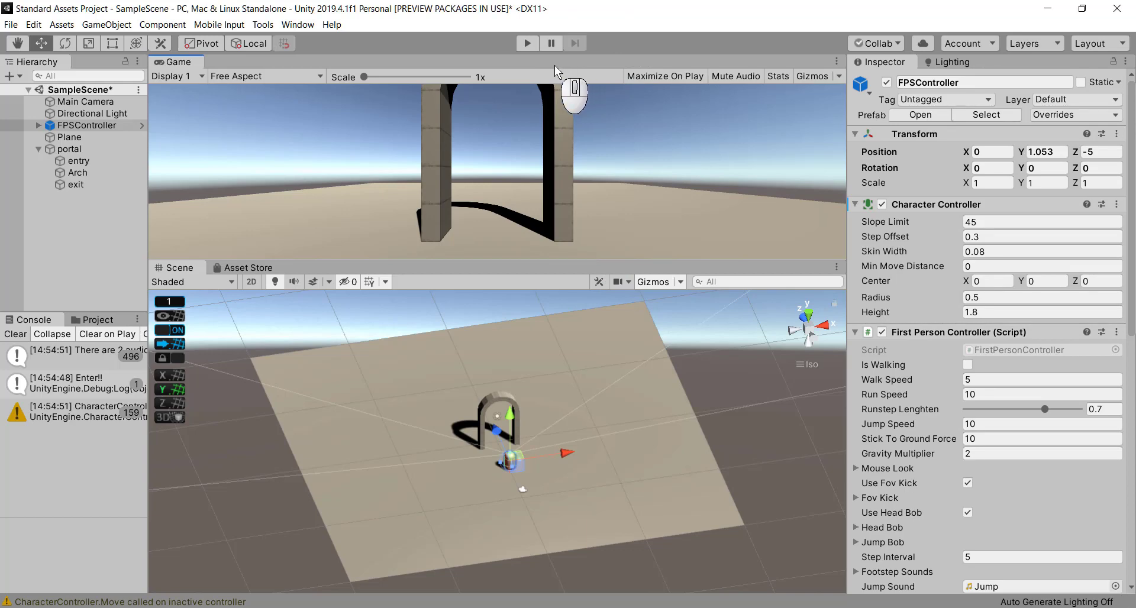
left_click(526, 43)
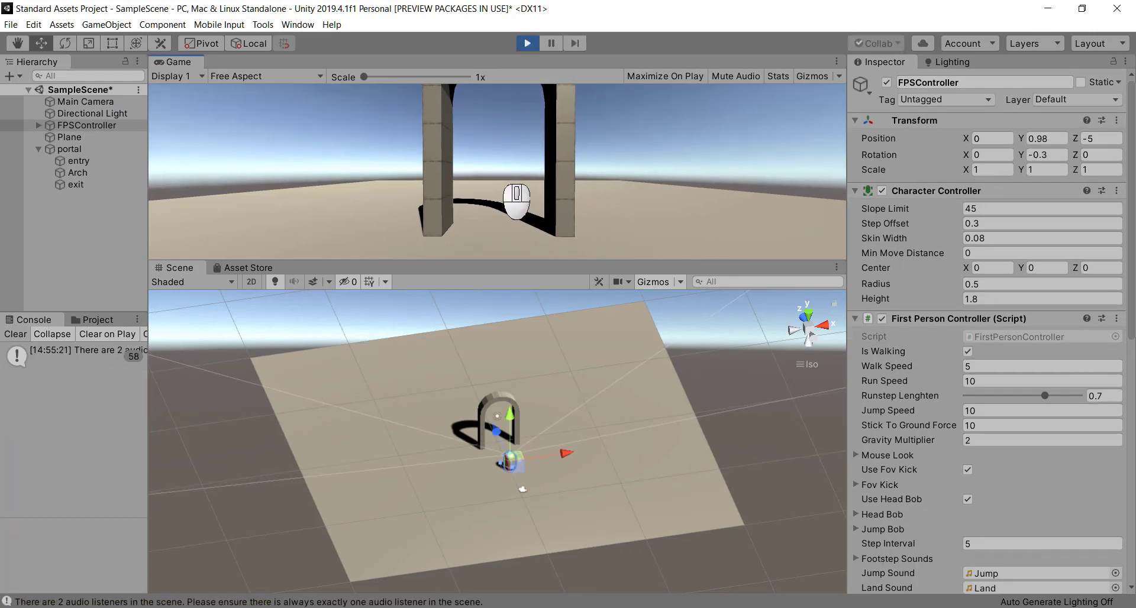
key("w")
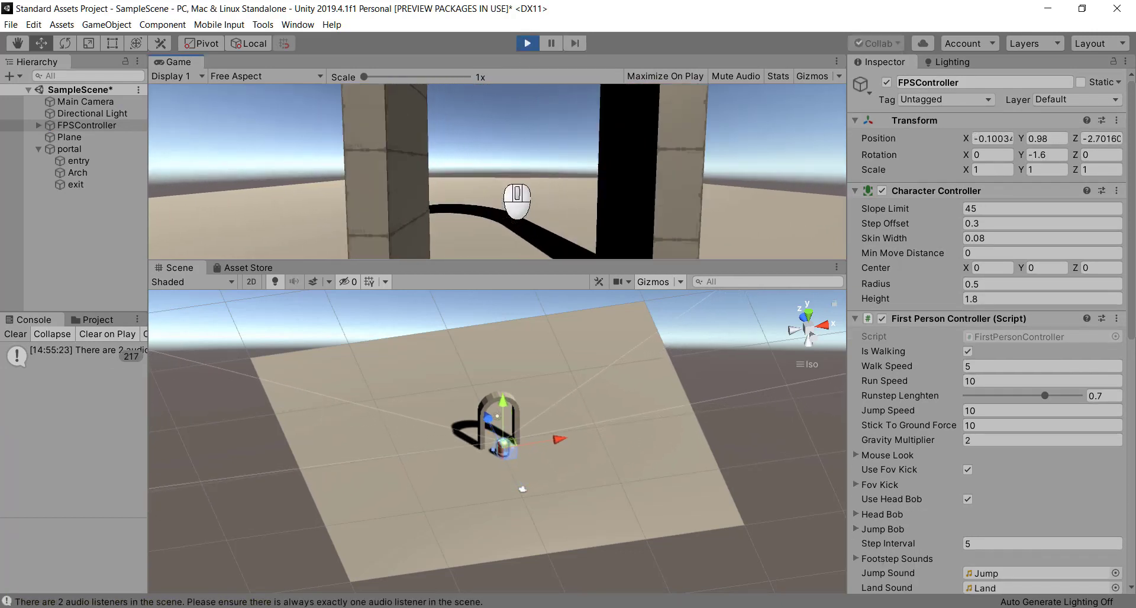
key("w")
key("w")
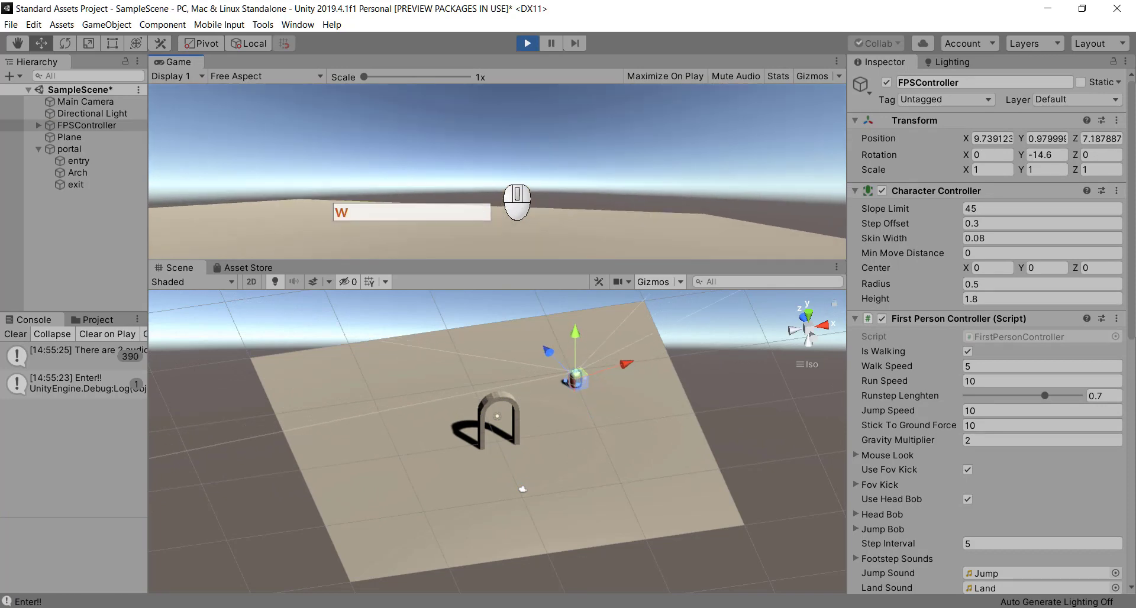
key("w")
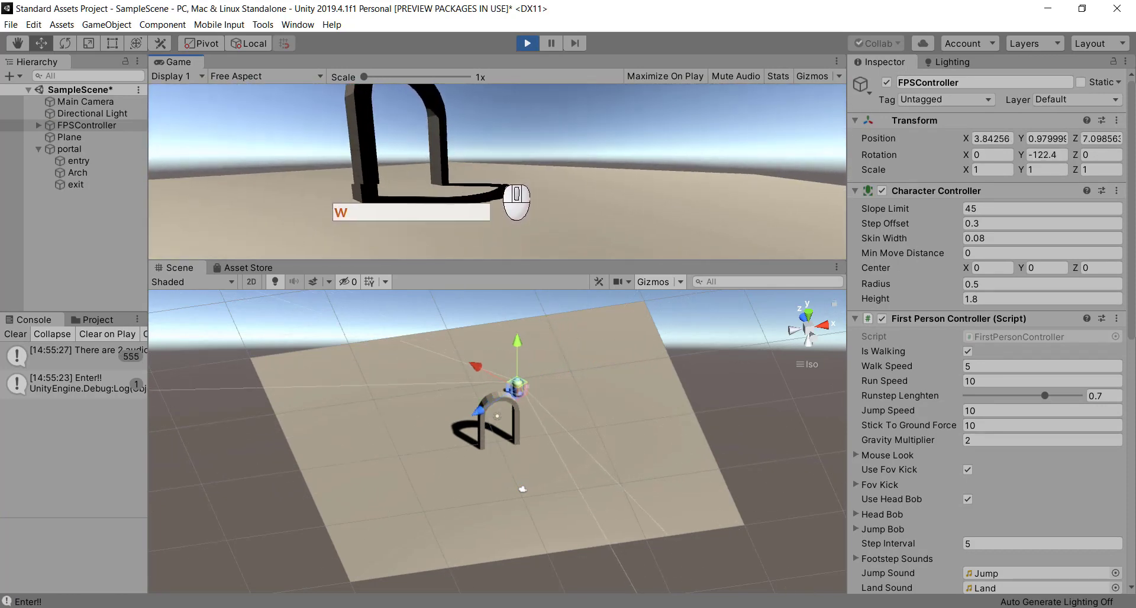
key("w")
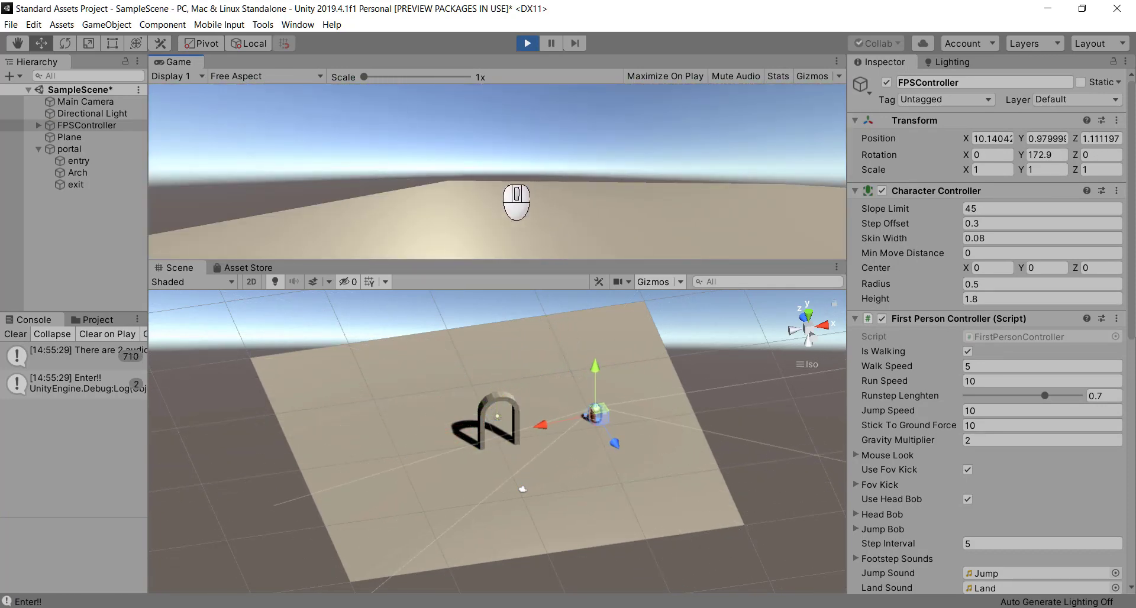
key("w")
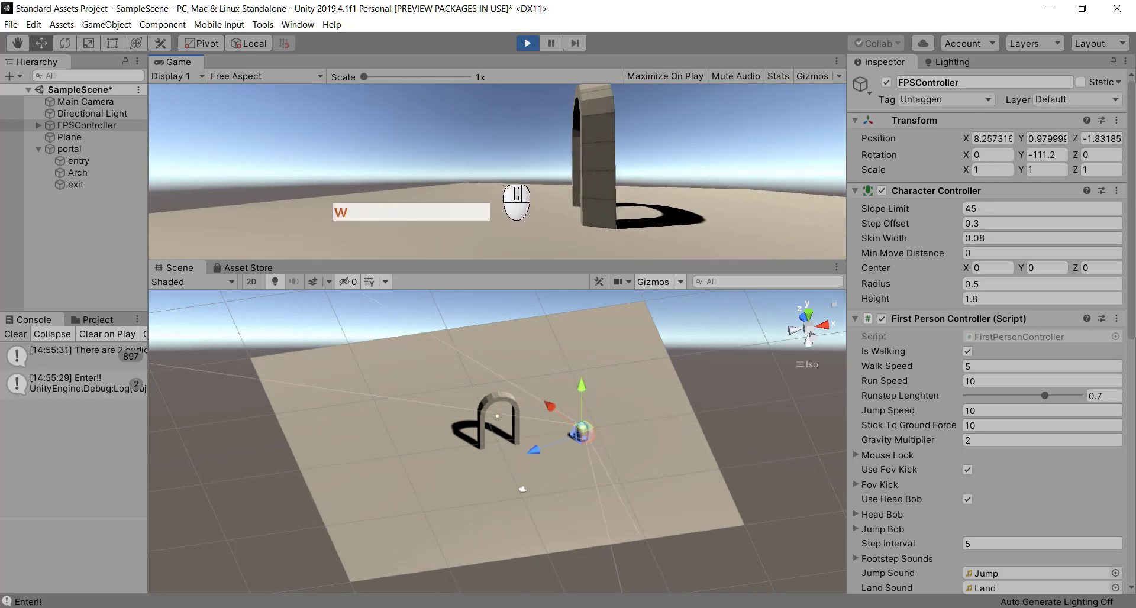
key("a")
key("w")
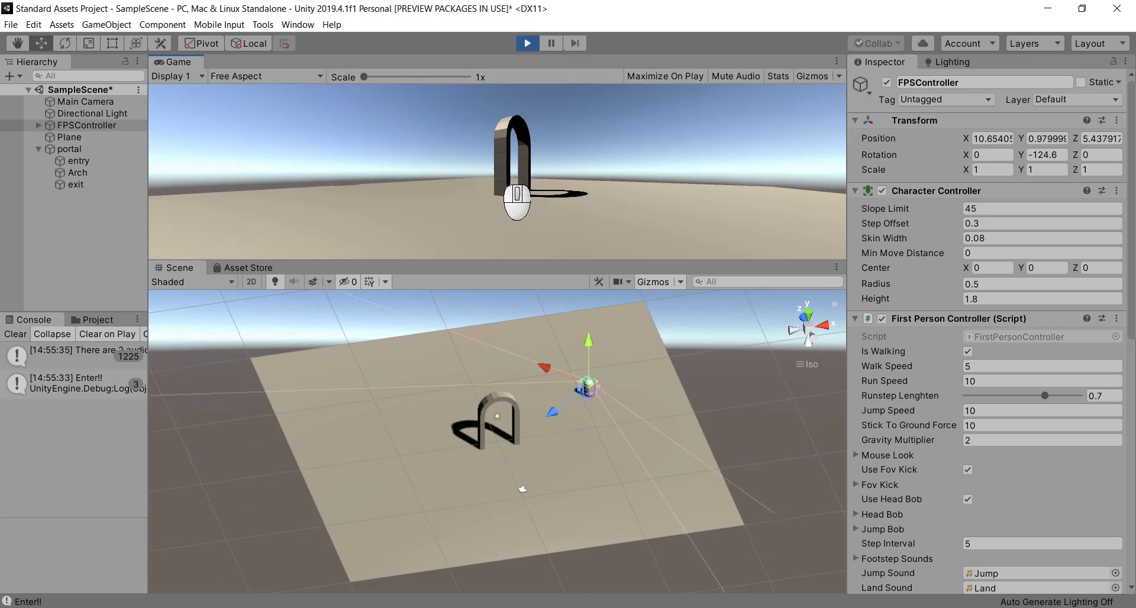
key("ctrl+p")
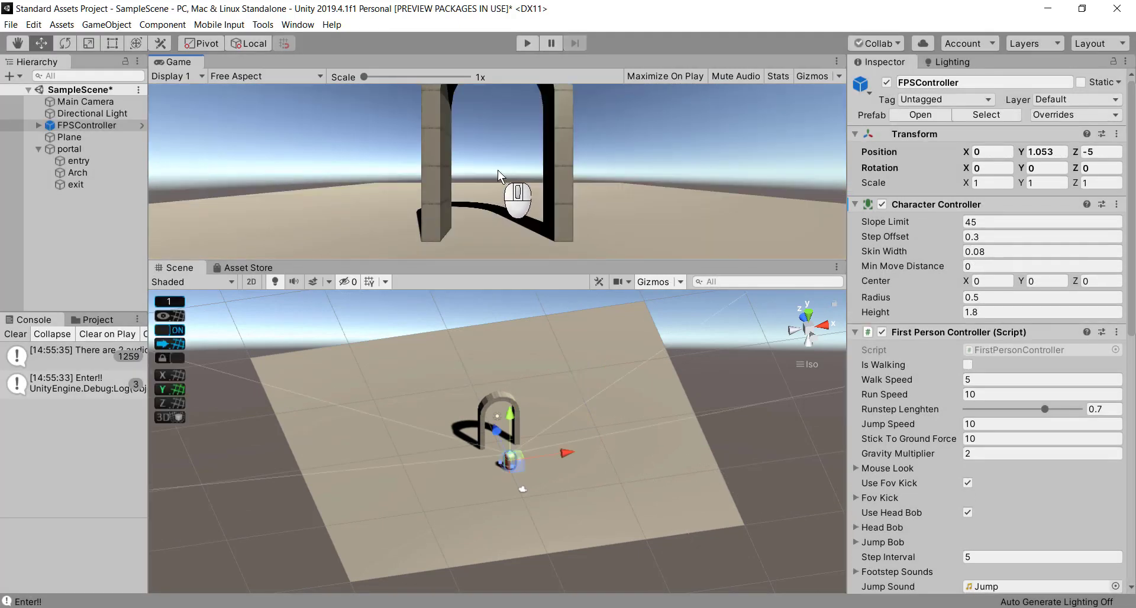
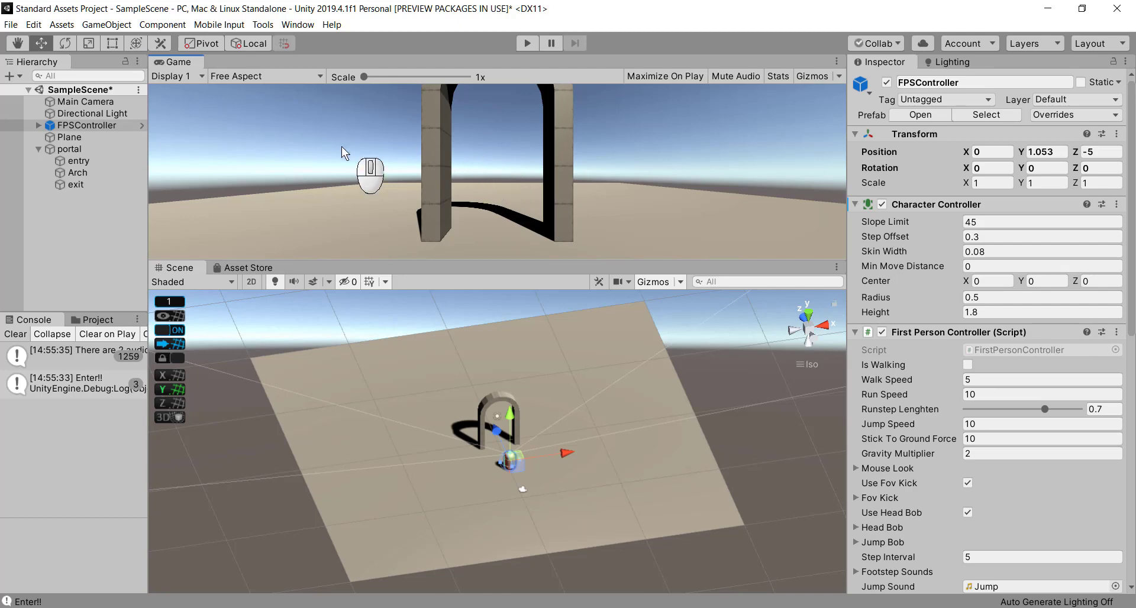
- Create a folder named prefab in the project's Assets folder and open it
left_click(81, 318)
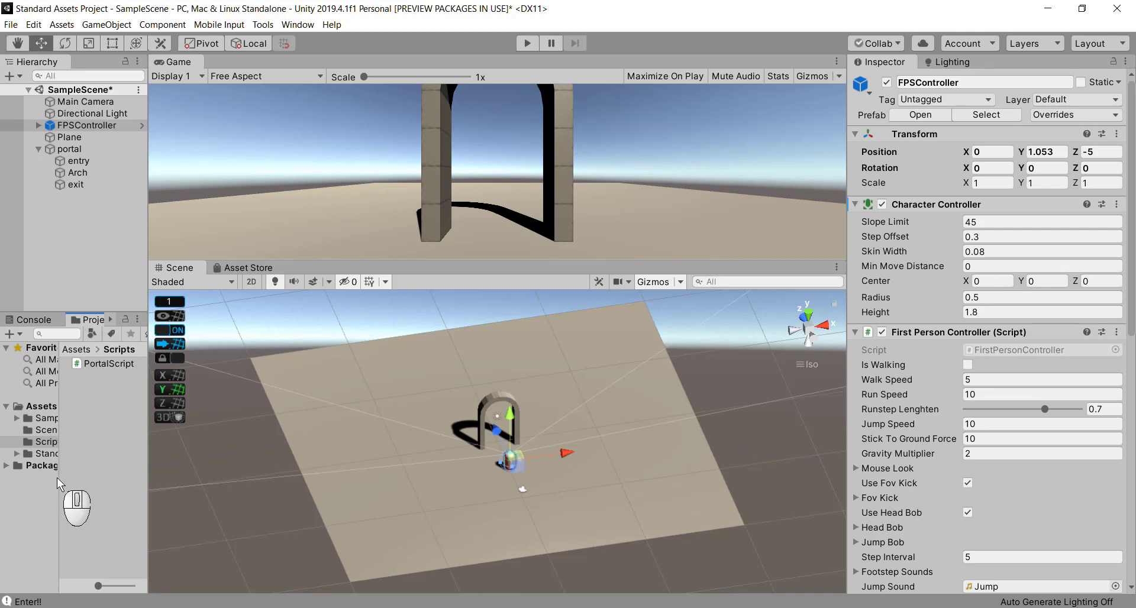
left_click(30, 407)
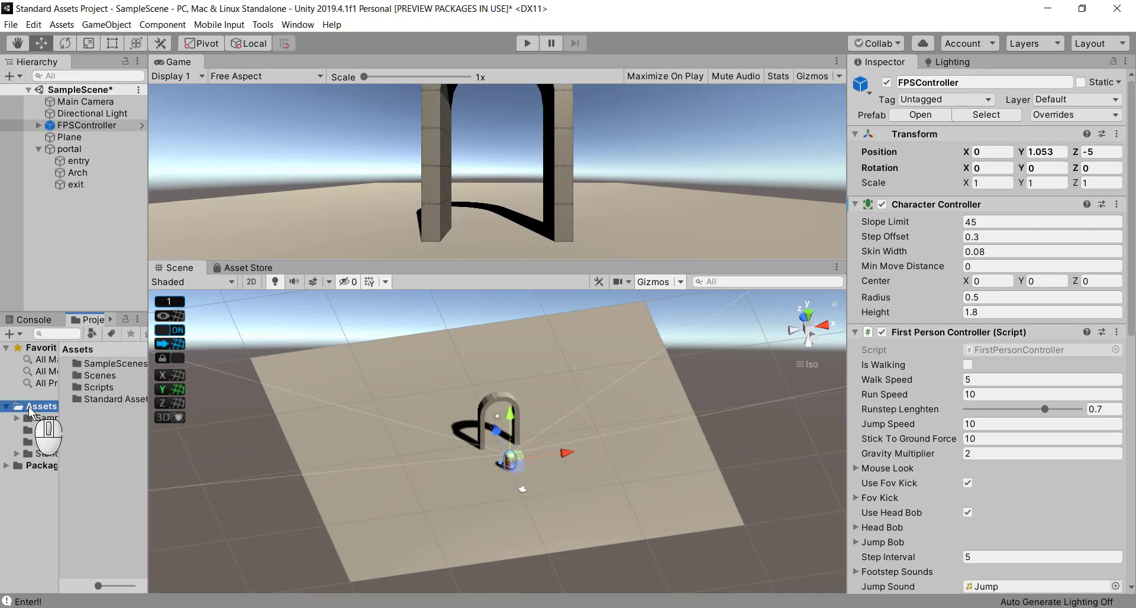
right_click(94, 435)
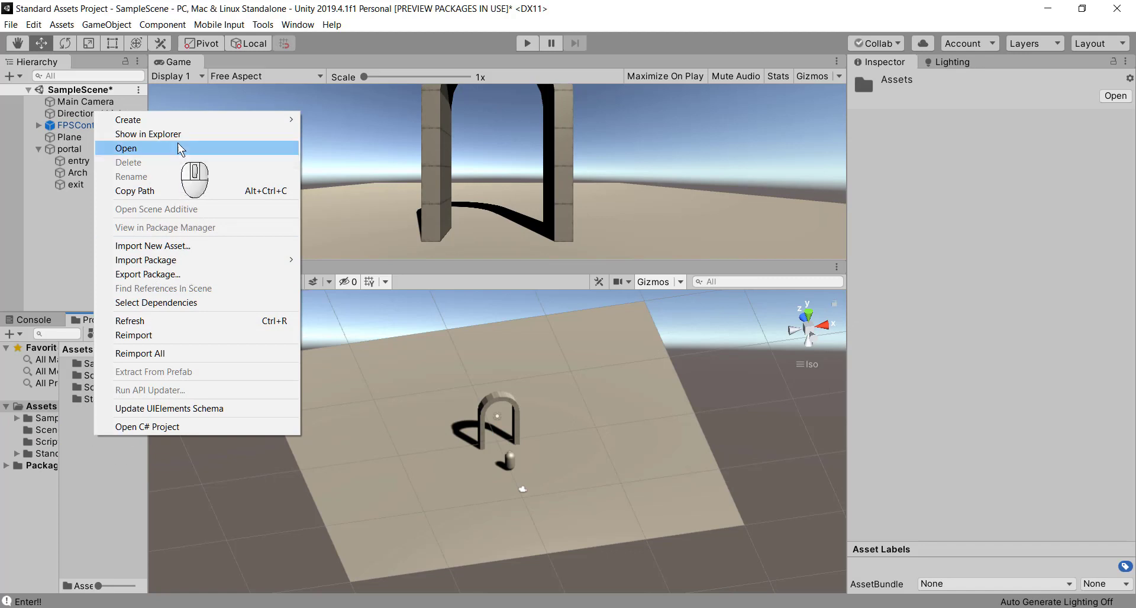
left_click(322, 119)
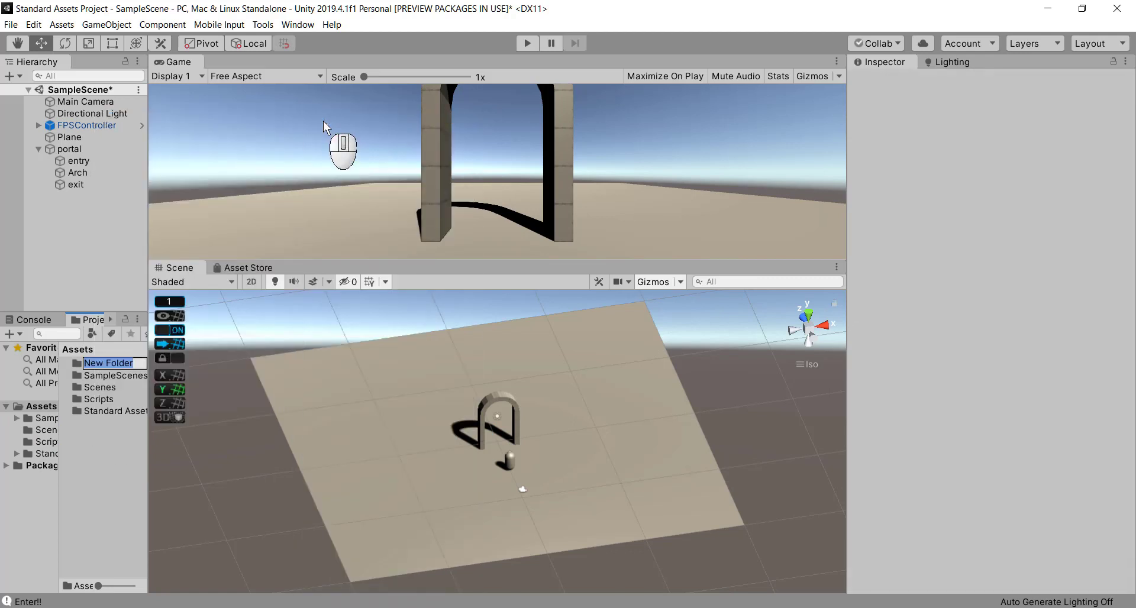
type("prefab")
key("Return")
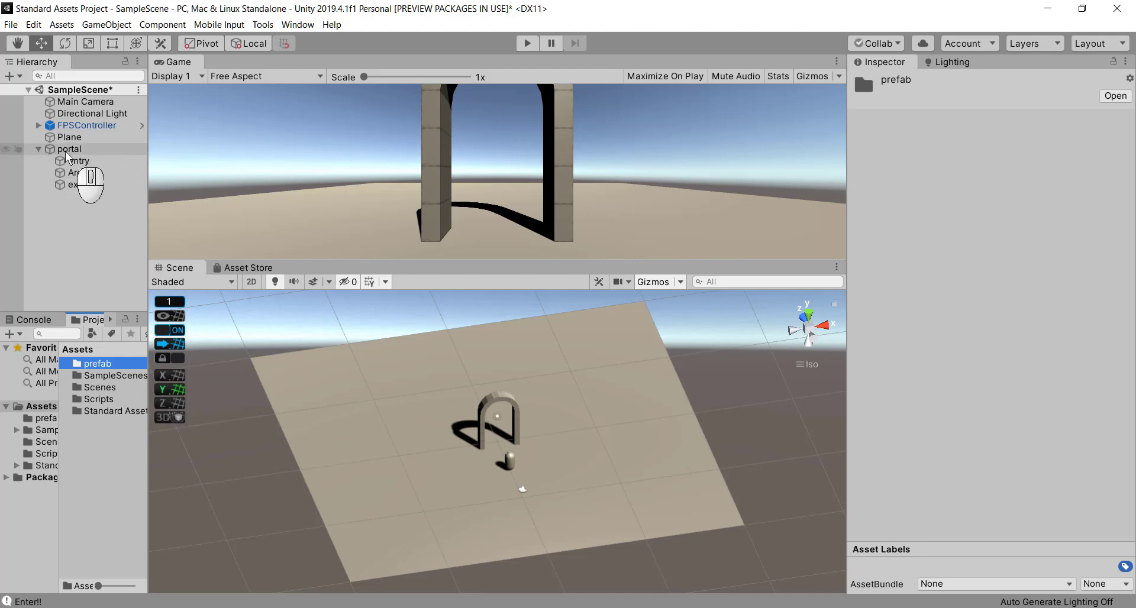
double_click(75, 369)
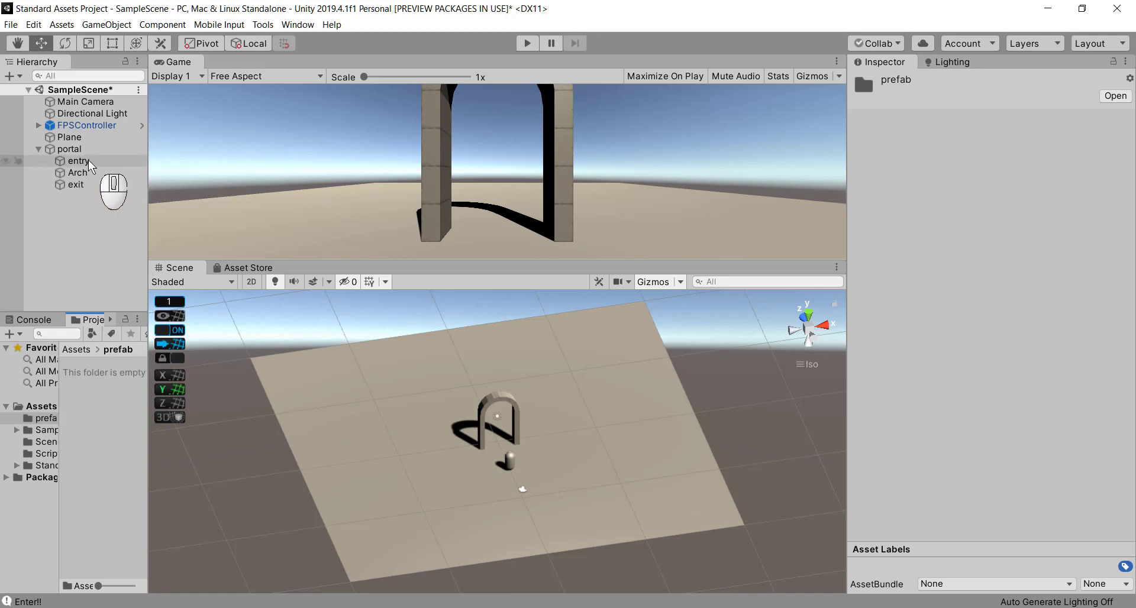
- Inspect the portal object and its entry and exit children, and view the scene from the top
left_click(49, 149)
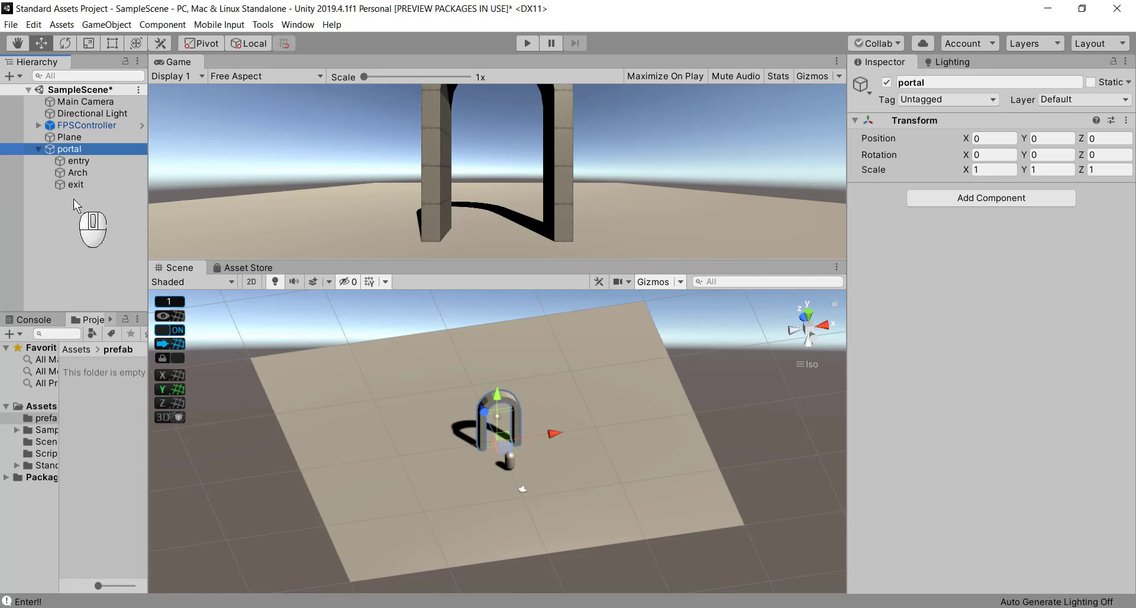
left_click(64, 184)
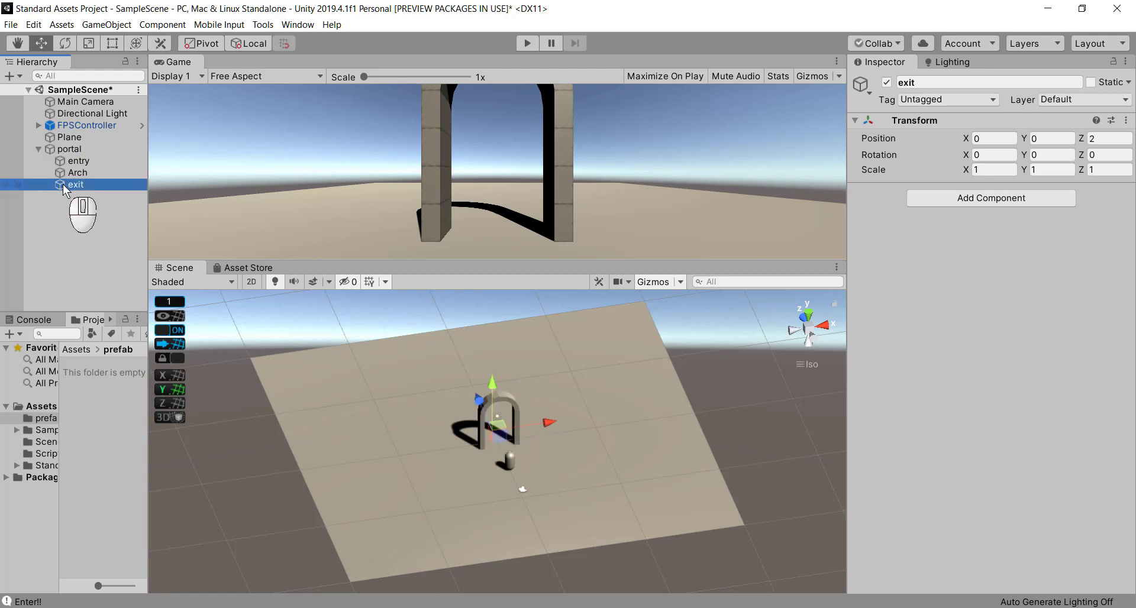
left_click(63, 162)
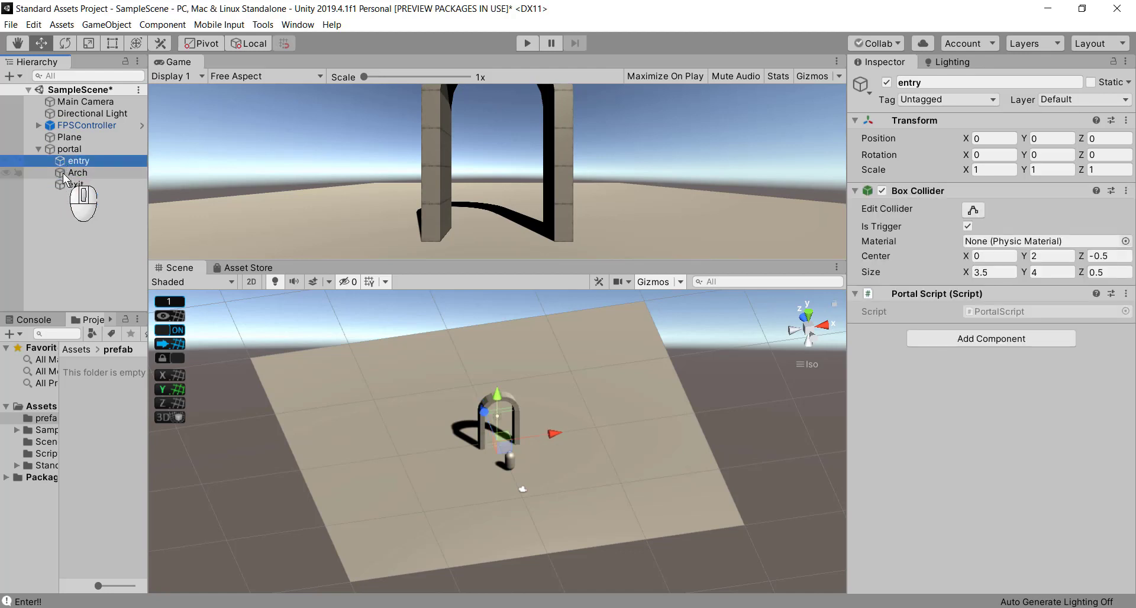
left_click(61, 187)
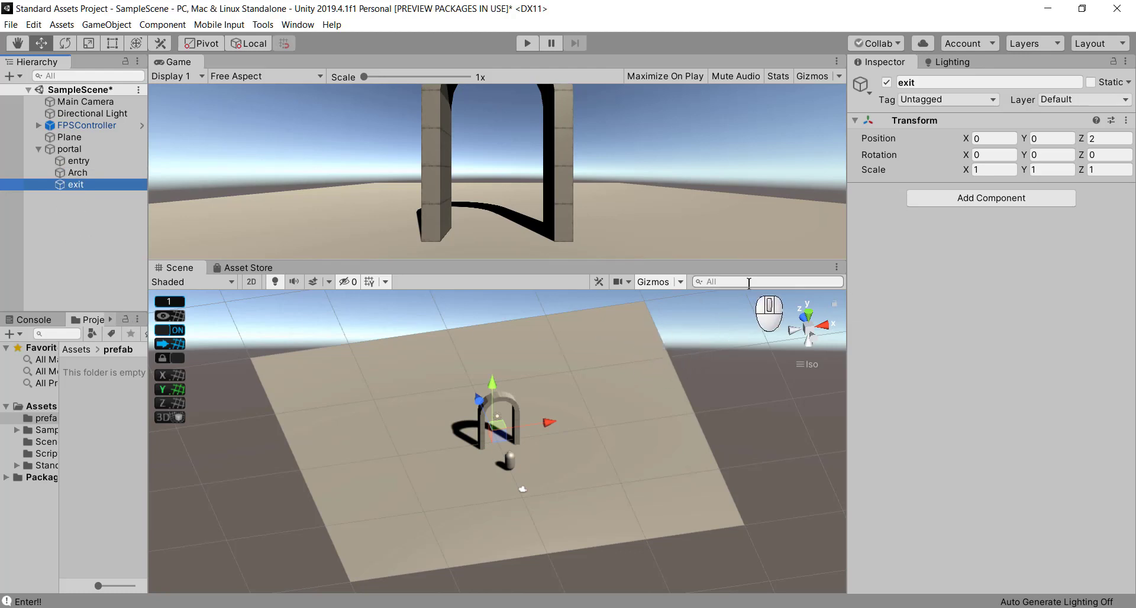
left_click(807, 316)
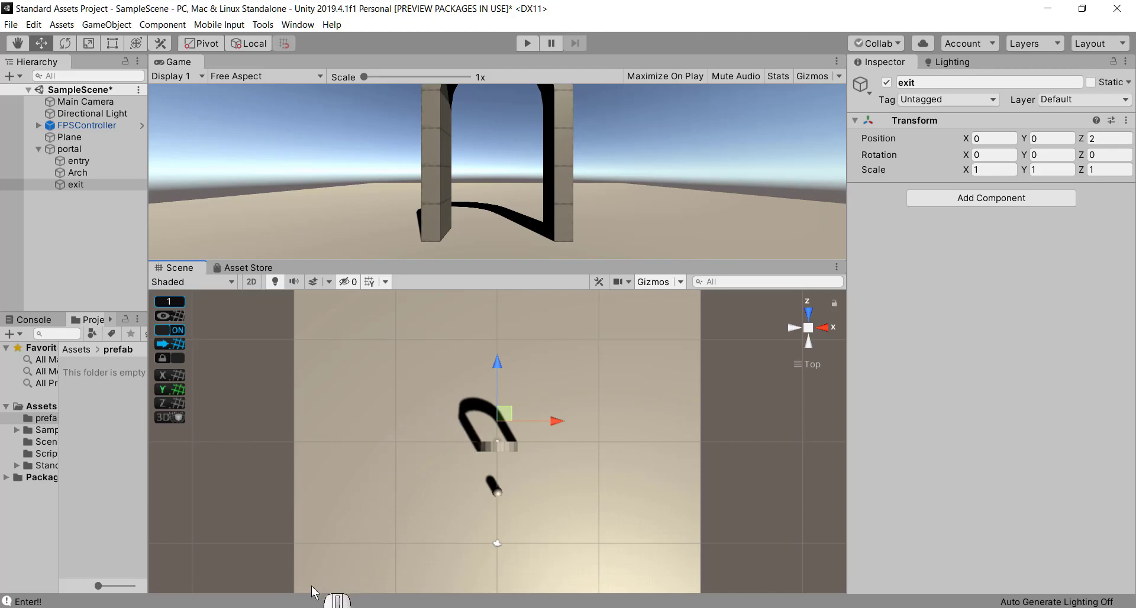
- Switch to Visual Studio and declare a public Transform field named exit at the start of the PortalScript class
mouse_move(295, 606)
left_click(296, 607)
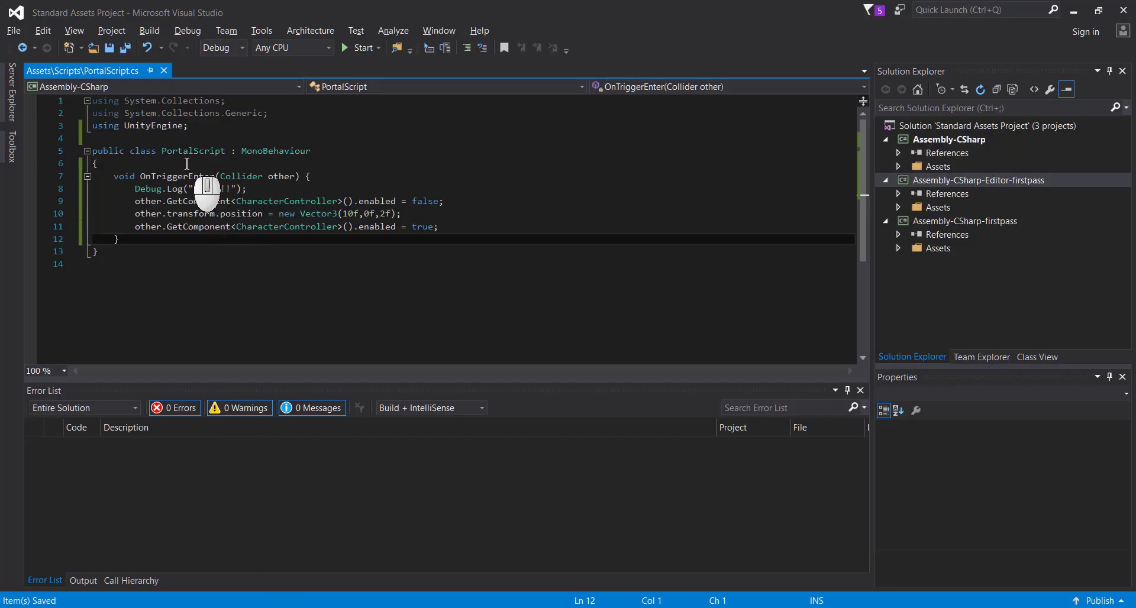
left_click(188, 163)
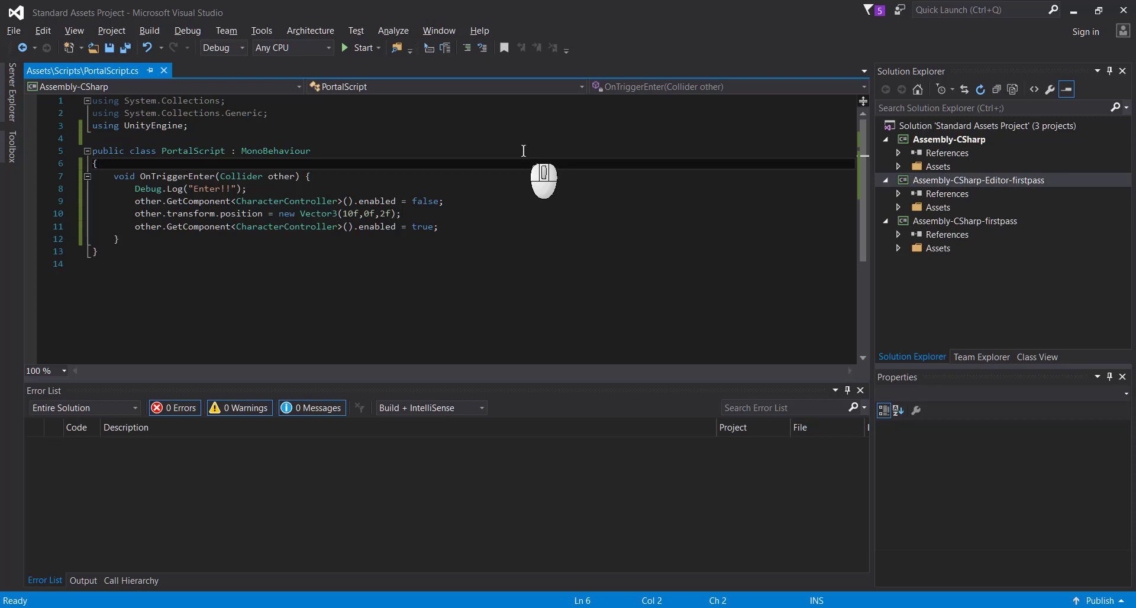
key("Return")
type("pu")
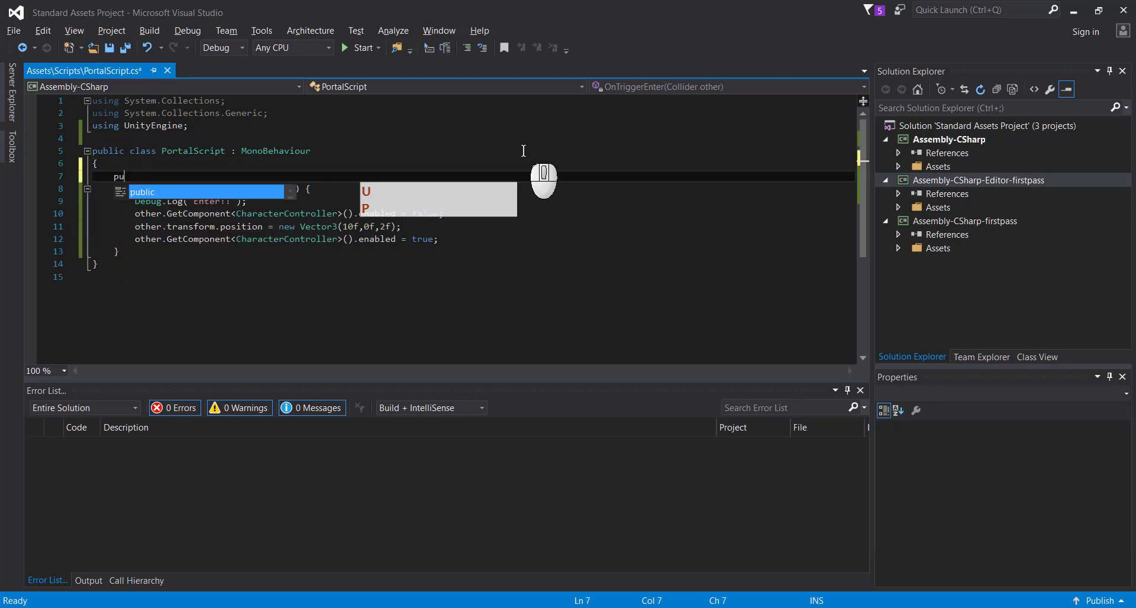
type("blic Transf")
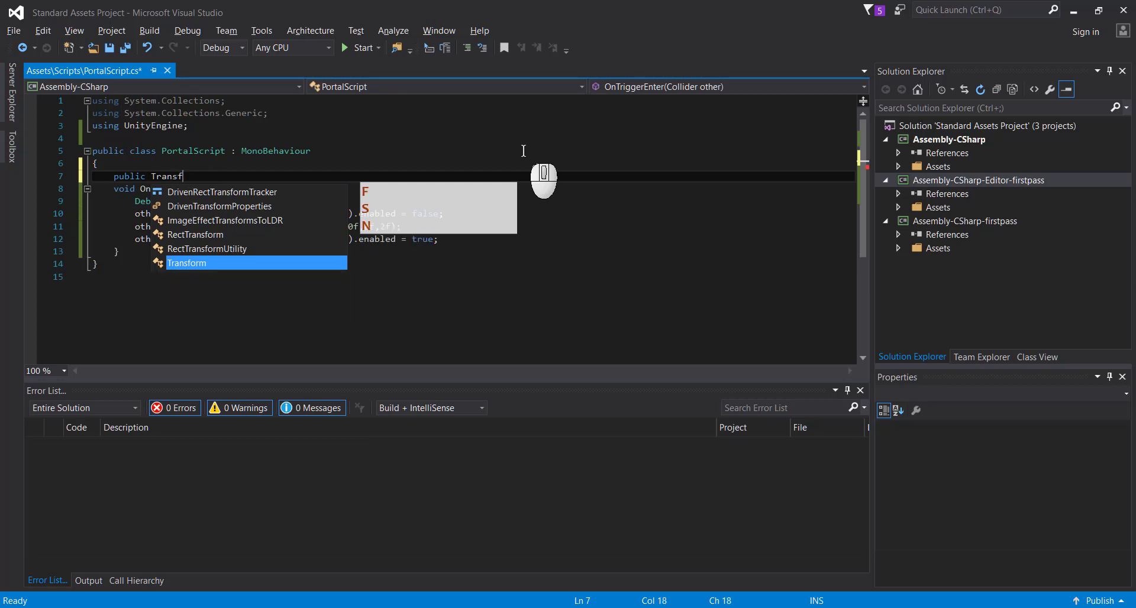
key("Return")
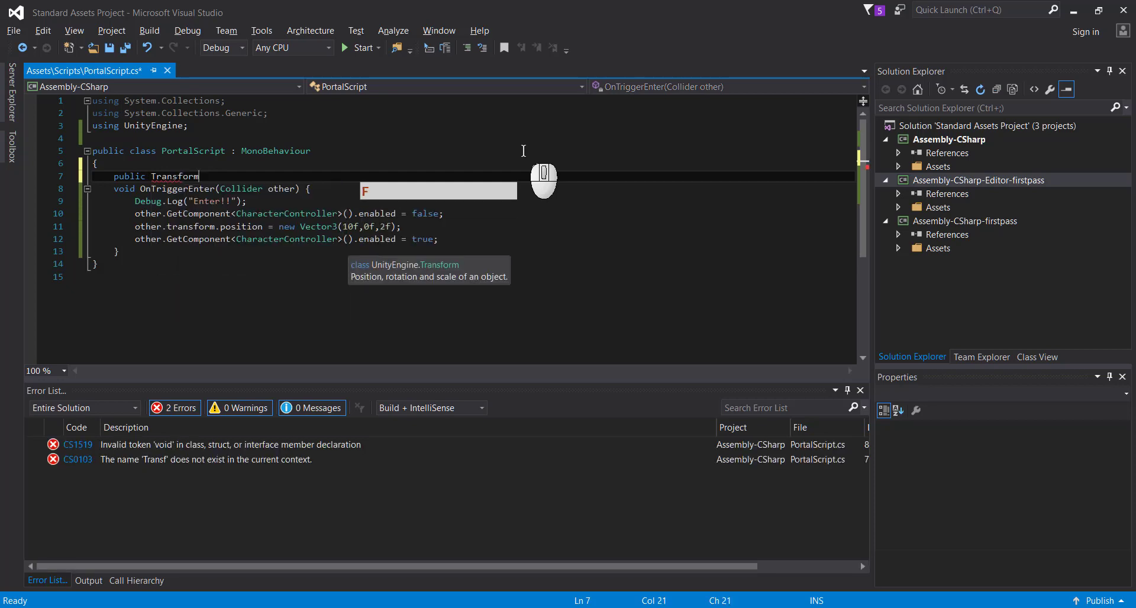
type("ent")
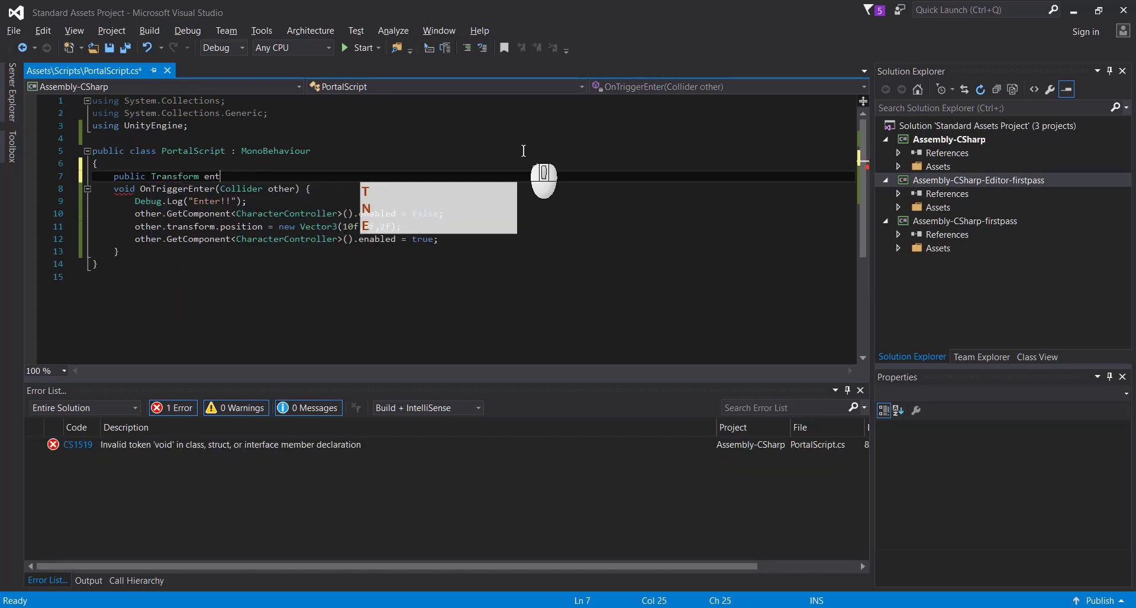
key("BackSpace")
key("BackSpace")
key("BackSpace")
type("e")
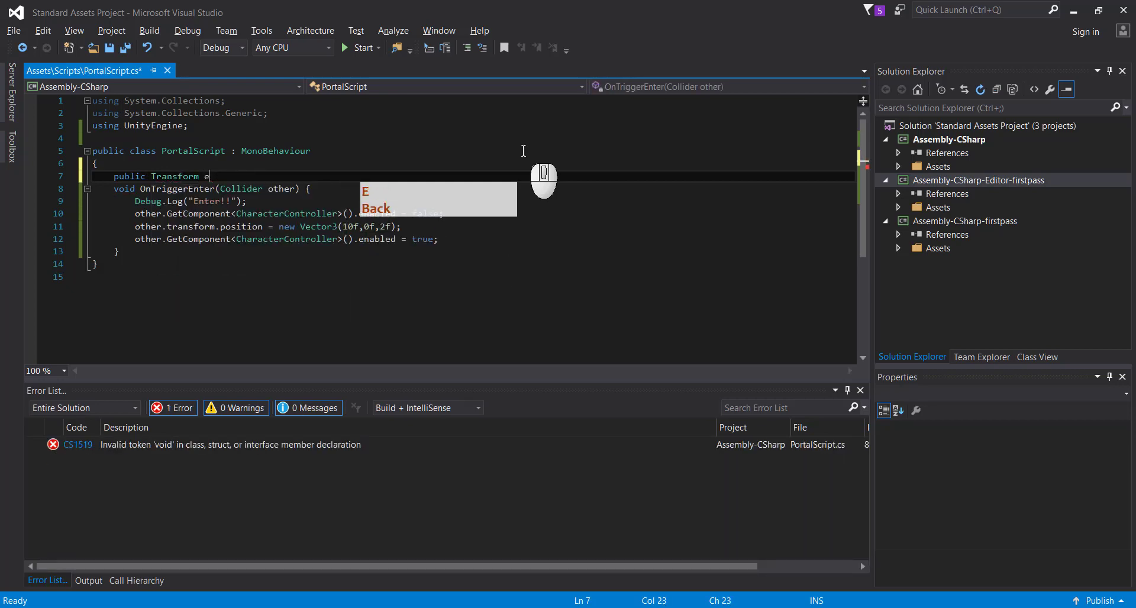
type("xit;")
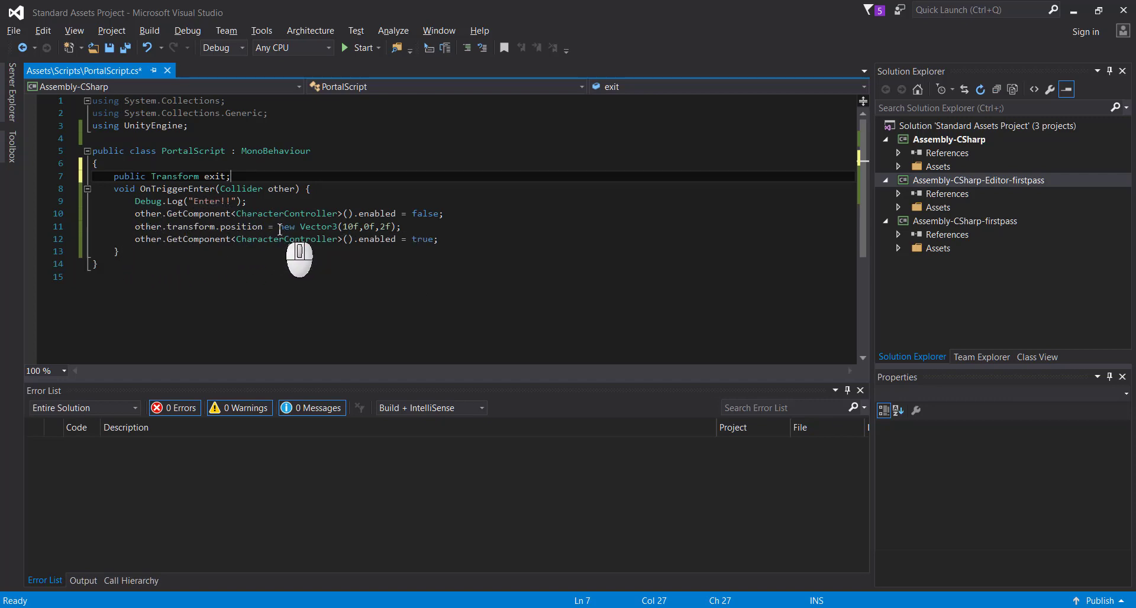
- Replace the new Vector3 value assigned to other.transform.position with exit.position and save PortalScript.cs
left_click_drag(279, 228, 395, 229)
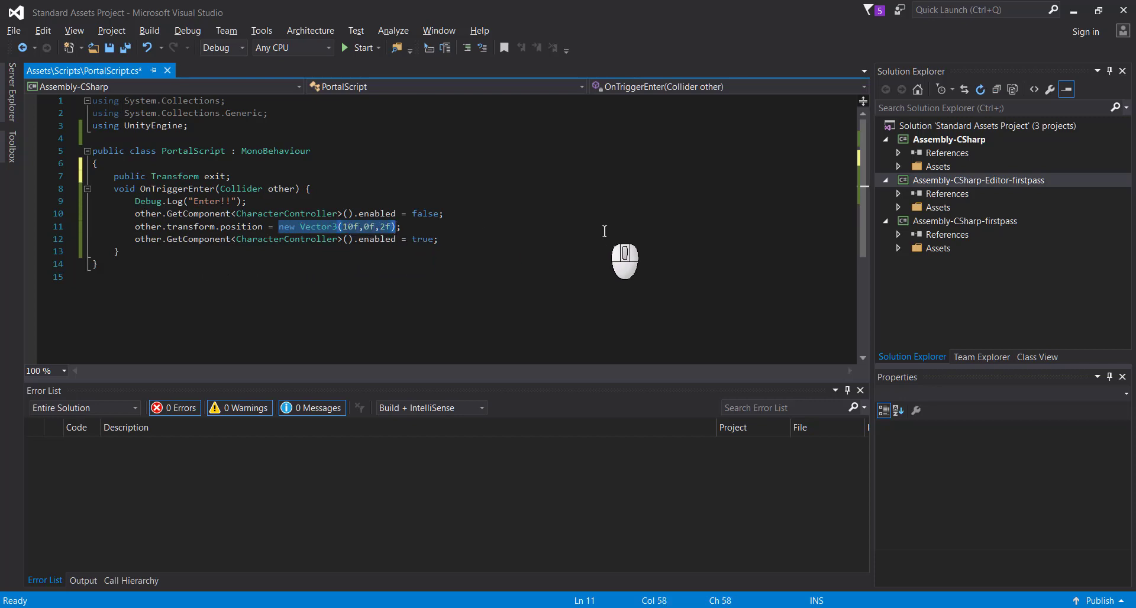
type("exit.")
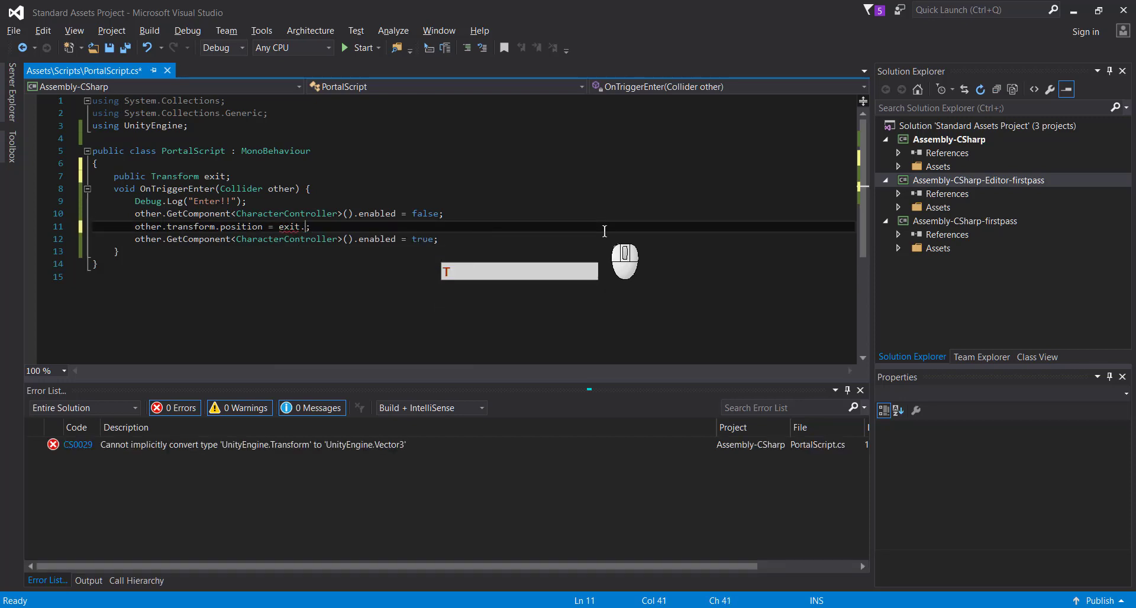
type("posit")
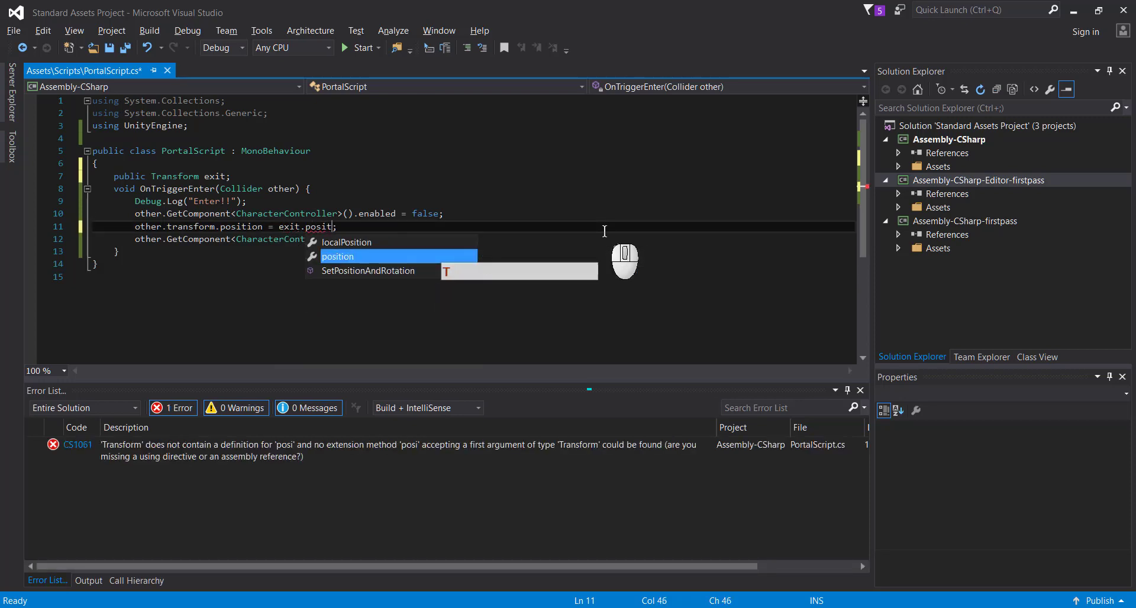
key("Return")
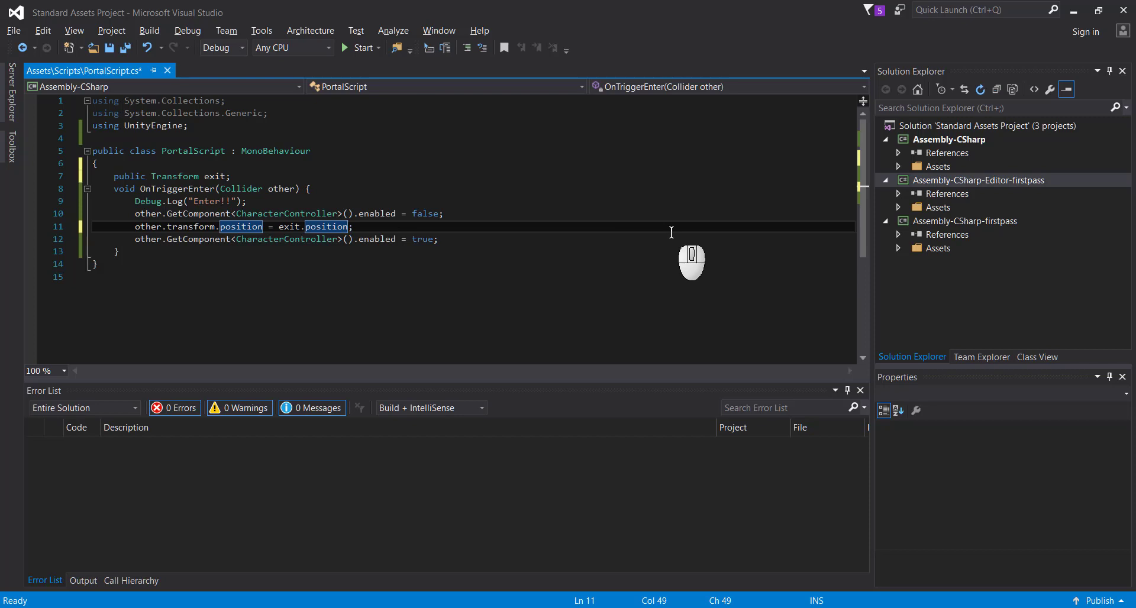
key("ctrl+s")
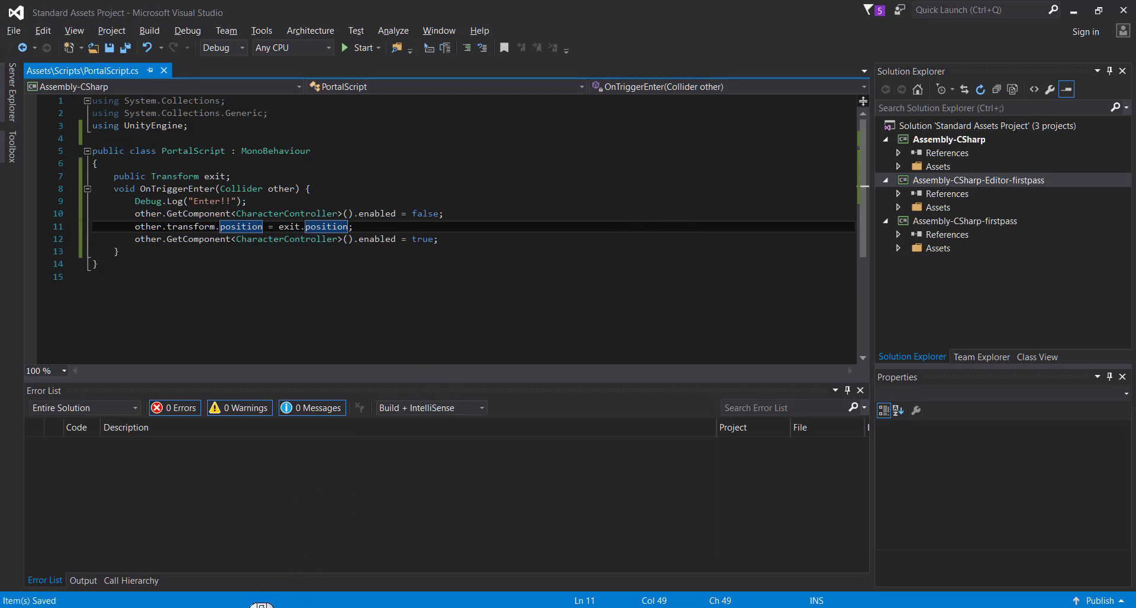
- Switch to Unity, collapse the portal object and turn it into a prefab asset in the prefab folder
left_click(261, 604)
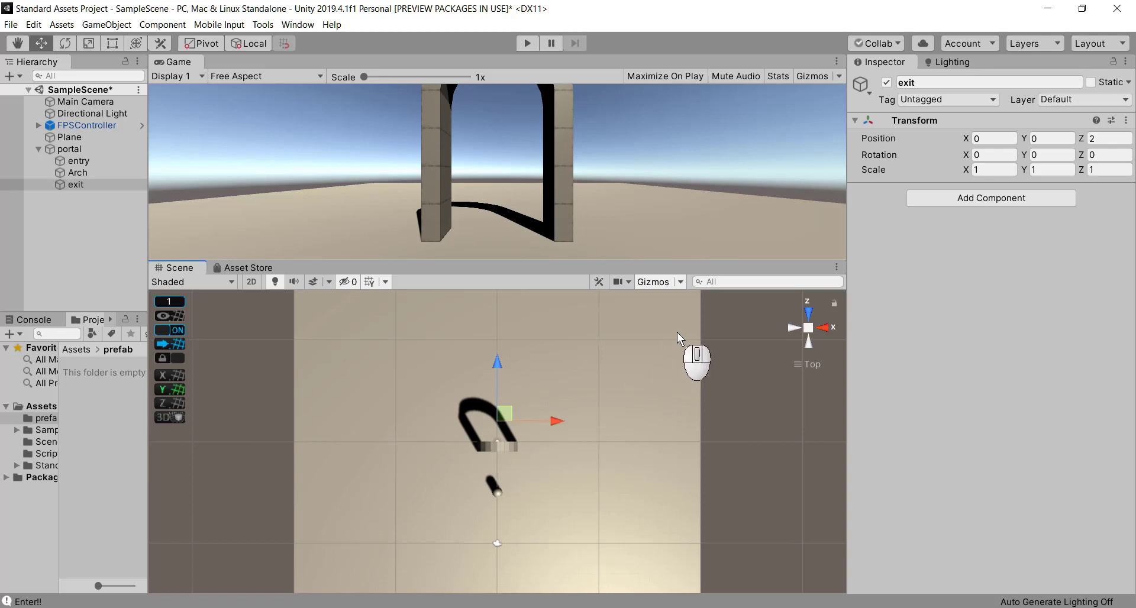
left_click(52, 150)
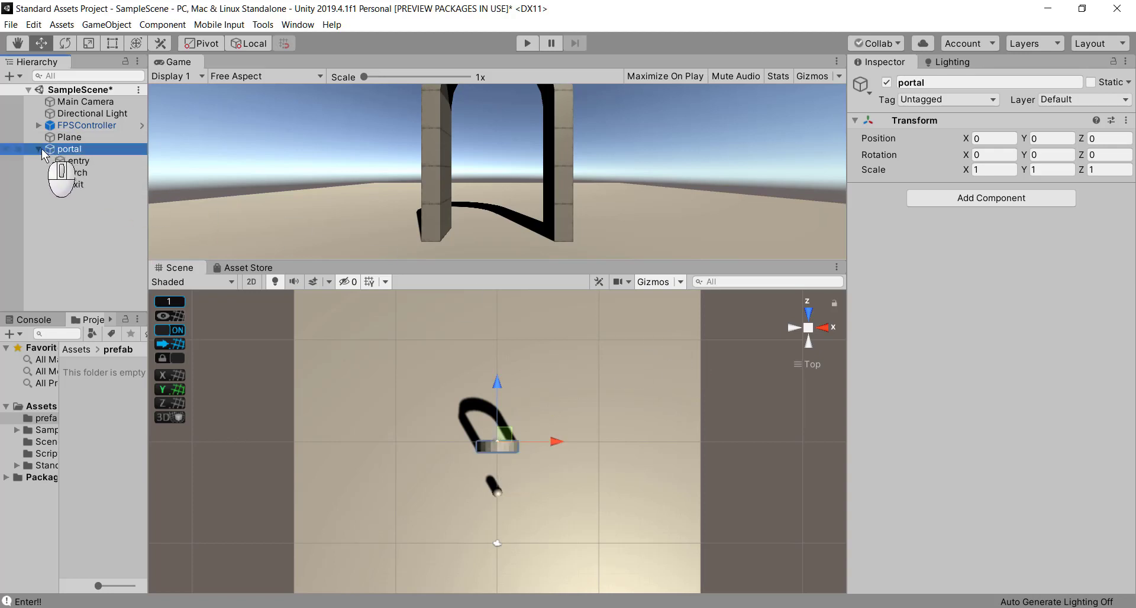
left_click(38, 148)
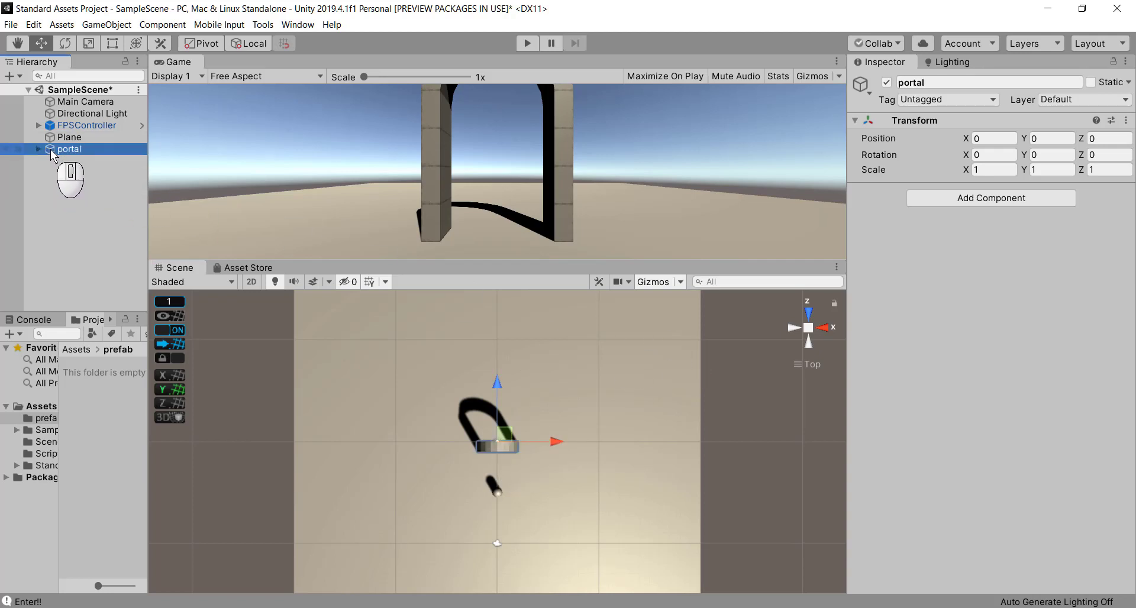
left_click_drag(51, 148, 104, 385)
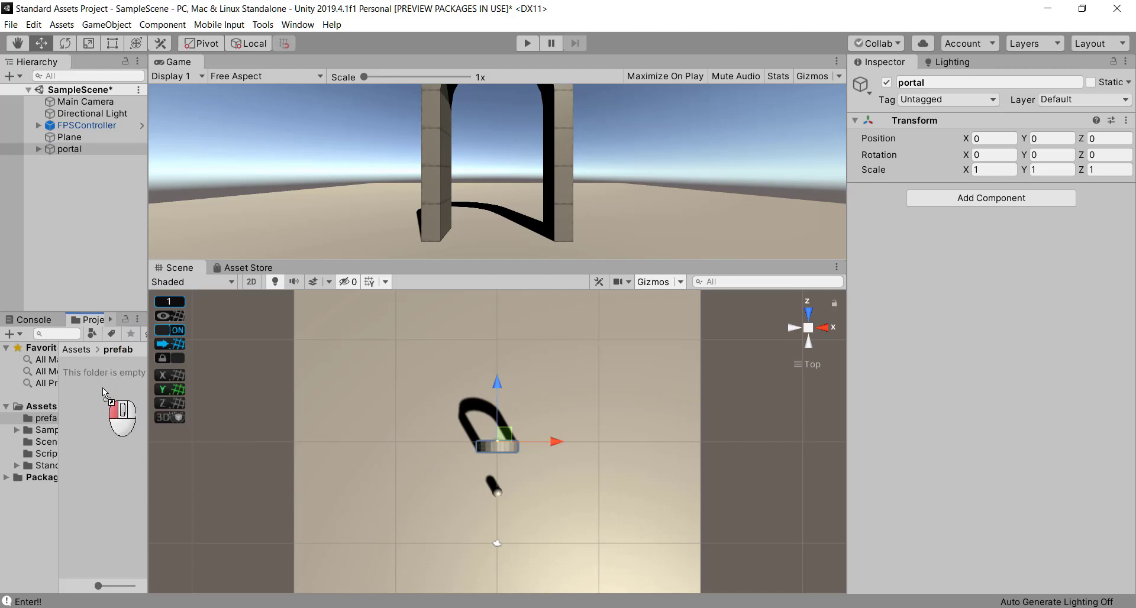
mouse_move(102, 388)
left_mouse_down()
mouse_move(74, 201)
mouse_move(102, 383)
left_mouse_up()
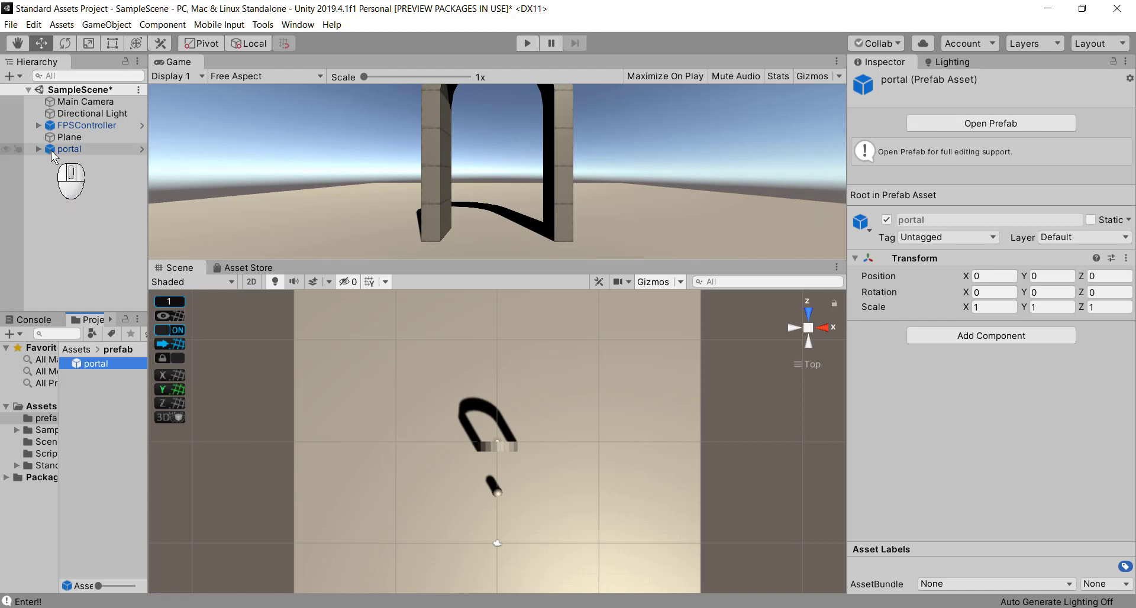
left_click(52, 151)
left_click(100, 385)
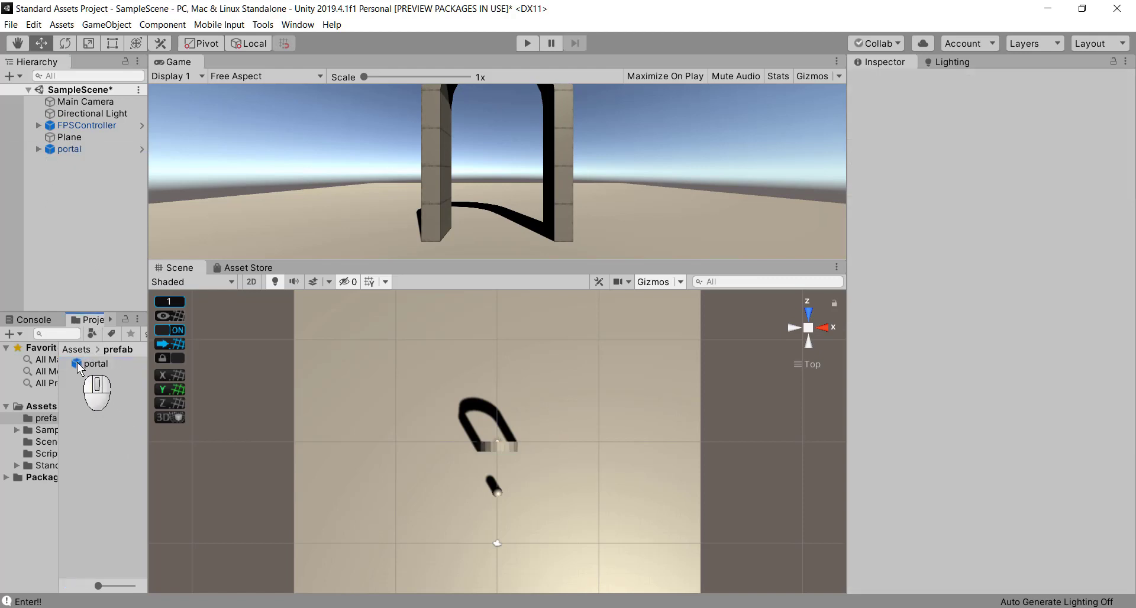
- Duplicate the portal and move the copy across the plane to position X 12, Z 11
left_click(52, 149)
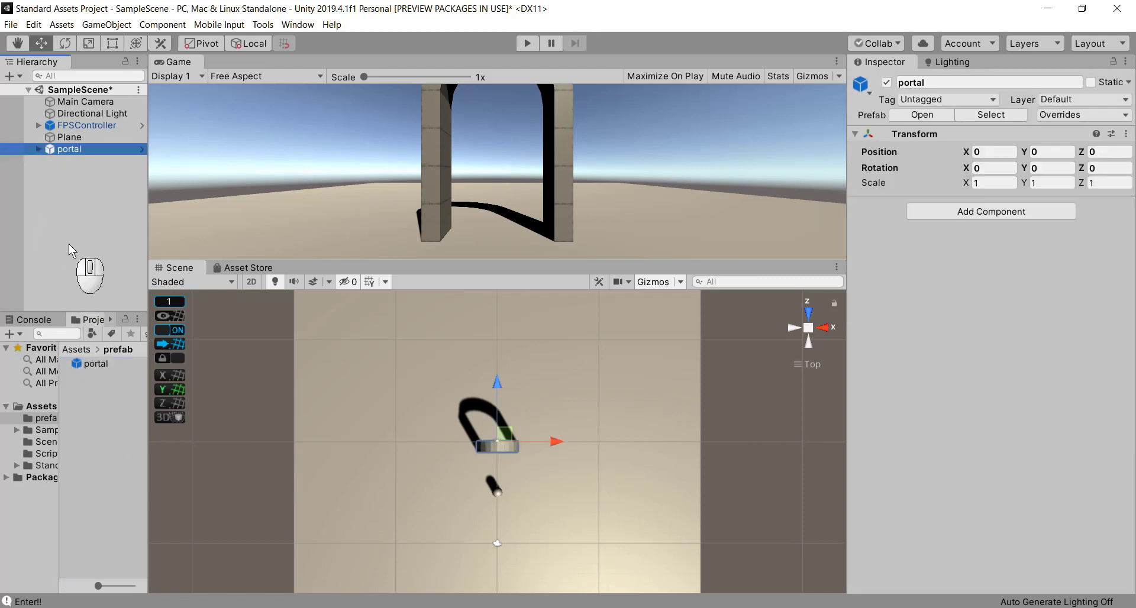
key("ctrl+d")
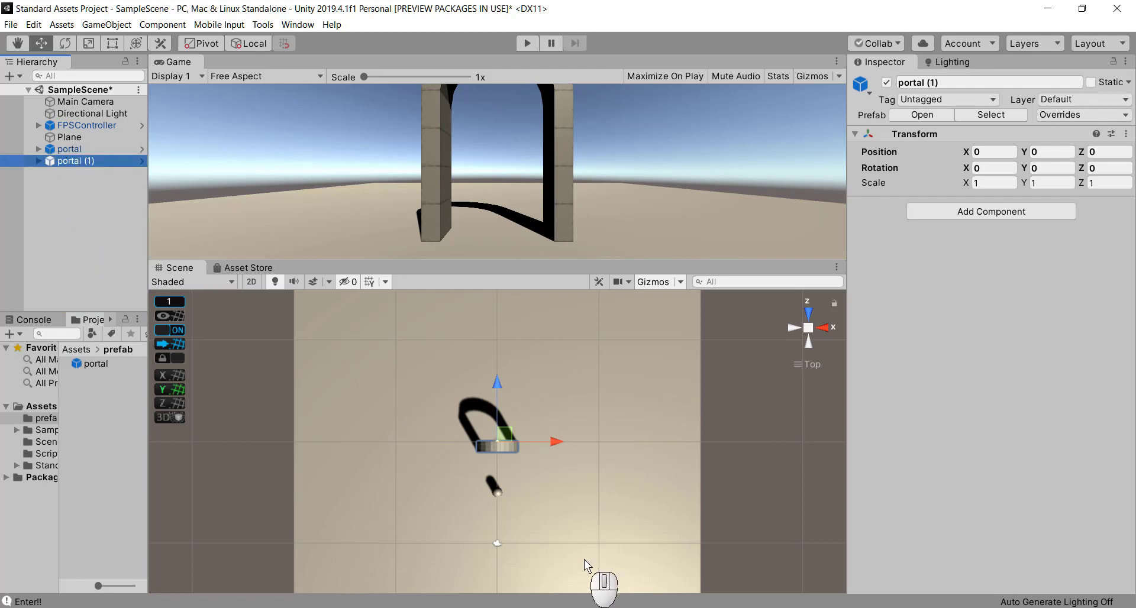
left_click_drag(504, 432, 622, 320)
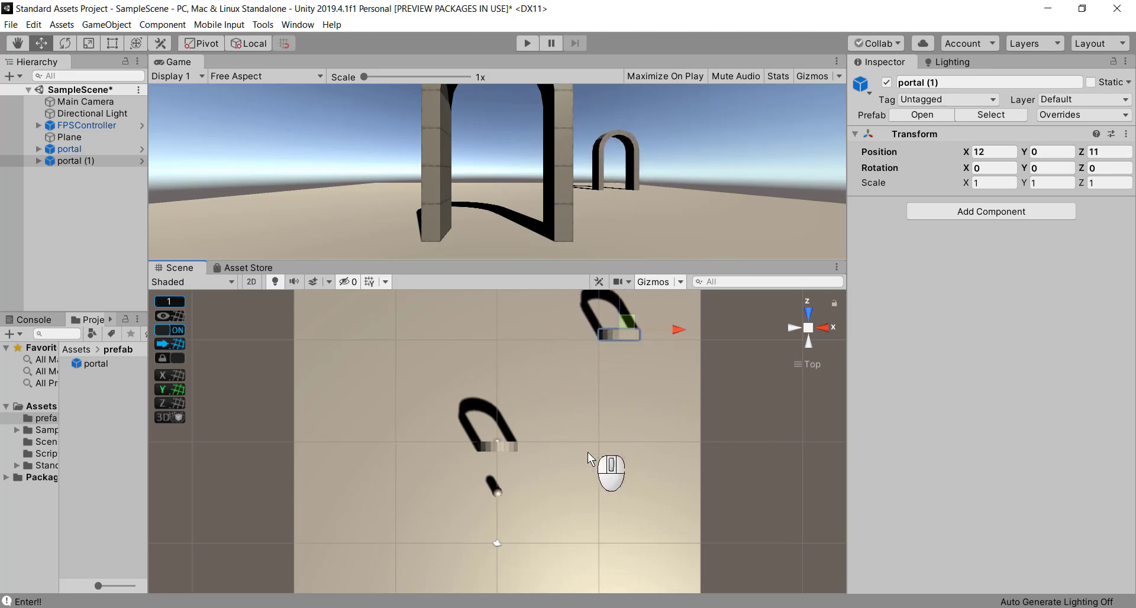
- Cross-link the portals by assigning portal (1)'s exit to the portal entry's Exit and the portal's exit to portal (1) entry's Exit
left_click(39, 150)
left_click(68, 149)
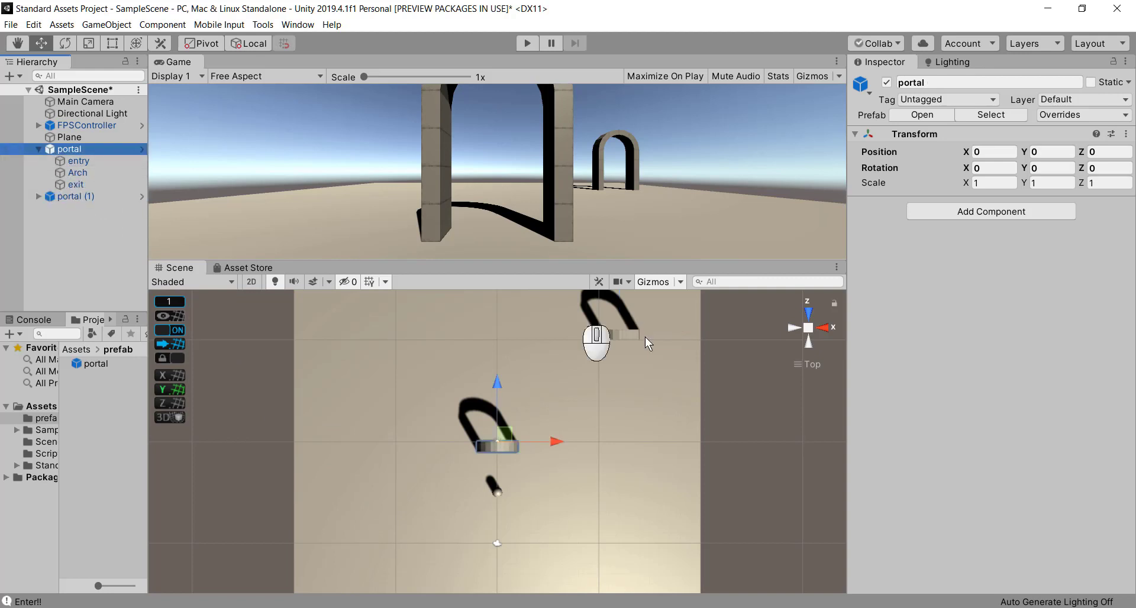
left_click(67, 163)
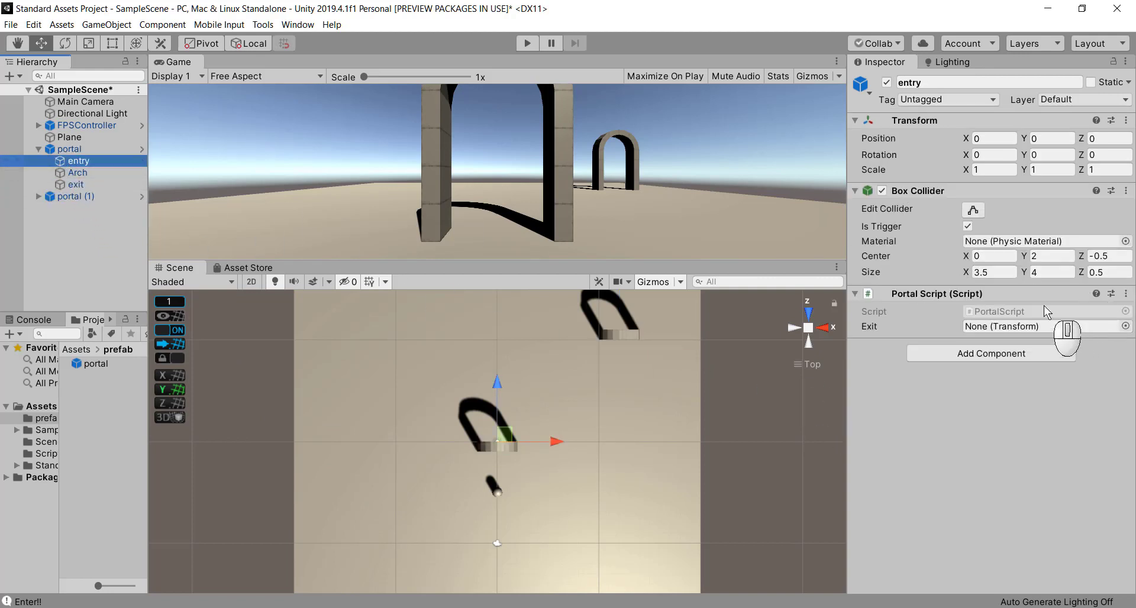
left_click(37, 196)
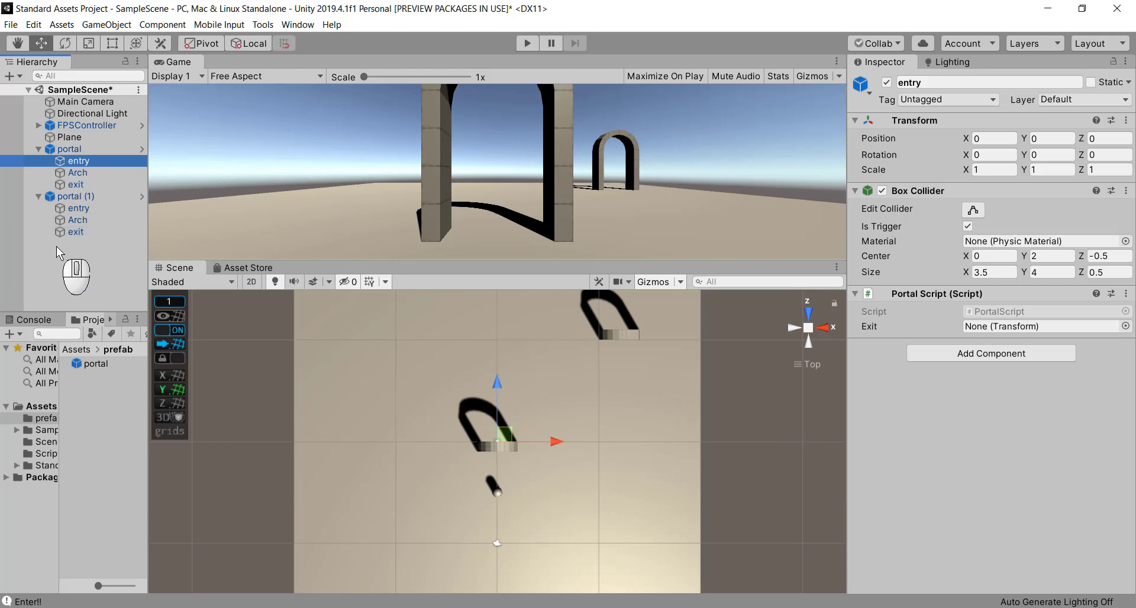
left_click_drag(58, 232, 977, 331)
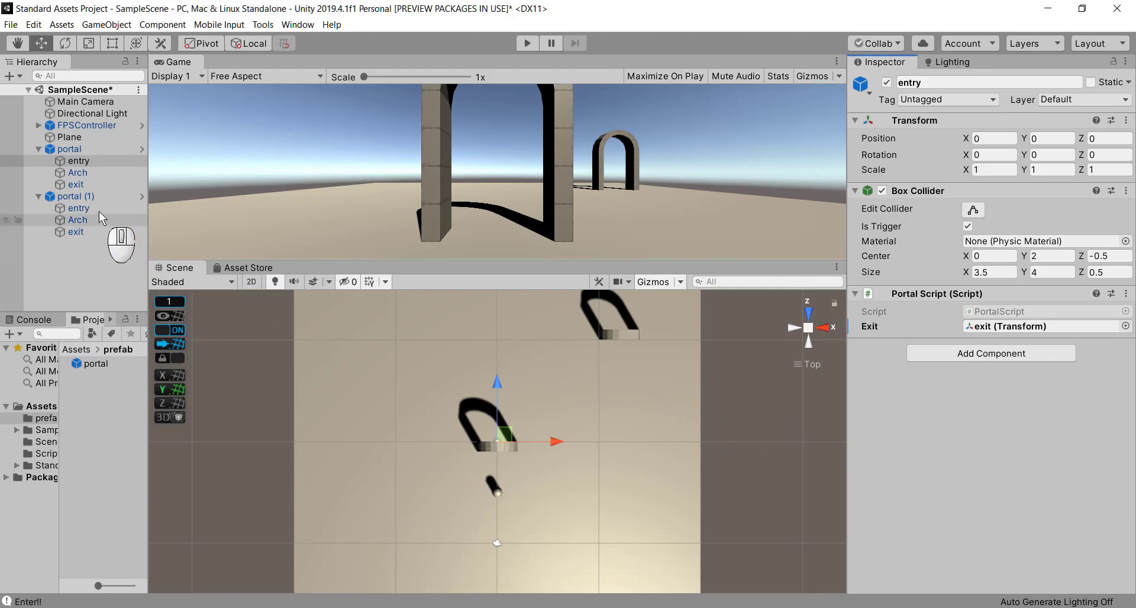
left_click(75, 208)
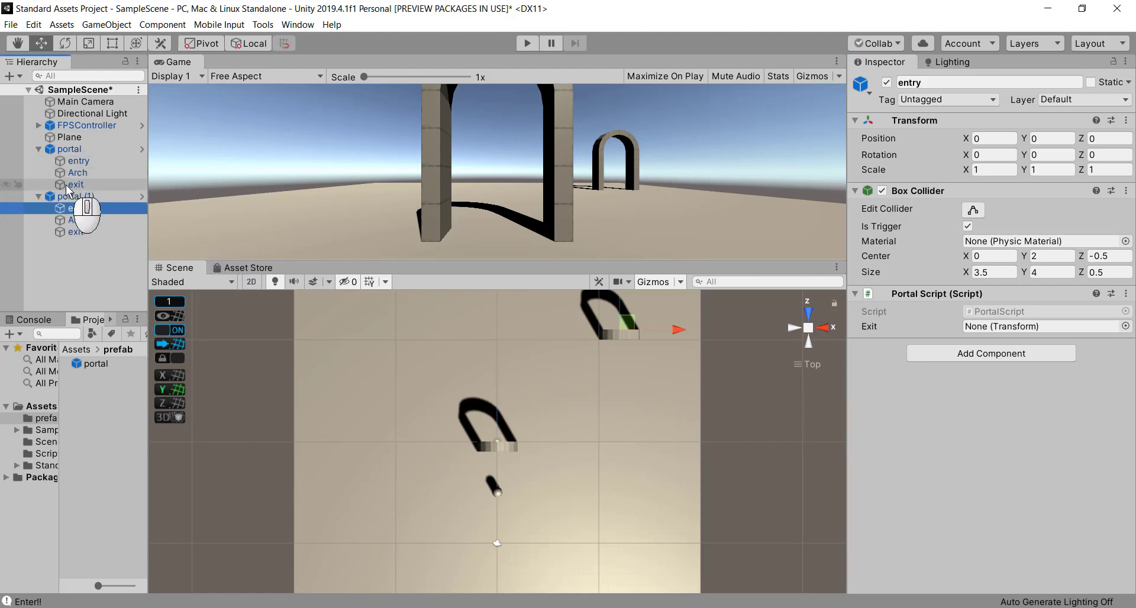
left_click_drag(64, 188, 977, 332)
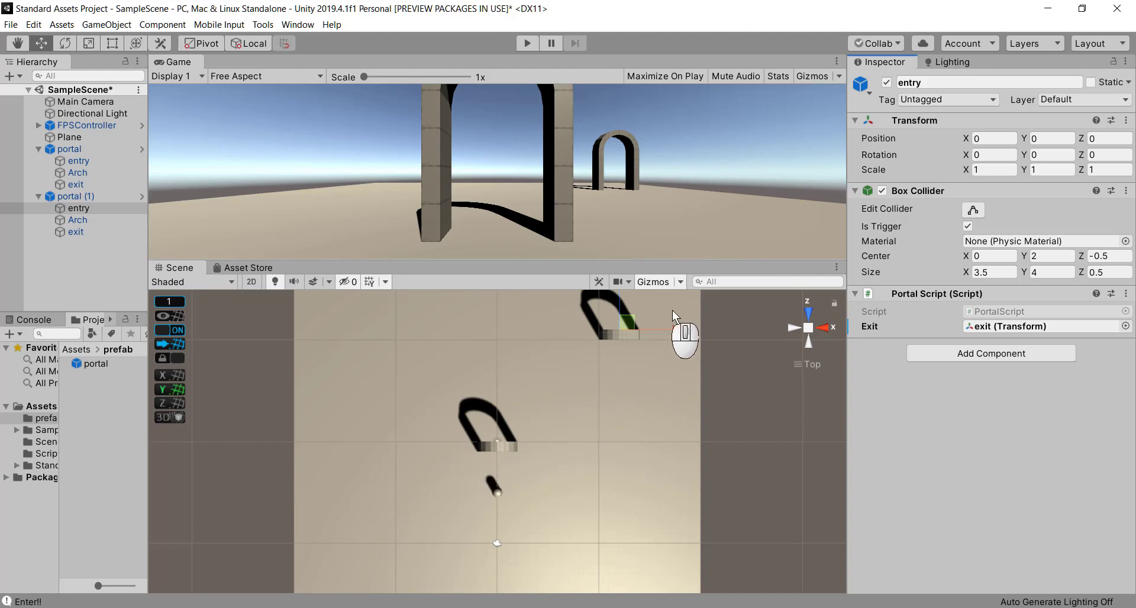
- Start play mode and walk the player through the portal and back through portal (1) to test teleporting in both directions
left_click(527, 43)
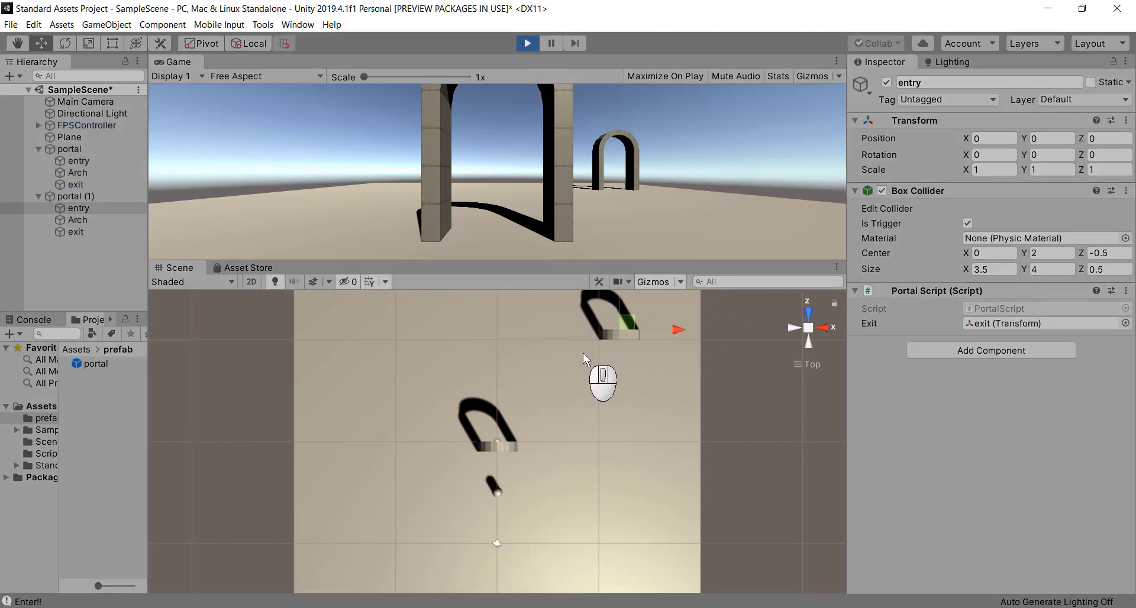
key("w")
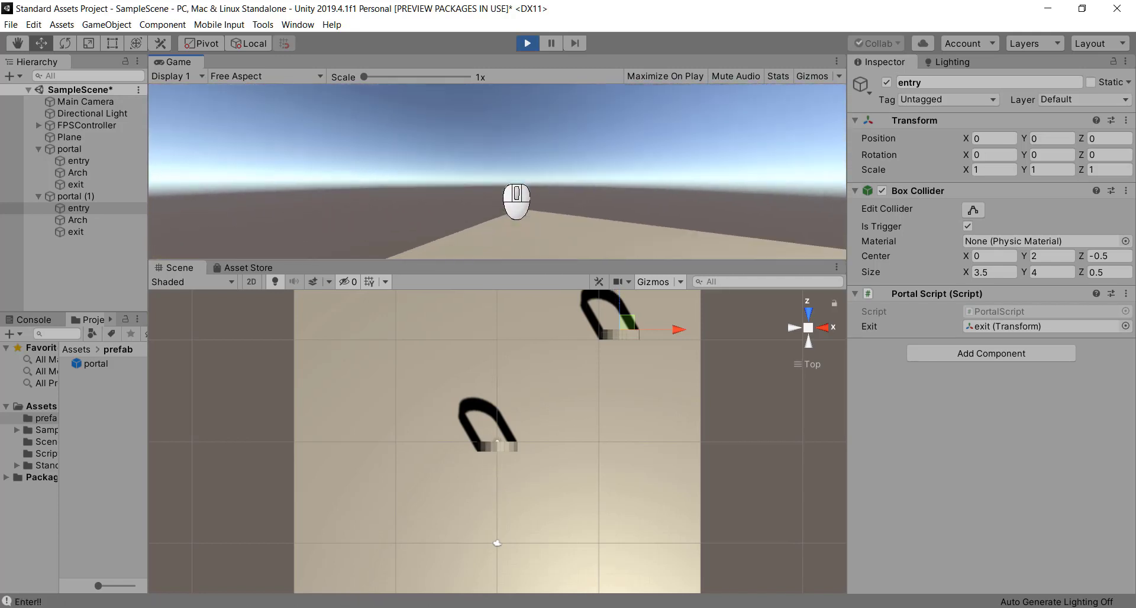
key("w")
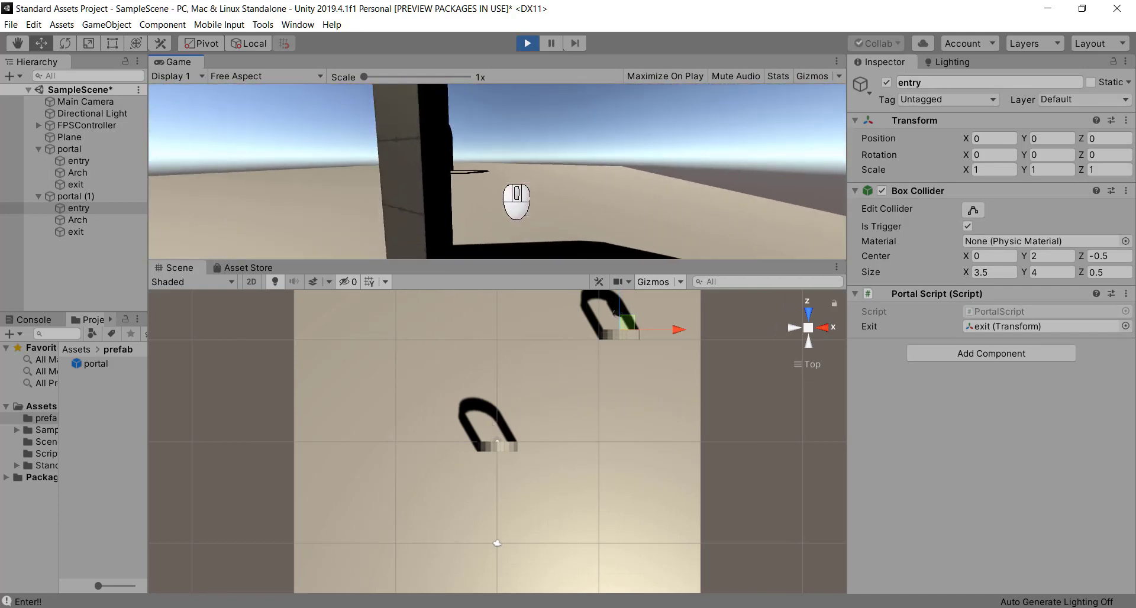
key("s")
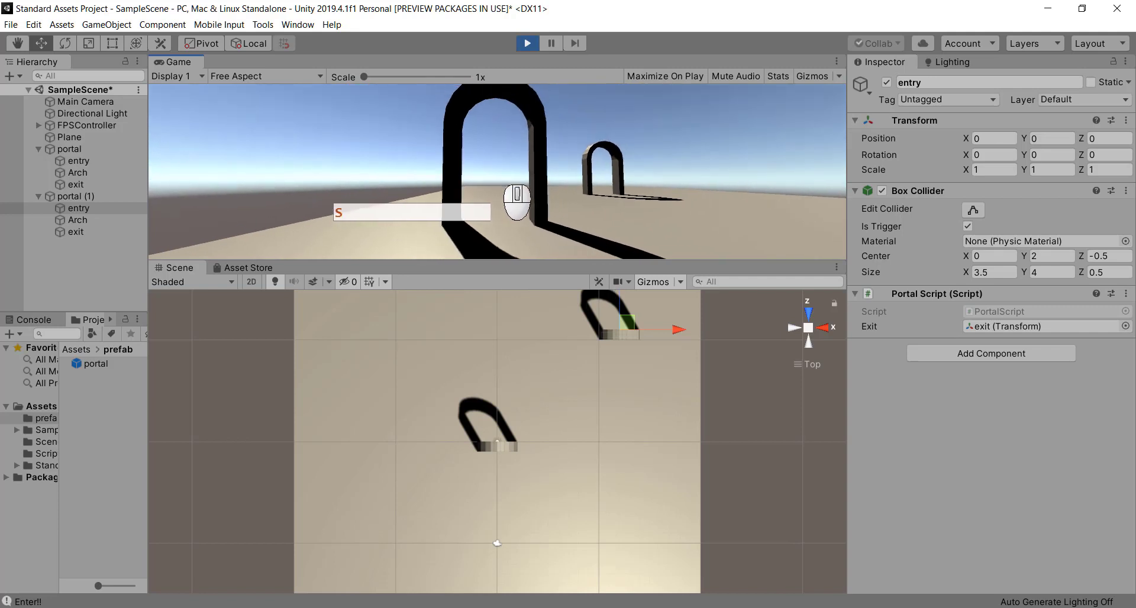
key("w")
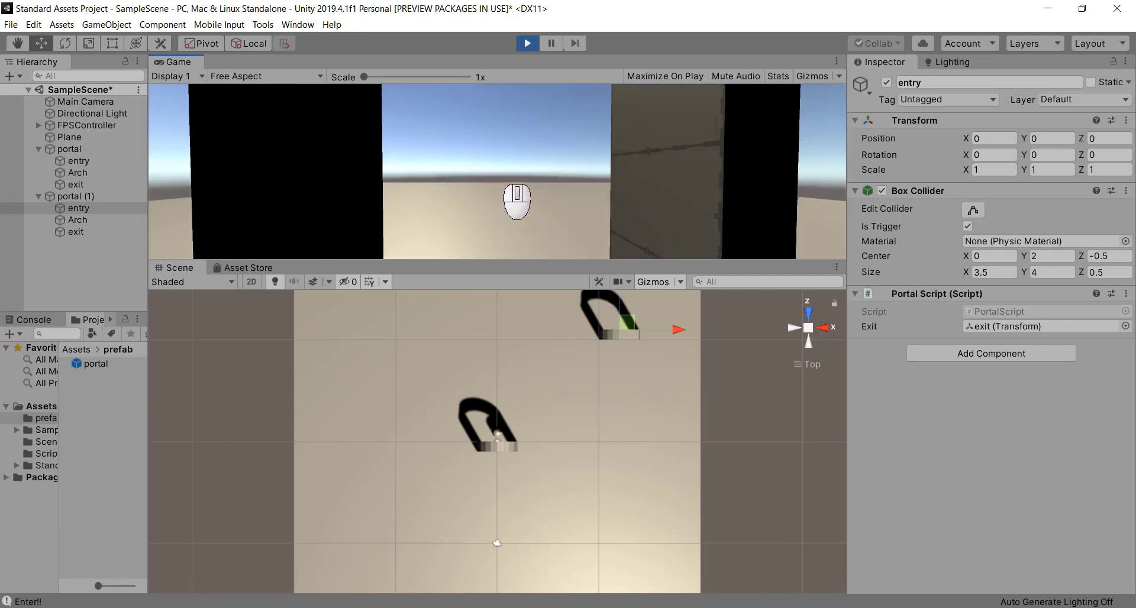
key("s")
key("w")
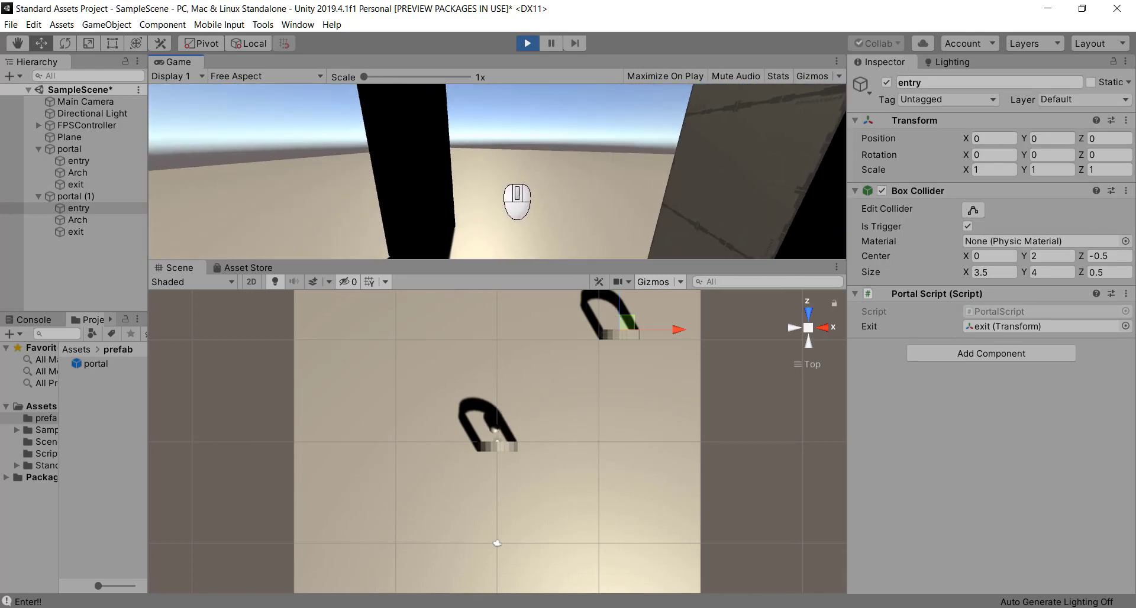
key("w")
key("s")
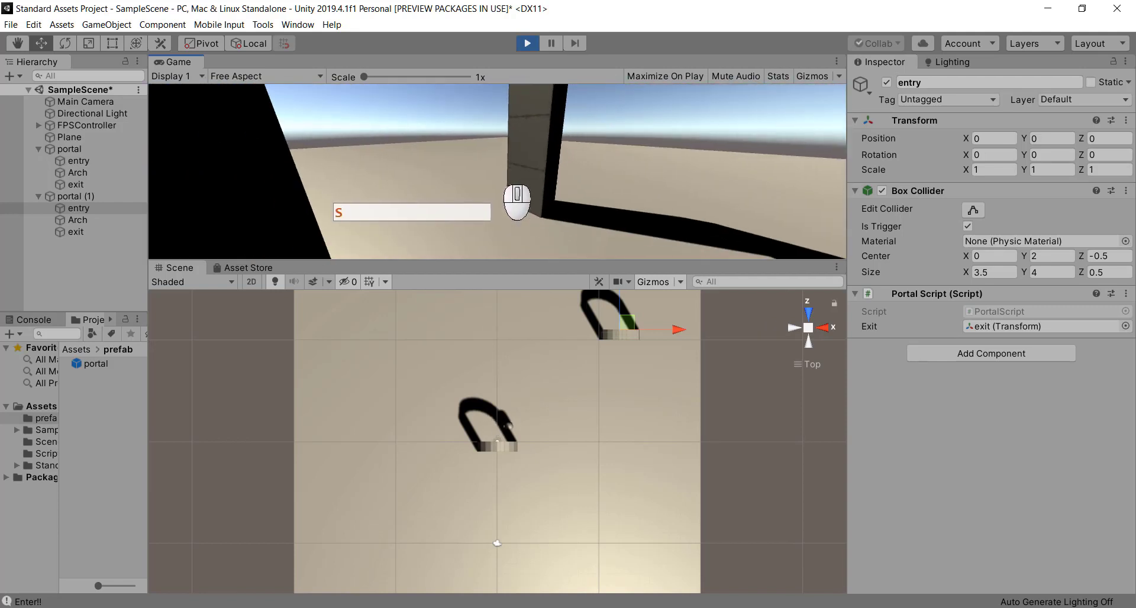
key("w")
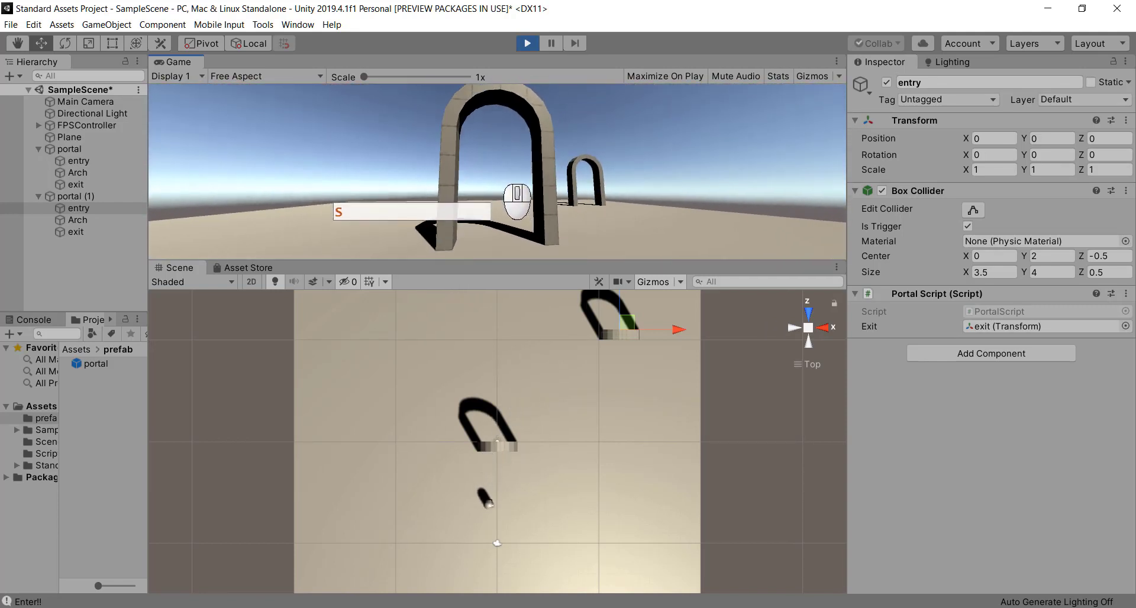
- Walk the player through both linked arches again to recheck the teleporting, and stop play mode
key("w")
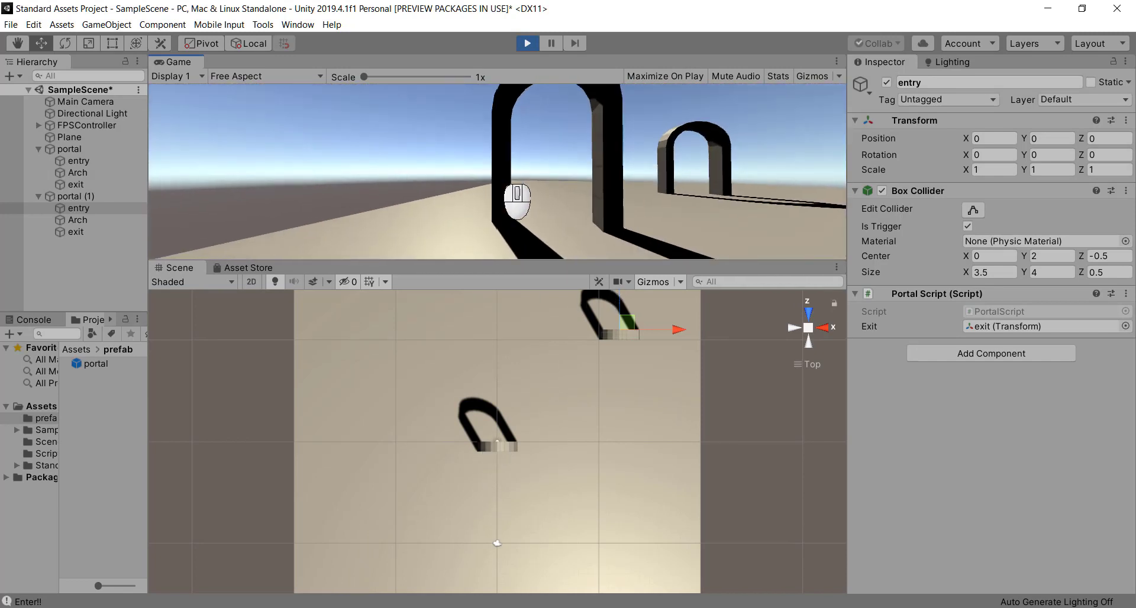
key("w")
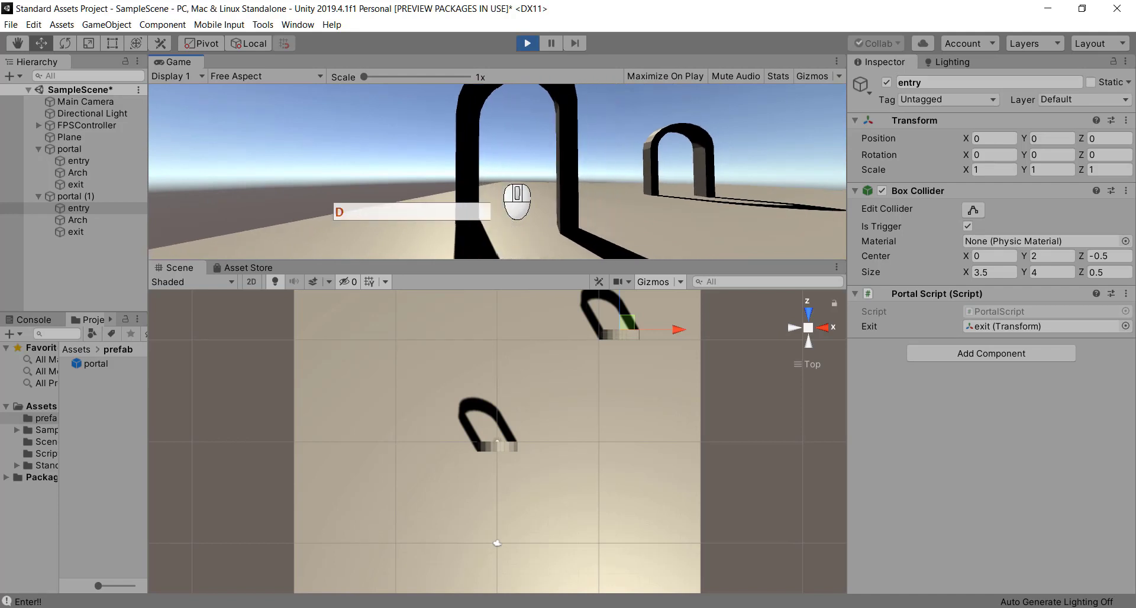
key("a")
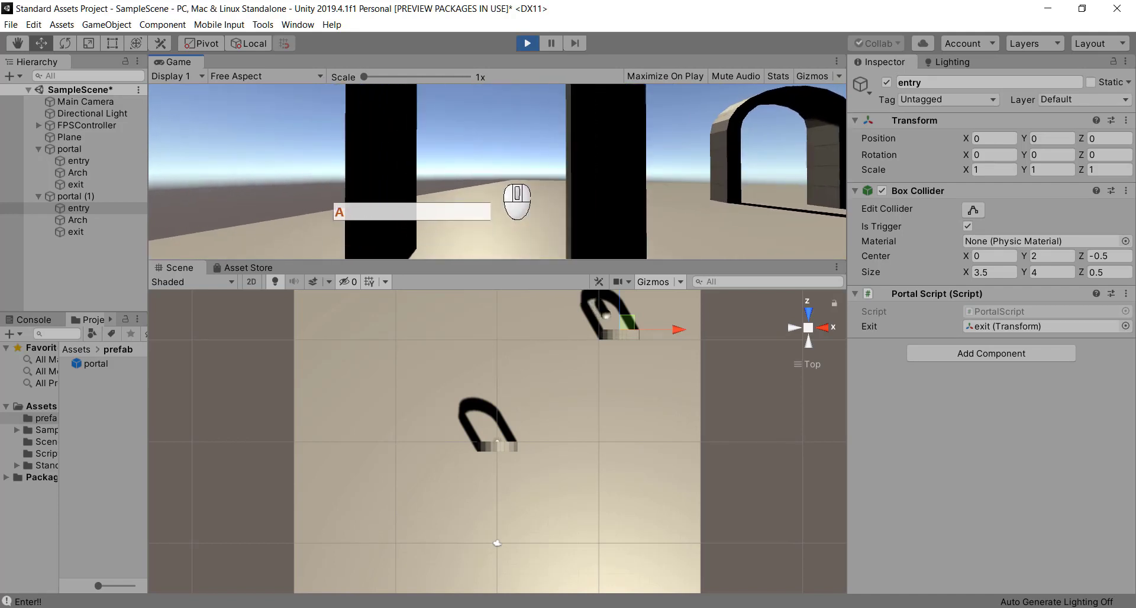
key("s")
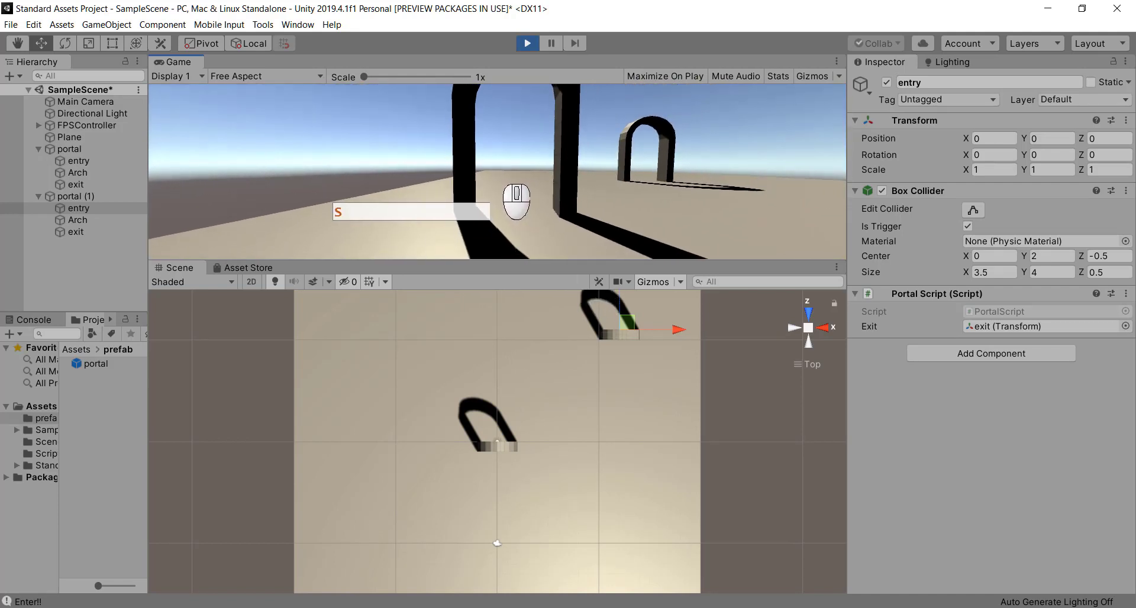
key("w")
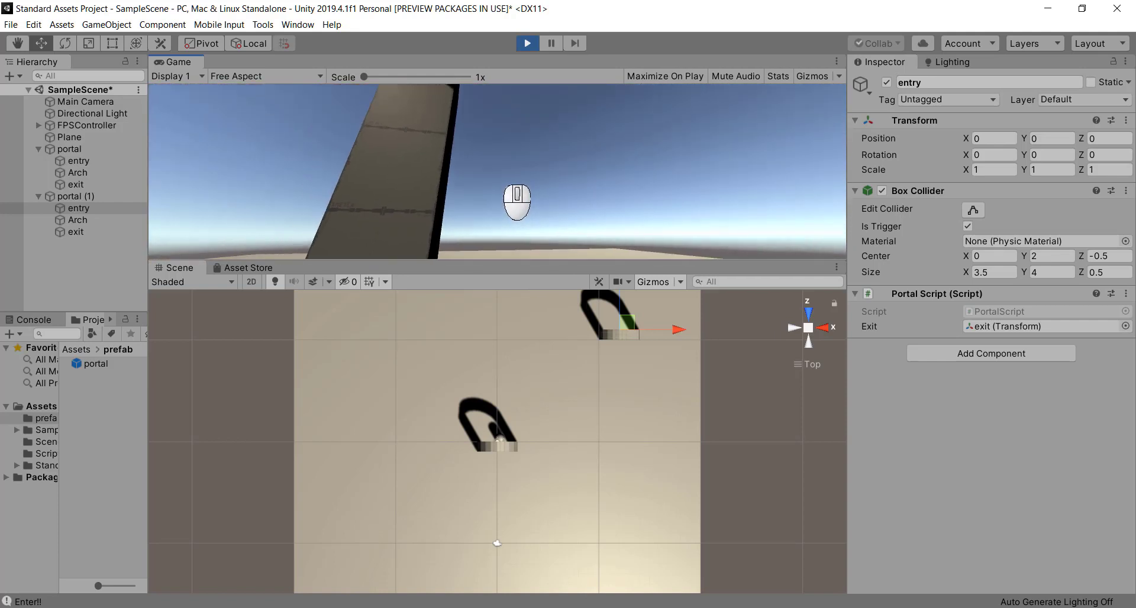
key("ctrl+p")
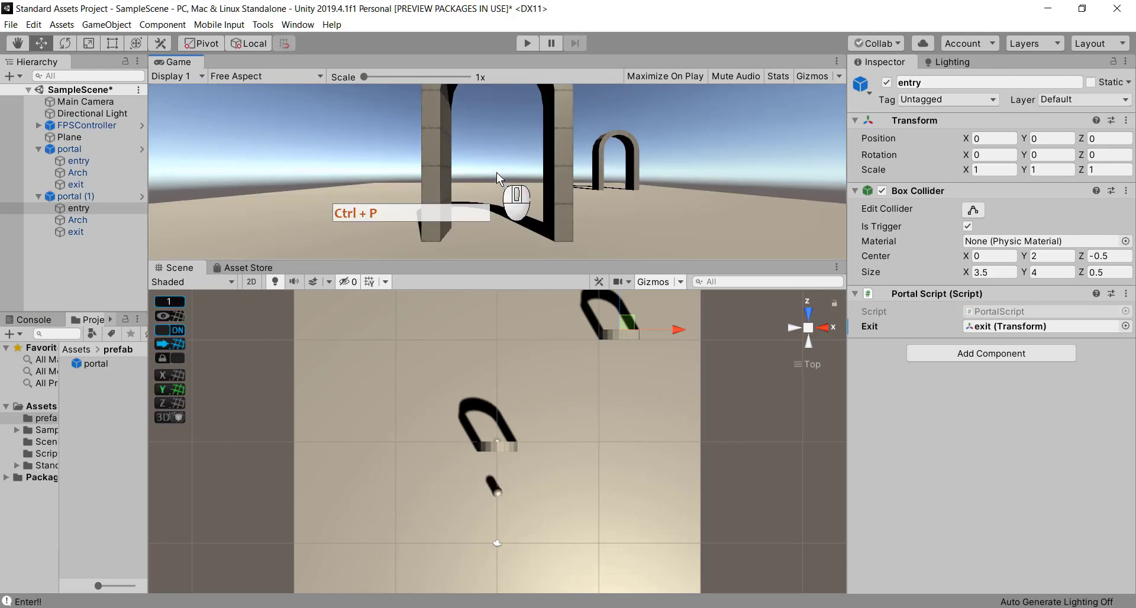
- Select FPSController, restart play mode and walk the player through both portals while tracking its position from above in the Scene view
left_click_drag(733, 173, 648, 222, "alt")
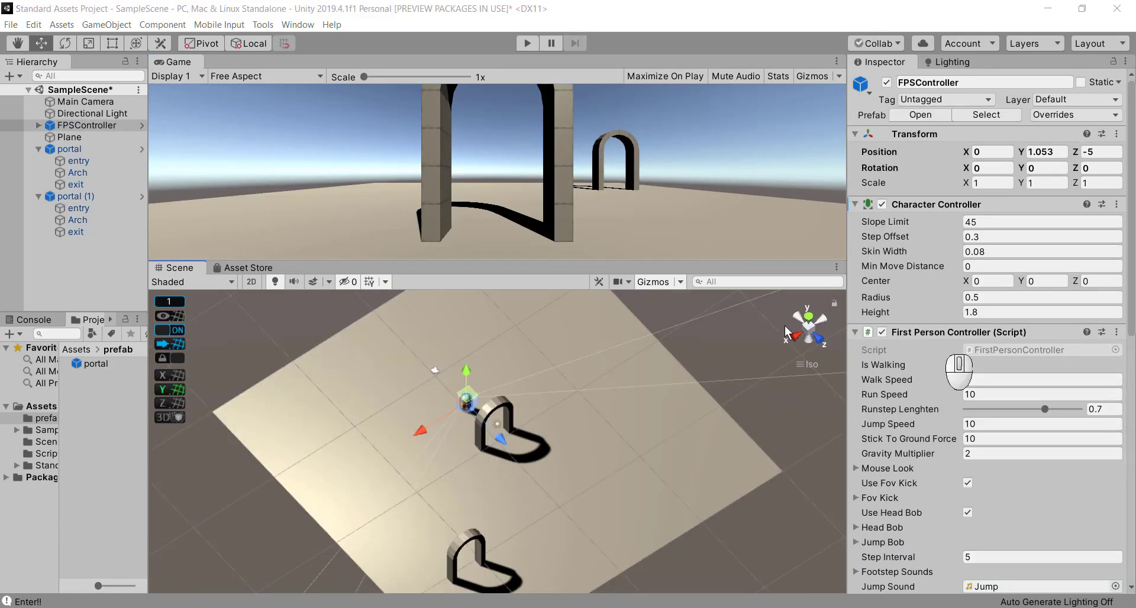
left_click(802, 318)
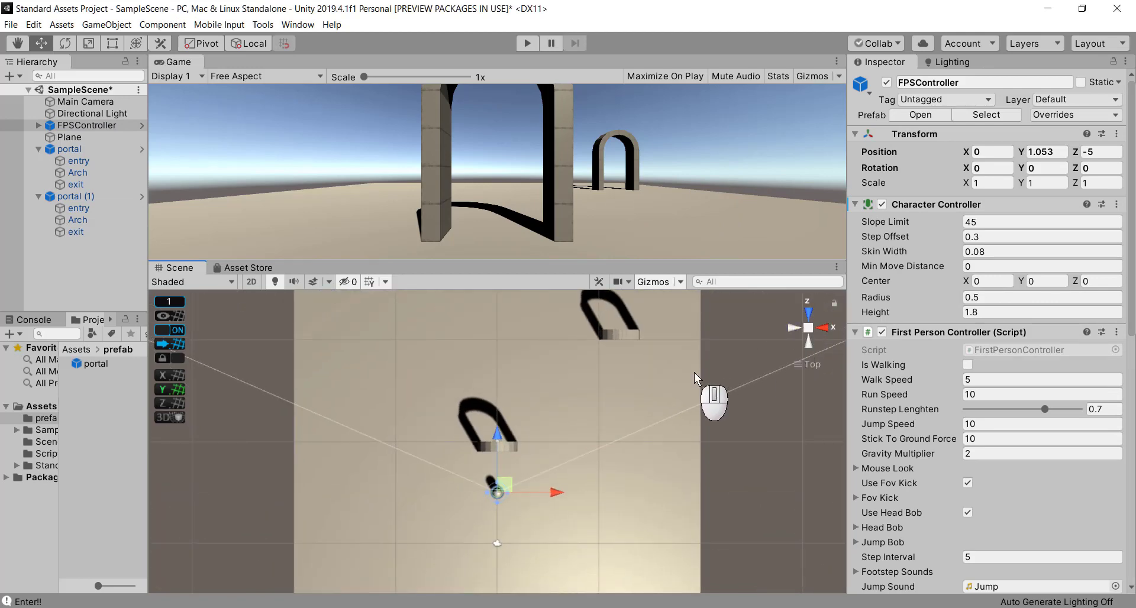
right_click_drag(643, 400, 624, 292, "alt")
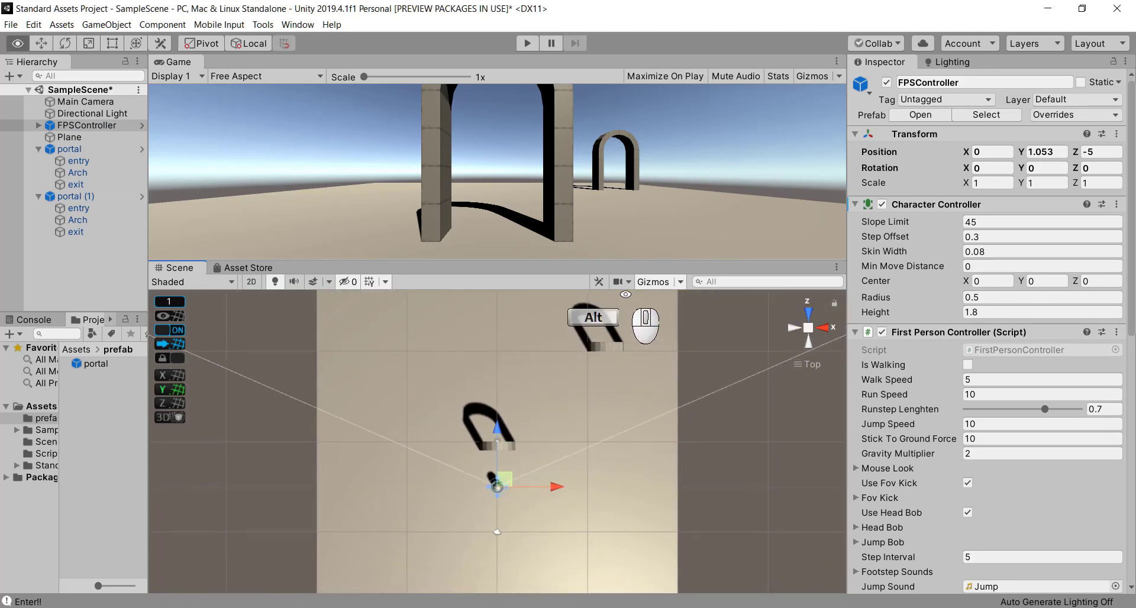
left_click(527, 43)
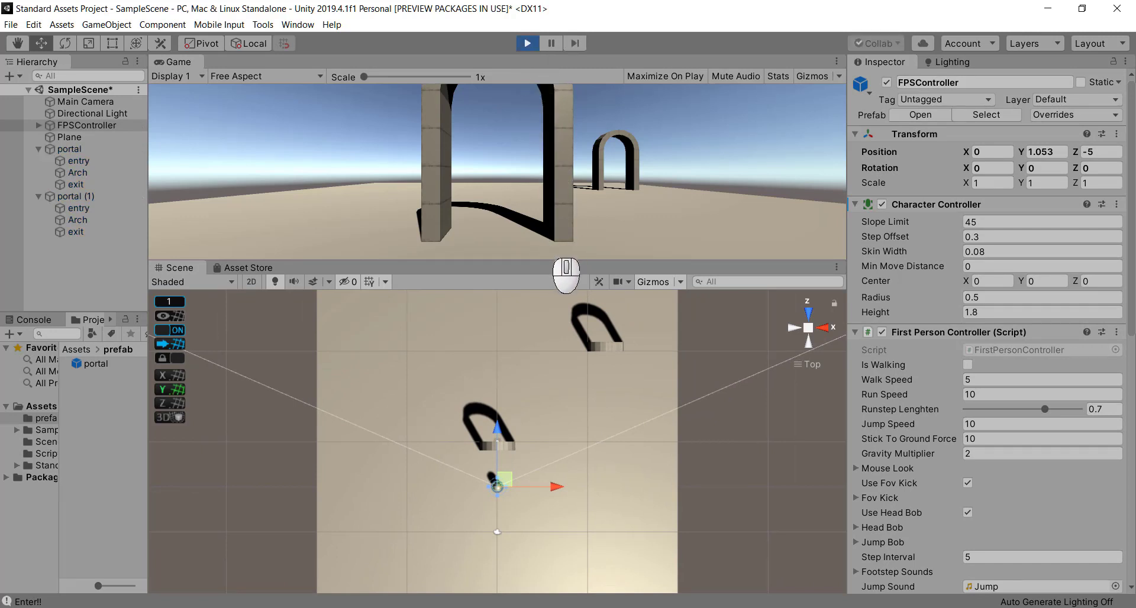
key("w")
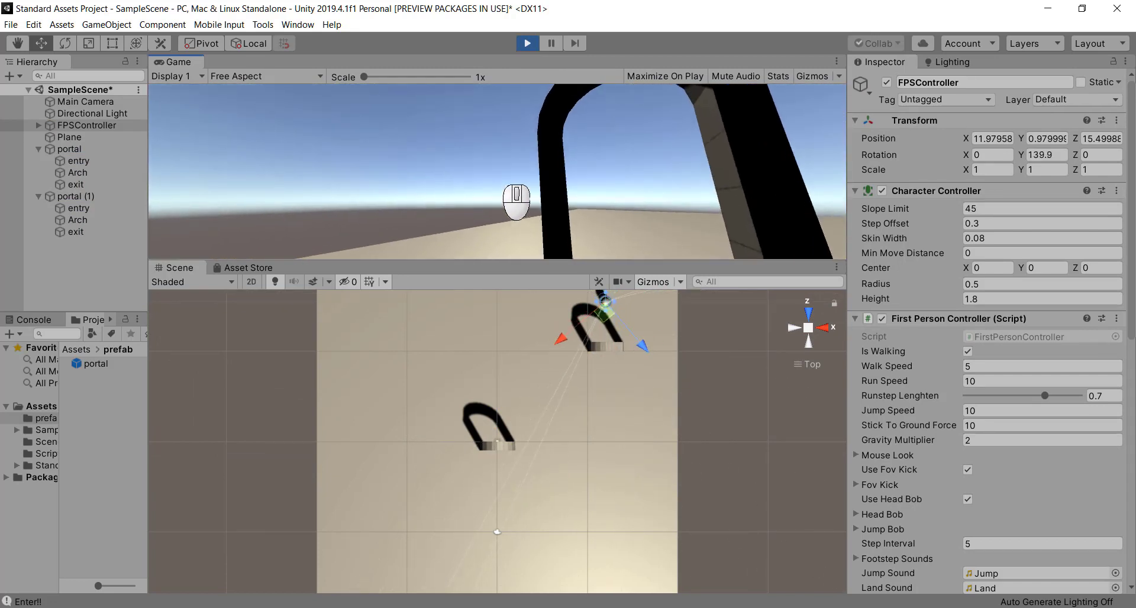
key("w")
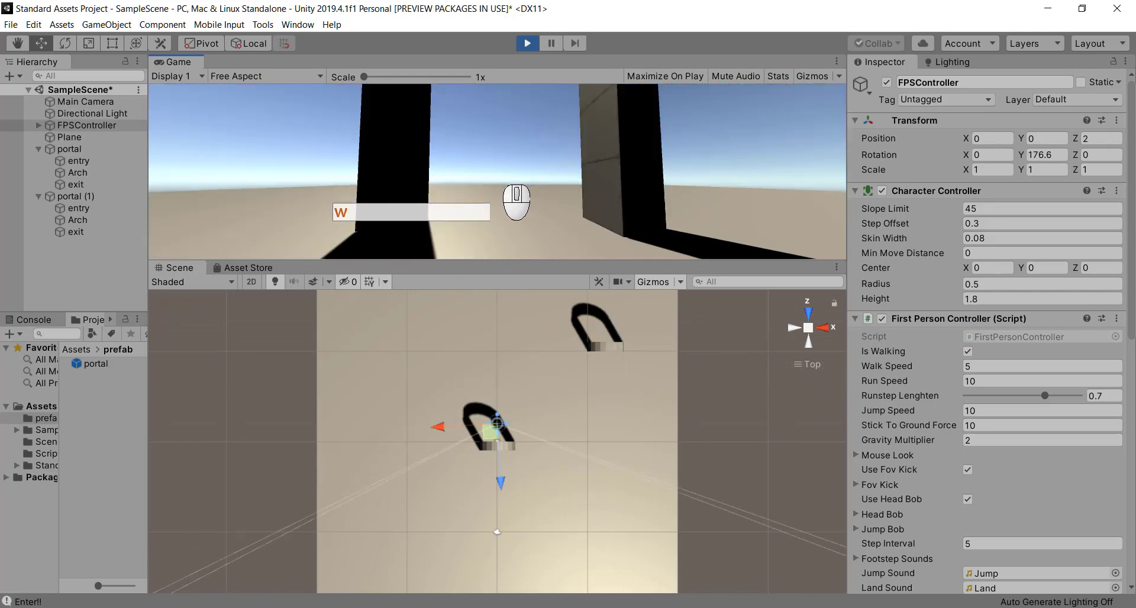
key("s")
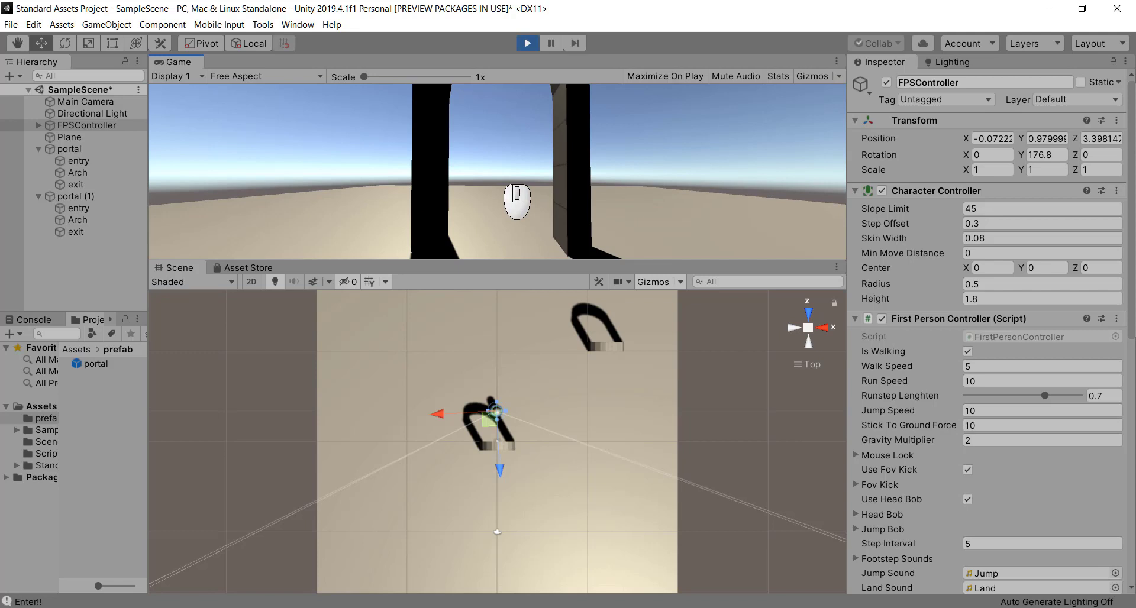
key("w")
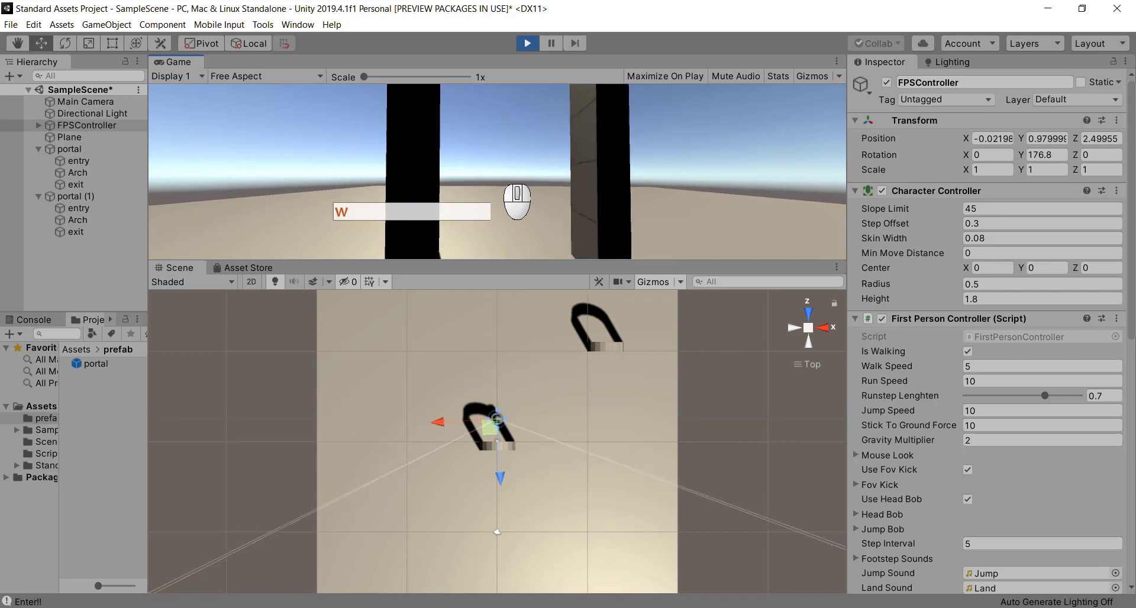
- Release the game cursor, view the running scene from the side, and walk the player through the first arch from behind
key("Escape")
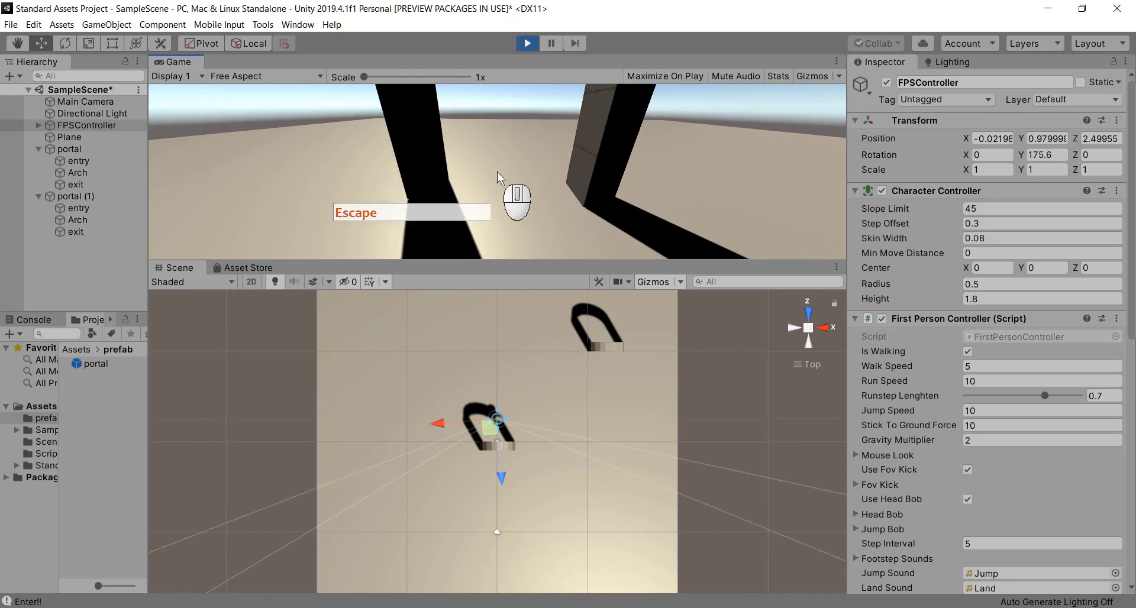
left_click_drag(568, 337, 491, 392, "alt")
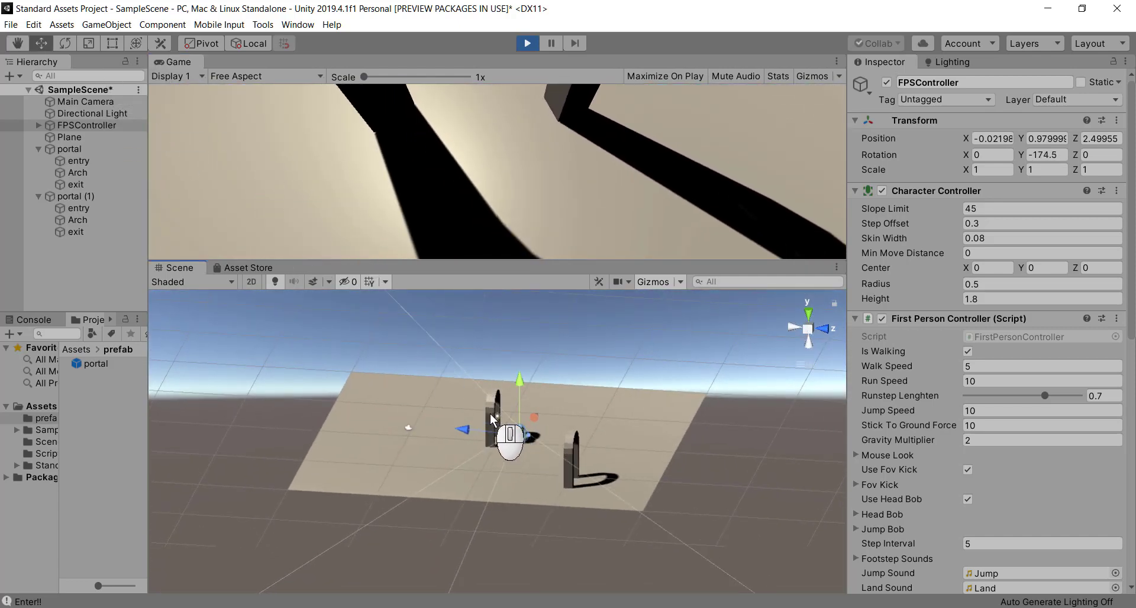
left_click(481, 158)
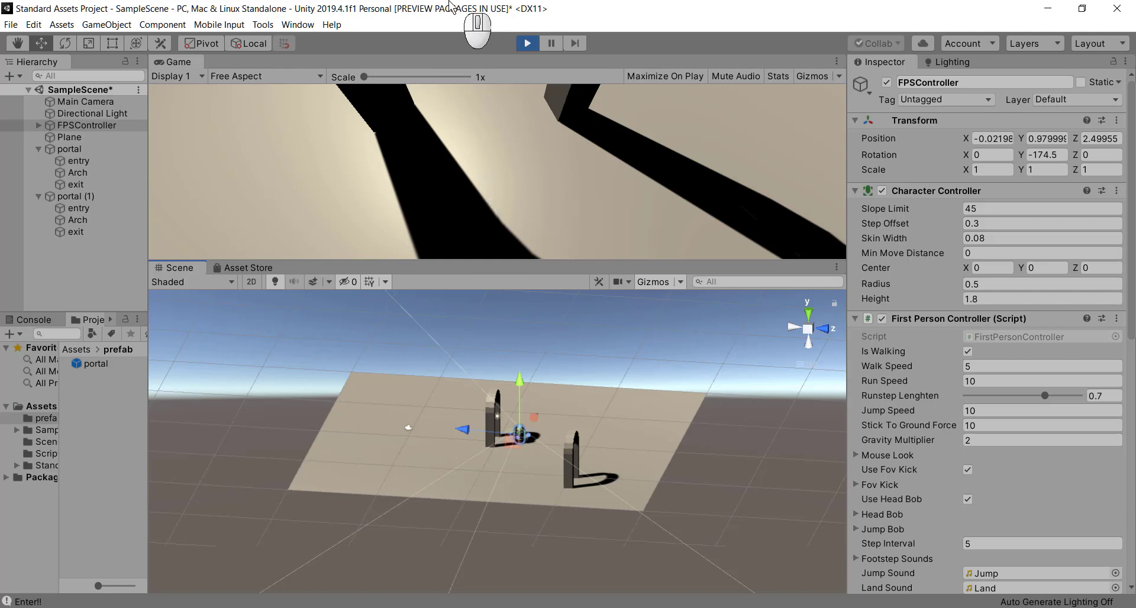
left_click(500, 168)
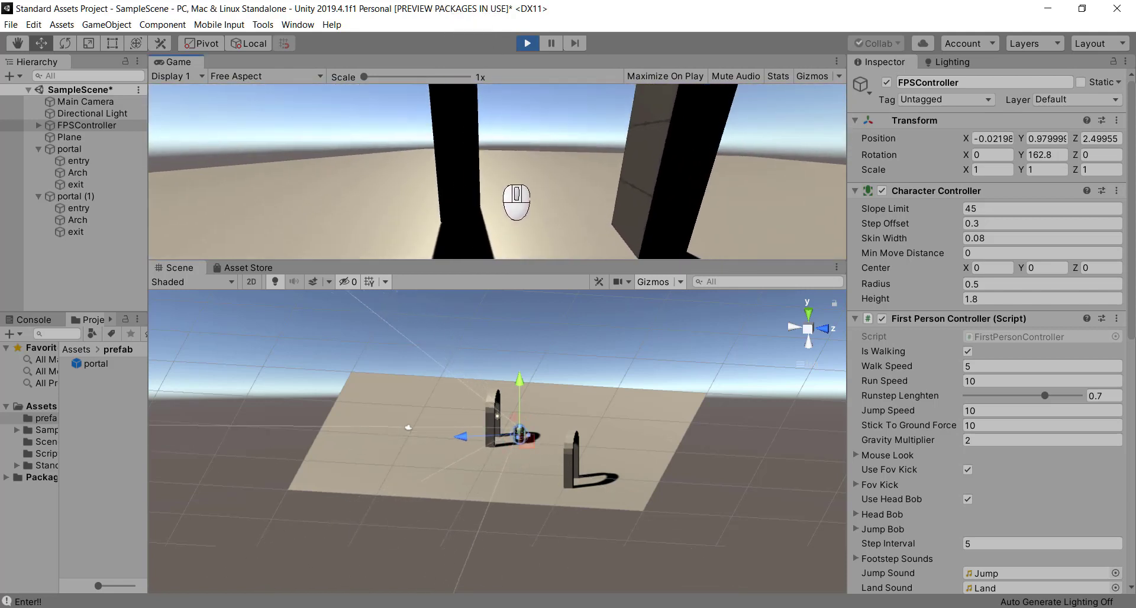
key("a")
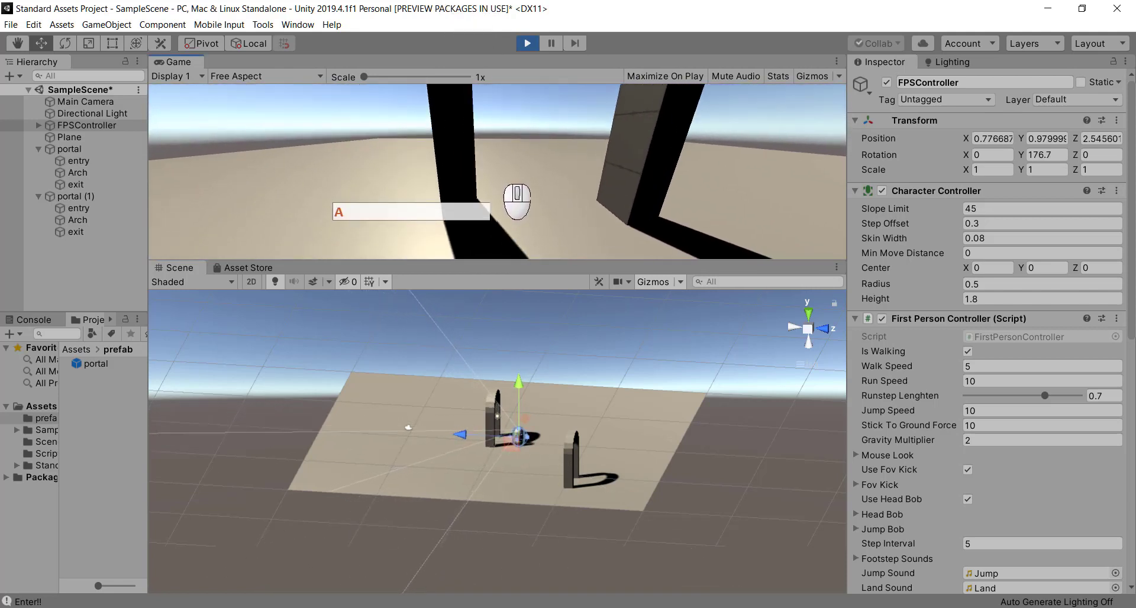
key("w")
key("d")
key("w")
key("w")
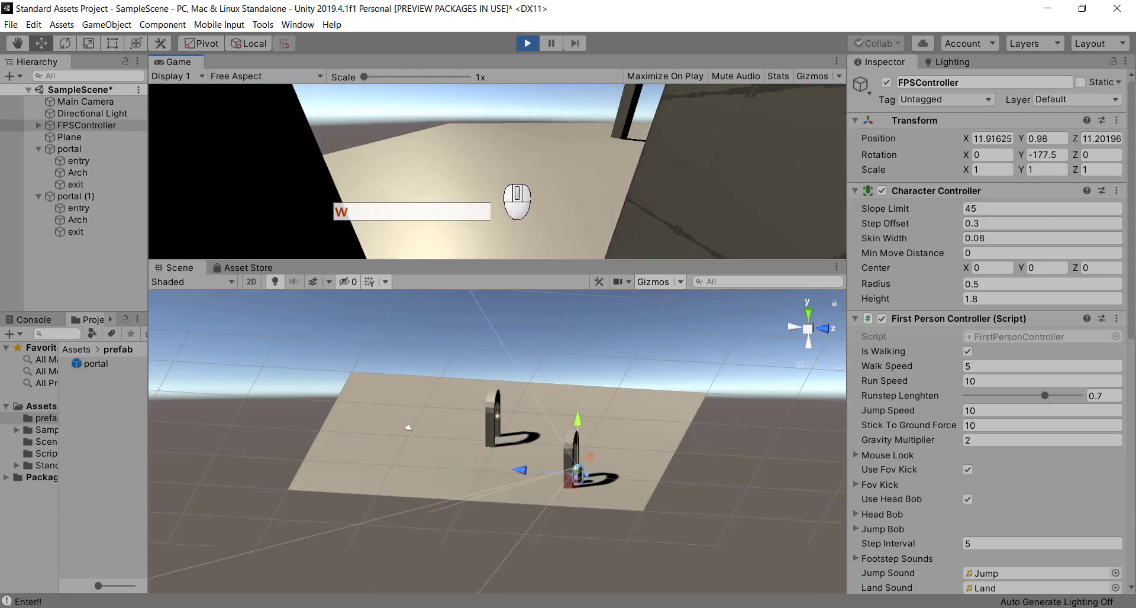
key("w")
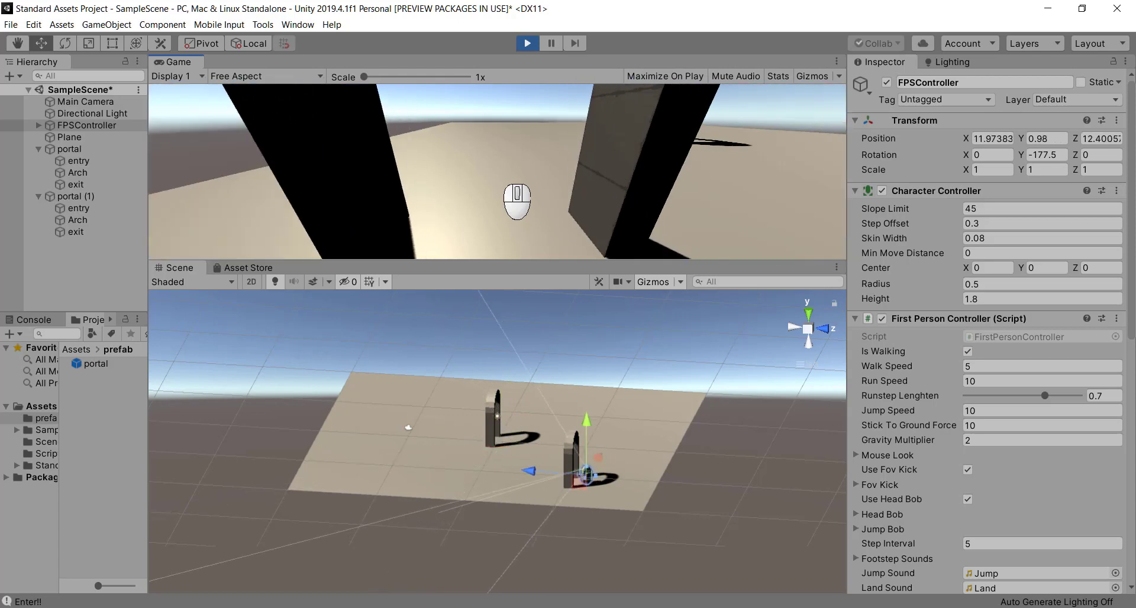
- Keep walking the player forward to test repeated teleporting between the two portals, and stop play mode
key("w")
key("w")
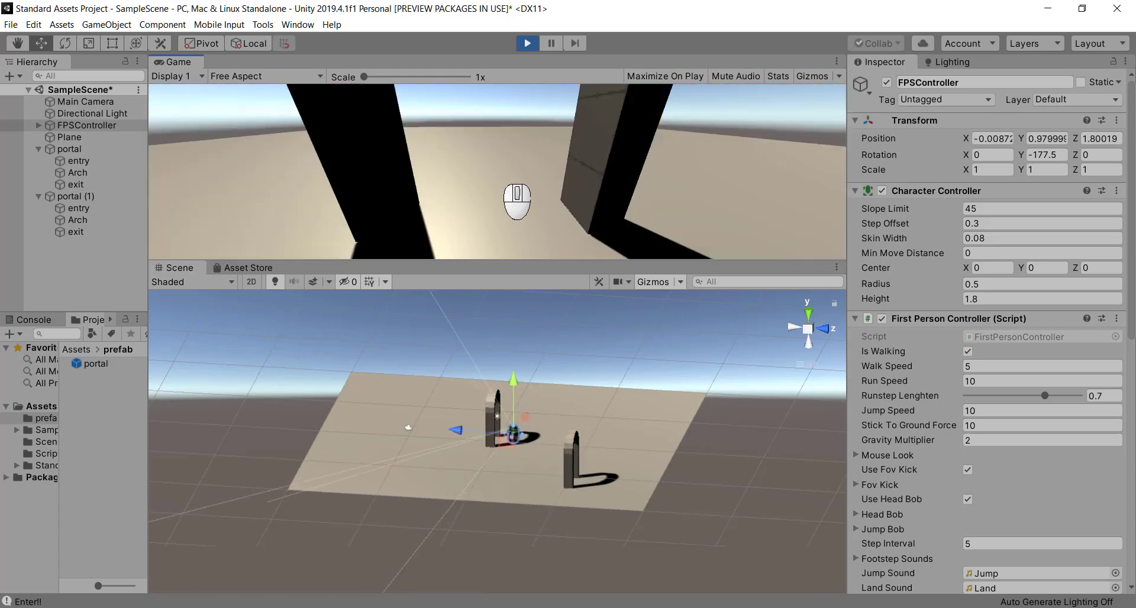
key("w")
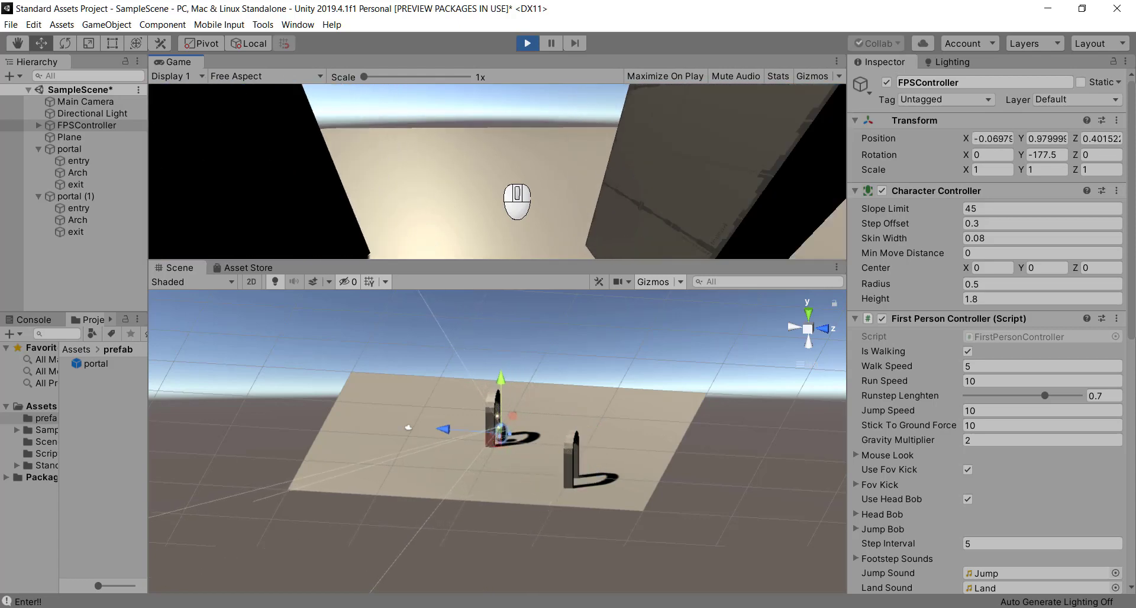
key("w")
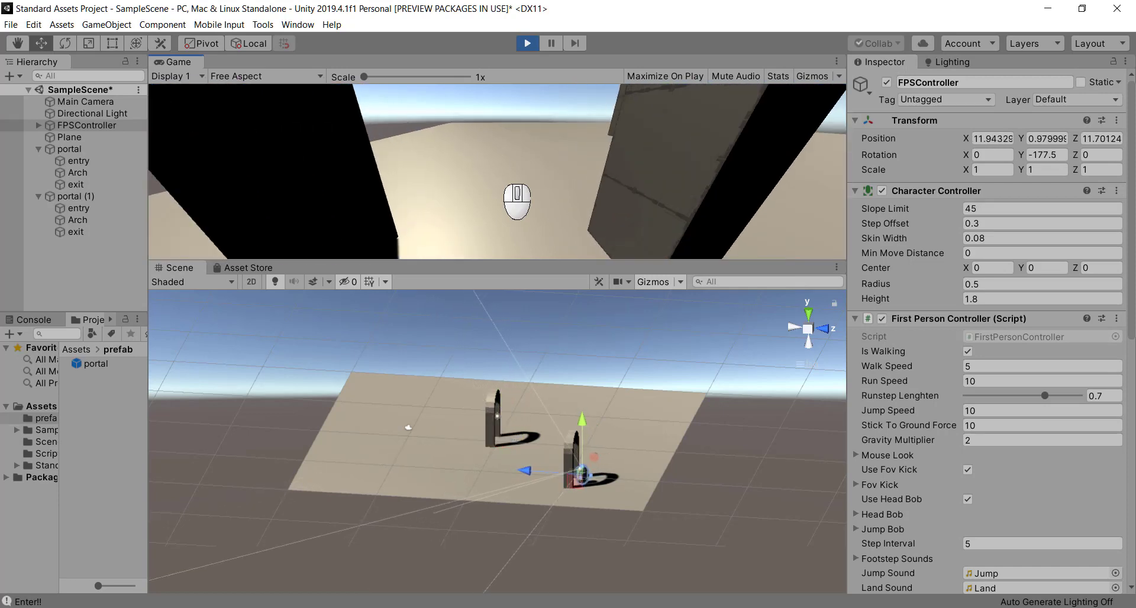
key("w")
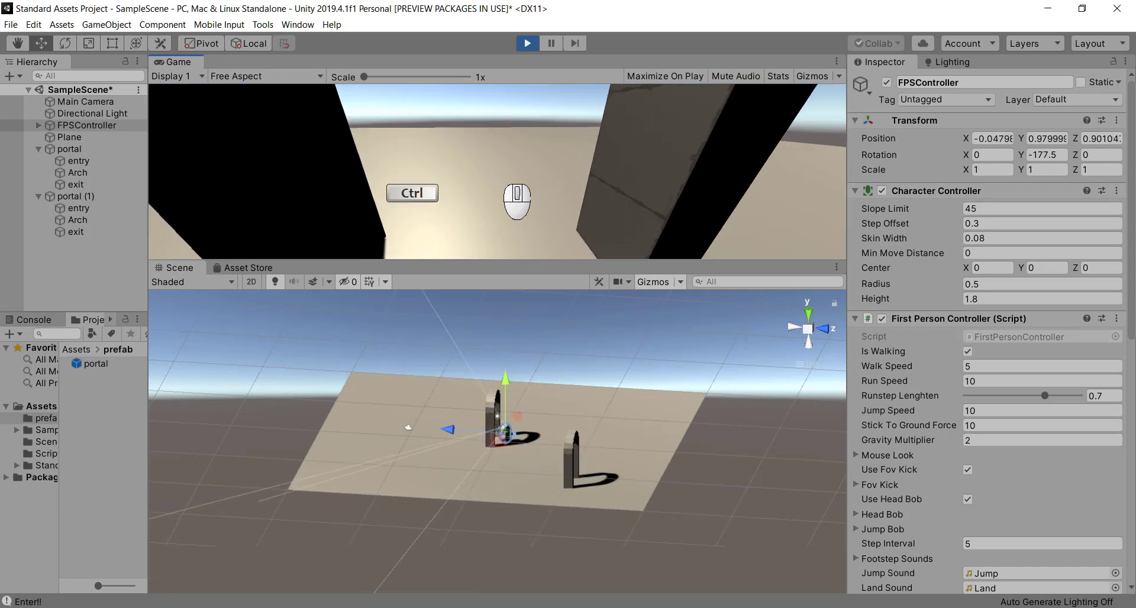
key("ctrl+p")
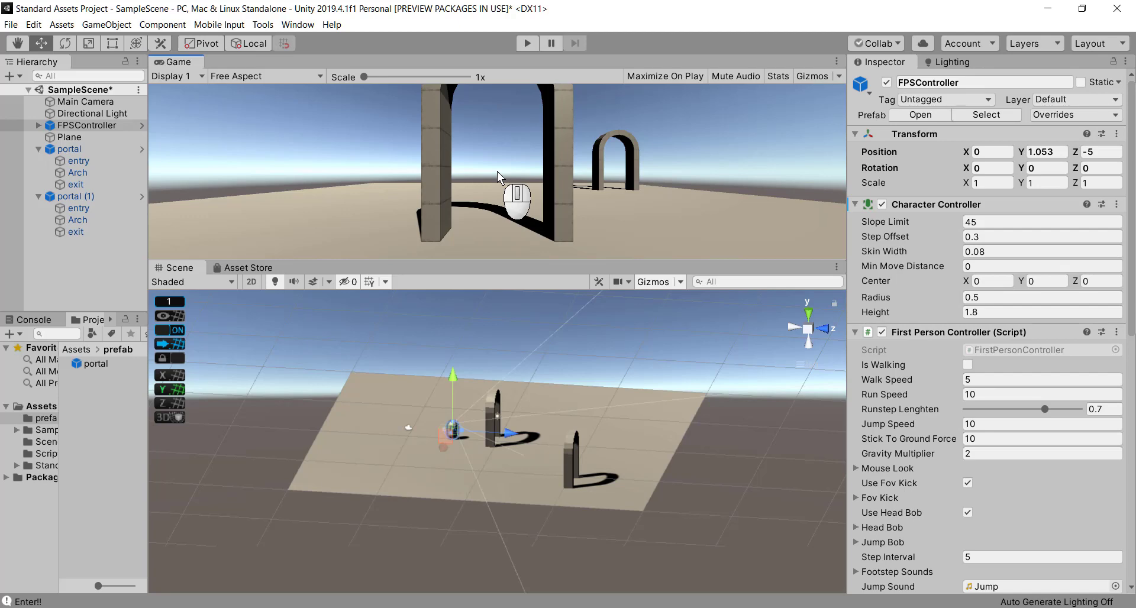
key("alt")
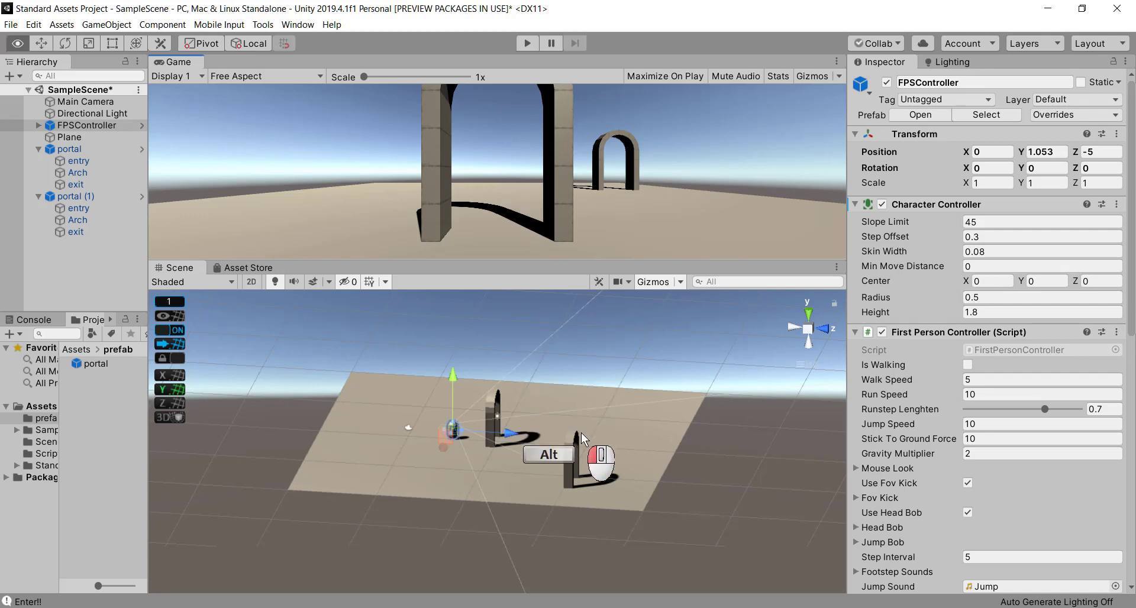
- In Visual Studio, append + other.transform.forward to exit.position in the teleport line of PortalScript's OnTriggerEnter
left_click_drag(644, 414, 596, 473, "alt")
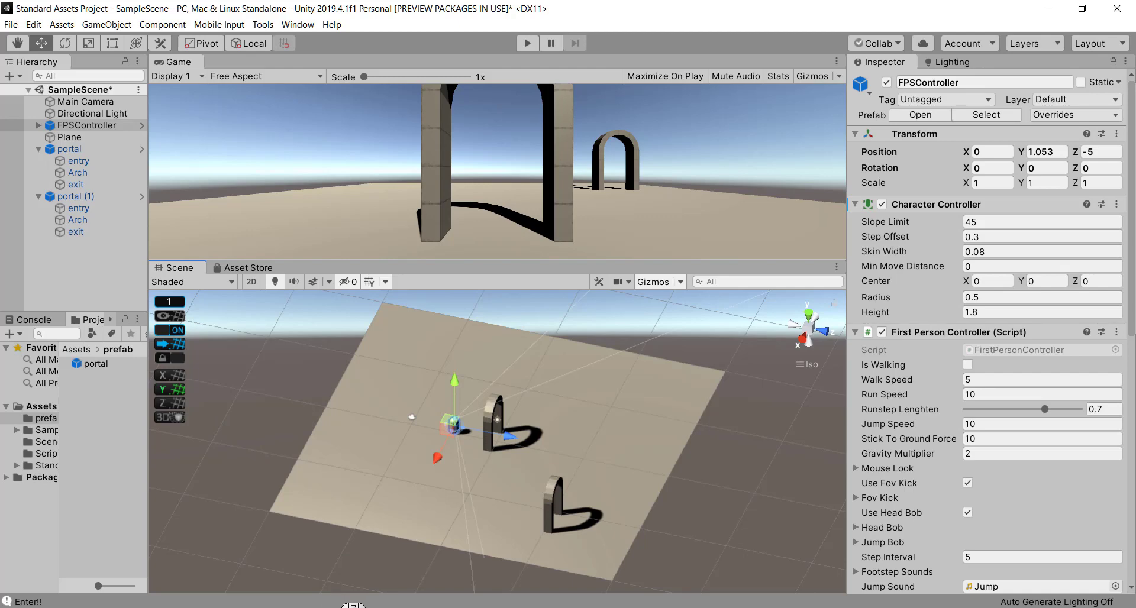
left_click(333, 605)
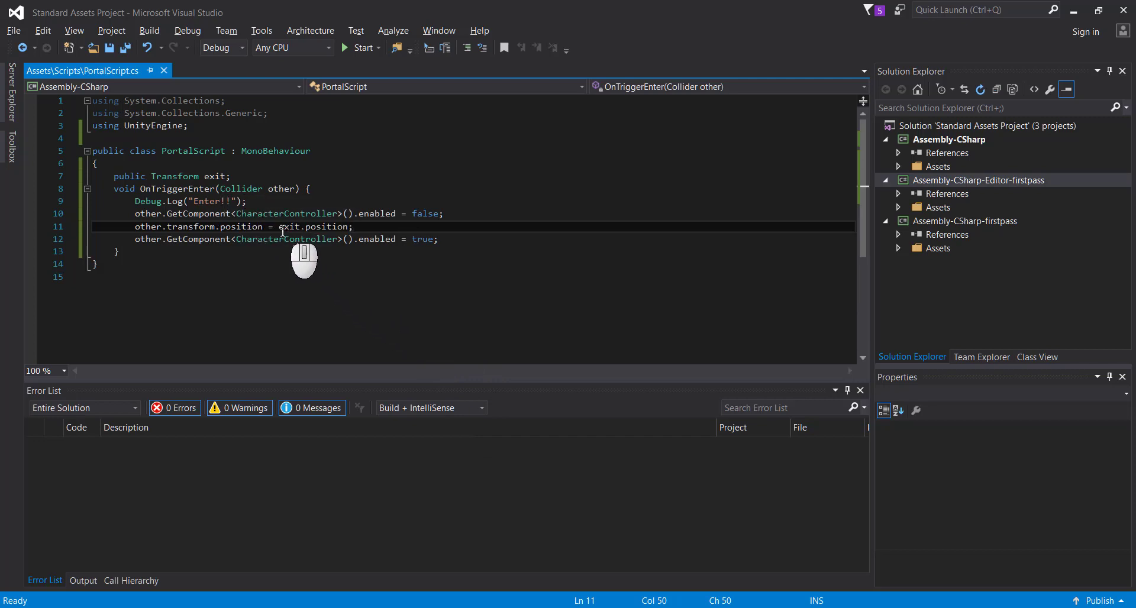
mouse_move(281, 232)
left_click_drag(280, 231, 349, 230)
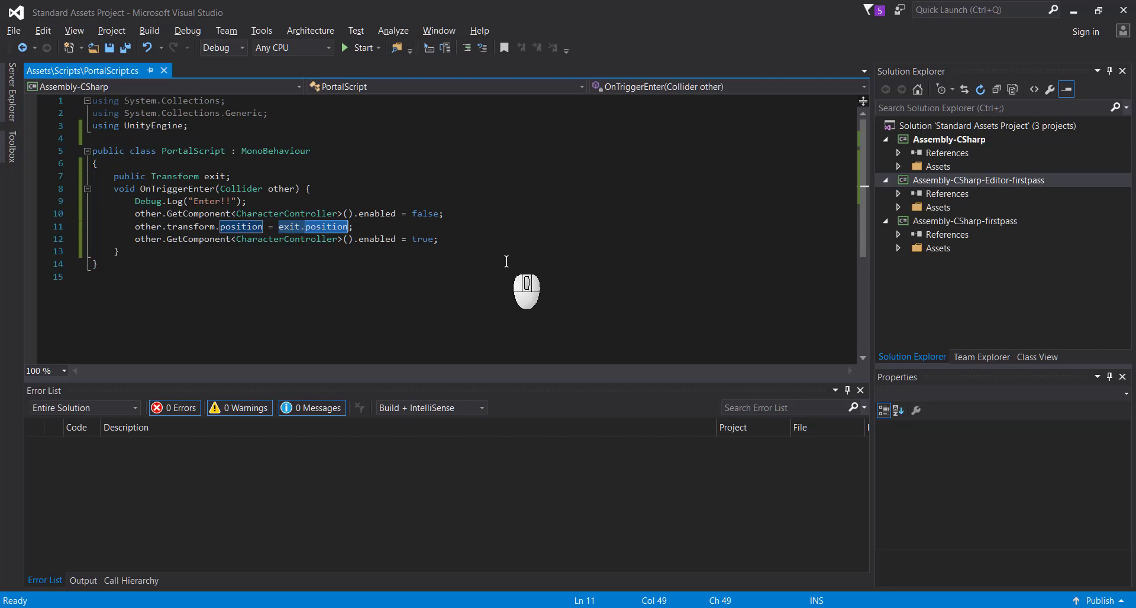
left_click(349, 227)
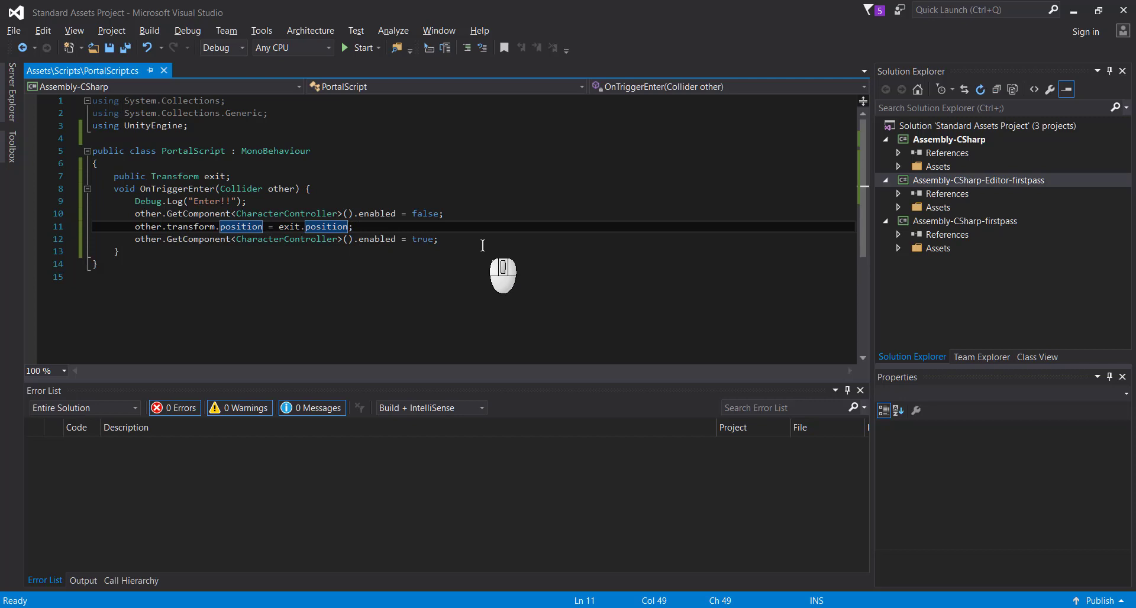
type("+")
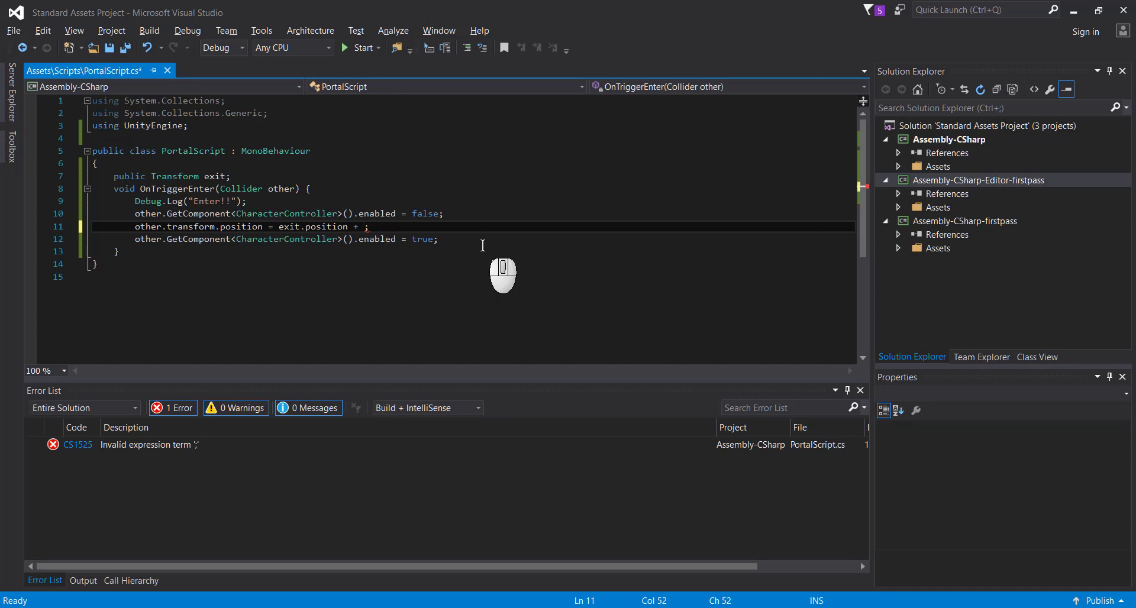
type("t")
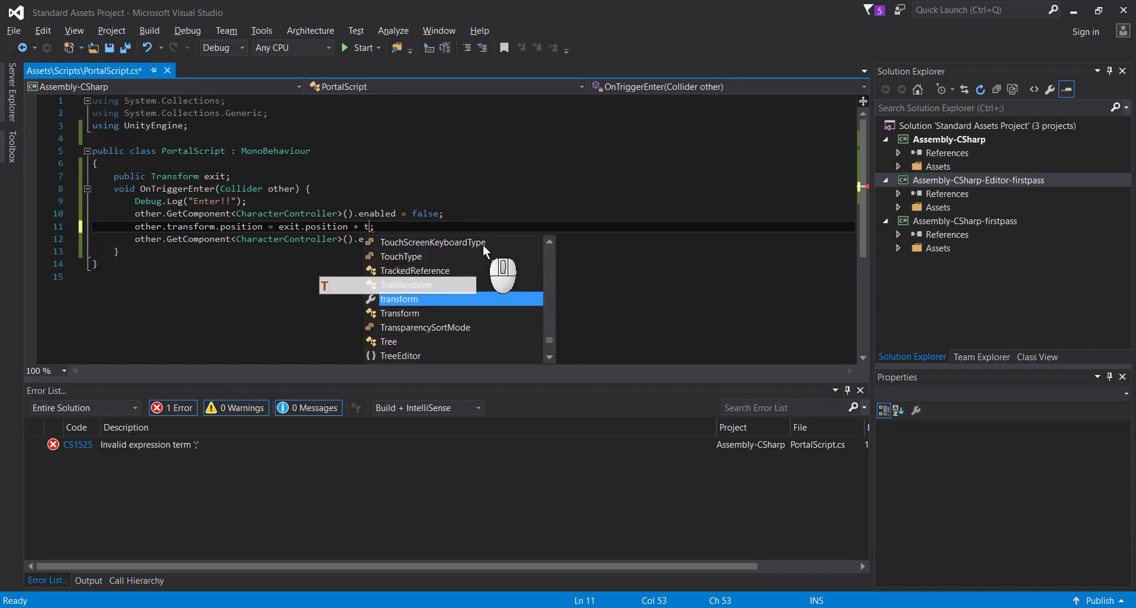
key("BackSpace")
type("other.t")
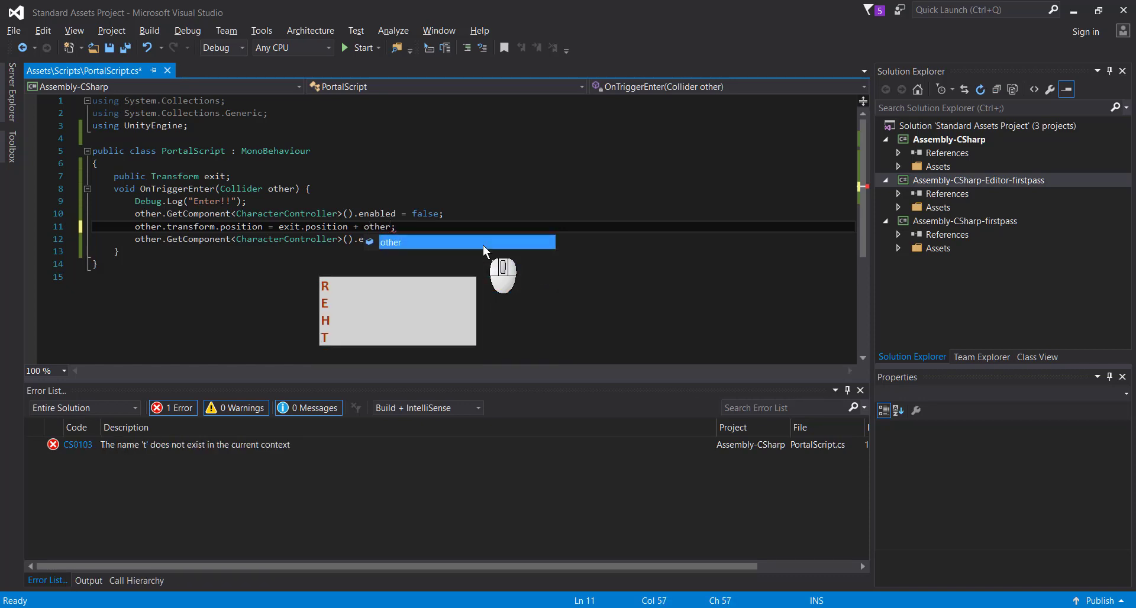
type("ransfo")
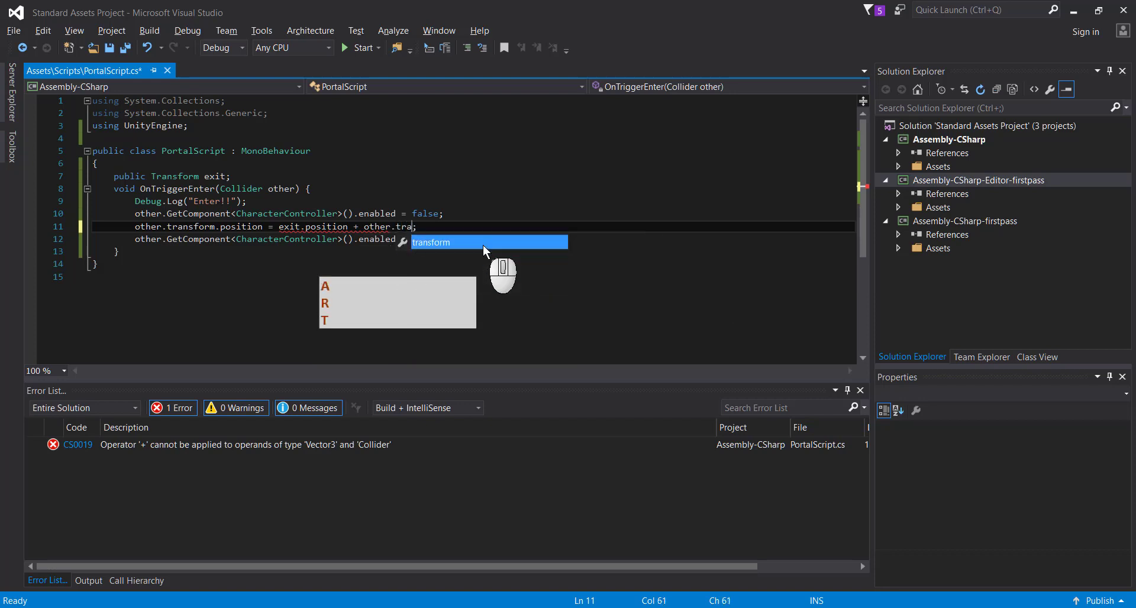
key("Return")
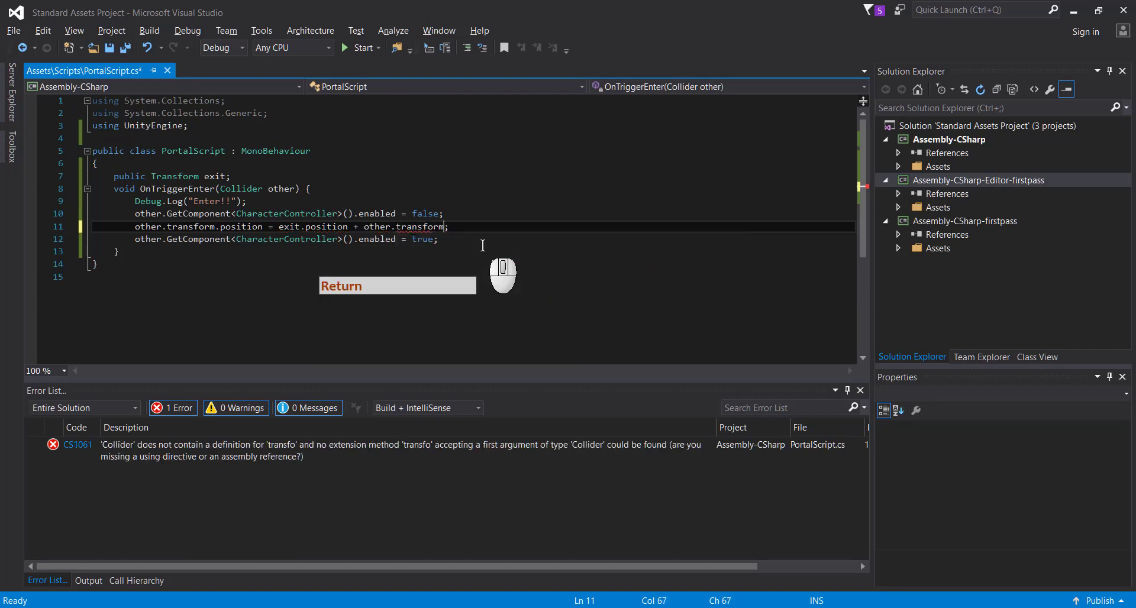
type(".for")
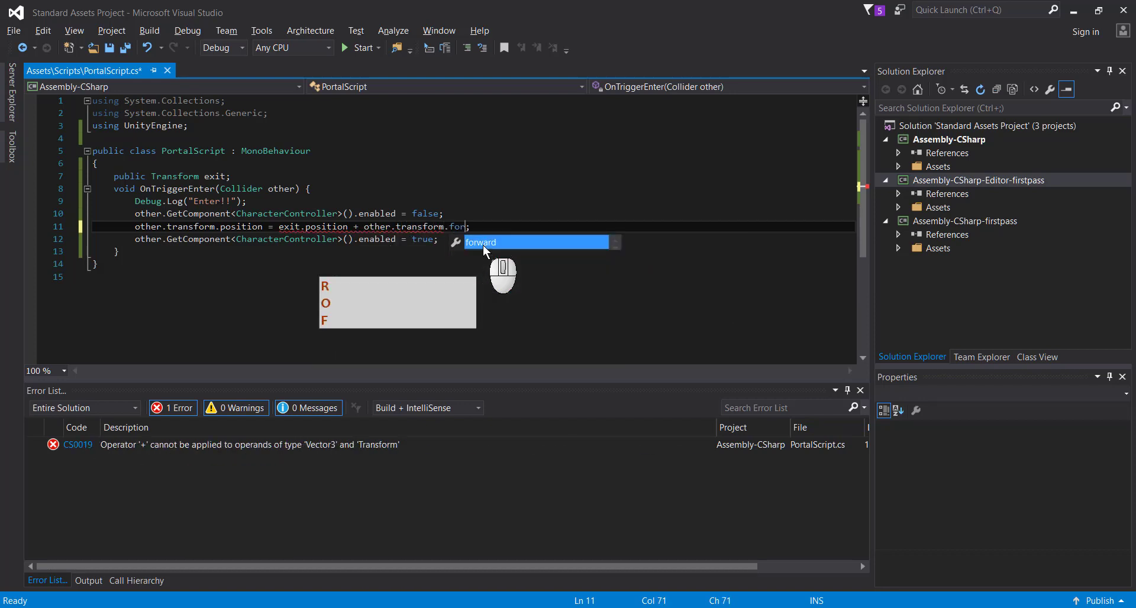
key("Return")
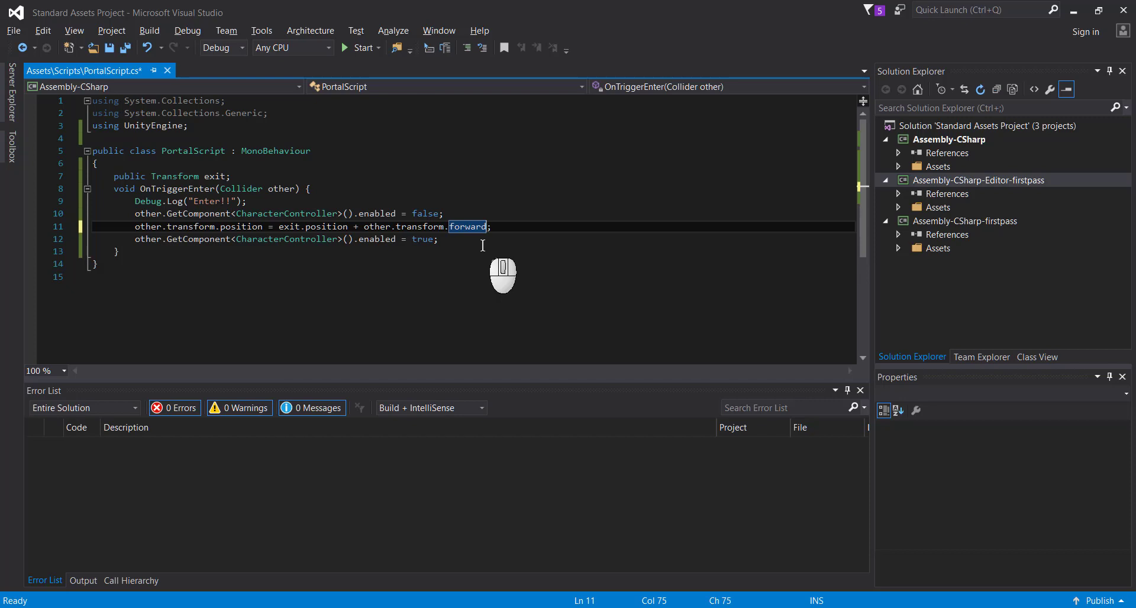
- Multiply the forward offset in the teleport line by 2f
type("*")
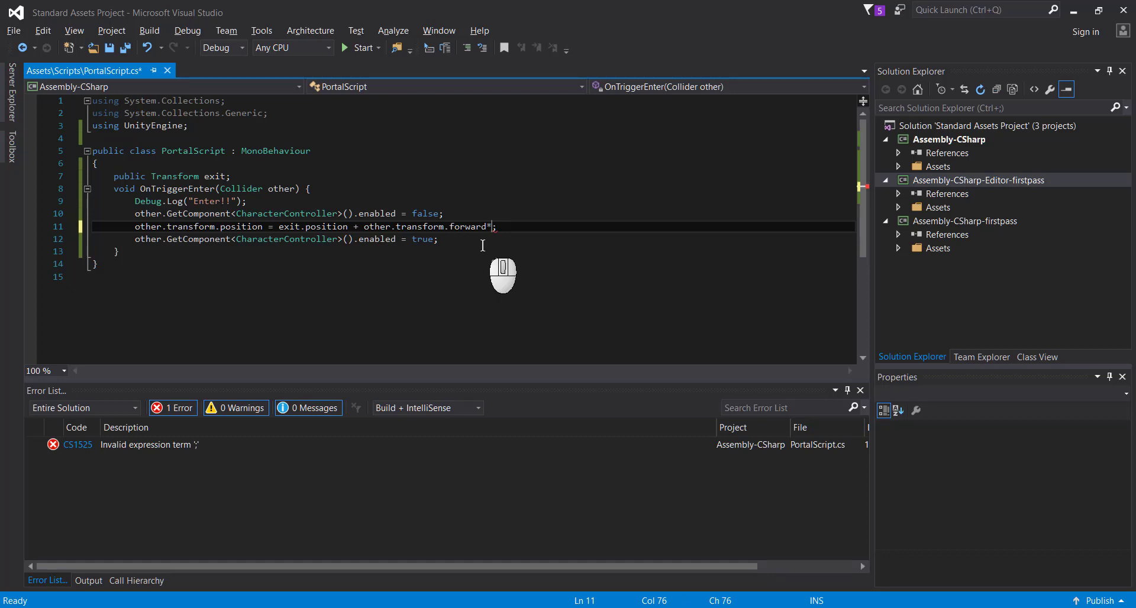
type("2")
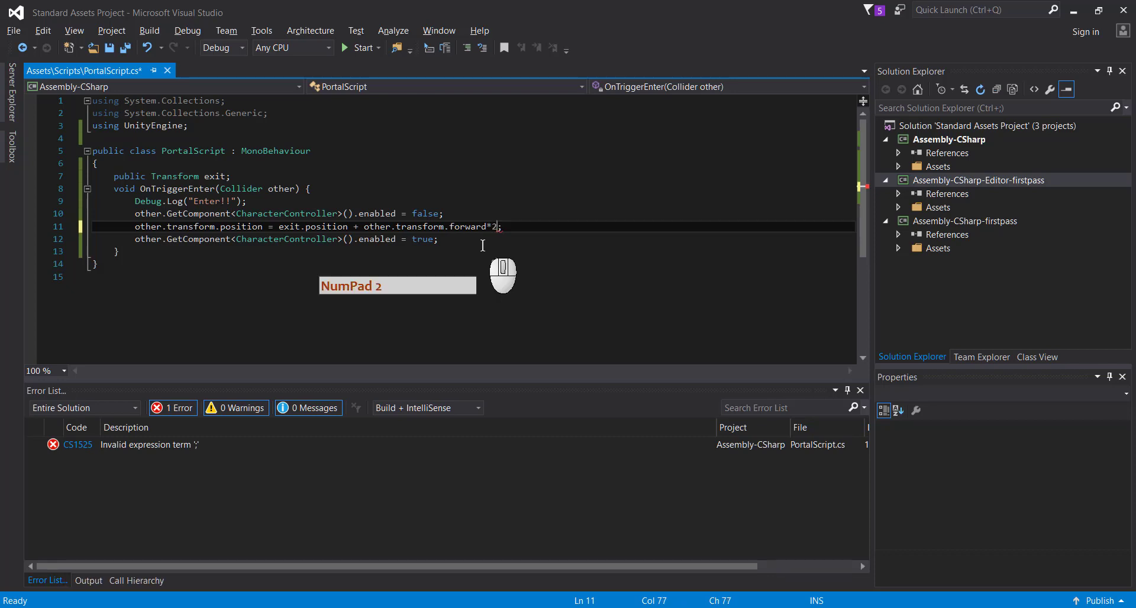
type("f")
key("Right")
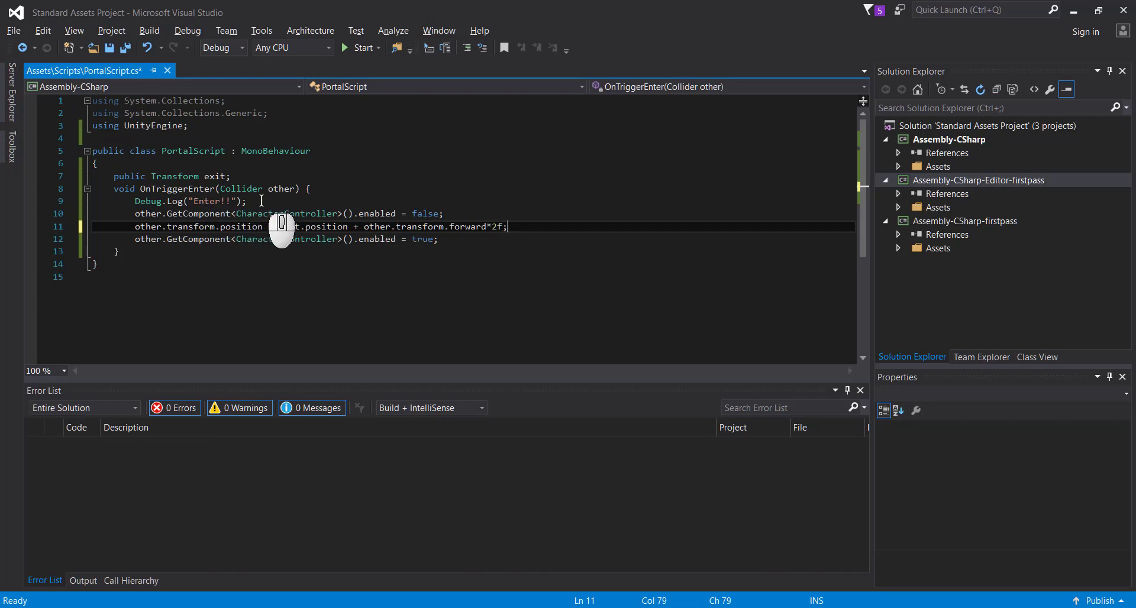
- Declare GameObject player = other.gameObject; on a new line below the Debug.Log call in OnTriggerEnter
left_click(261, 200)
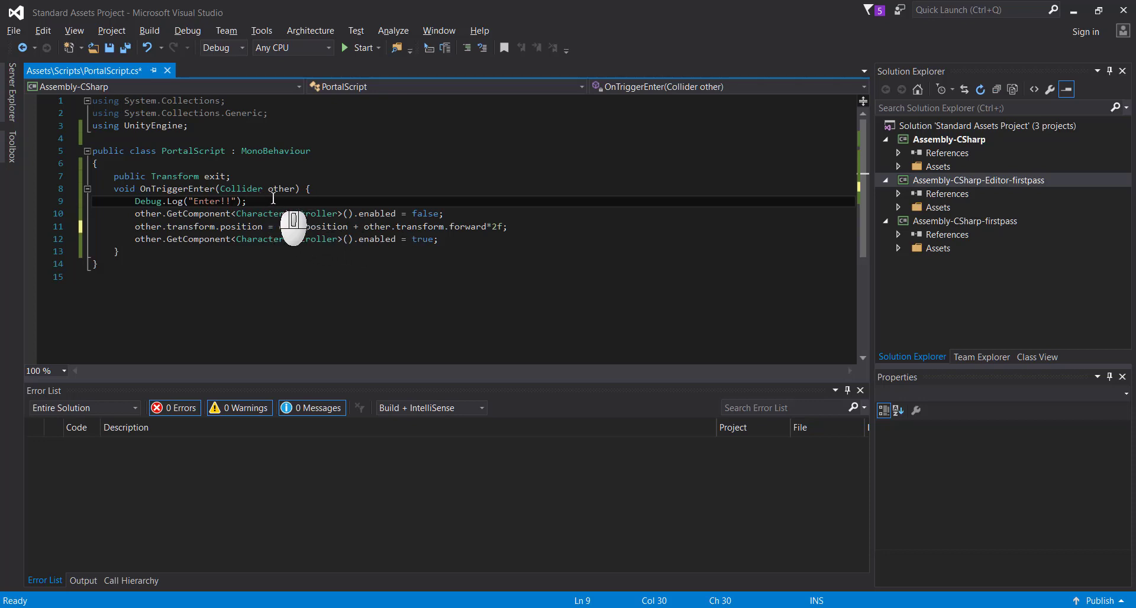
key("Return")
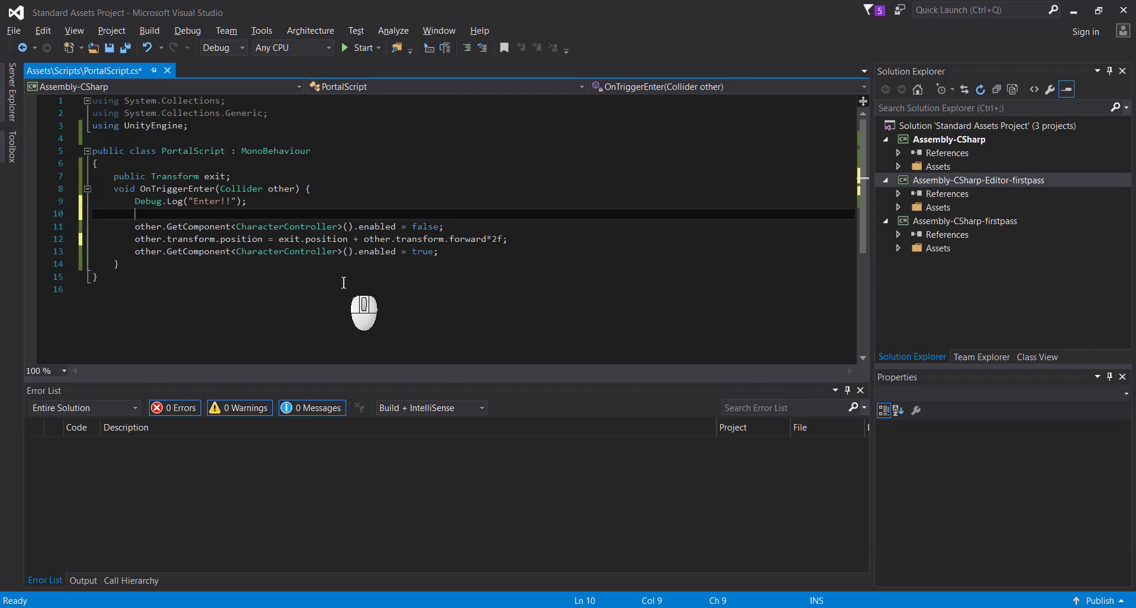
type("Gameo")
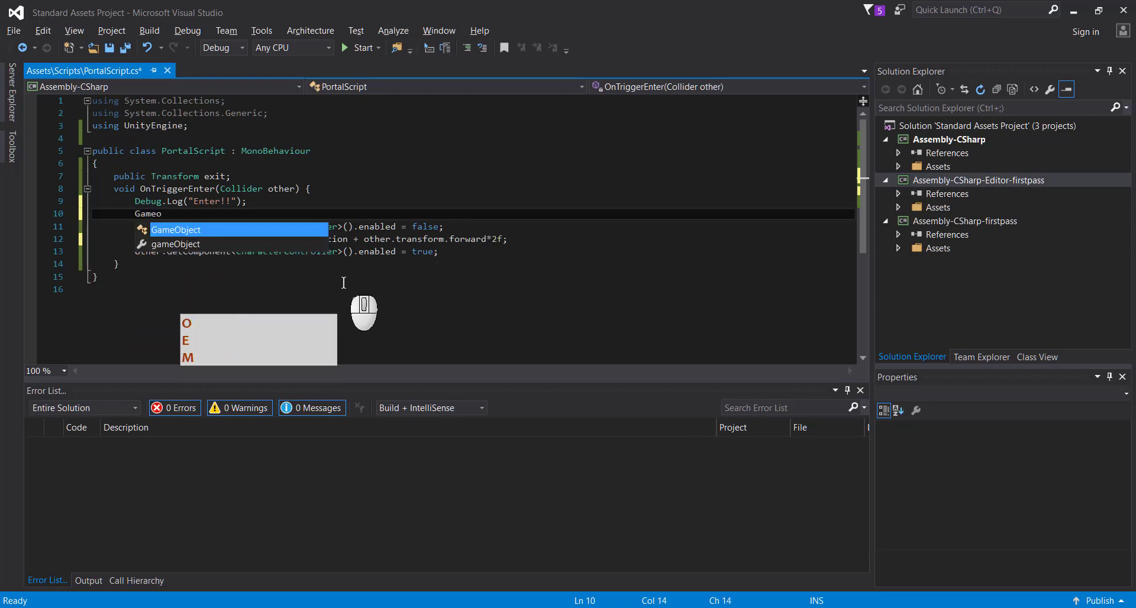
key("Return")
type("player")
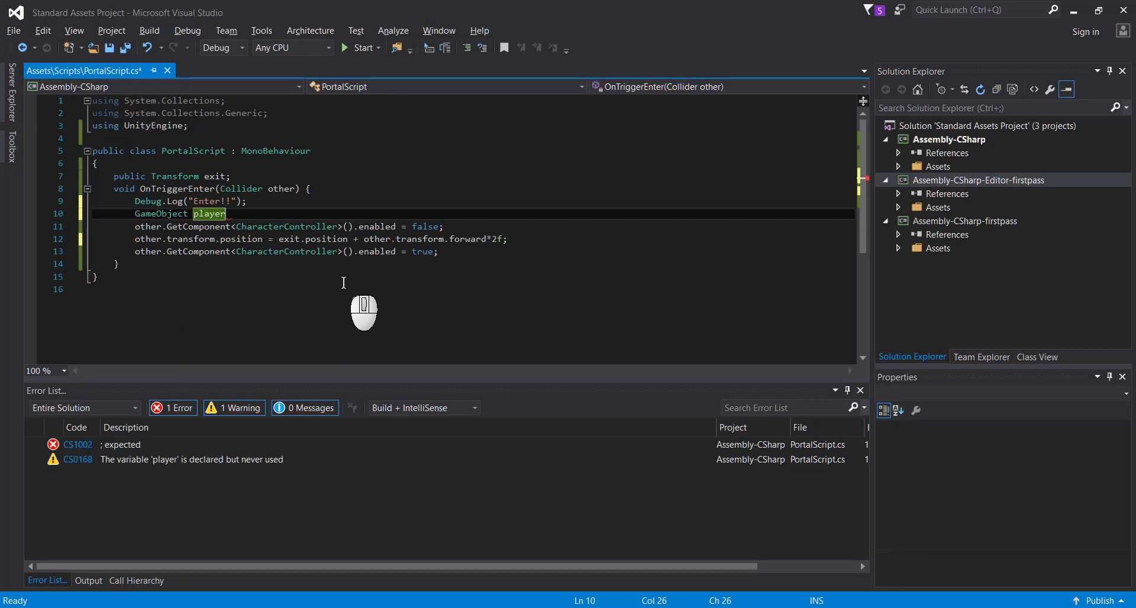
type(" = ot")
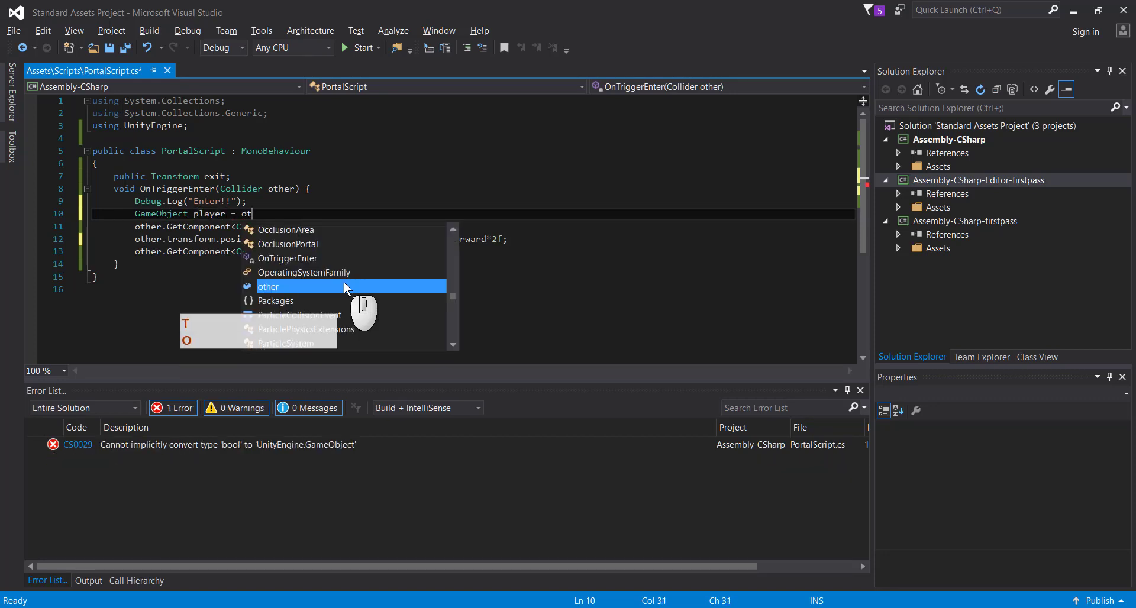
type("her.gameo")
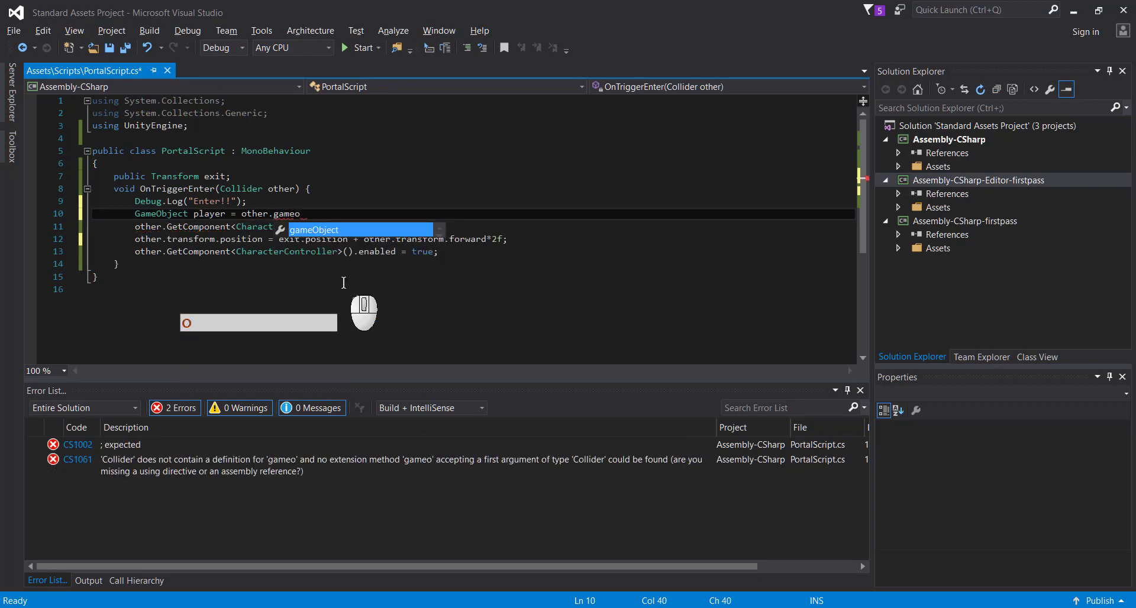
key("Return")
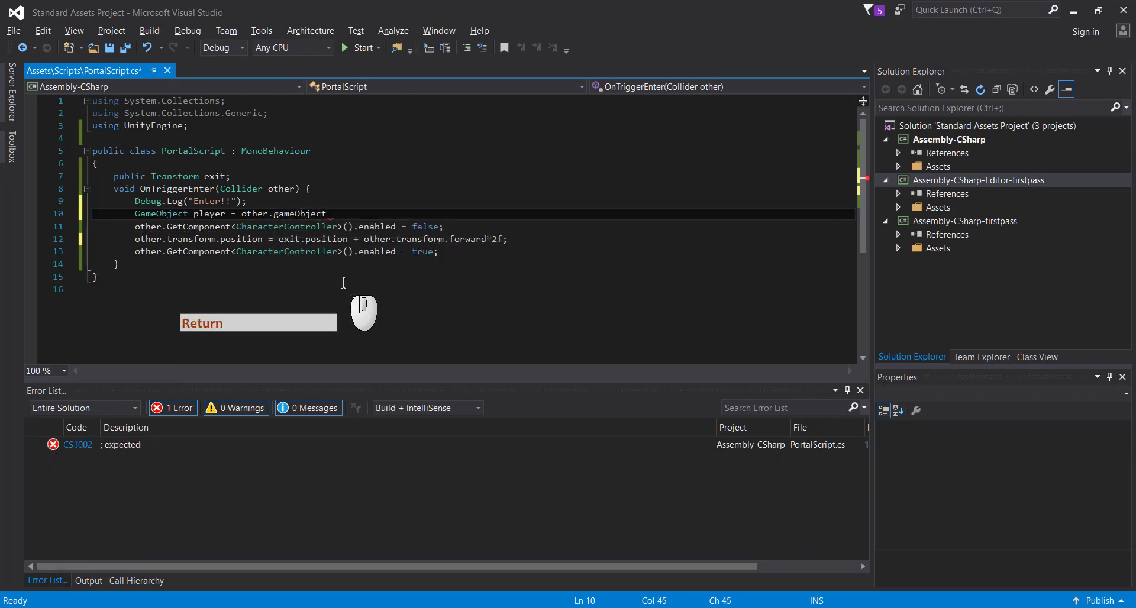
type(";")
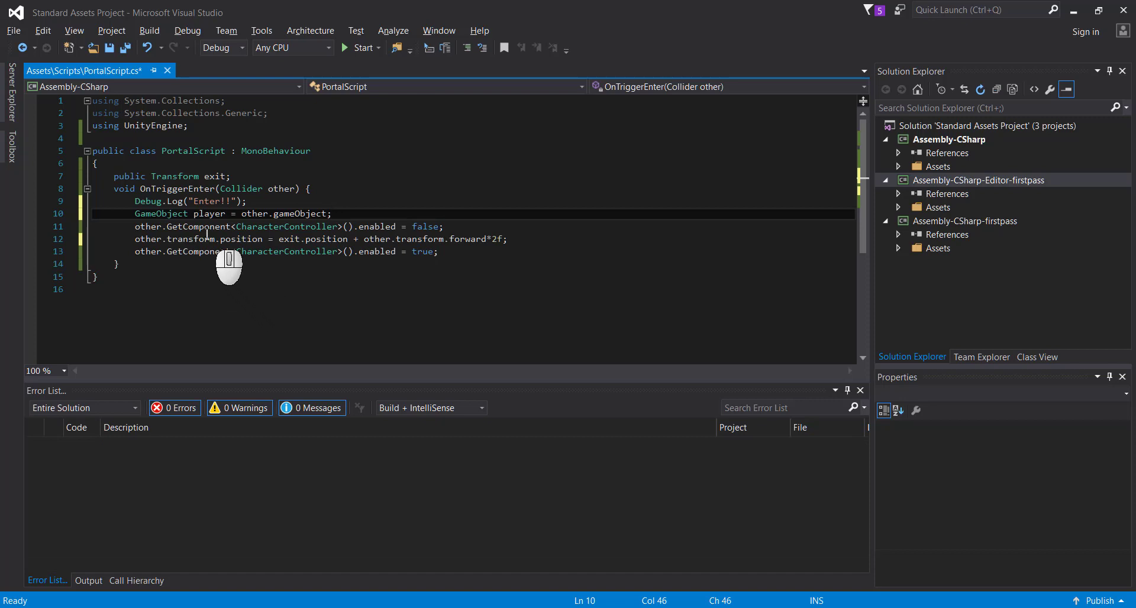
left_click(208, 214)
double_click(208, 216)
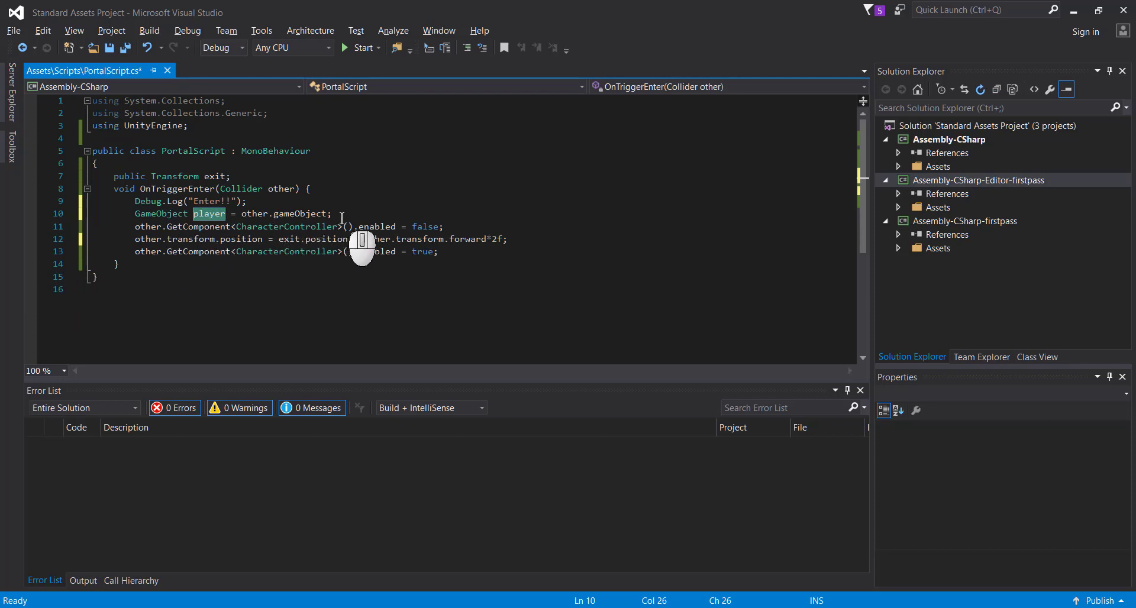
left_click(344, 213)
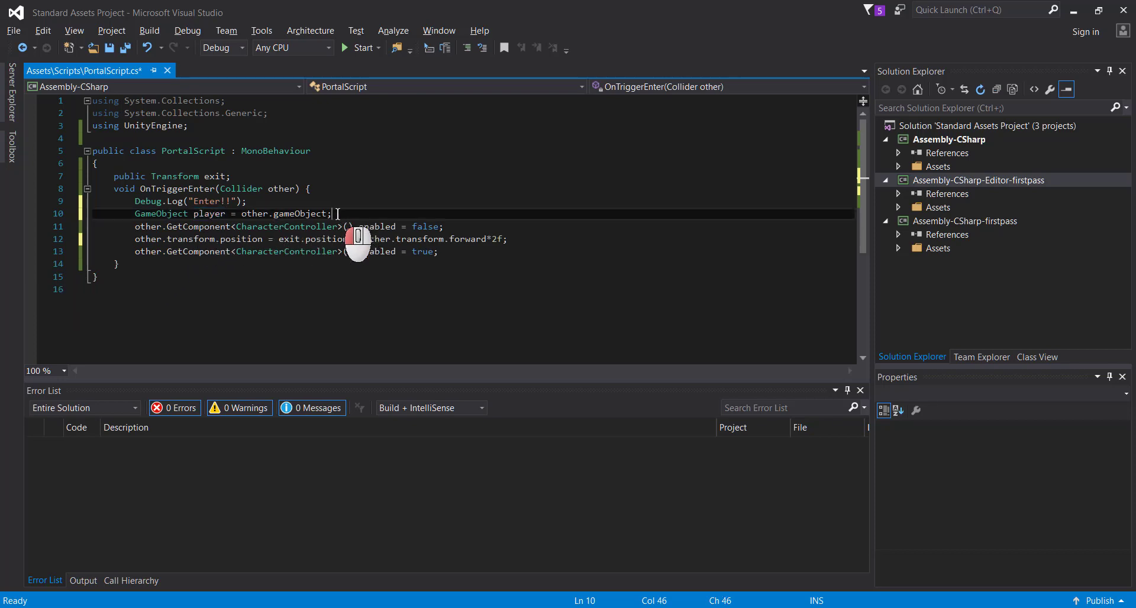
mouse_move(309, 259)
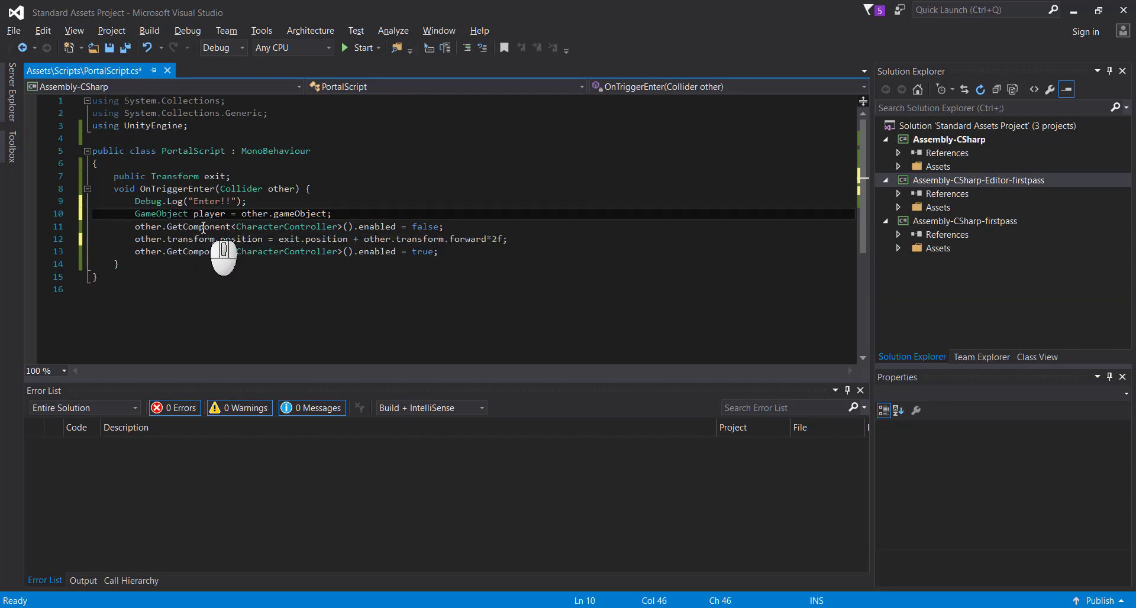
mouse_move(197, 248)
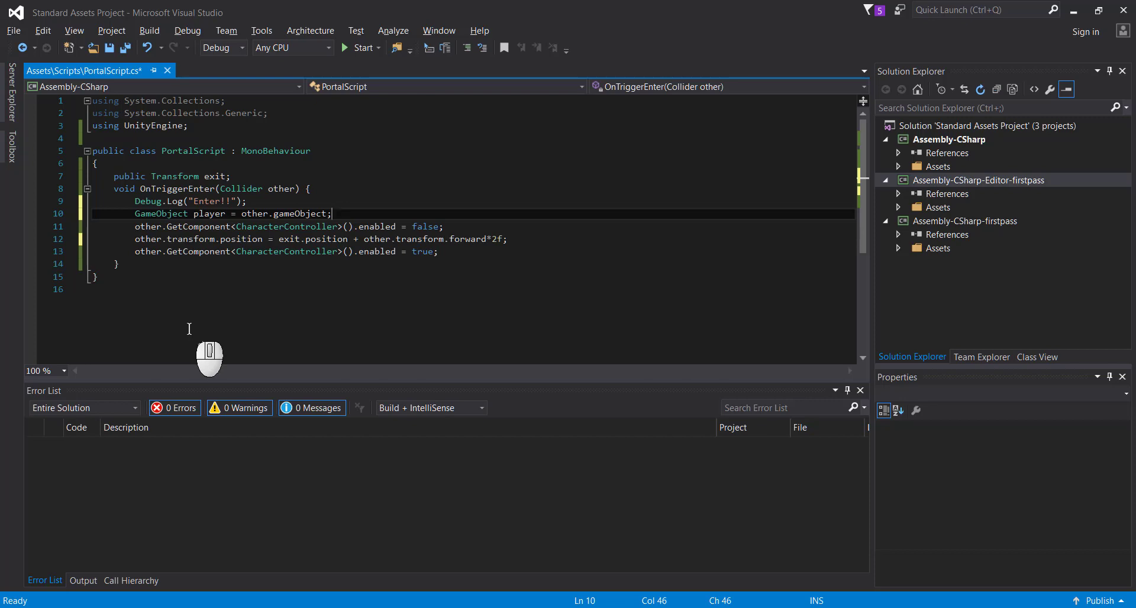
- Clear the GameObject player declaration from the line below the Debug.Log call
double_click(176, 216)
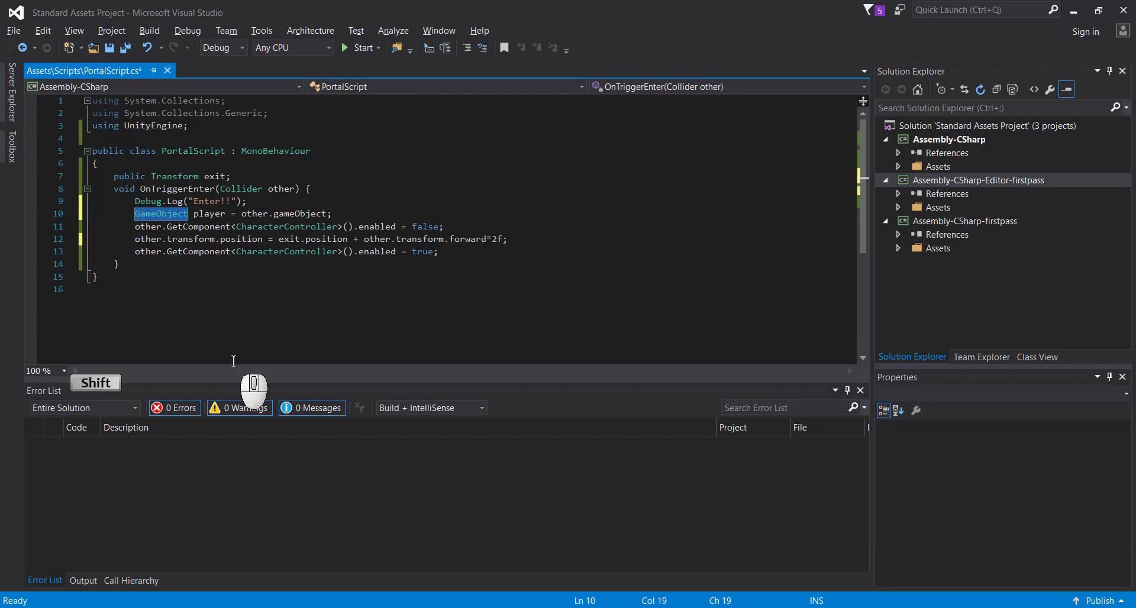
type("CaharacterC")
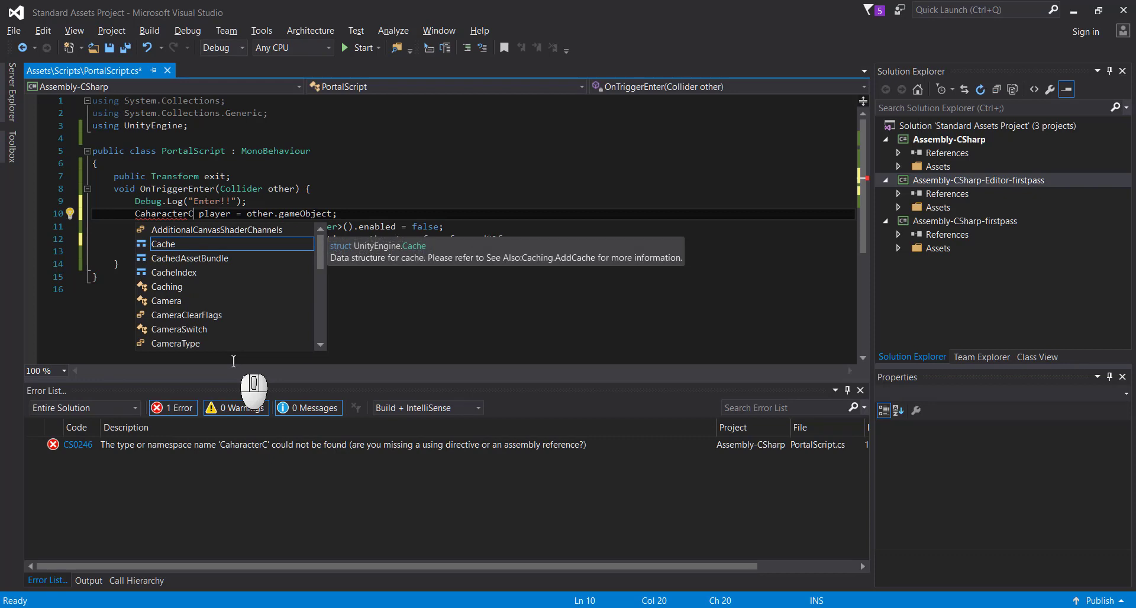
key("BackSpace")
key("BackSpace")
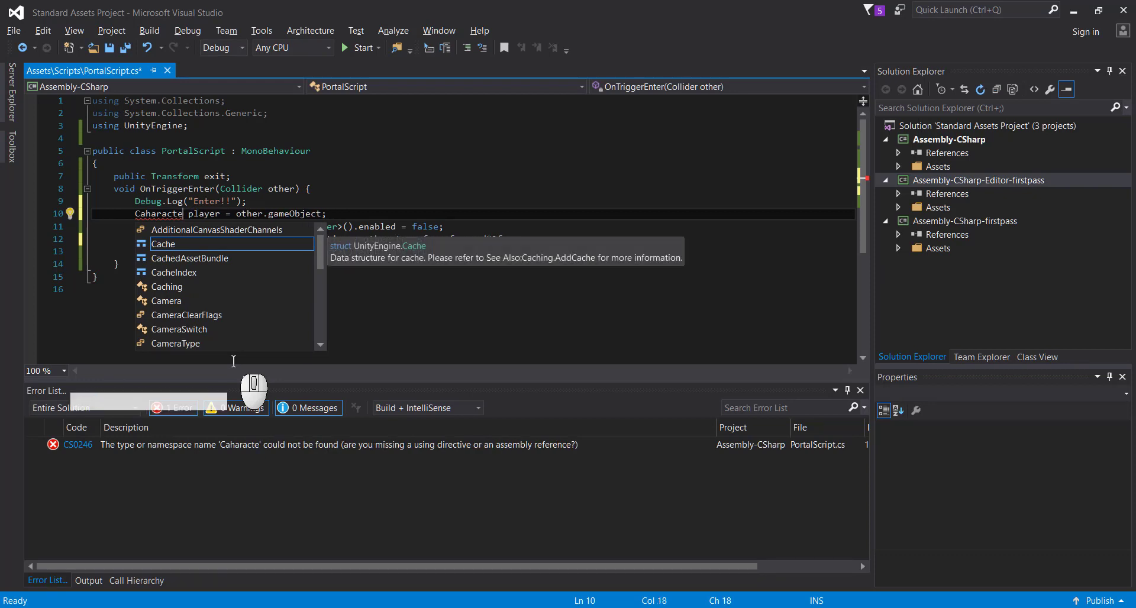
left_click_drag(188, 214, 327, 213)
key("BackSpace")
key("BackSpace")
key("ctrl+space")
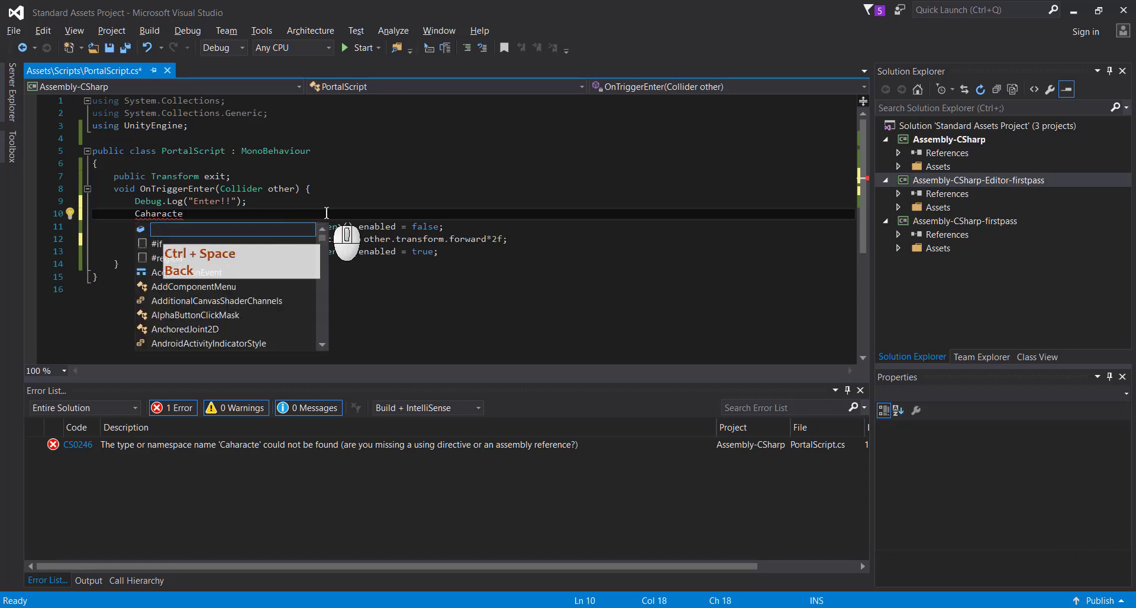
key("BackSpace")
key("BackSpace")
key("BackSpace")
key("BackSpace")
key("BackSpace")
key("BackSpace")
key("BackSpace")
key("BackSpace")
key("BackSpace")
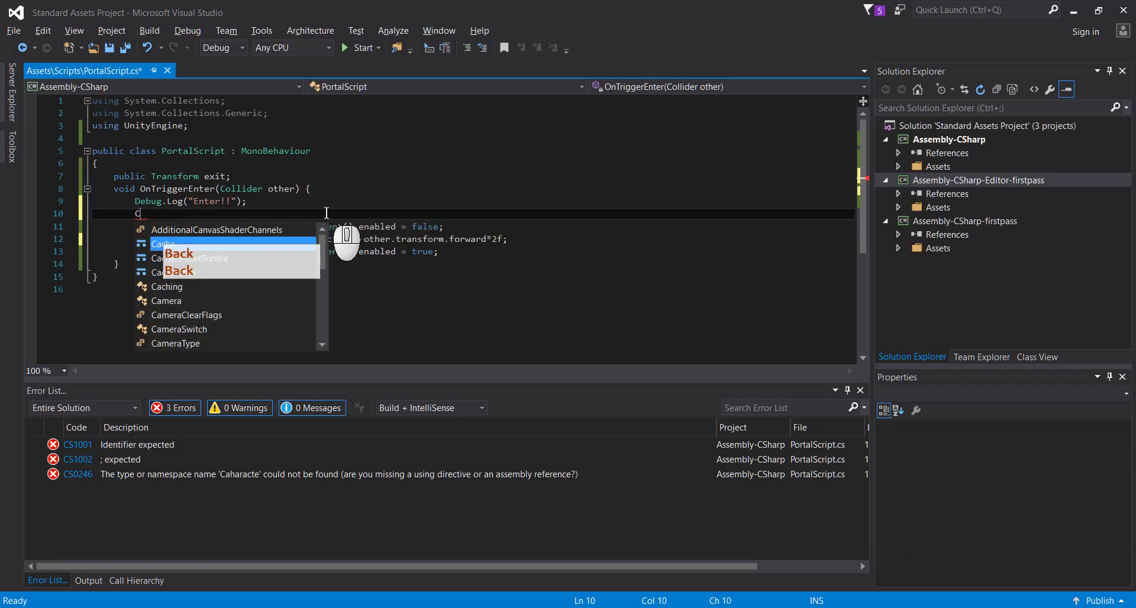
- Begin a CharacterController variable declaration named player_c with an assignment on the line below Debug.Log in OnTriggerEnter
type("Chara")
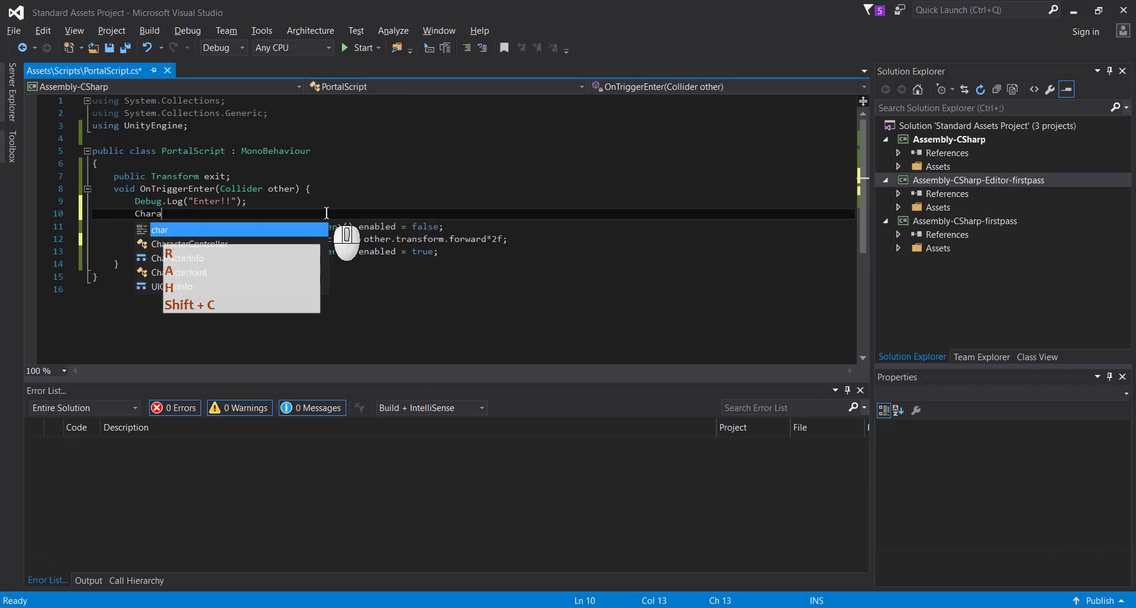
key("Return")
type("p")
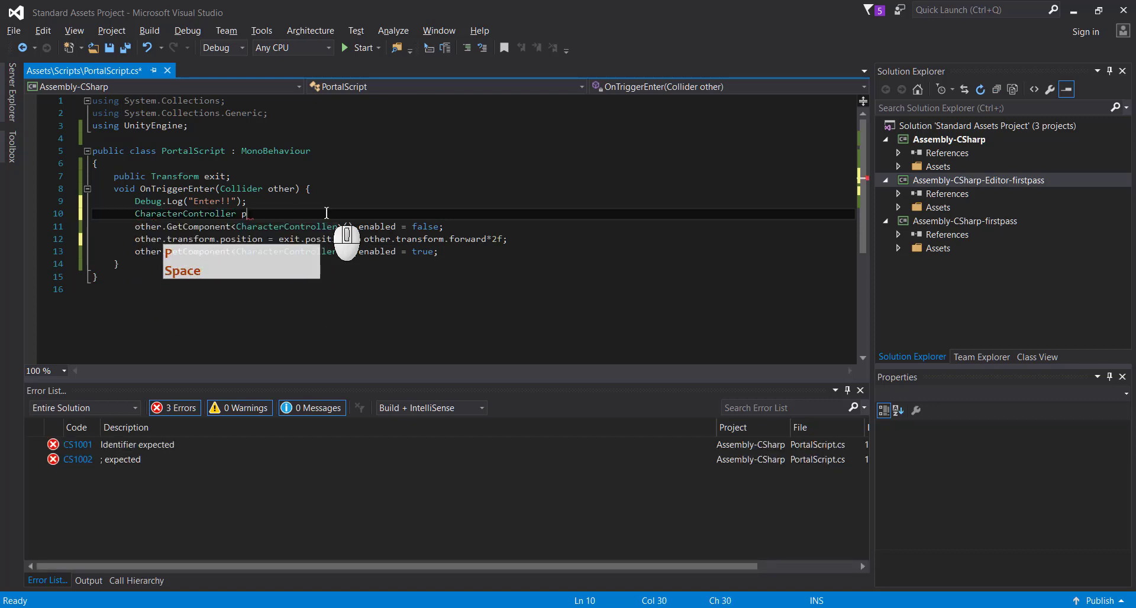
type("layer ")
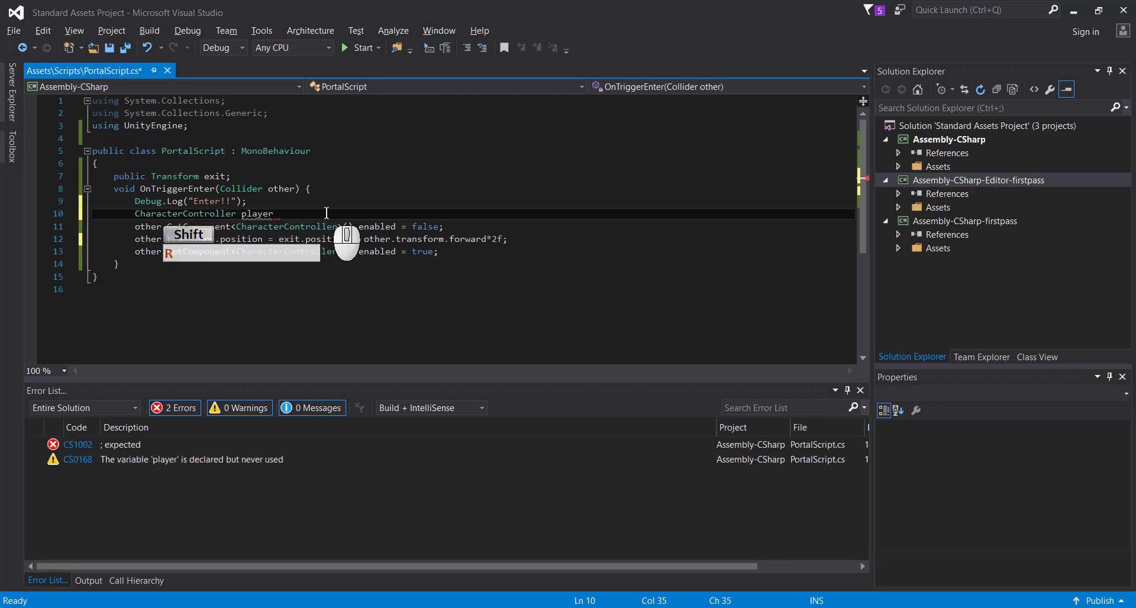
type("_c")
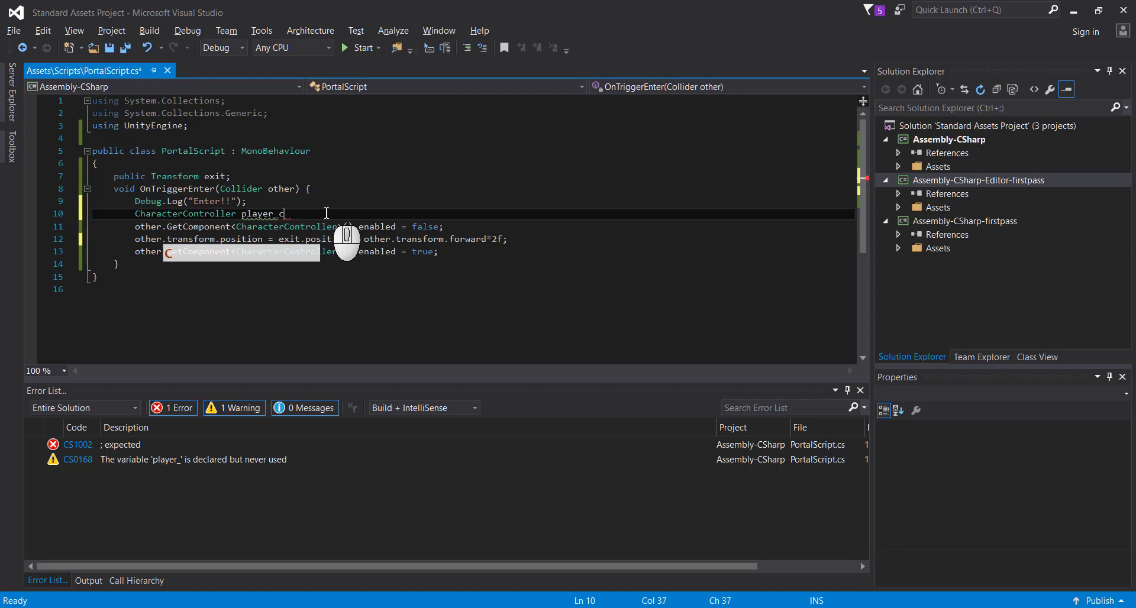
type(" = ")
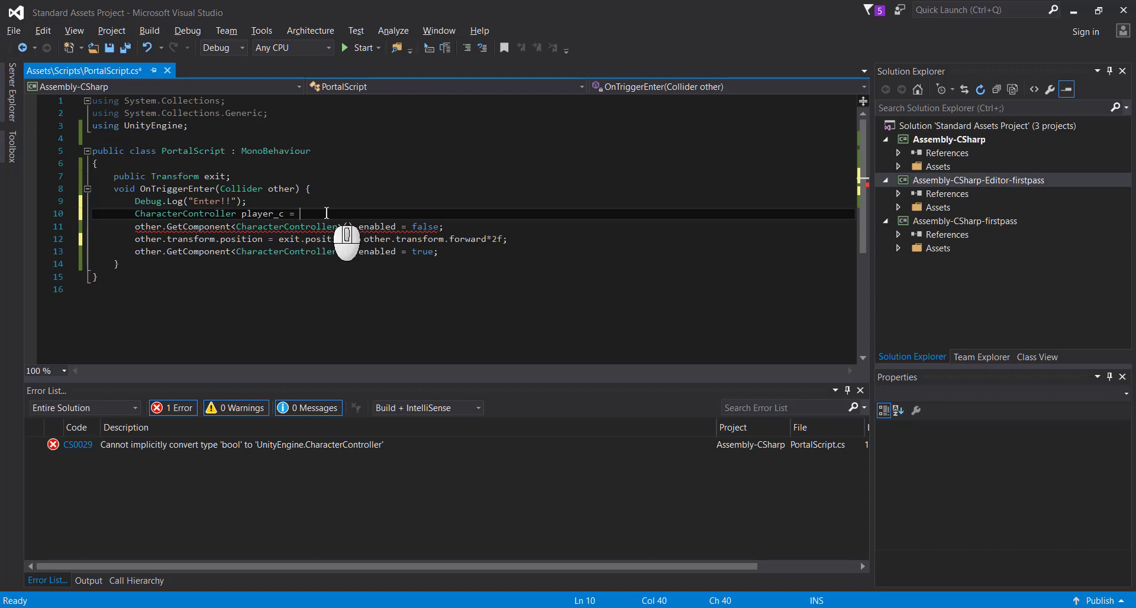
- Assign other.GetComponent<CharacterController>(); to the player_c variable
type("other")
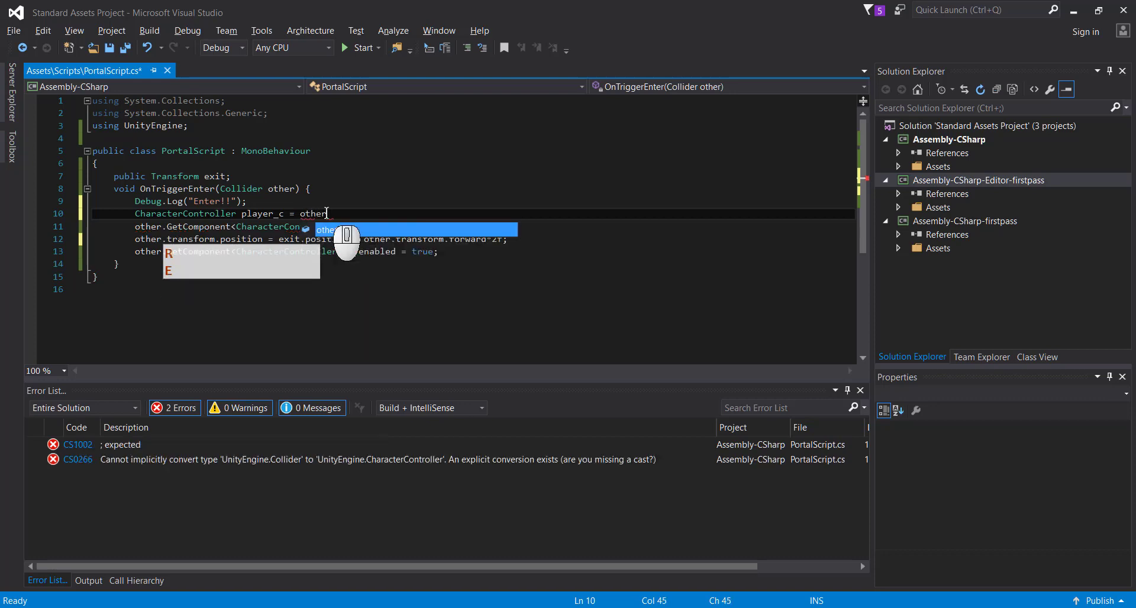
type(".Get")
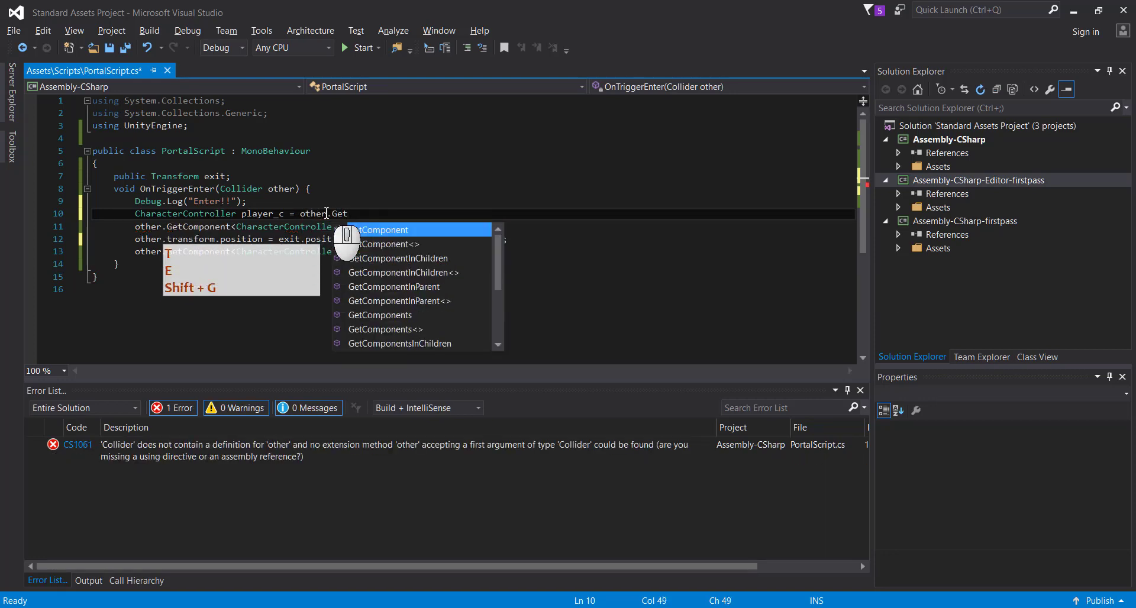
type("C")
key("Down")
key("Return")
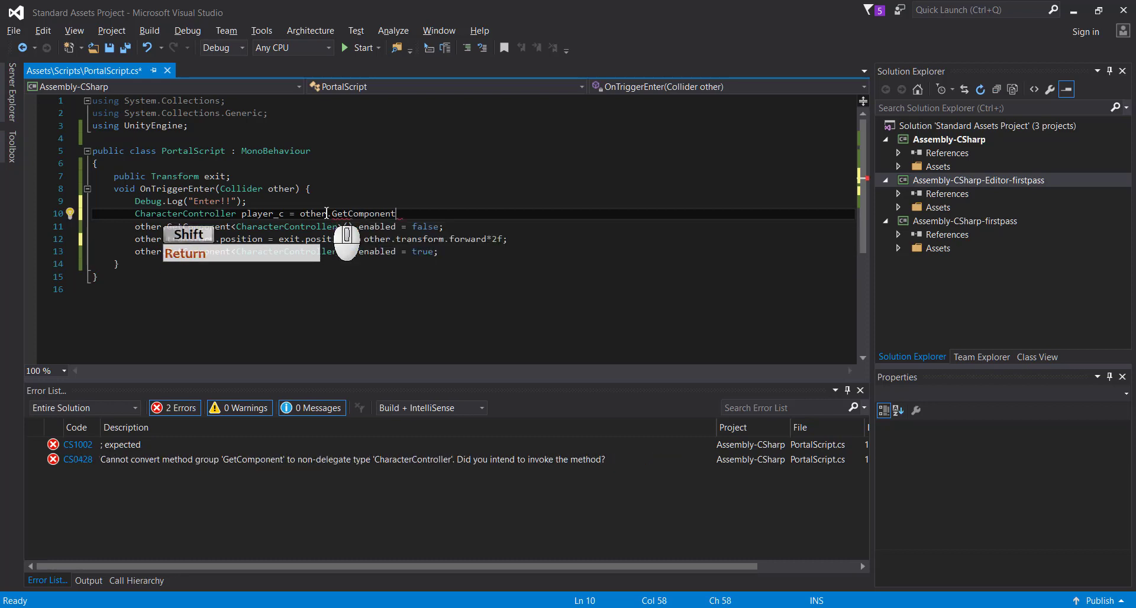
type("<>")
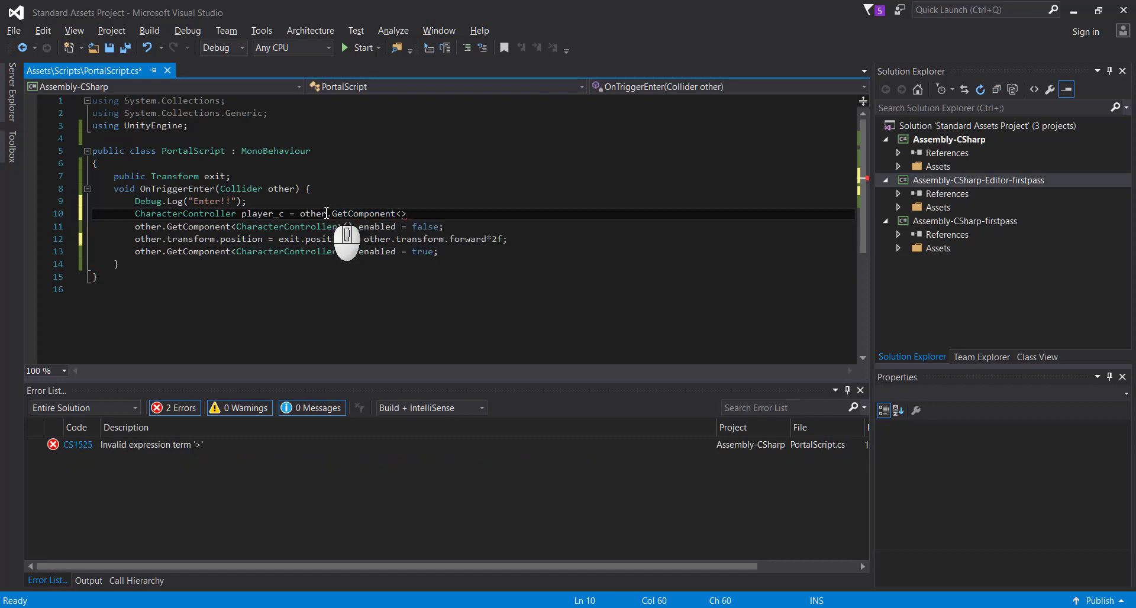
type("Charac")
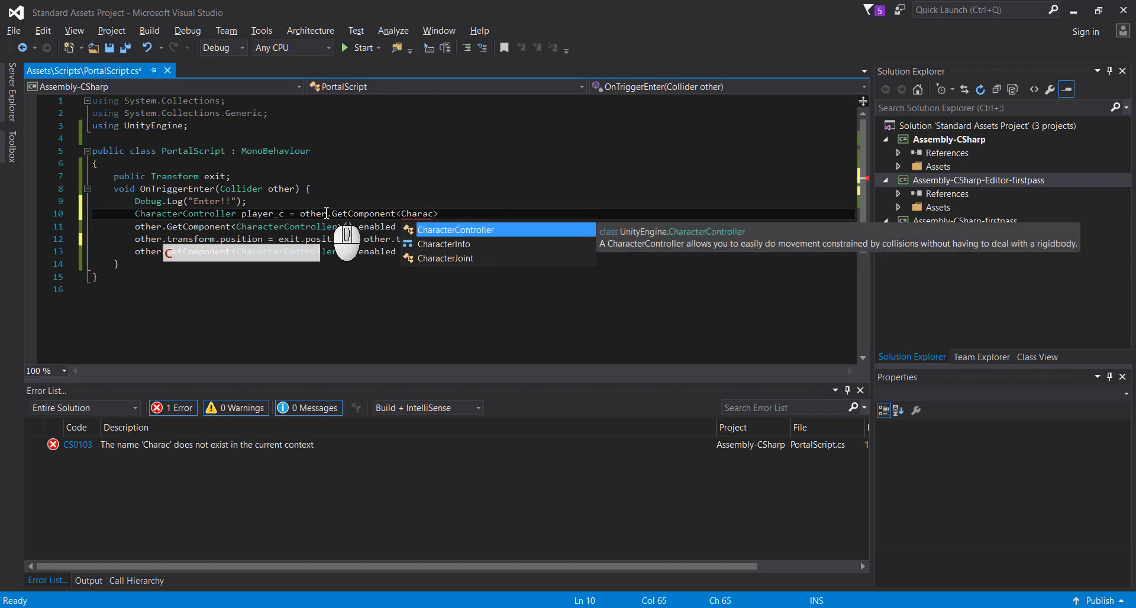
key("Return")
key("Right")
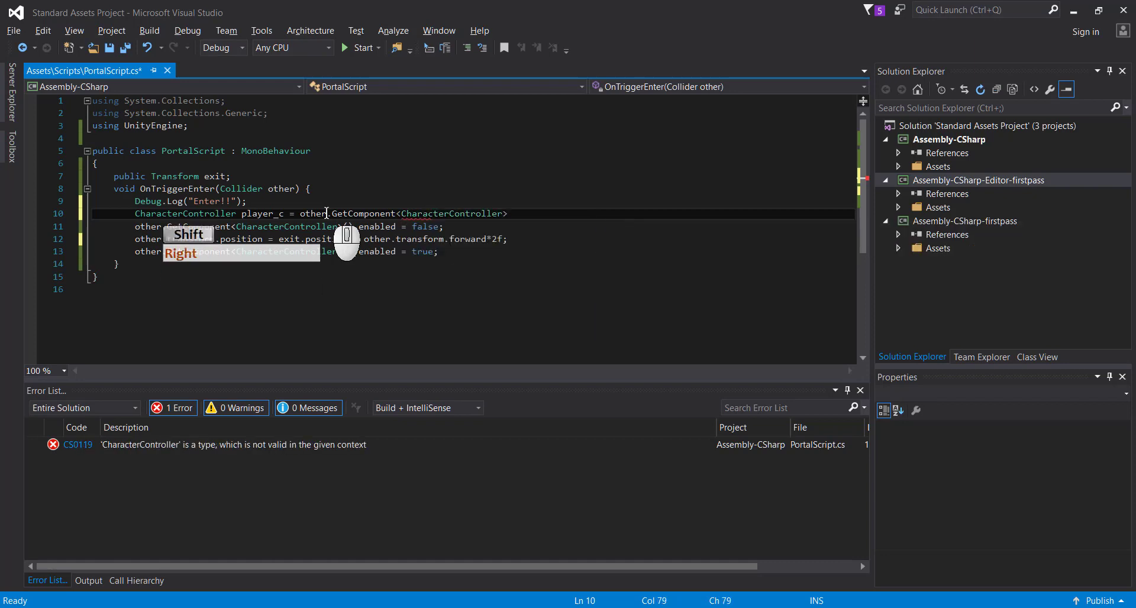
type("();")
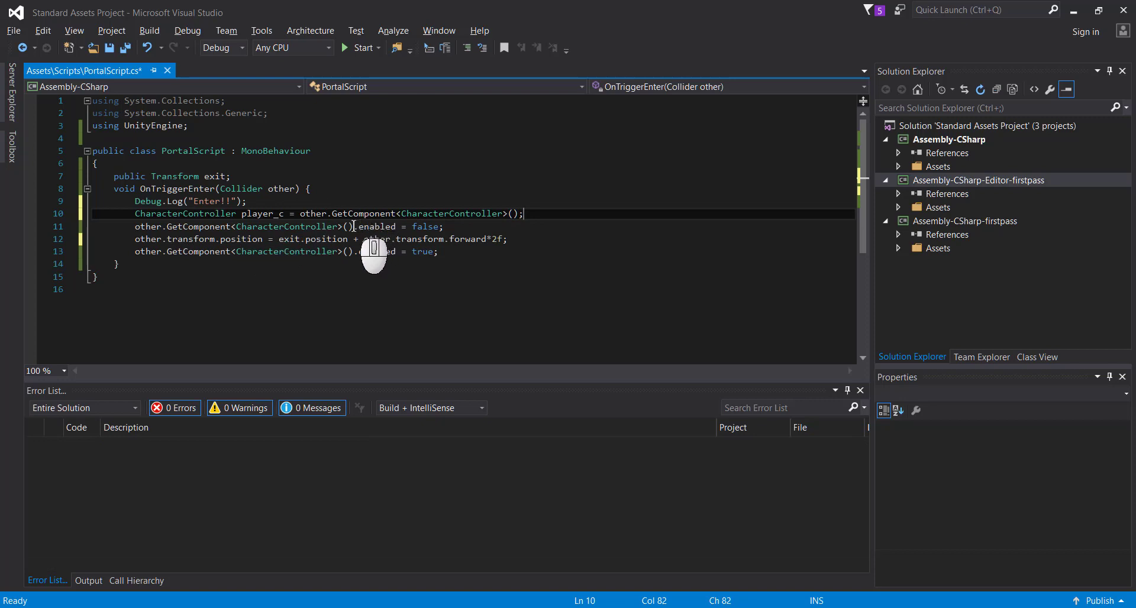
- Replace other.GetComponent<CharacterController>() with player_c in the line that sets enabled to false
left_click_drag(354, 227, 135, 230)
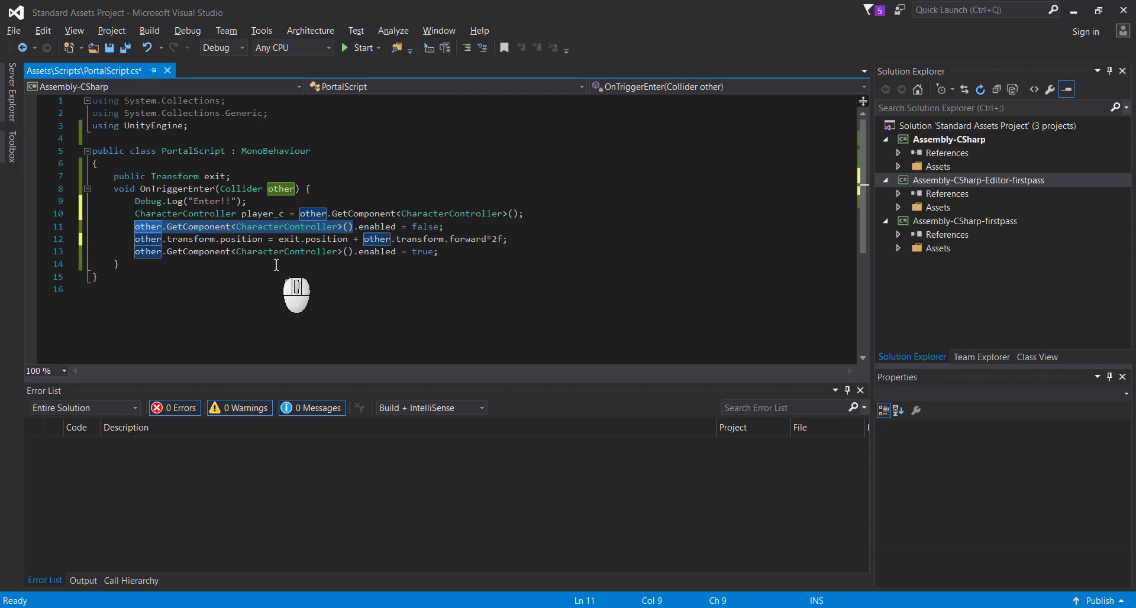
type("player_c")
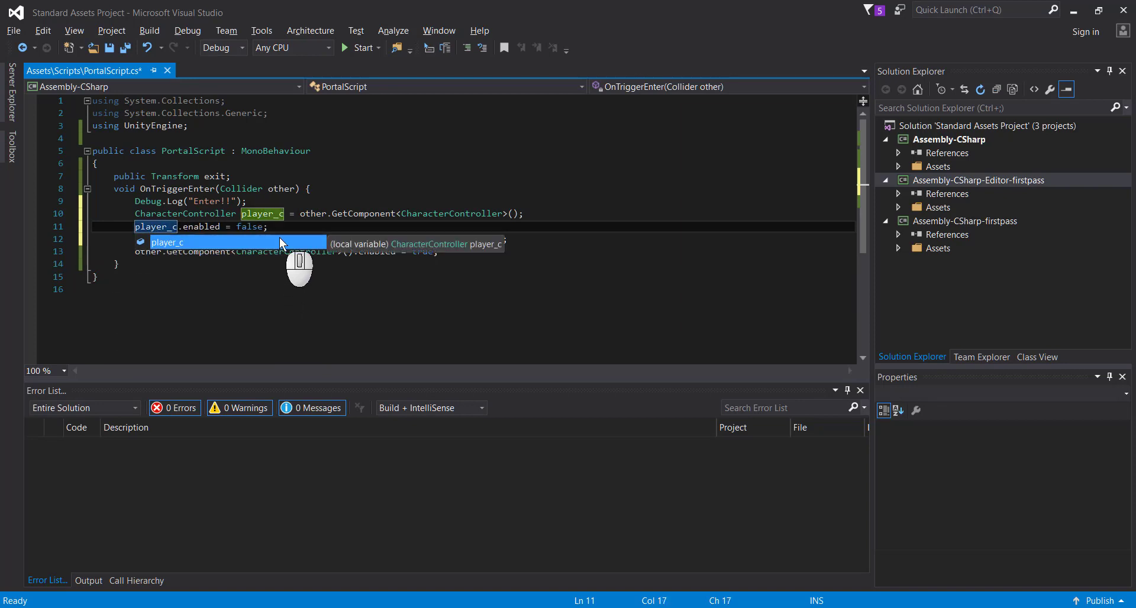
key("End")
- Replace other.GetComponent<CharacterController>() with player_c in the line that sets enabled to true
left_click_drag(355, 258, 135, 257)
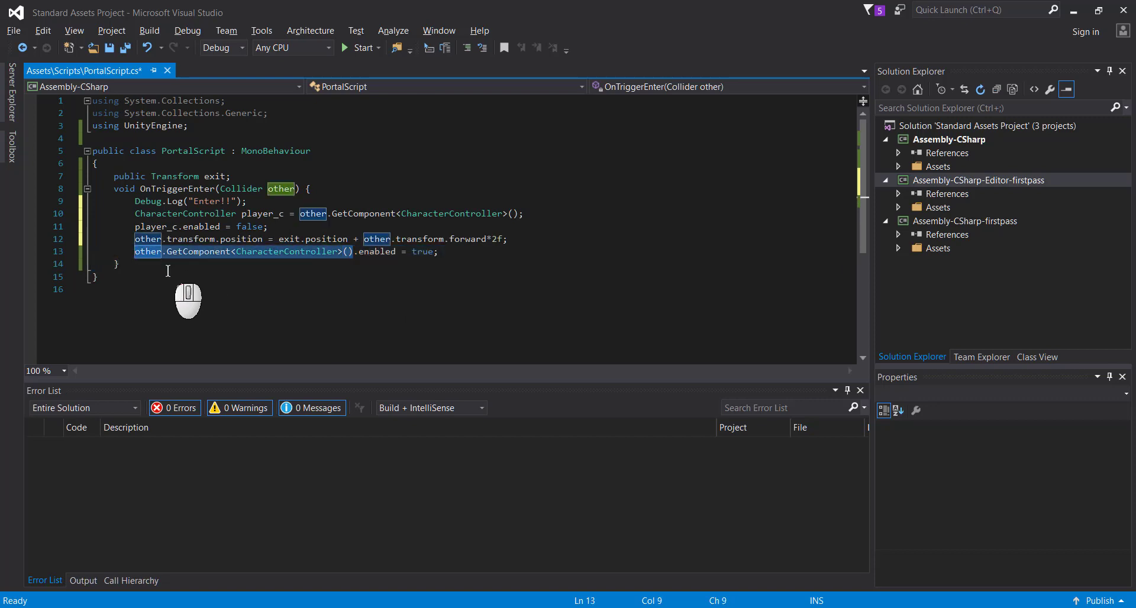
type("playuer")
type("c")
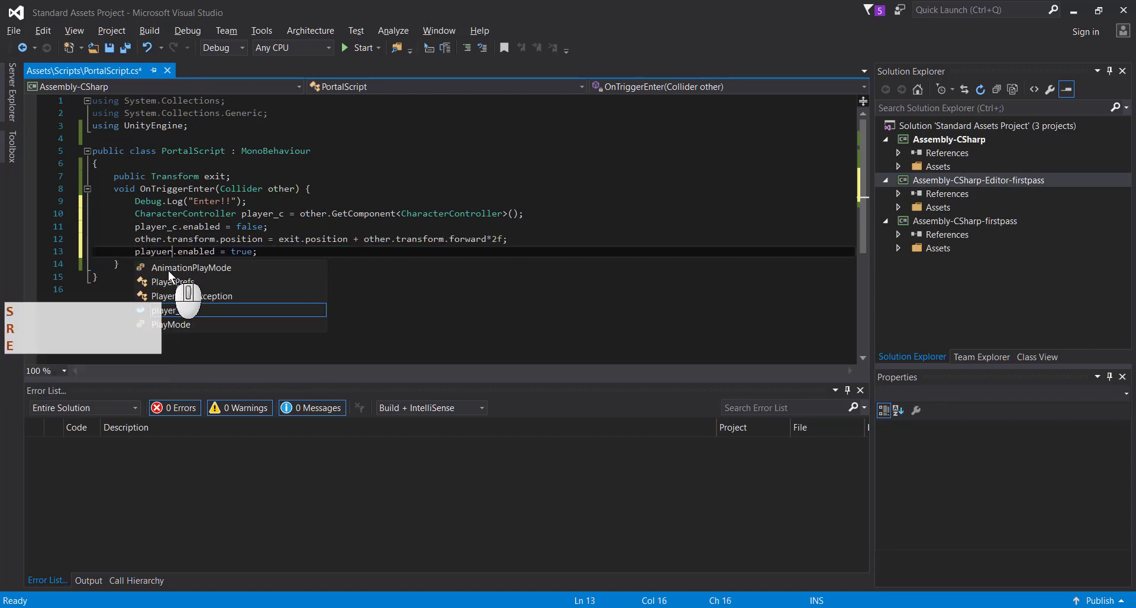
key("Down")
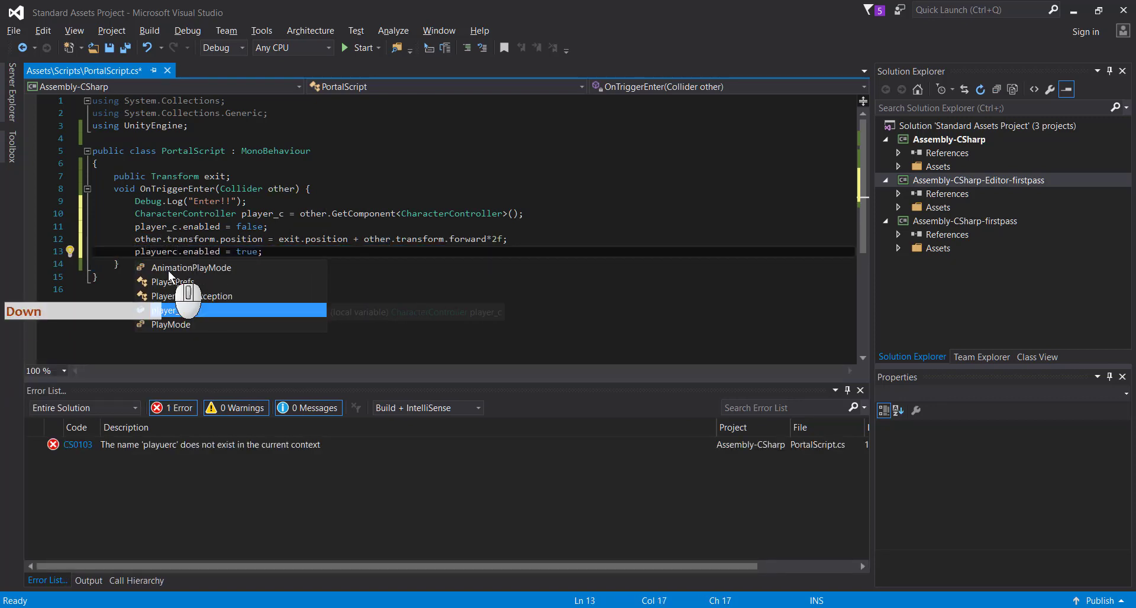
key("Return")
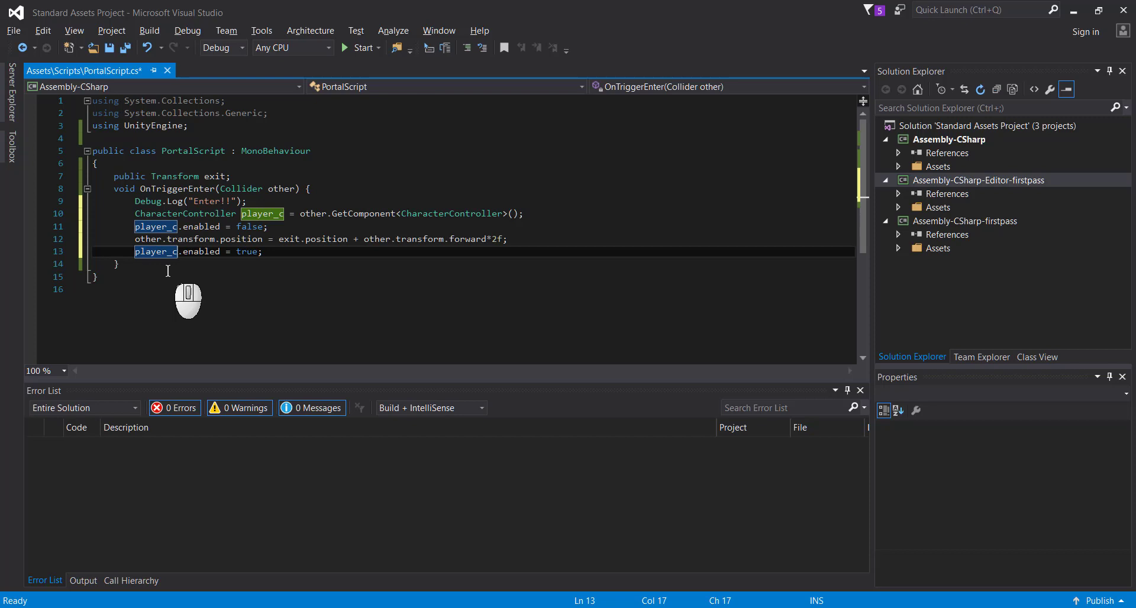
- Replace the leading other with player_c in the teleport line's transform.position assignment and save PortalScript
left_click(163, 239)
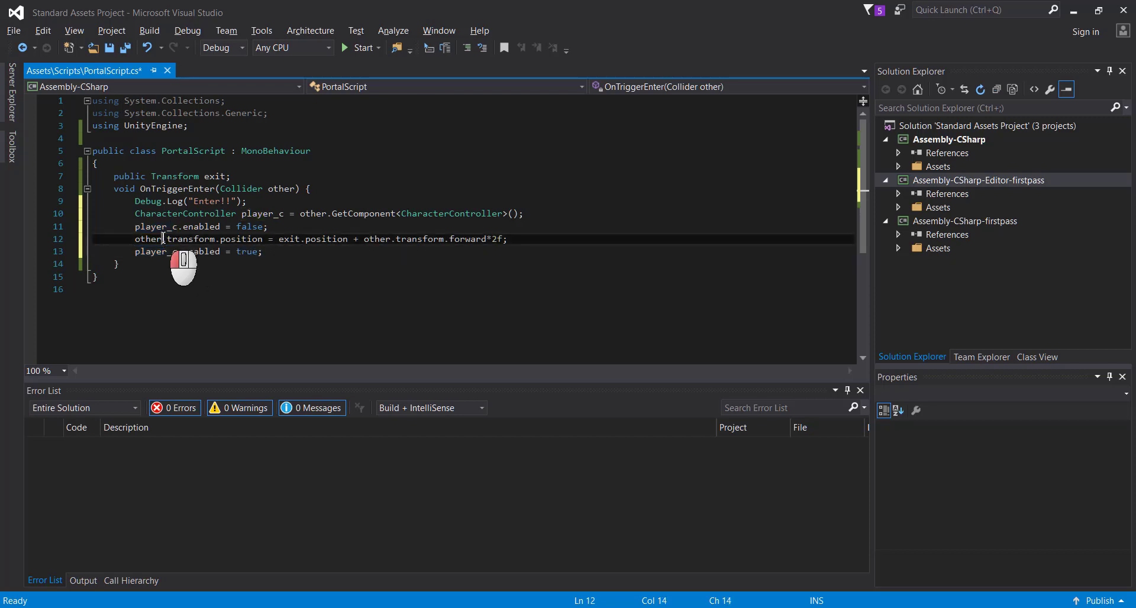
left_click(136, 239)
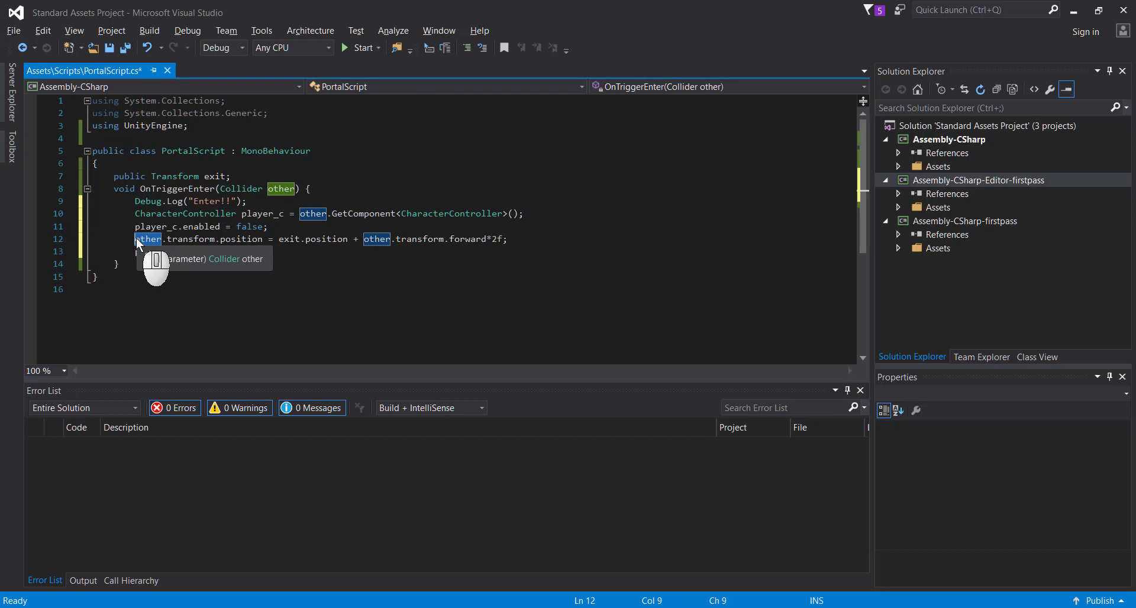
key("ctrl+Delete")
type("player_")
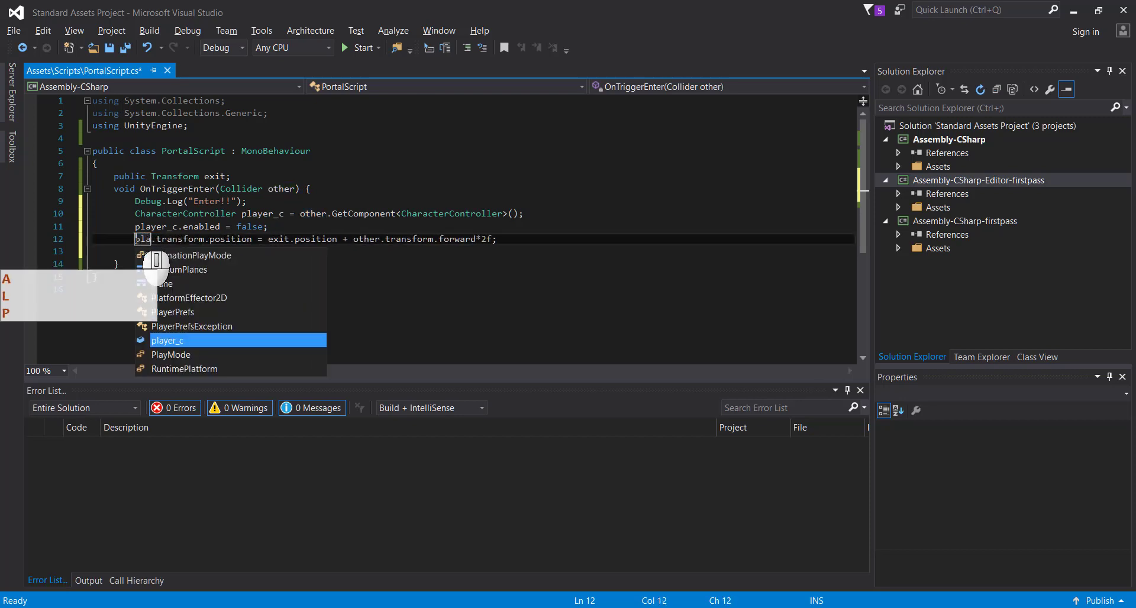
type("c")
key("Return")
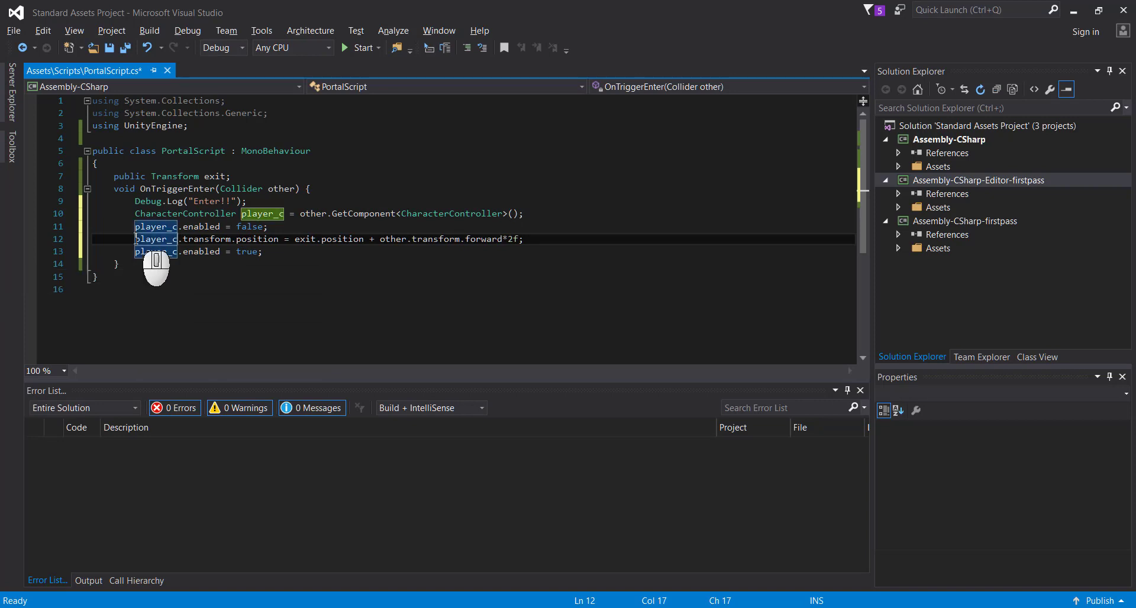
key("ctrl+s")
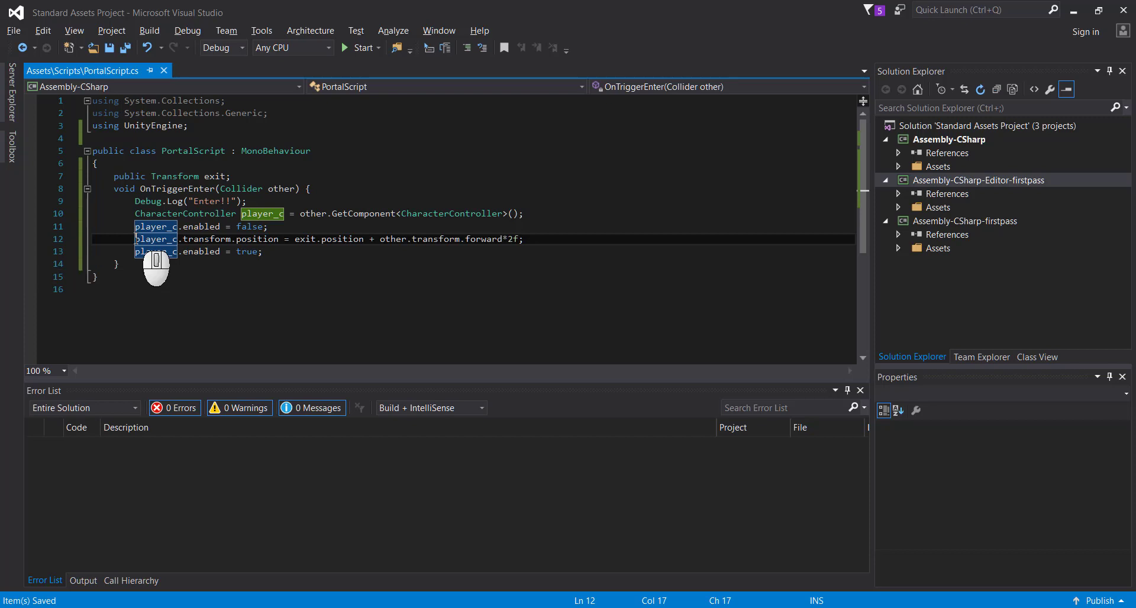
mouse_move(297, 245)
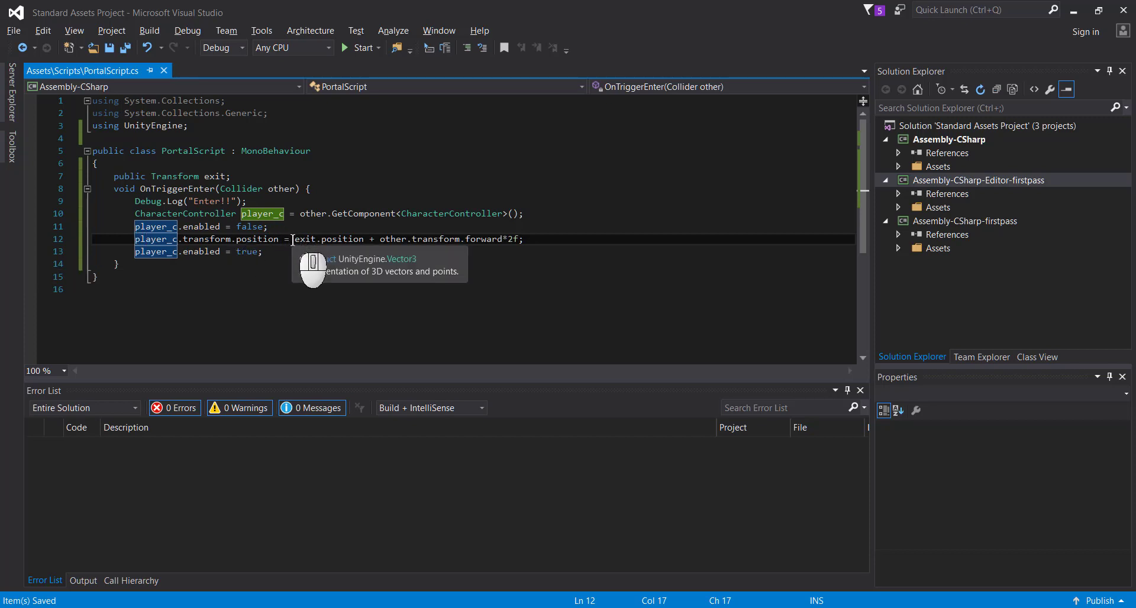
left_click_drag(298, 245, 364, 250)
left_click(363, 244)
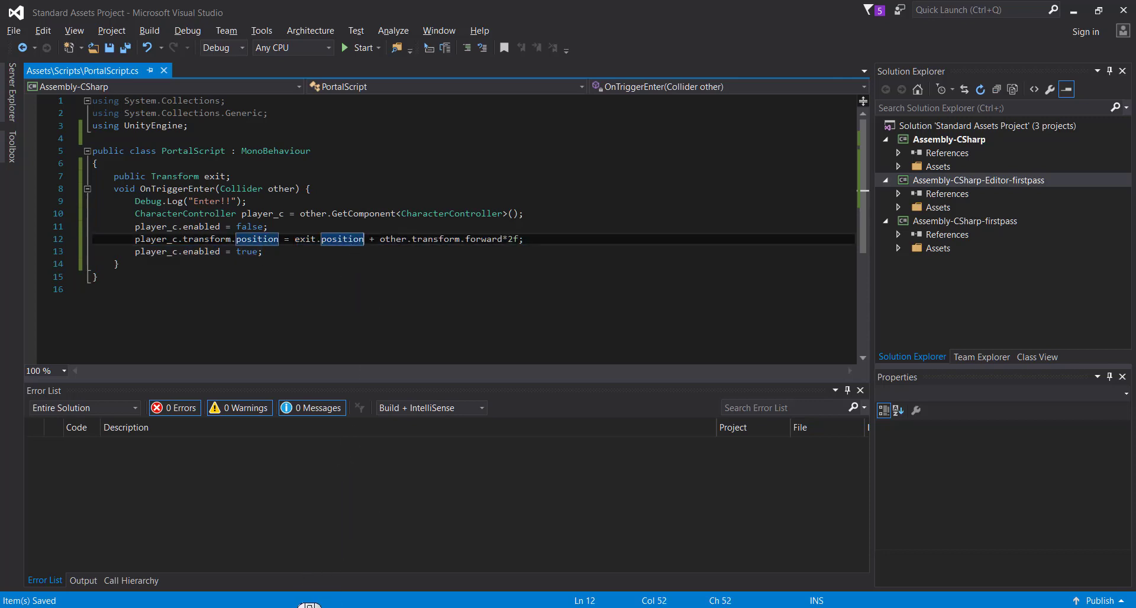
- Switch to Unity and examine where the exit object of portal (1) sits relative to its arch
left_click(297, 607)
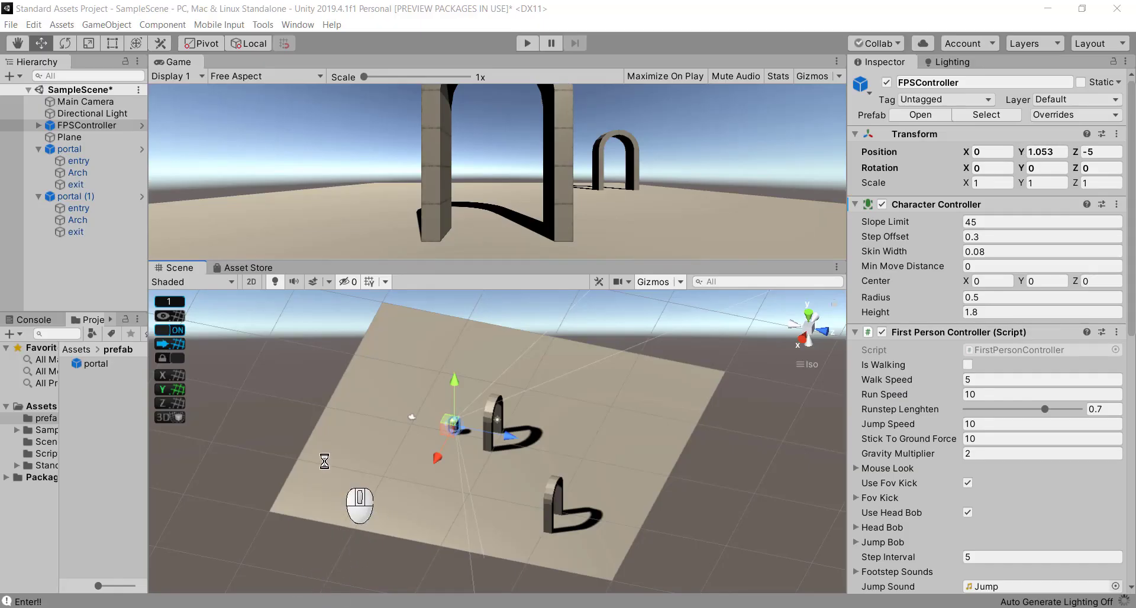
left_click(63, 235)
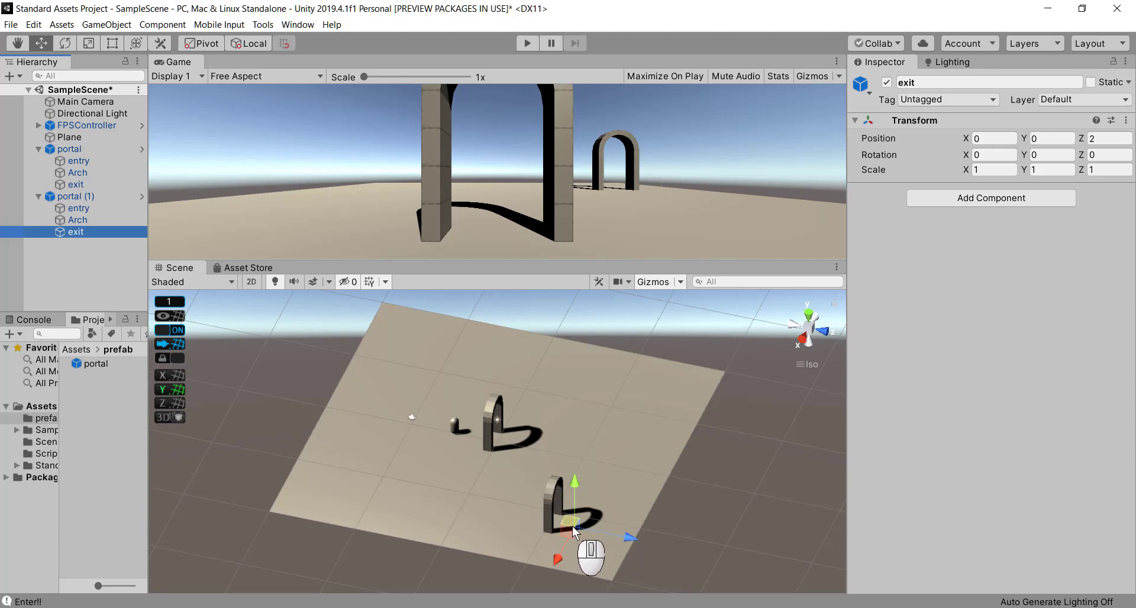
left_click_drag(603, 507, 649, 495, "alt")
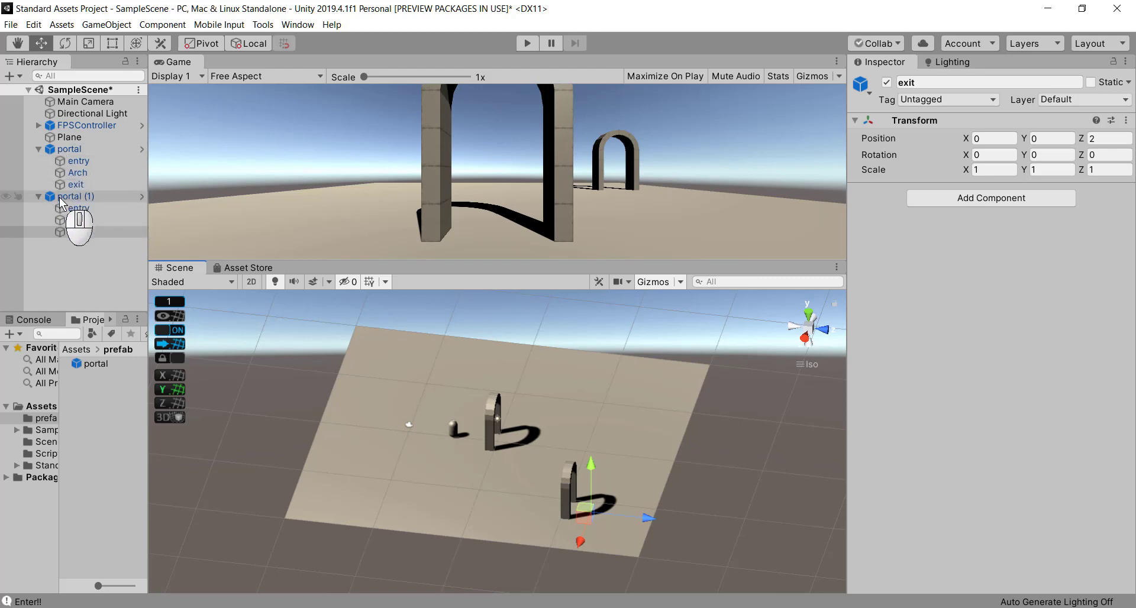
left_click(142, 195)
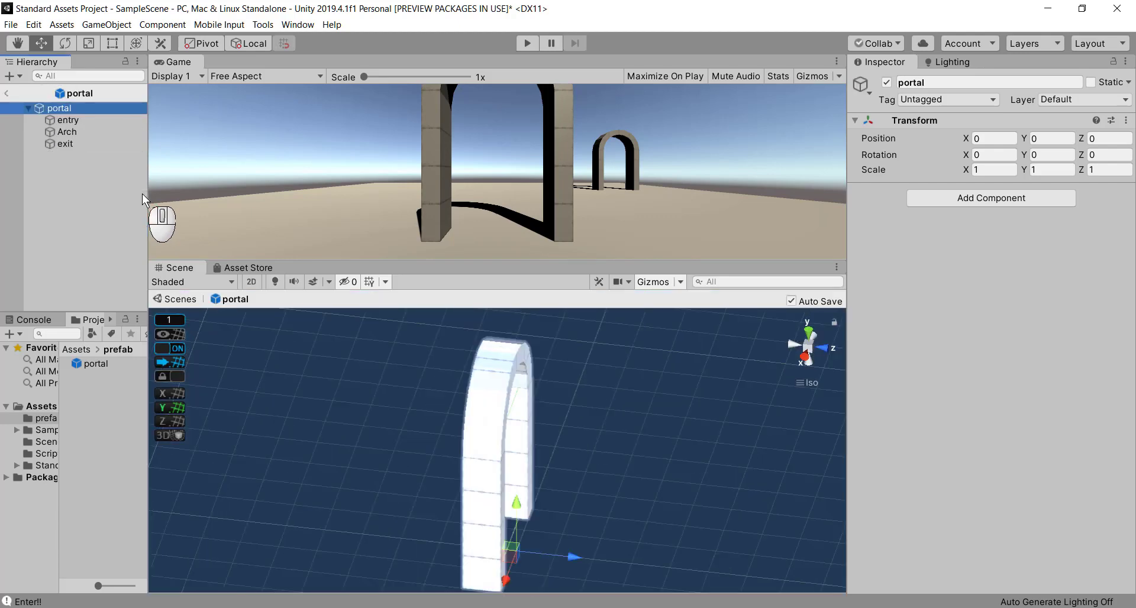
left_click(6, 93)
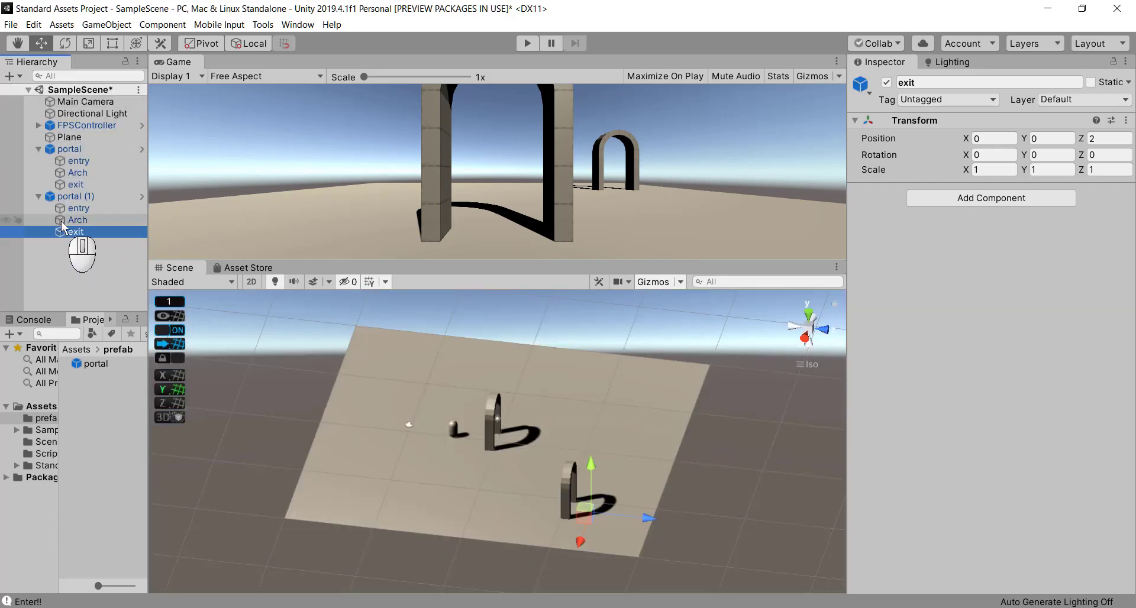
- Open the portal prefab for editing and delete its exit object
left_click(142, 197)
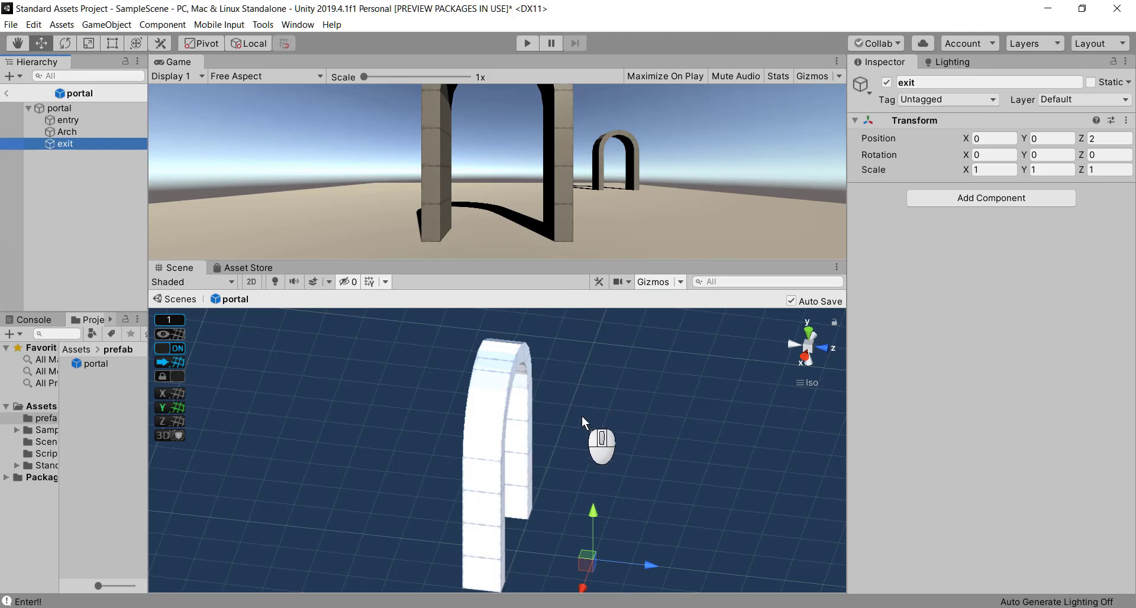
left_click_drag(576, 458, 670, 422, "alt")
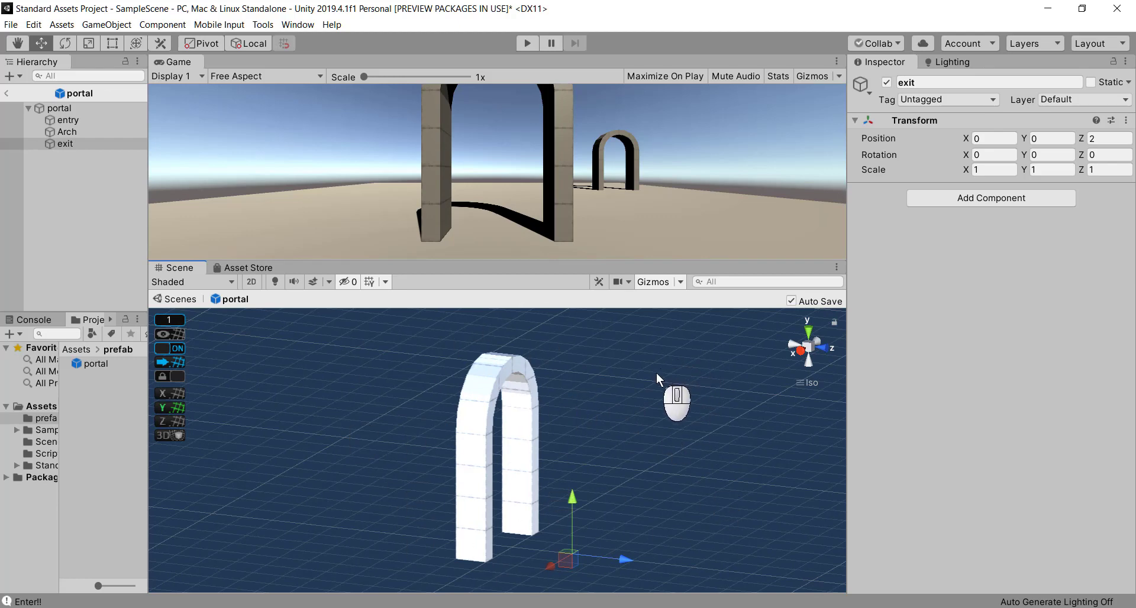
left_click(47, 143)
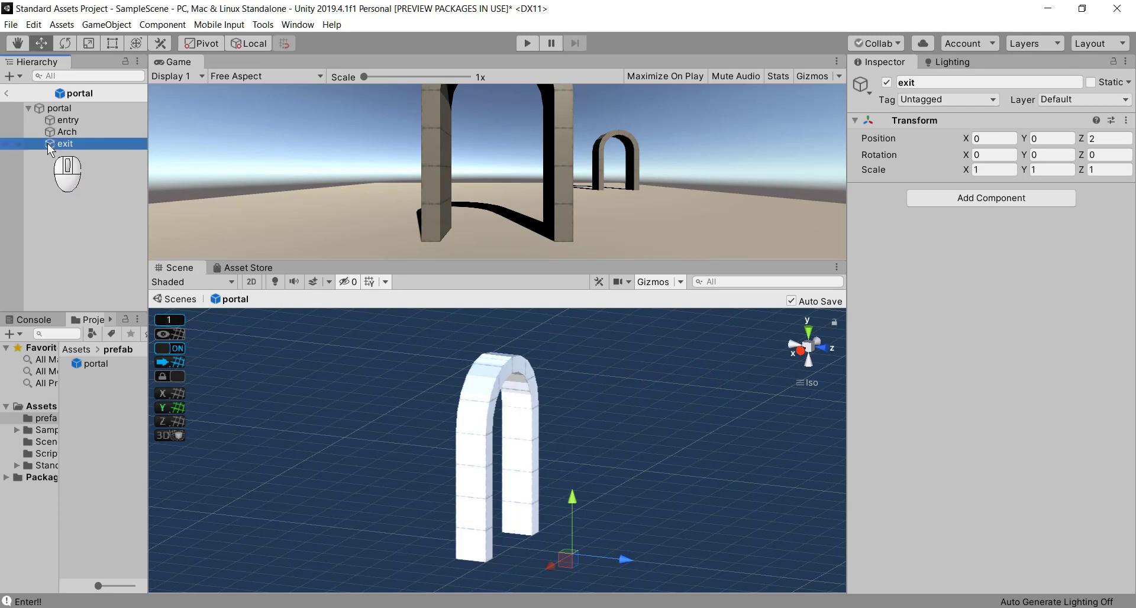
key("Delete")
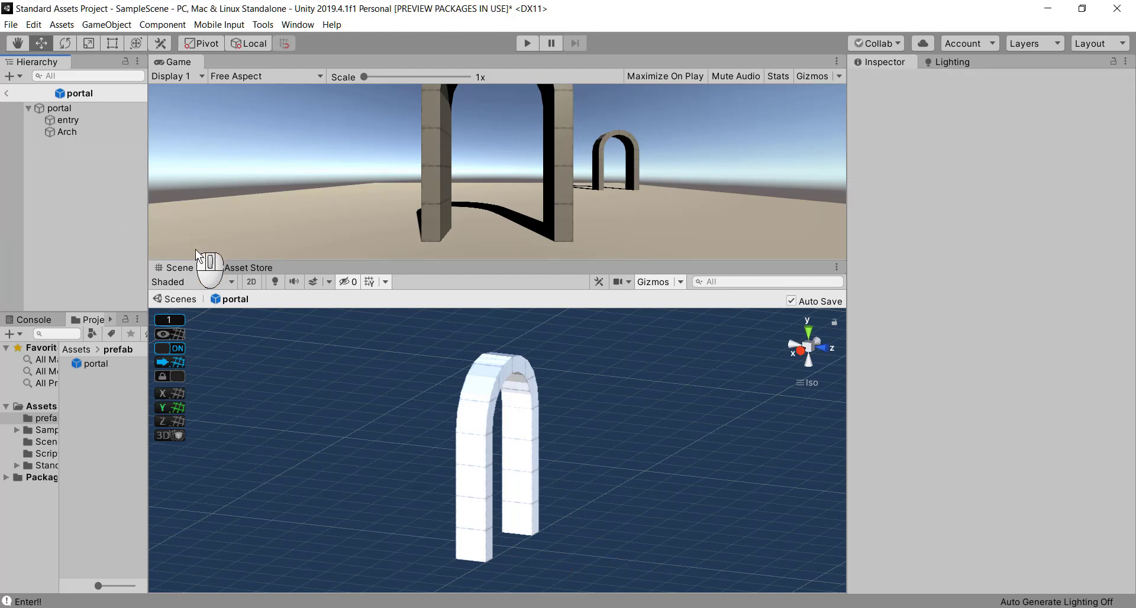
key("ctrl")
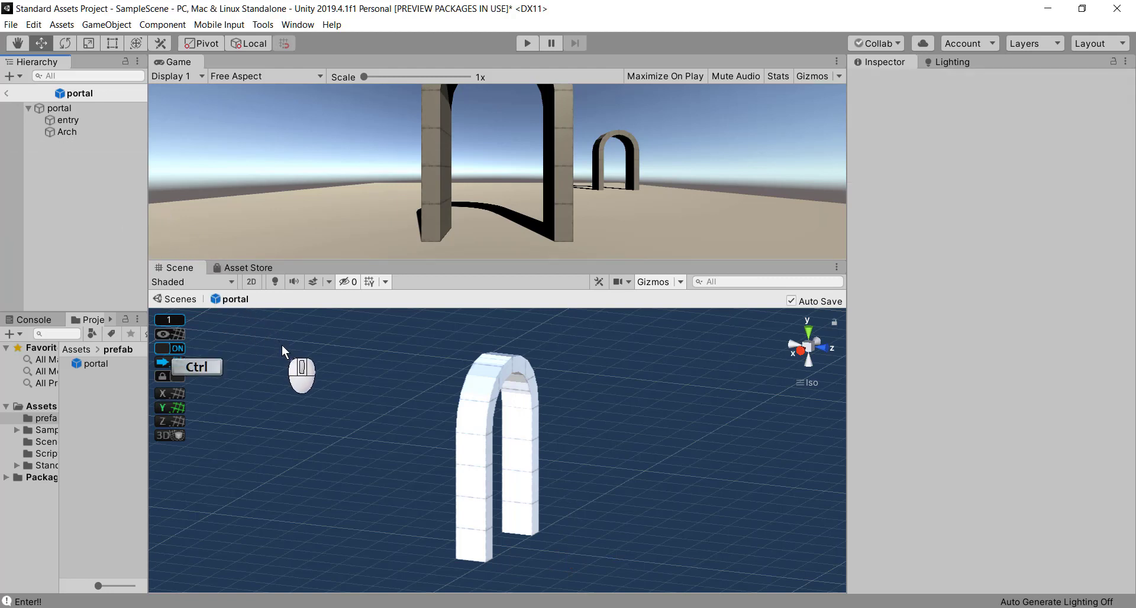
- Save the edited portal prefab and return to SampleScene
key("ctrl+s")
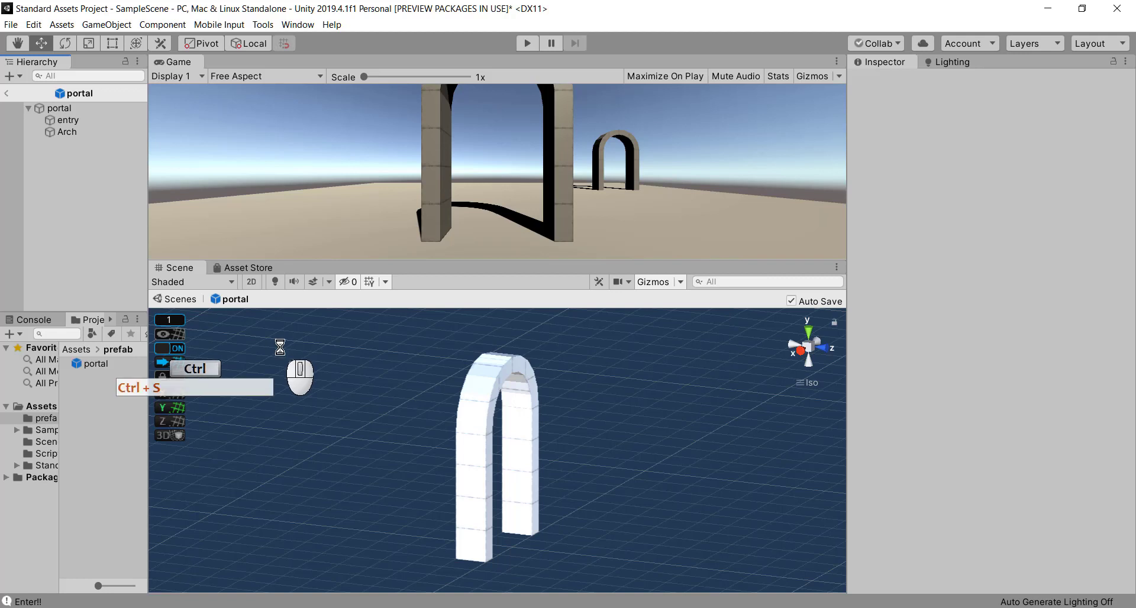
left_click(8, 95)
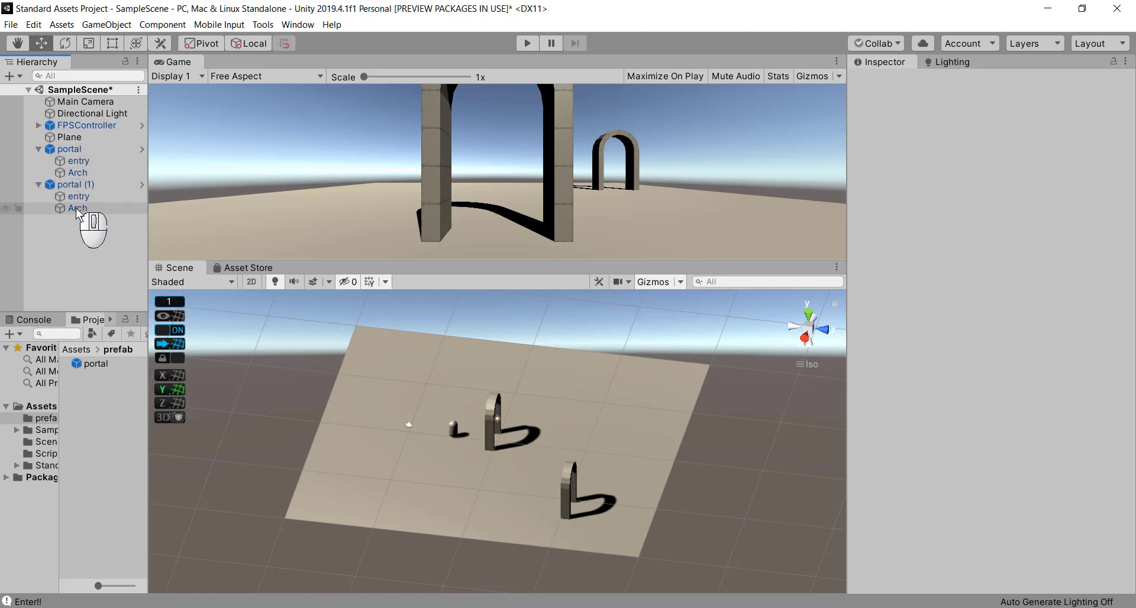
- Set the Exit of portal's entry to portal (1) and the Exit of portal (1)'s entry to portal, and save the scene
left_click(61, 161)
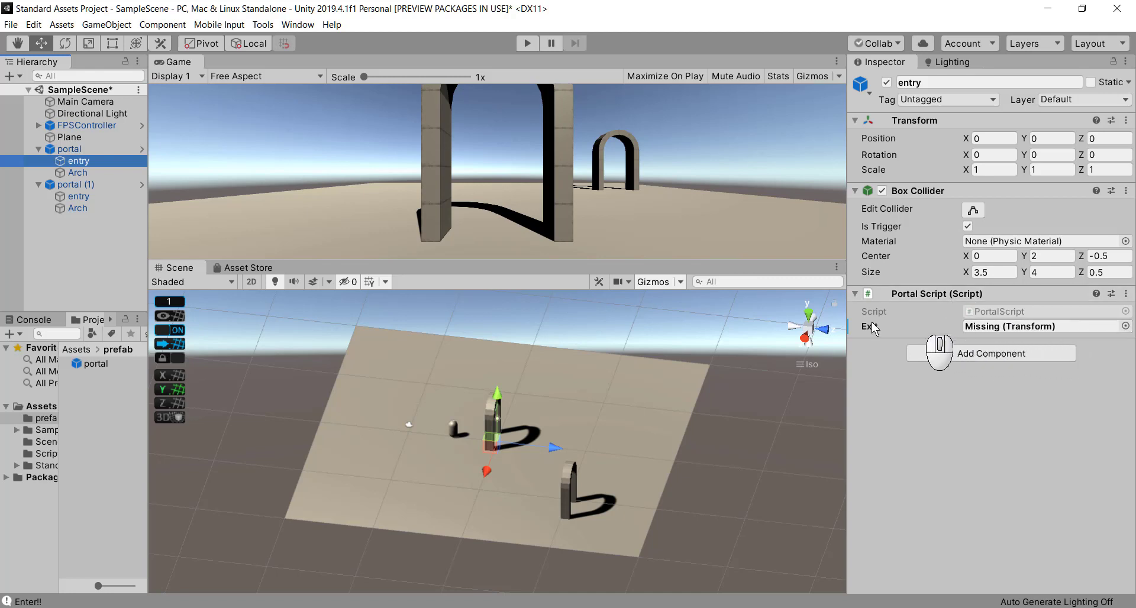
left_click_drag(48, 186, 979, 332)
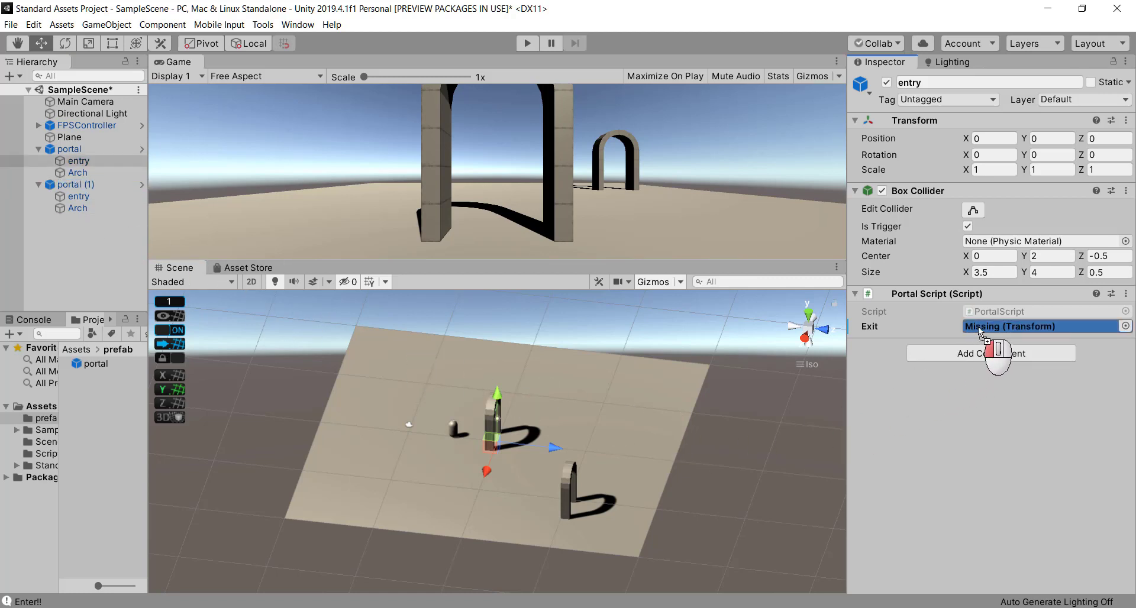
left_click_drag(979, 333, 979, 333)
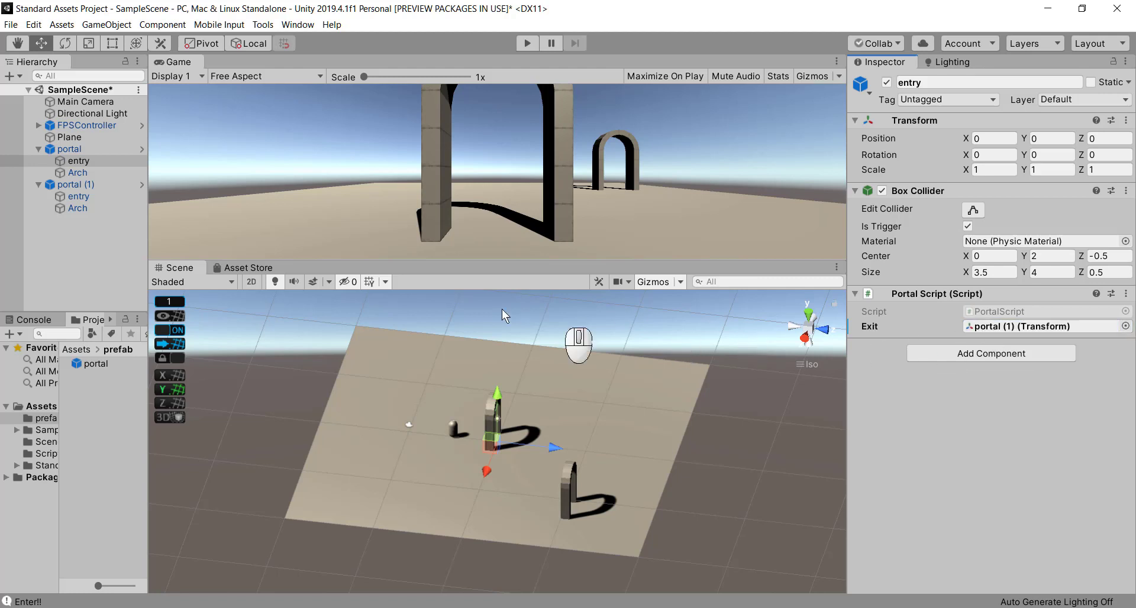
left_click(62, 196)
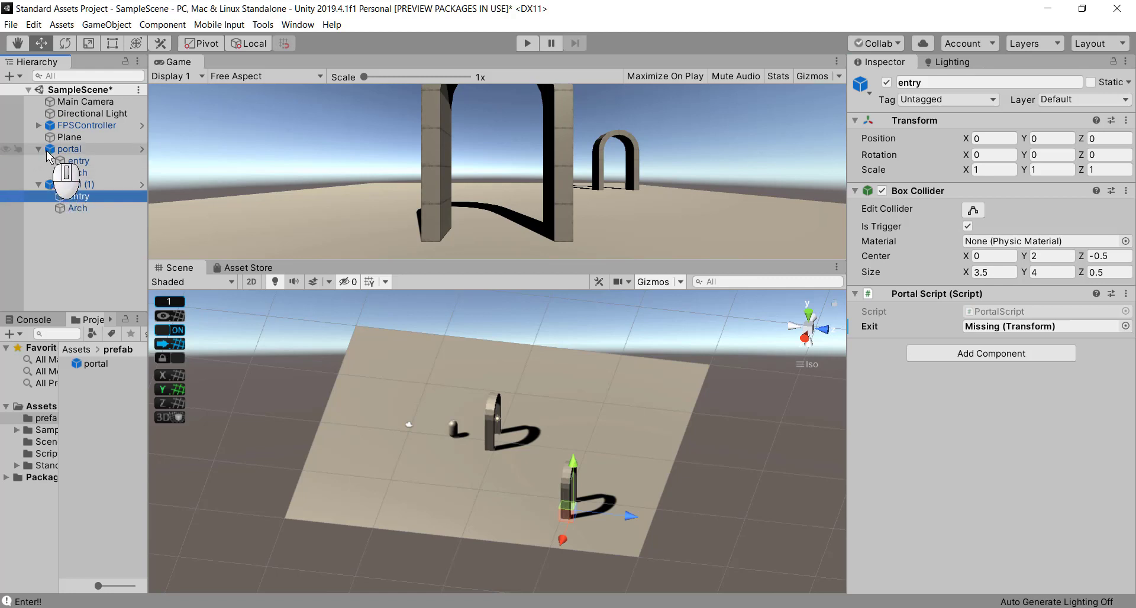
left_click_drag(53, 158, 1011, 329)
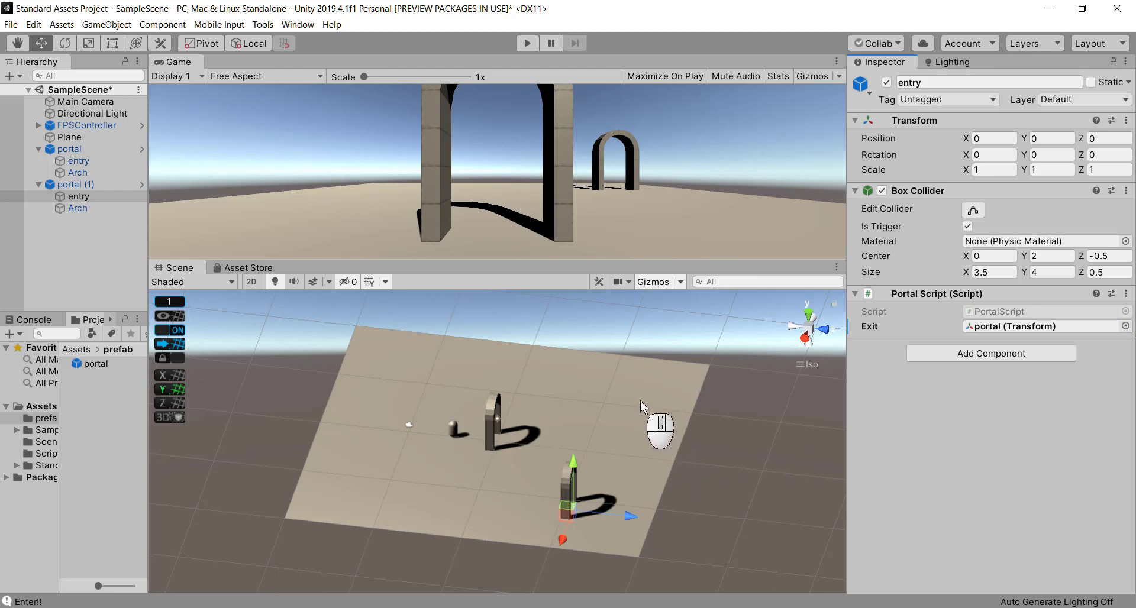
key("ctrl+s")
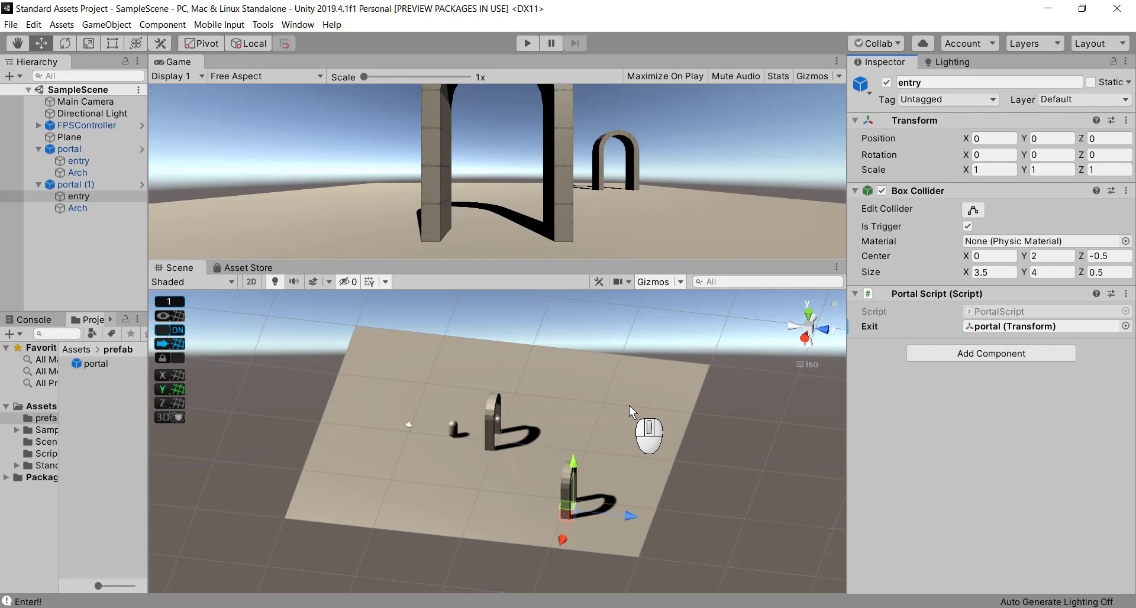
- Play-test SampleScene by walking the player repeatedly through both linked portals, and stop the game
key("ctrl")
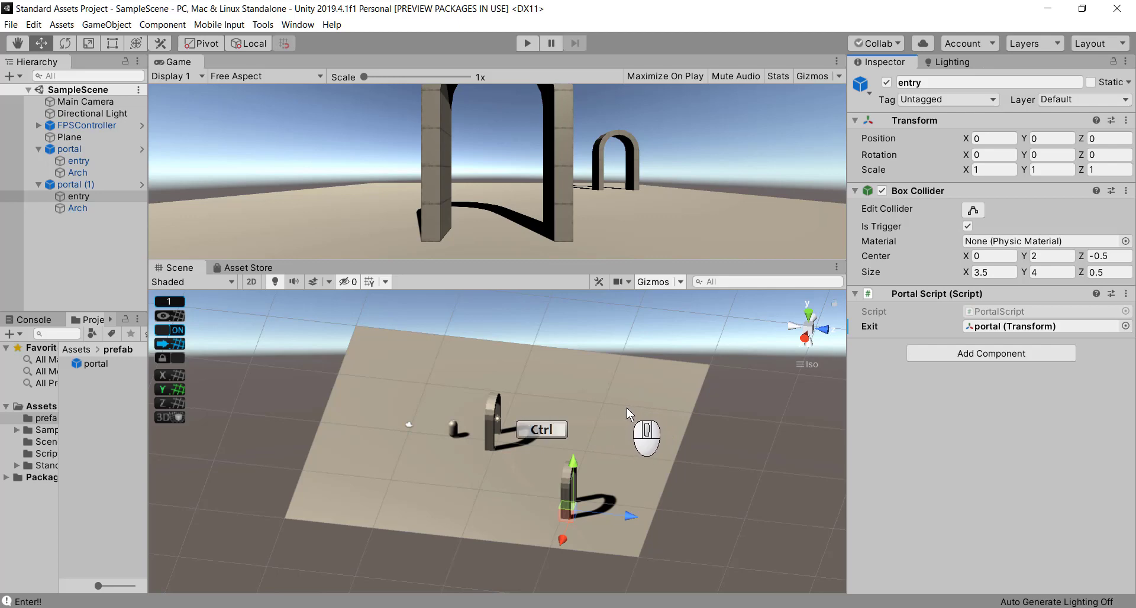
key("ctrl+p")
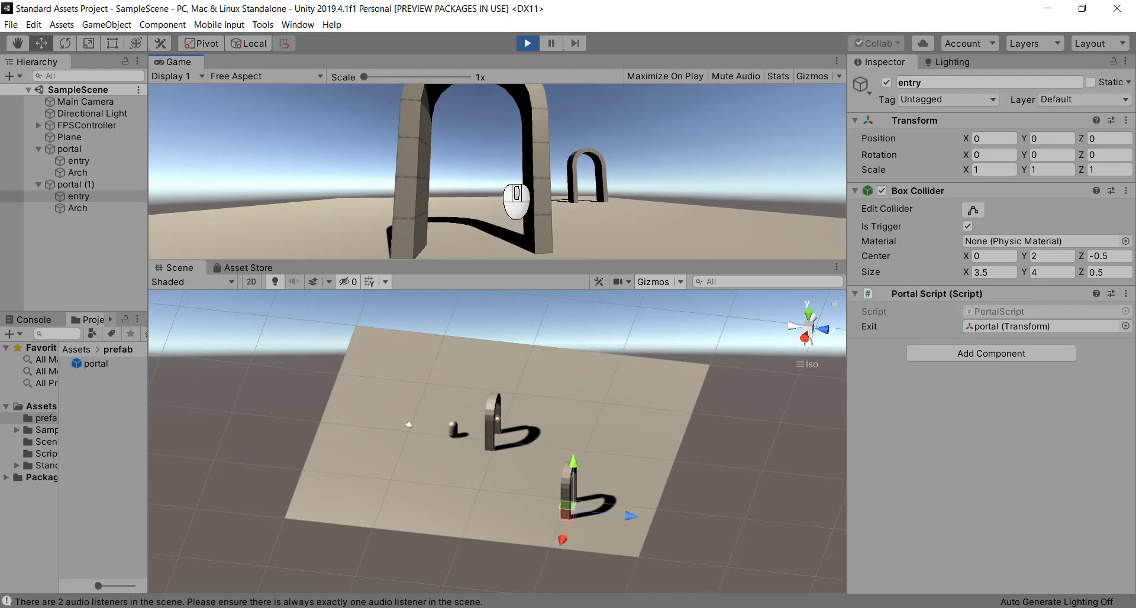
key("w")
key("w")
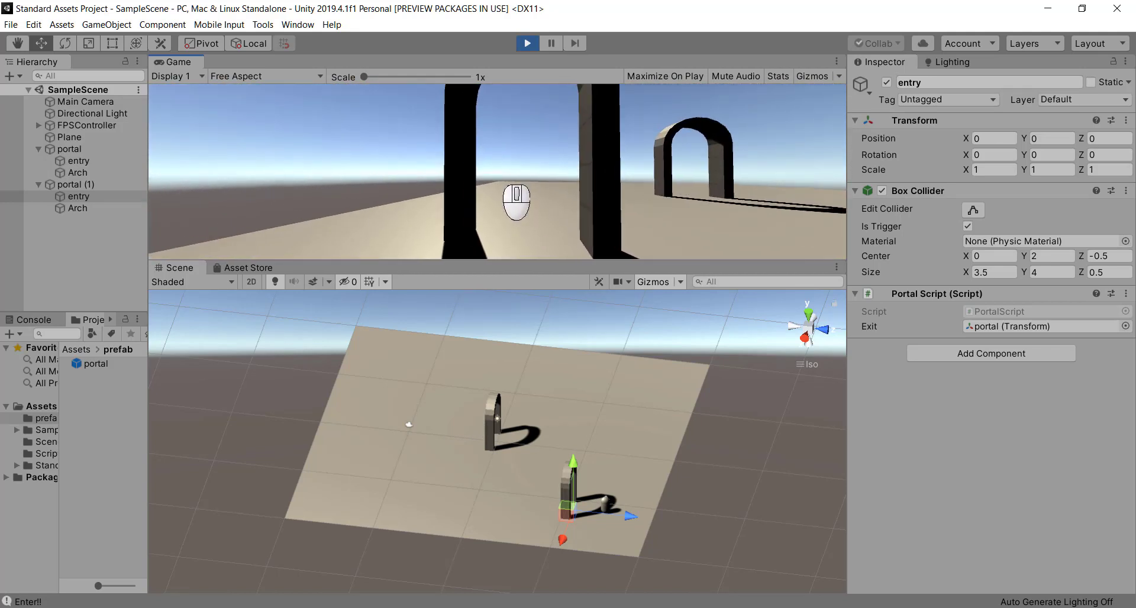
key("w")
key("w")
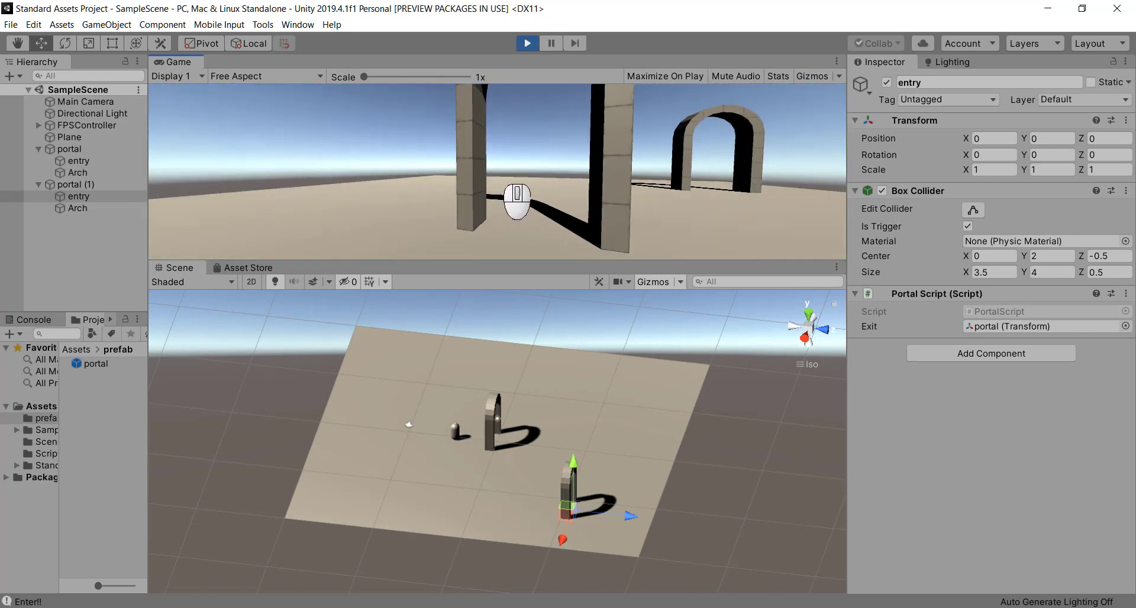
key("w")
key("a")
key("w")
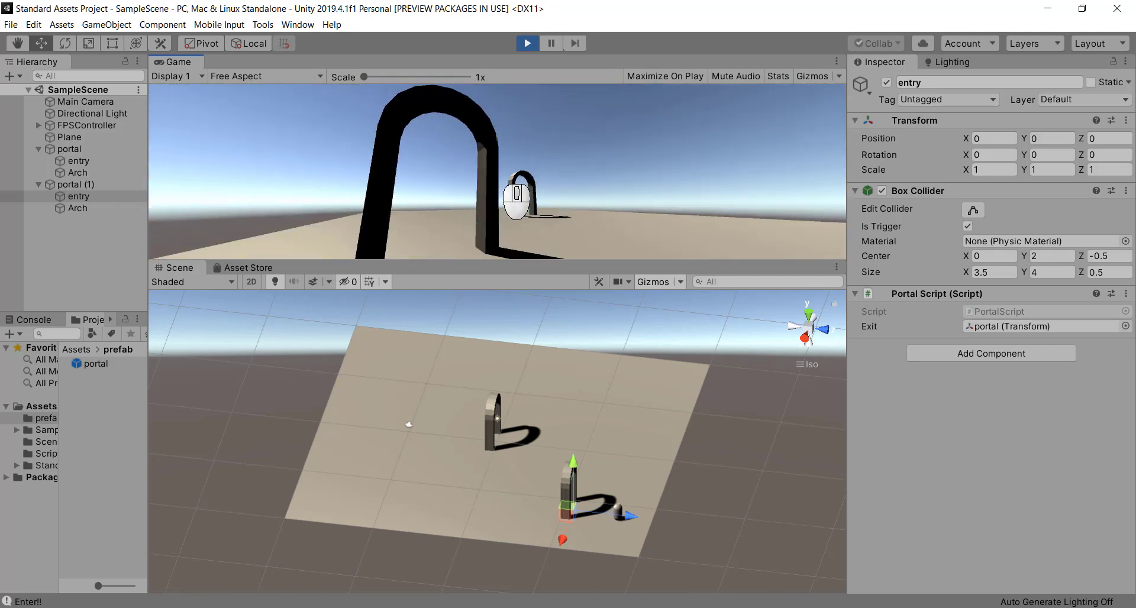
key("w")
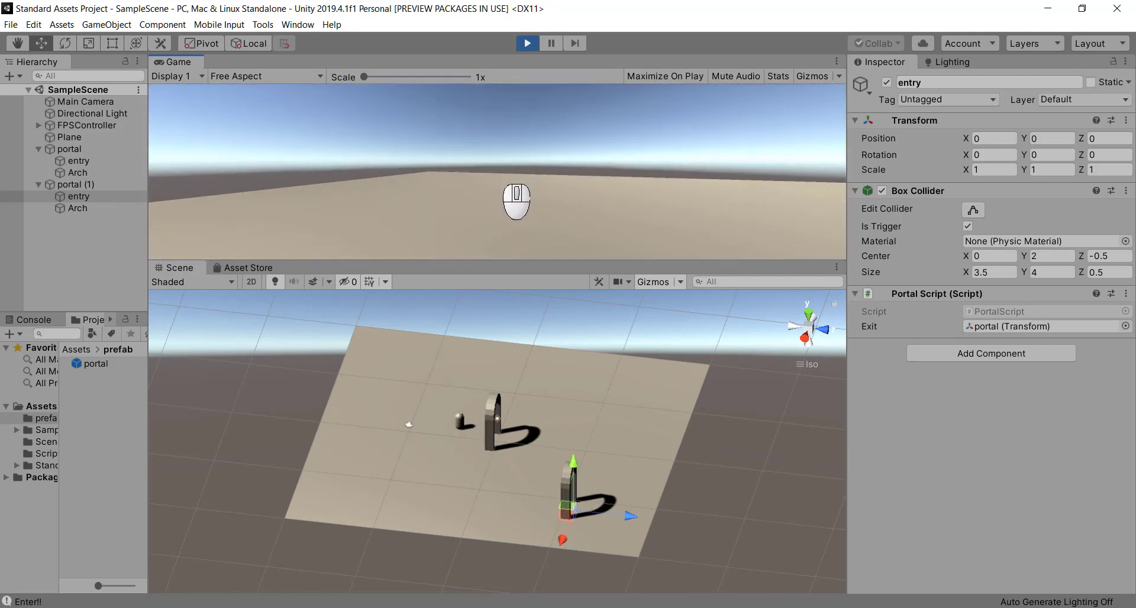
key("w")
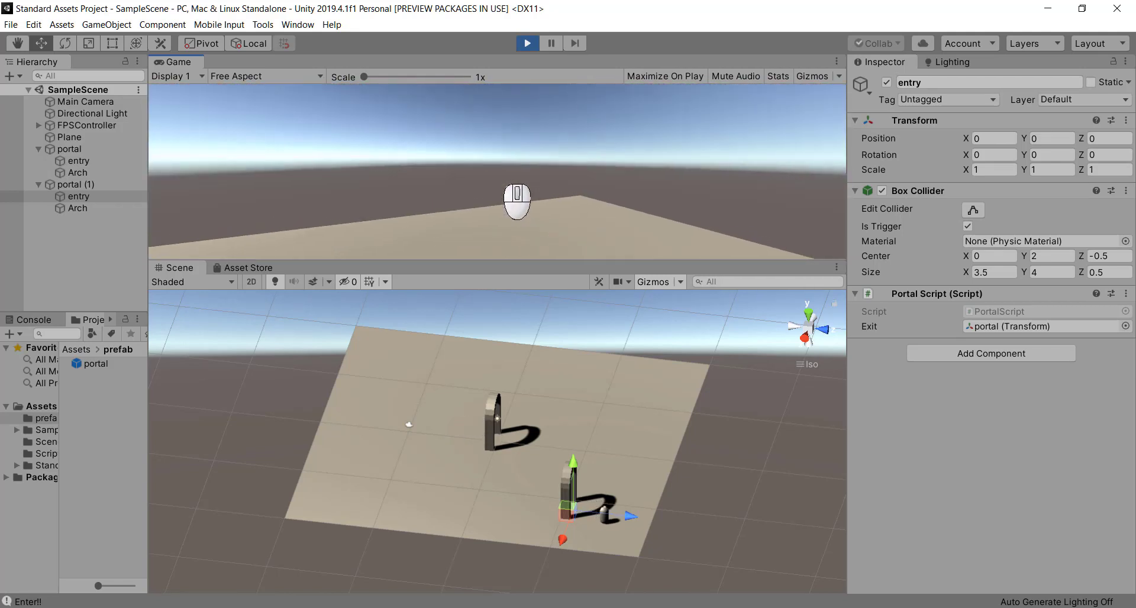
key("w")
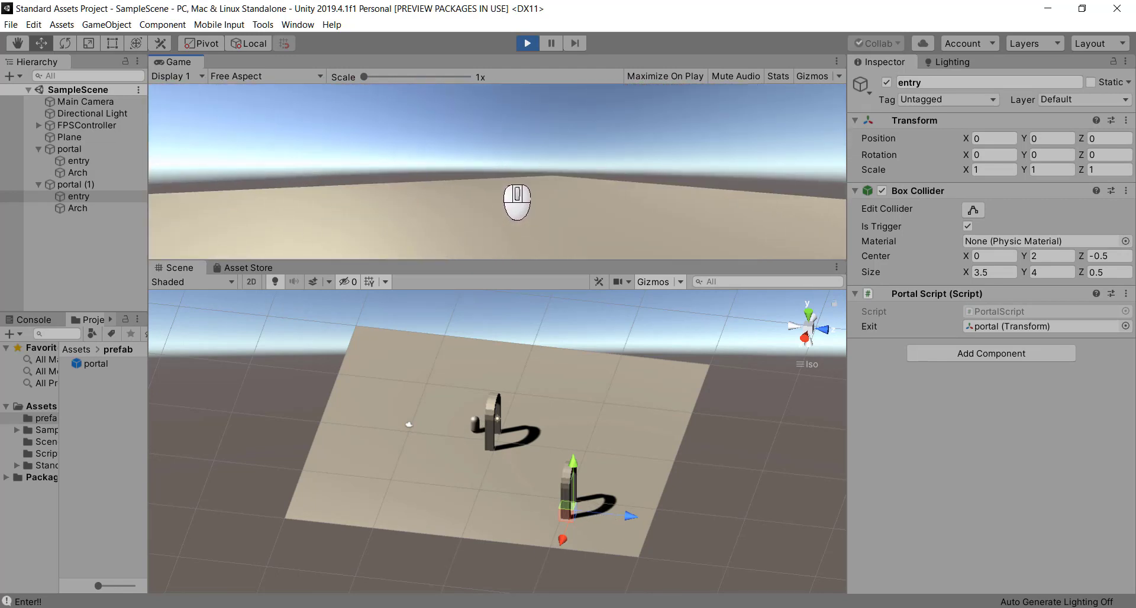
key("w")
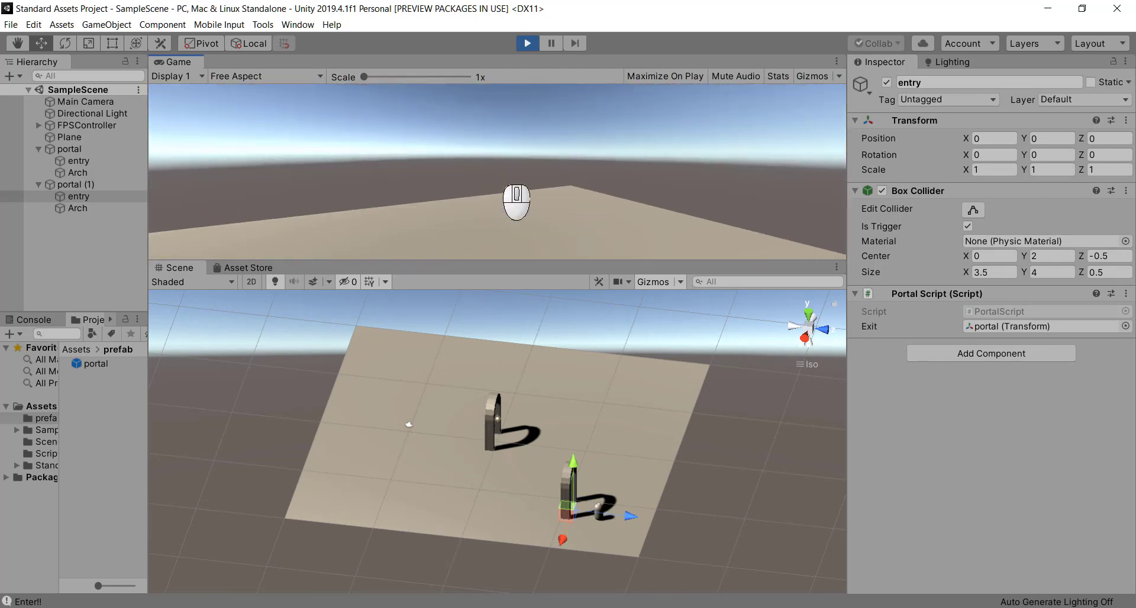
key("ctrl+p")
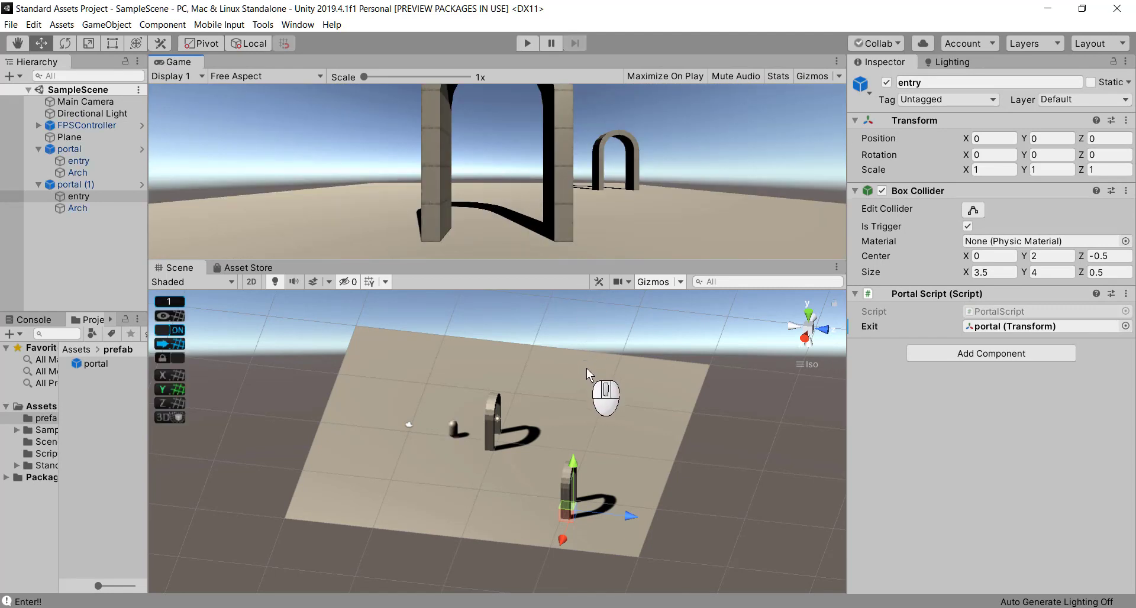
- Switch to Visual Studio and review how PortalScript disables player_c, moves it beyond the exit and enables it again
left_click_drag(586, 368, 535, 363, "alt")
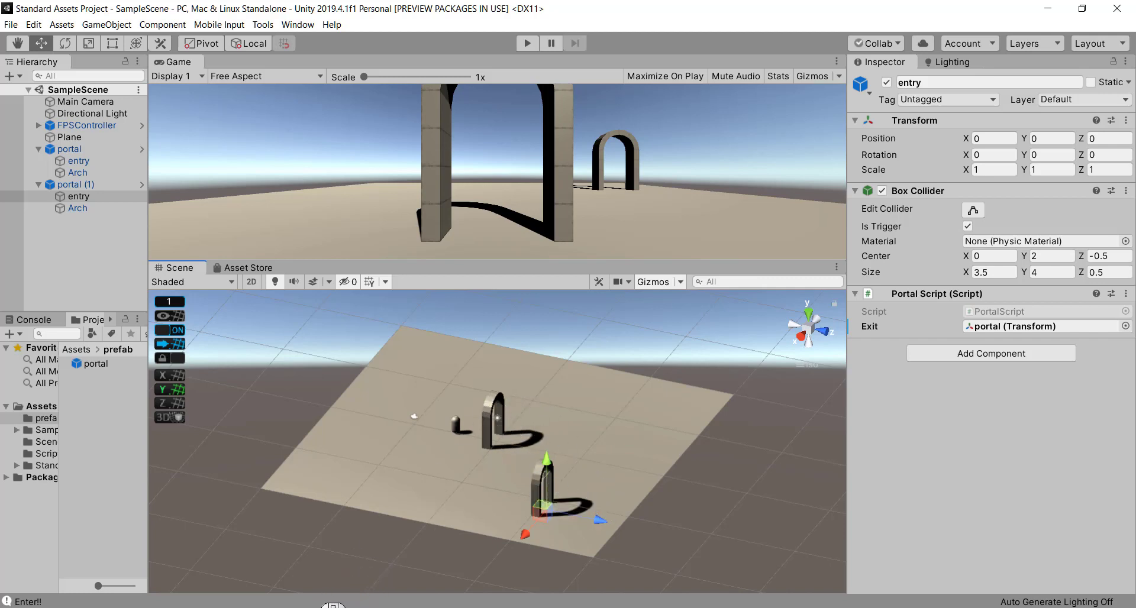
left_click(331, 606)
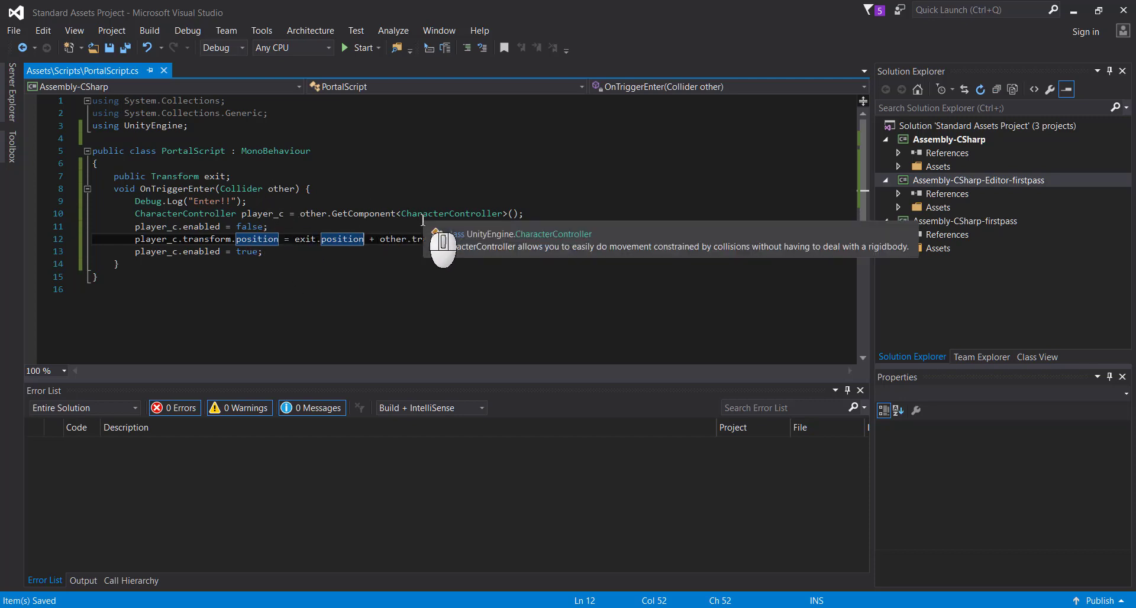
left_click(540, 238)
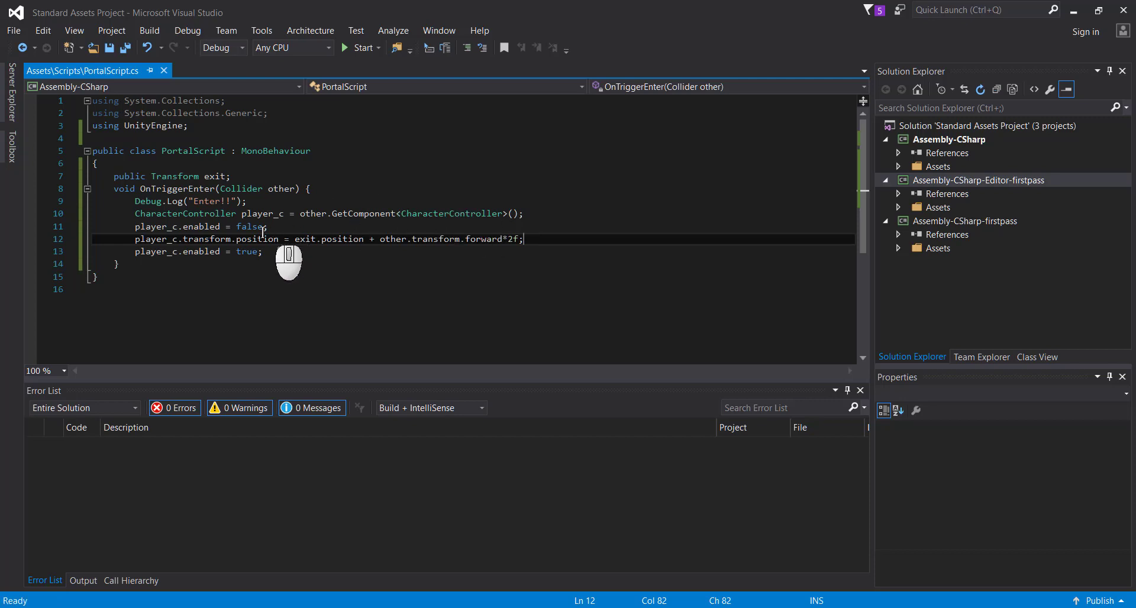
mouse_move(212, 242)
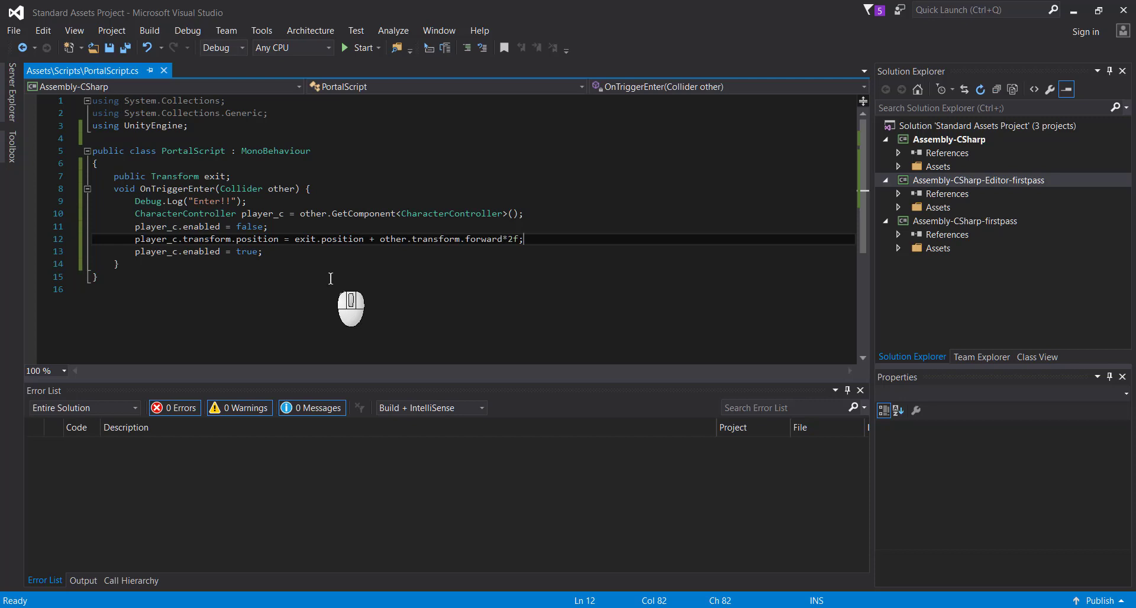
mouse_move(256, 239)
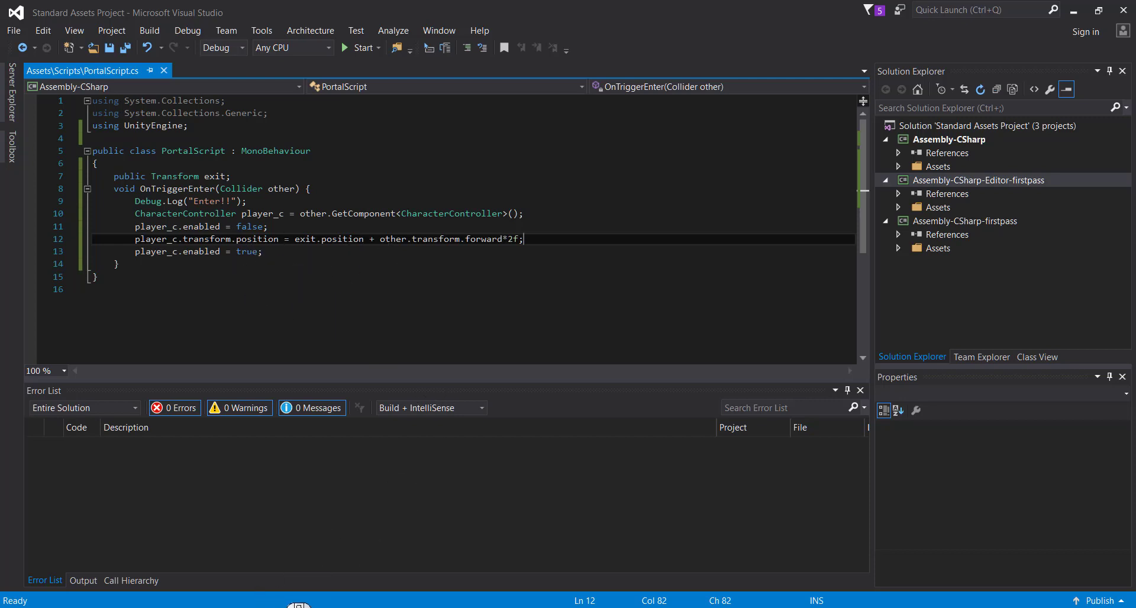
- Switch back to Unity and run the scene again, walking the player through the two portals from different directions and angles
left_click(299, 606)
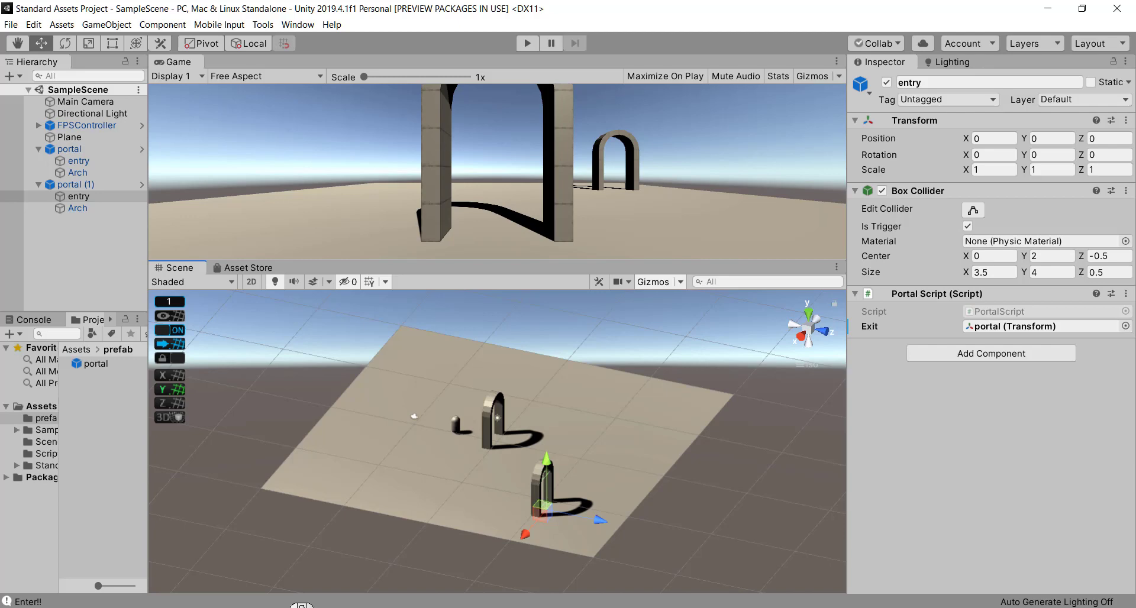
left_click(527, 44)
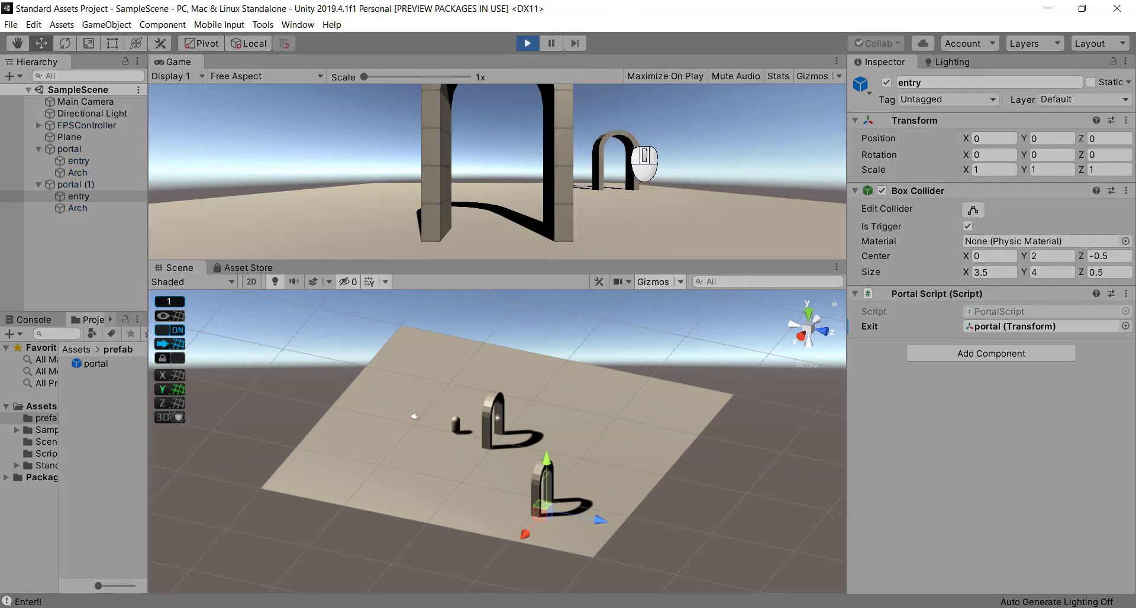
key("w")
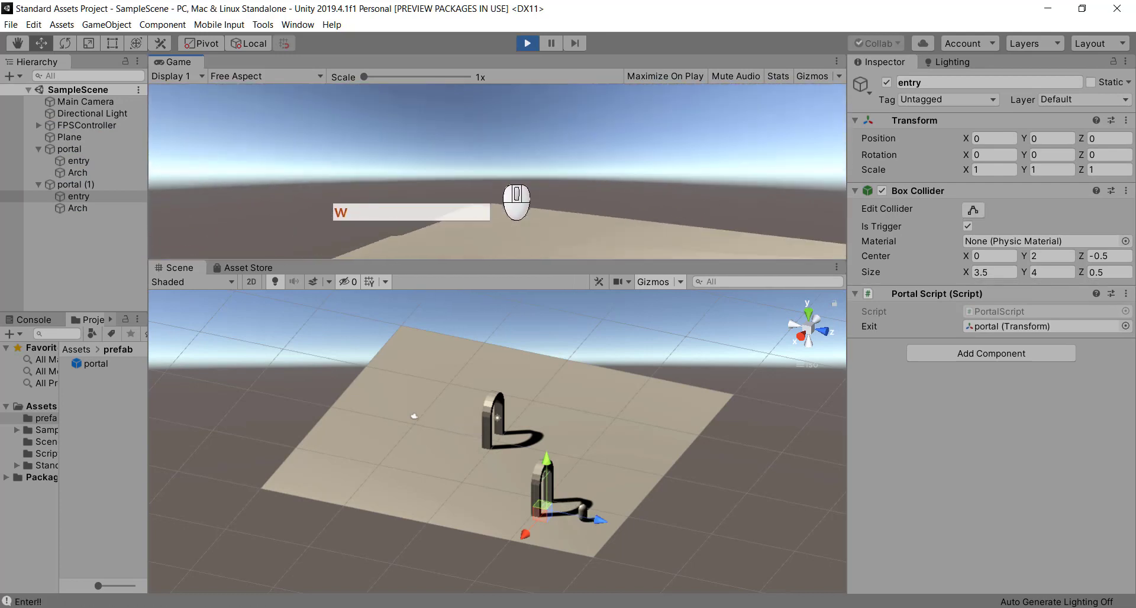
key("w")
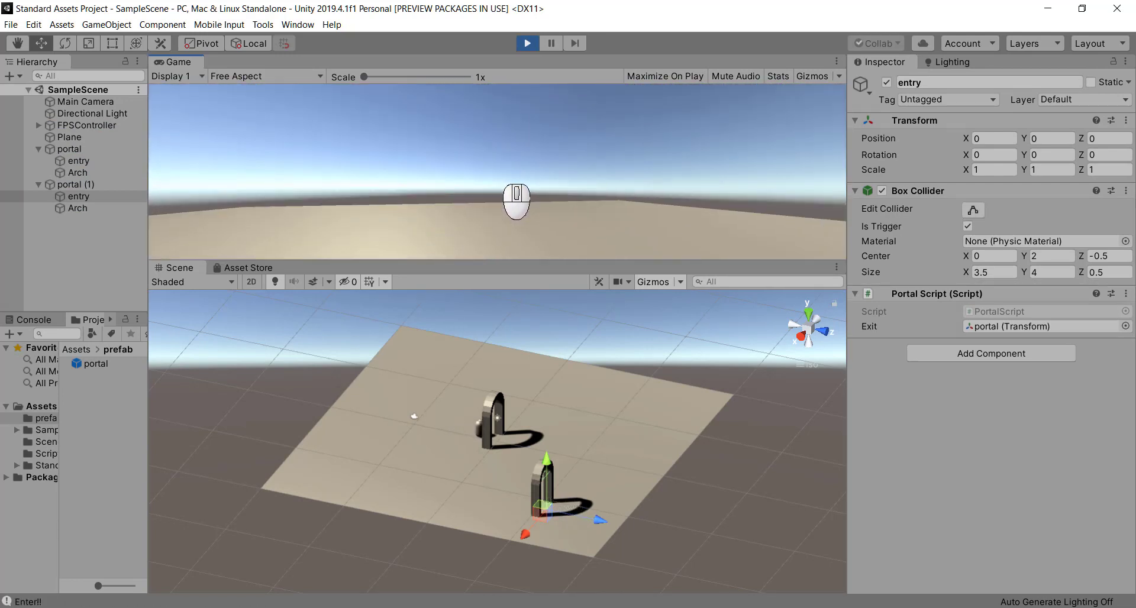
key("w")
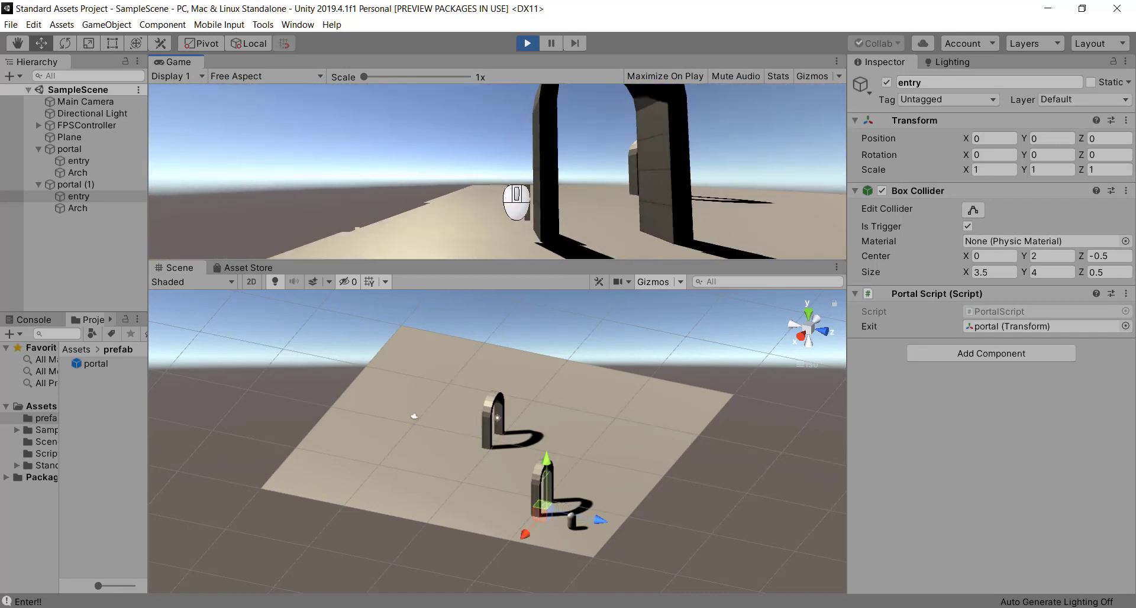
key("w")
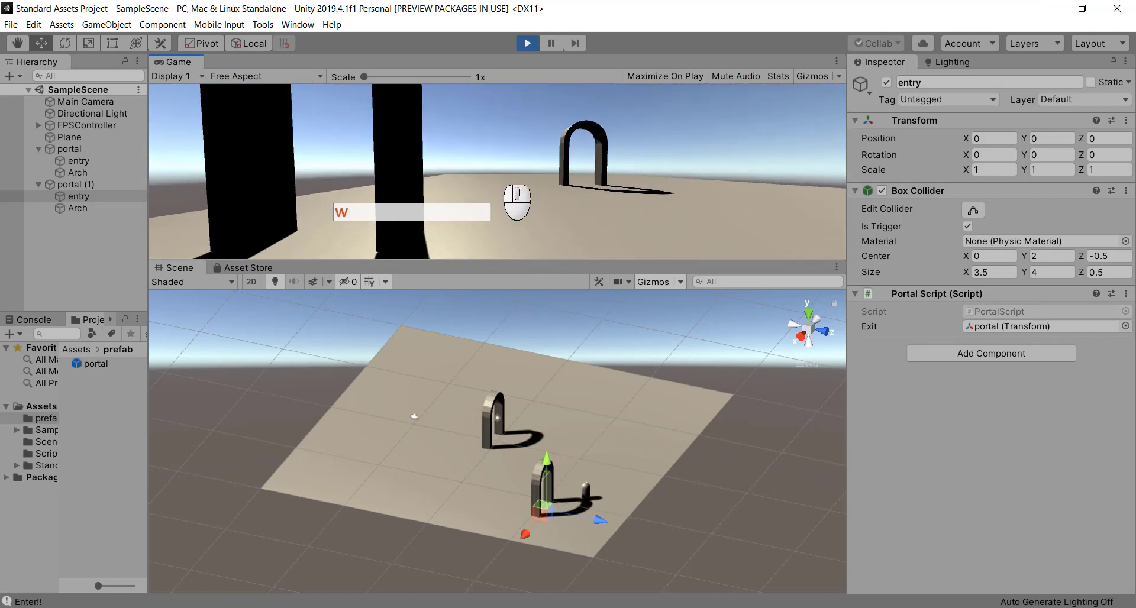
key("d")
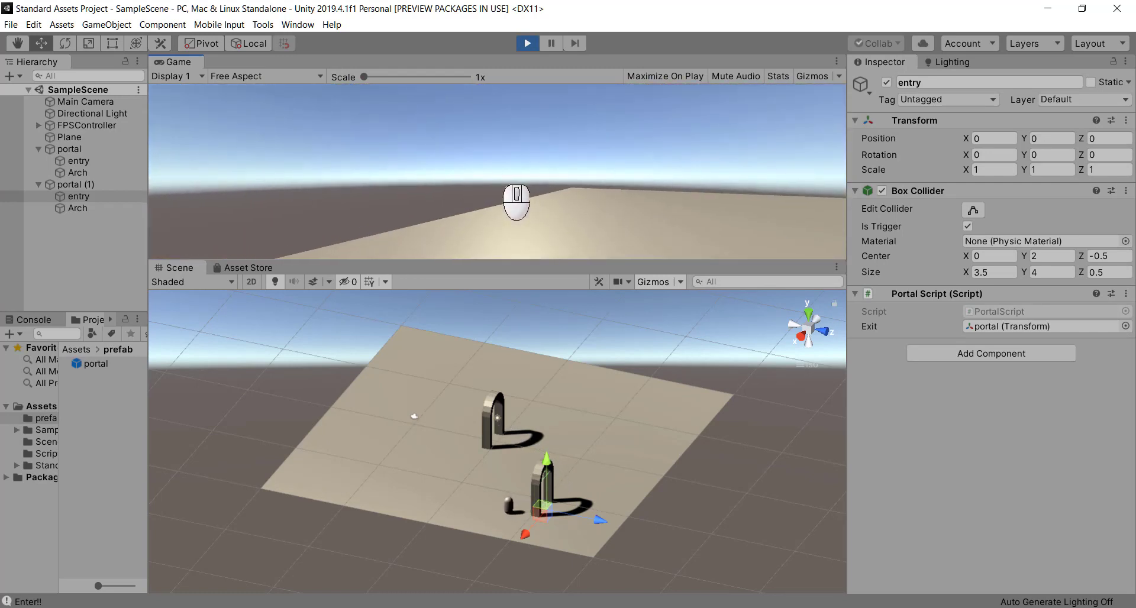
key("a")
key("w")
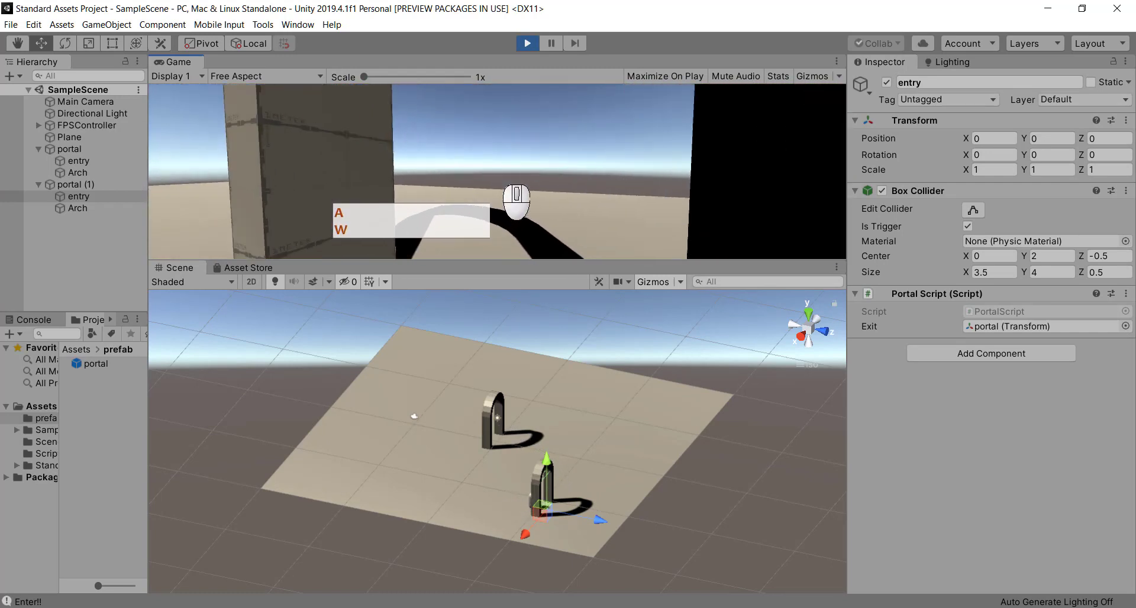
key("d")
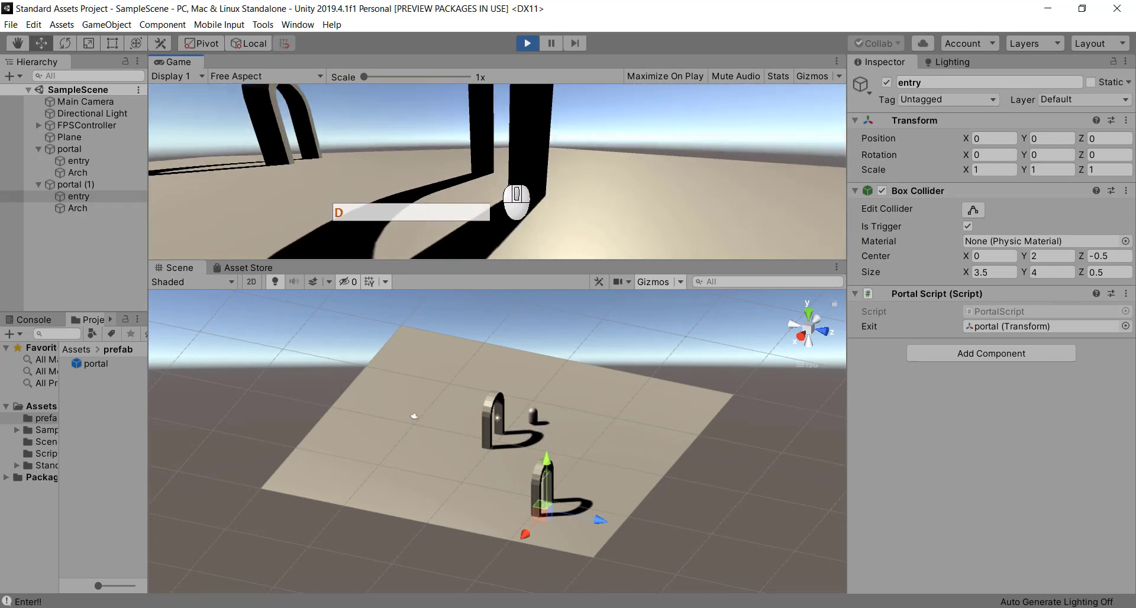
key("w")
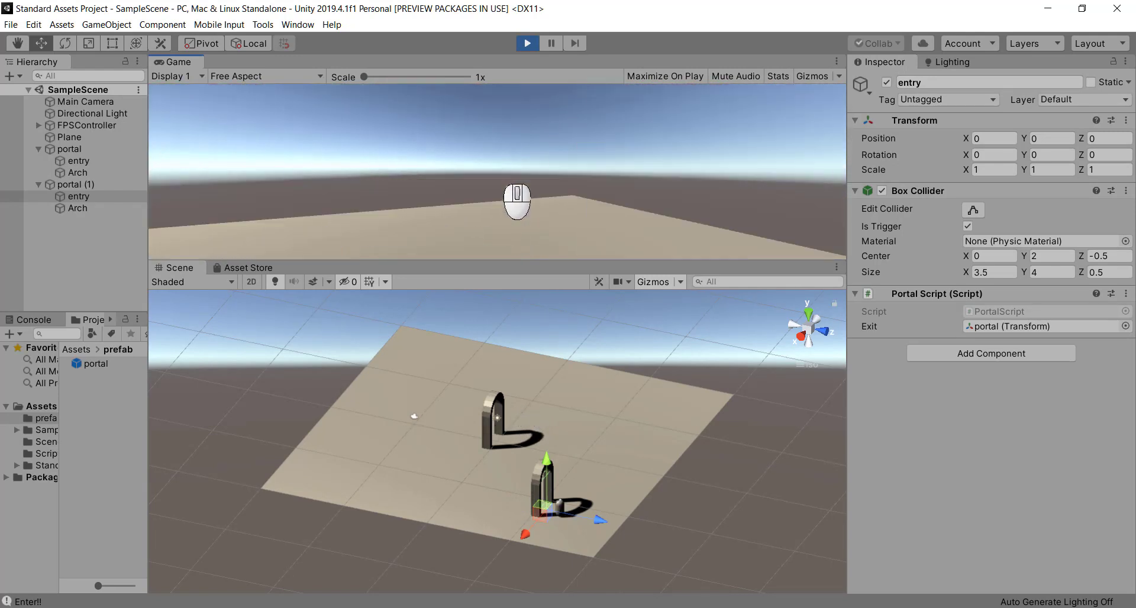
key("w")
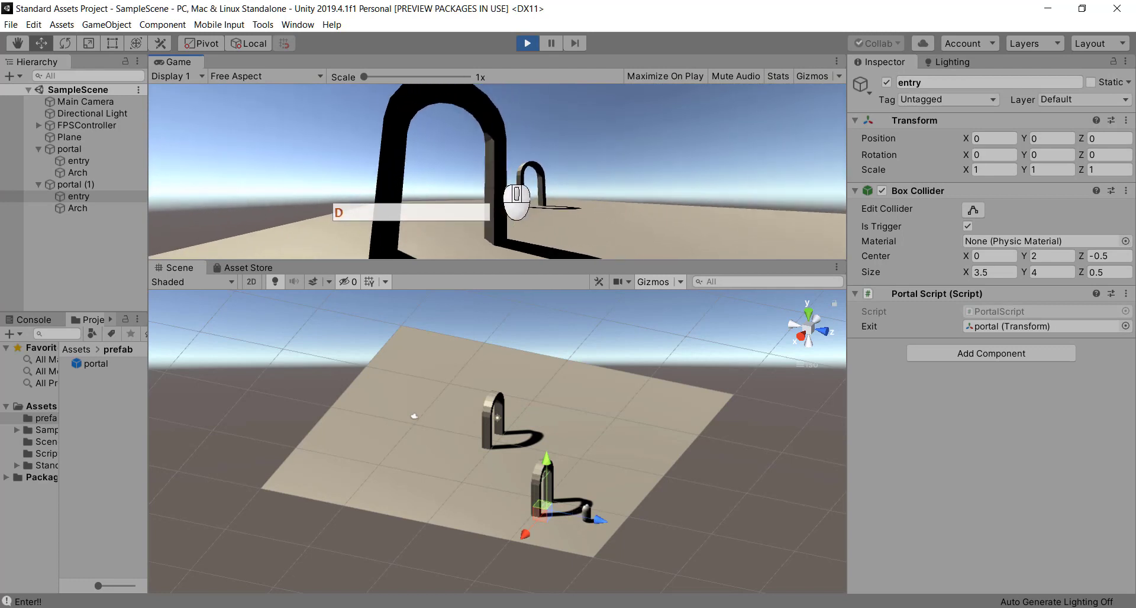
key("w")
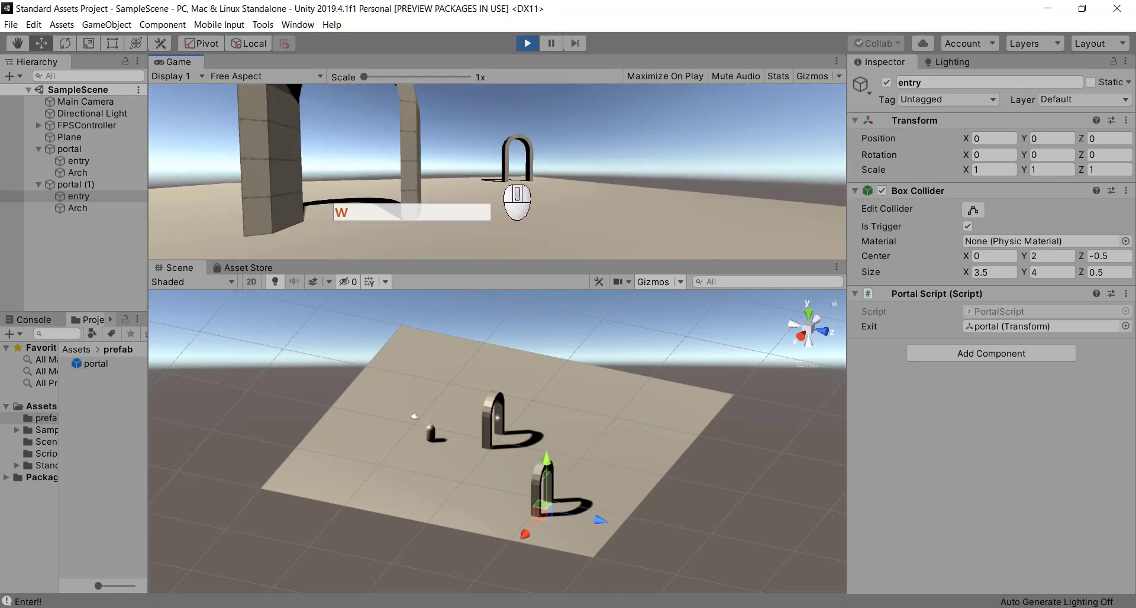
key("F9")
key("w")
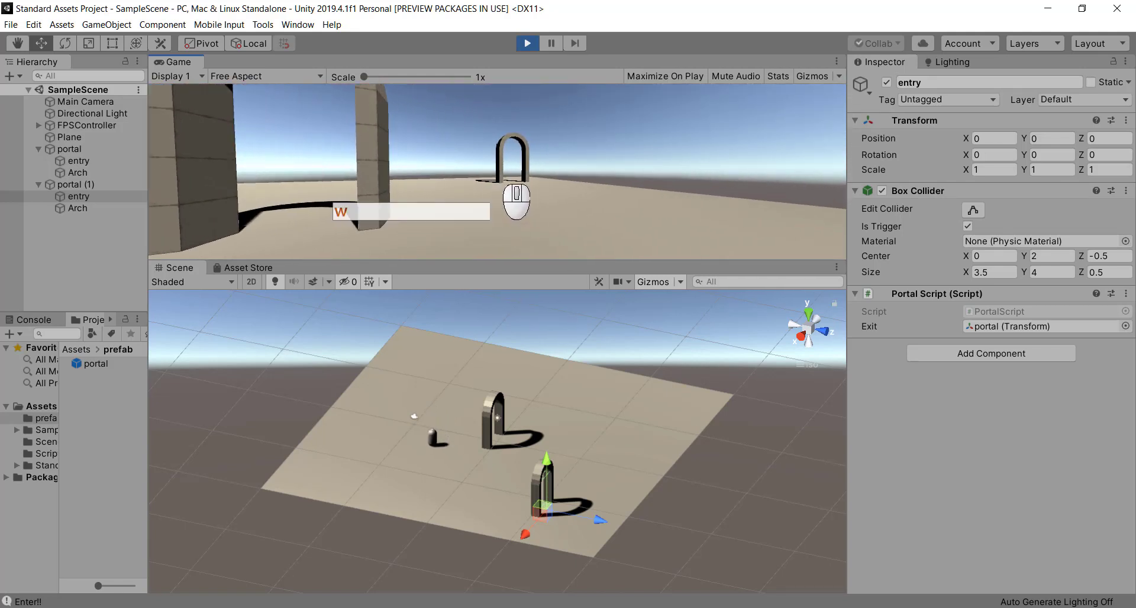
key("a")
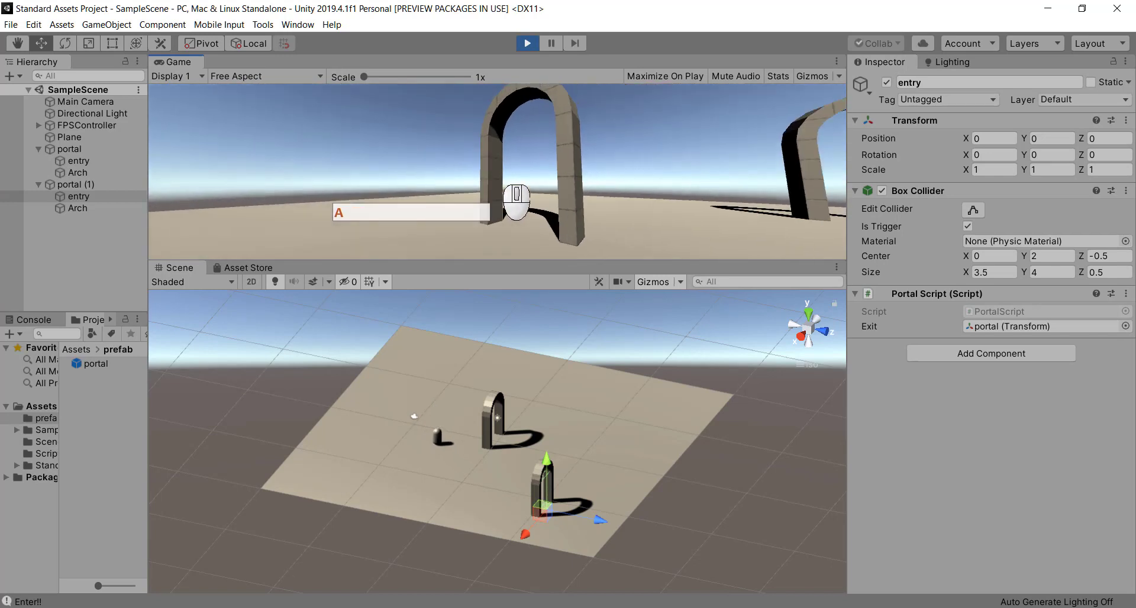
key("w")
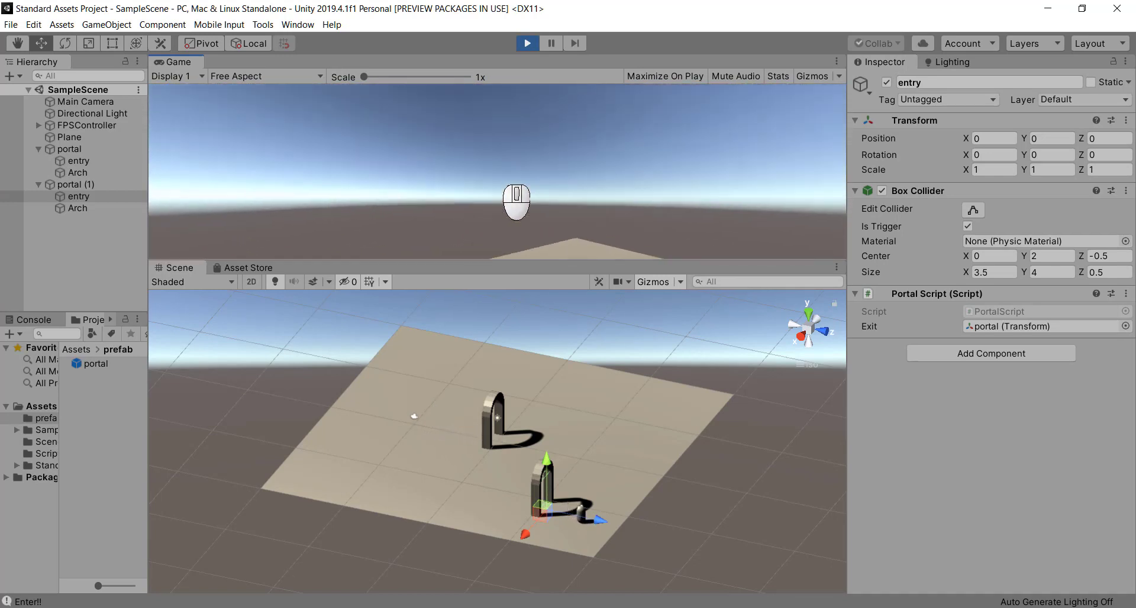
key("d")
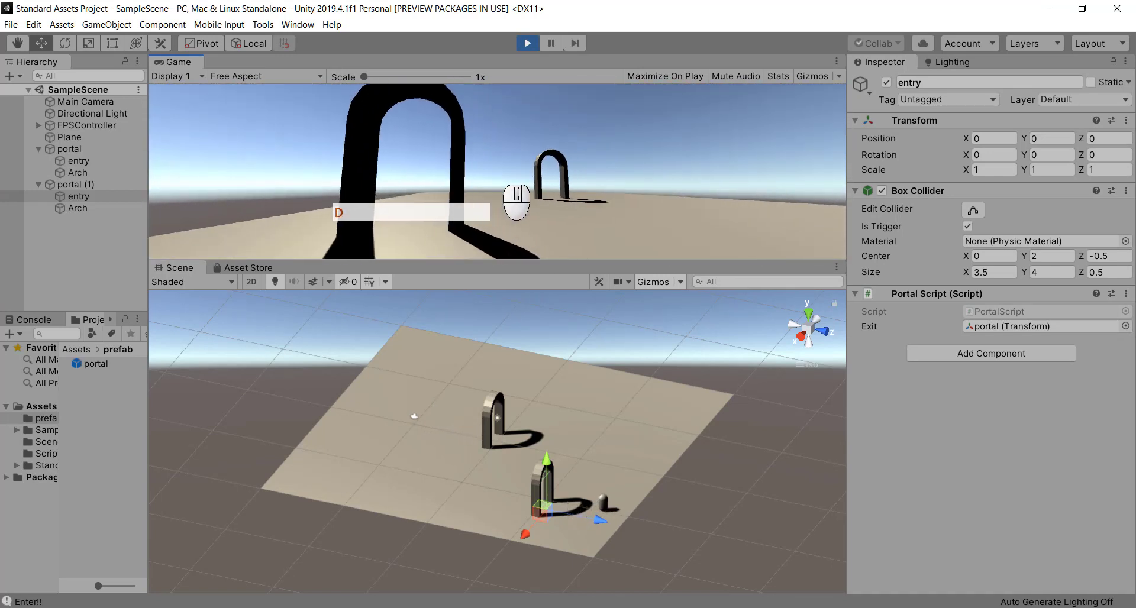